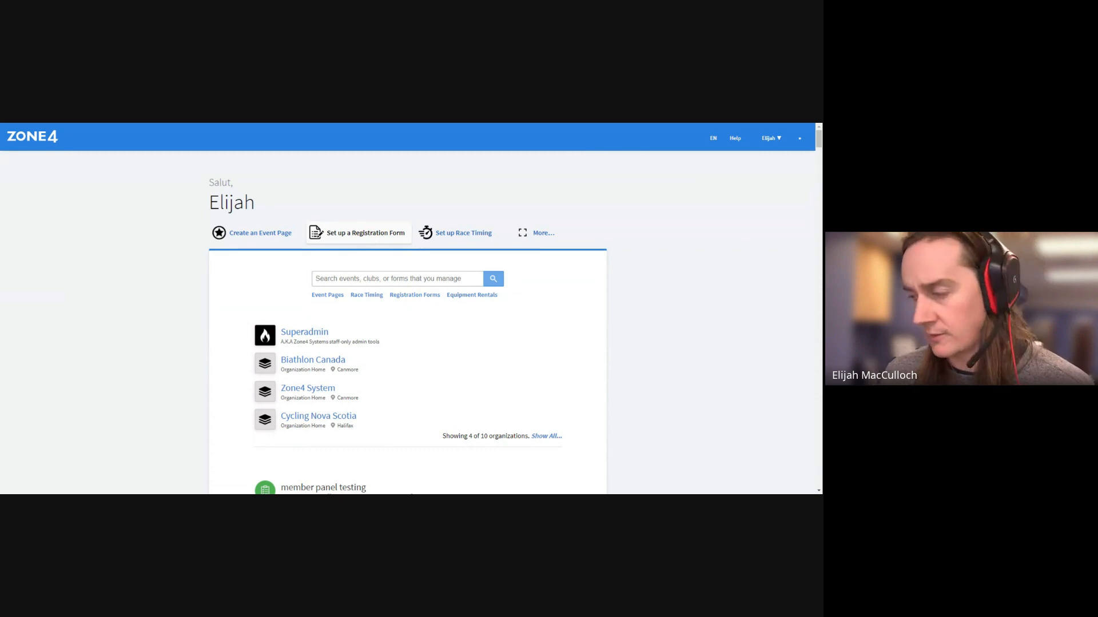
Start a new registration form from the dashboard and scroll through the Create dialog
{"action": "left_click", "coordinate": [350, 238]}
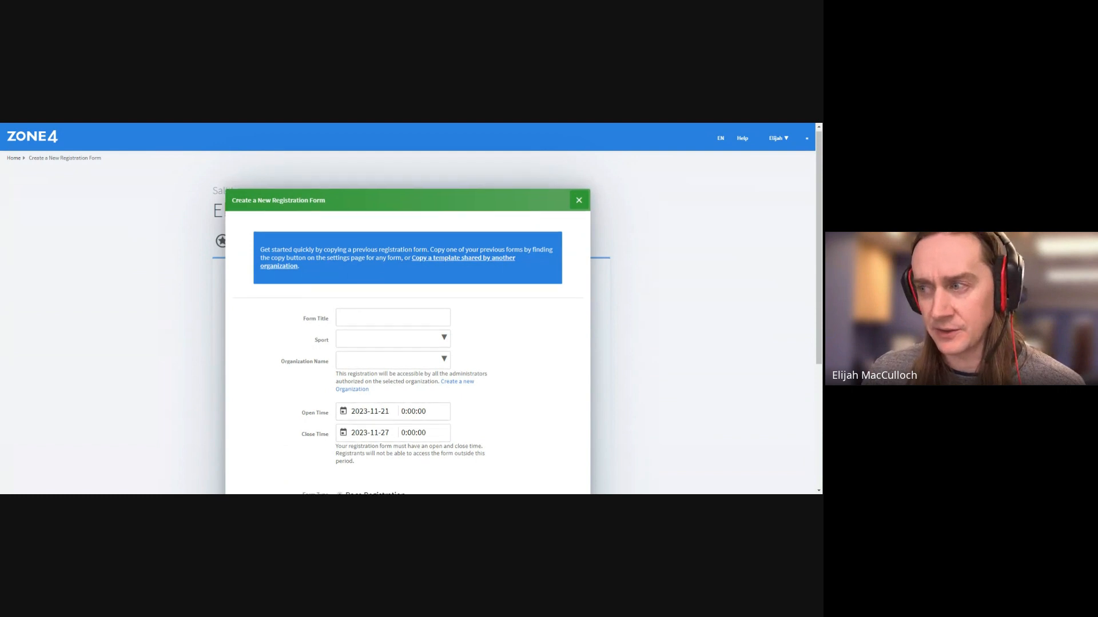
{"action": "scroll", "coordinate": [469, 323], "scroll_direction": "down", "scroll_amount": 1}
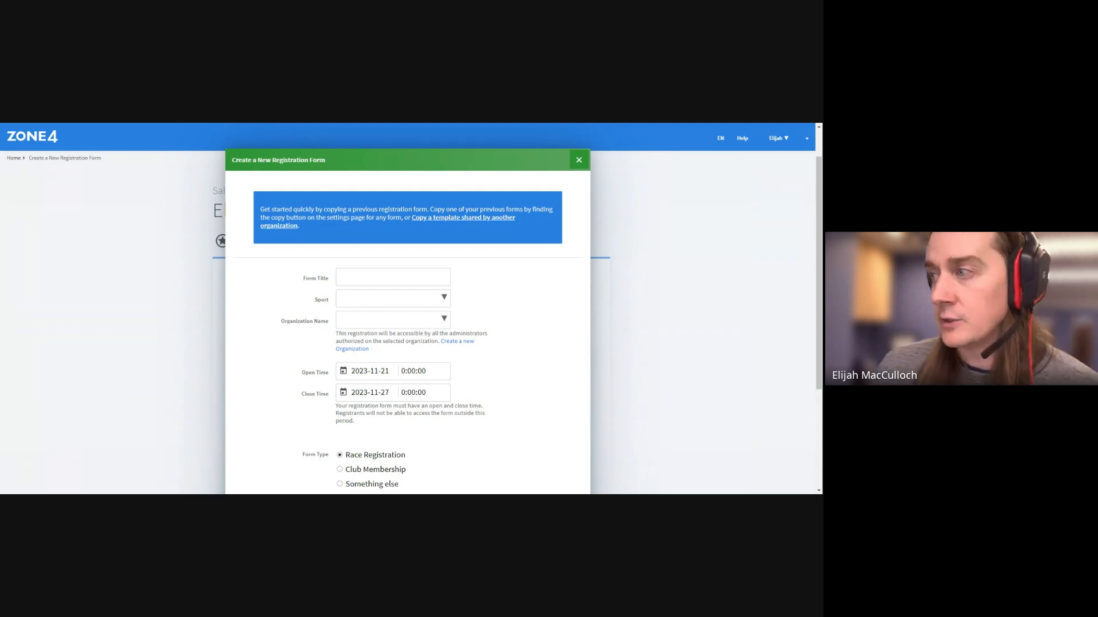
Browse the shared public templates, search them for 'x', then clear the search and close the list
{"action": "left_click", "coordinate": [448, 219]}
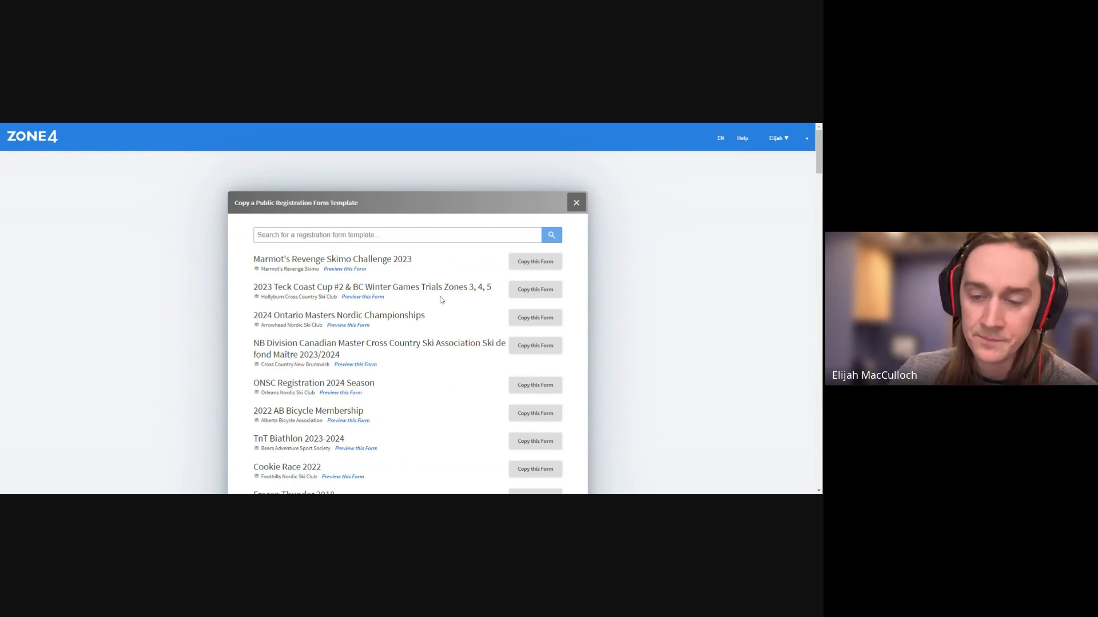
{"action": "scroll", "coordinate": [441, 299], "scroll_direction": "down", "scroll_amount": 5}
{"action": "scroll", "coordinate": [428, 287], "scroll_direction": "up", "scroll_amount": 5}
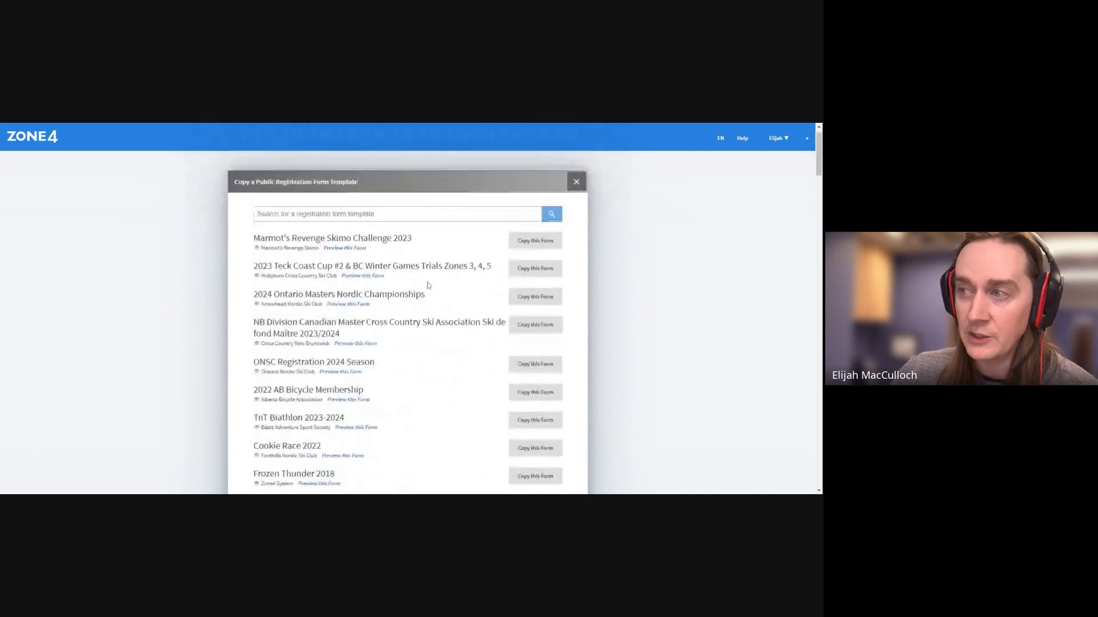
{"action": "left_click", "coordinate": [397, 235]}
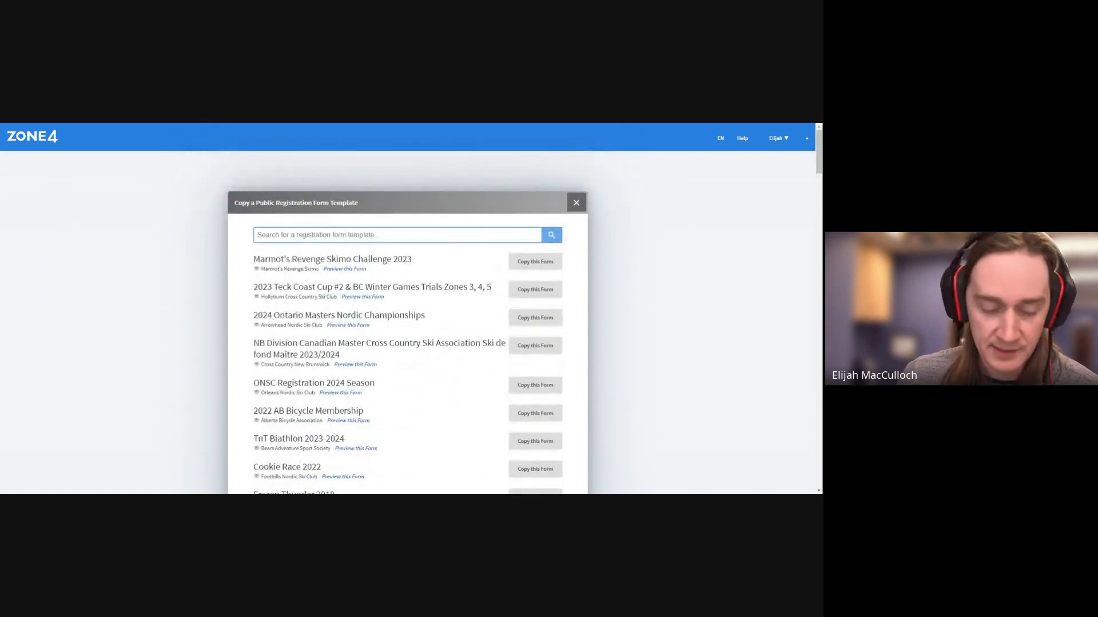
{"action": "type", "text": "xc"}
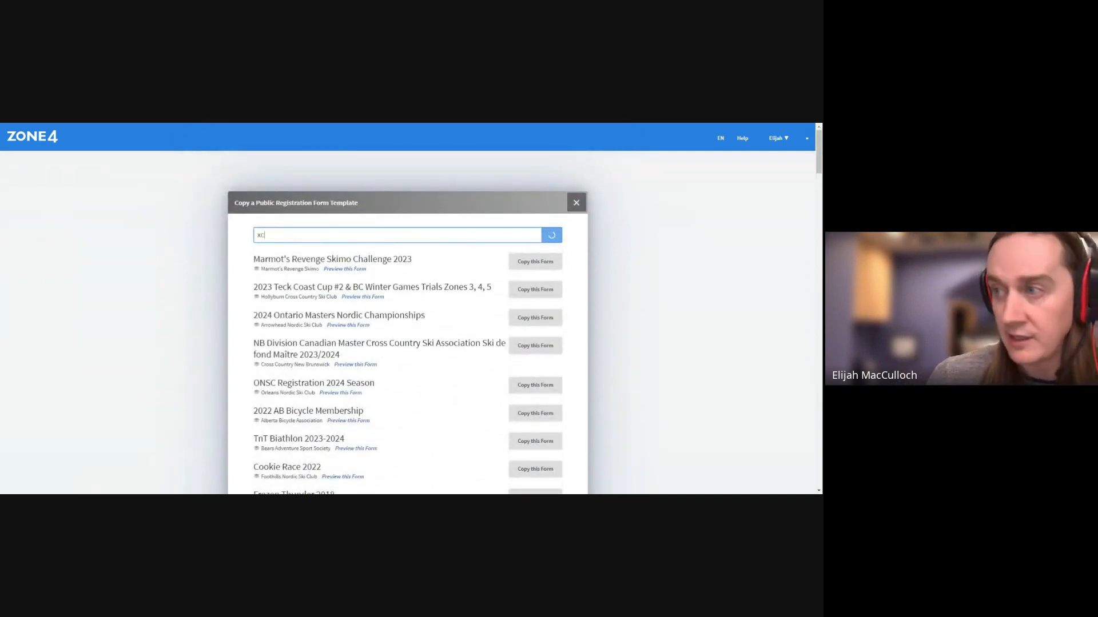
{"action": "scroll", "coordinate": [407, 343], "scroll_direction": "down", "scroll_amount": 2}
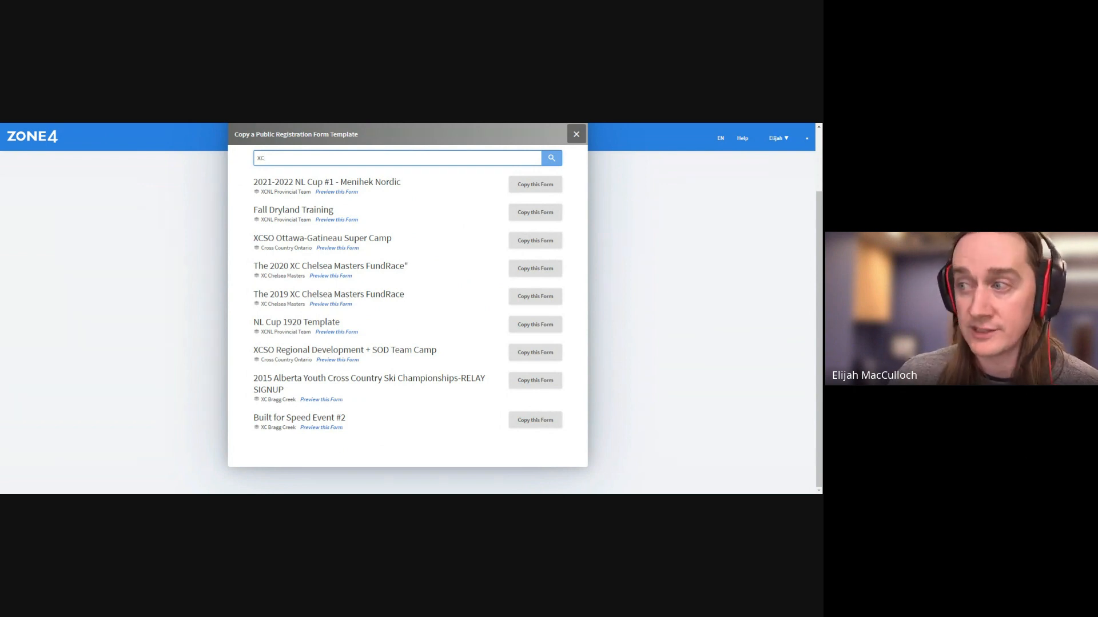
{"action": "scroll", "coordinate": [490, 314], "scroll_direction": "up", "scroll_amount": 1}
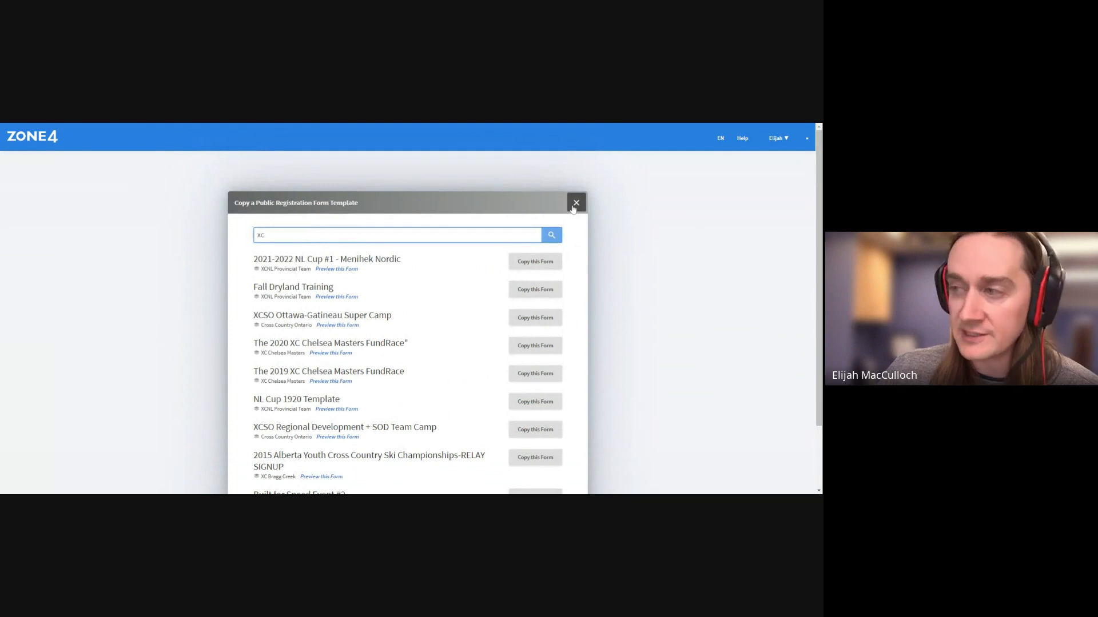
{"action": "key", "text": "BackSpace"}
{"action": "key", "text": "BackSpace"}
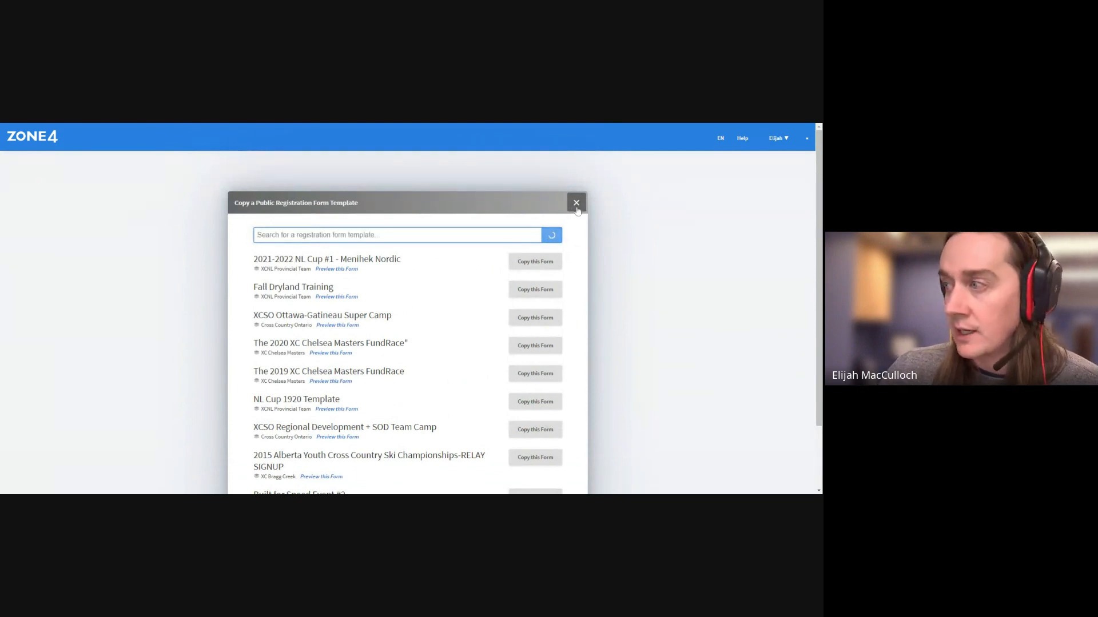
{"action": "left_click", "coordinate": [578, 210]}
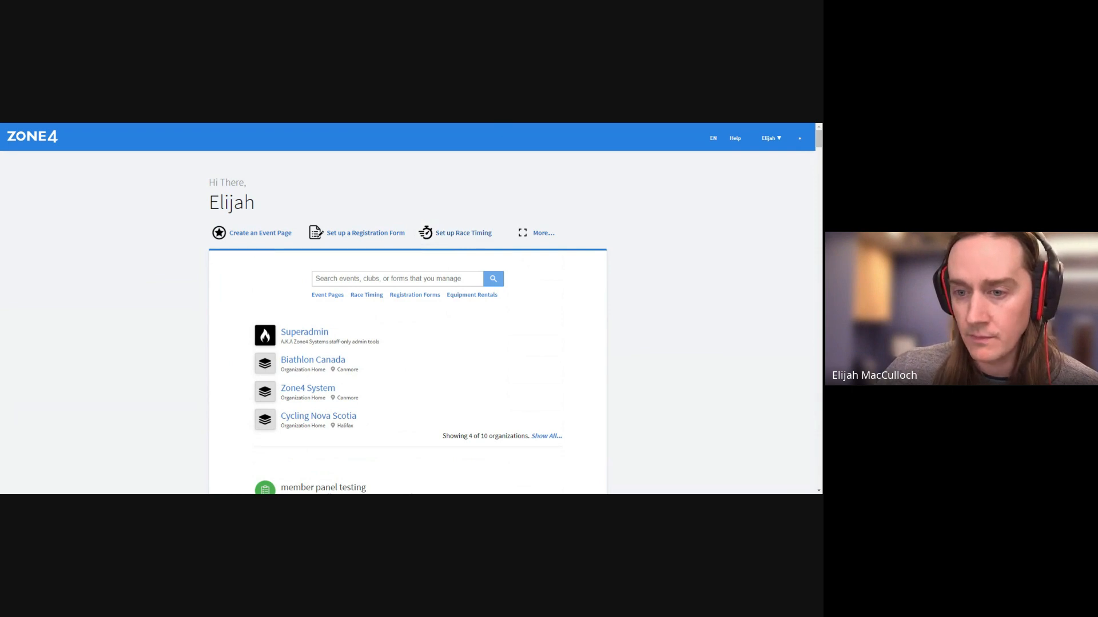
Reopen the Create a New Registration Form dialog and show its Sport list
{"action": "left_click", "coordinate": [335, 235]}
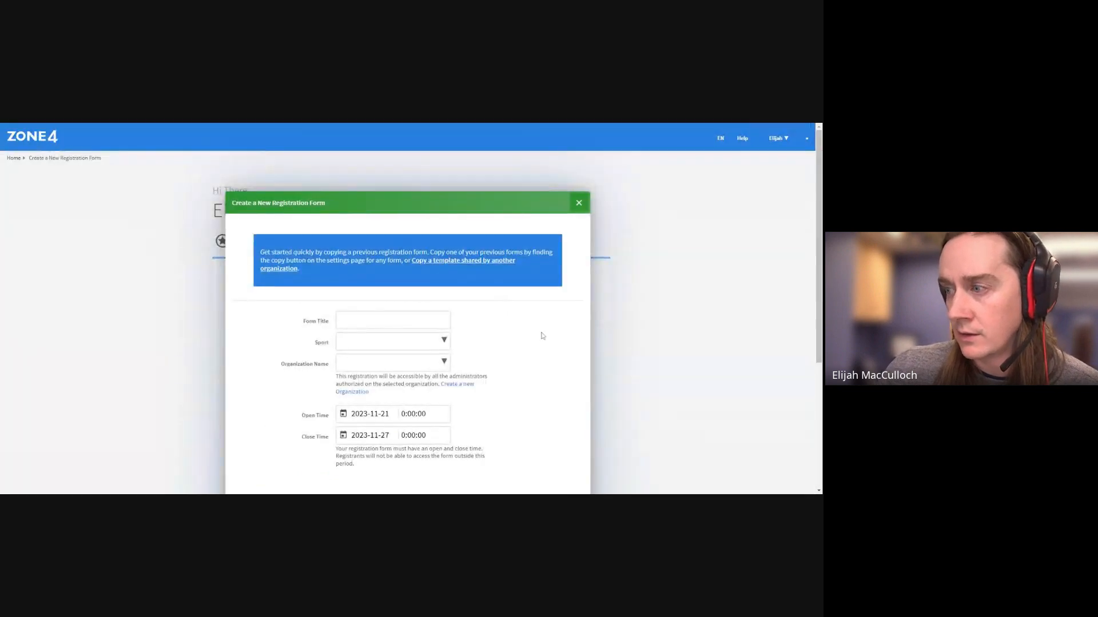
{"action": "scroll", "coordinate": [540, 335], "scroll_direction": "down", "scroll_amount": 3}
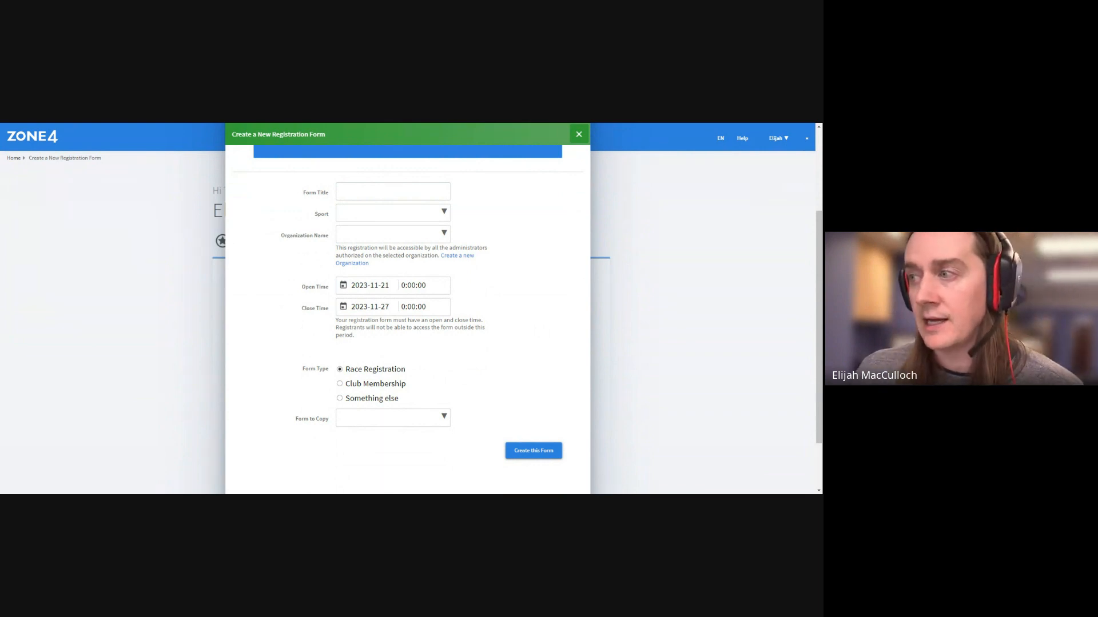
{"action": "left_click", "coordinate": [445, 218]}
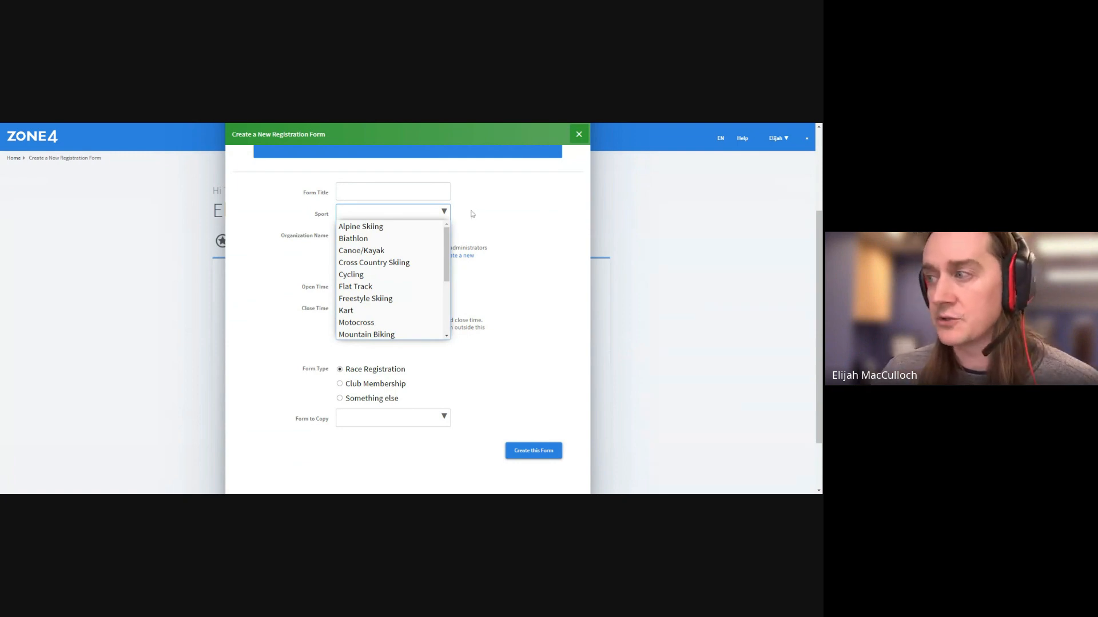
Set the sport to Cross Country Skiing and the organization to the testing club
{"action": "left_click", "coordinate": [487, 228]}
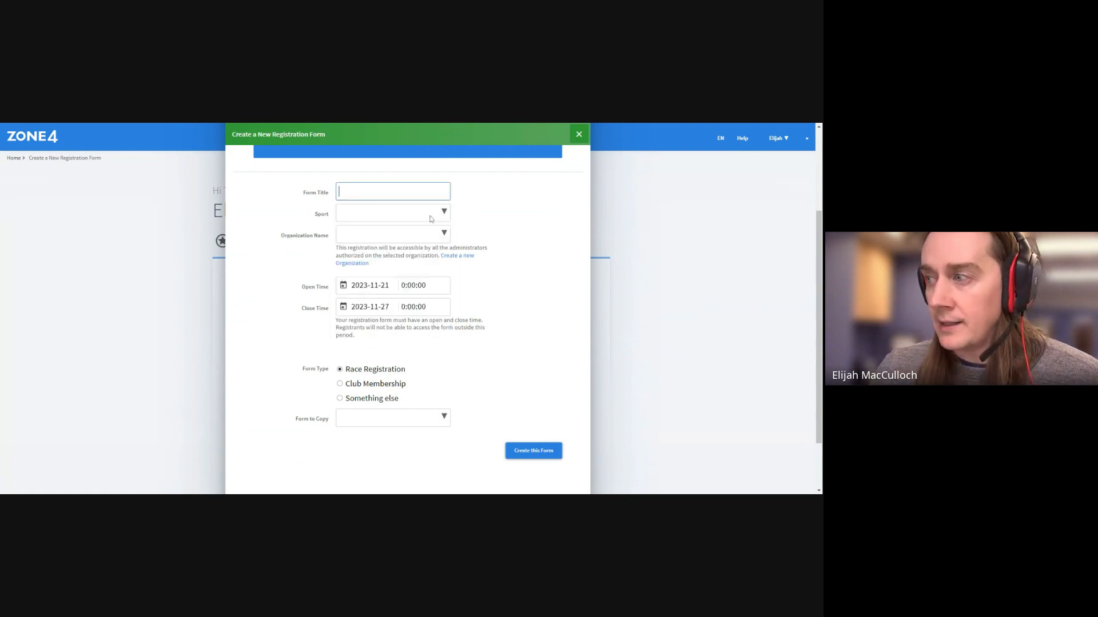
{"action": "left_click", "coordinate": [429, 216]}
{"action": "left_click", "coordinate": [420, 259]}
{"action": "left_click", "coordinate": [420, 239]}
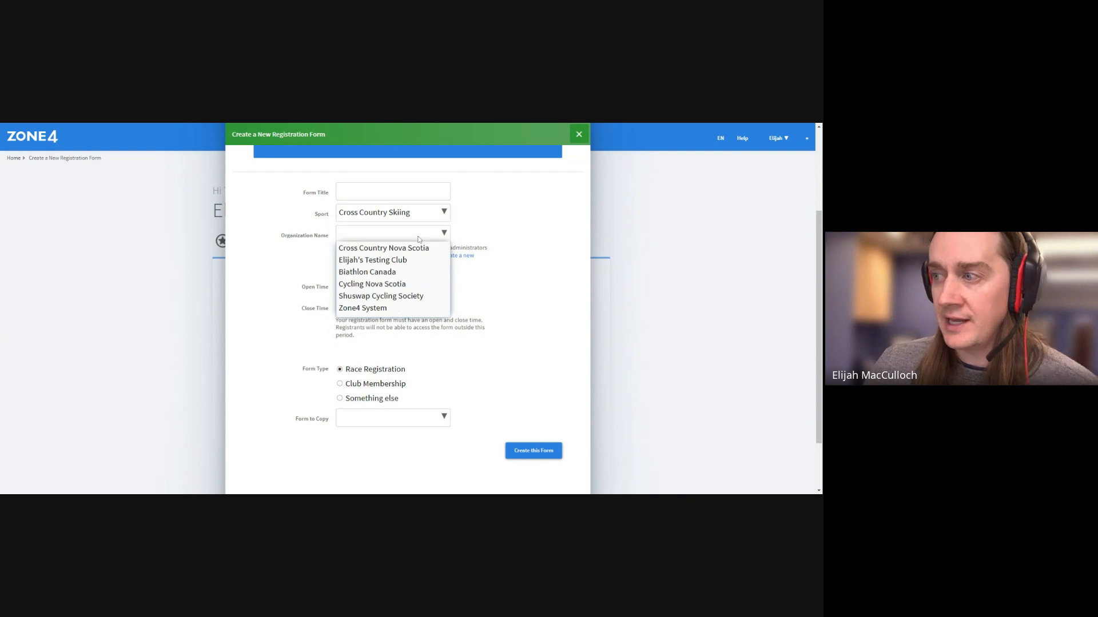
{"action": "left_click", "coordinate": [421, 260]}
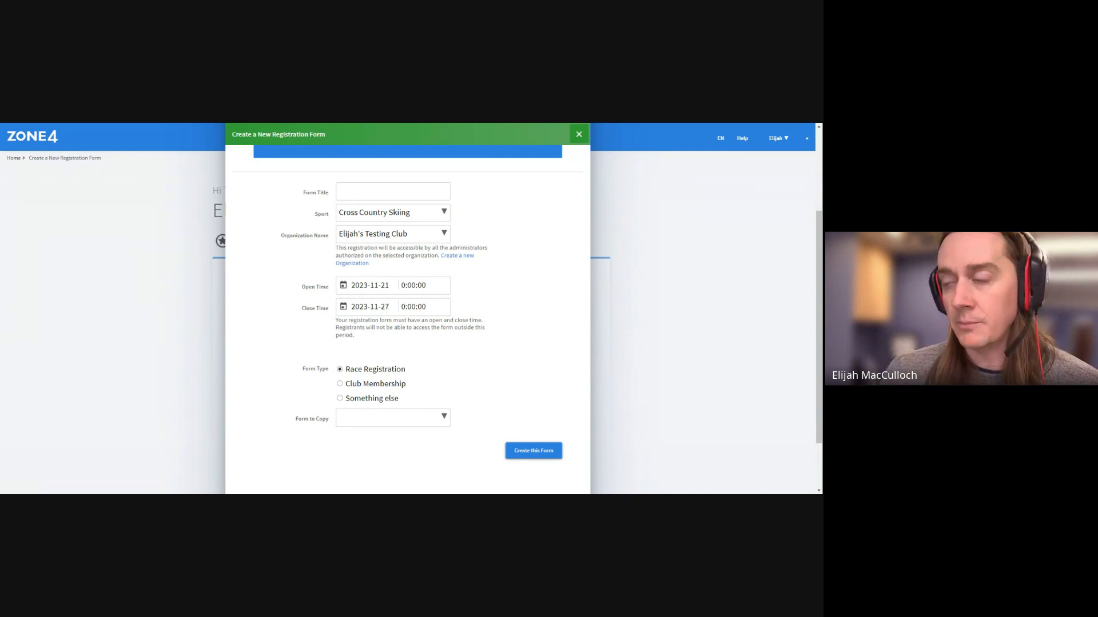
Change the opening time to 23:59:59
{"action": "left_click", "coordinate": [406, 286]}
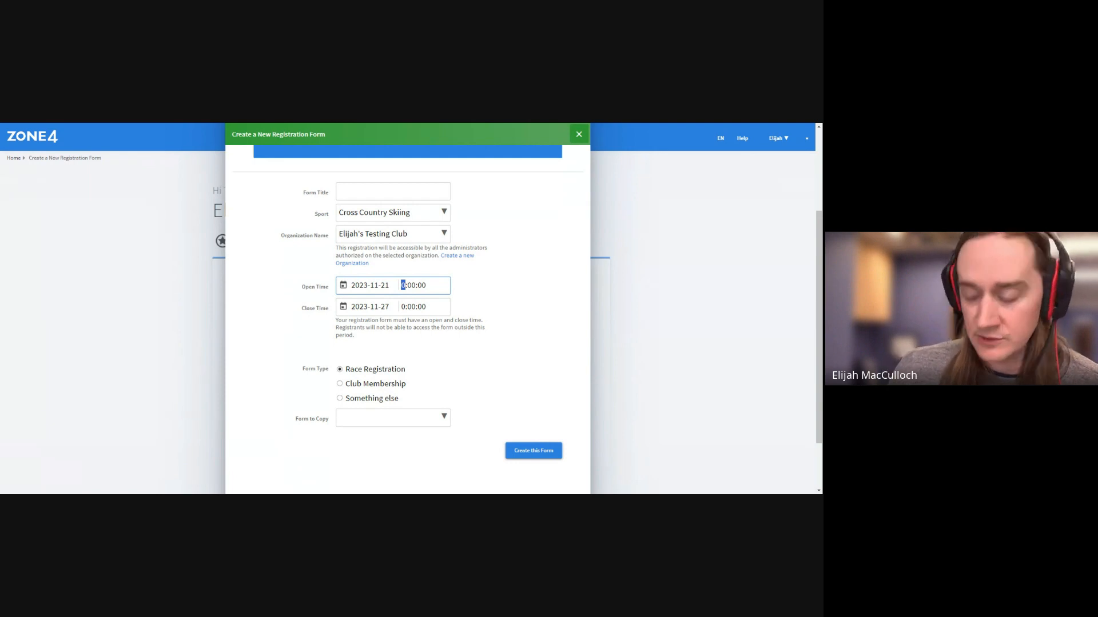
{"action": "type", "text": "23"}
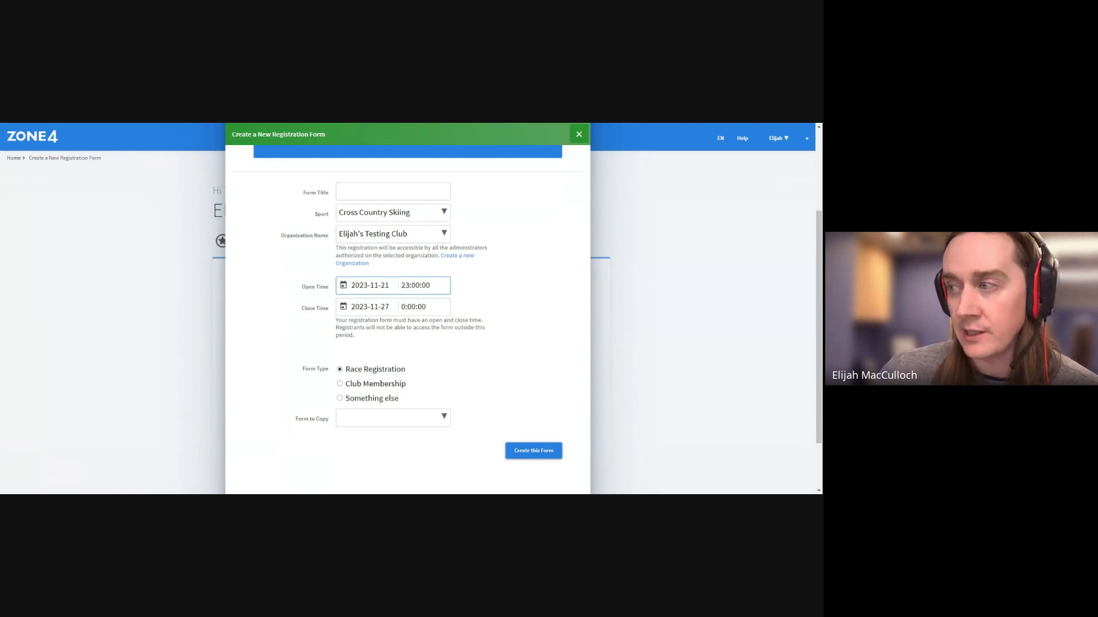
{"action": "left_click_drag", "start_coordinate": [422, 286], "coordinate": [418, 285]}
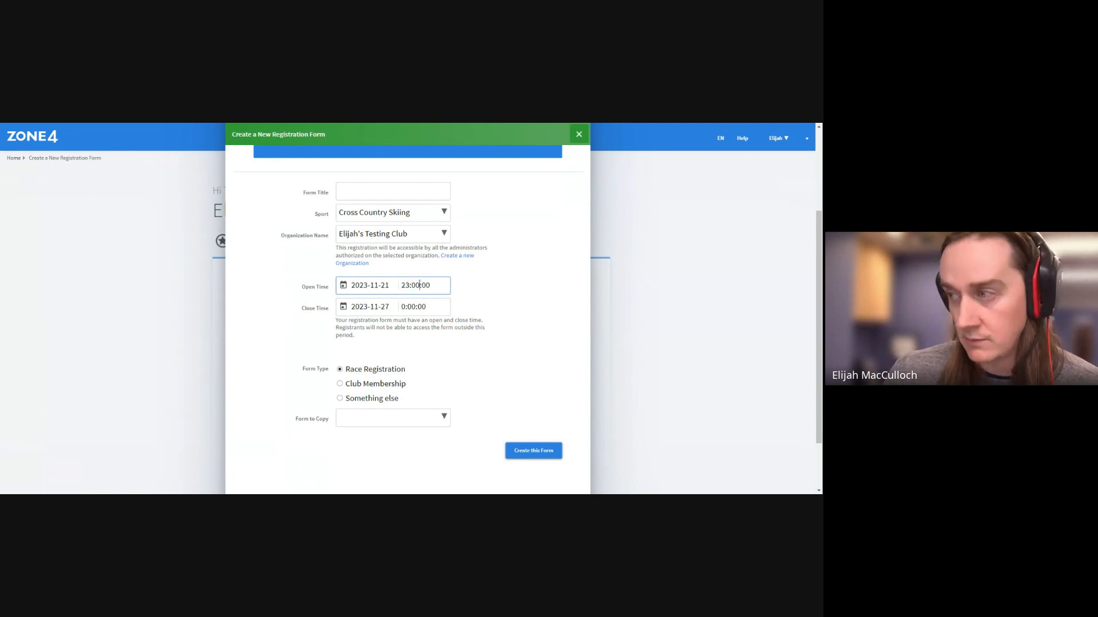
{"action": "key", "text": "BackSpace"}
{"action": "key", "text": "BackSpace"}
{"action": "key", "text": "BackSpace"}
{"action": "type", "text": ":59"}
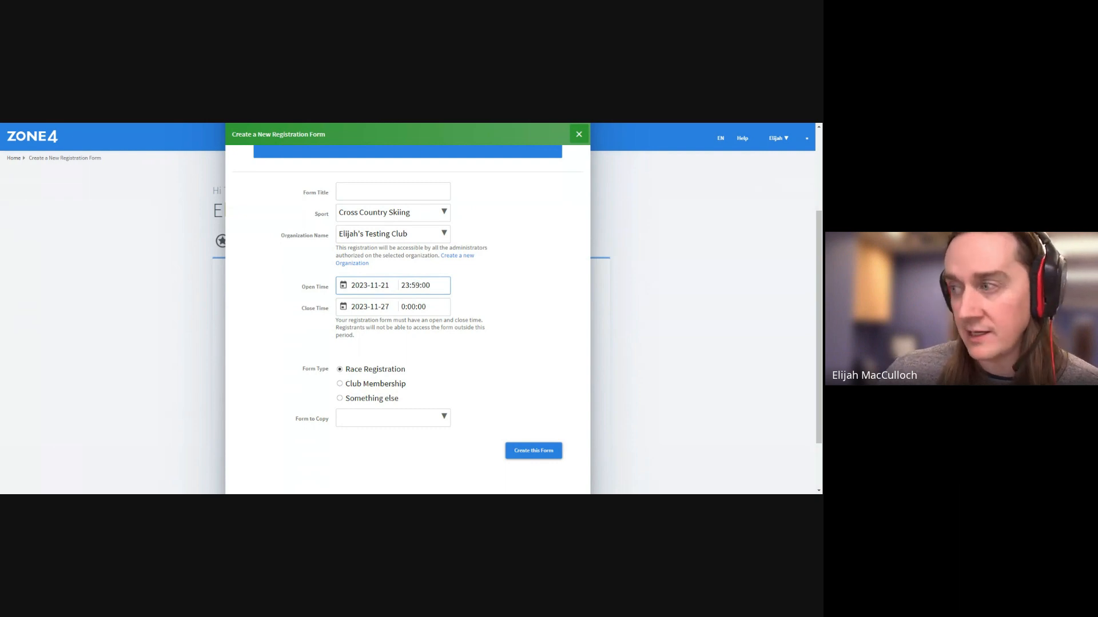
{"action": "key", "text": "shift+Left"}
{"action": "key", "text": "shift+Left"}
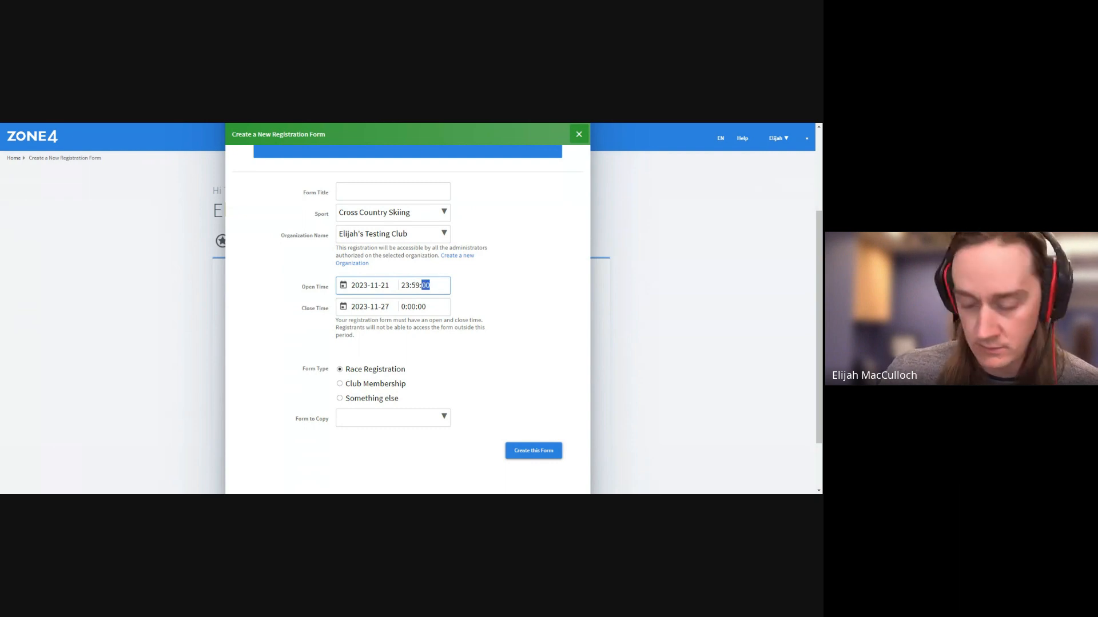
{"action": "type", "text": "59"}
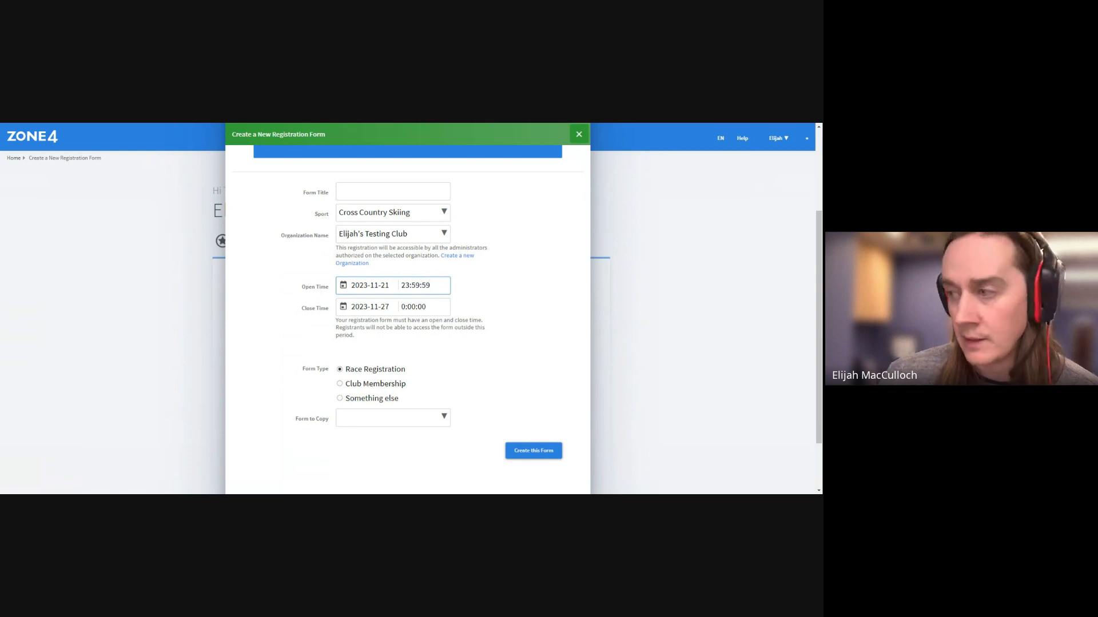
{"action": "left_click", "coordinate": [498, 336]}
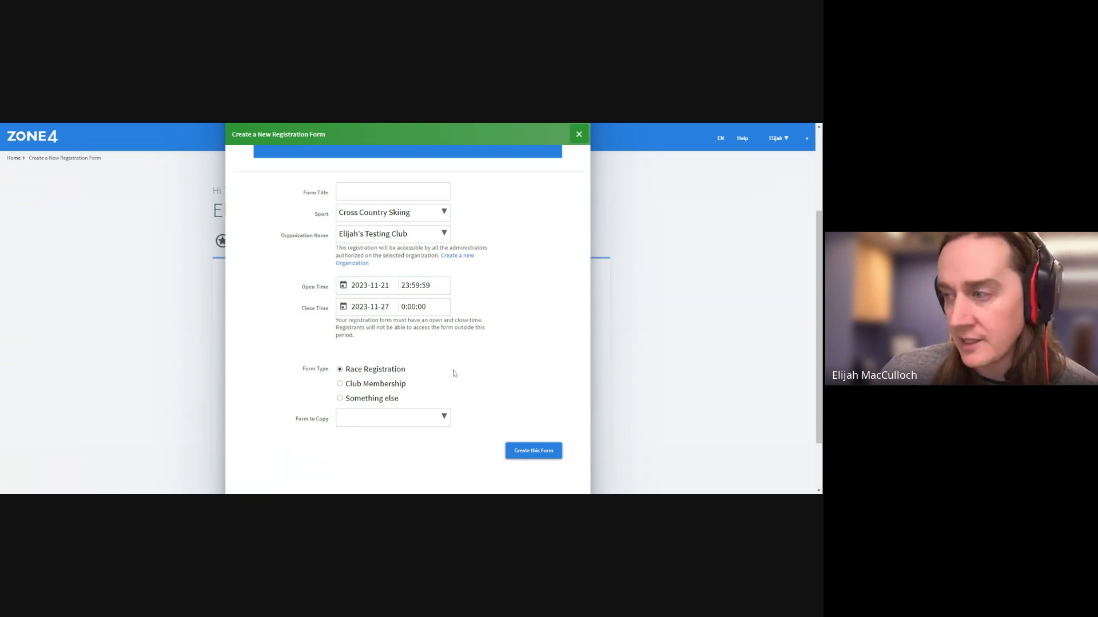
{"action": "scroll", "coordinate": [461, 379], "scroll_direction": "down", "scroll_amount": 2}
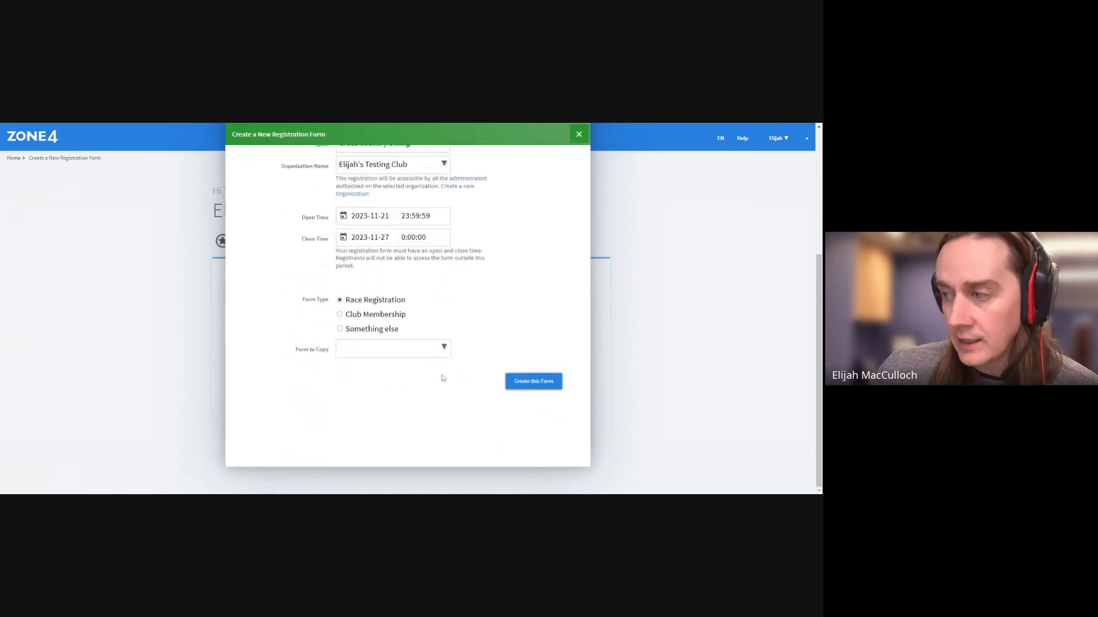
{"action": "left_click", "coordinate": [387, 356]}
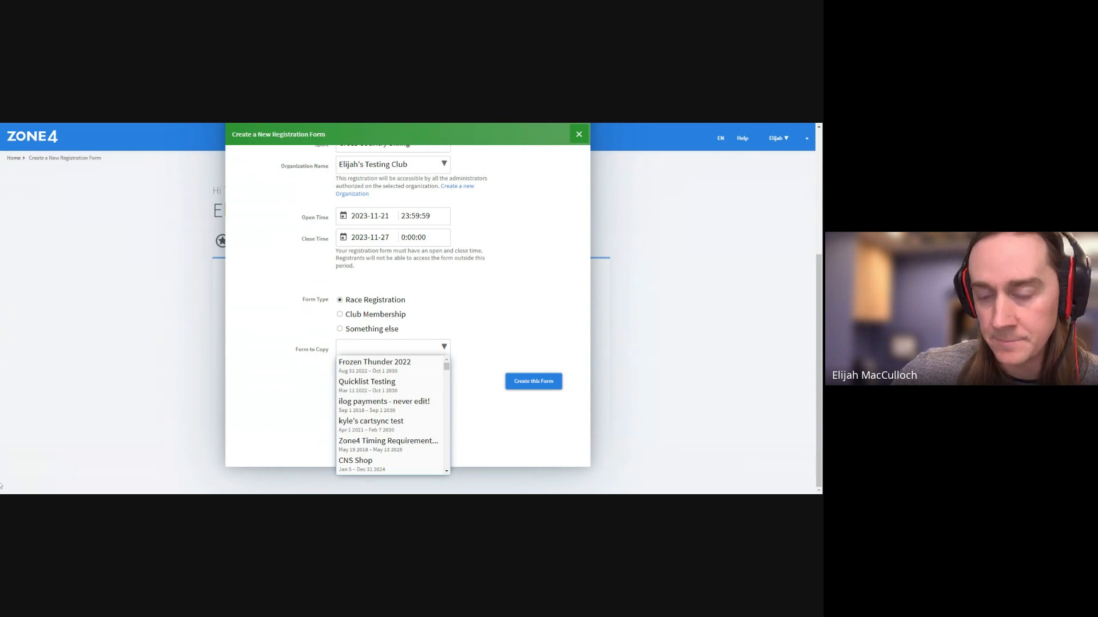
{"action": "left_click", "coordinate": [498, 334]}
{"action": "scroll", "coordinate": [495, 331], "scroll_direction": "up", "scroll_amount": 5}
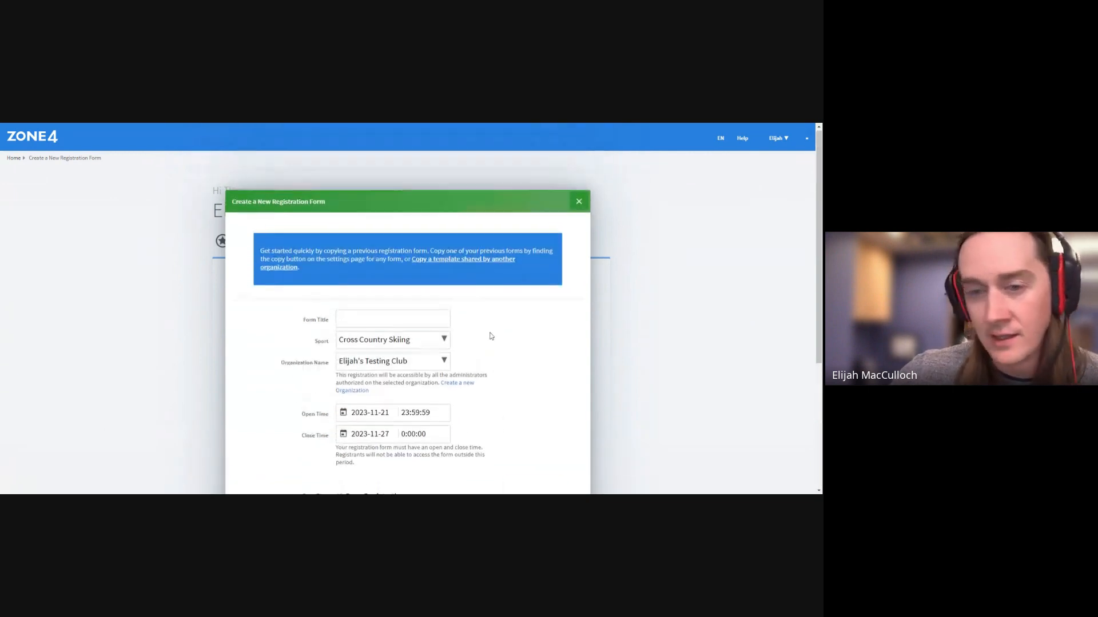
{"action": "left_click", "coordinate": [579, 203]}
{"action": "scroll", "coordinate": [351, 313], "scroll_direction": "down", "scroll_amount": 4}
{"action": "scroll", "coordinate": [360, 319], "scroll_direction": "up", "scroll_amount": 3}
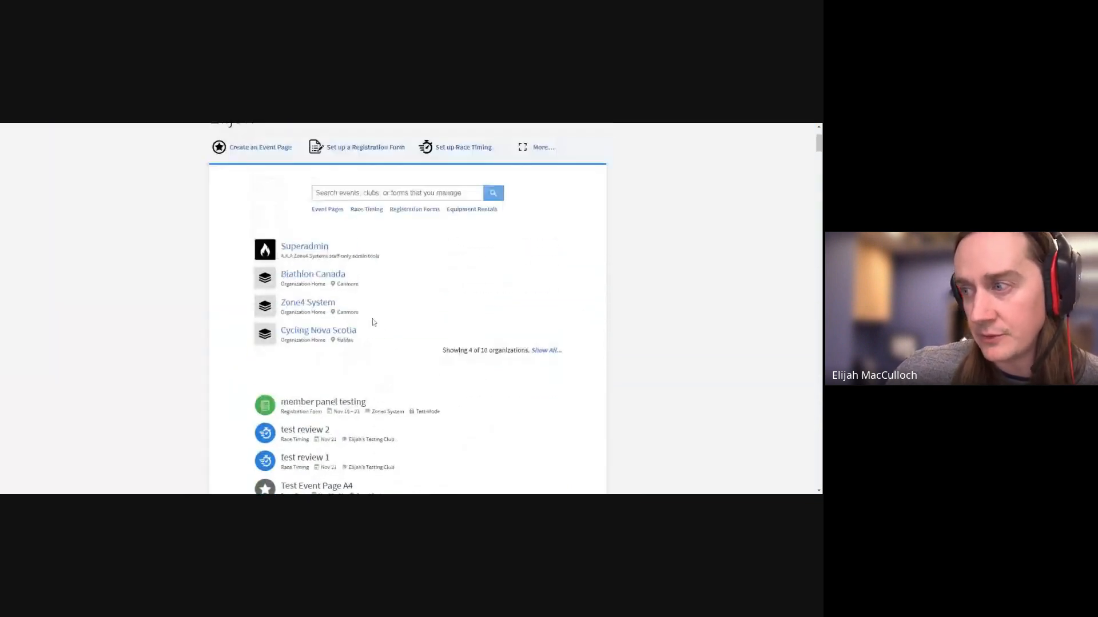
{"action": "left_click", "coordinate": [543, 351]}
{"action": "scroll", "coordinate": [457, 331], "scroll_direction": "down", "scroll_amount": 3}
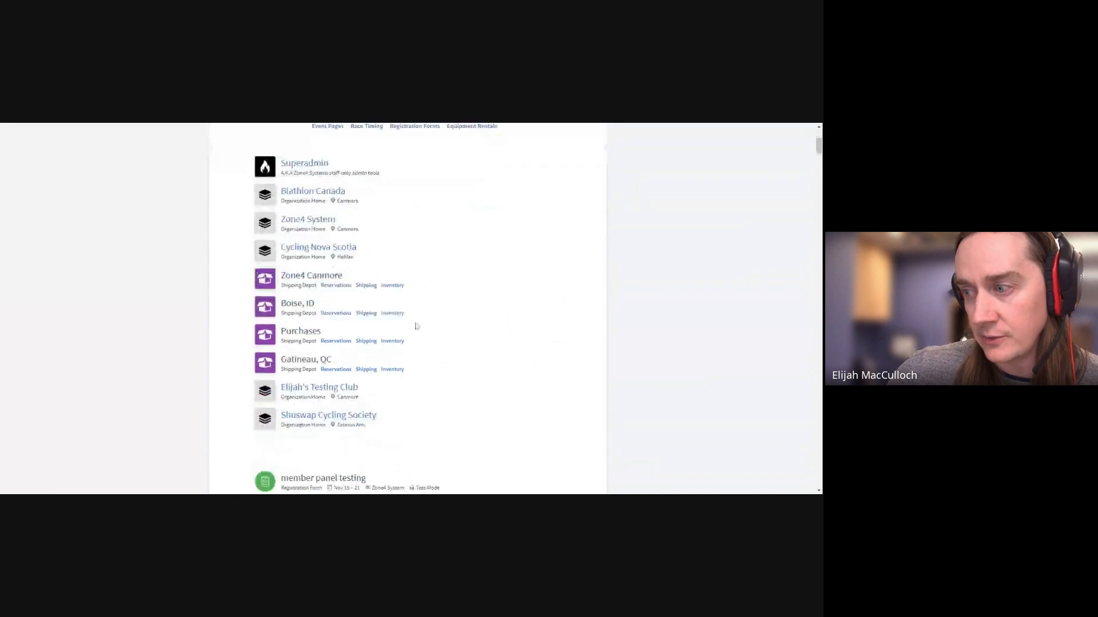
{"action": "left_click", "coordinate": [343, 342]}
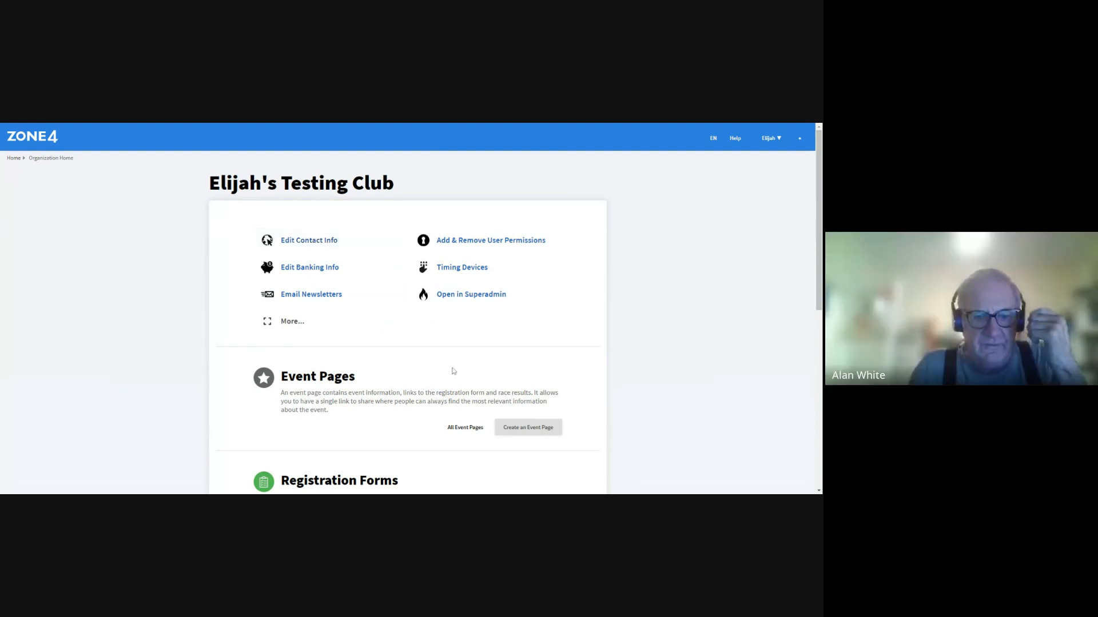
{"action": "scroll", "coordinate": [453, 371], "scroll_direction": "down", "scroll_amount": 3}
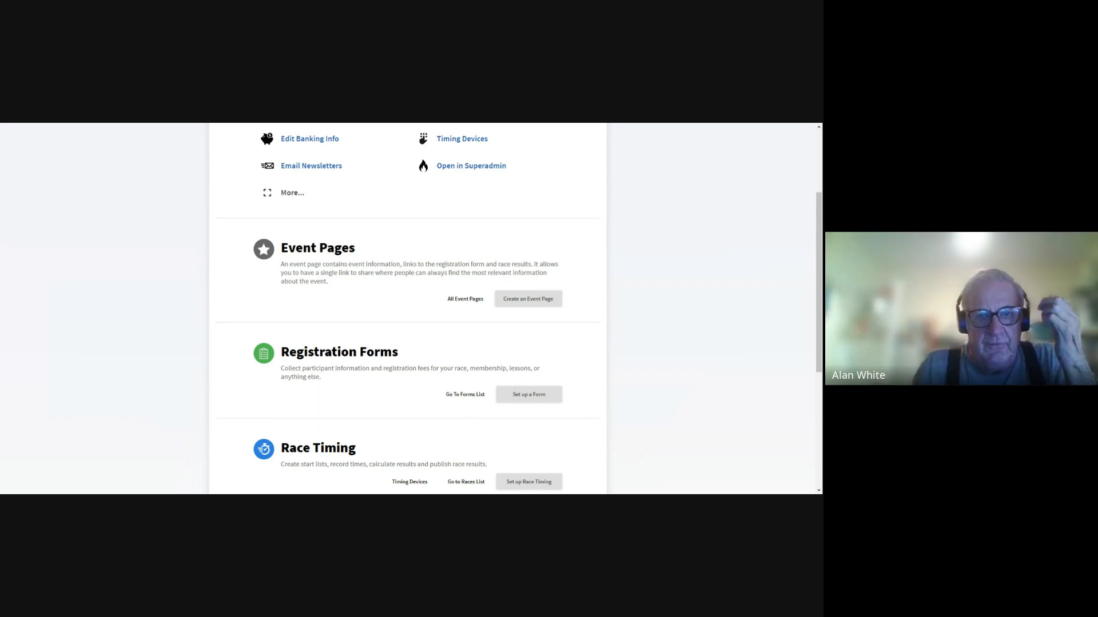
{"action": "scroll", "coordinate": [176, 248], "scroll_direction": "up", "scroll_amount": 3}
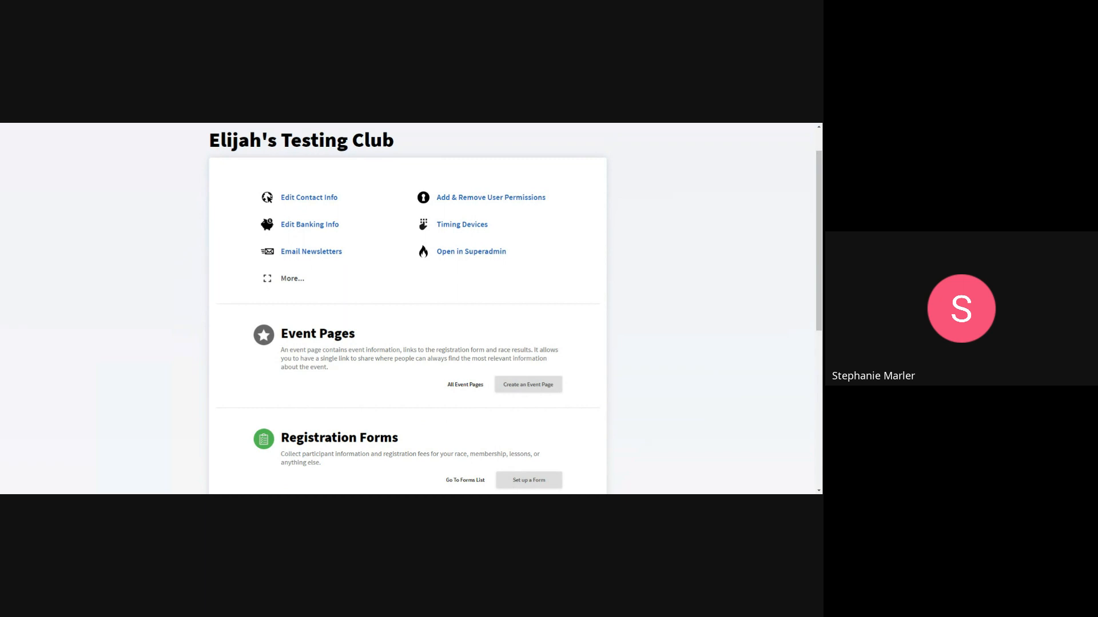
{"action": "scroll", "coordinate": [178, 249], "scroll_direction": "up", "scroll_amount": 2}
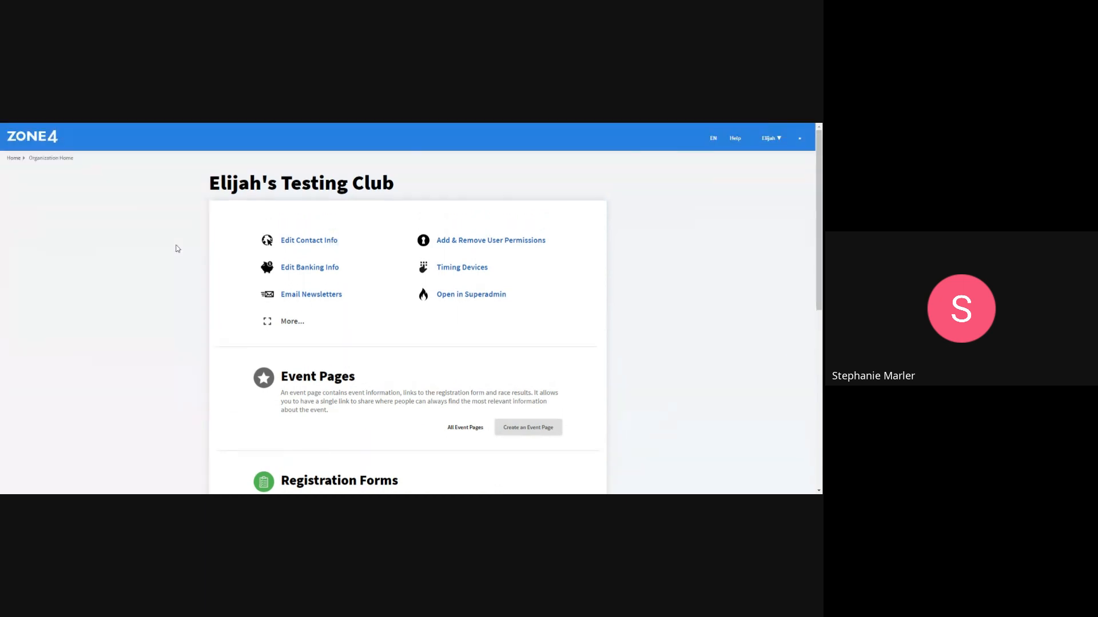
{"action": "scroll", "coordinate": [177, 250], "scroll_direction": "down", "scroll_amount": 3}
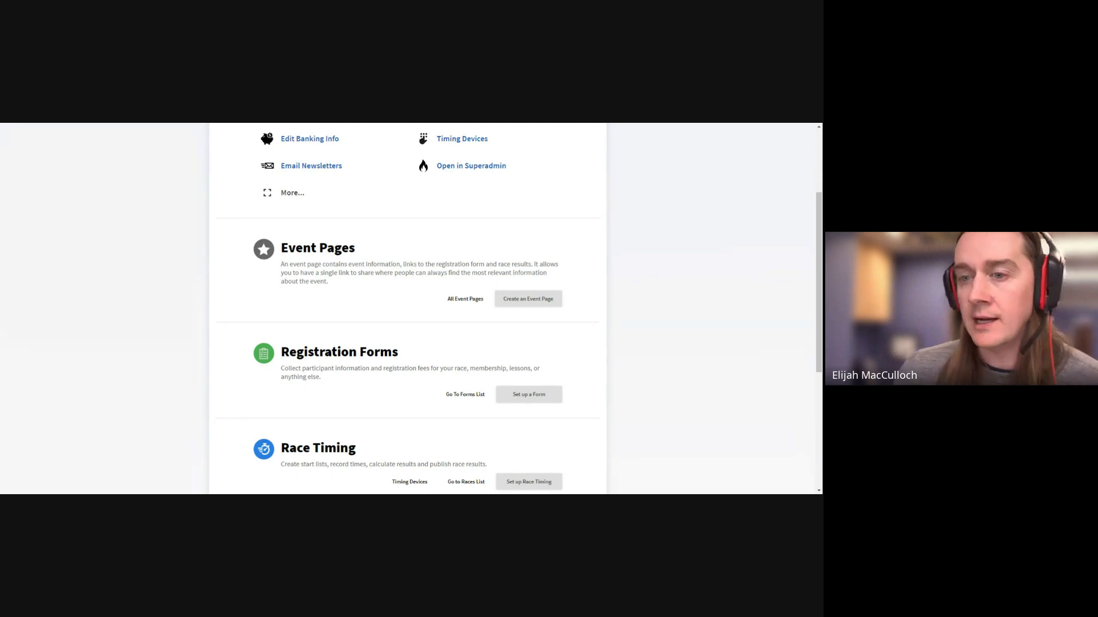
{"action": "scroll", "coordinate": [286, 252], "scroll_direction": "up", "scroll_amount": 3}
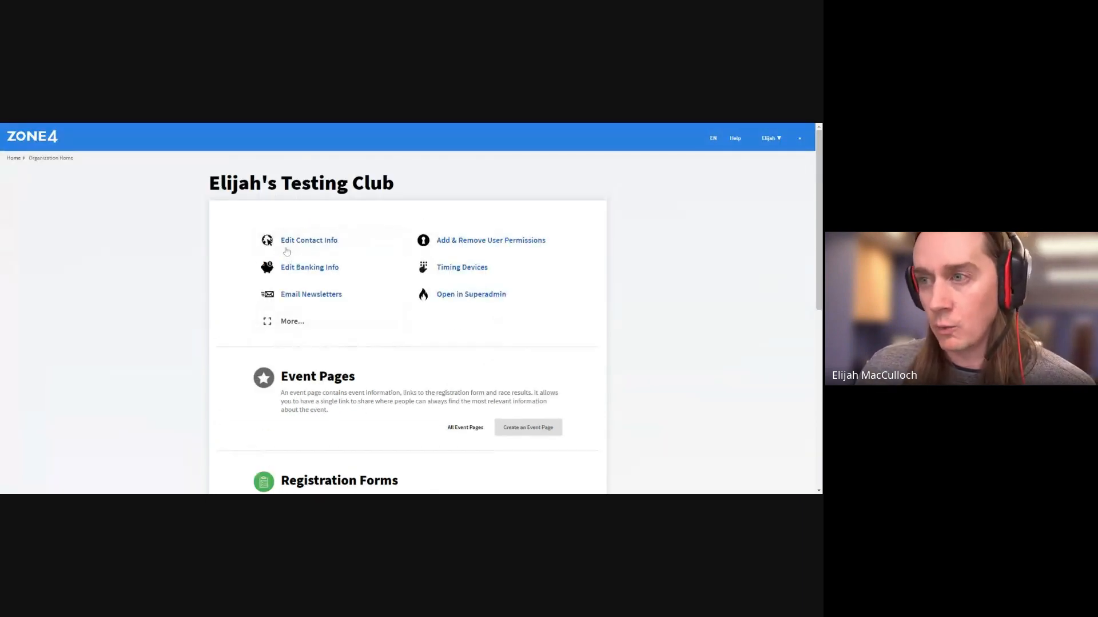
{"action": "left_click", "coordinate": [14, 158]}
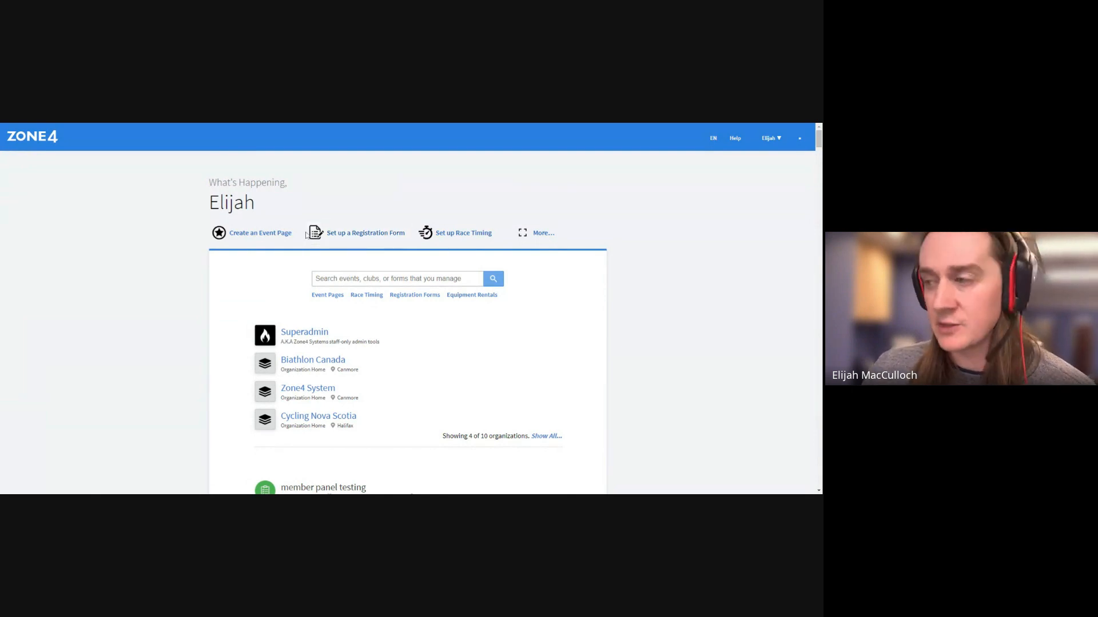
{"action": "scroll", "coordinate": [307, 237], "scroll_direction": "down", "scroll_amount": 1}
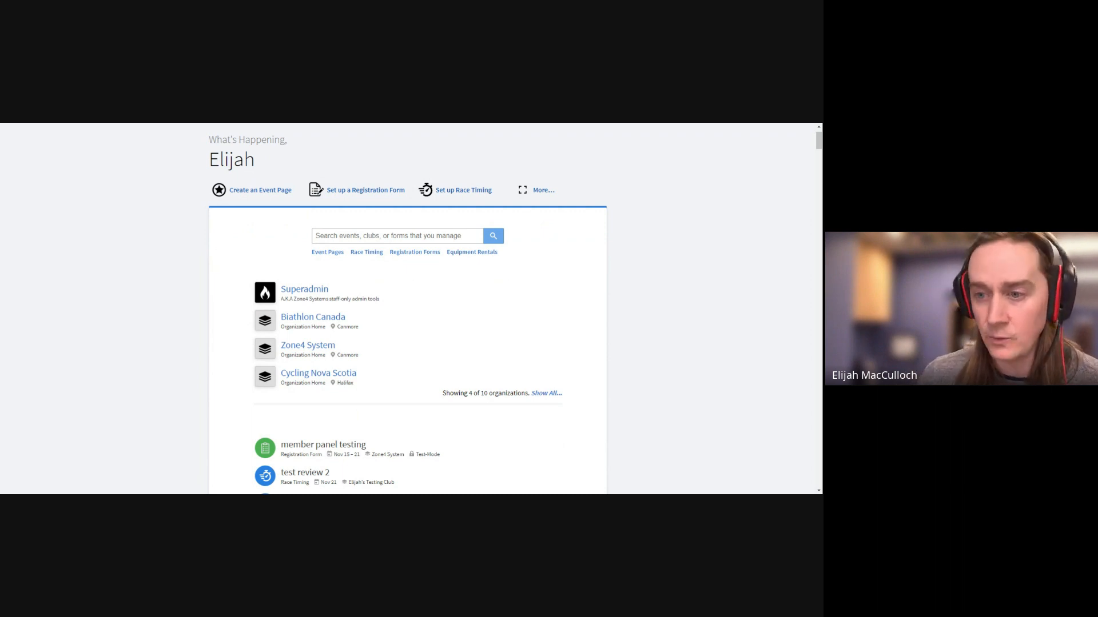
Open the testing club's organization home and set up a new form from its Registration Forms section
{"action": "left_click", "coordinate": [546, 393]}
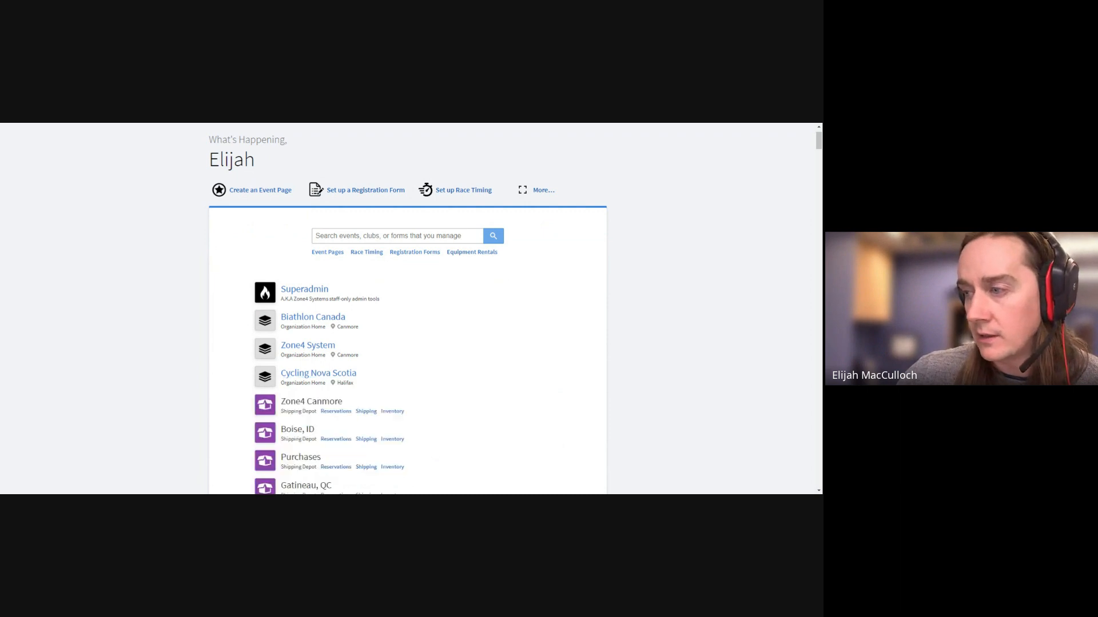
{"action": "scroll", "coordinate": [290, 400], "scroll_direction": "down", "scroll_amount": 4}
{"action": "left_click", "coordinate": [317, 258]}
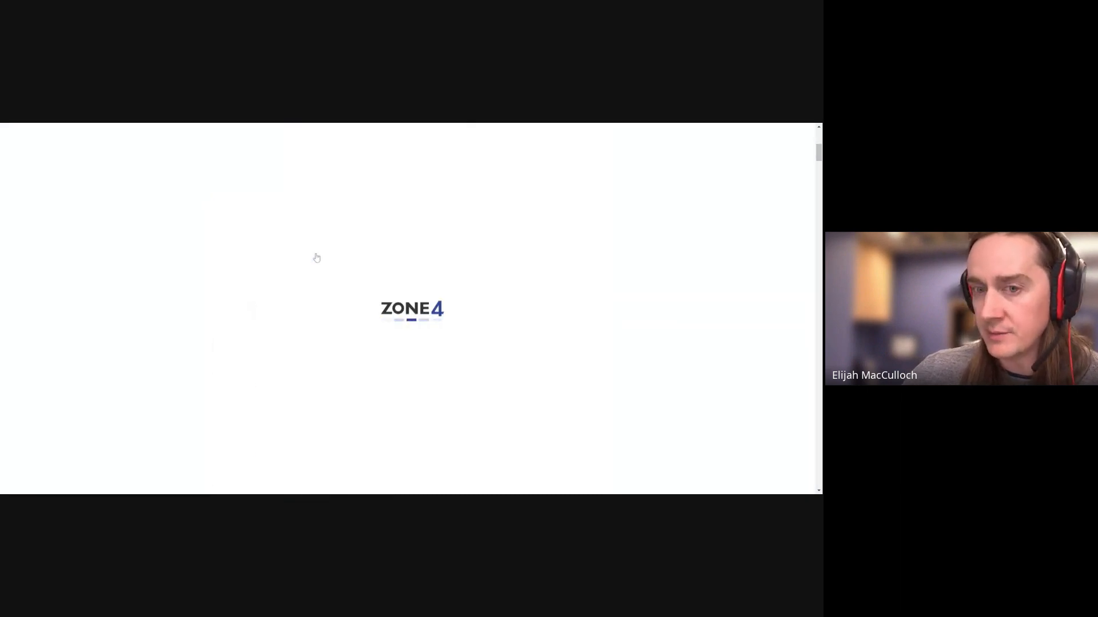
{"action": "scroll", "coordinate": [419, 280], "scroll_direction": "down", "scroll_amount": 3}
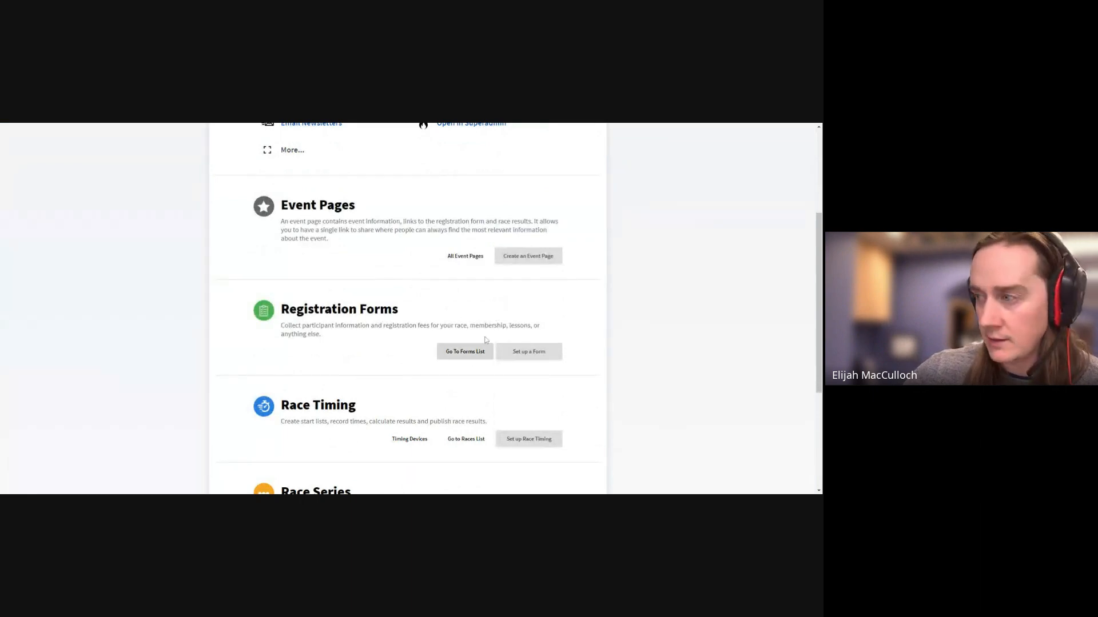
{"action": "left_click", "coordinate": [533, 353]}
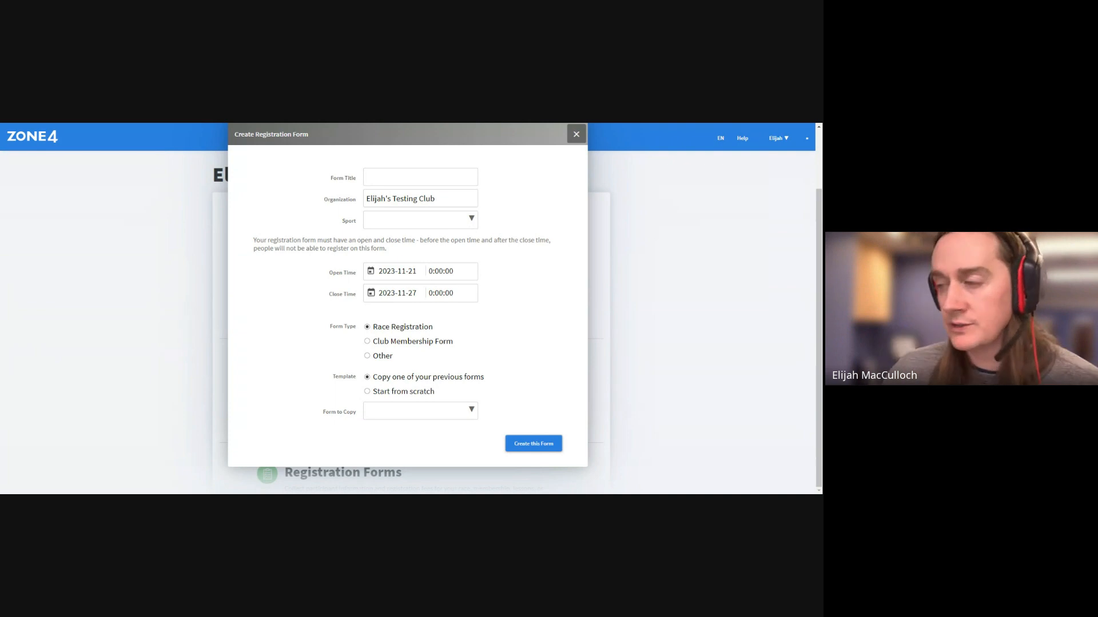
Choose Start from scratch and title the form 'XCSO Tutorial'
{"action": "left_click", "coordinate": [379, 393]}
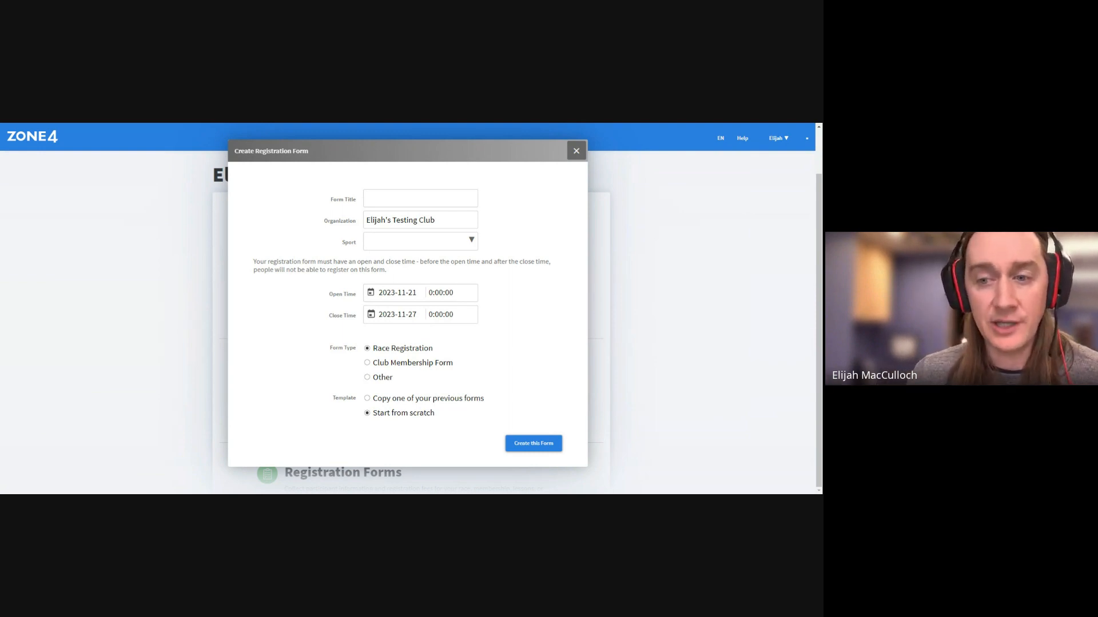
{"action": "left_click", "coordinate": [375, 195]}
{"action": "type", "text": "X"}
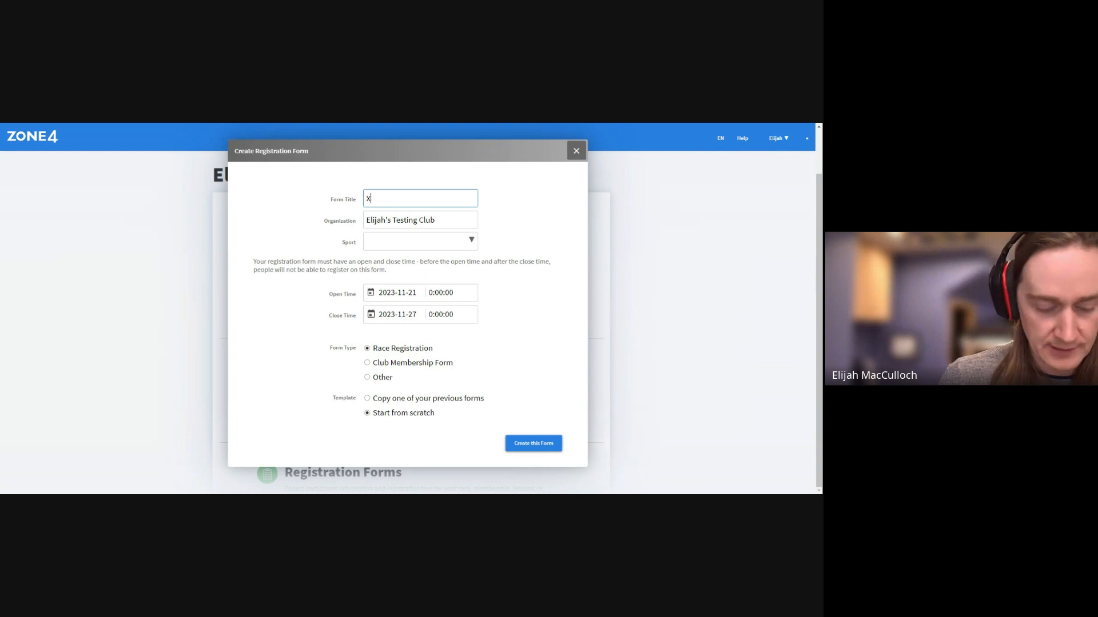
{"action": "type", "text": "CSO"}
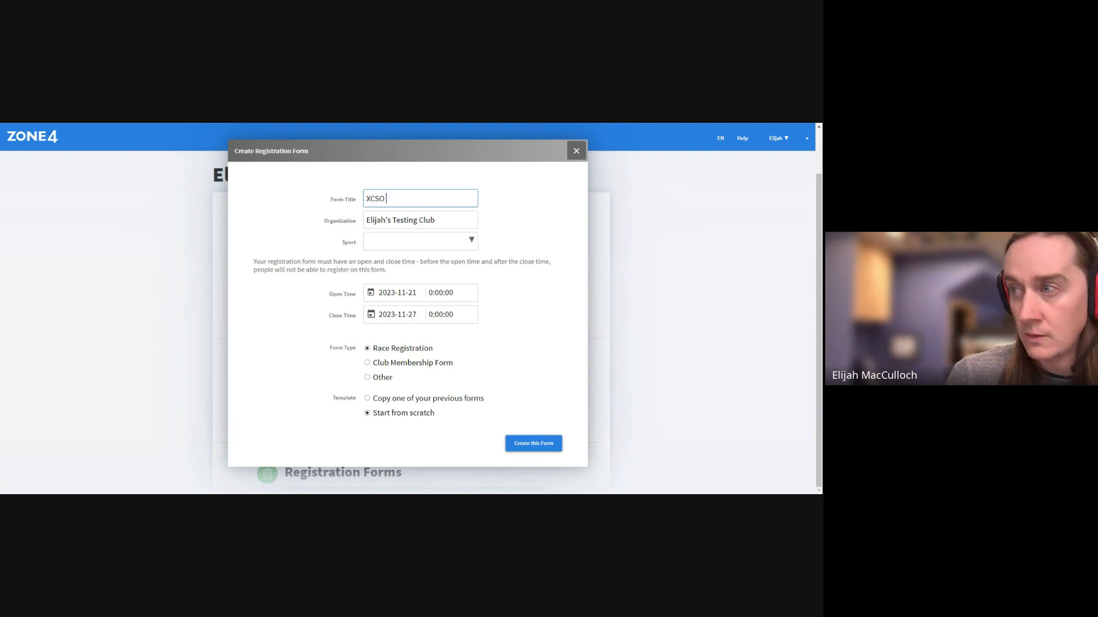
{"action": "type", "text": " T"}
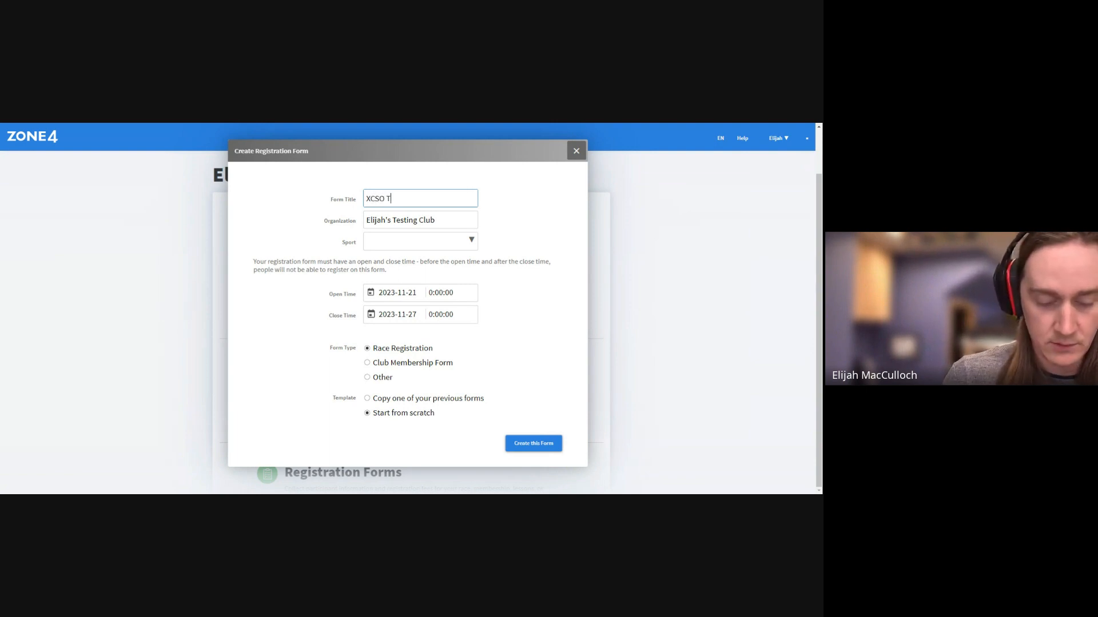
{"action": "type", "text": "utori"}
{"action": "key", "text": "BackSpace"}
{"action": "key", "text": "BackSpace"}
{"action": "key", "text": "BackSpace"}
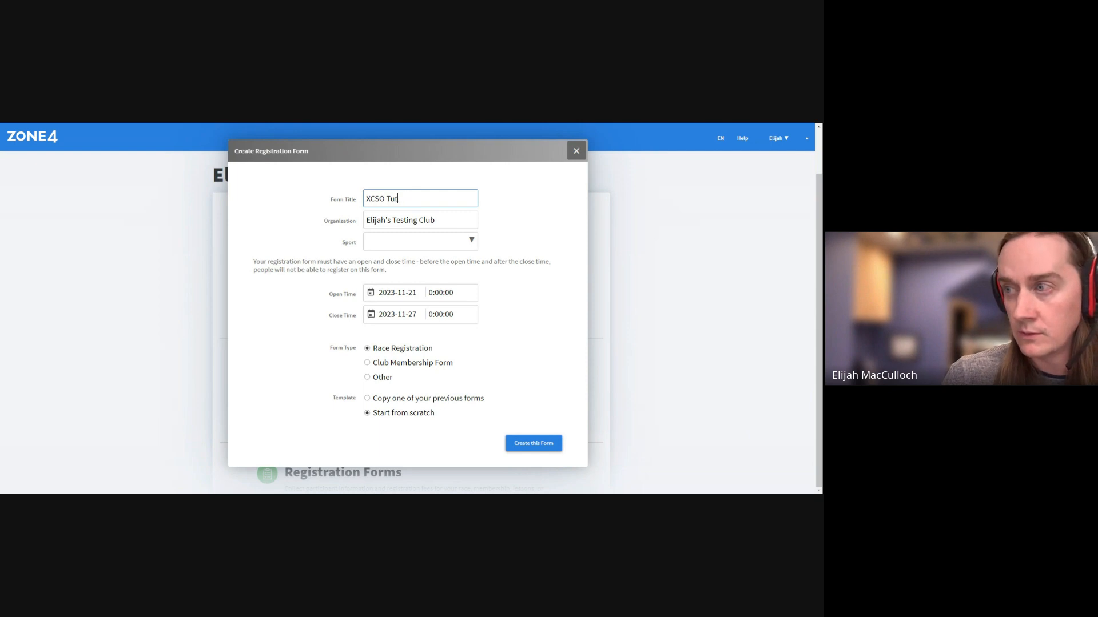
{"action": "type", "text": "orial"}
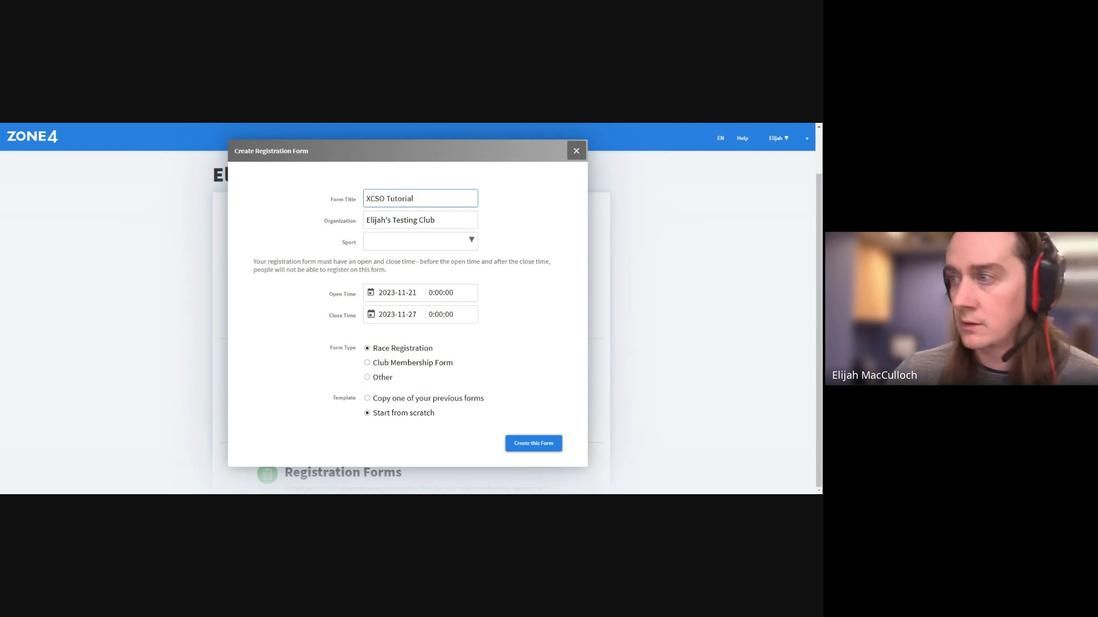
Choose Cross Country Skiing as the sport and set the opening date to 2023-11-20
{"action": "left_click", "coordinate": [444, 240]}
{"action": "left_click", "coordinate": [437, 294]}
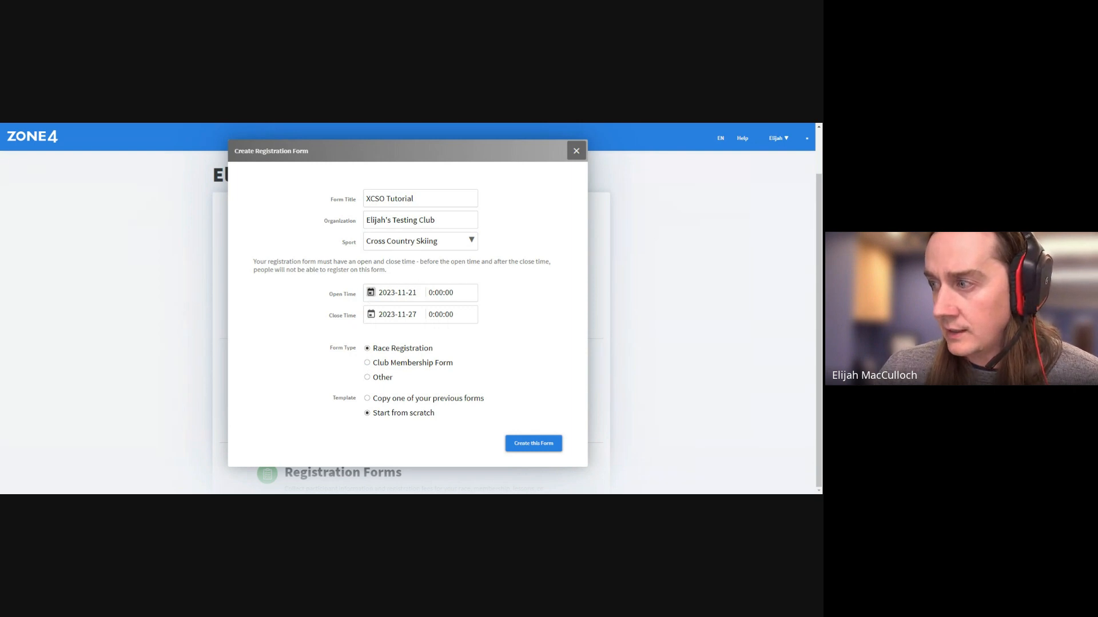
{"action": "left_click", "coordinate": [371, 292]}
{"action": "left_click", "coordinate": [389, 375]}
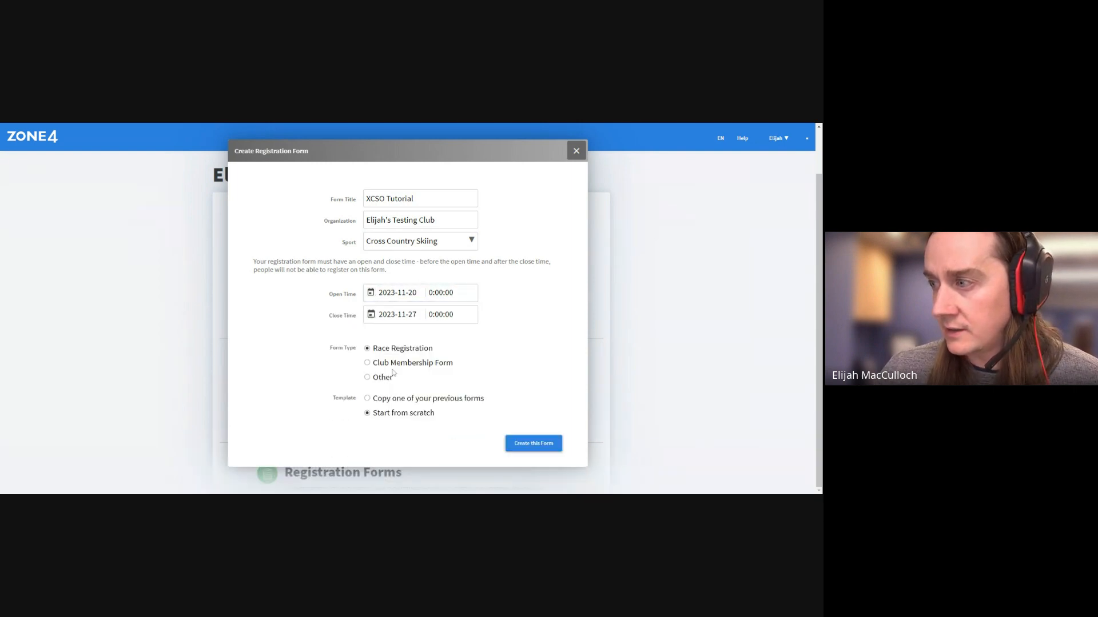
{"action": "left_click", "coordinate": [371, 315]}
{"action": "left_click", "coordinate": [467, 333]}
{"action": "left_click", "coordinate": [467, 334]}
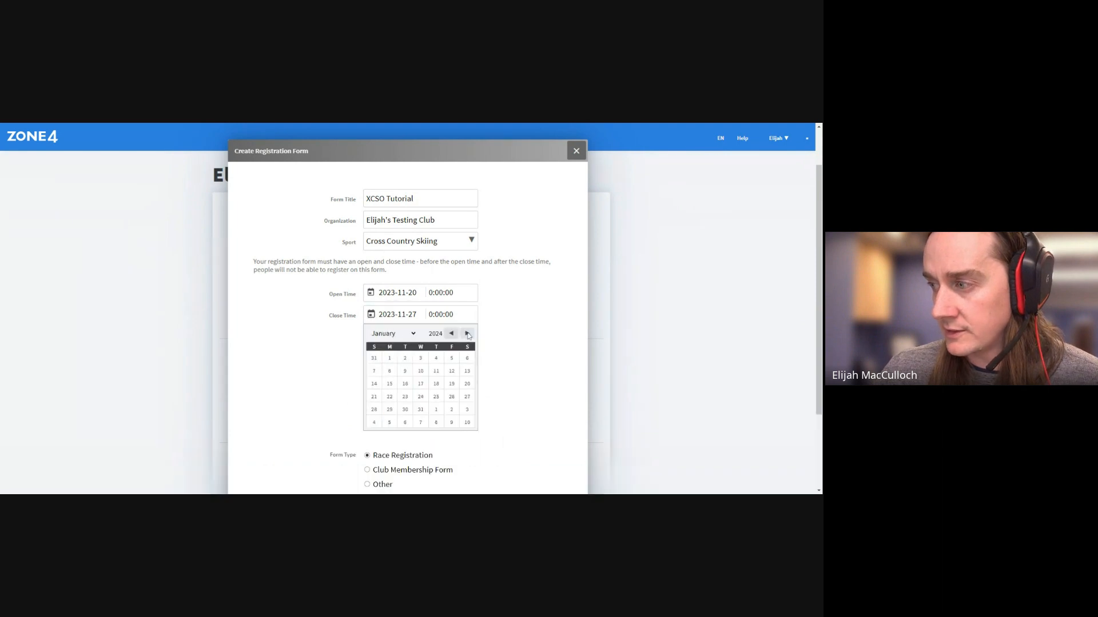
Set the closing date to 2023-12-09, then close the form setup without creating it
{"action": "left_click", "coordinate": [451, 334]}
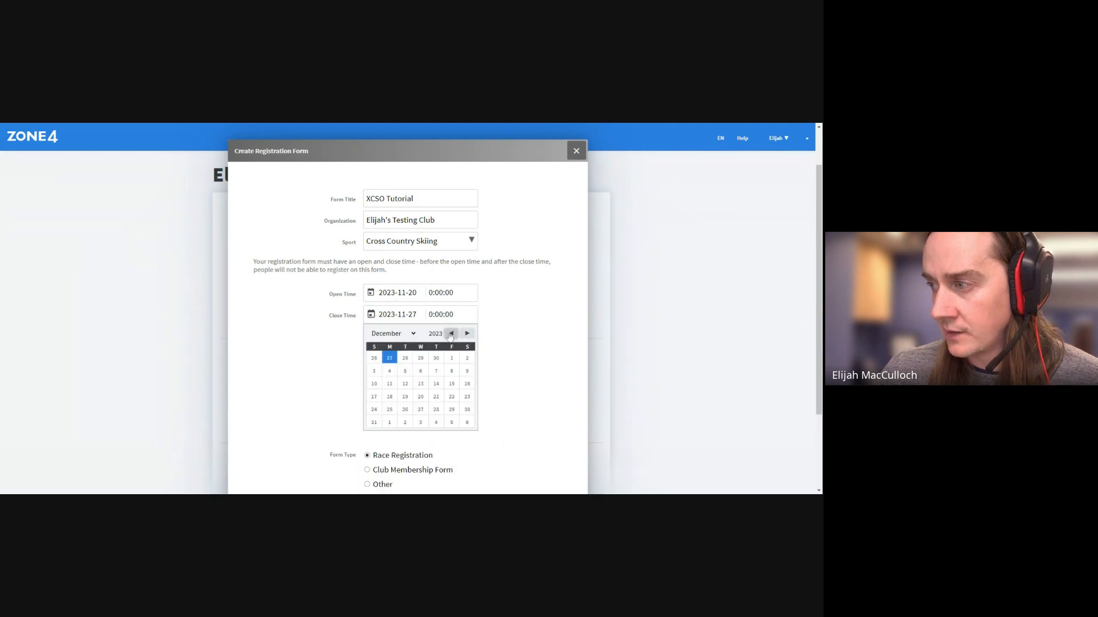
{"action": "left_click", "coordinate": [467, 371]}
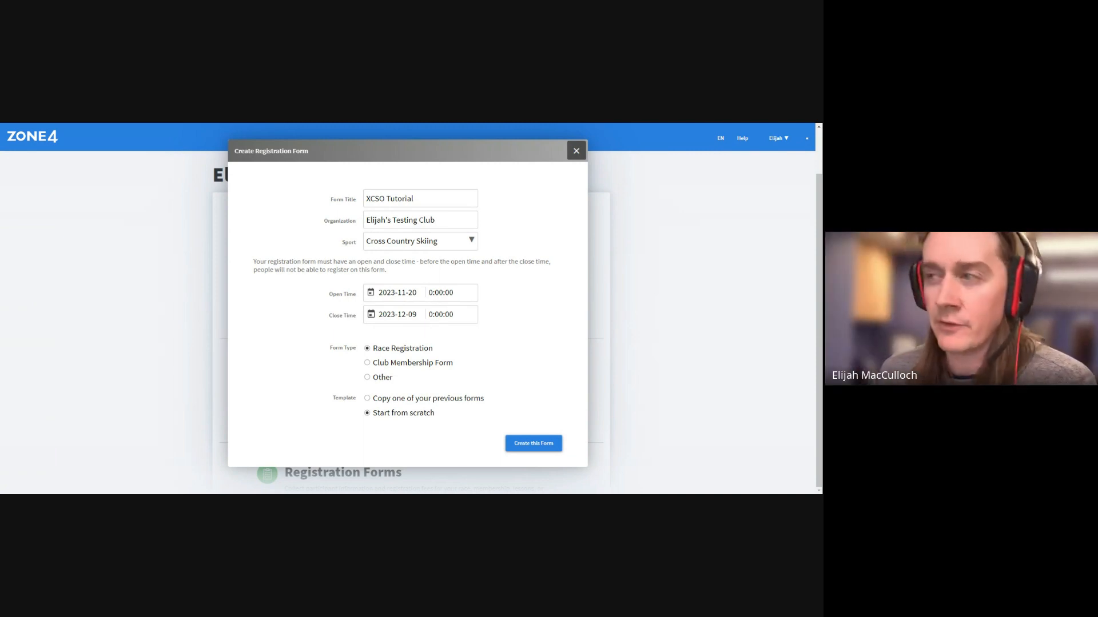
{"action": "left_click", "coordinate": [577, 151]}
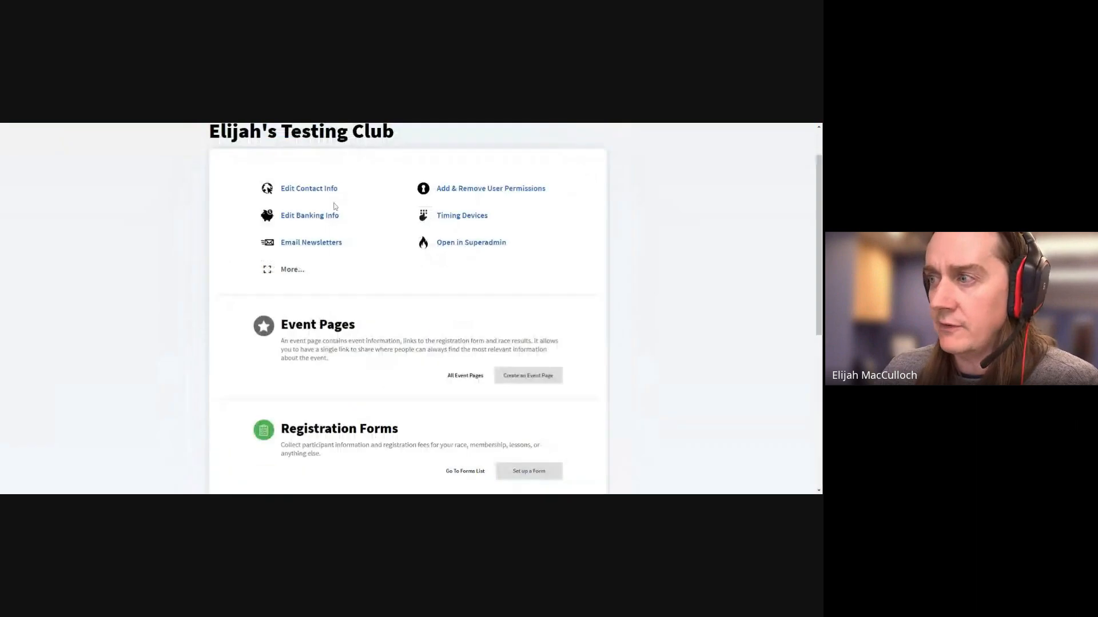
Go back to the home dashboard, show all organizations, and open the testing club's page
{"action": "scroll", "coordinate": [335, 206], "scroll_direction": "up", "scroll_amount": 3}
{"action": "left_click", "coordinate": [8, 164]}
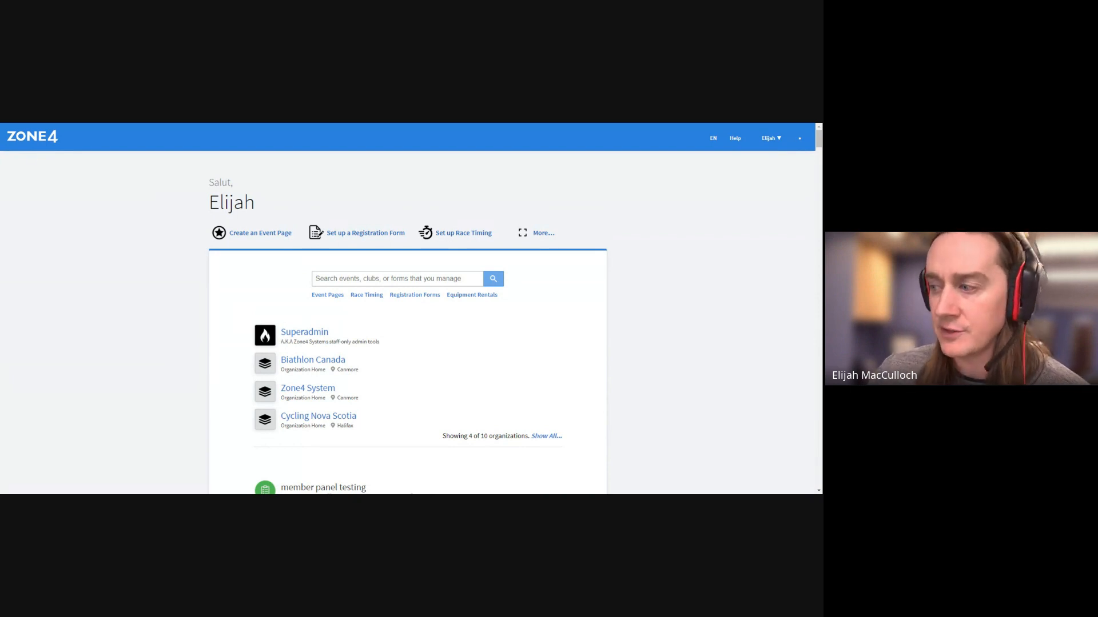
{"action": "left_click", "coordinate": [537, 437]}
{"action": "scroll", "coordinate": [421, 400], "scroll_direction": "down", "scroll_amount": 2}
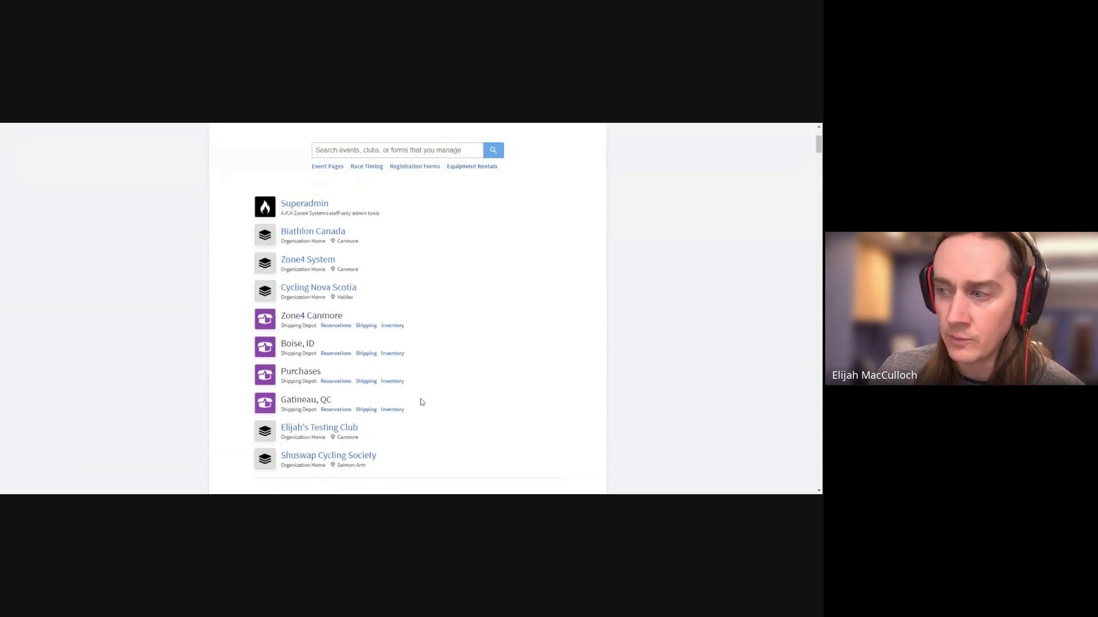
{"action": "left_click", "coordinate": [344, 432]}
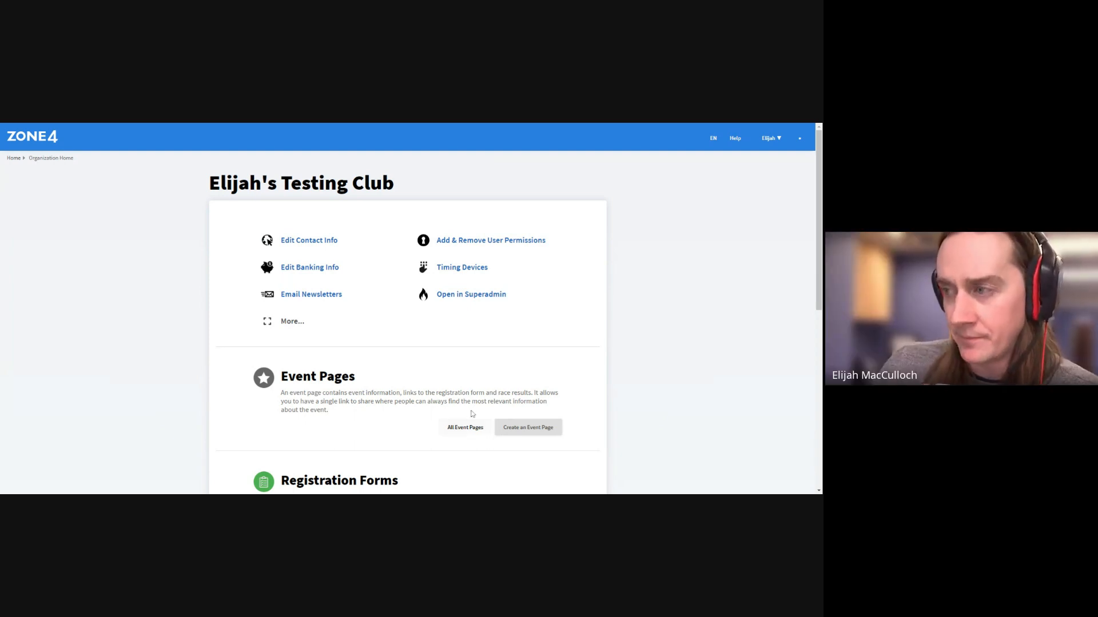
{"action": "scroll", "coordinate": [473, 414], "scroll_direction": "down", "scroll_amount": 2}
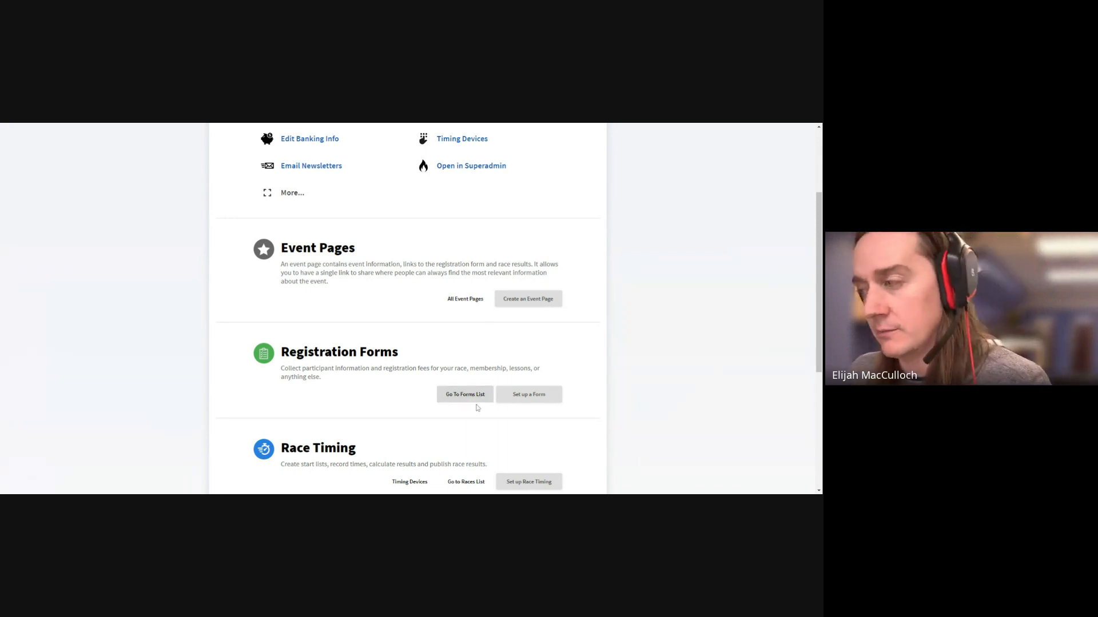
Start a new form titled 'XSCO Tutorial' with Cross Country Skiing as the sport
{"action": "left_click", "coordinate": [508, 388]}
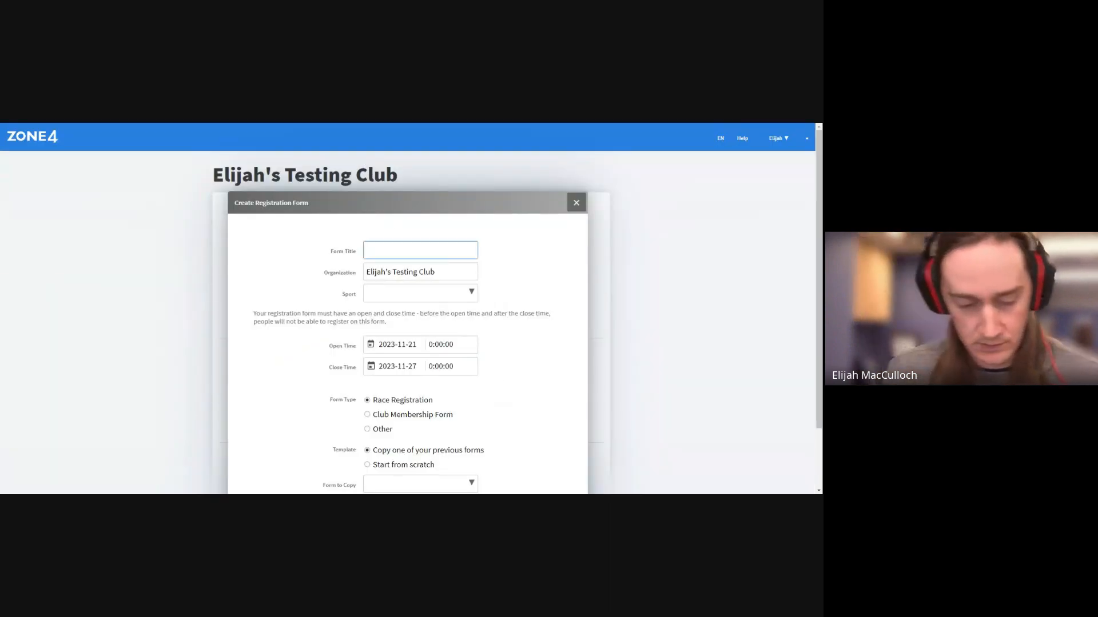
{"action": "type", "text": "XSCO"}
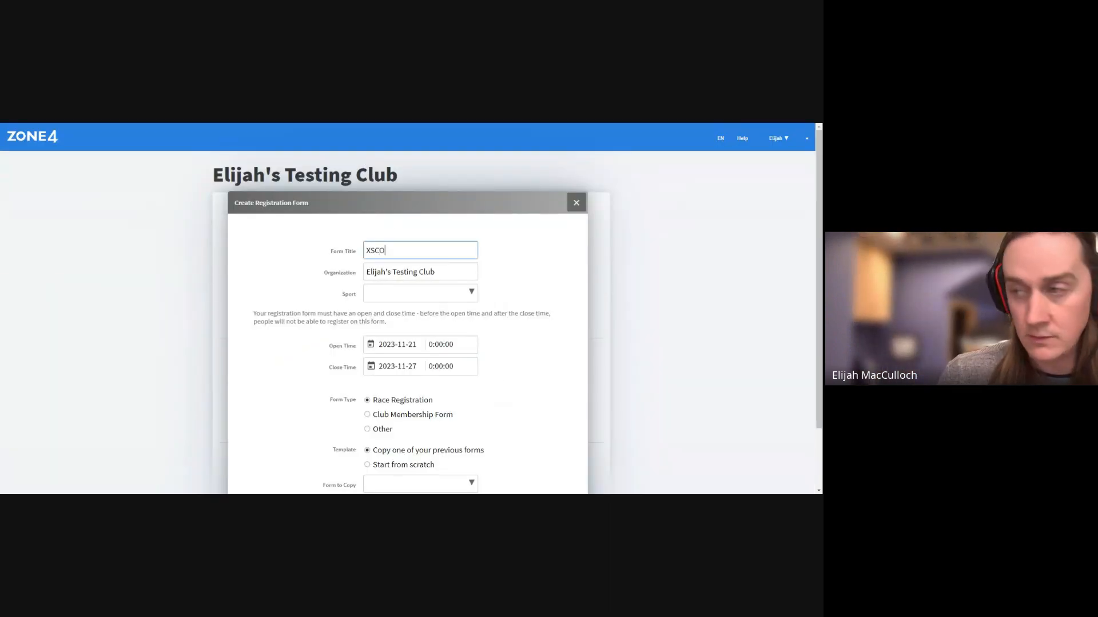
{"action": "type", "text": " Tu"}
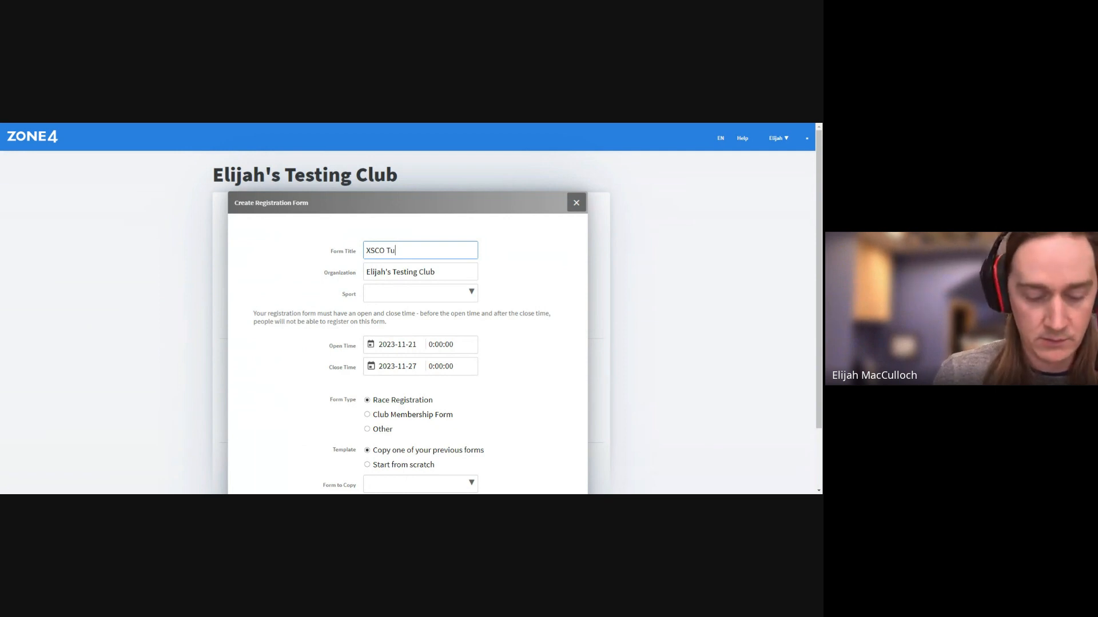
{"action": "type", "text": "torial"}
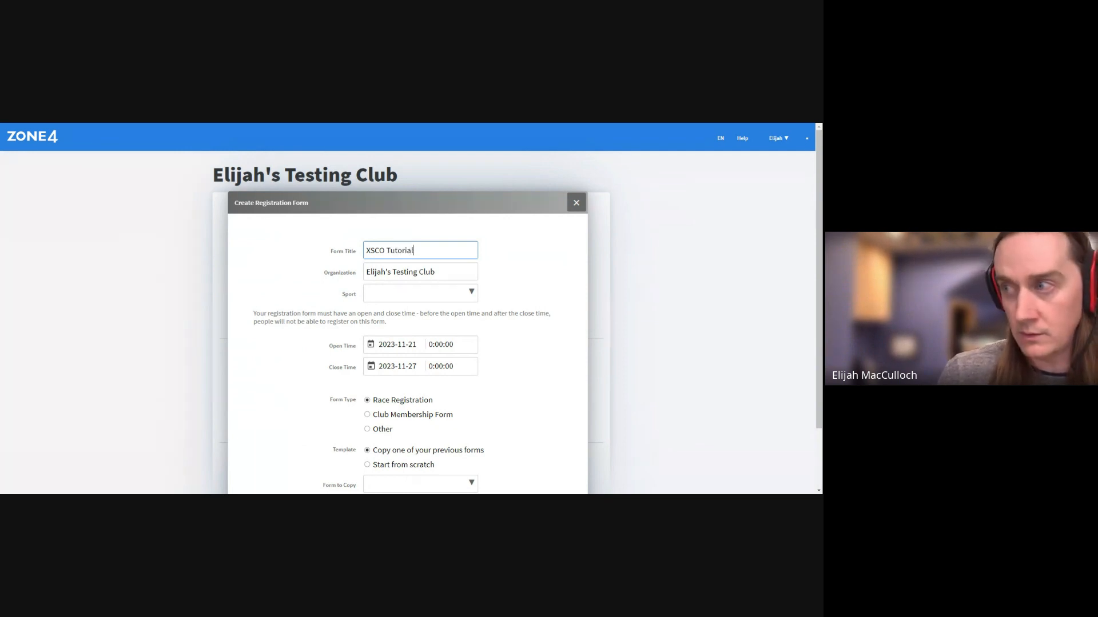
{"action": "left_click", "coordinate": [432, 294]}
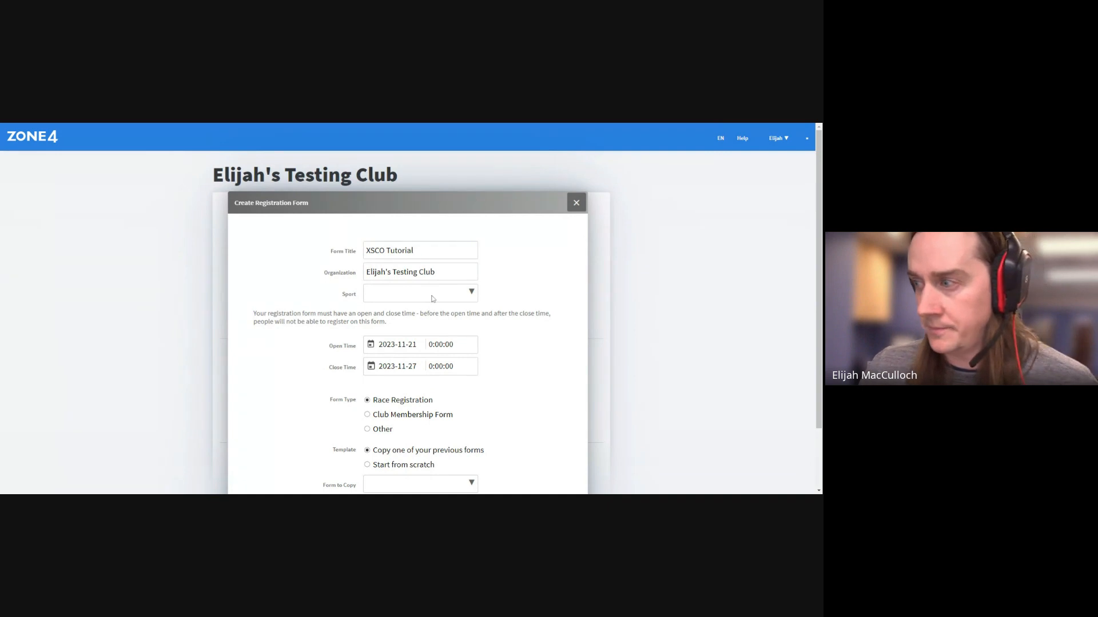
{"action": "left_click", "coordinate": [400, 343]}
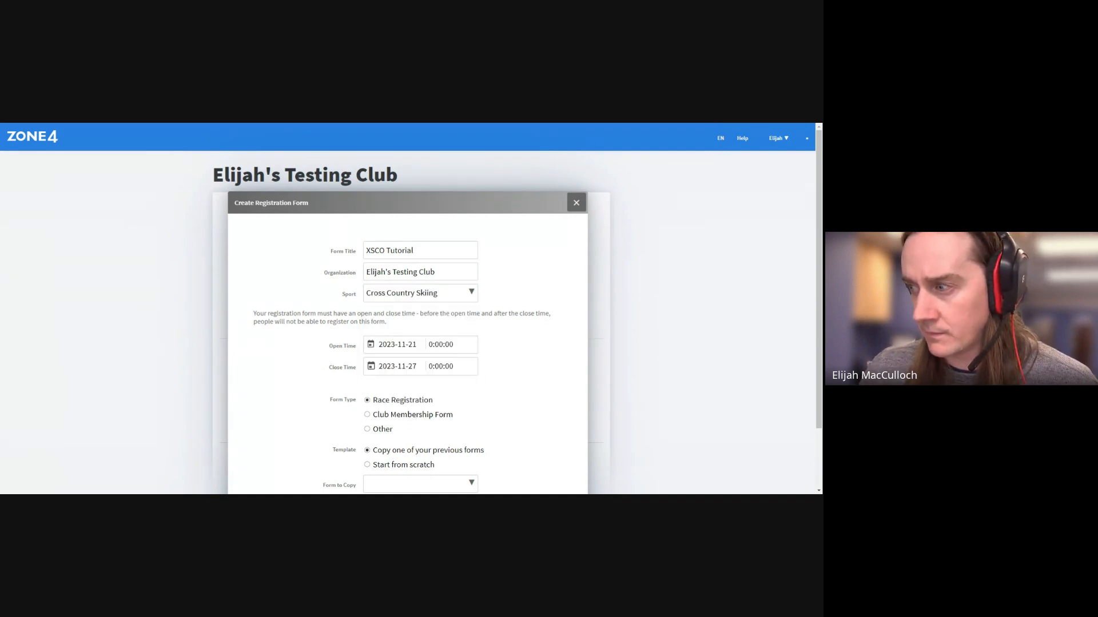
Set the dates to open 2023-11-20 and close 2024-01-25, and choose Start from scratch
{"action": "left_click", "coordinate": [371, 345]}
{"action": "left_click", "coordinate": [391, 430]}
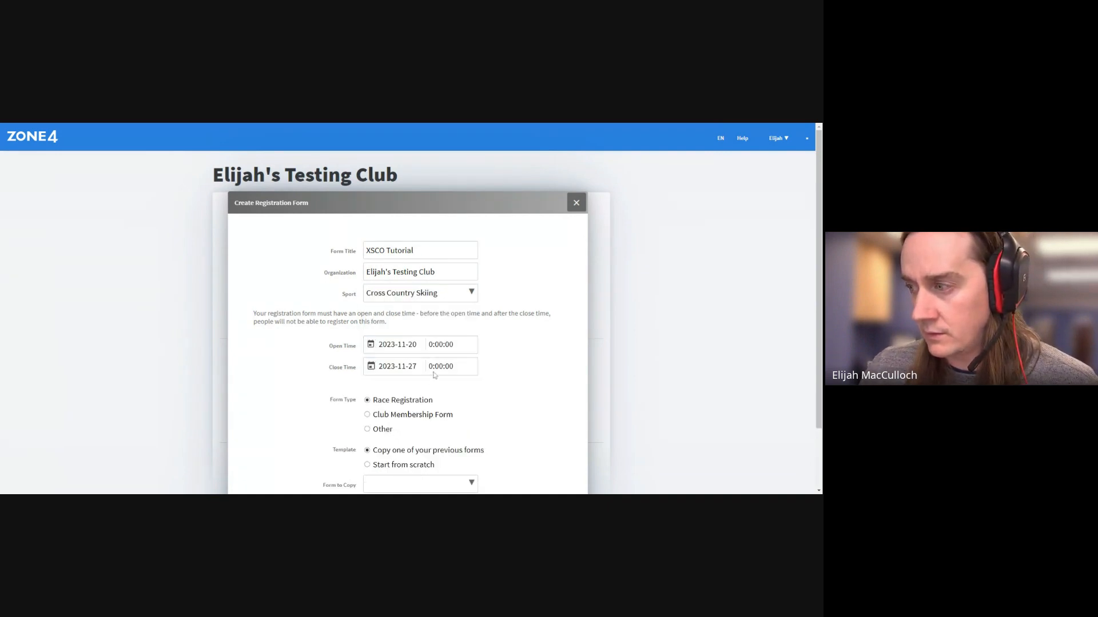
{"action": "left_click", "coordinate": [371, 367]}
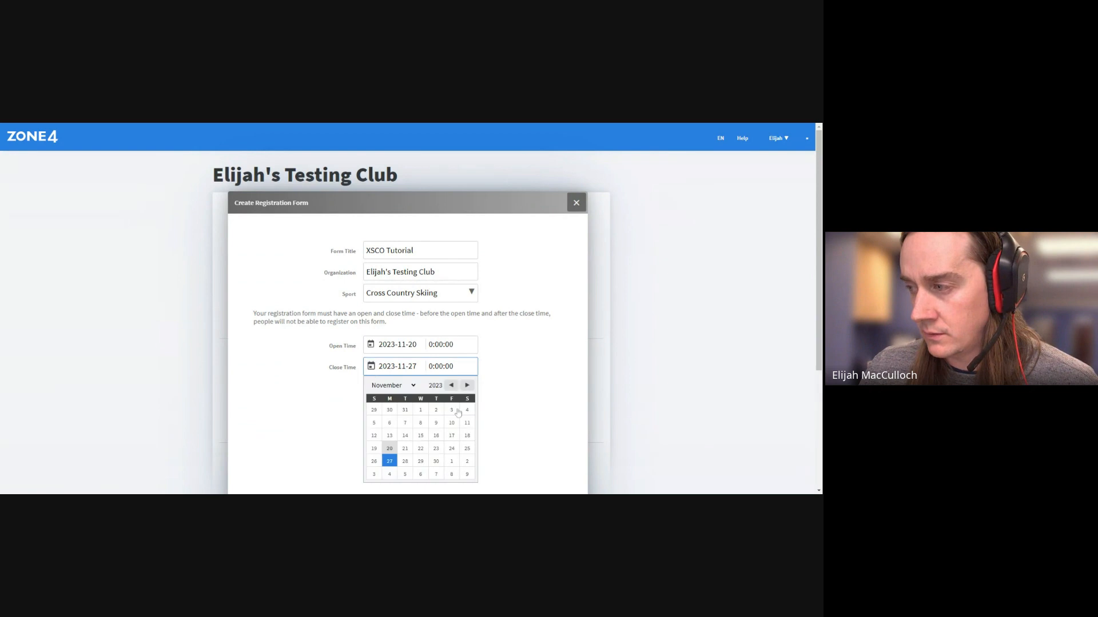
{"action": "left_click", "coordinate": [467, 386]}
{"action": "left_click", "coordinate": [467, 385]}
{"action": "left_click", "coordinate": [467, 386]}
{"action": "left_click", "coordinate": [451, 386]}
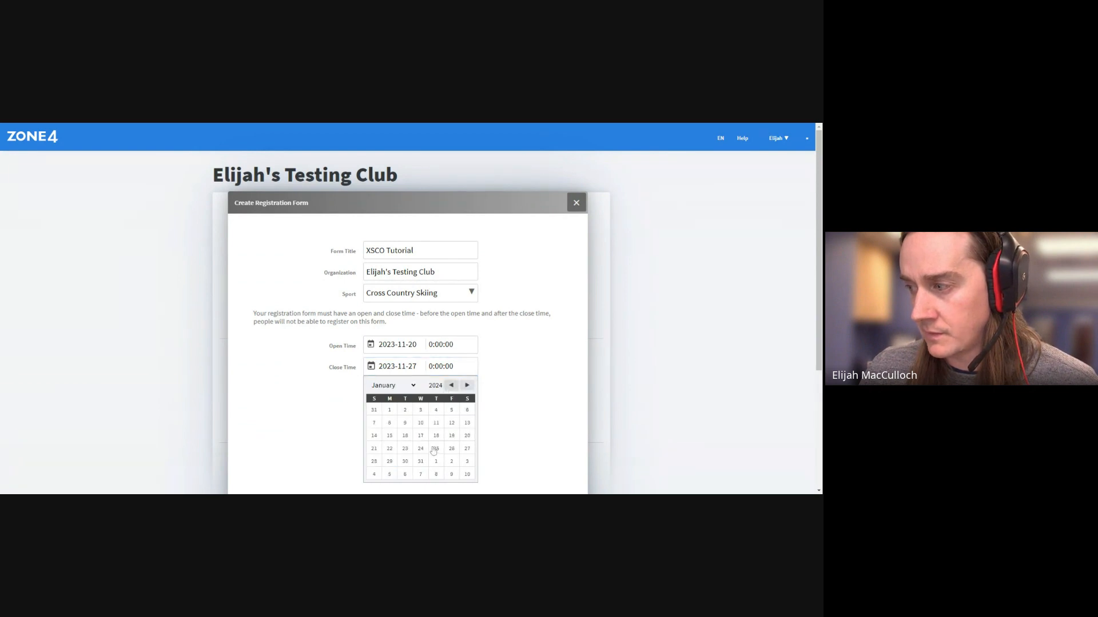
{"action": "left_click", "coordinate": [436, 448]}
{"action": "scroll", "coordinate": [509, 378], "scroll_direction": "down", "scroll_amount": 2}
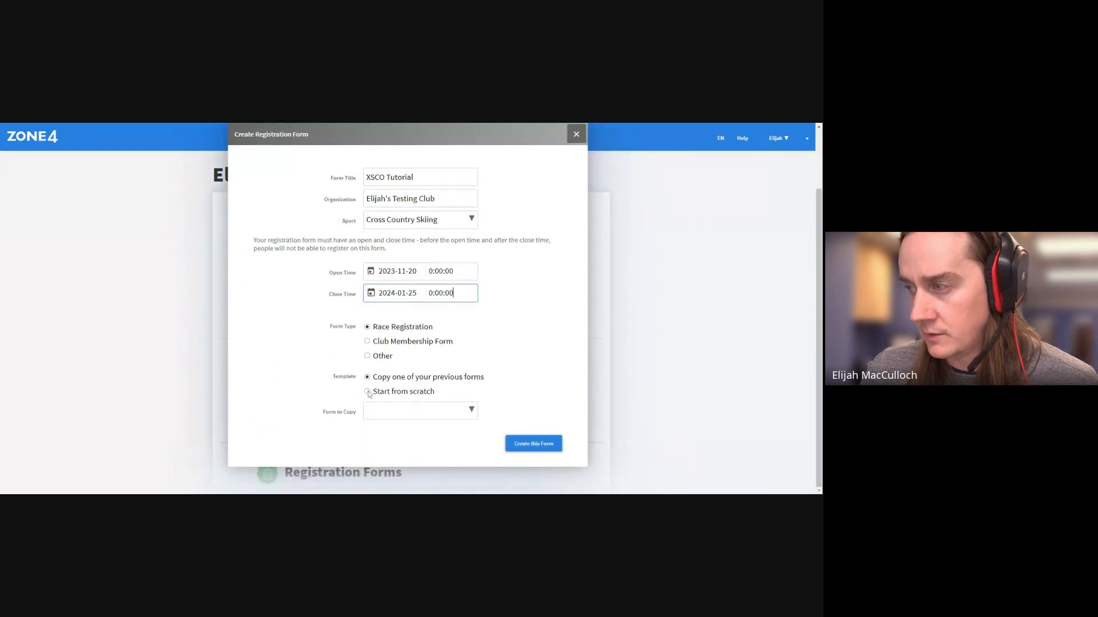
{"action": "left_click", "coordinate": [367, 392]}
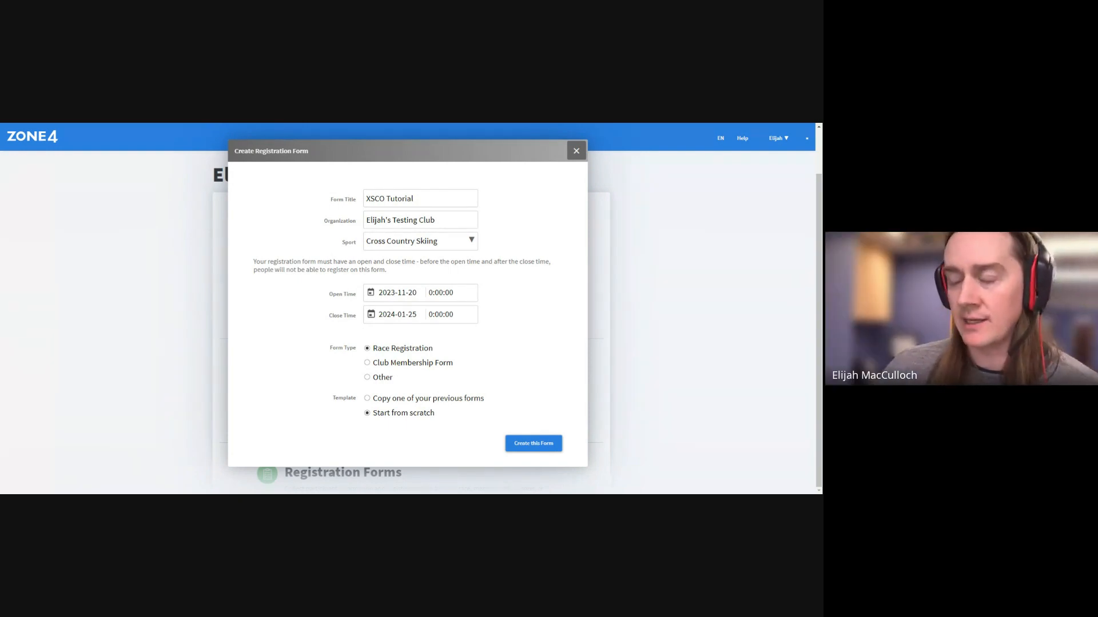
Create the XSCO Tutorial form and return to the Zone4 home dashboard
{"action": "left_click", "coordinate": [542, 447]}
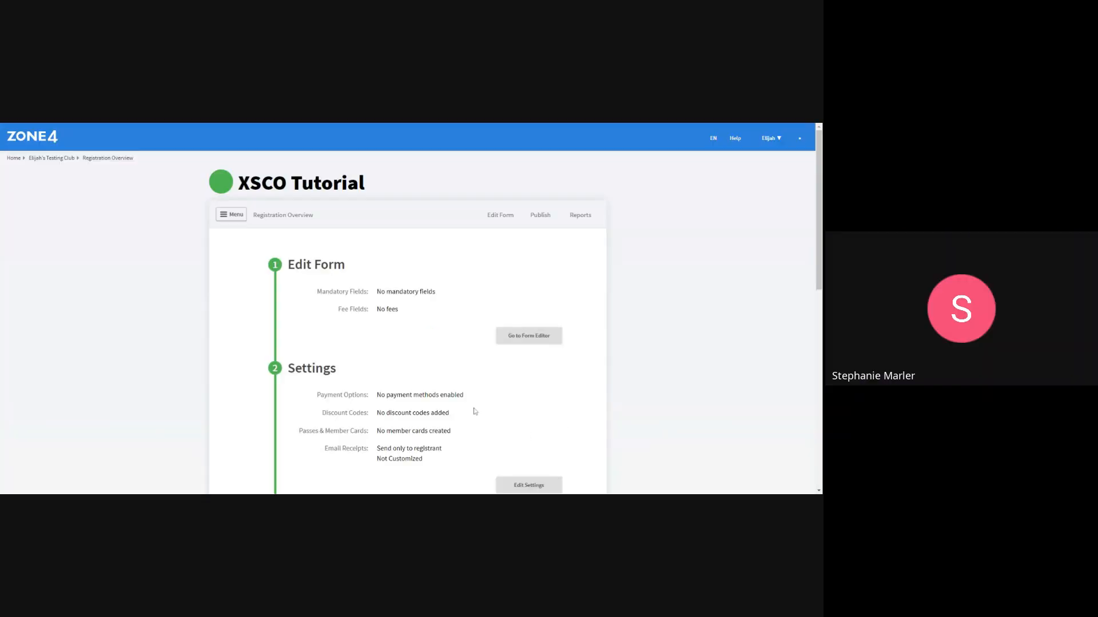
{"action": "left_click", "coordinate": [14, 158]}
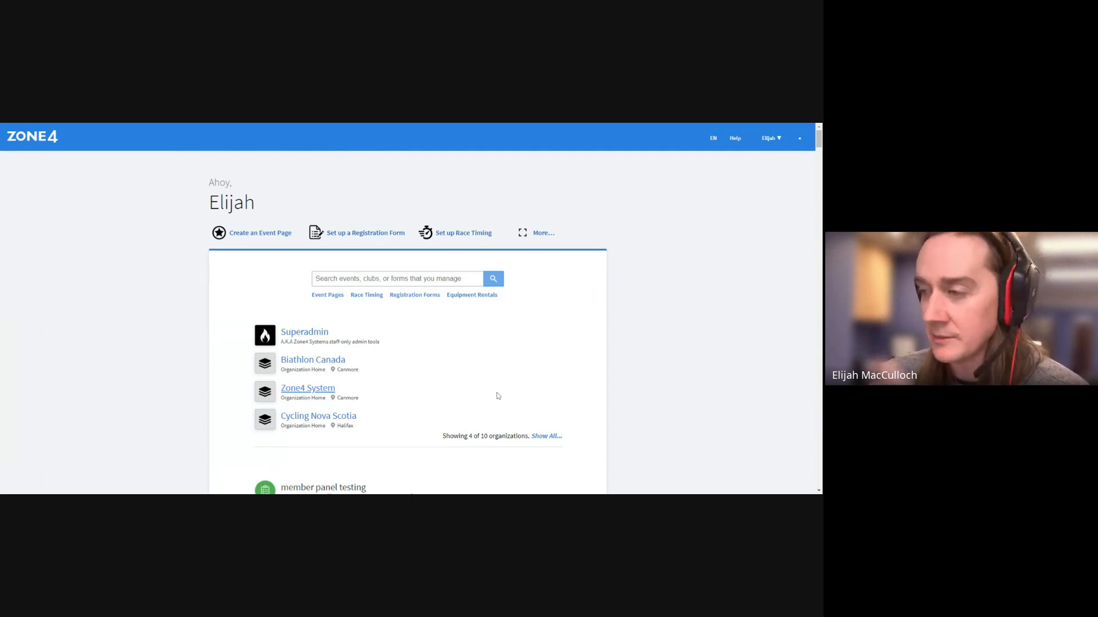
Go from Show All to the testing club's forms list and open XSCO Tutorial
{"action": "scroll", "coordinate": [549, 372], "scroll_direction": "down", "scroll_amount": 2}
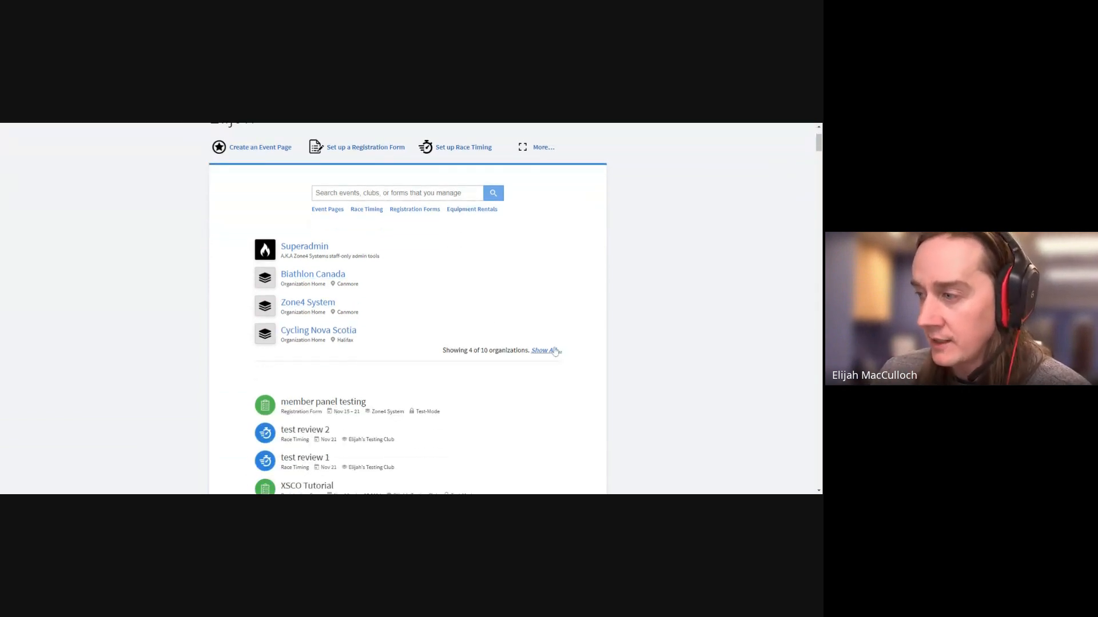
{"action": "left_click", "coordinate": [554, 351]}
{"action": "scroll", "coordinate": [509, 321], "scroll_direction": "down", "scroll_amount": 2}
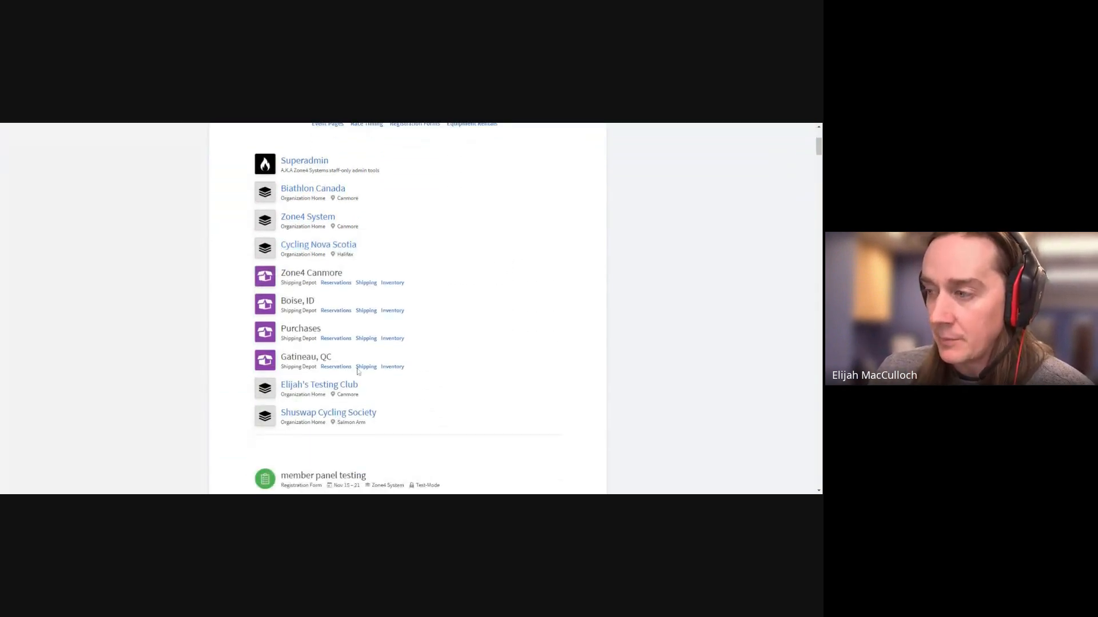
{"action": "left_click", "coordinate": [317, 387]}
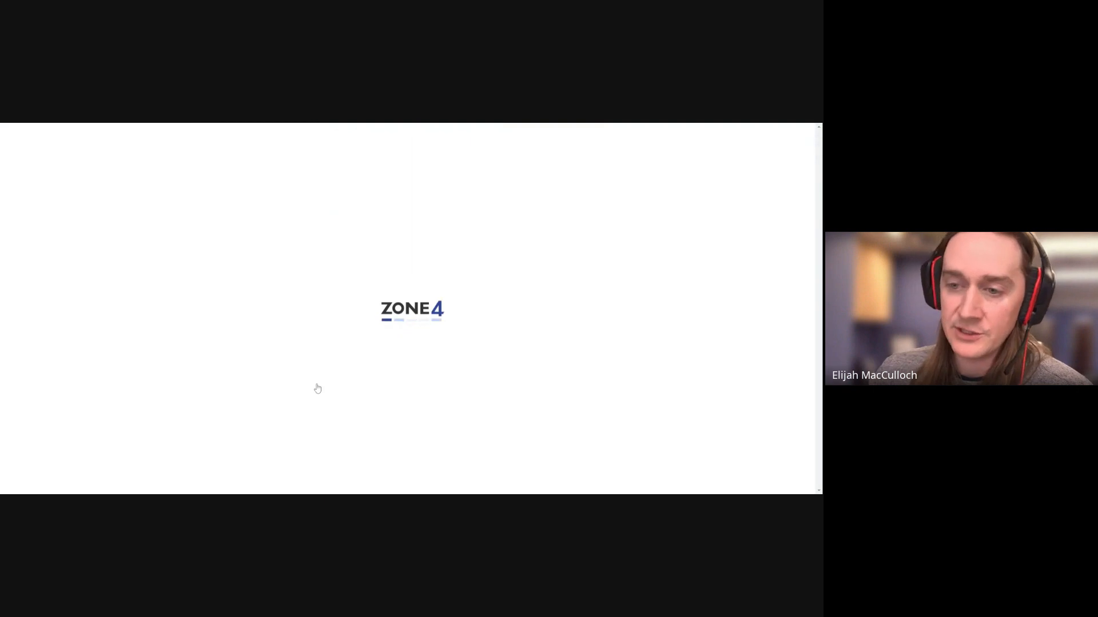
{"action": "scroll", "coordinate": [355, 371], "scroll_direction": "down", "scroll_amount": 3}
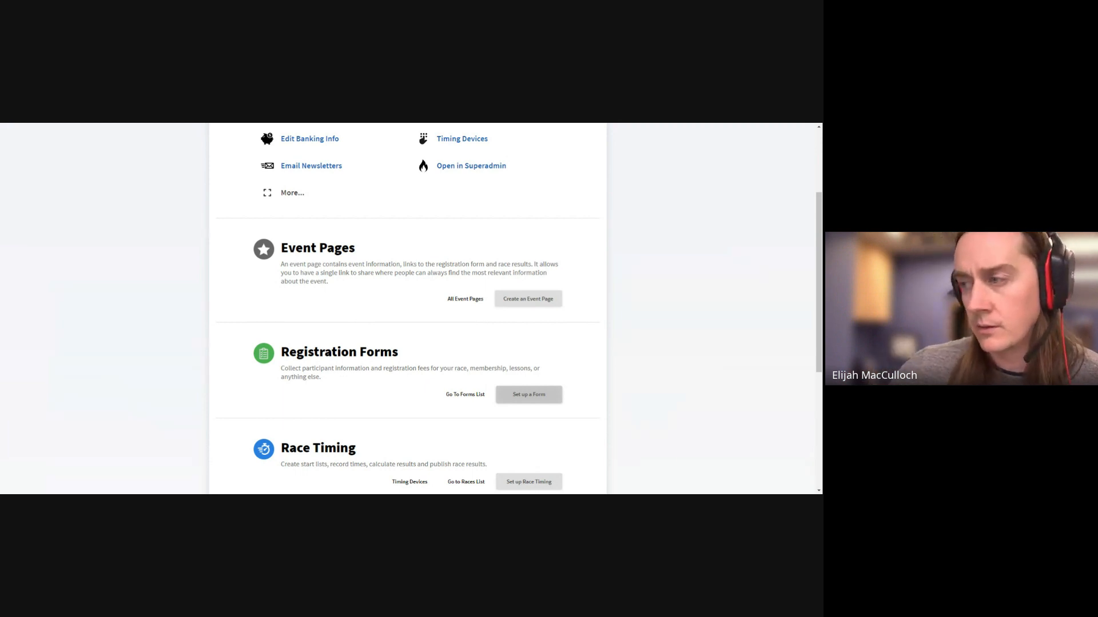
{"action": "left_click", "coordinate": [467, 400]}
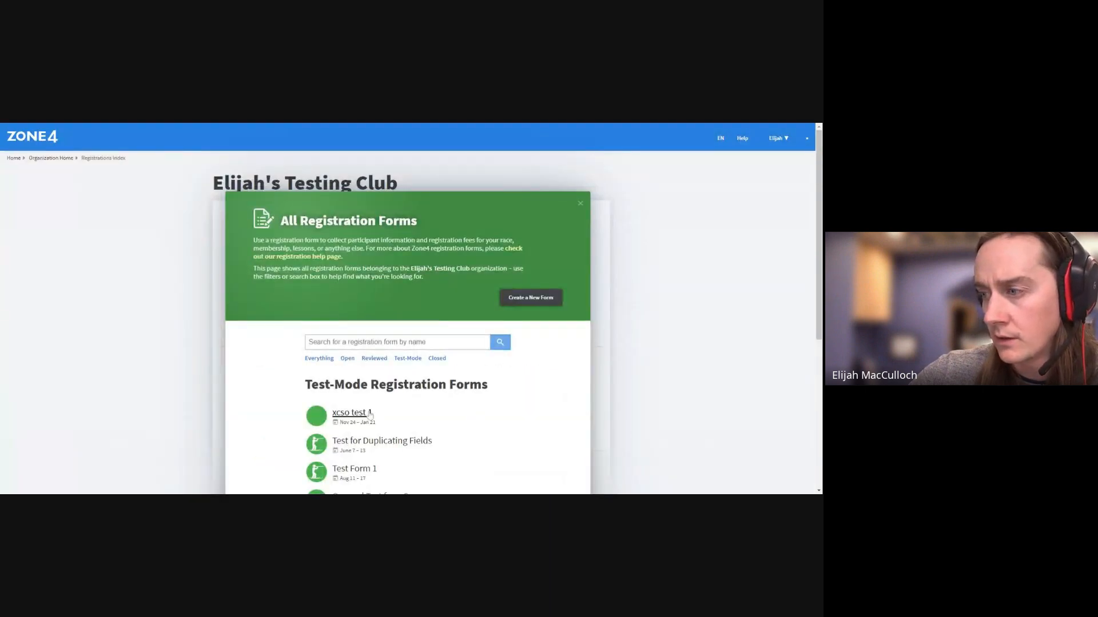
{"action": "scroll", "coordinate": [374, 417], "scroll_direction": "down", "scroll_amount": 3}
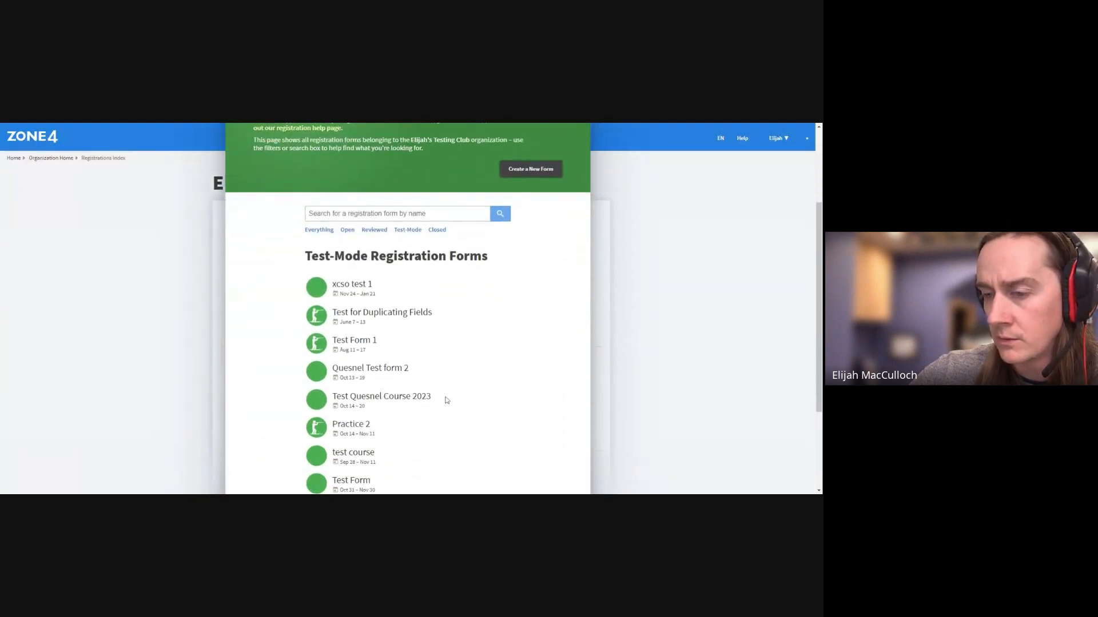
{"action": "scroll", "coordinate": [447, 400], "scroll_direction": "down", "scroll_amount": 3}
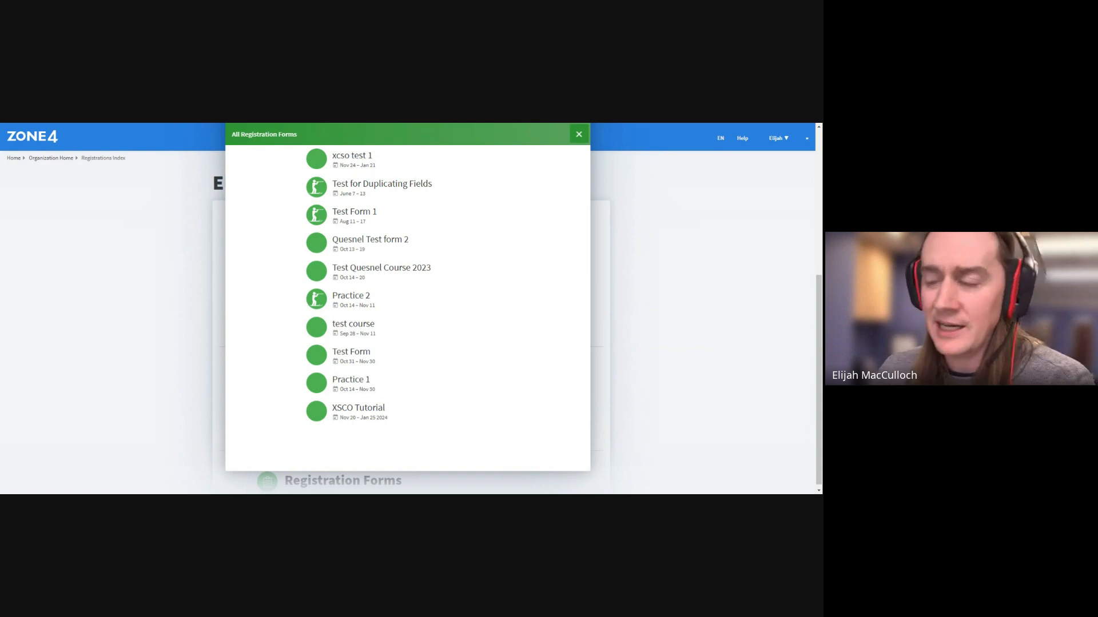
{"action": "left_click", "coordinate": [368, 407]}
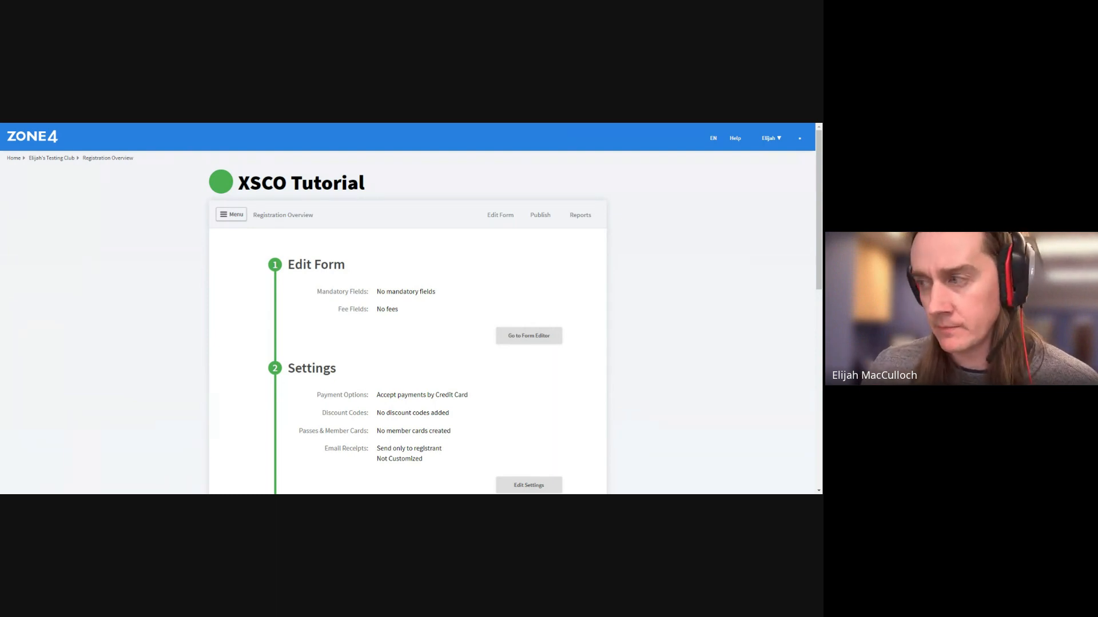
Scroll down the XSCO Tutorial Registration Overview to see discount and receipt settings
{"action": "scroll", "coordinate": [420, 330], "scroll_direction": "down", "scroll_amount": 1}
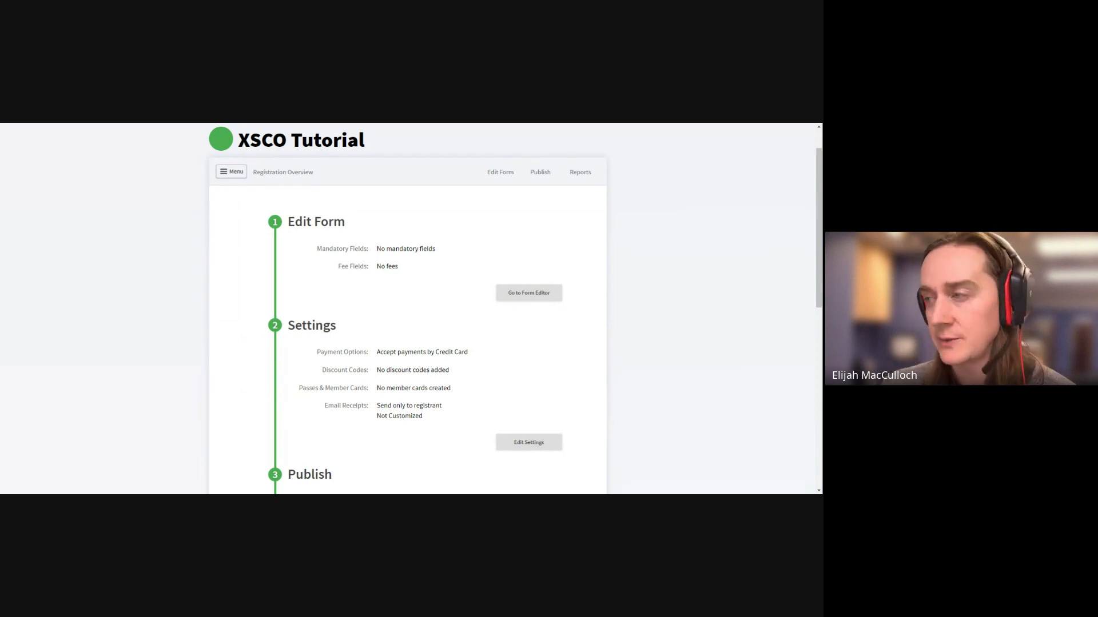
Review the overview sections, then go to the XSCO Tutorial Edit Form page
{"action": "scroll", "coordinate": [338, 328], "scroll_direction": "down", "scroll_amount": 1}
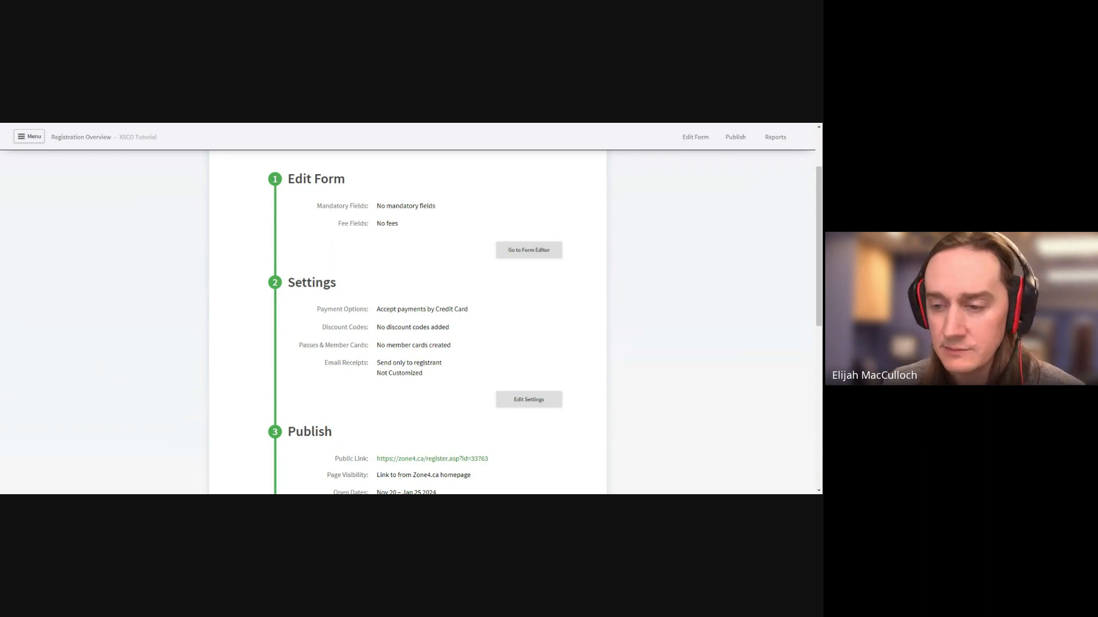
{"action": "scroll", "coordinate": [357, 371], "scroll_direction": "down", "scroll_amount": 3}
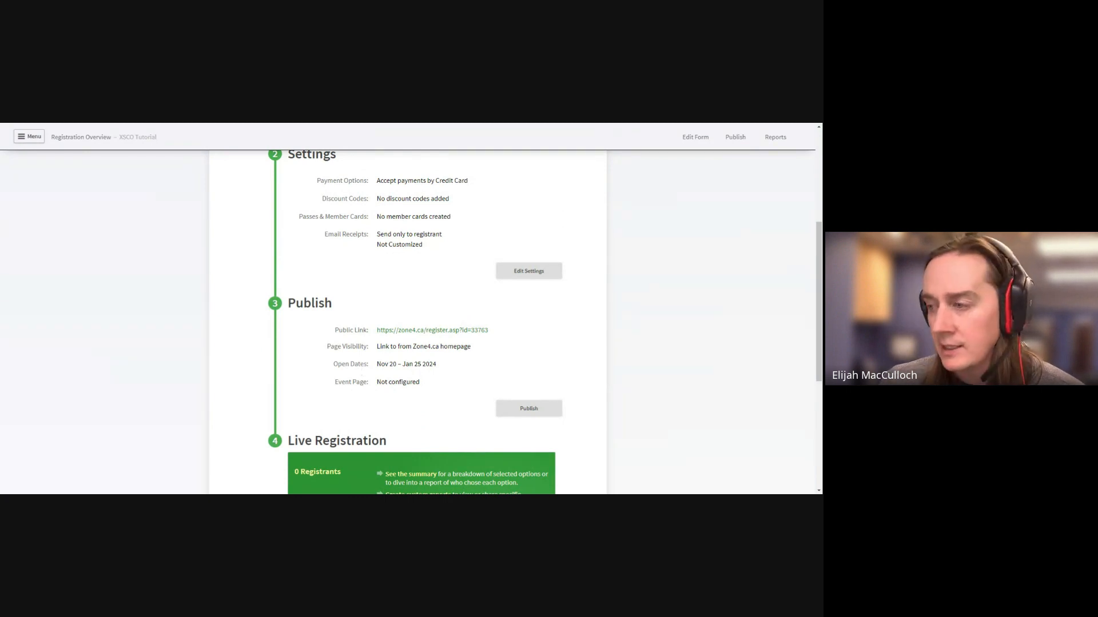
{"action": "scroll", "coordinate": [407, 320], "scroll_direction": "down", "scroll_amount": 4}
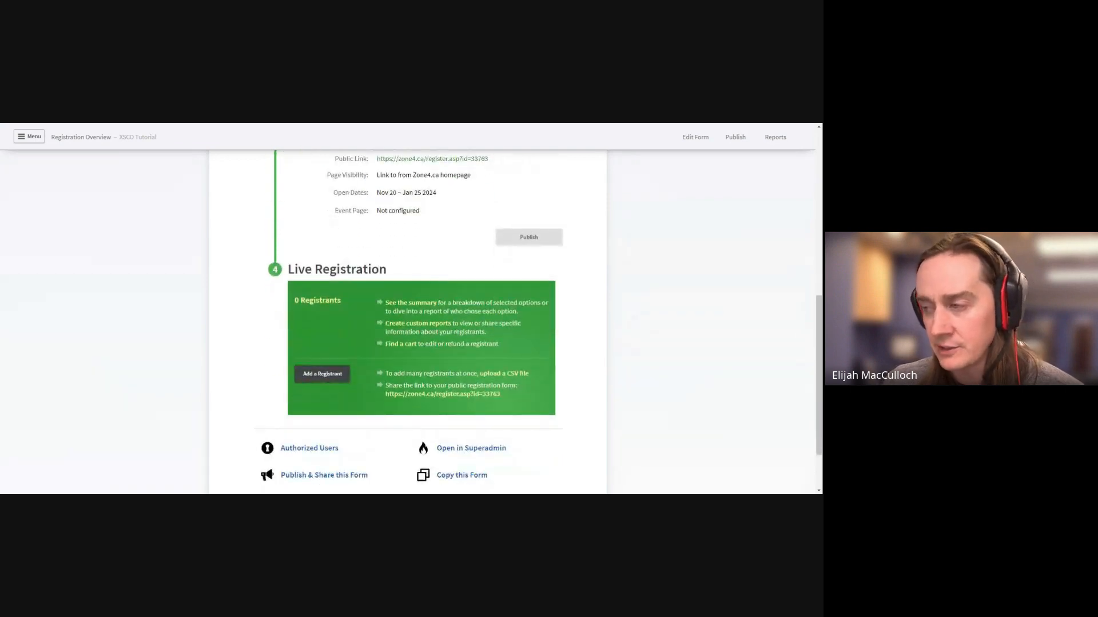
{"action": "scroll", "coordinate": [407, 321], "scroll_direction": "up", "scroll_amount": 8}
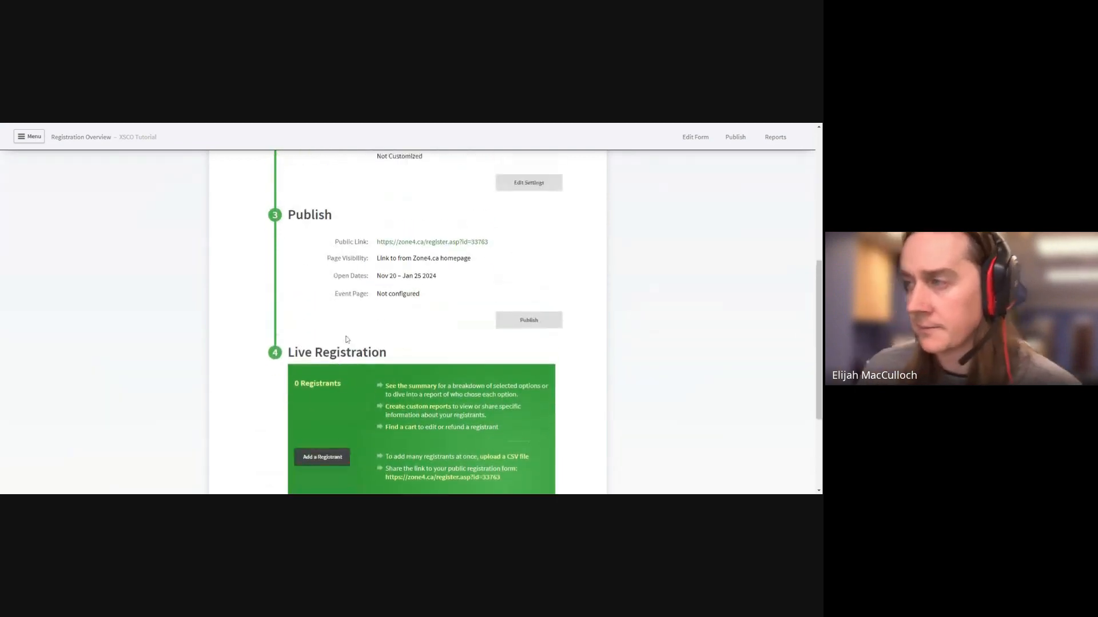
{"action": "left_click", "coordinate": [499, 215]}
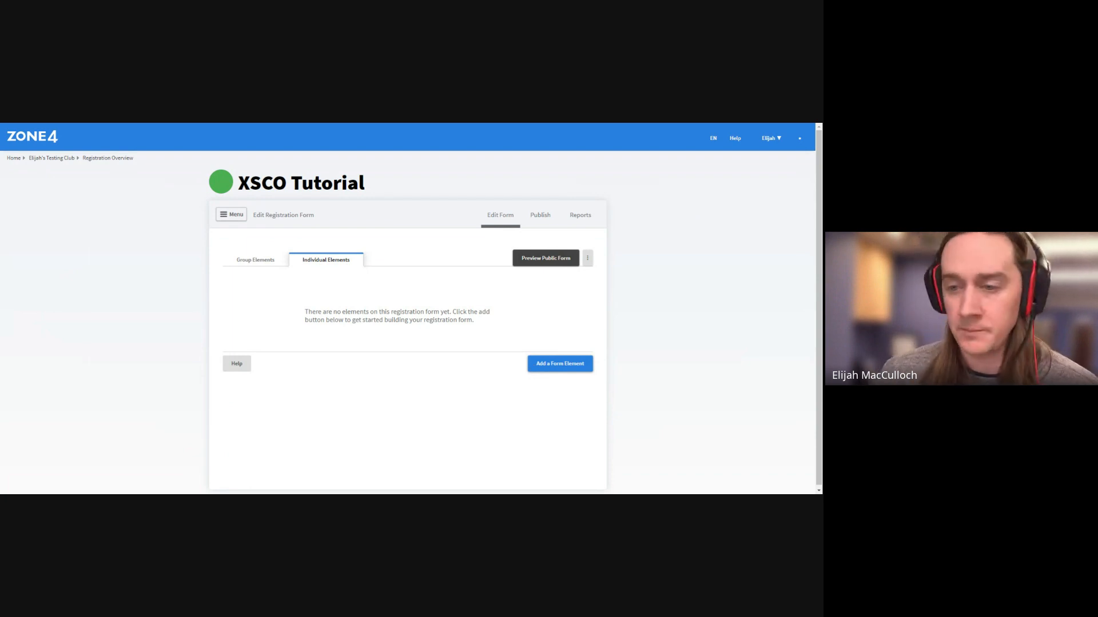
Open the Add a Form Element picker from the Individual Elements tab
{"action": "left_click", "coordinate": [537, 367]}
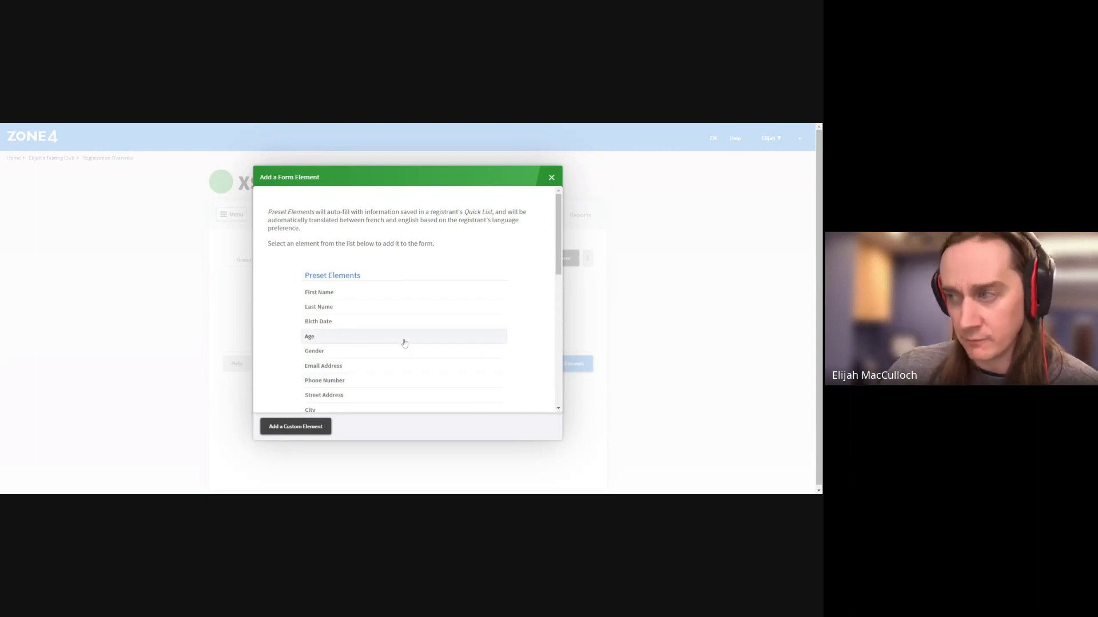
Add First Name and Last Name fields, required for all registrants
{"action": "scroll", "coordinate": [403, 320], "scroll_direction": "down", "scroll_amount": 1}
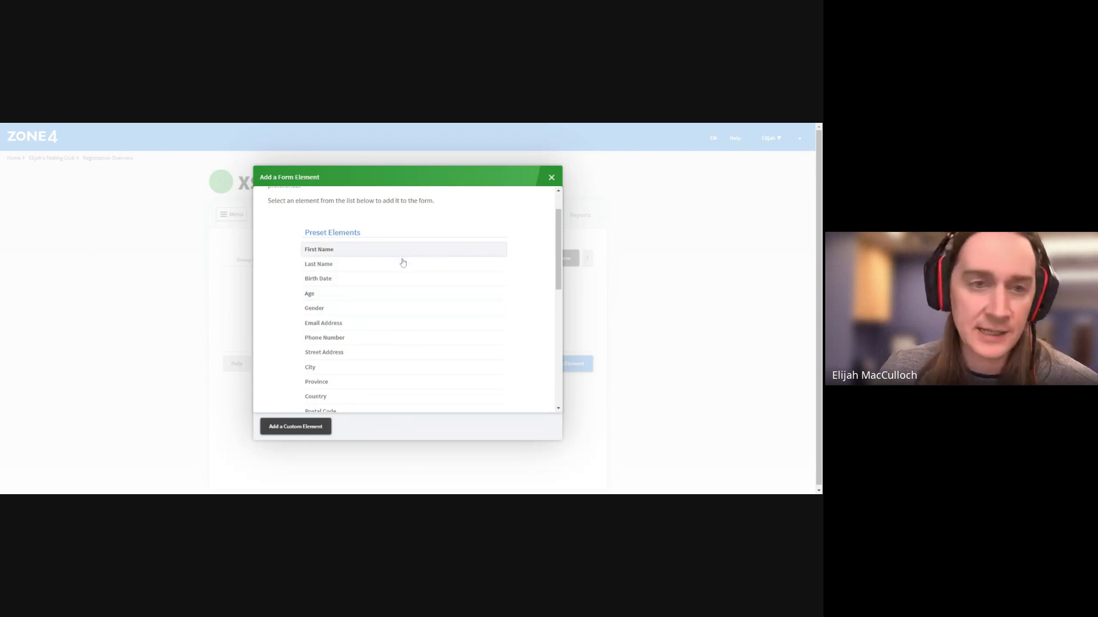
{"action": "left_click", "coordinate": [495, 256]}
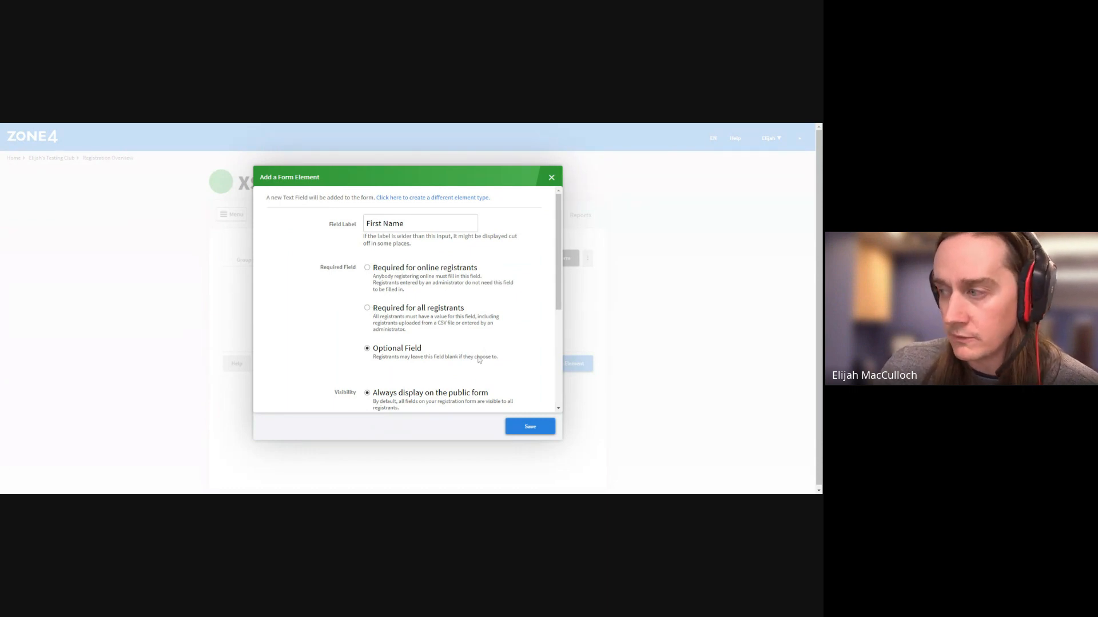
{"action": "left_click", "coordinate": [367, 308]}
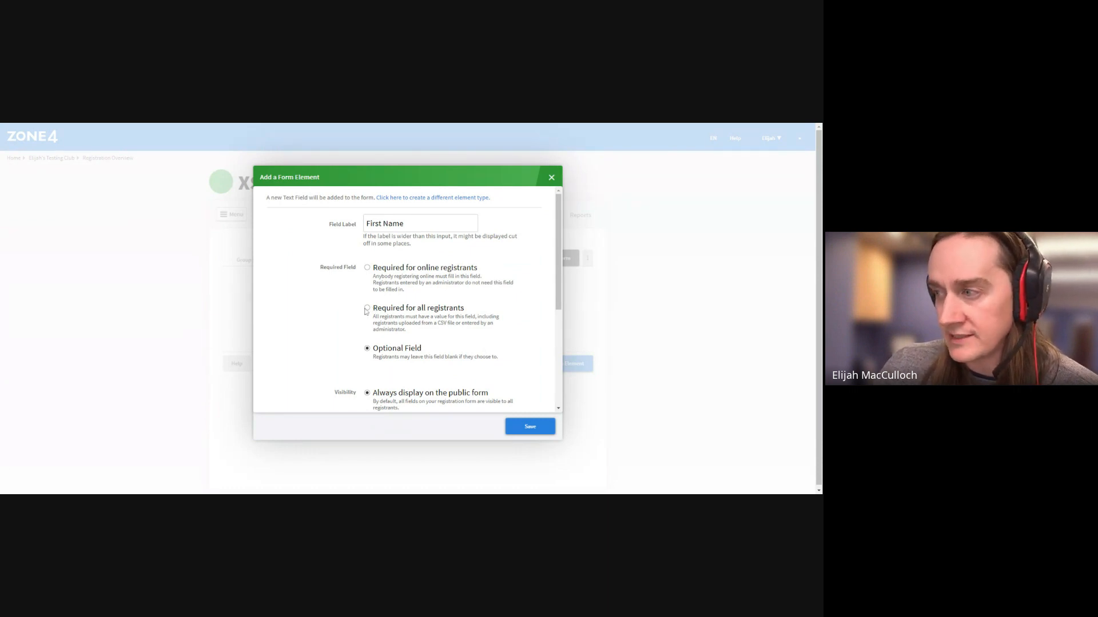
{"action": "left_click", "coordinate": [530, 430]}
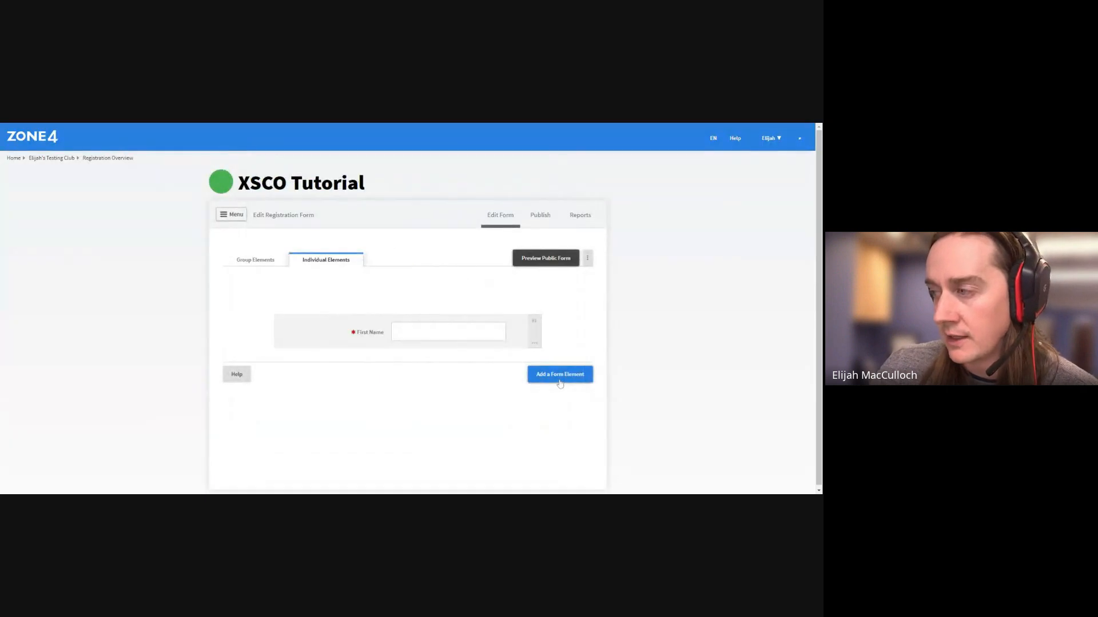
{"action": "left_click", "coordinate": [559, 378]}
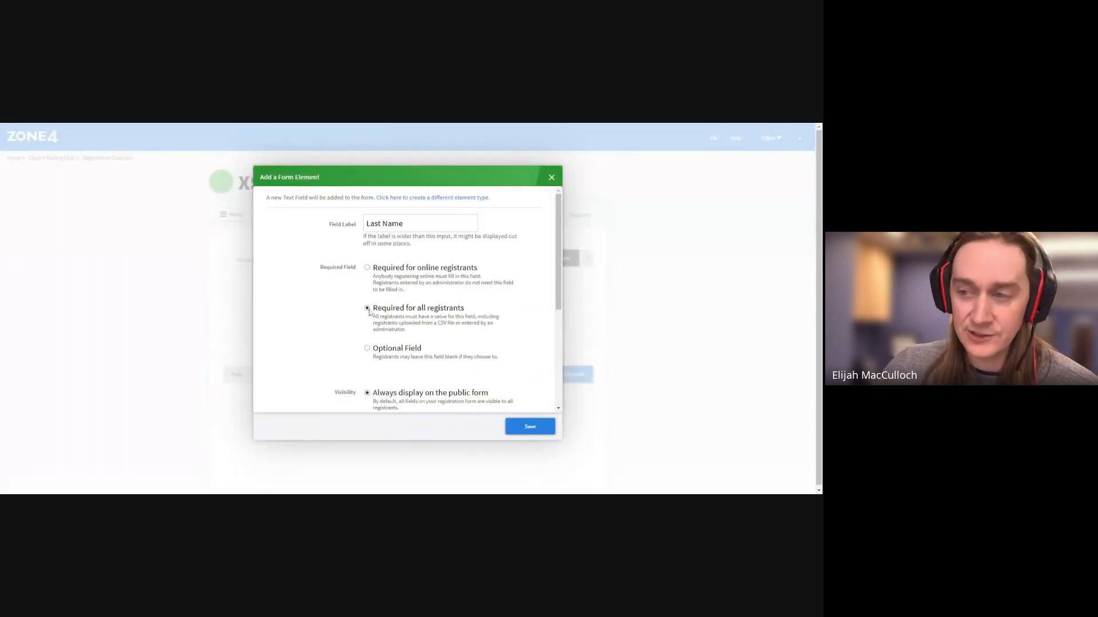
{"action": "left_click", "coordinate": [541, 431]}
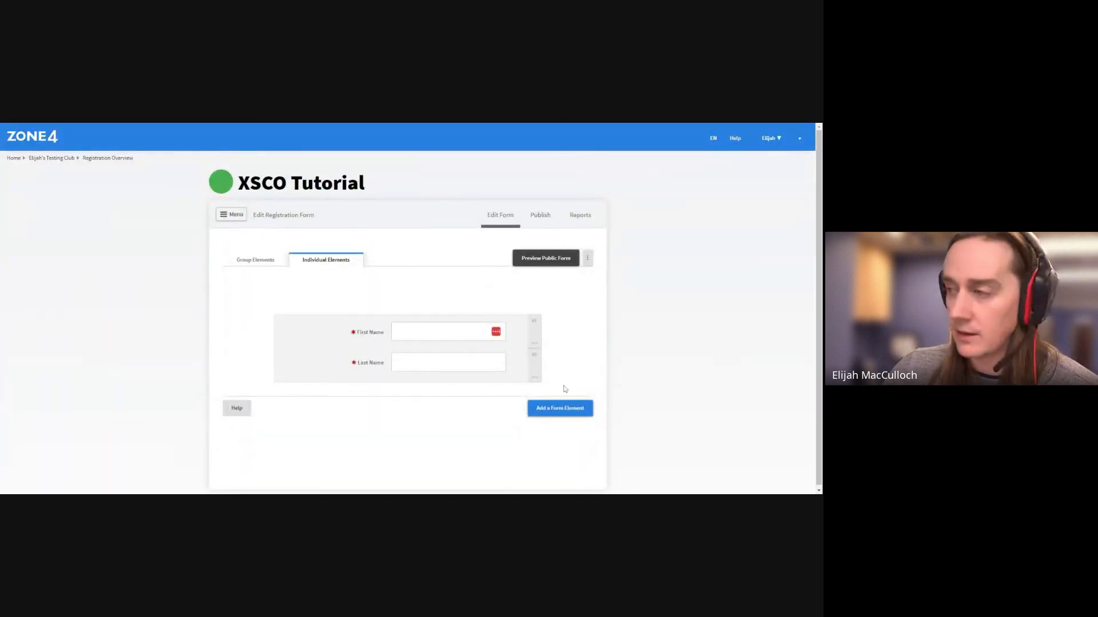
Add Birth Date and Gender fields, each required for all registrants
{"action": "left_click", "coordinate": [560, 408]}
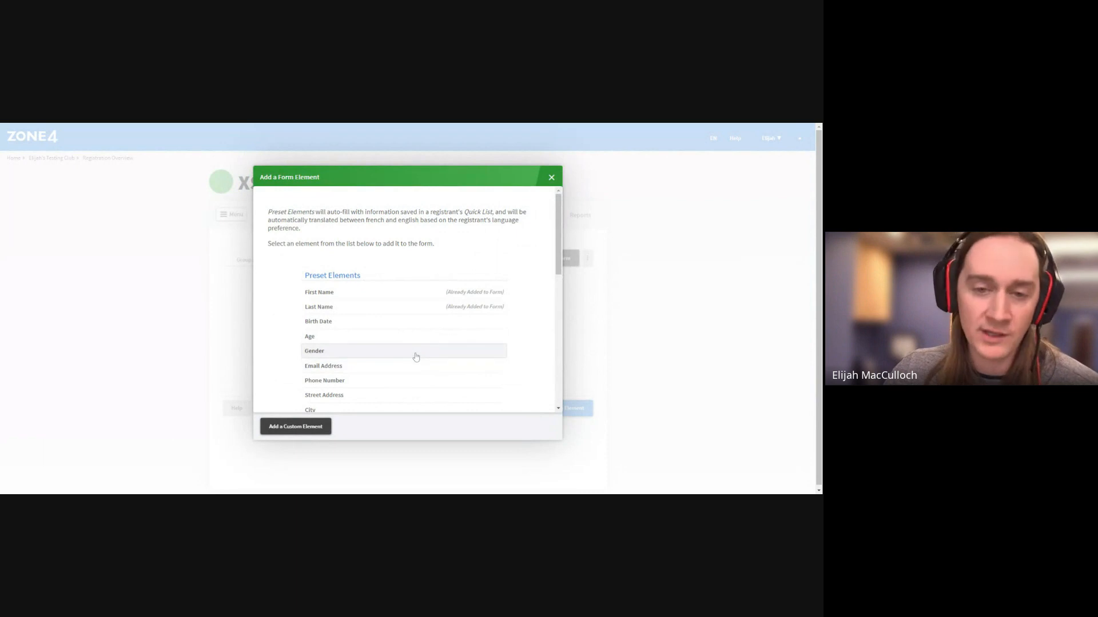
{"action": "left_click", "coordinate": [458, 327]}
{"action": "left_click", "coordinate": [378, 313]}
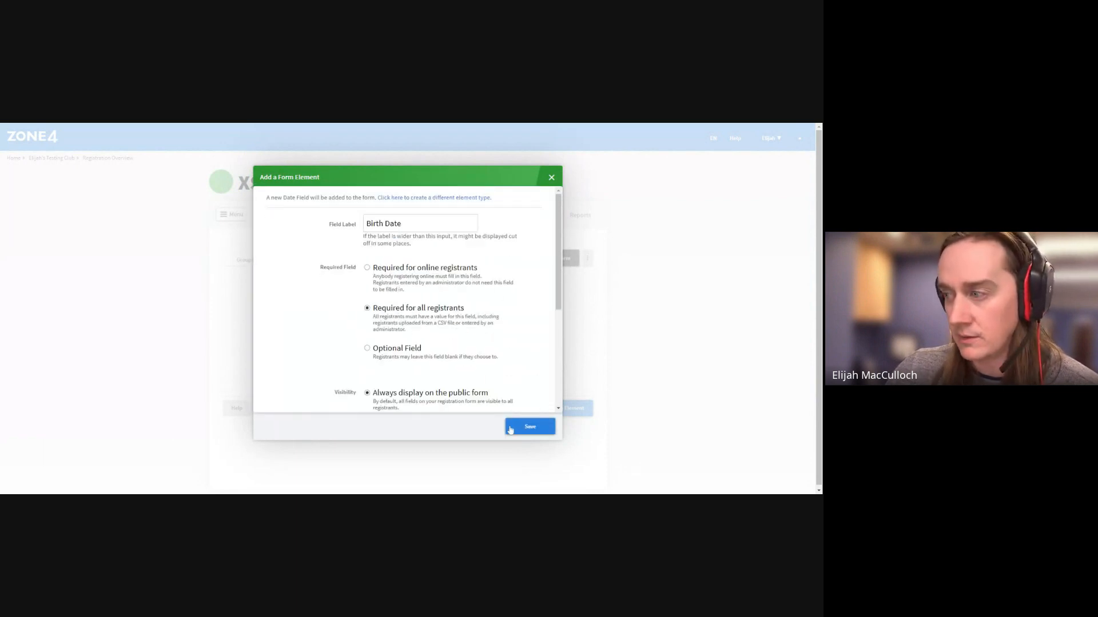
{"action": "left_click", "coordinate": [521, 434]}
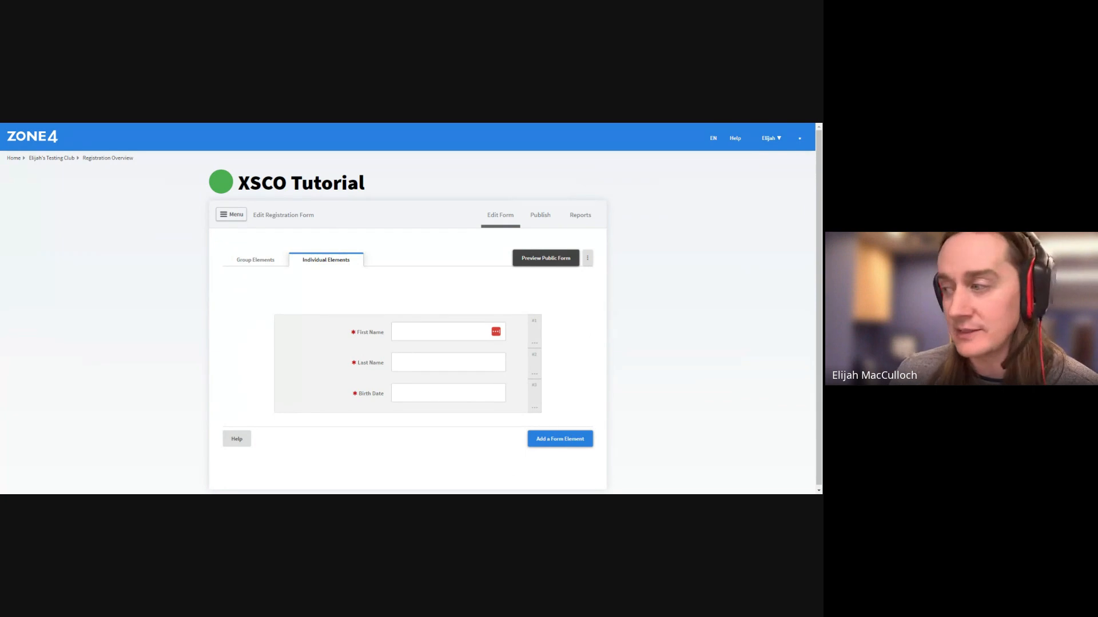
{"action": "left_click", "coordinate": [548, 439]}
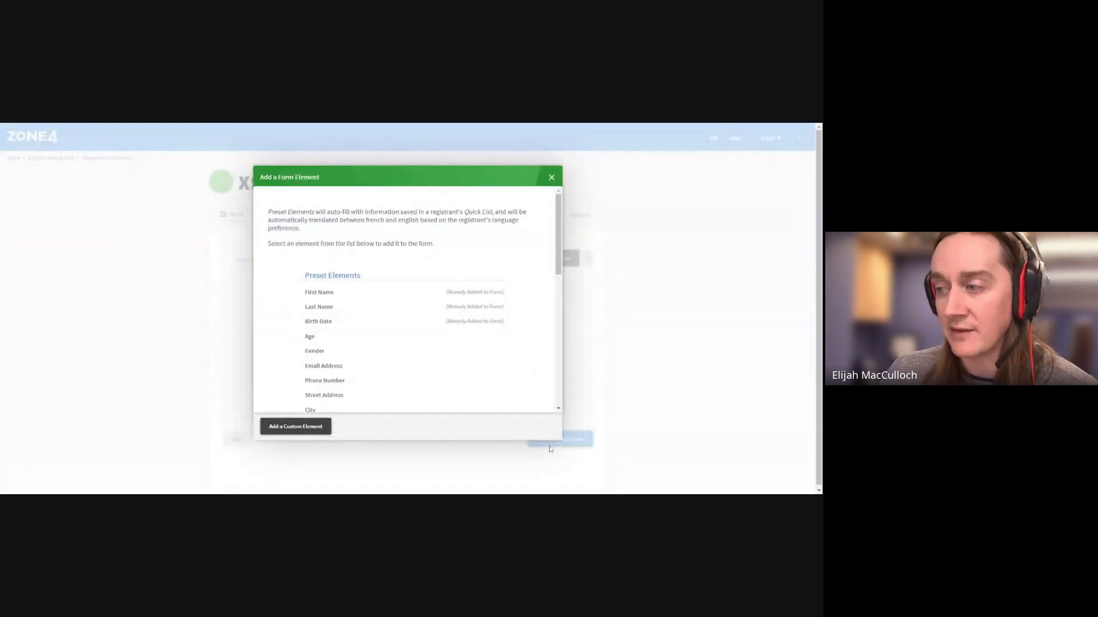
{"action": "scroll", "coordinate": [432, 358], "scroll_direction": "down", "scroll_amount": 2}
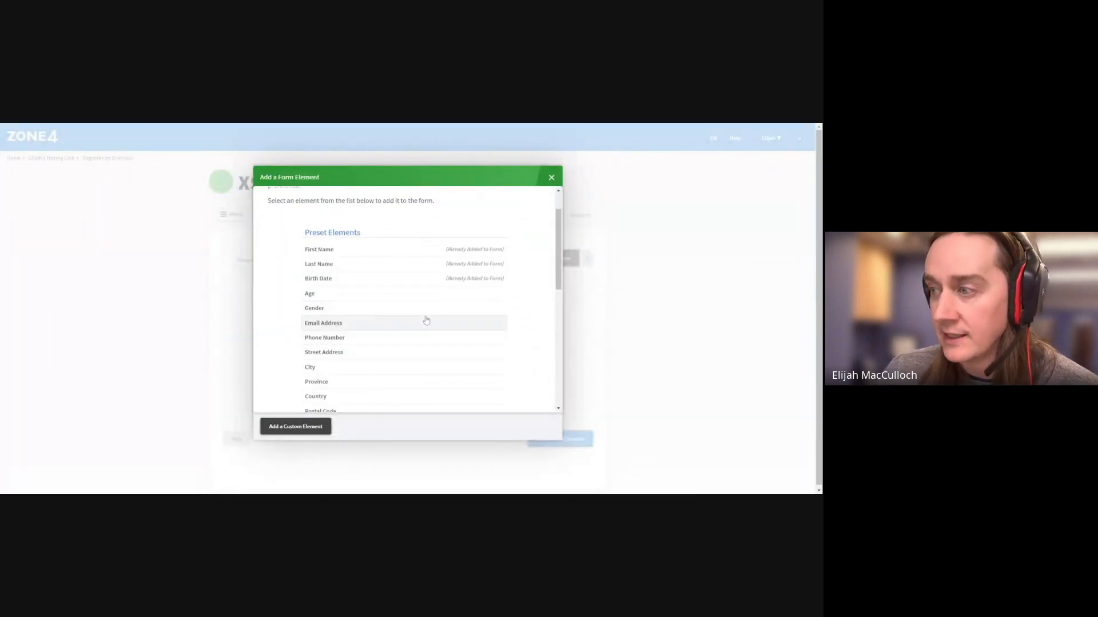
{"action": "left_click", "coordinate": [473, 311]}
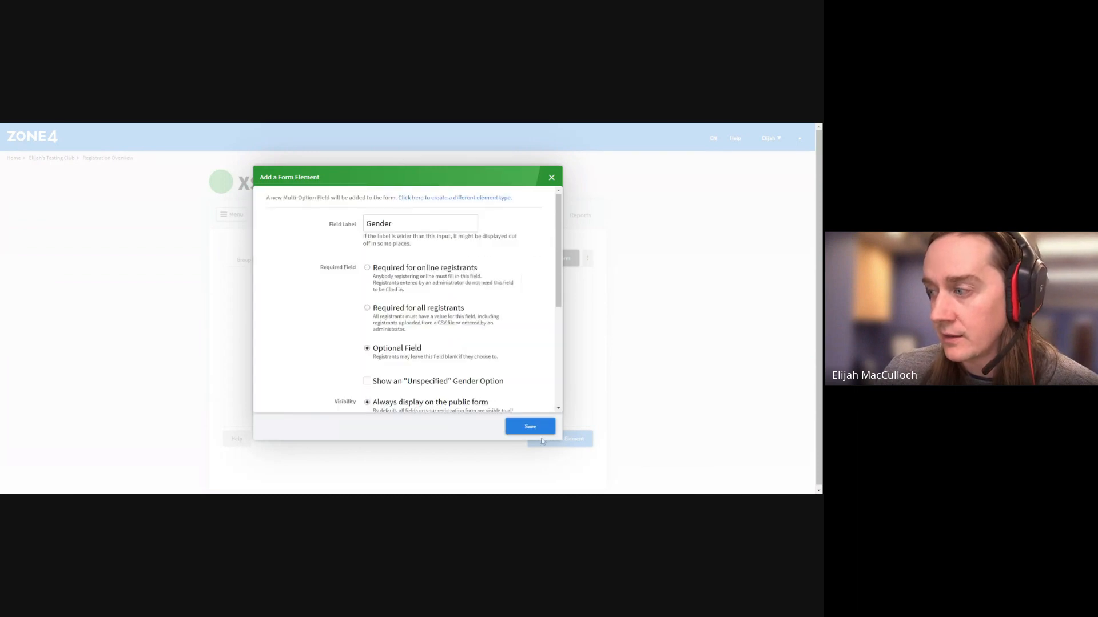
{"action": "left_click", "coordinate": [369, 310]}
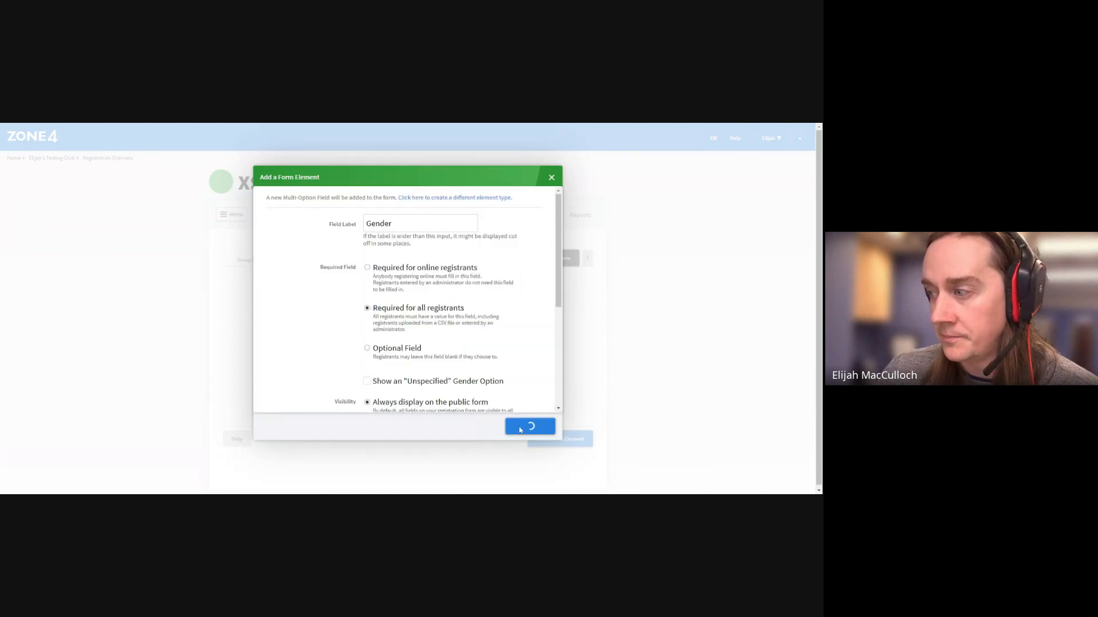
{"action": "left_click", "coordinate": [527, 426]}
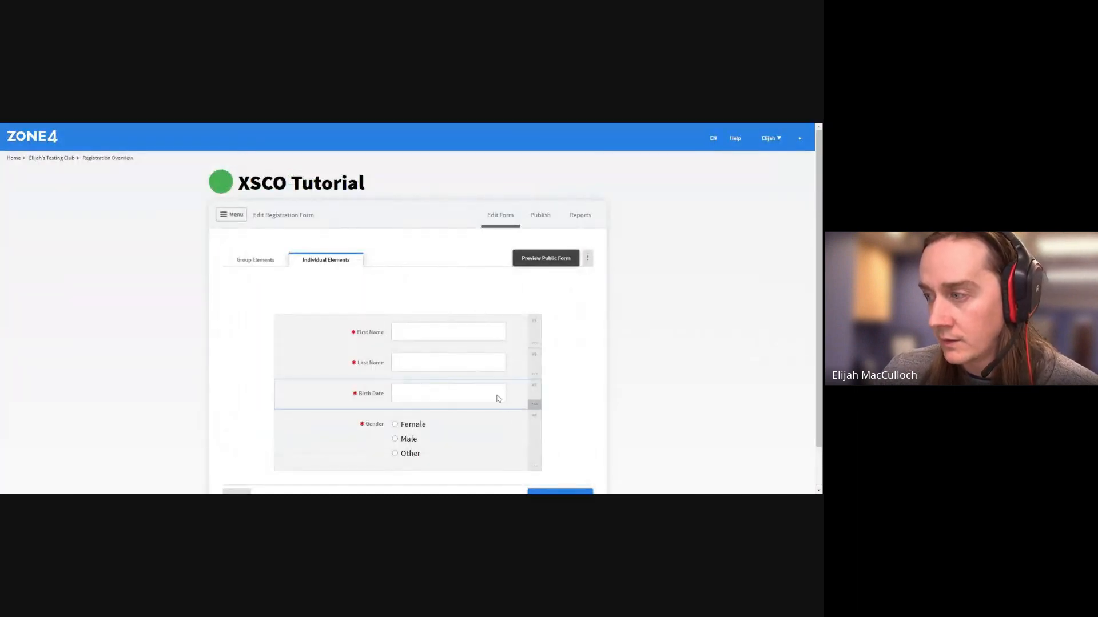
Try adding a required Email Address field and dismiss the 'could not be created' error
{"action": "left_click", "coordinate": [545, 451]}
{"action": "scroll", "coordinate": [468, 345], "scroll_direction": "down", "scroll_amount": 2}
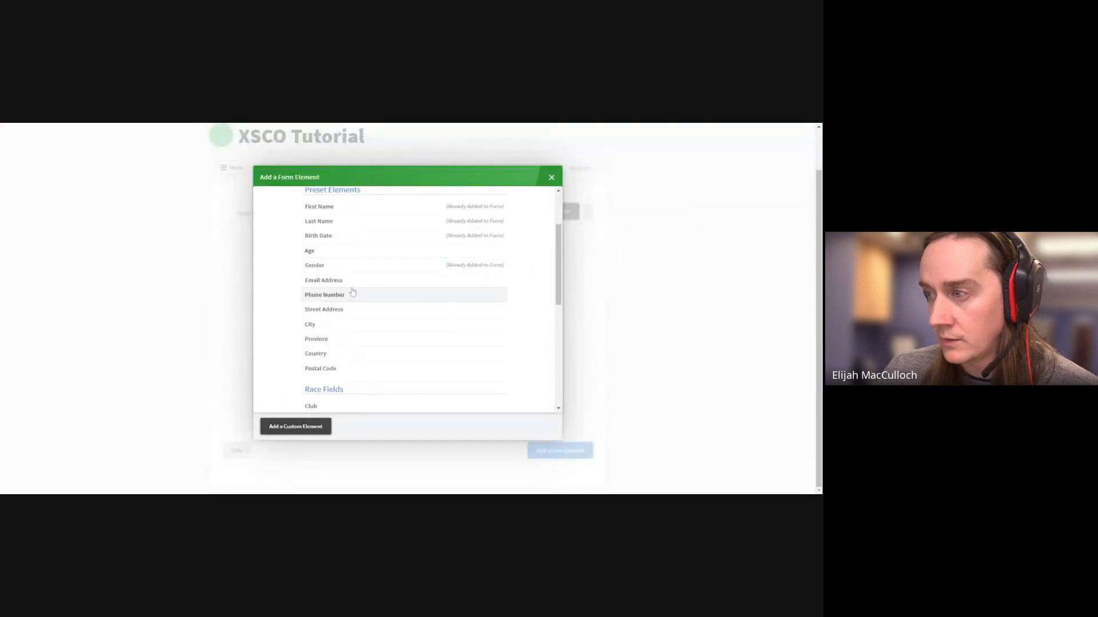
{"action": "left_click", "coordinate": [456, 283]}
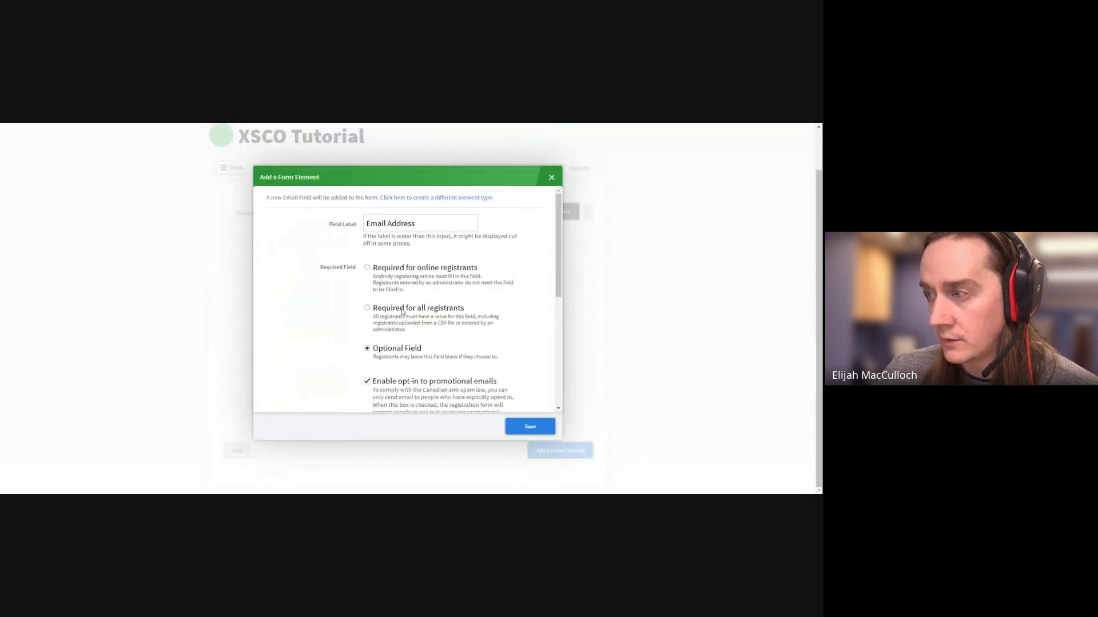
{"action": "left_click", "coordinate": [401, 308]}
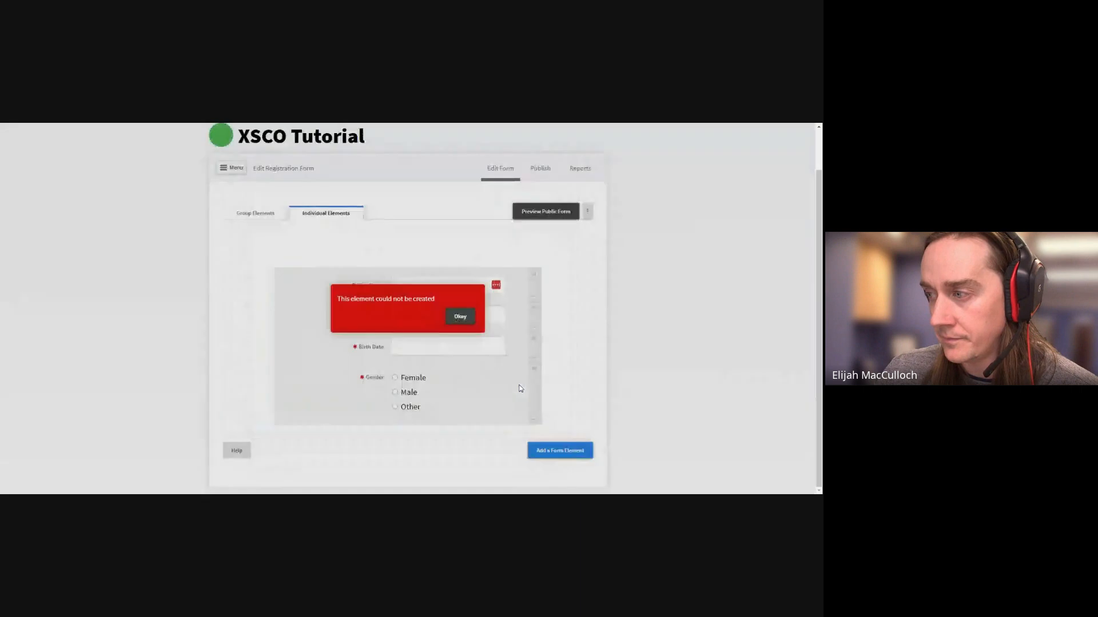
{"action": "left_click", "coordinate": [466, 322]}
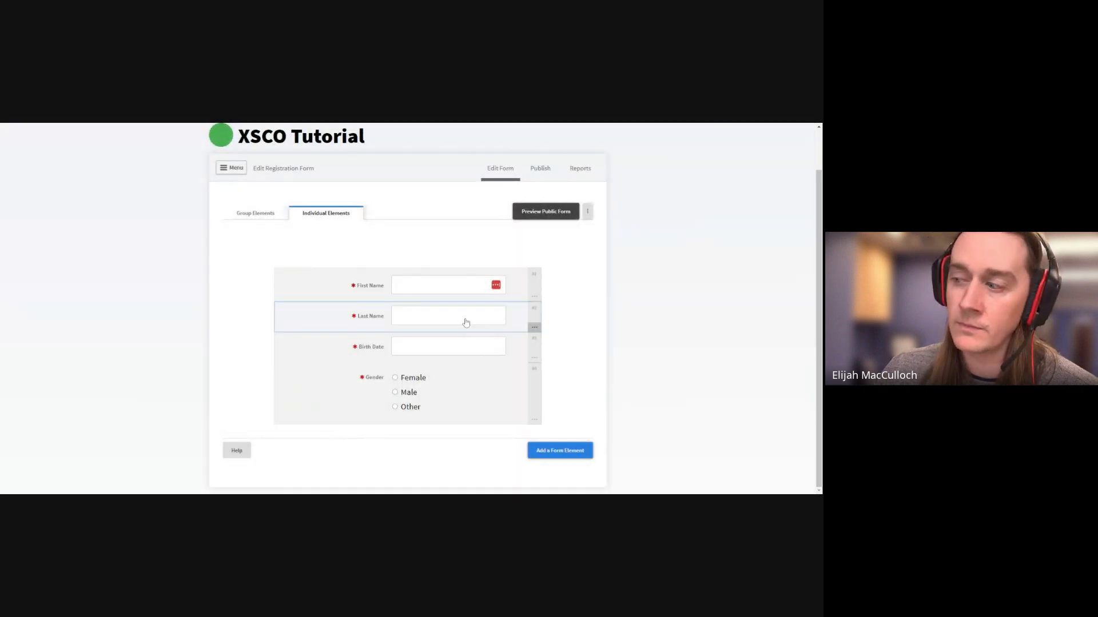
Add the Club race field as an optional field
{"action": "left_click", "coordinate": [560, 450]}
{"action": "scroll", "coordinate": [392, 327], "scroll_direction": "down", "scroll_amount": 1}
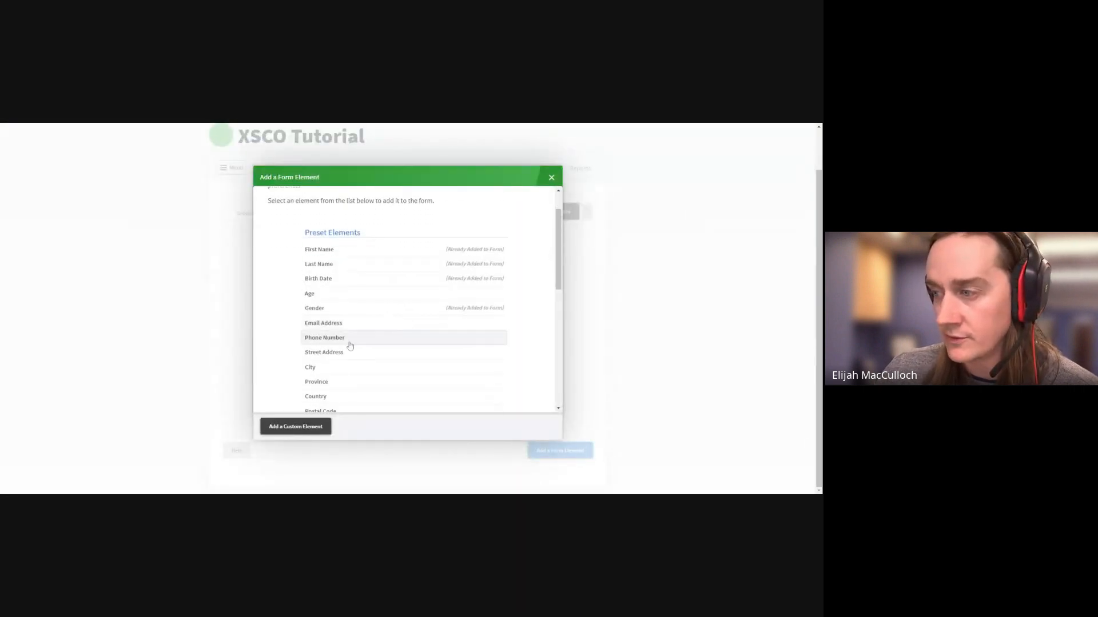
{"action": "scroll", "coordinate": [430, 360], "scroll_direction": "down", "scroll_amount": 2}
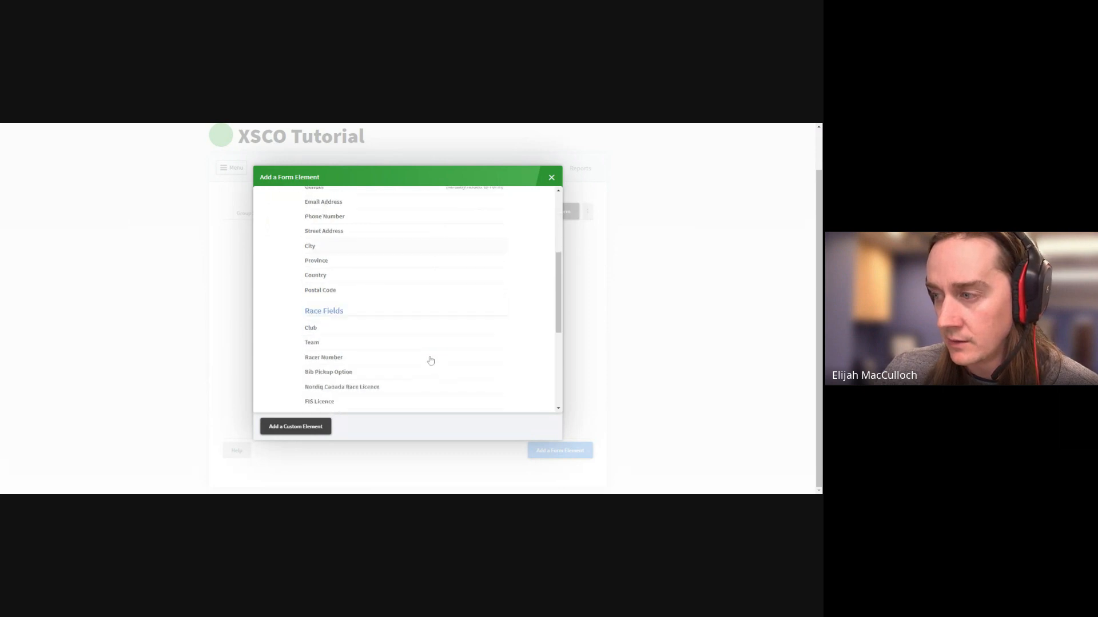
{"action": "scroll", "coordinate": [431, 361], "scroll_direction": "down", "scroll_amount": 1}
{"action": "left_click", "coordinate": [489, 283]}
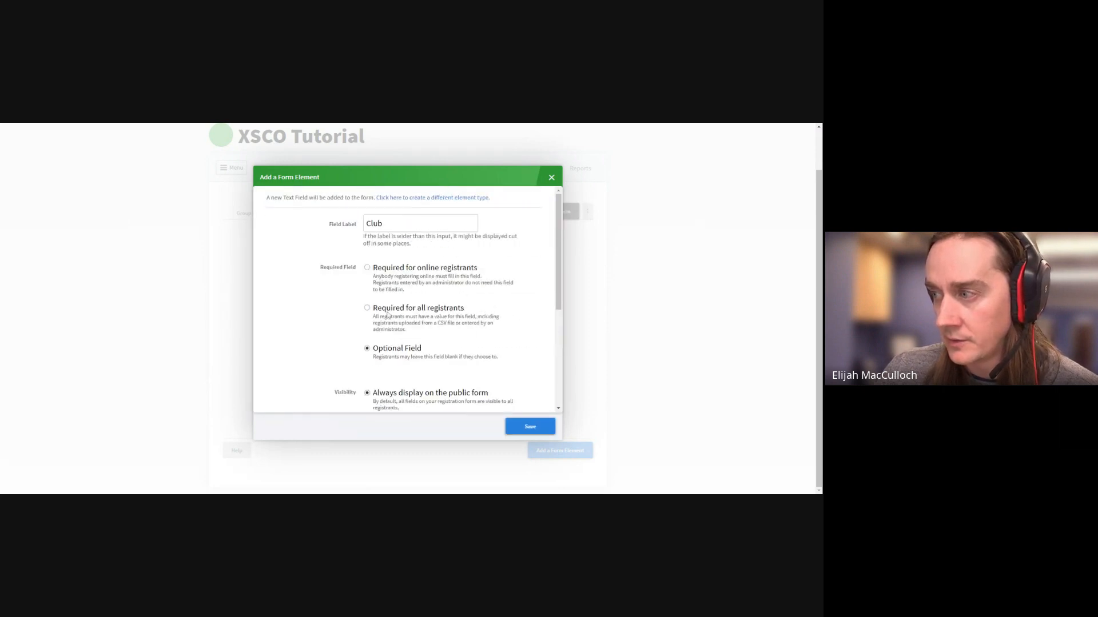
{"action": "left_click", "coordinate": [529, 426]}
Add the Team race field, required for all registrants, below Club
{"action": "scroll", "coordinate": [533, 437], "scroll_direction": "down", "scroll_amount": 1}
{"action": "left_click", "coordinate": [560, 450]}
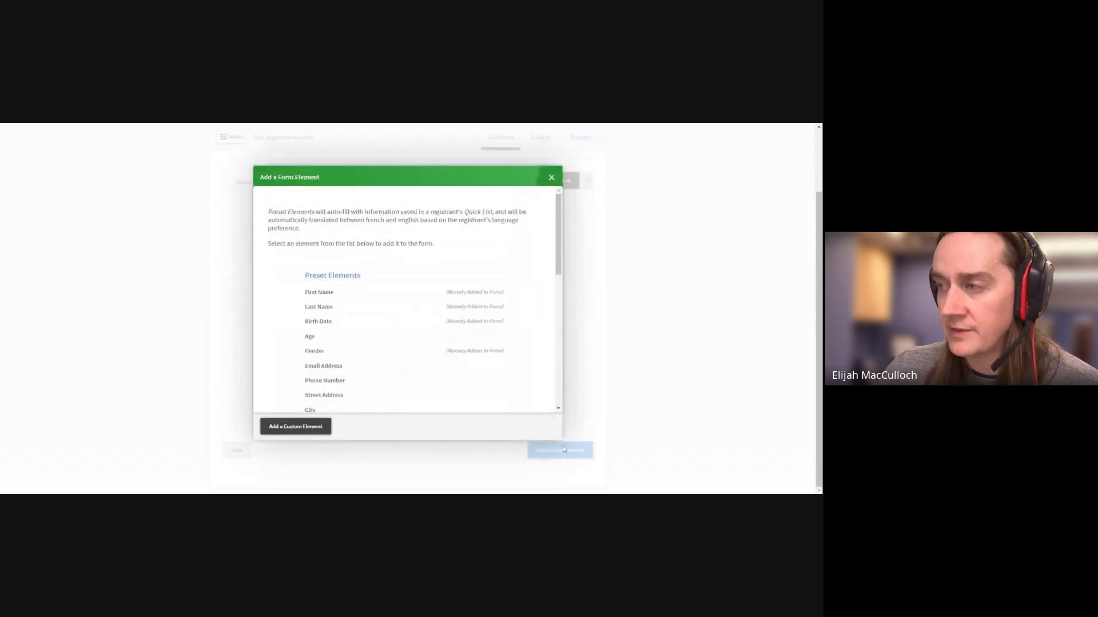
{"action": "scroll", "coordinate": [364, 374], "scroll_direction": "down", "scroll_amount": 3}
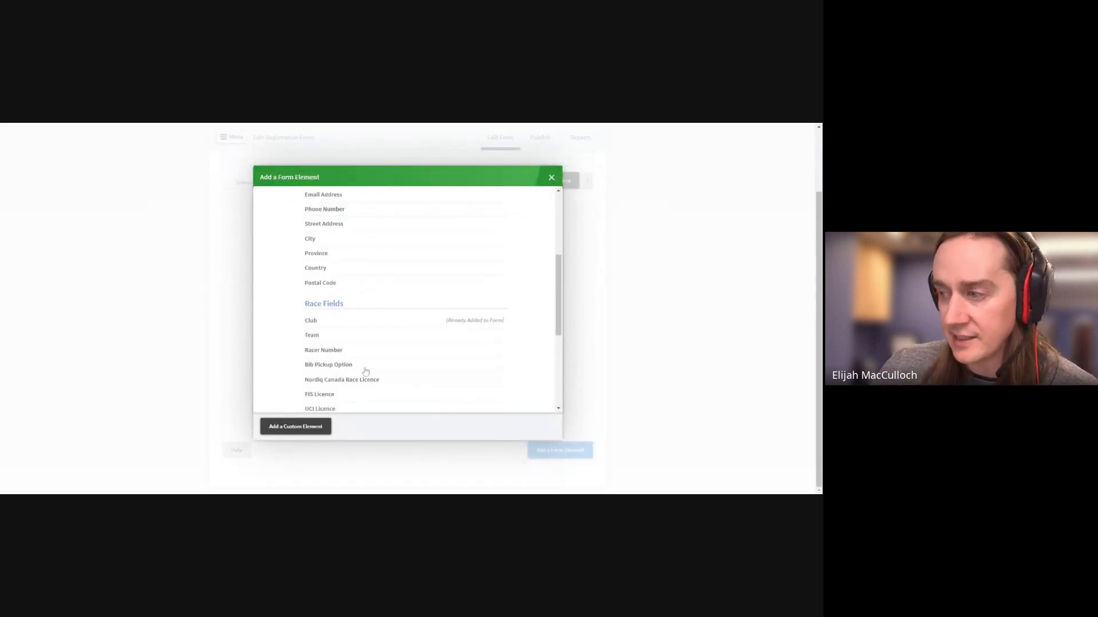
{"action": "left_click", "coordinate": [371, 337]}
{"action": "scroll", "coordinate": [372, 326], "scroll_direction": "down", "scroll_amount": 1}
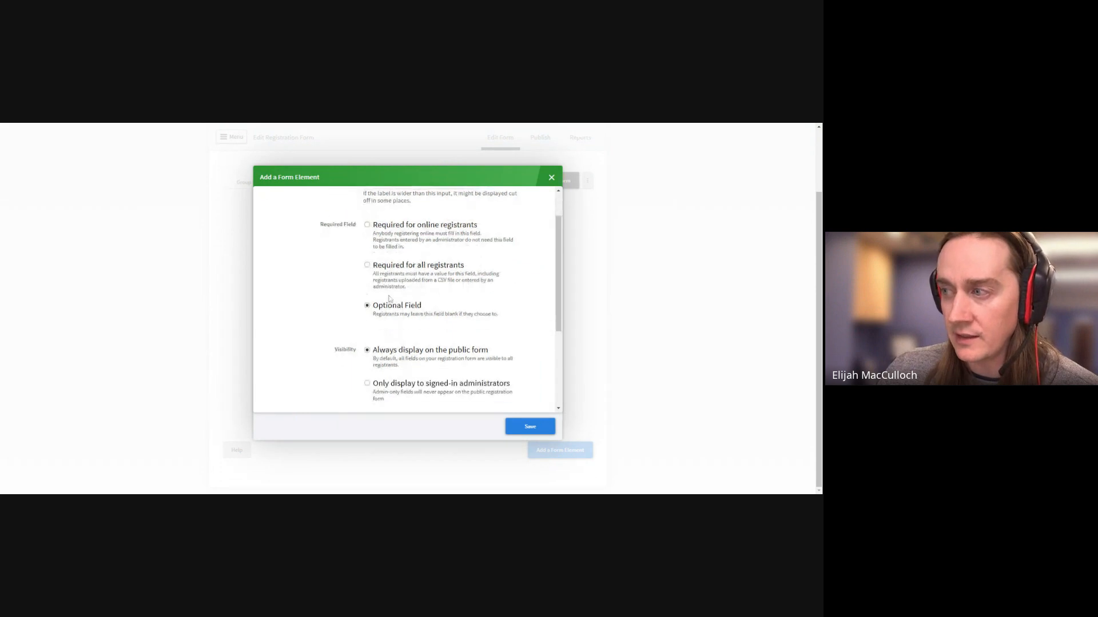
{"action": "scroll", "coordinate": [380, 311], "scroll_direction": "up", "scroll_amount": 1}
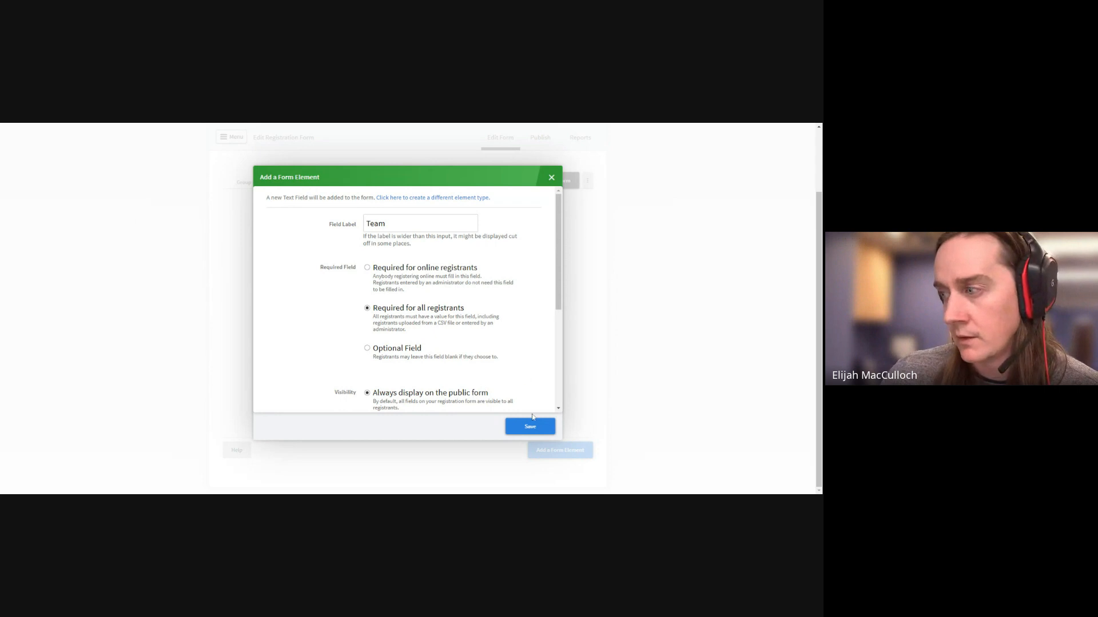
{"action": "left_click", "coordinate": [525, 427]}
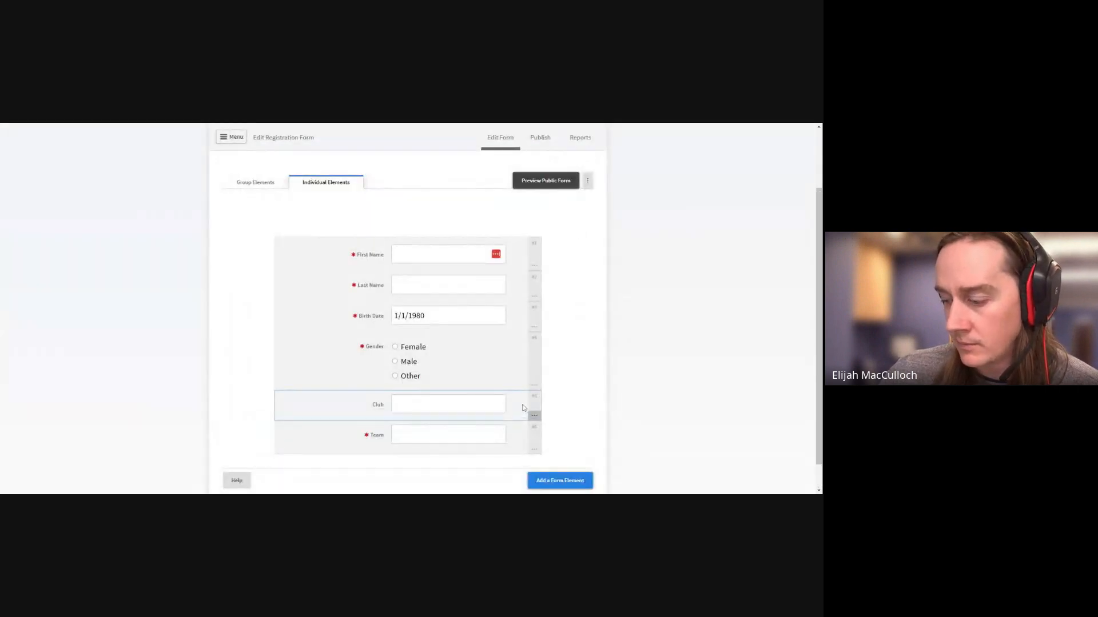
Add the Nordiq Canada SMDL Fee element as a $5.00 Day Licence field
{"action": "scroll", "coordinate": [573, 369], "scroll_direction": "down", "scroll_amount": 1}
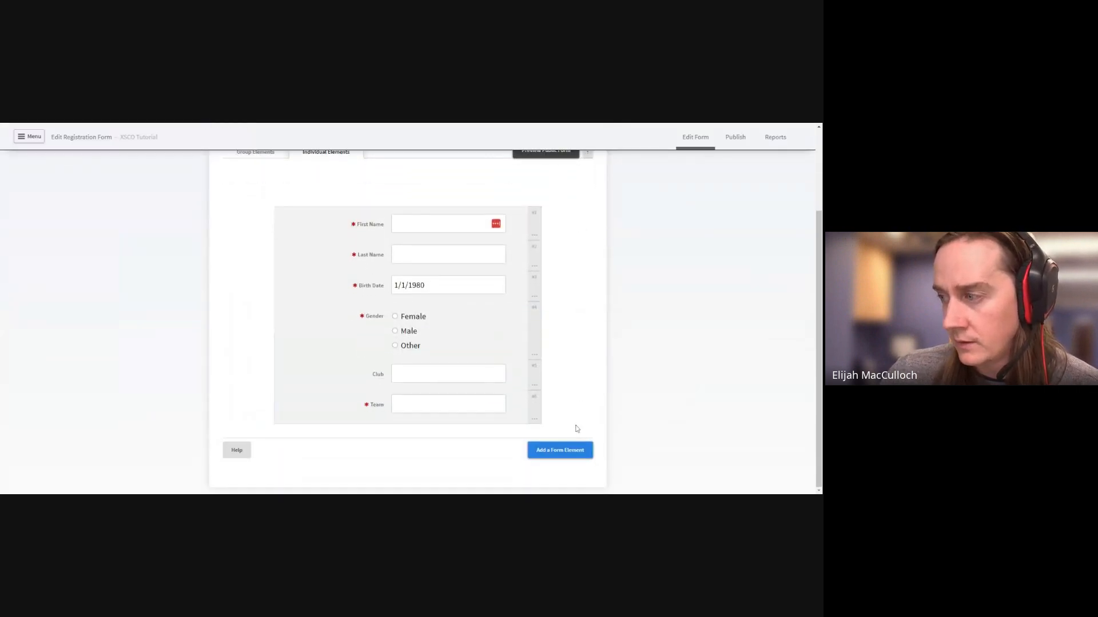
{"action": "left_click", "coordinate": [561, 450]}
{"action": "scroll", "coordinate": [414, 310], "scroll_direction": "down", "scroll_amount": 10}
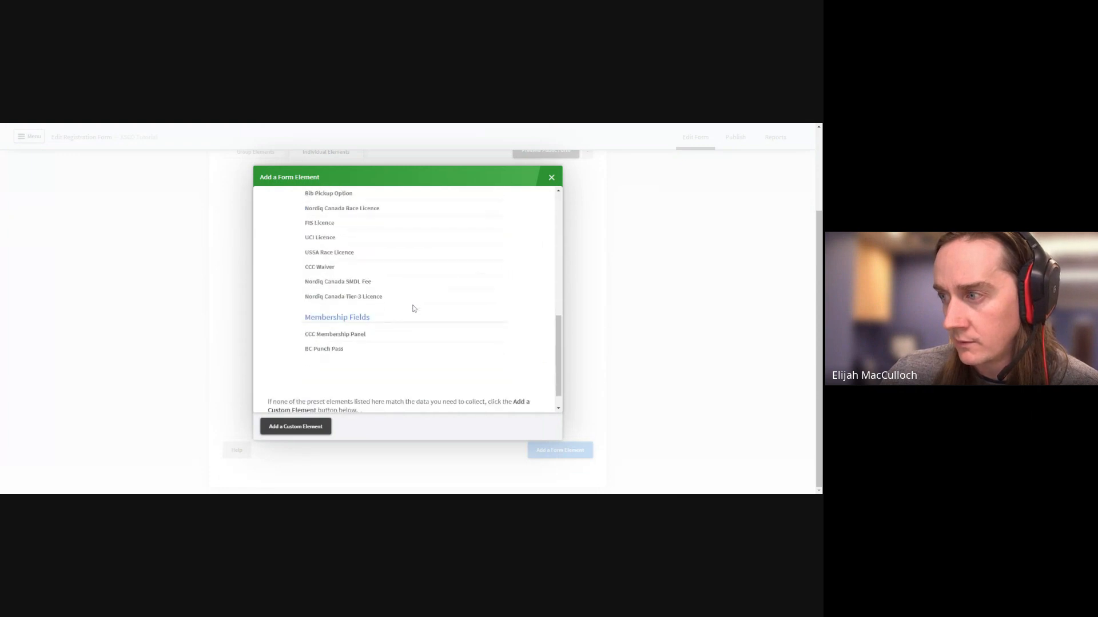
{"action": "scroll", "coordinate": [414, 308], "scroll_direction": "up", "scroll_amount": 1}
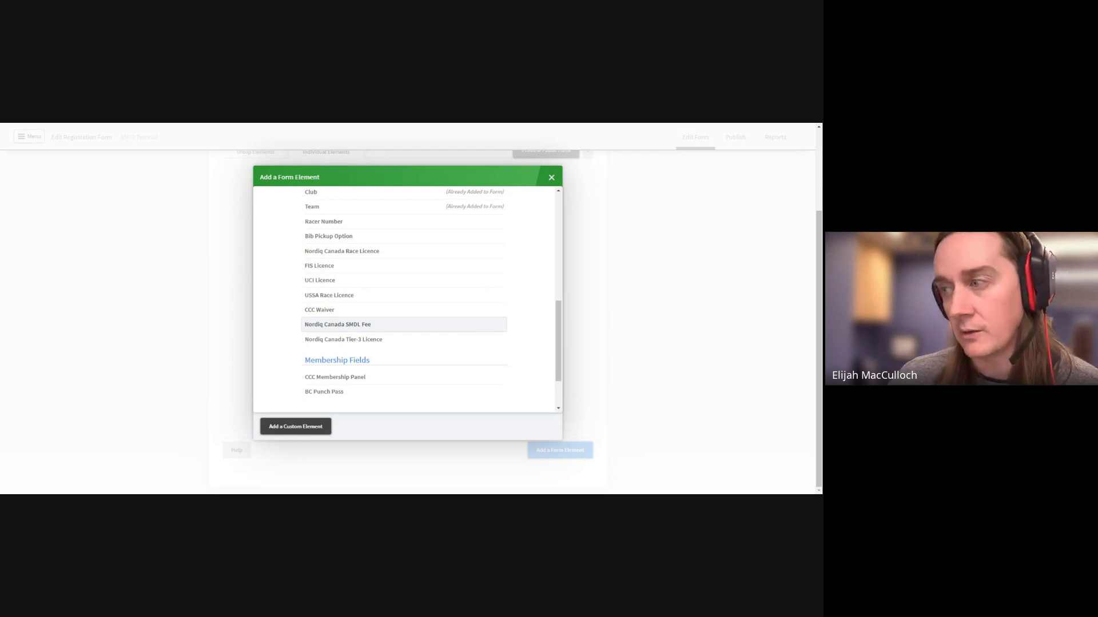
{"action": "left_click", "coordinate": [477, 324]}
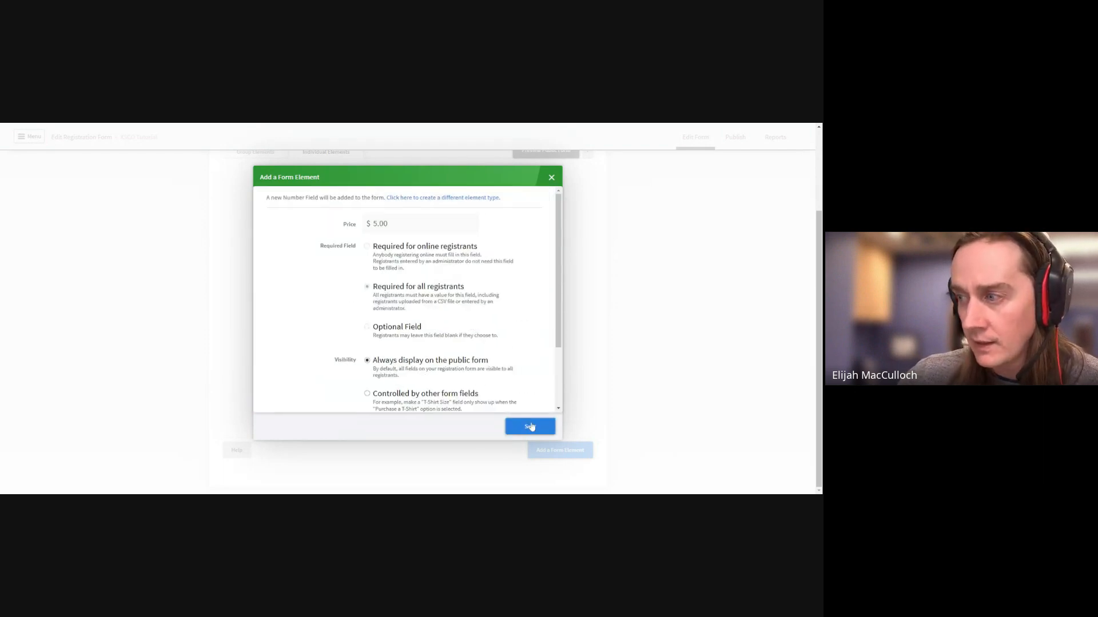
{"action": "left_click", "coordinate": [531, 428]}
{"action": "scroll", "coordinate": [538, 434], "scroll_direction": "down", "scroll_amount": 1}
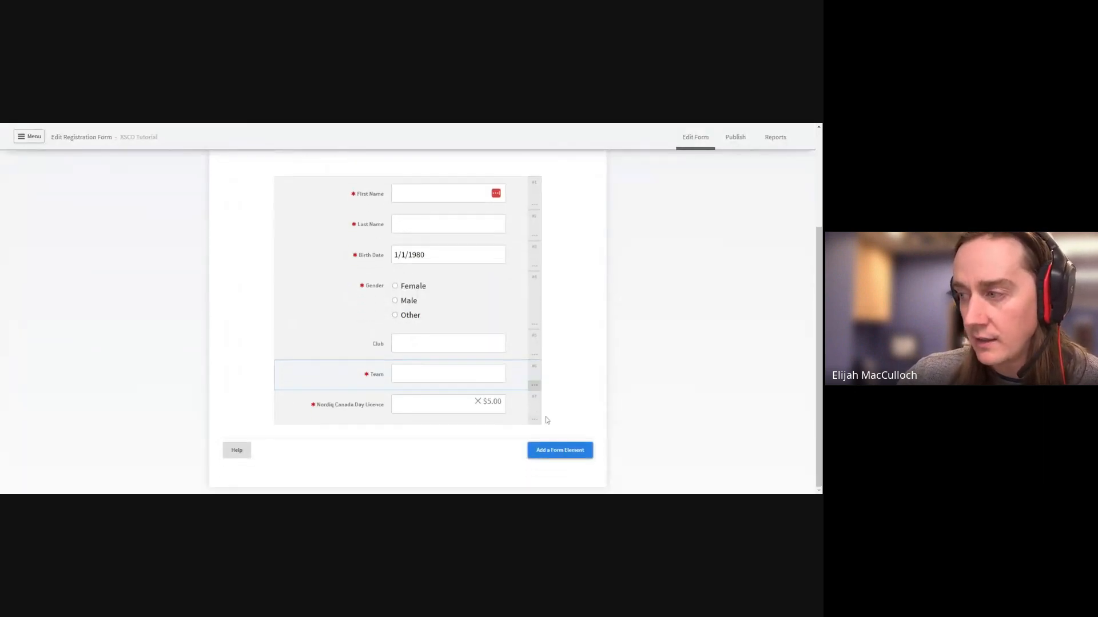
Add the Nordiq Canada Tier-3 Licence element as the $3.00 Nordiq Canada Fee checkbox
{"action": "left_click", "coordinate": [552, 451]}
{"action": "scroll", "coordinate": [394, 344], "scroll_direction": "down", "scroll_amount": 5}
{"action": "scroll", "coordinate": [395, 344], "scroll_direction": "down", "scroll_amount": 3}
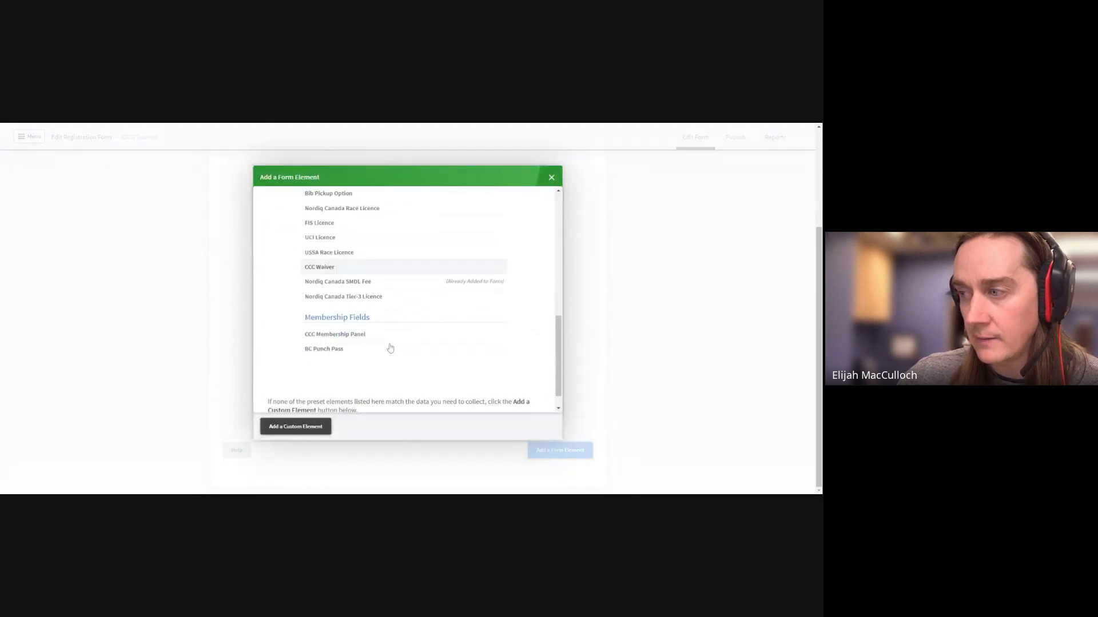
{"action": "left_click", "coordinate": [386, 348]}
{"action": "left_click", "coordinate": [527, 428]}
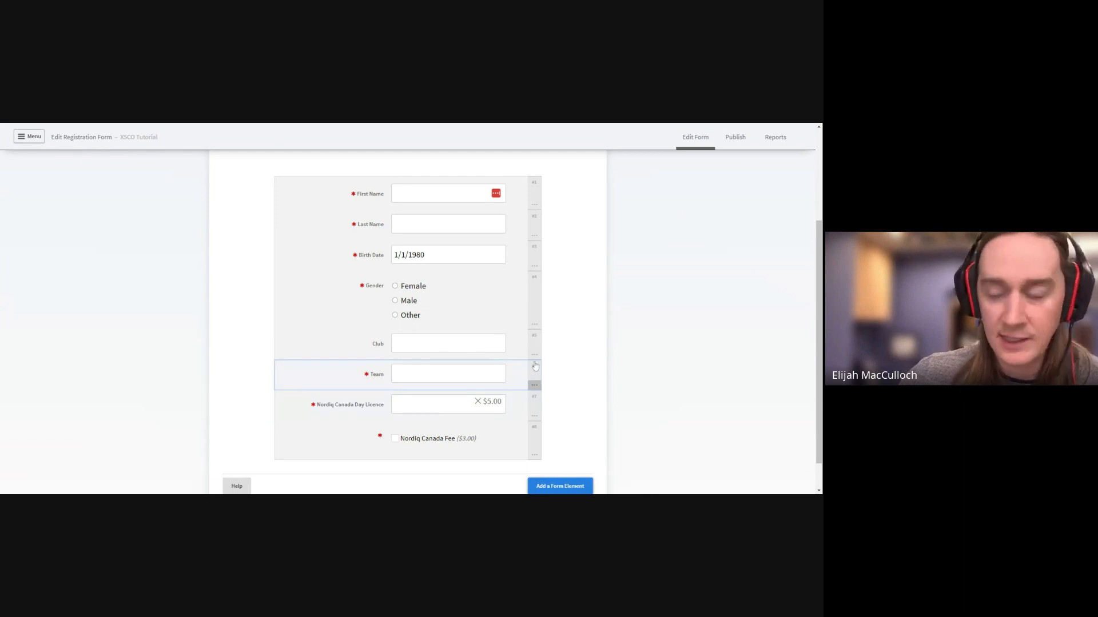
{"action": "scroll", "coordinate": [584, 345], "scroll_direction": "up", "scroll_amount": 3}
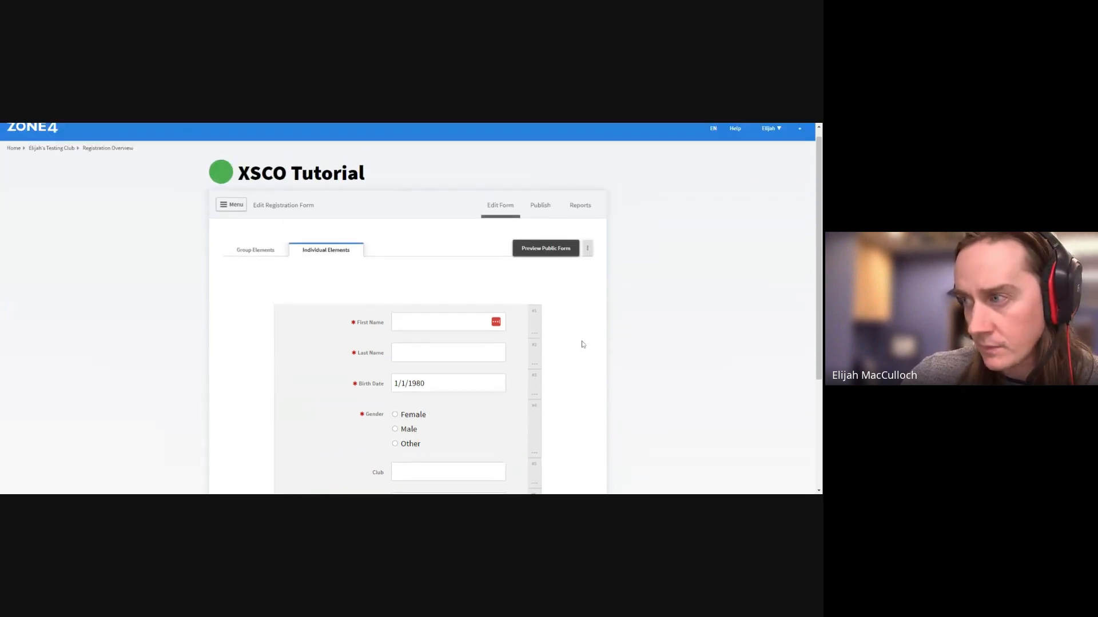
{"action": "scroll", "coordinate": [583, 345], "scroll_direction": "down", "scroll_amount": 3}
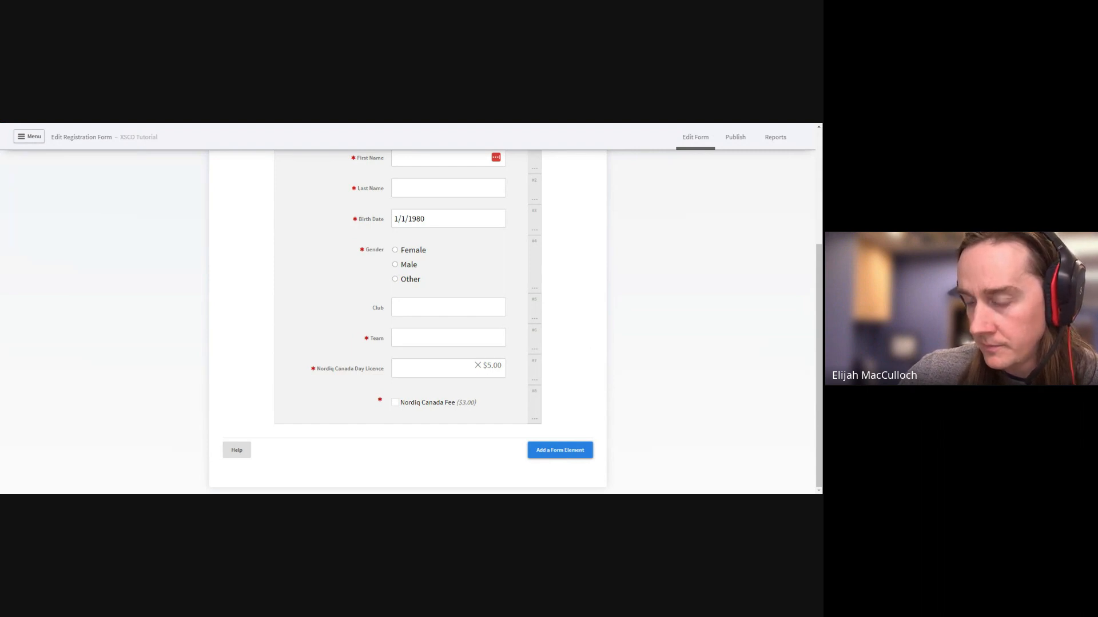
Add an optional Nordiq Canada Race Licence field and bring up its row options
{"action": "left_click", "coordinate": [563, 451]}
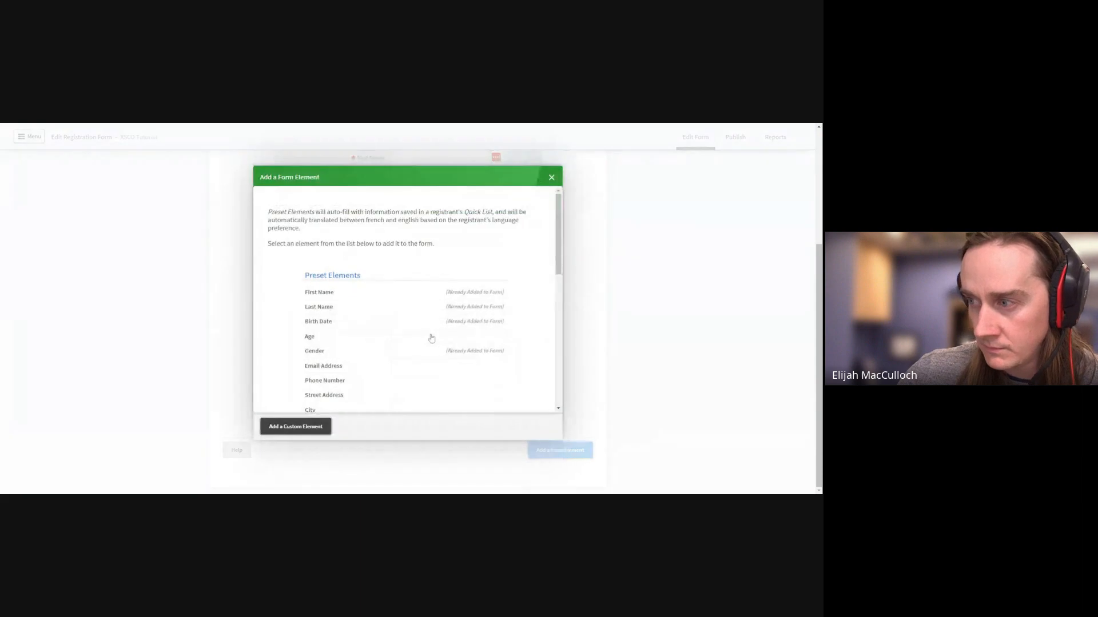
{"action": "scroll", "coordinate": [464, 353], "scroll_direction": "down", "scroll_amount": 5}
{"action": "scroll", "coordinate": [463, 354], "scroll_direction": "down", "scroll_amount": 1}
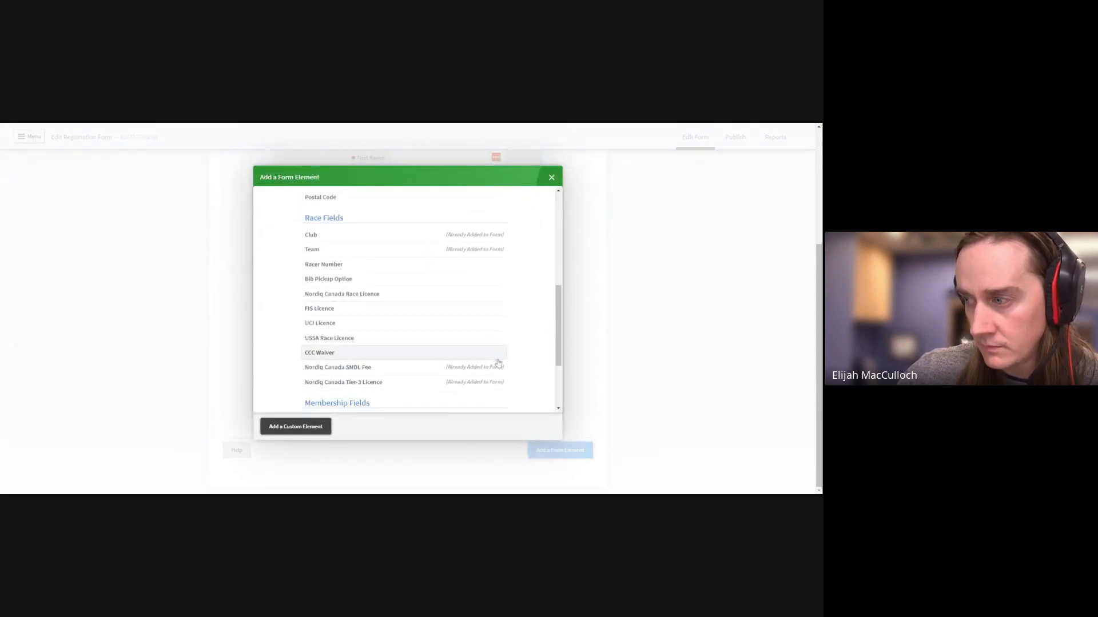
{"action": "left_click", "coordinate": [502, 296]}
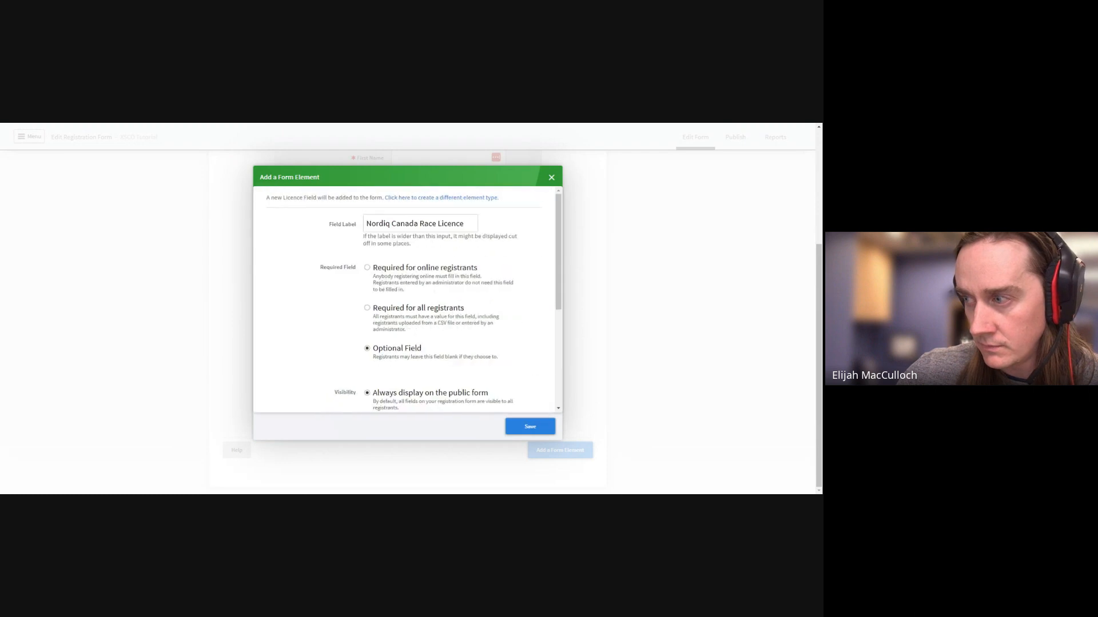
{"action": "left_click", "coordinate": [527, 434]}
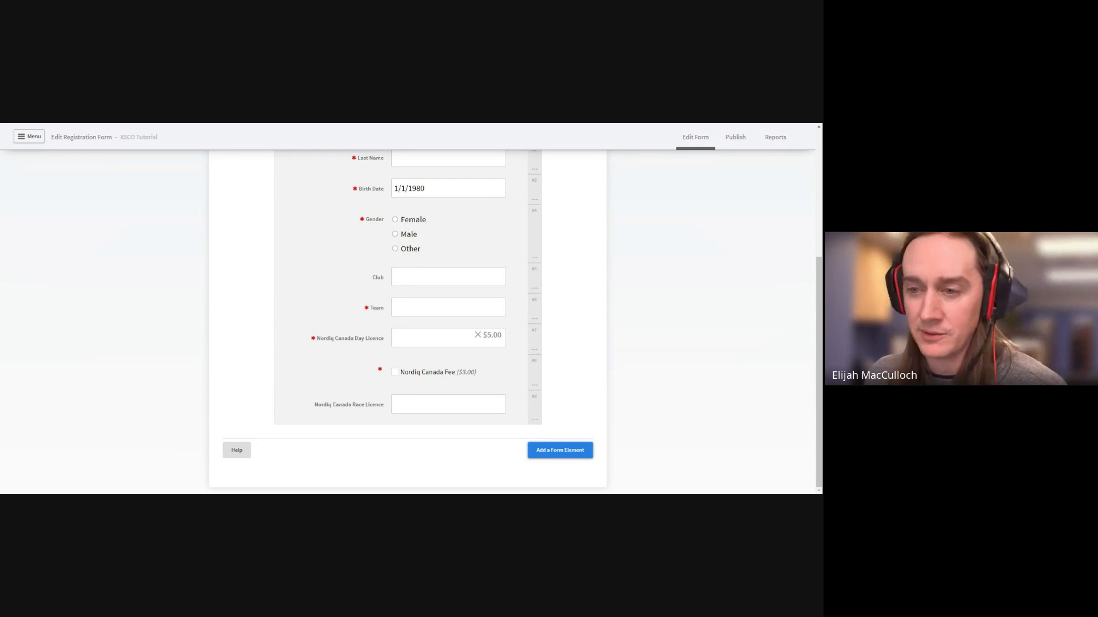
{"action": "left_click", "coordinate": [536, 420]}
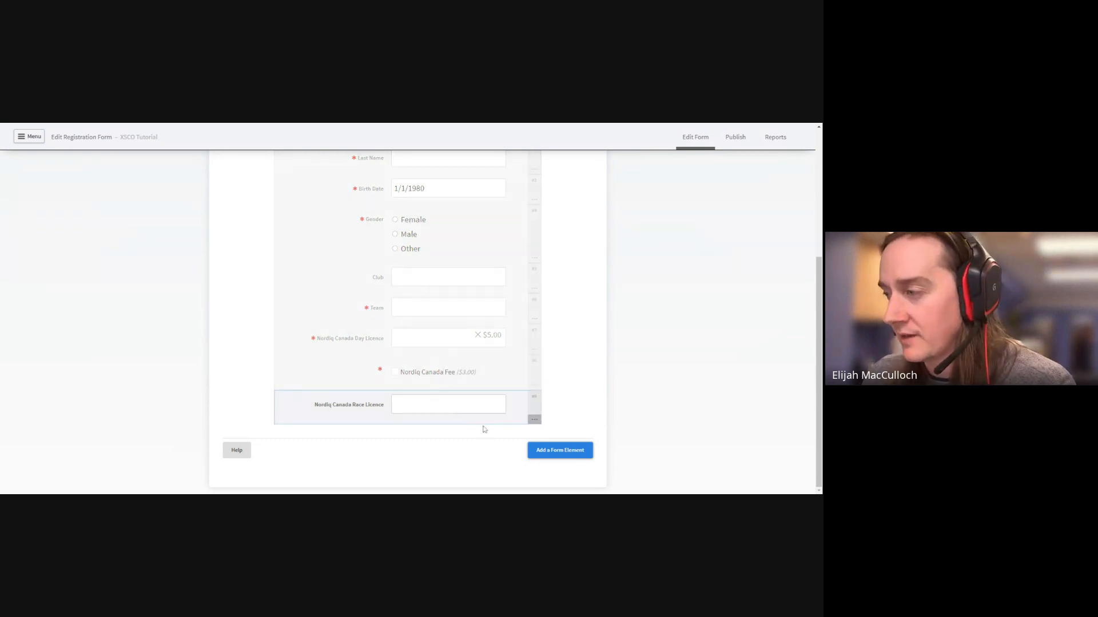
{"action": "left_click", "coordinate": [560, 450]}
{"action": "scroll", "coordinate": [360, 304], "scroll_direction": "down", "scroll_amount": 5}
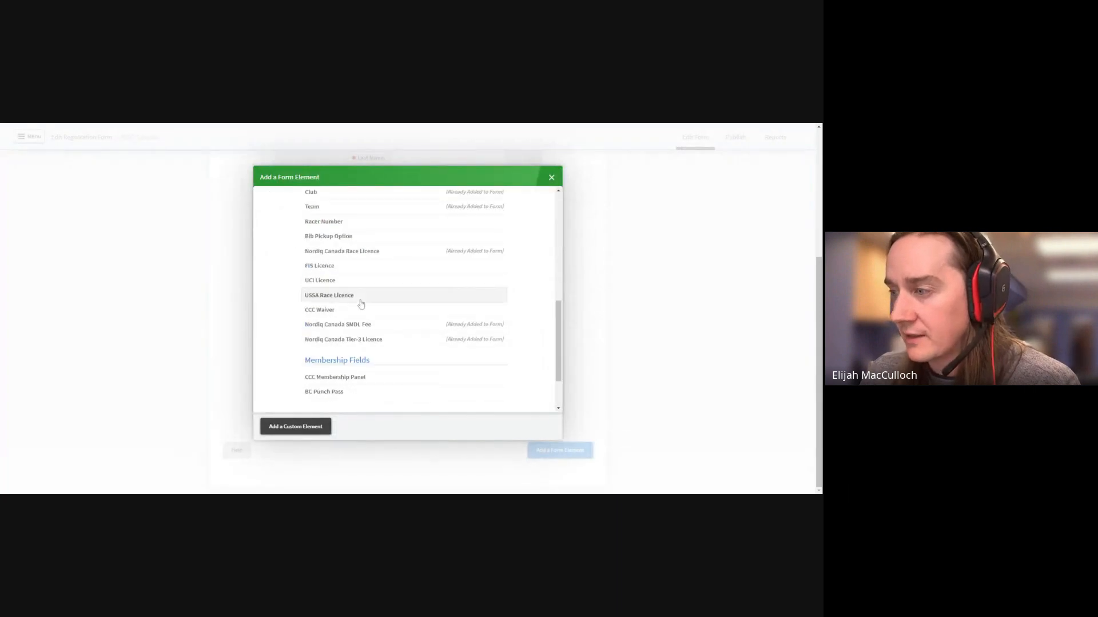
{"action": "scroll", "coordinate": [361, 303], "scroll_direction": "down", "scroll_amount": 2}
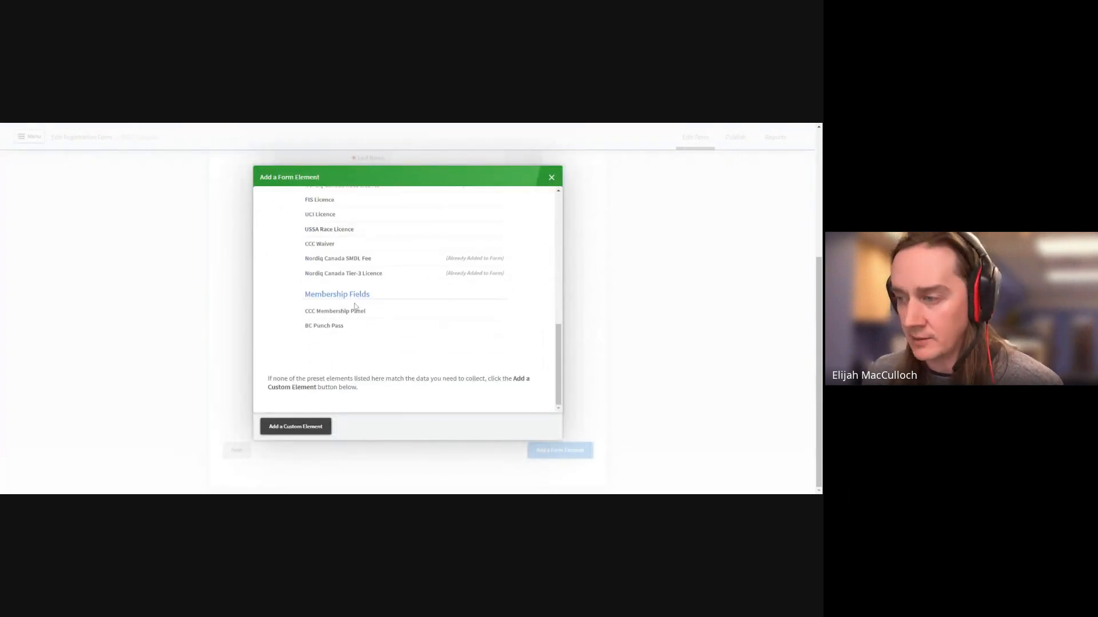
{"action": "left_click", "coordinate": [317, 426]}
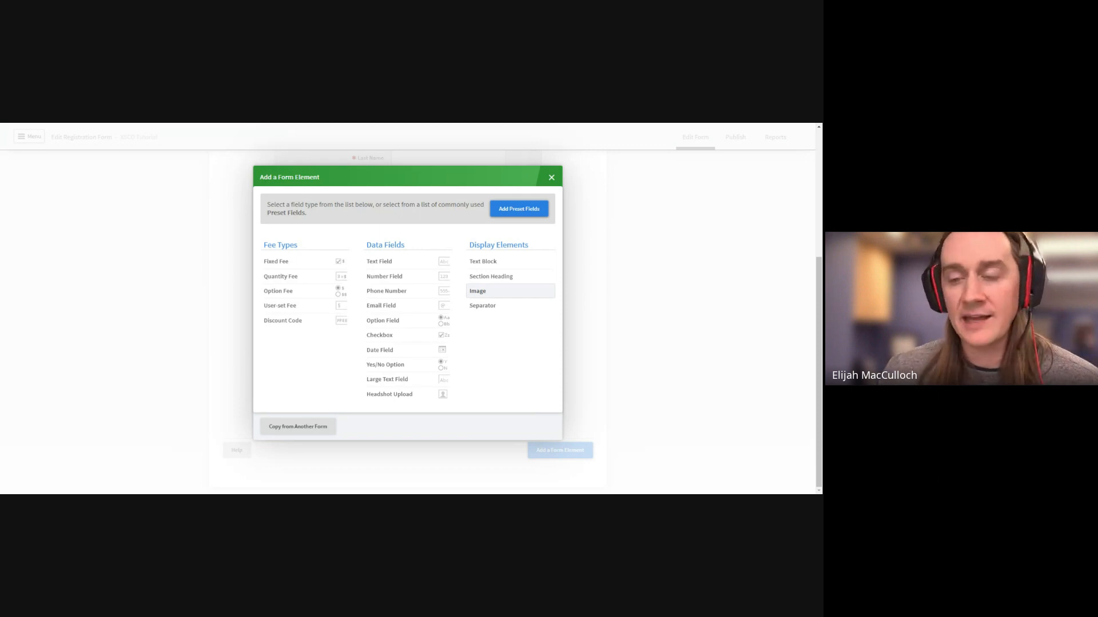
{"action": "left_click", "coordinate": [480, 291]}
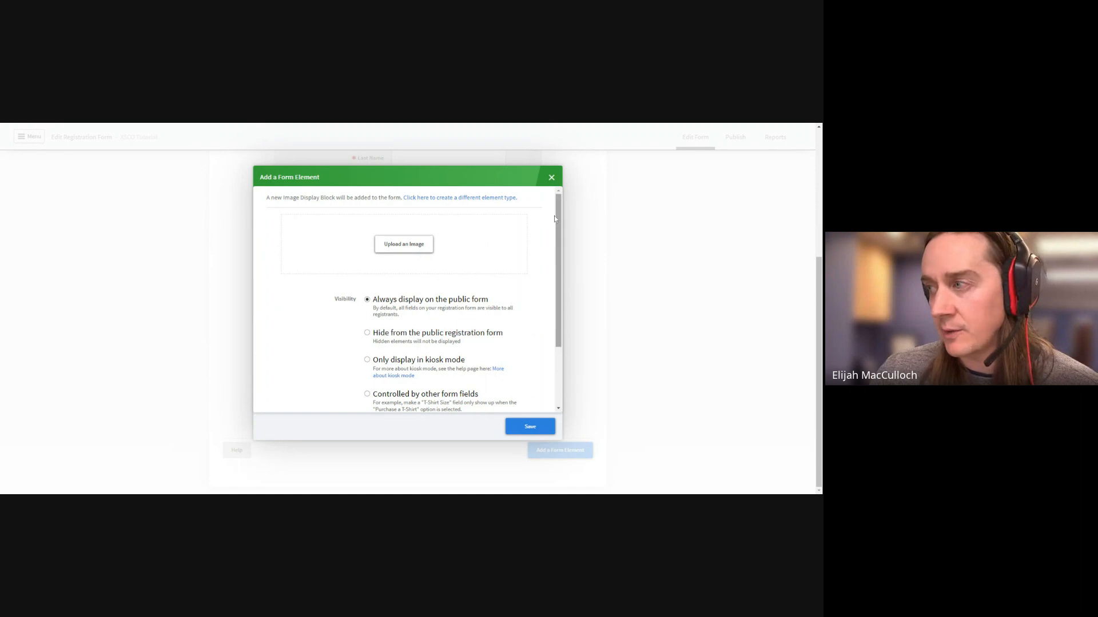
{"action": "left_click", "coordinate": [551, 178]}
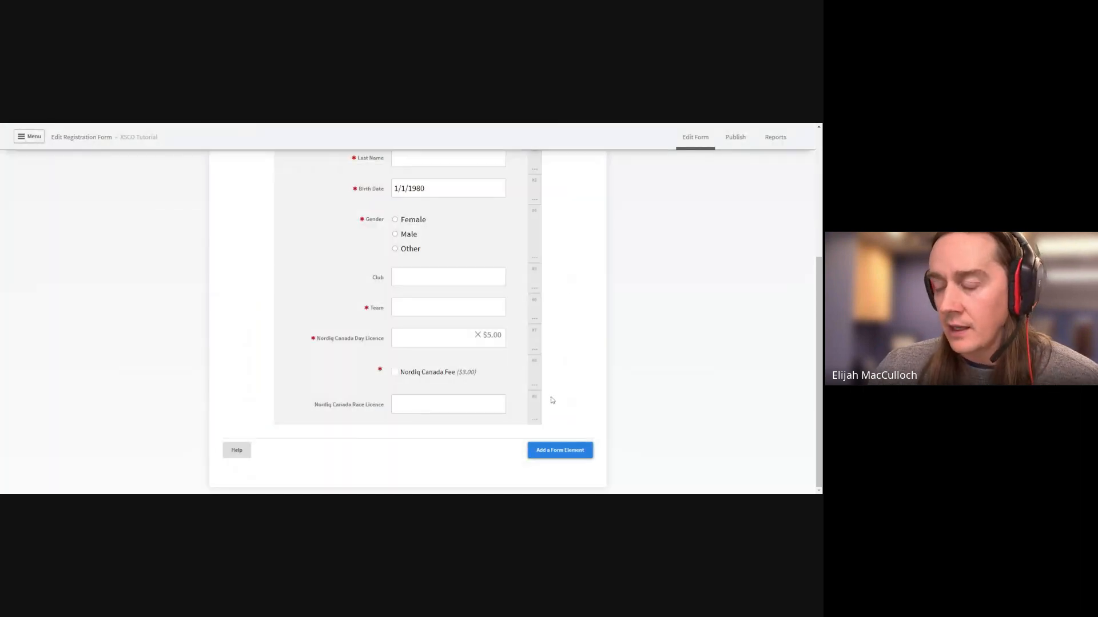
Show the custom element types in Add a Form Element: fee types, data fields, display elements
{"action": "left_click", "coordinate": [553, 450]}
{"action": "left_click", "coordinate": [318, 431]}
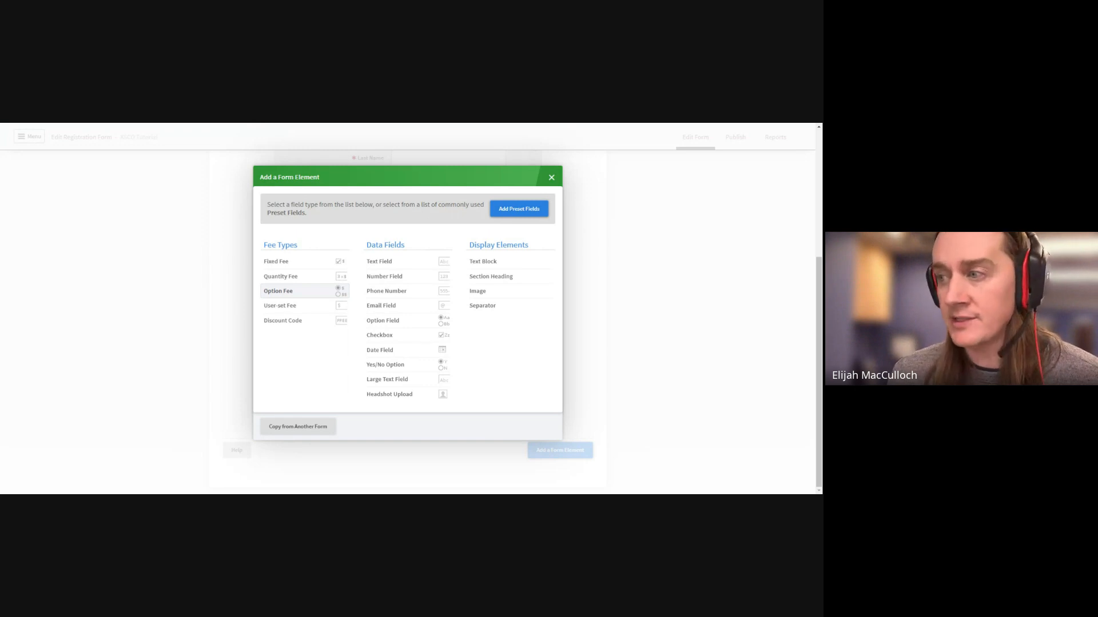
Start a new option fee field labelled 'Saturday Race'
{"action": "left_click", "coordinate": [280, 292]}
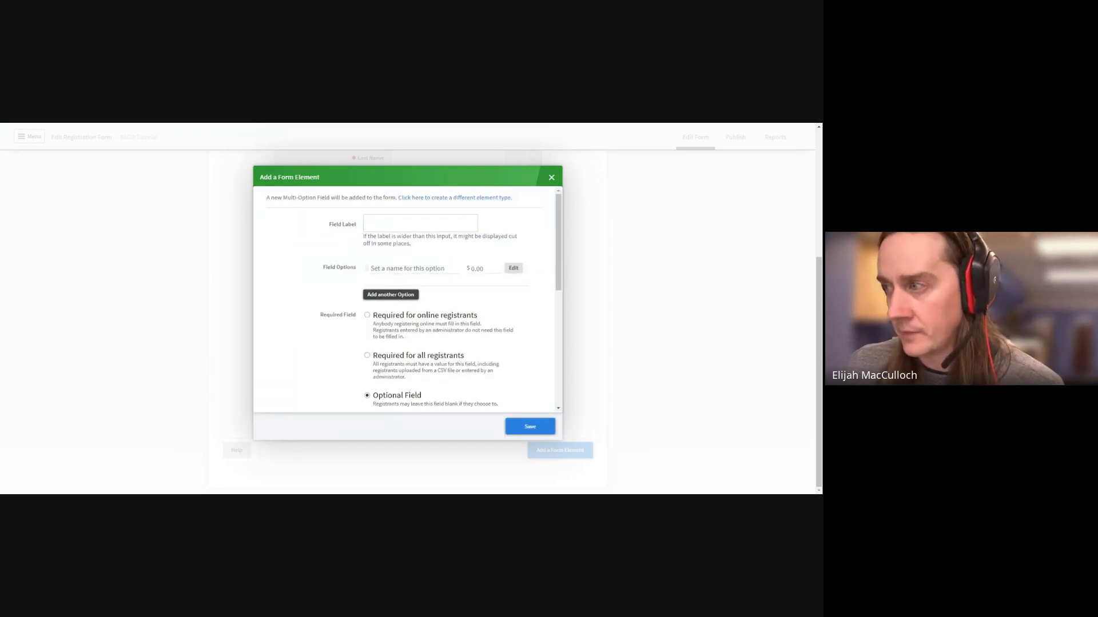
{"action": "left_click", "coordinate": [421, 223]}
{"action": "type", "text": "Sat"}
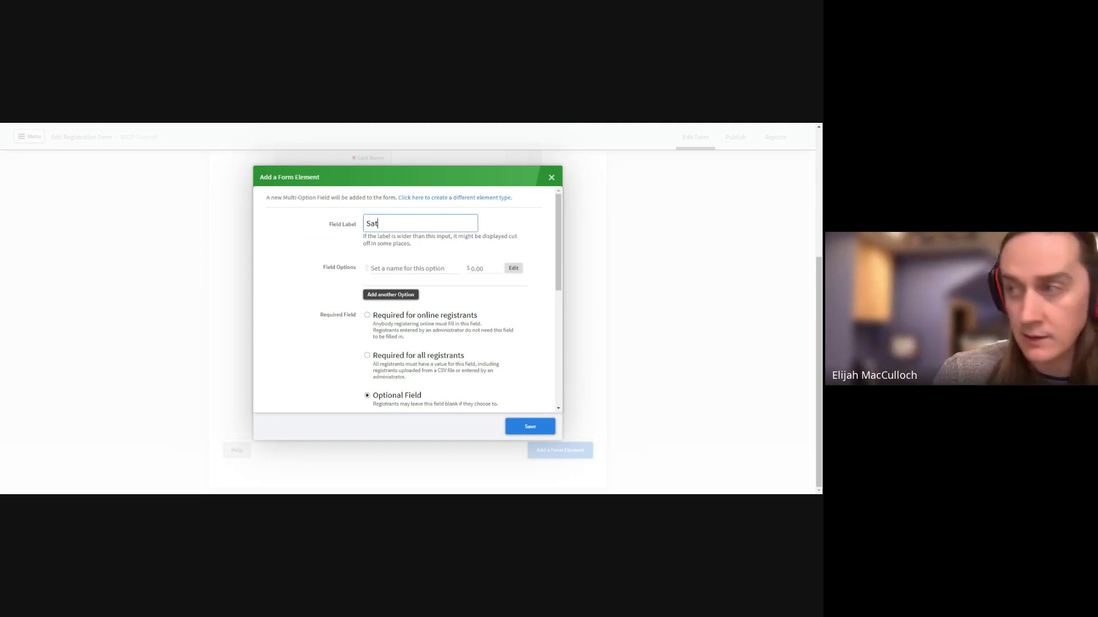
{"action": "type", "text": "urday RAce"}
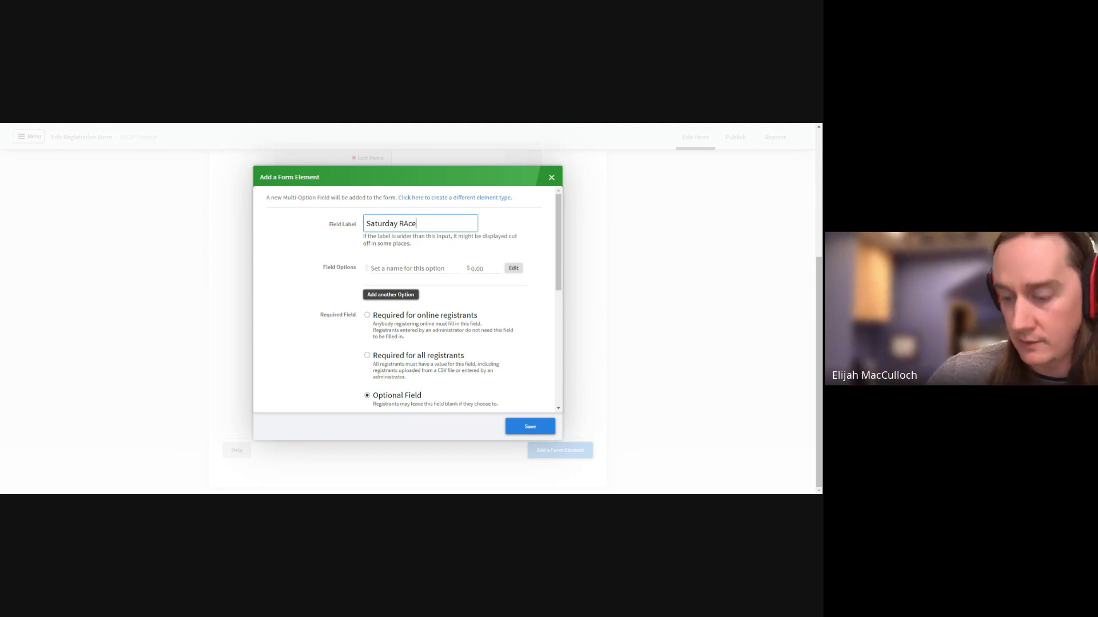
{"action": "key", "text": "BackSpace"}
{"action": "key", "text": "BackSpace"}
{"action": "type", "text": "ace"}
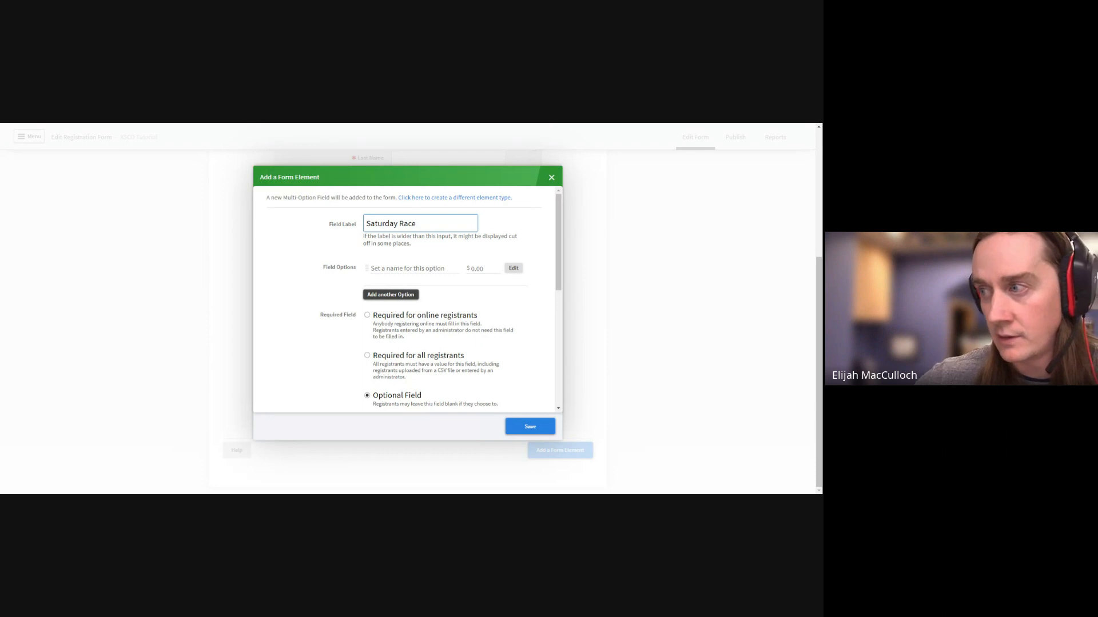
Add the options Open Men and Open Women, each priced at $45
{"action": "left_click", "coordinate": [400, 269]}
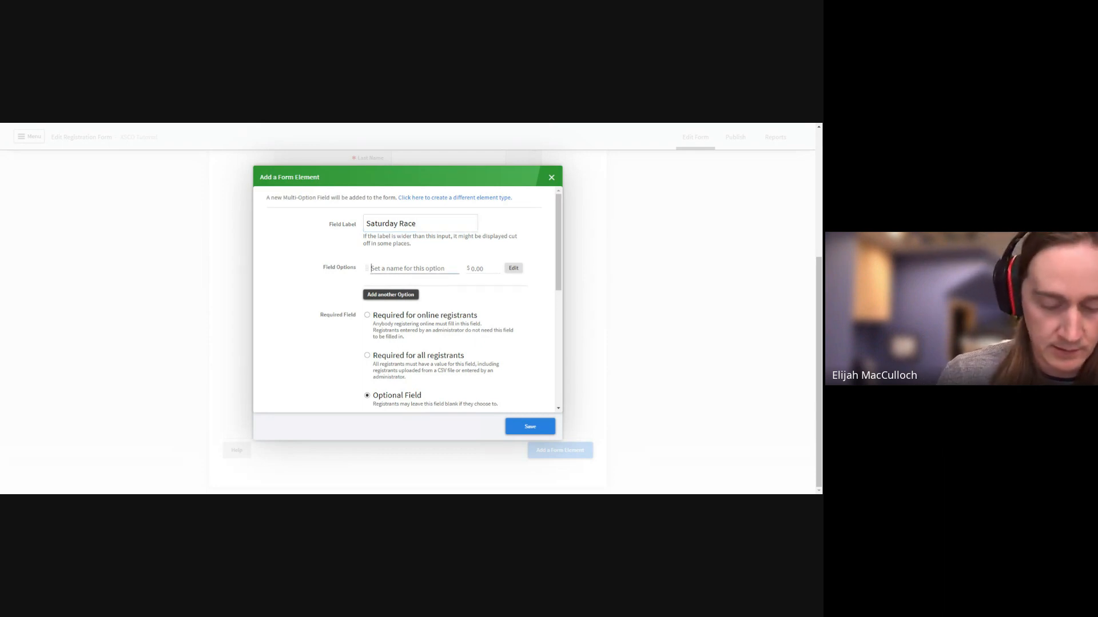
{"action": "type", "text": "Open Men"}
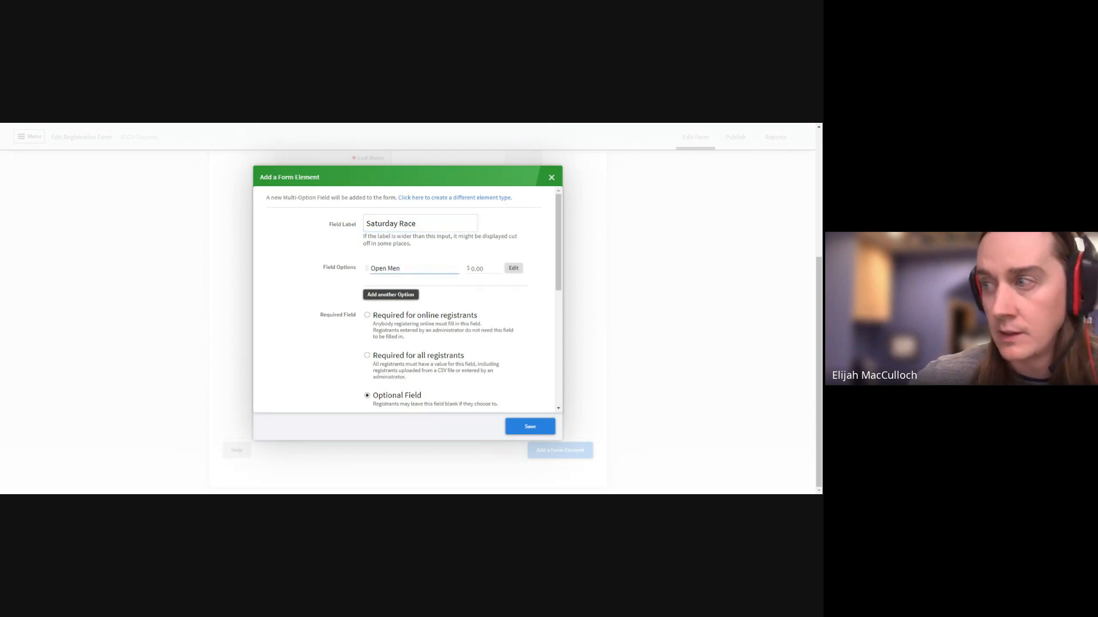
{"action": "left_click", "coordinate": [483, 269]}
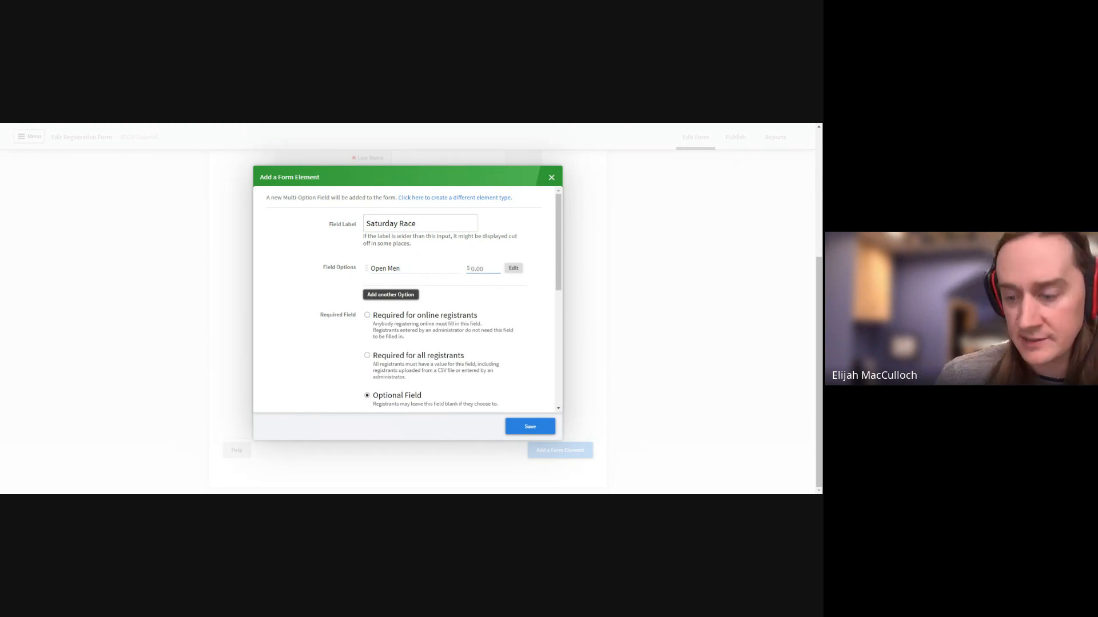
{"action": "type", "text": "45"}
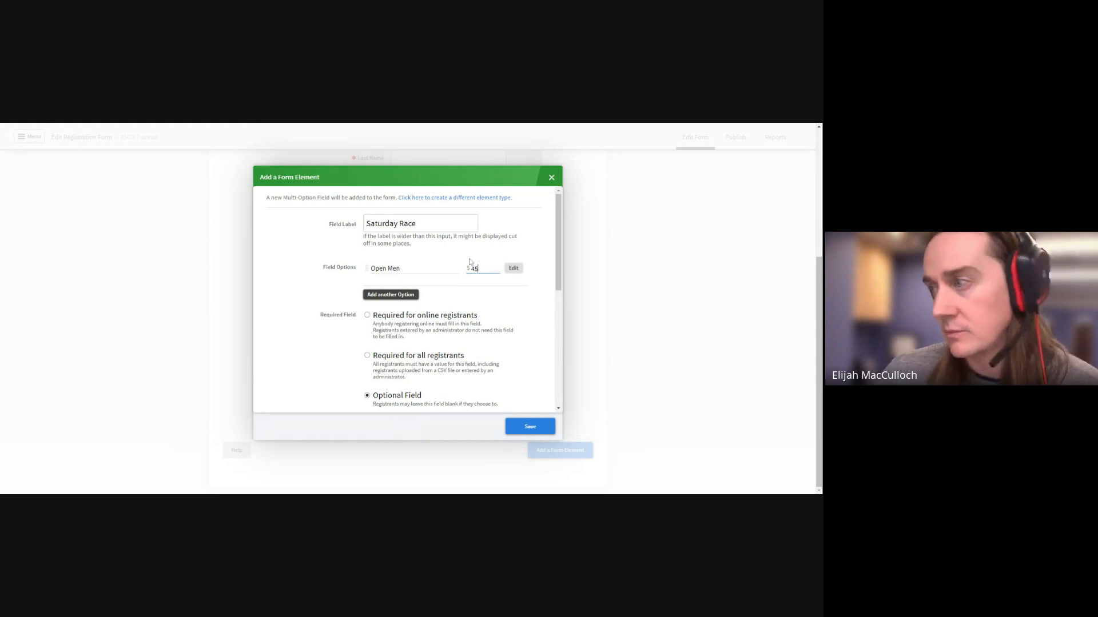
{"action": "left_click", "coordinate": [398, 296]}
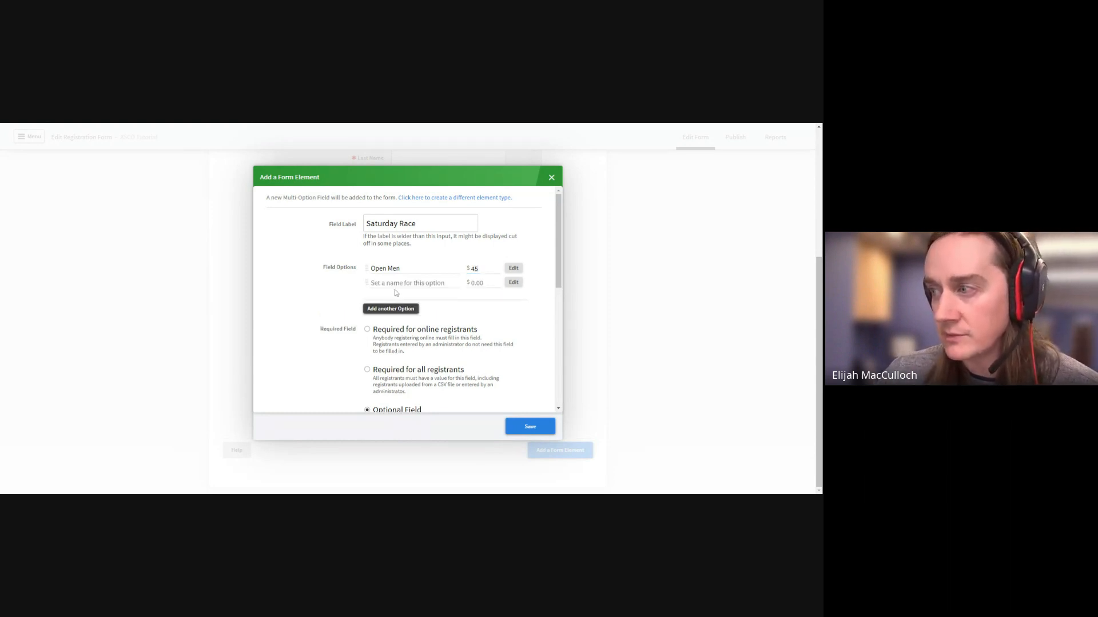
{"action": "type", "text": "Open"}
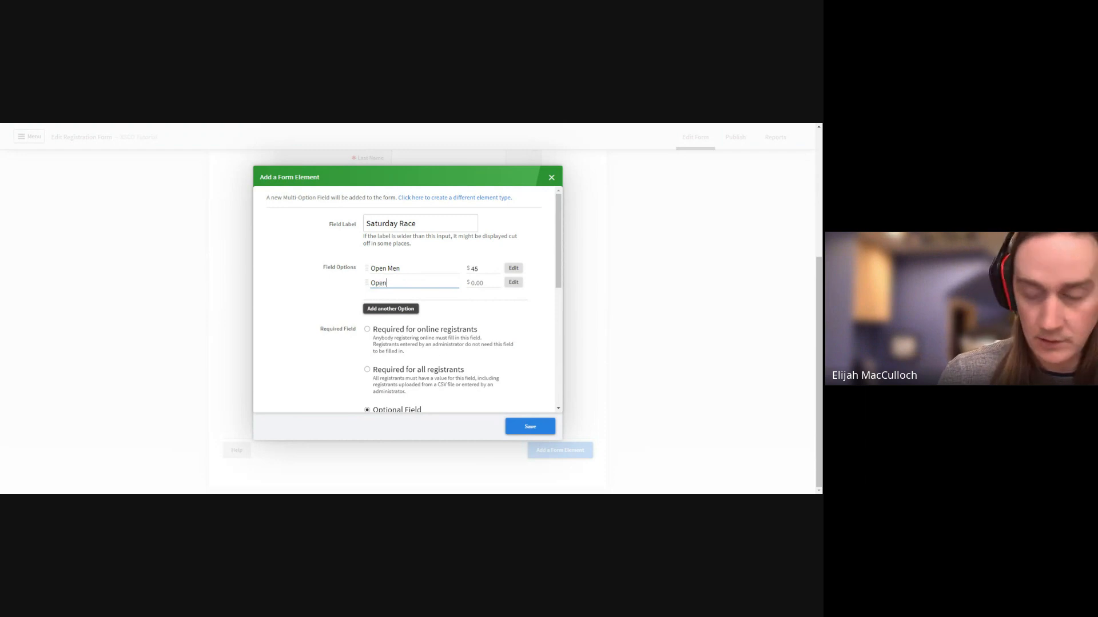
{"action": "type", "text": " Women"}
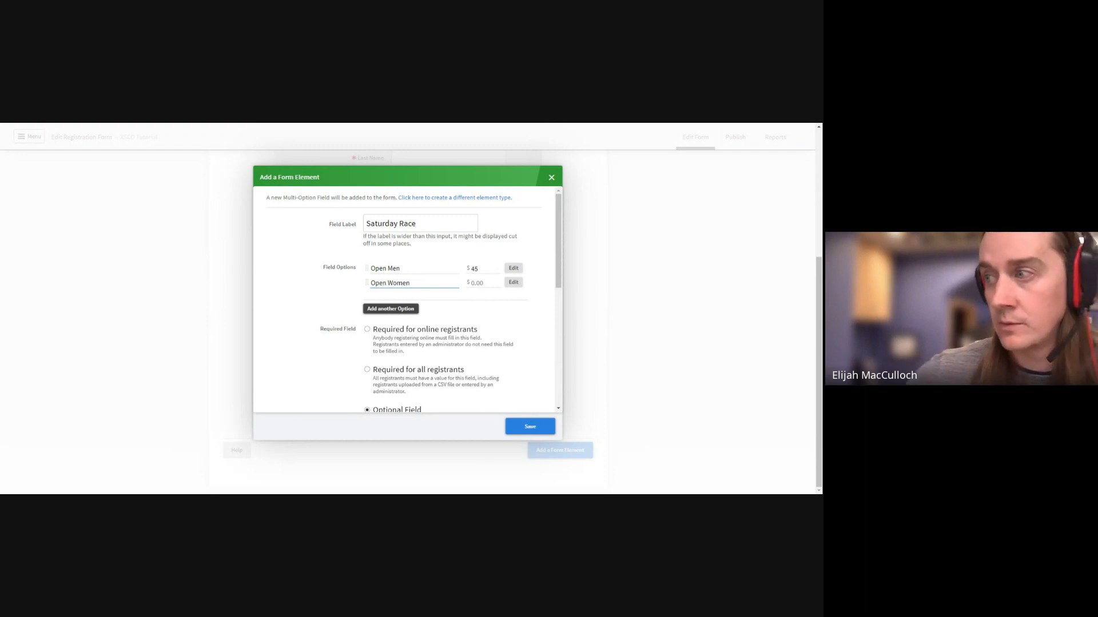
{"action": "left_click", "coordinate": [473, 283]}
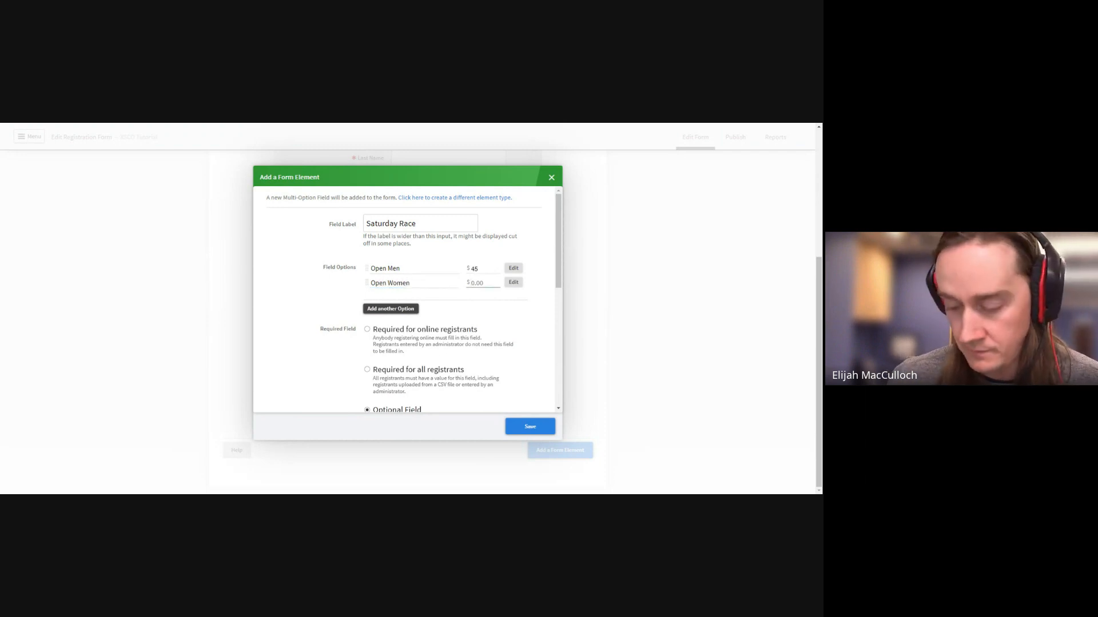
{"action": "type", "text": "45"}
Add the options Jr Men and Jr Women, each priced at $45
{"action": "left_click", "coordinate": [407, 310]}
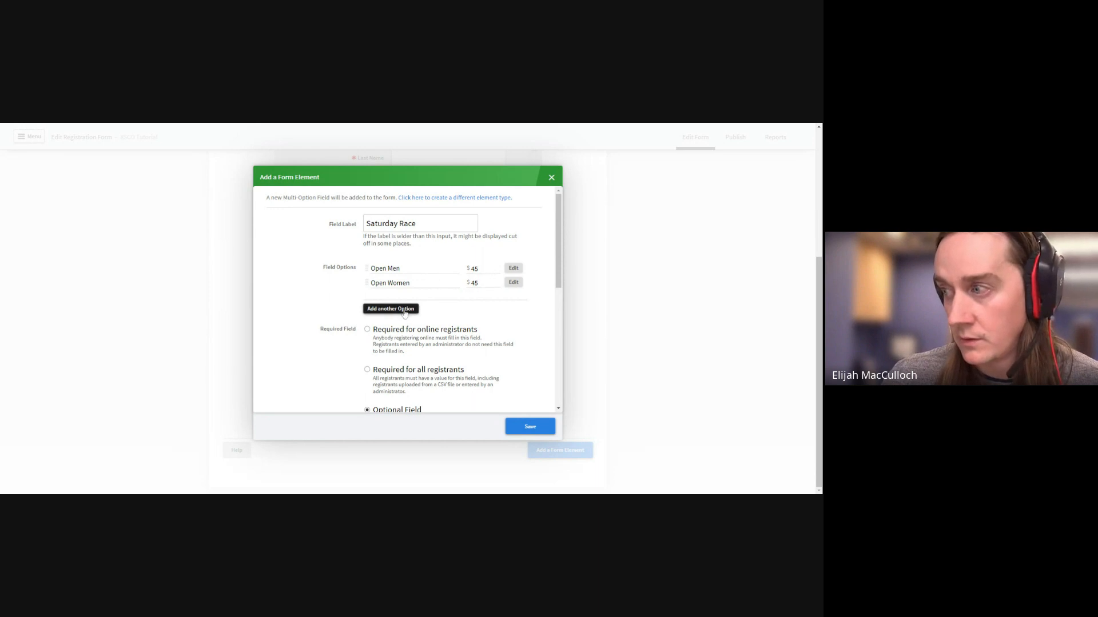
{"action": "type", "text": "Ju"}
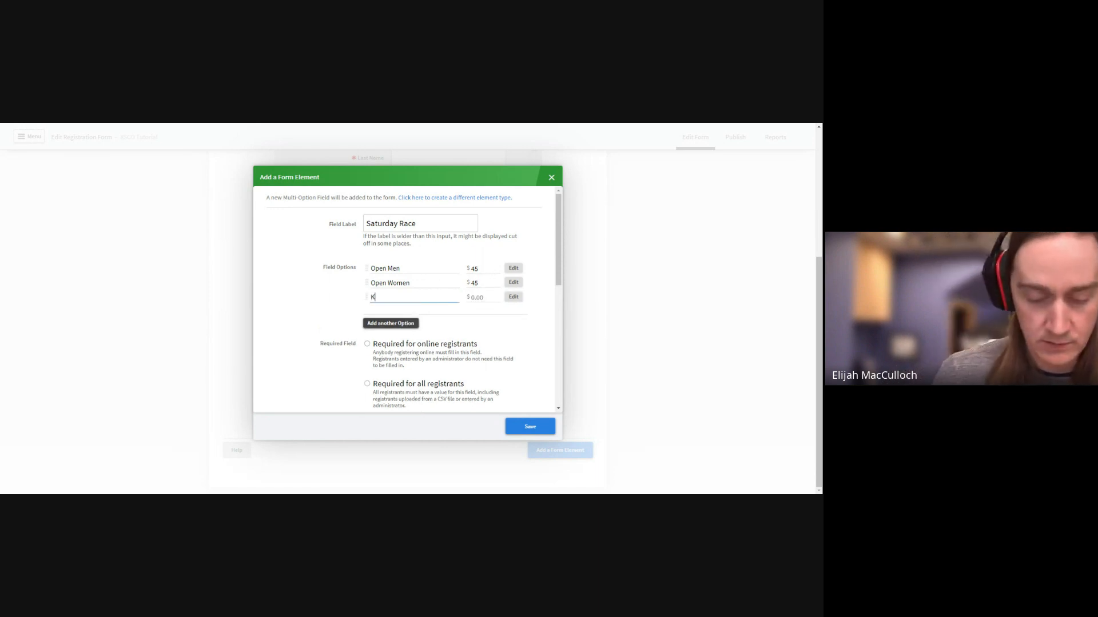
{"action": "key", "text": "BackSpace"}
{"action": "key", "text": "BackSpace"}
{"action": "type", "text": "Jr"}
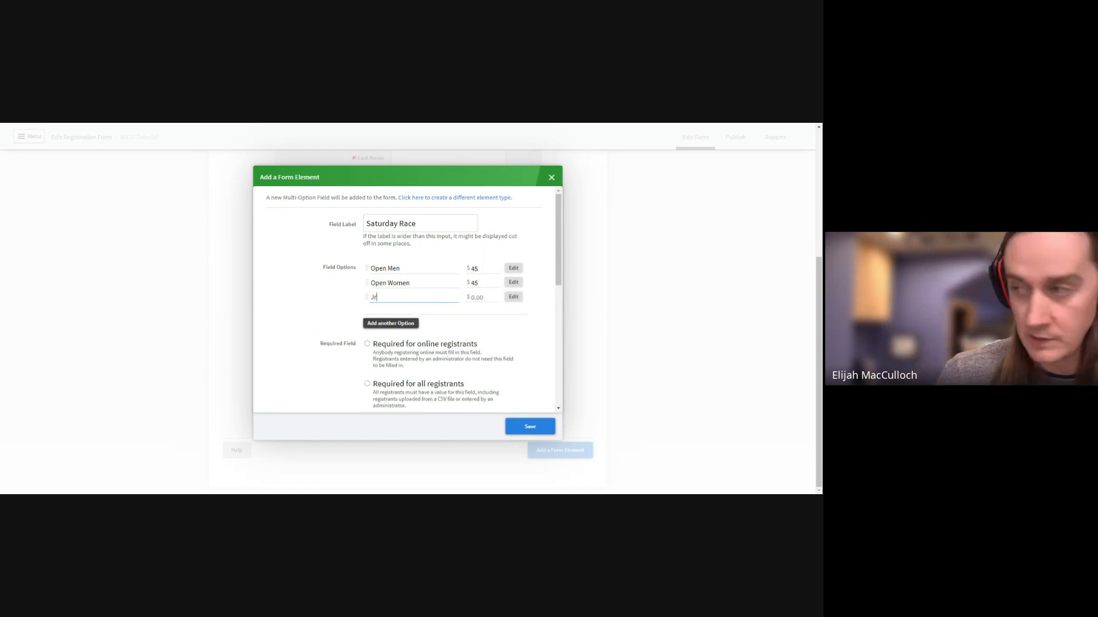
{"action": "type", "text": " Men"}
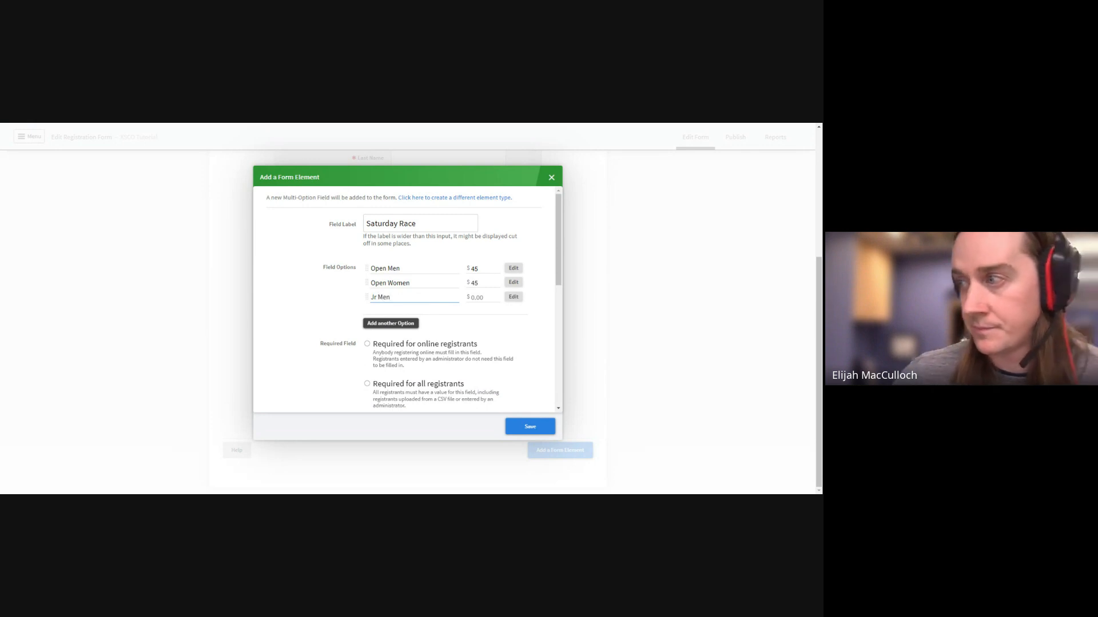
{"action": "key", "text": "Tab"}
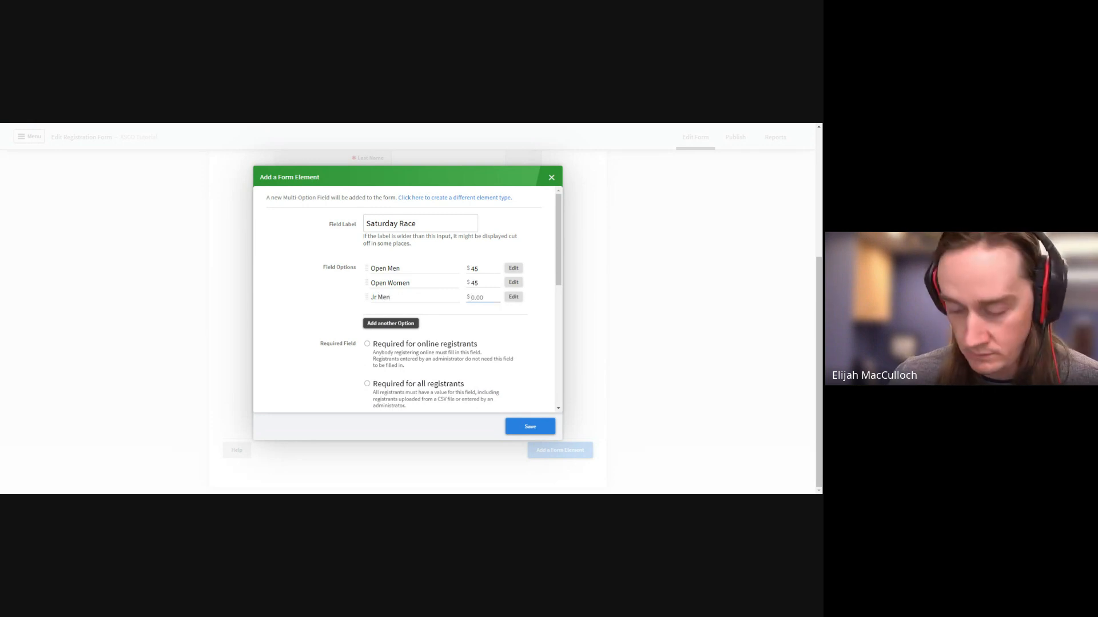
{"action": "type", "text": "45"}
{"action": "left_click", "coordinate": [398, 325]}
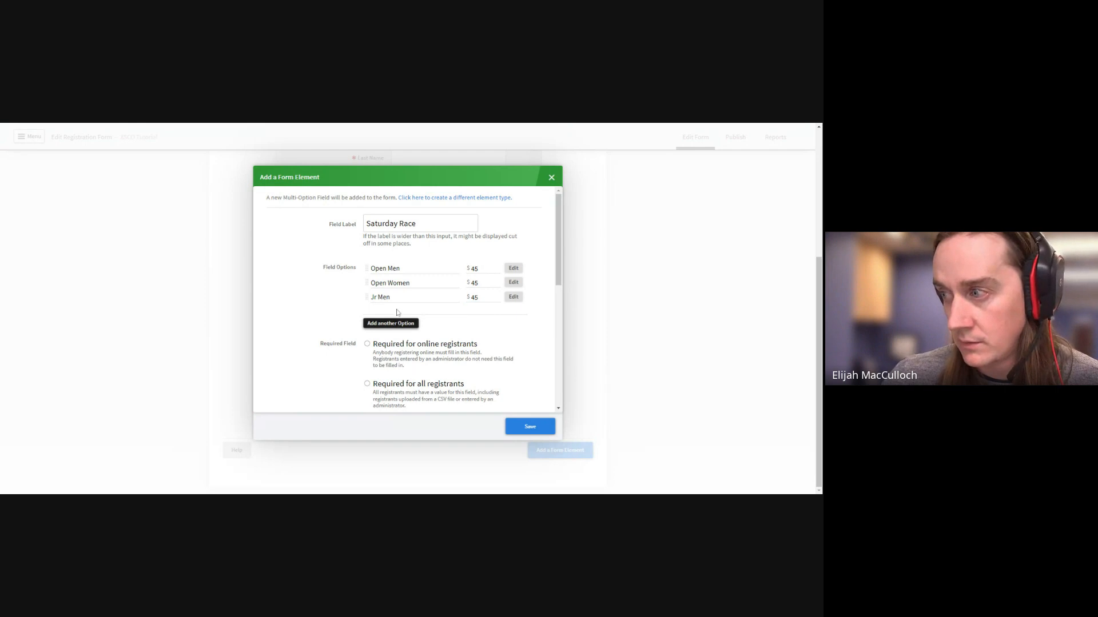
{"action": "left_click", "coordinate": [391, 323]}
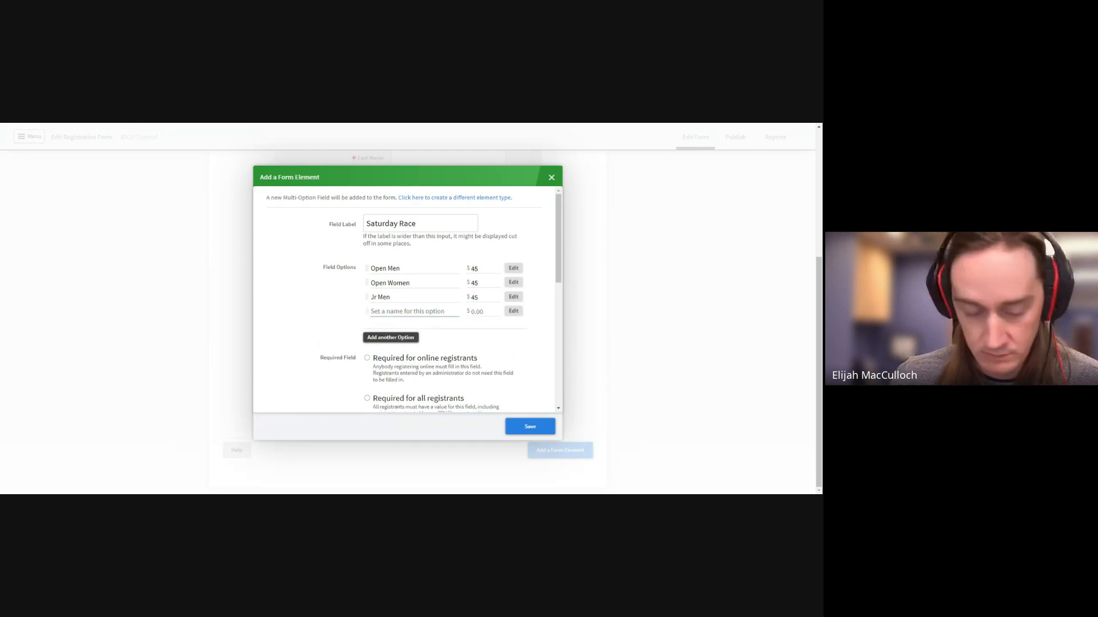
{"action": "type", "text": "Jr Women"}
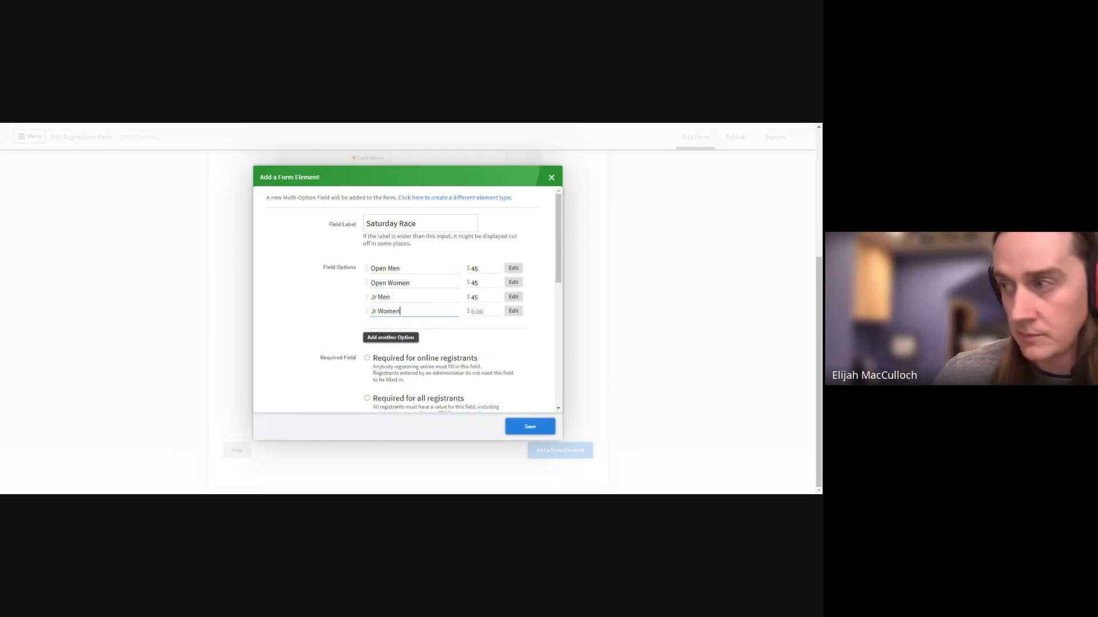
{"action": "left_click", "coordinate": [479, 312]}
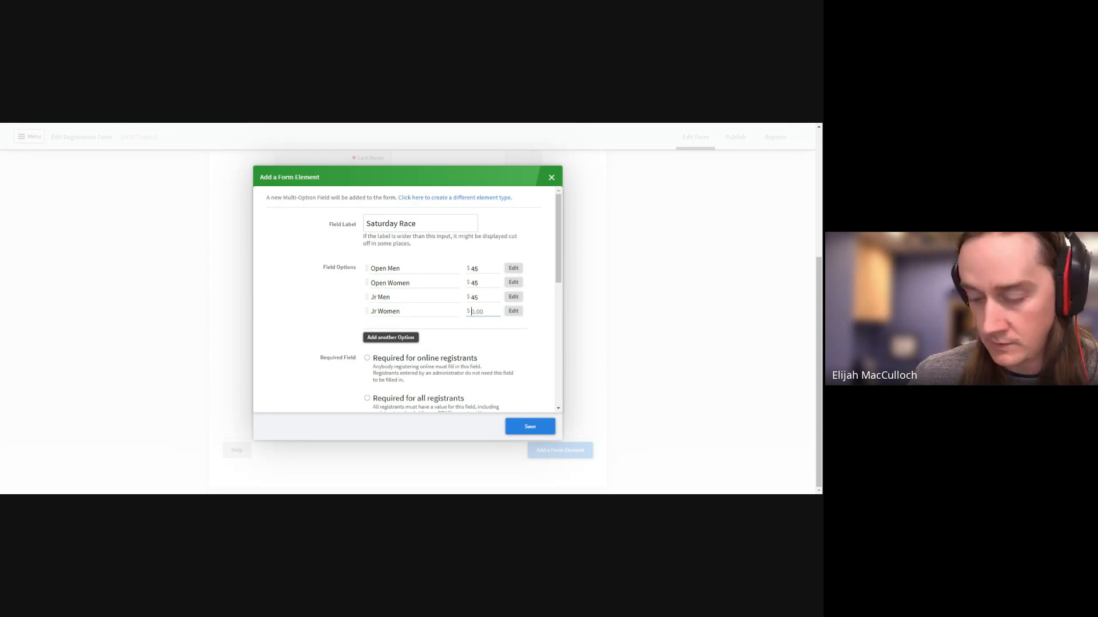
{"action": "type", "text": "45"}
Add the options Youth Men and Youth Women, each priced at $35
{"action": "left_click", "coordinate": [398, 337]}
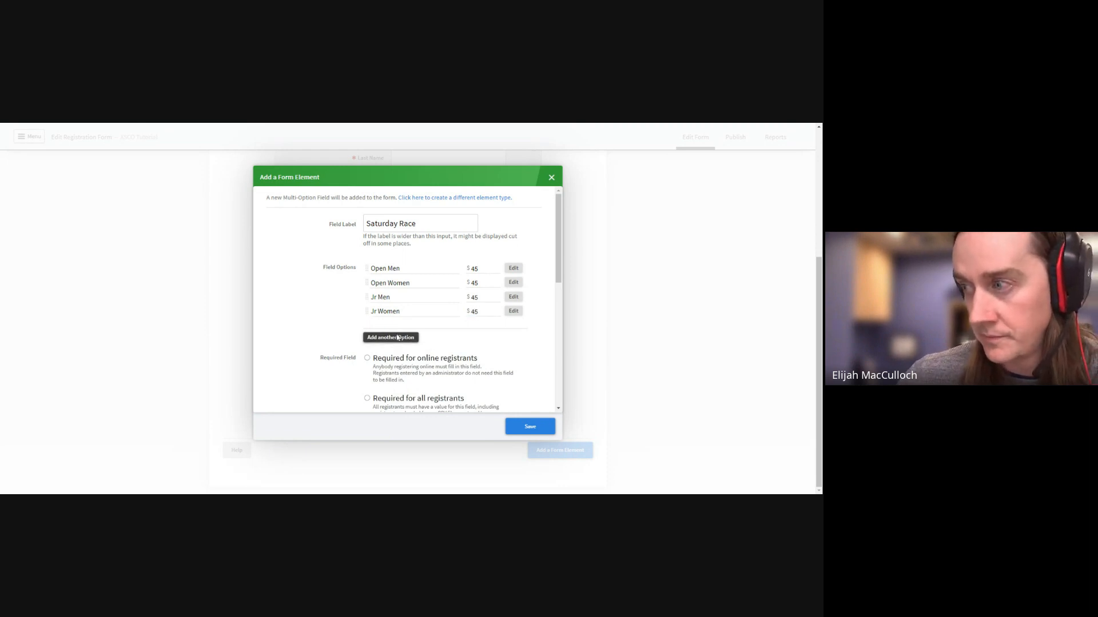
{"action": "type", "text": "Yout"}
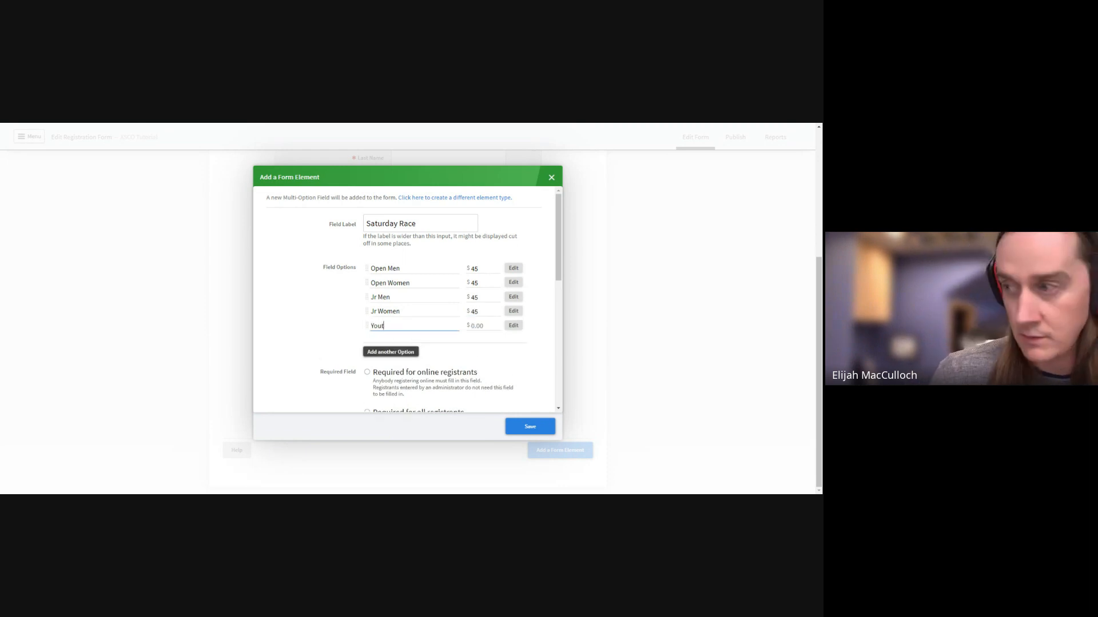
{"action": "type", "text": "h Men"}
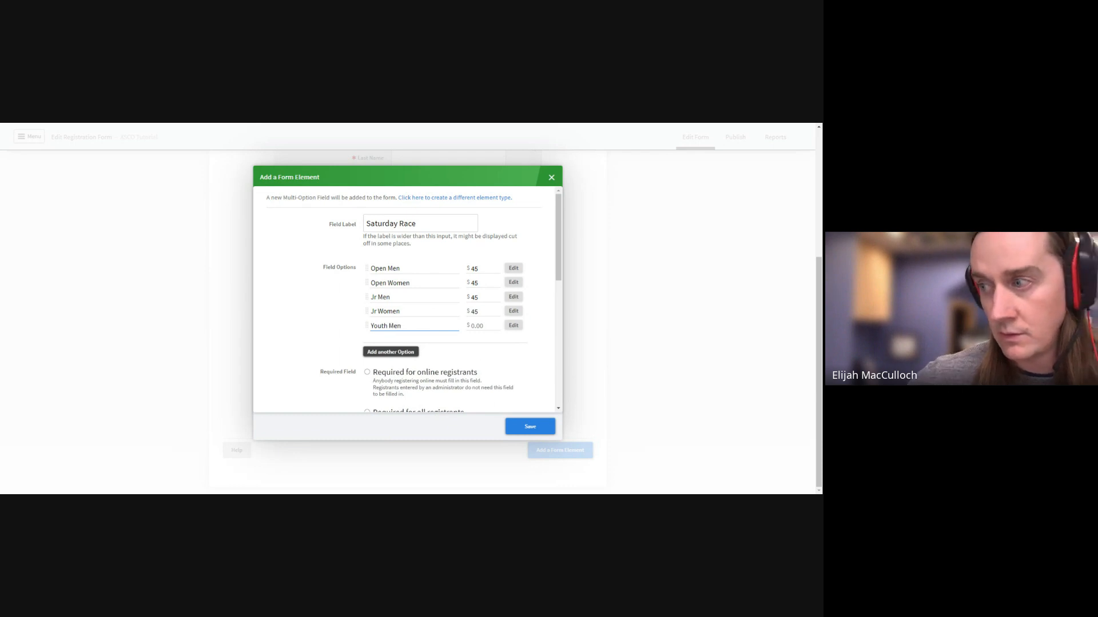
{"action": "left_click", "coordinate": [403, 353]}
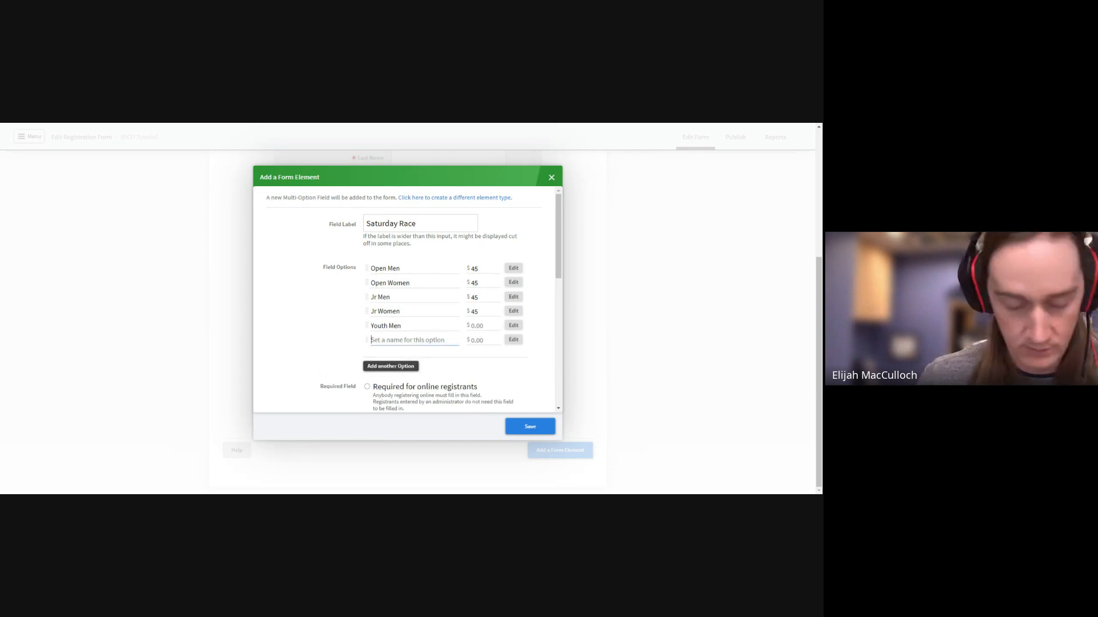
{"action": "type", "text": "YOuth"}
{"action": "key", "text": "BackSpace"}
{"action": "key", "text": "BackSpace"}
{"action": "key", "text": "BackSpace"}
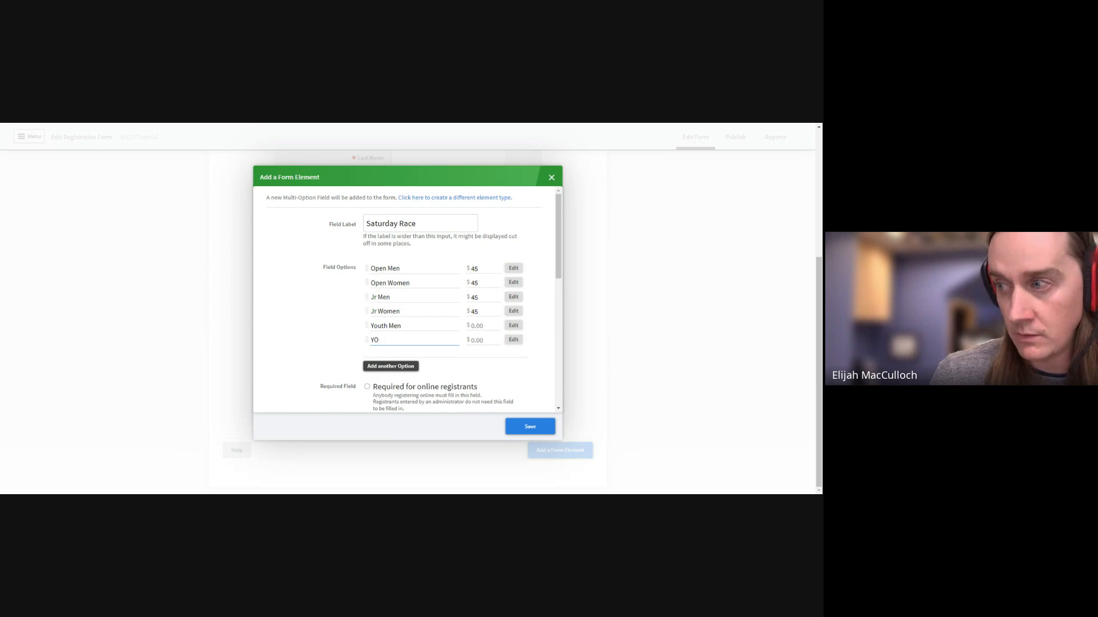
{"action": "type", "text": "uth"}
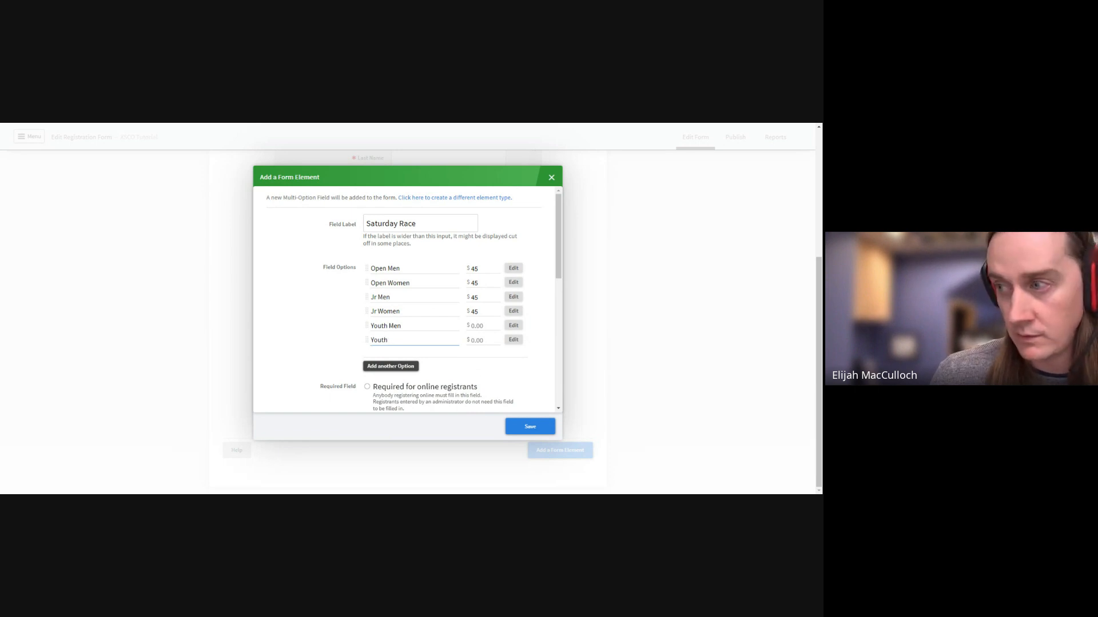
{"action": "type", "text": " Women"}
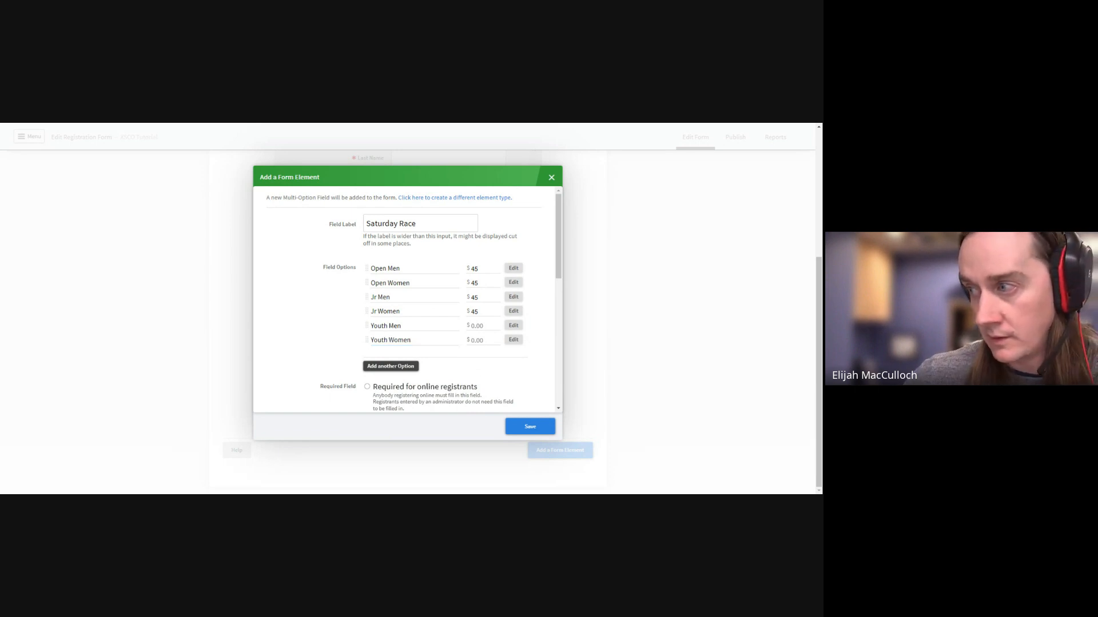
{"action": "left_click", "coordinate": [483, 325]}
{"action": "type", "text": "35"}
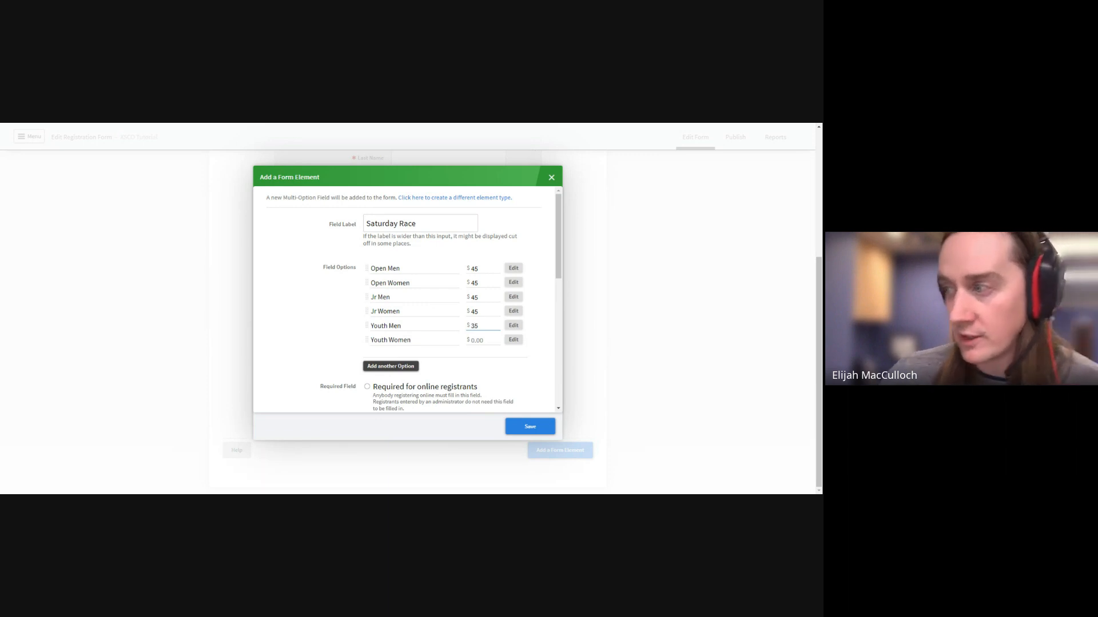
{"action": "left_click", "coordinate": [473, 343]}
{"action": "type", "text": "35"}
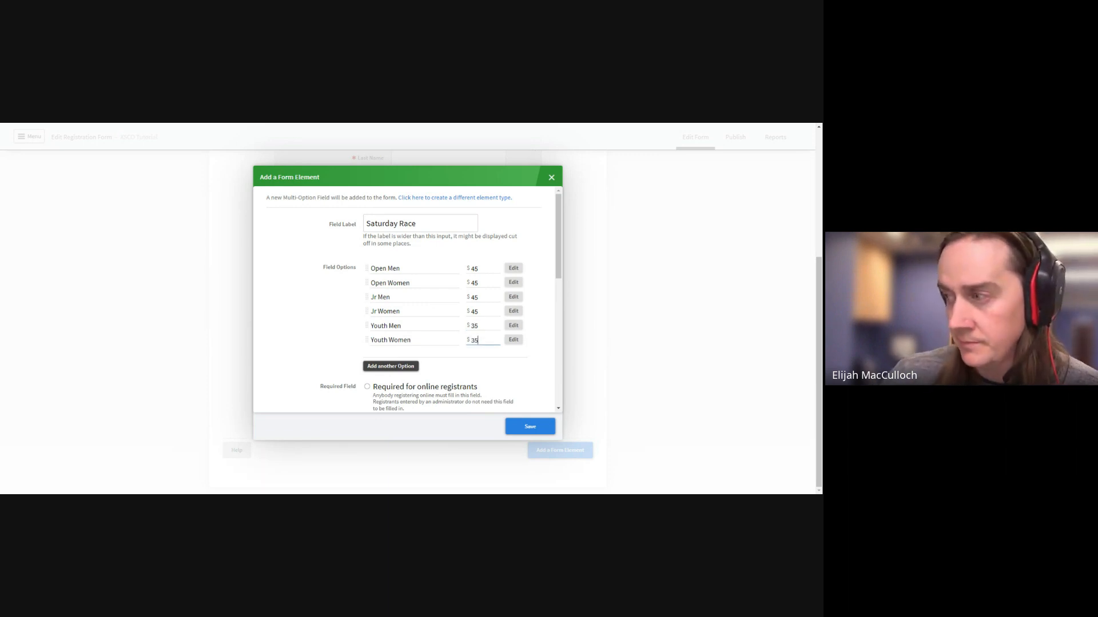
Save the Saturday Race field to the form
{"action": "scroll", "coordinate": [342, 318], "scroll_direction": "down", "scroll_amount": 3}
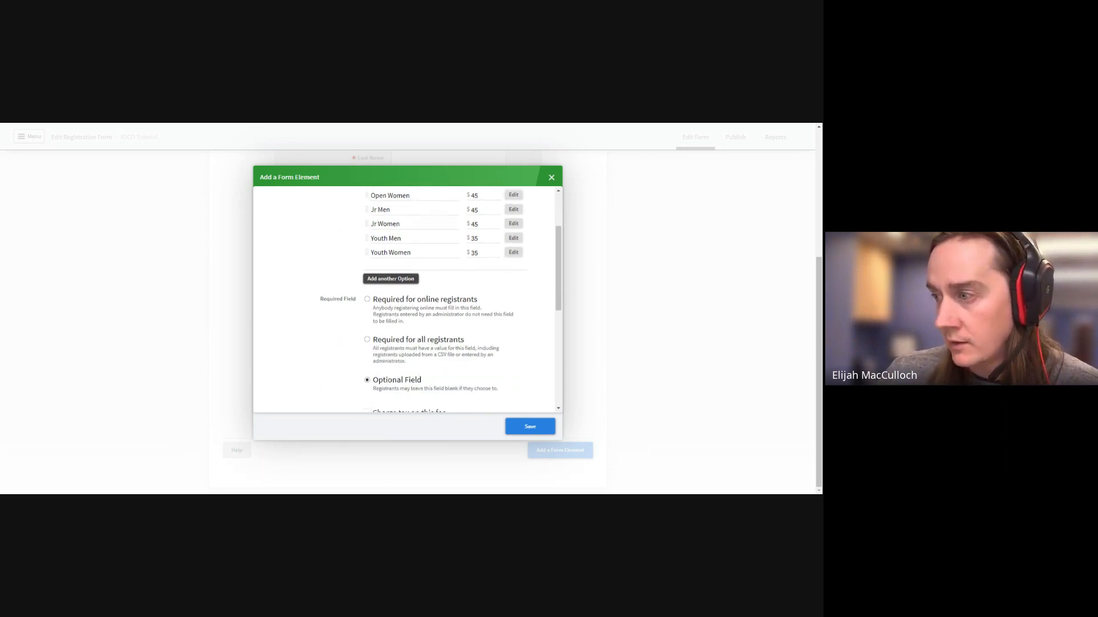
{"action": "scroll", "coordinate": [519, 342], "scroll_direction": "down", "scroll_amount": 4}
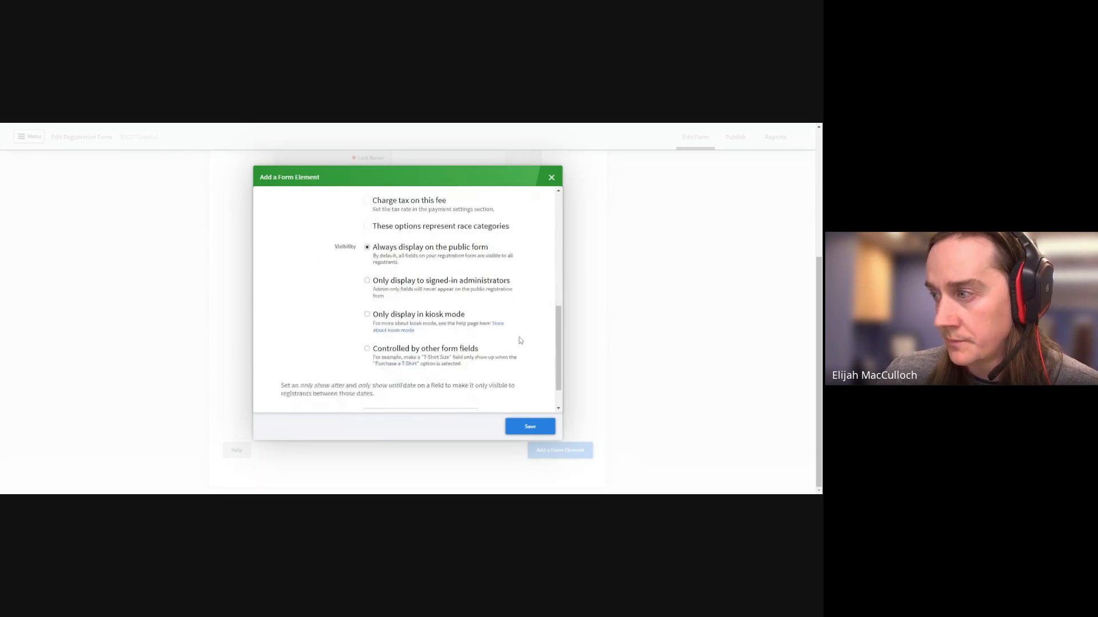
{"action": "scroll", "coordinate": [522, 339], "scroll_direction": "down", "scroll_amount": 1}
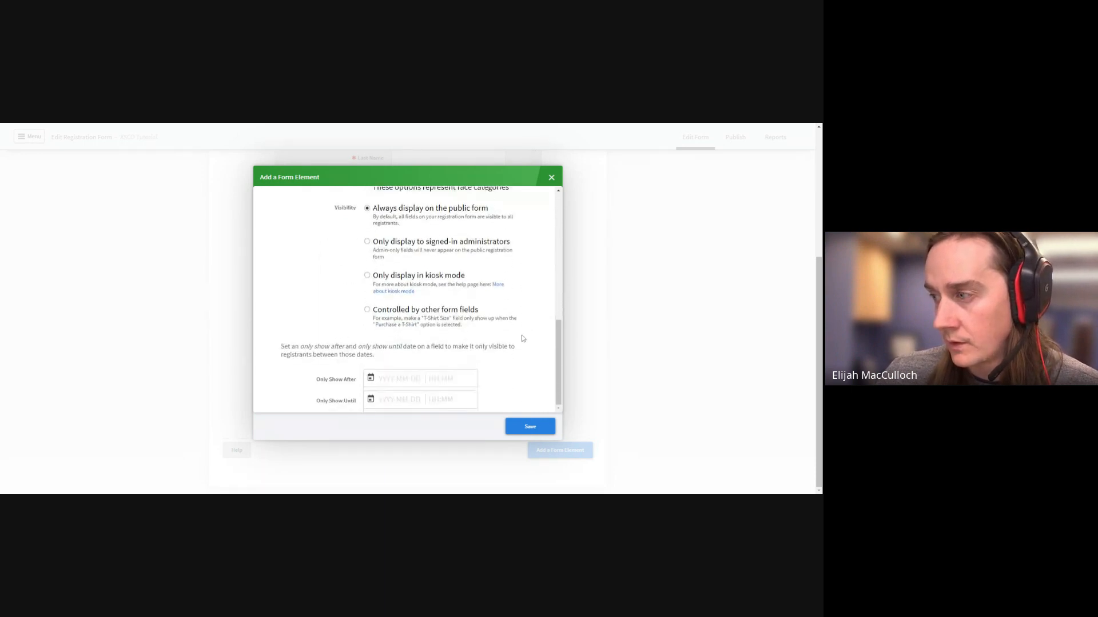
{"action": "left_click", "coordinate": [523, 426]}
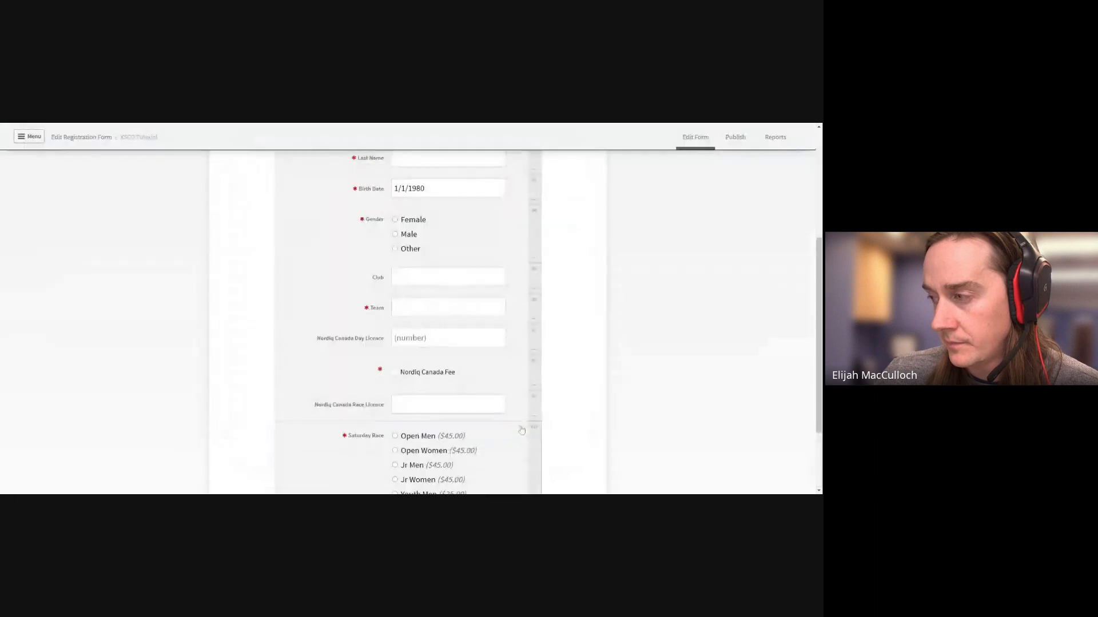
{"action": "scroll", "coordinate": [563, 388], "scroll_direction": "down", "scroll_amount": 2}
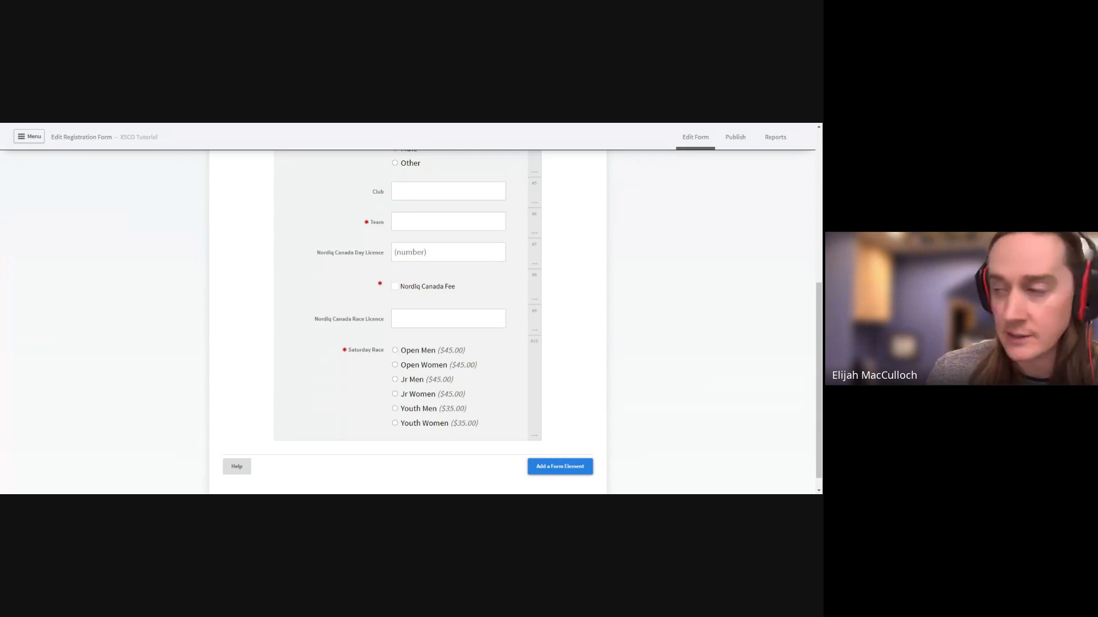
Begin a checkbox field labelled 'Sunday Race', then close the dialog without saving it
{"action": "left_click", "coordinate": [558, 468]}
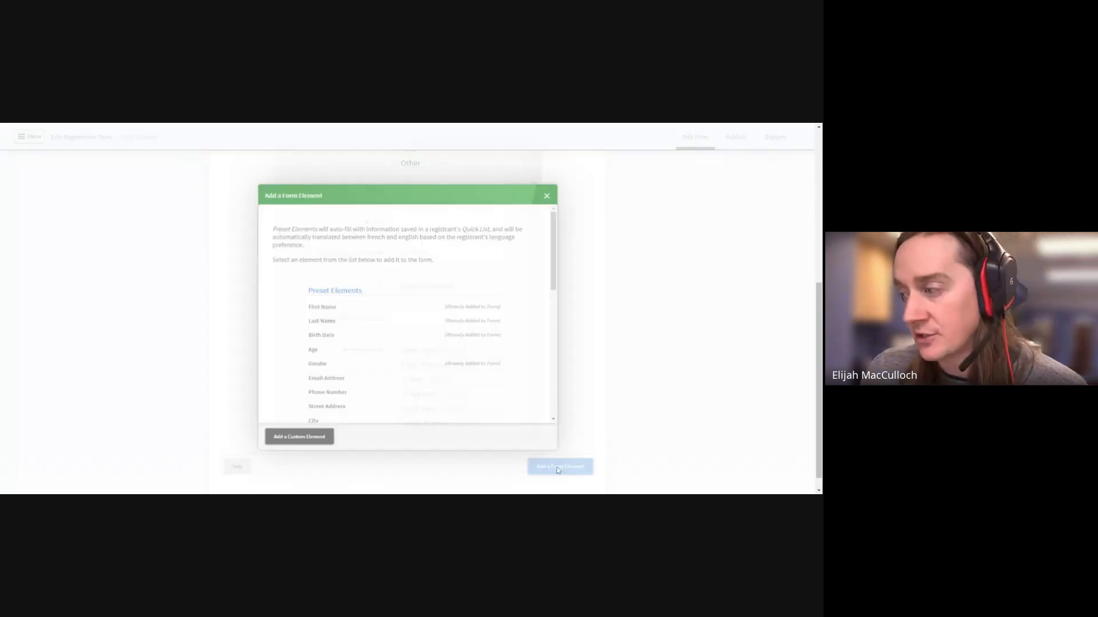
{"action": "left_click", "coordinate": [296, 426]}
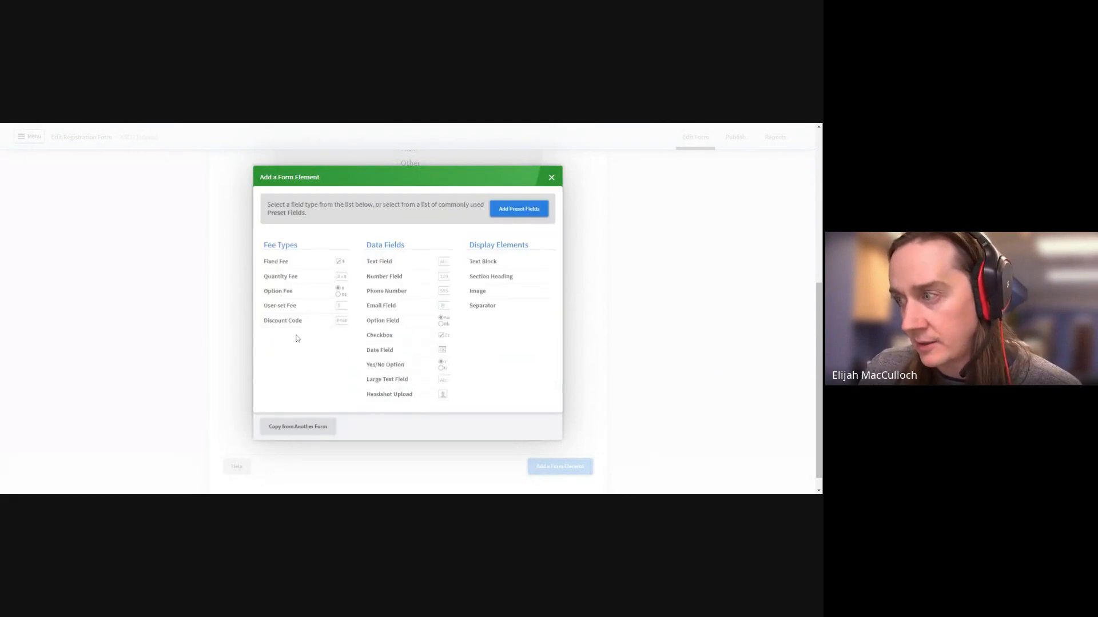
{"action": "left_click", "coordinate": [410, 339]}
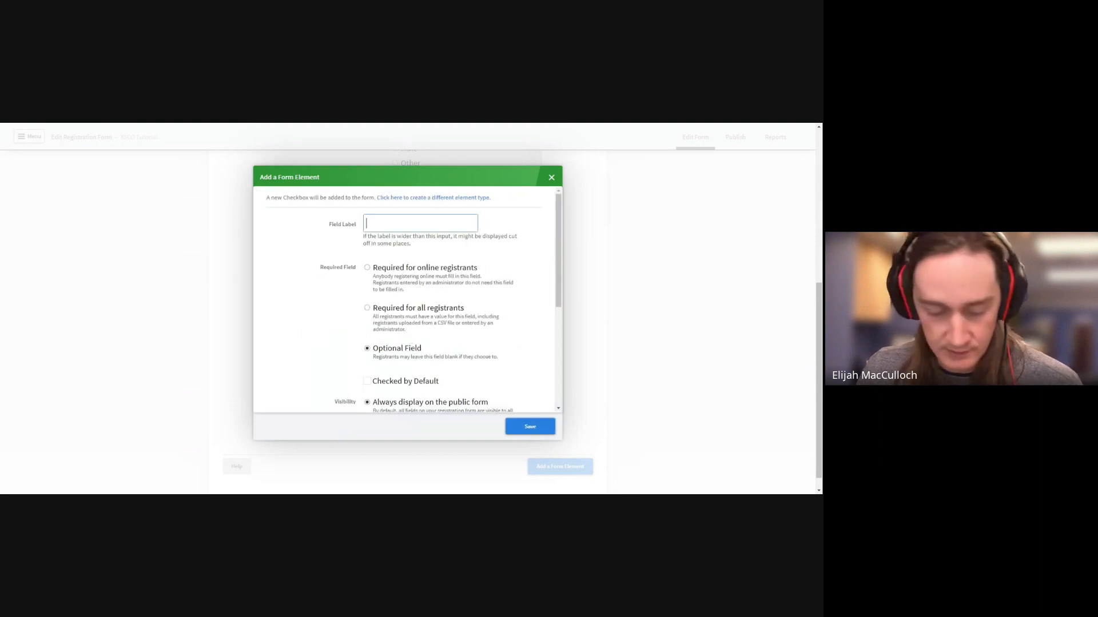
{"action": "type", "text": "Satu"}
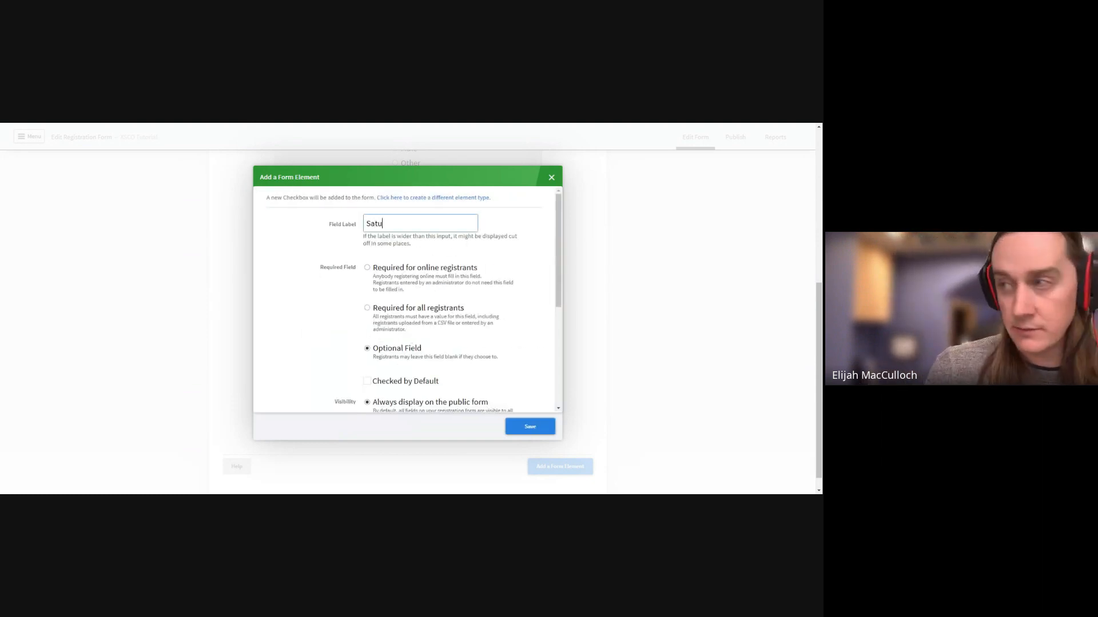
{"action": "type", "text": "Unday"}
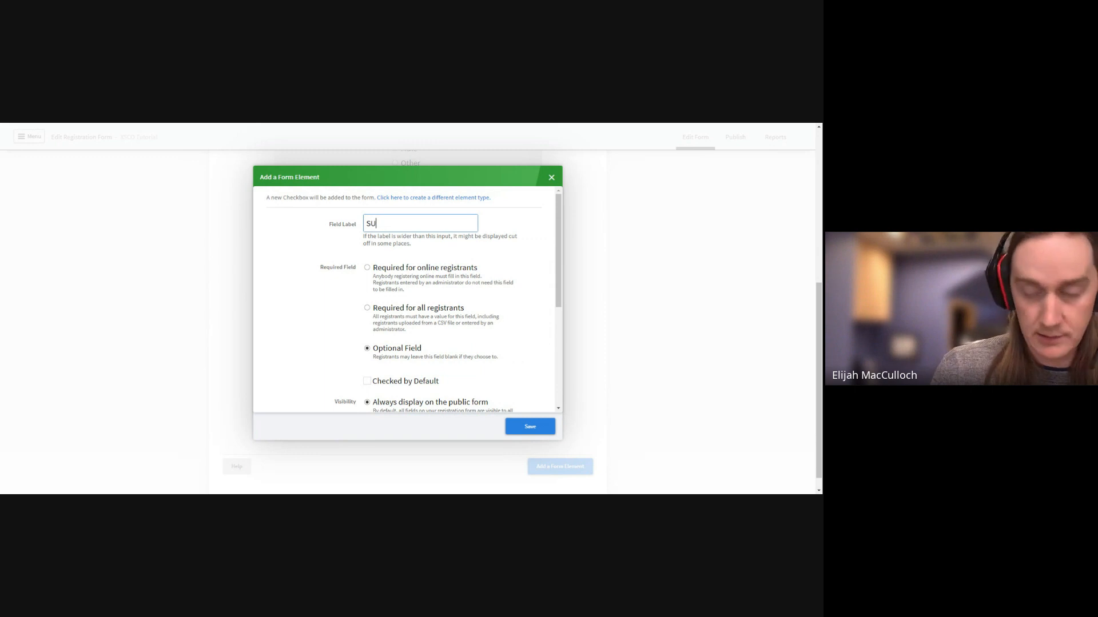
{"action": "key", "text": "BackSpace"}
{"action": "key", "text": "BackSpace"}
{"action": "key", "text": "BackSpace"}
{"action": "key", "text": "BackSpace"}
{"action": "key", "text": "BackSpace"}
{"action": "key", "text": "BackSpace"}
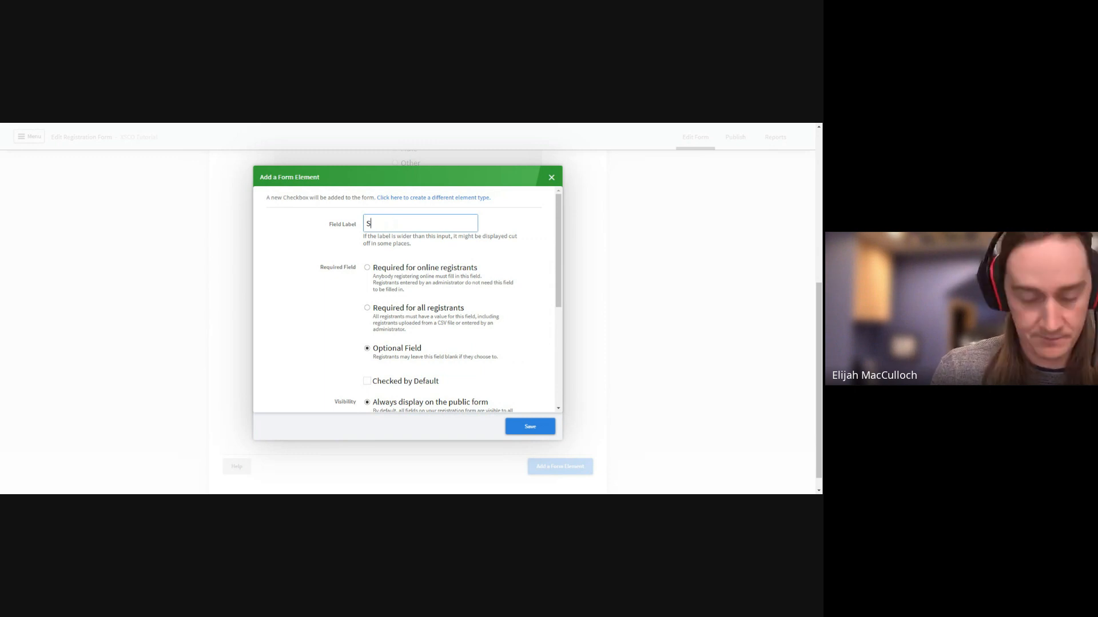
{"action": "type", "text": "u"}
{"action": "type", "text": "nds"}
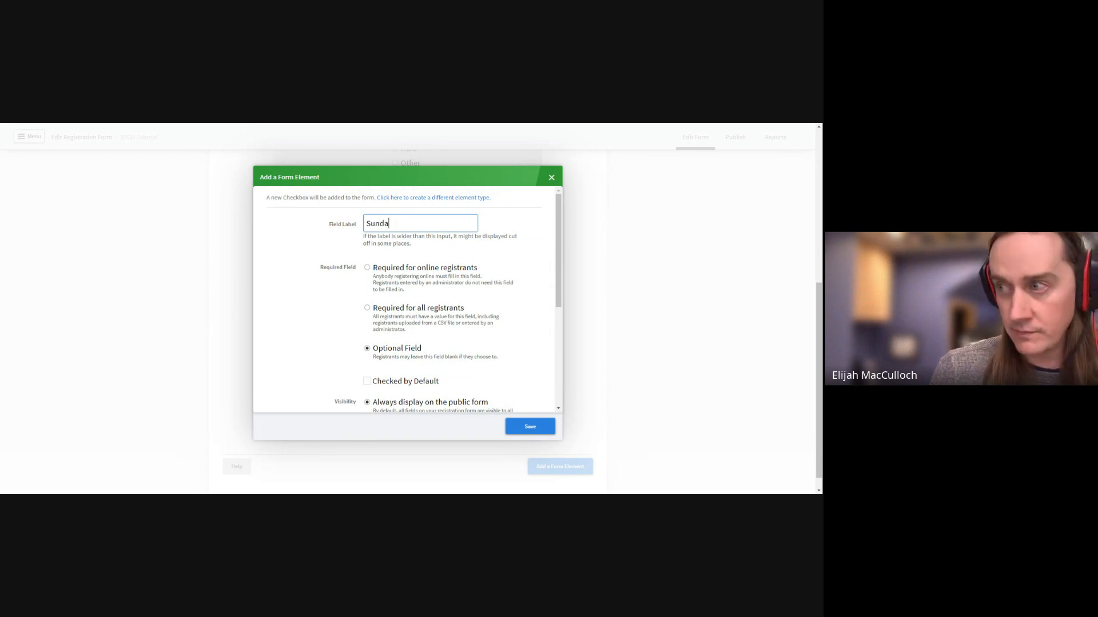
{"action": "type", "text": "y Race"}
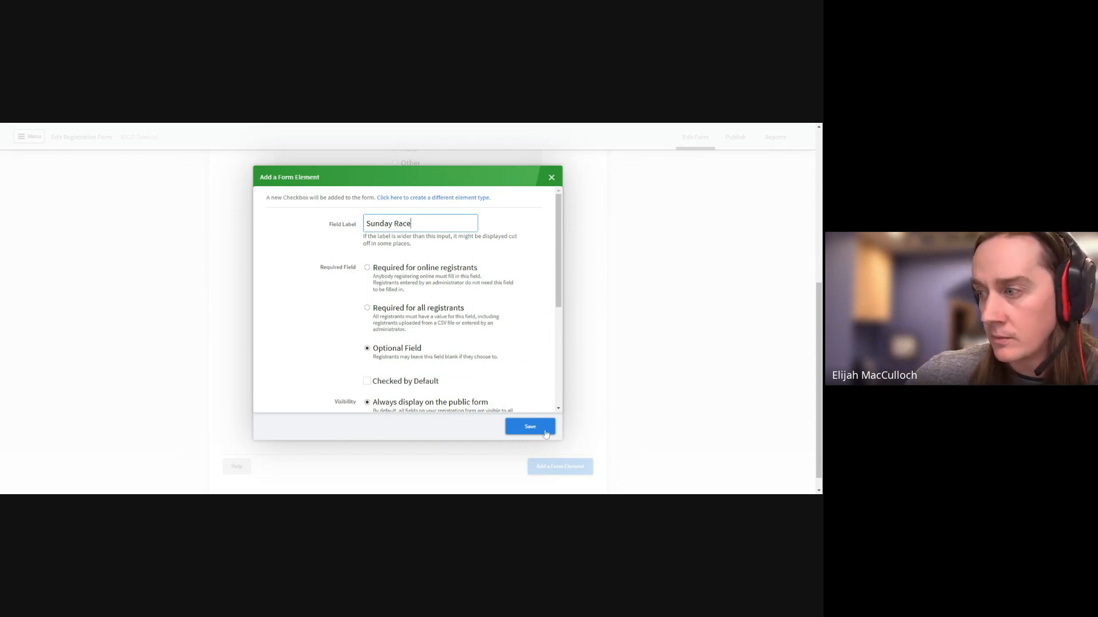
{"action": "scroll", "coordinate": [514, 315], "scroll_direction": "down", "scroll_amount": 5}
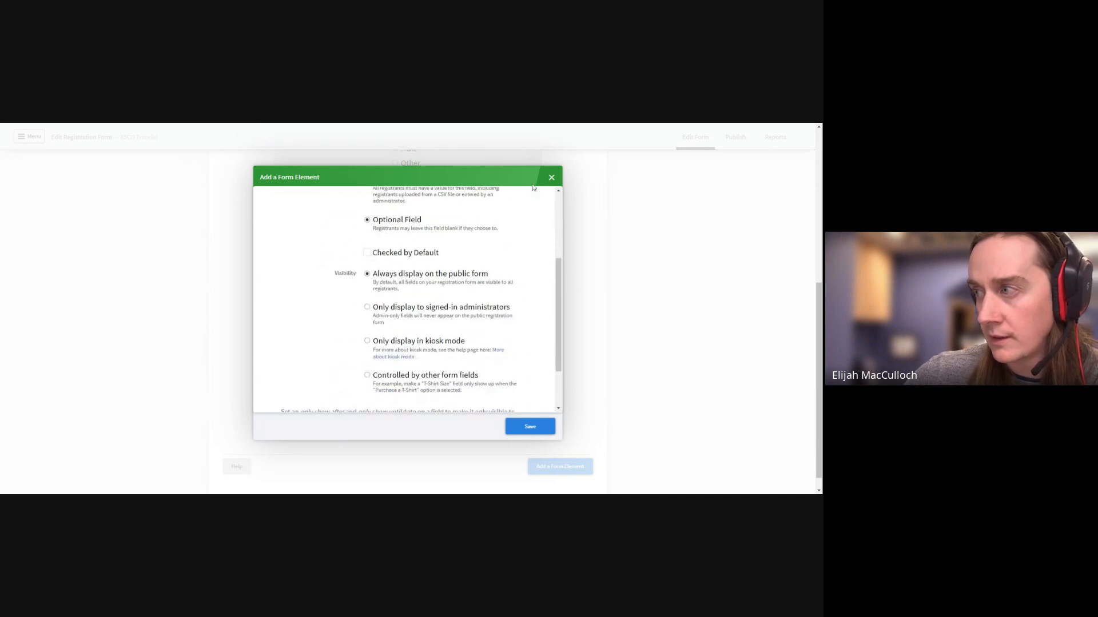
{"action": "left_click", "coordinate": [551, 177]}
Create a fixed fee field labelled 'Sunday Race' priced at $45.00
{"action": "left_click", "coordinate": [559, 466]}
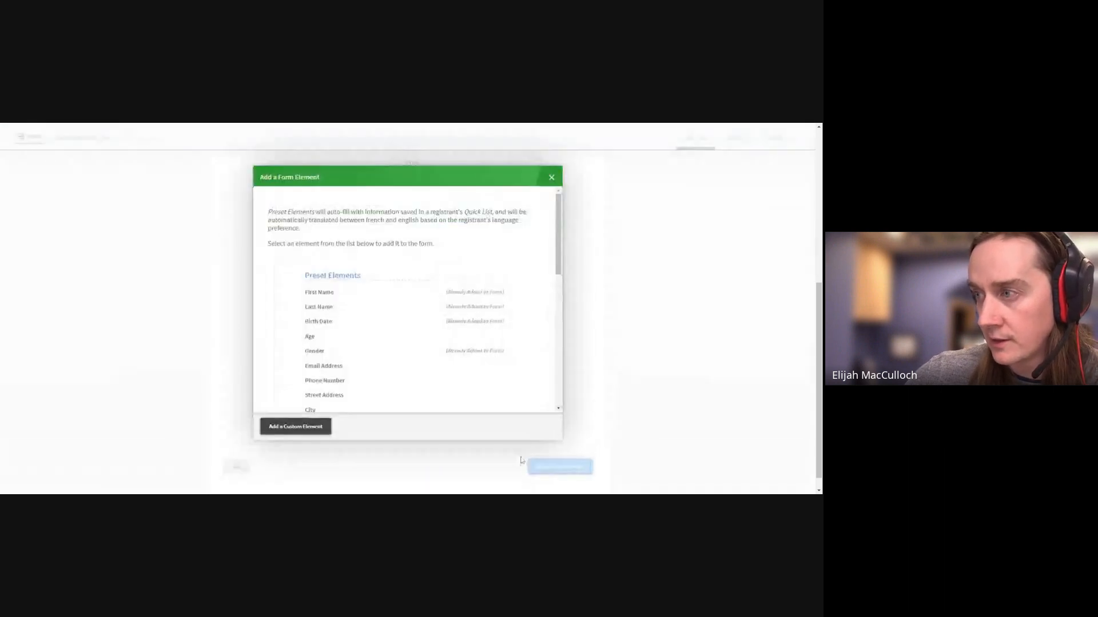
{"action": "left_click", "coordinate": [294, 424]}
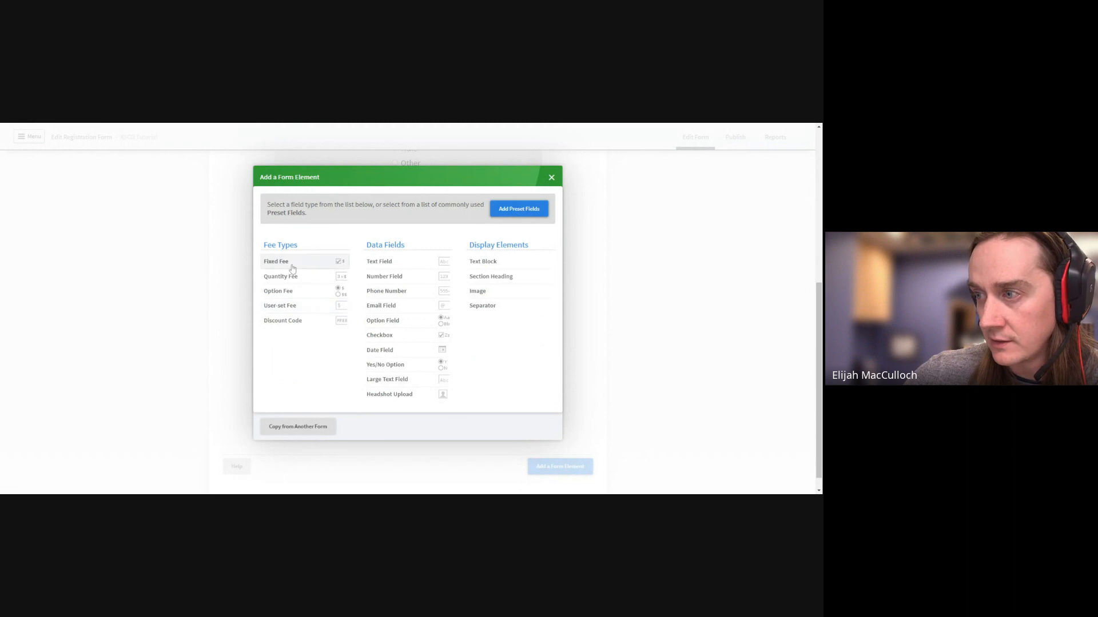
{"action": "left_click", "coordinate": [292, 269]}
{"action": "left_click", "coordinate": [421, 223]}
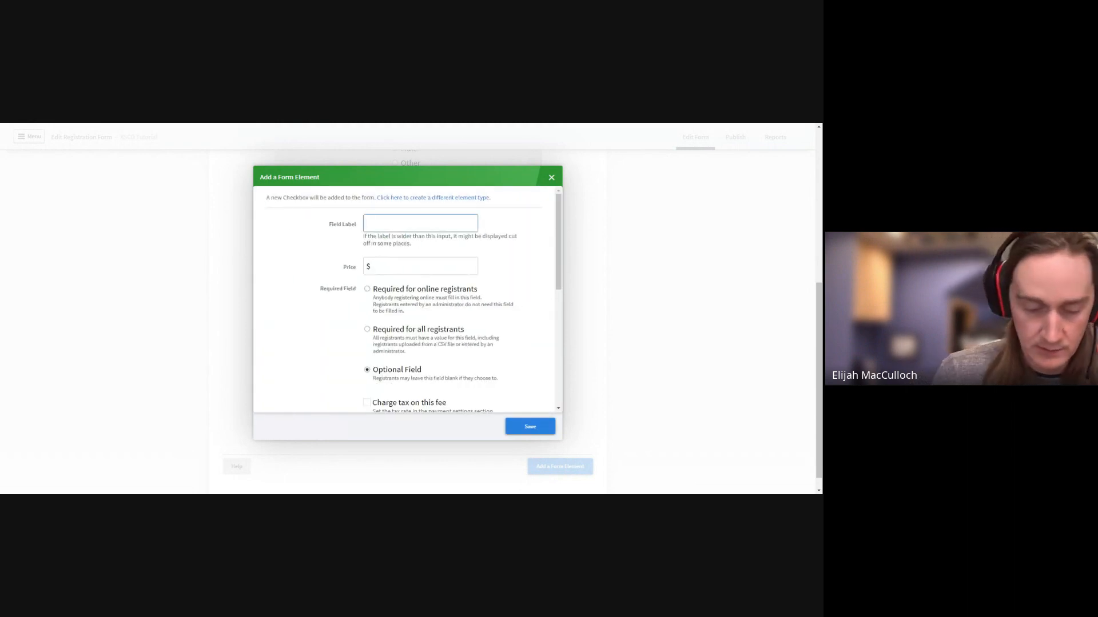
{"action": "type", "text": "Sunday Race"}
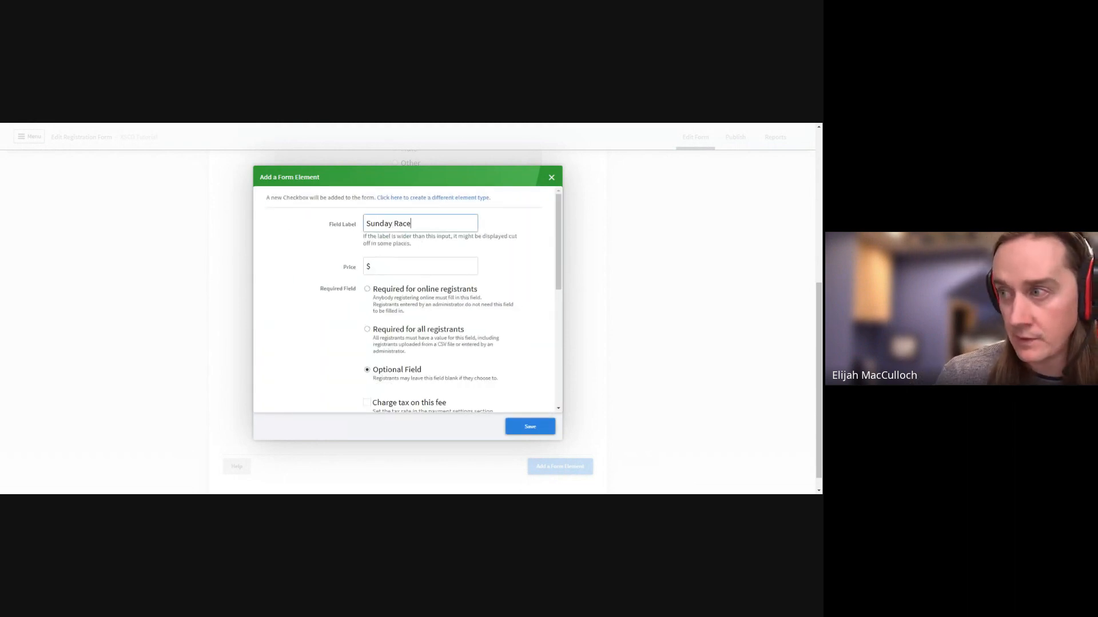
{"action": "left_click", "coordinate": [420, 267]}
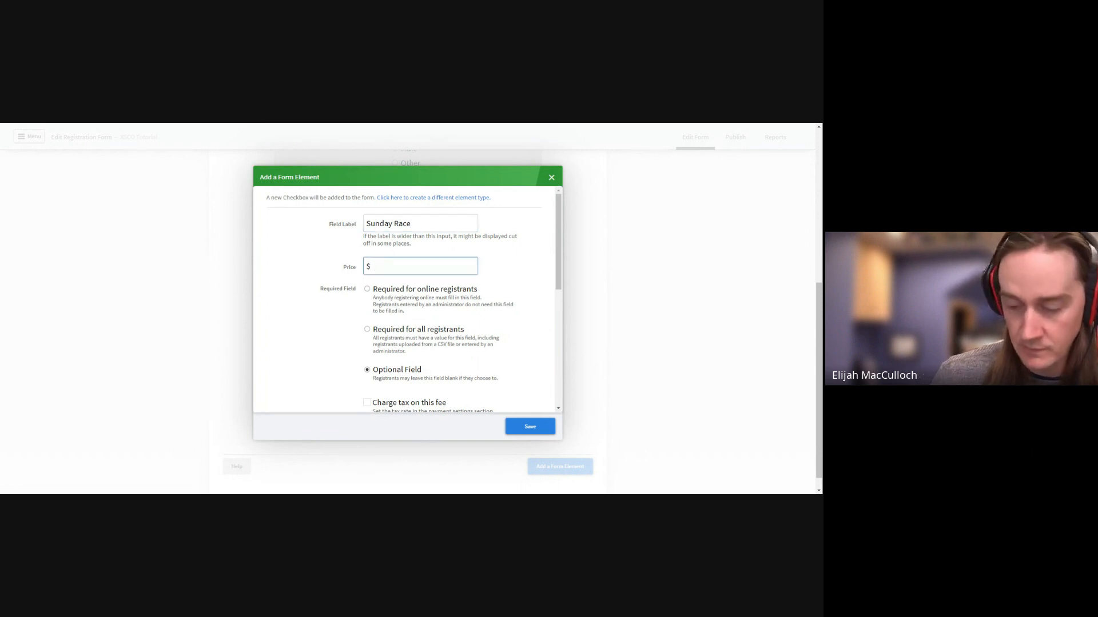
{"action": "type", "text": "45"}
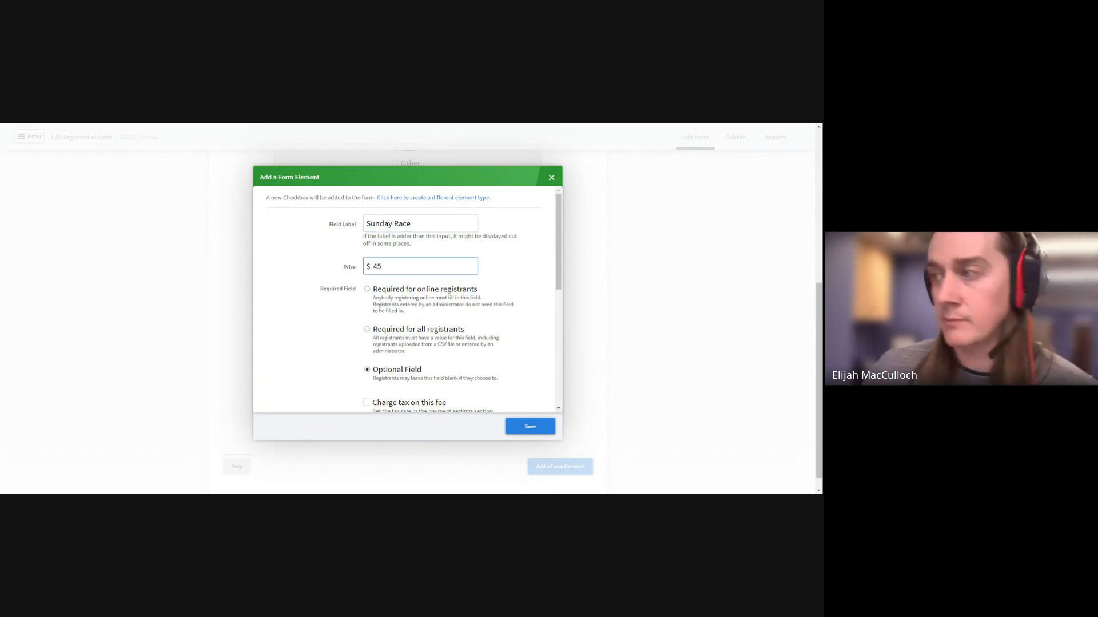
{"action": "left_click", "coordinate": [356, 308]}
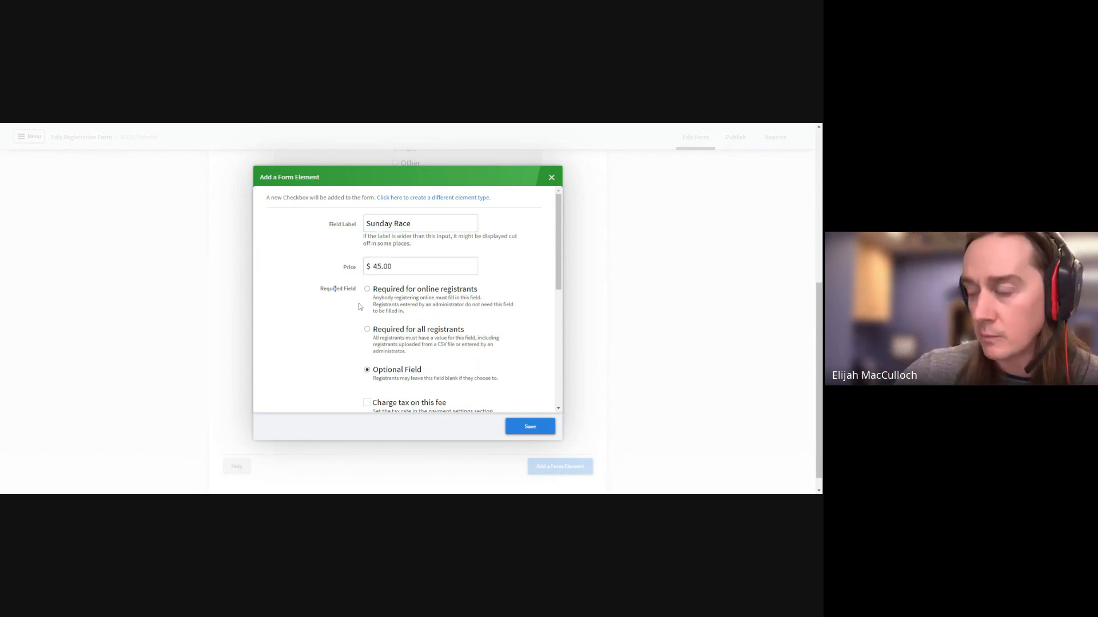
Charge tax on the Sunday Race fee and save it to the form
{"action": "scroll", "coordinate": [331, 339], "scroll_direction": "down", "scroll_amount": 3}
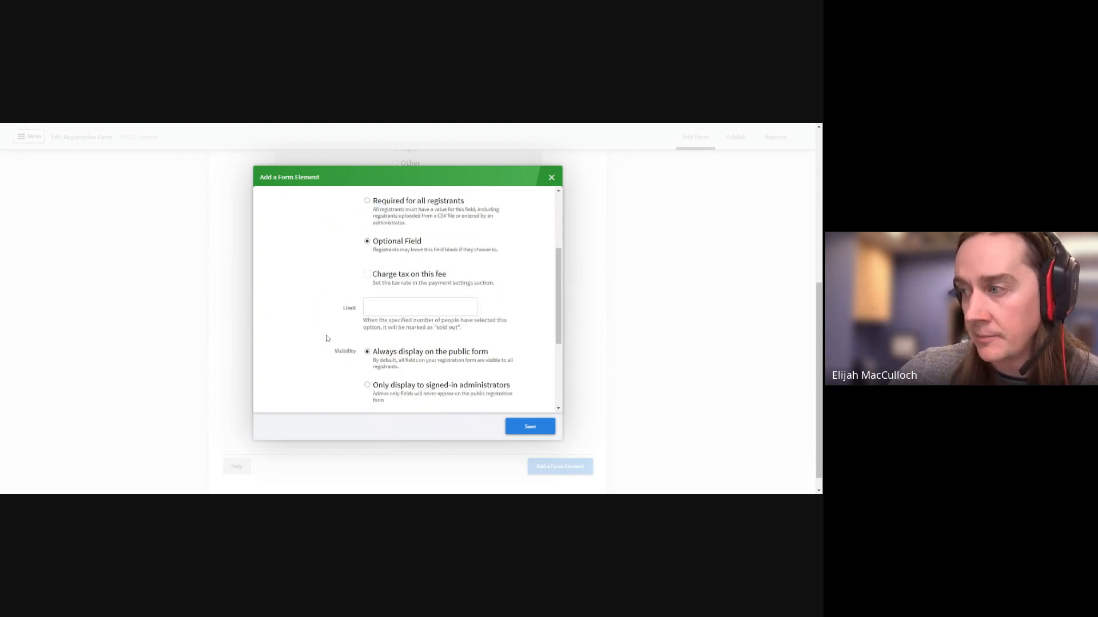
{"action": "left_click", "coordinate": [367, 275]}
{"action": "scroll", "coordinate": [320, 297], "scroll_direction": "up", "scroll_amount": 1}
{"action": "scroll", "coordinate": [322, 299], "scroll_direction": "down", "scroll_amount": 1}
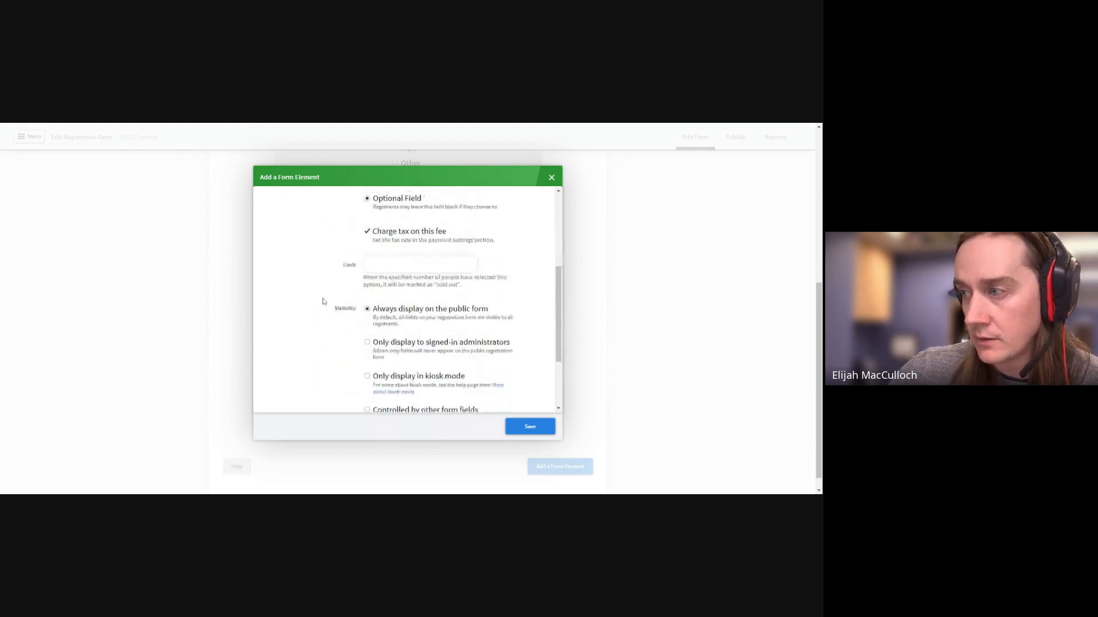
{"action": "scroll", "coordinate": [329, 308], "scroll_direction": "down", "scroll_amount": 2}
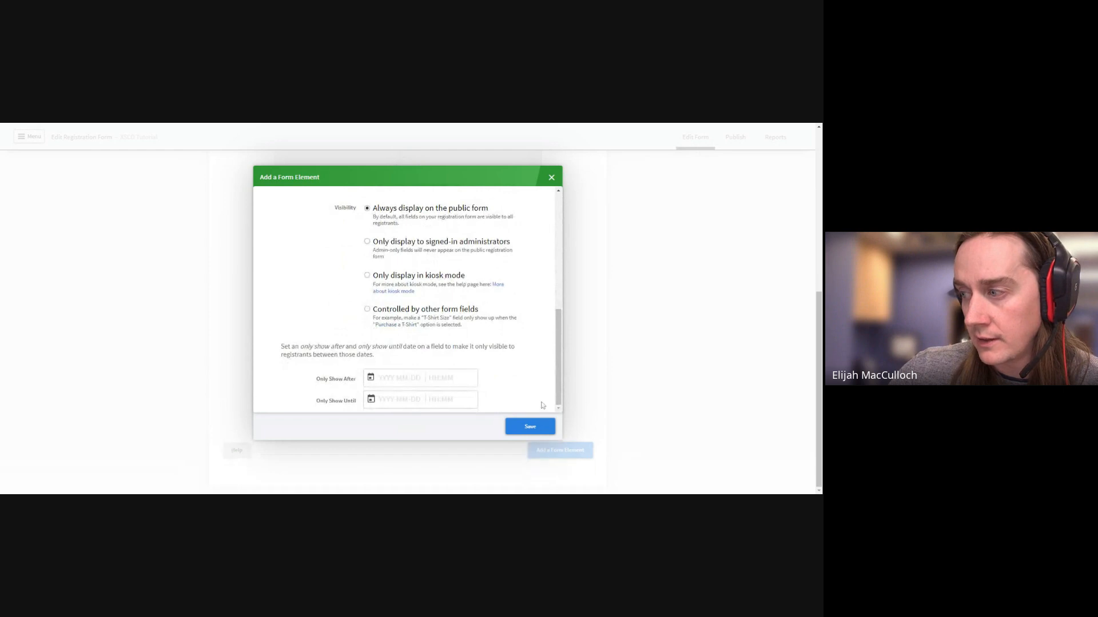
{"action": "left_click", "coordinate": [530, 426]}
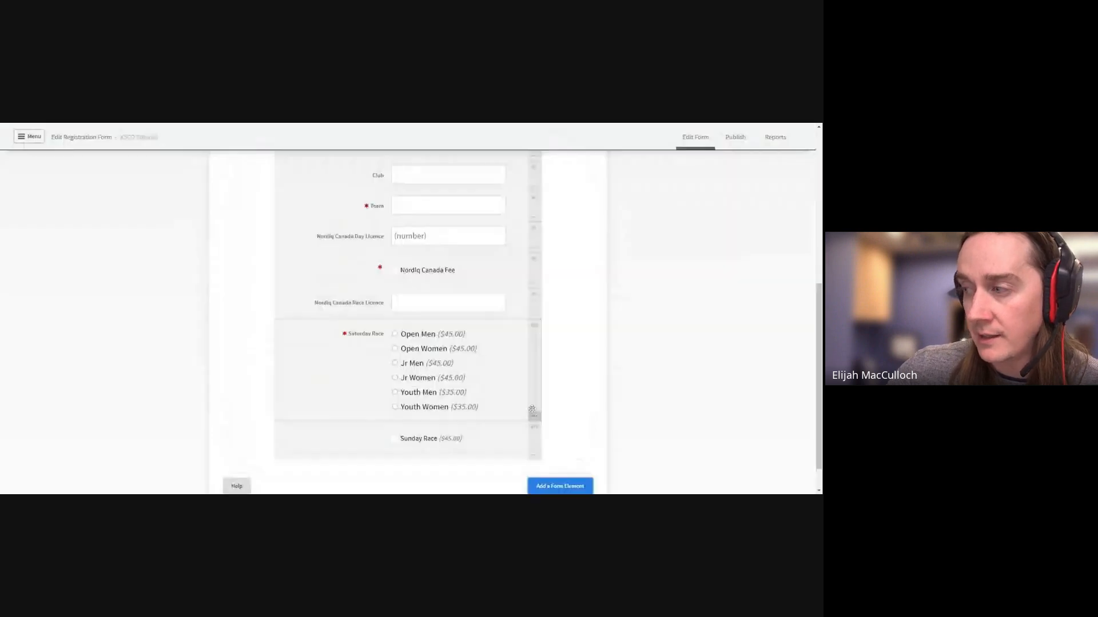
Create an option field labelled 'Sunday Race Category' and move to its first option name
{"action": "left_click", "coordinate": [565, 450]}
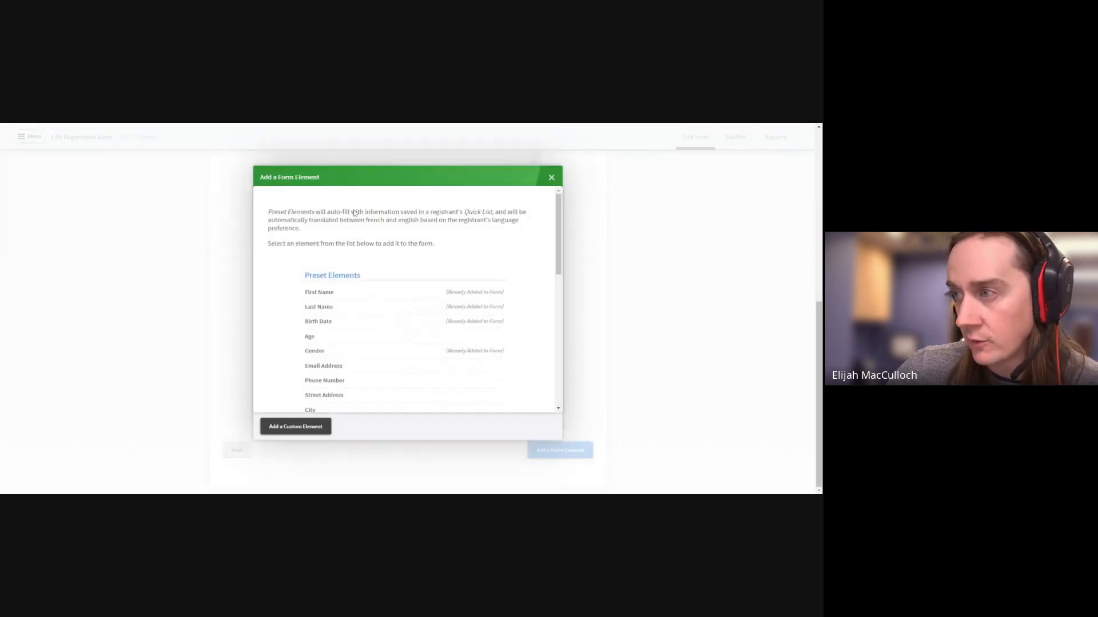
{"action": "left_click", "coordinate": [296, 426]}
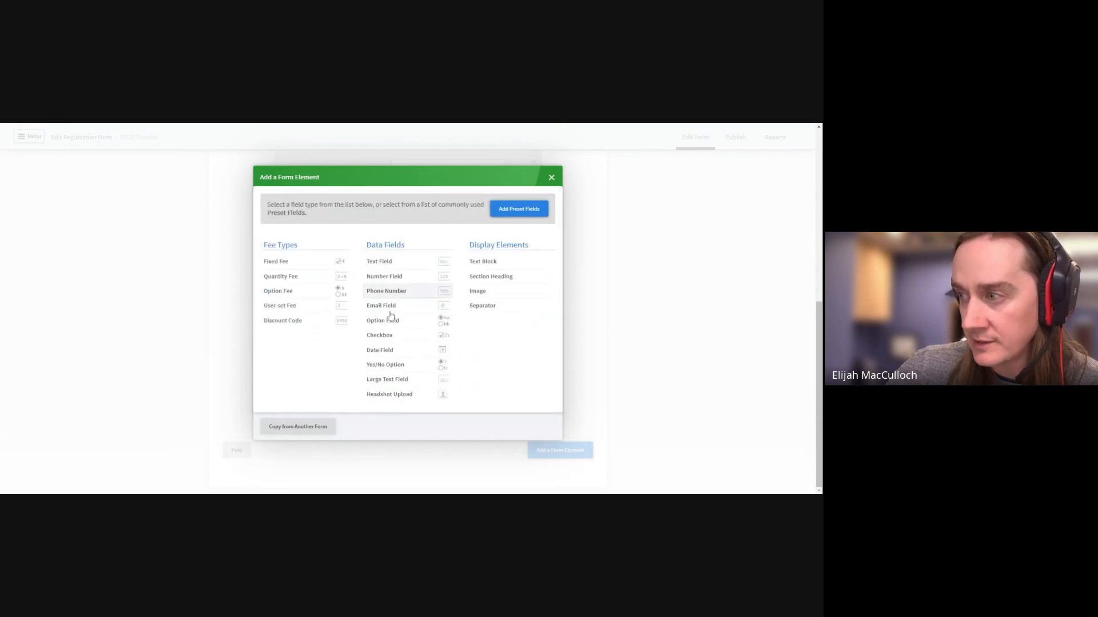
{"action": "left_click", "coordinate": [409, 325]}
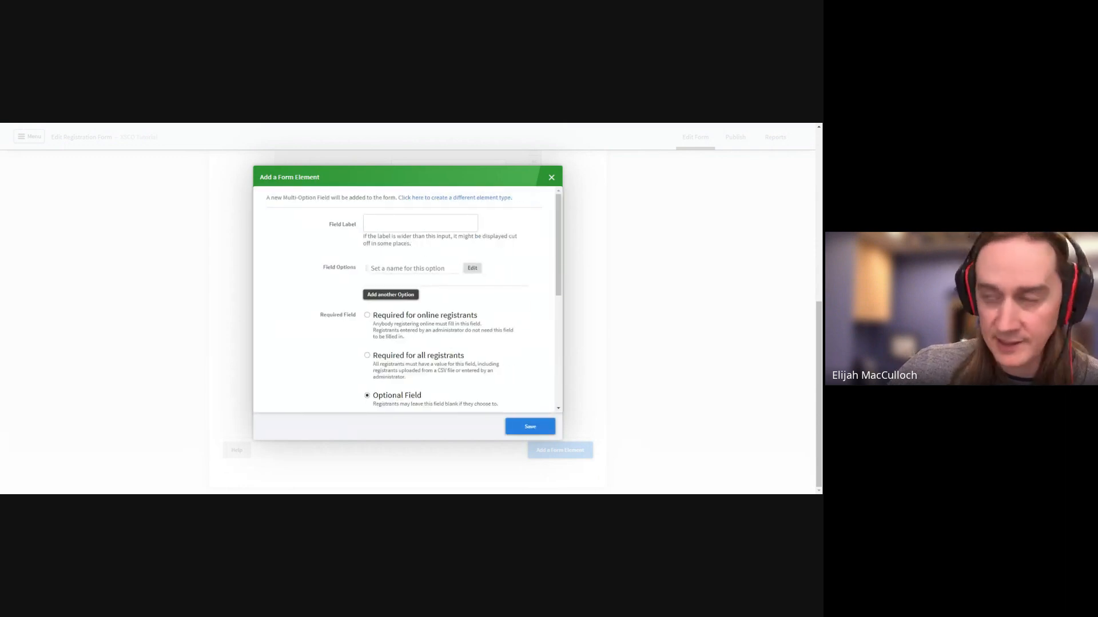
{"action": "left_click", "coordinate": [420, 223]}
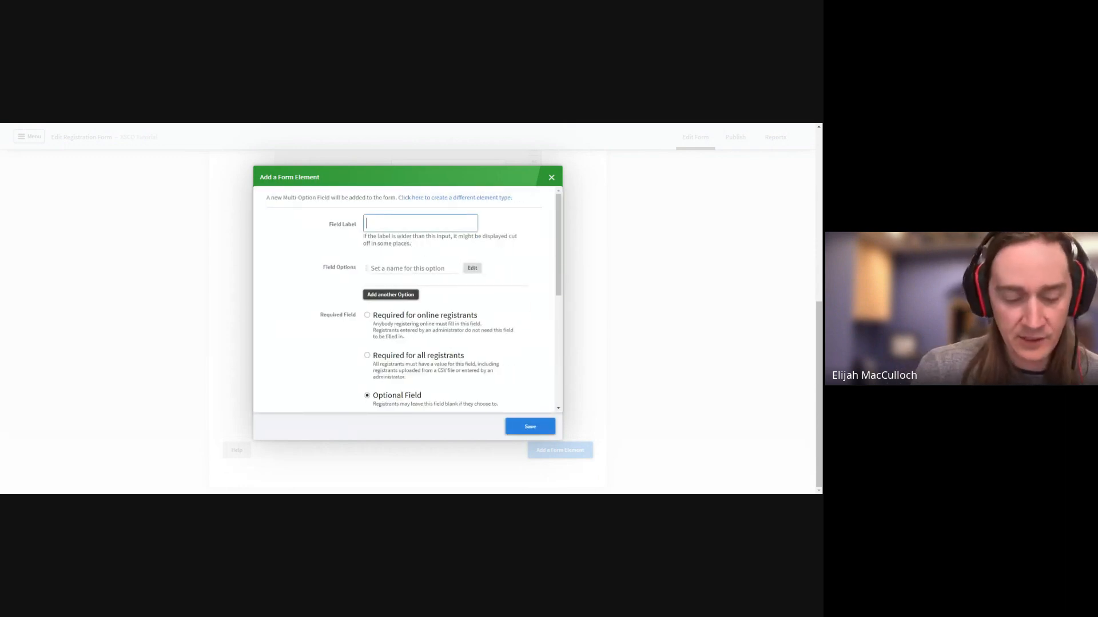
{"action": "type", "text": "Sun"}
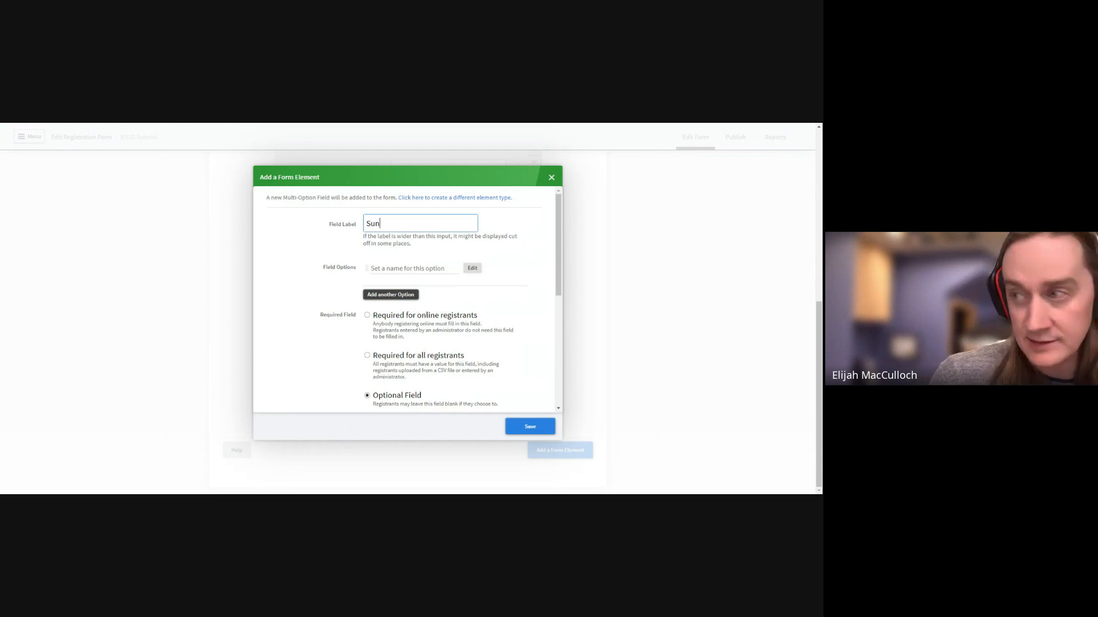
{"action": "type", "text": "day Race cA"}
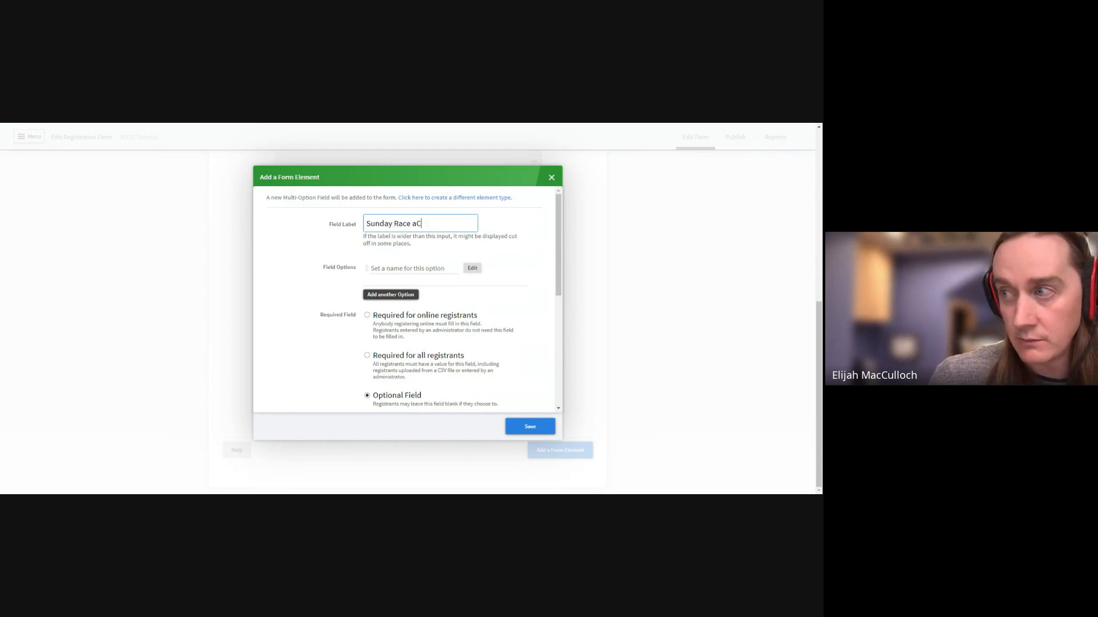
{"action": "key", "text": "BackSpace"}
{"action": "key", "text": "BackSpace"}
{"action": "type", "text": "Cat"}
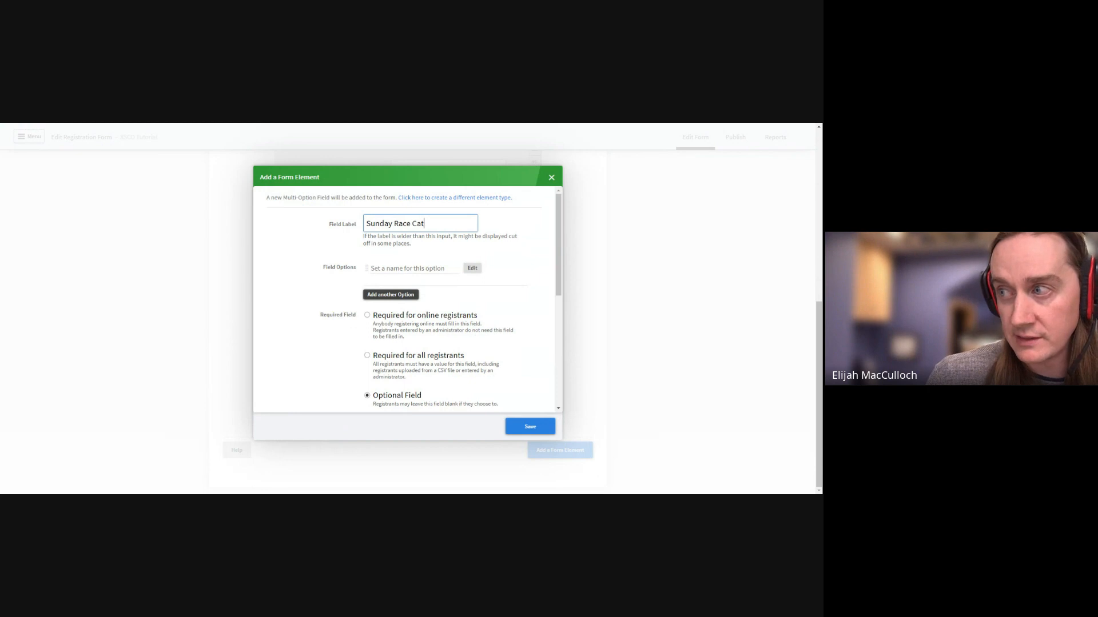
{"action": "type", "text": "egory"}
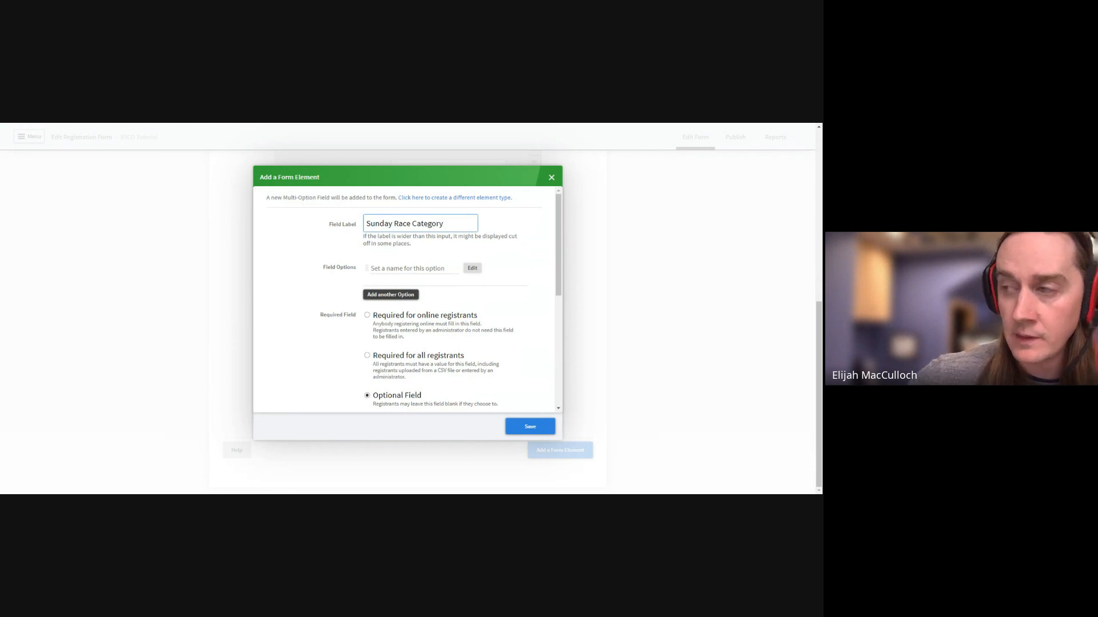
{"action": "left_click", "coordinate": [389, 268]}
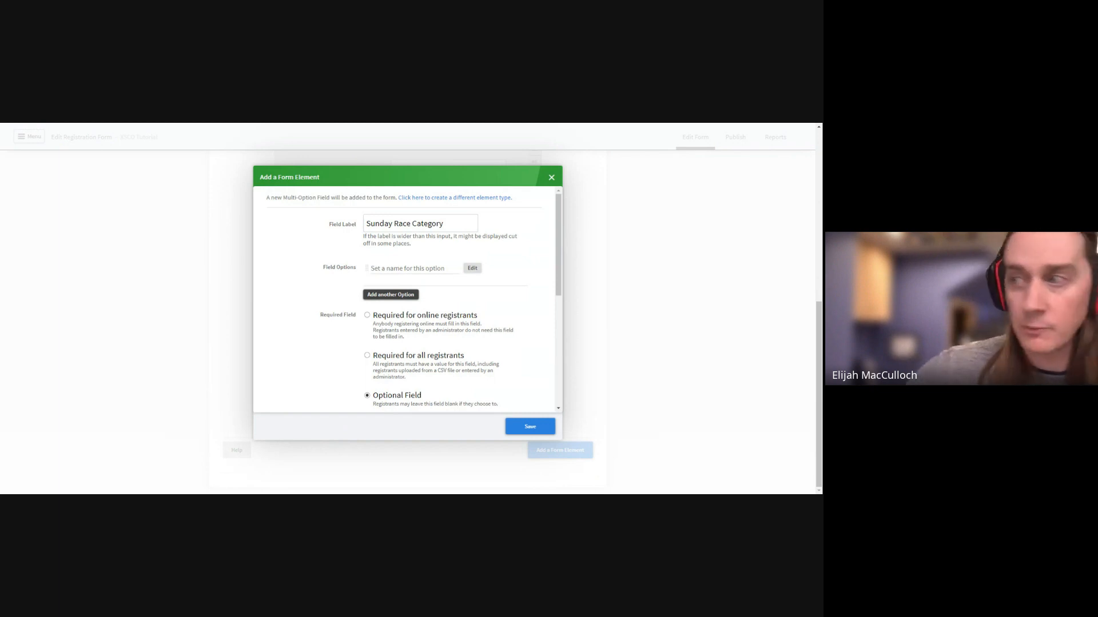
{"action": "left_click", "coordinate": [401, 268]}
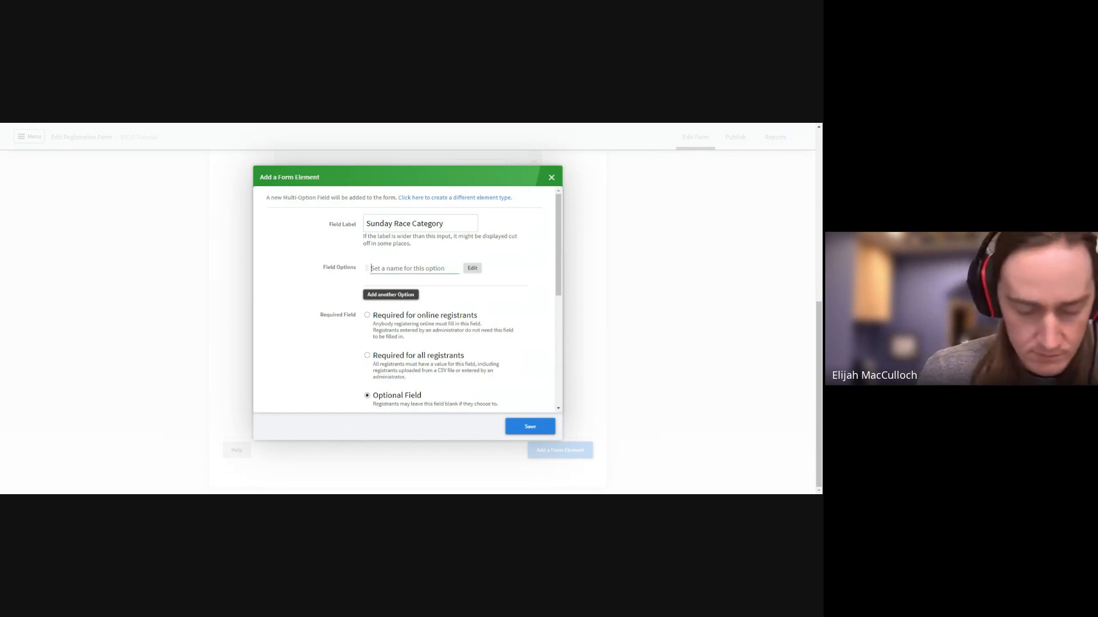
Enter the options Open Men, Open Women, Jr Men, Jr Women, U21 Men and U21 Women
{"action": "type", "text": "Open Men"}
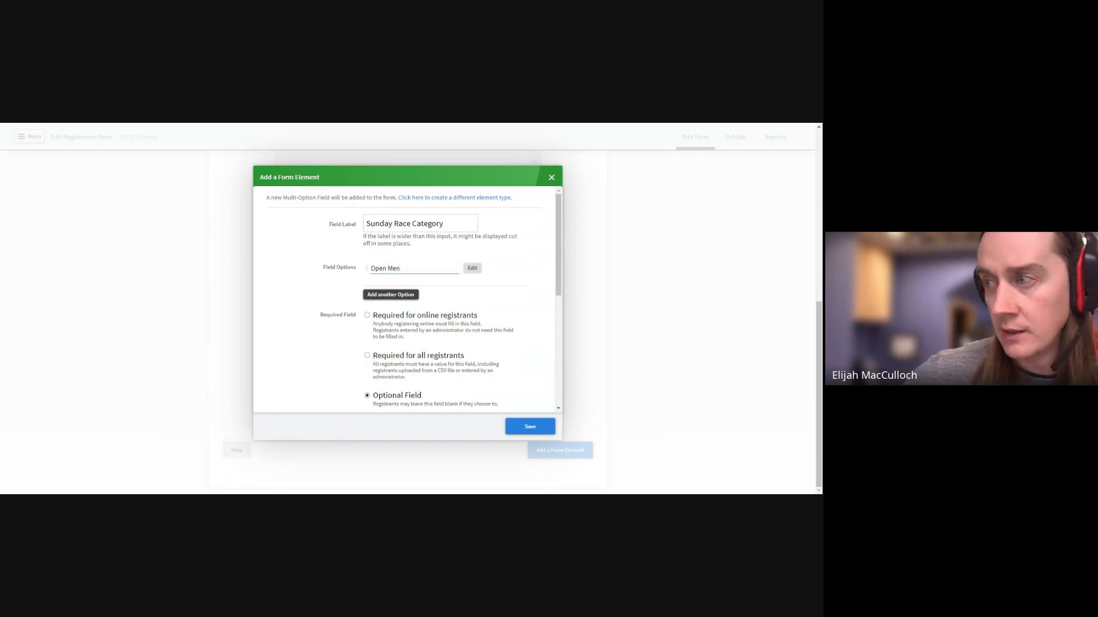
{"action": "left_click", "coordinate": [390, 294]}
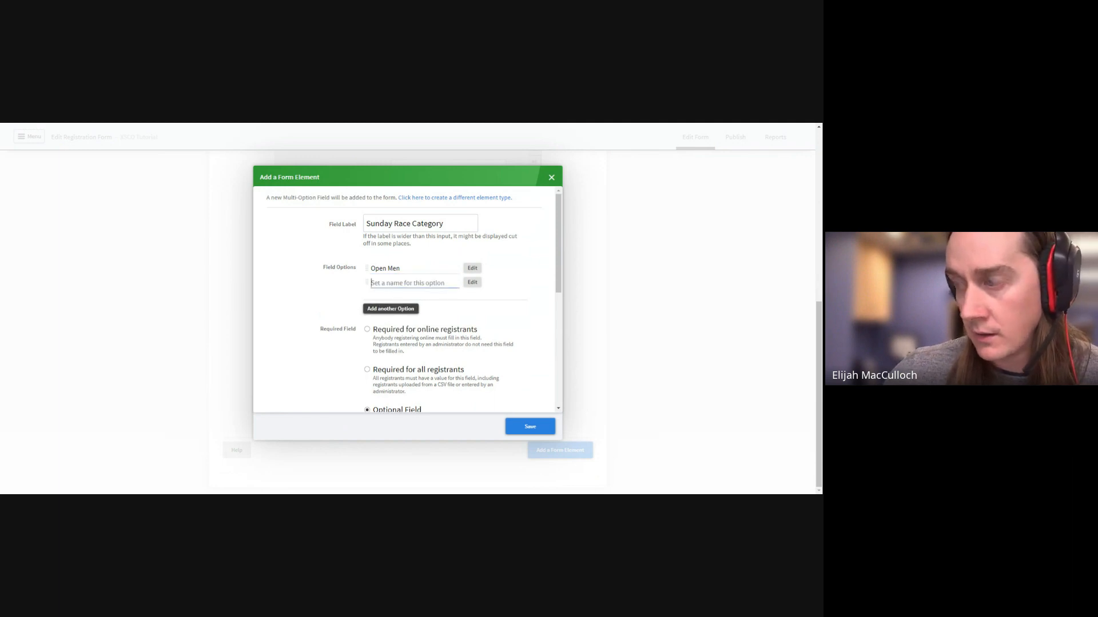
{"action": "type", "text": "Open"}
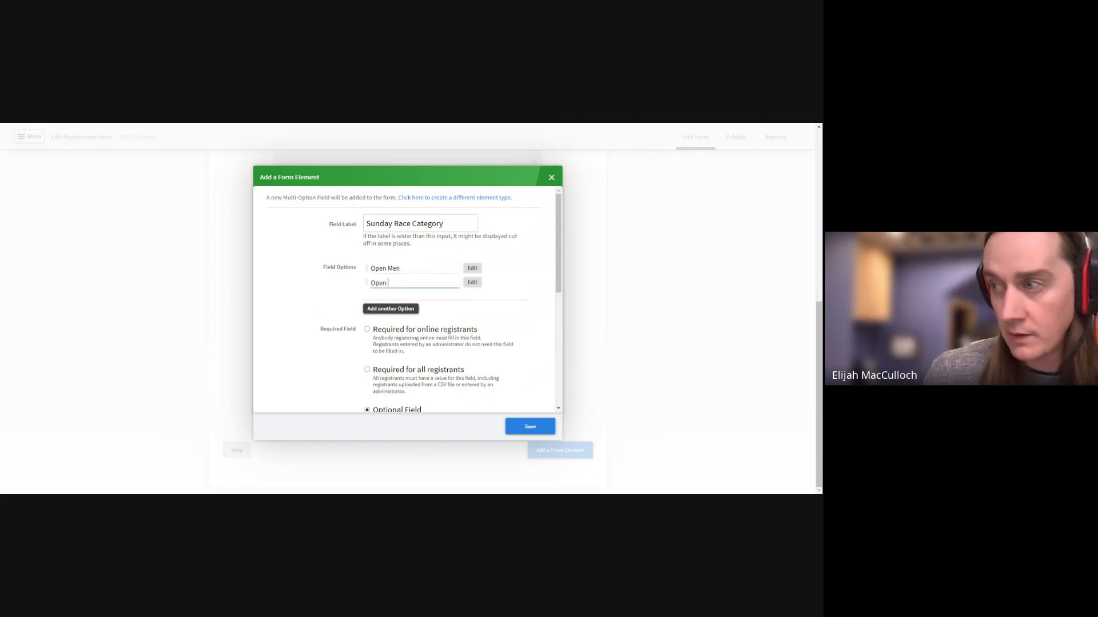
{"action": "type", "text": " Women"}
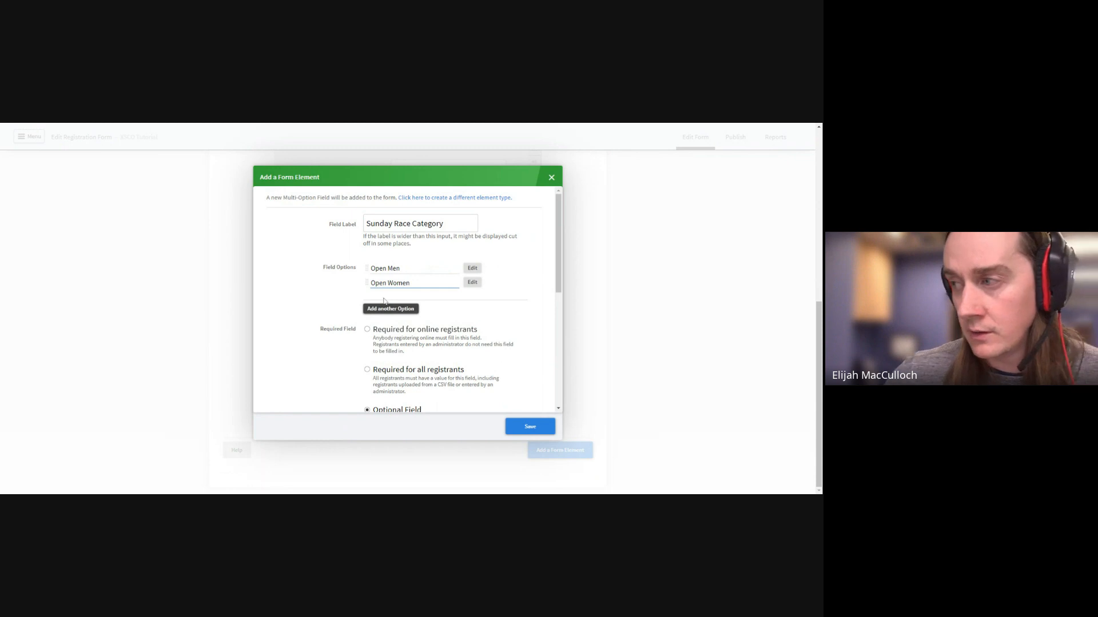
{"action": "left_click", "coordinate": [390, 309]}
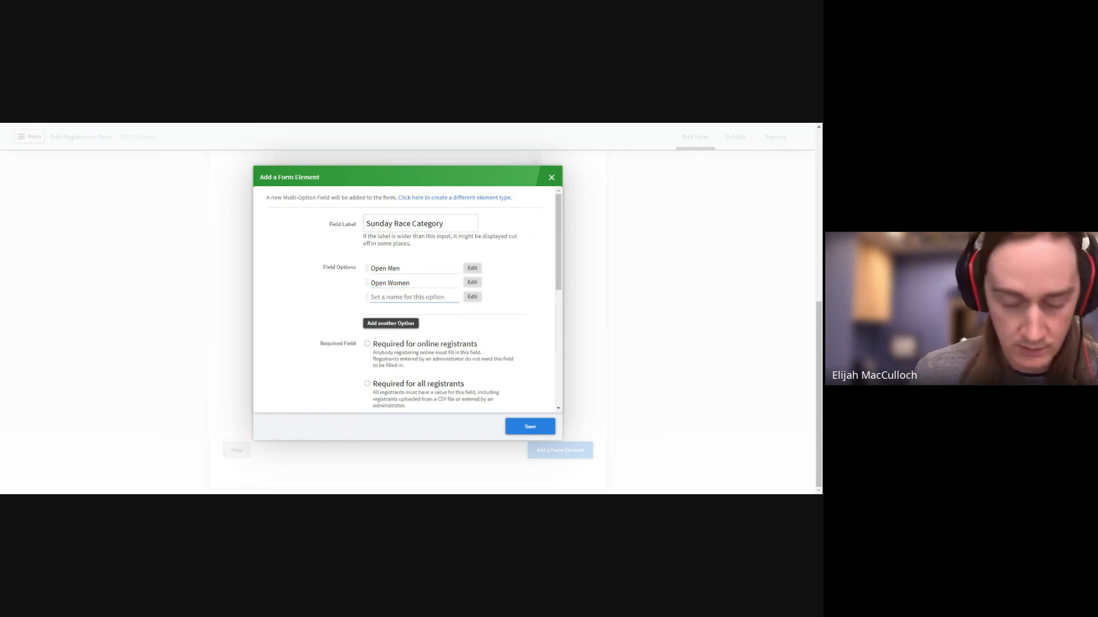
{"action": "type", "text": "Jr Men"}
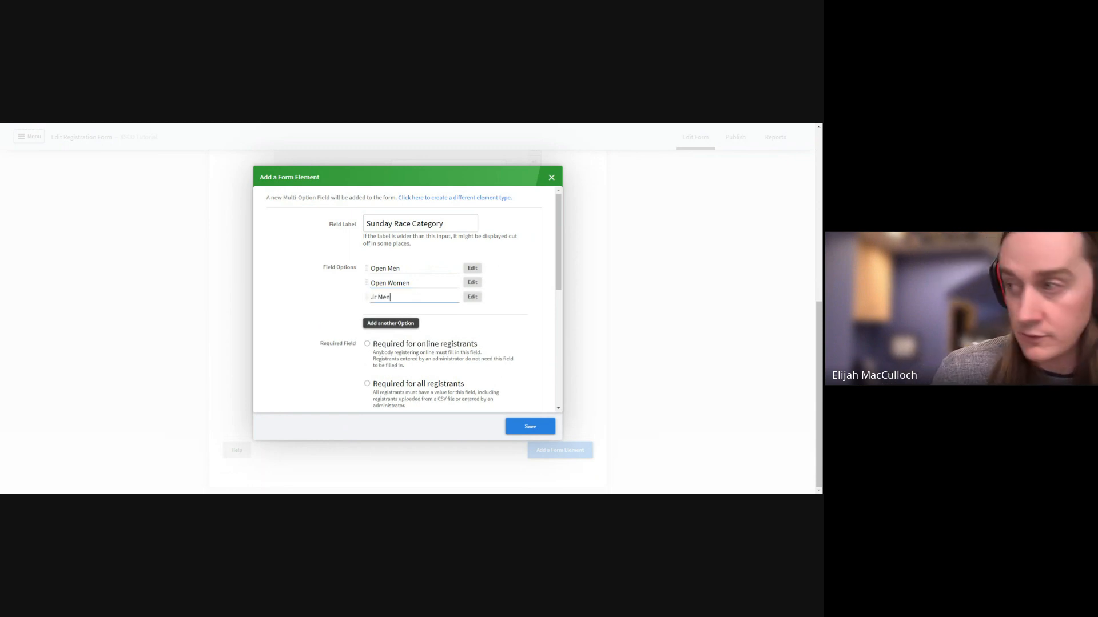
{"action": "left_click", "coordinate": [395, 324]}
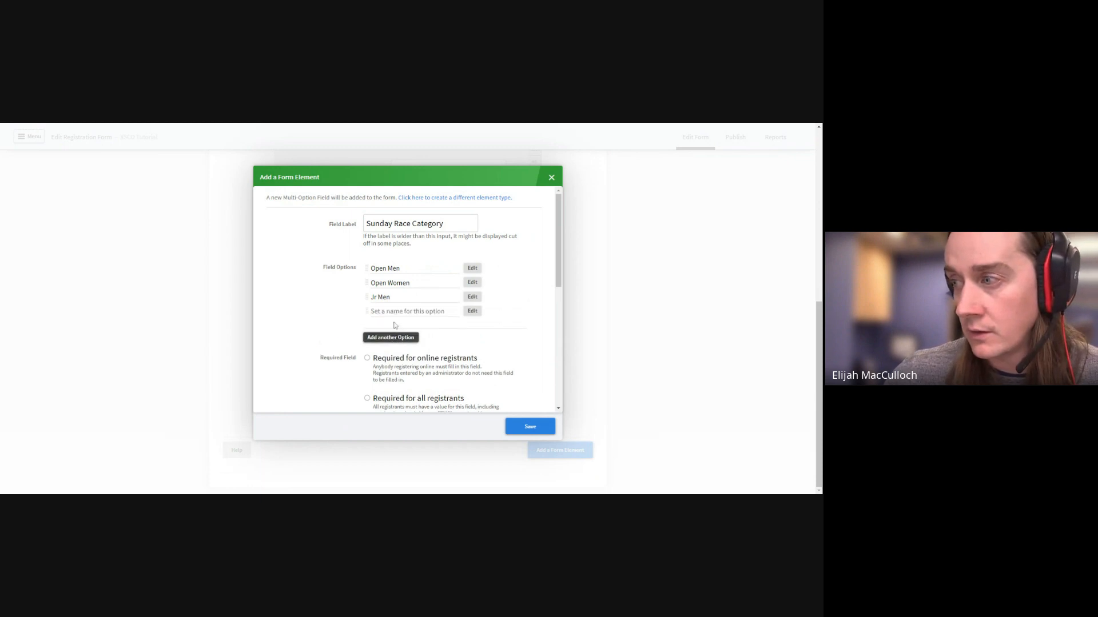
{"action": "type", "text": "Jr"}
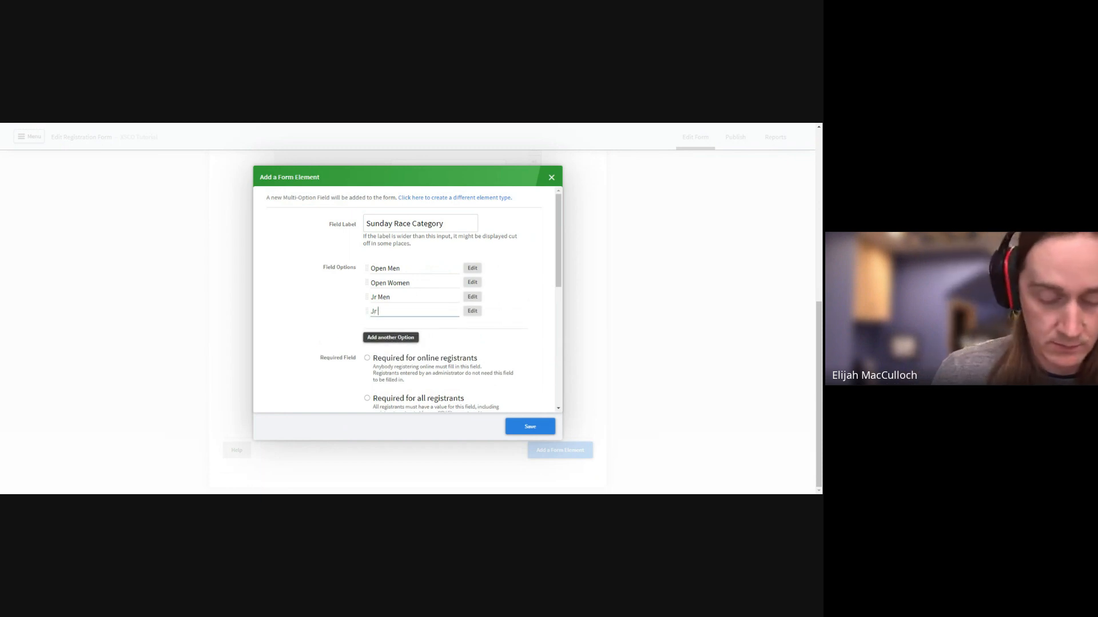
{"action": "type", "text": " Women"}
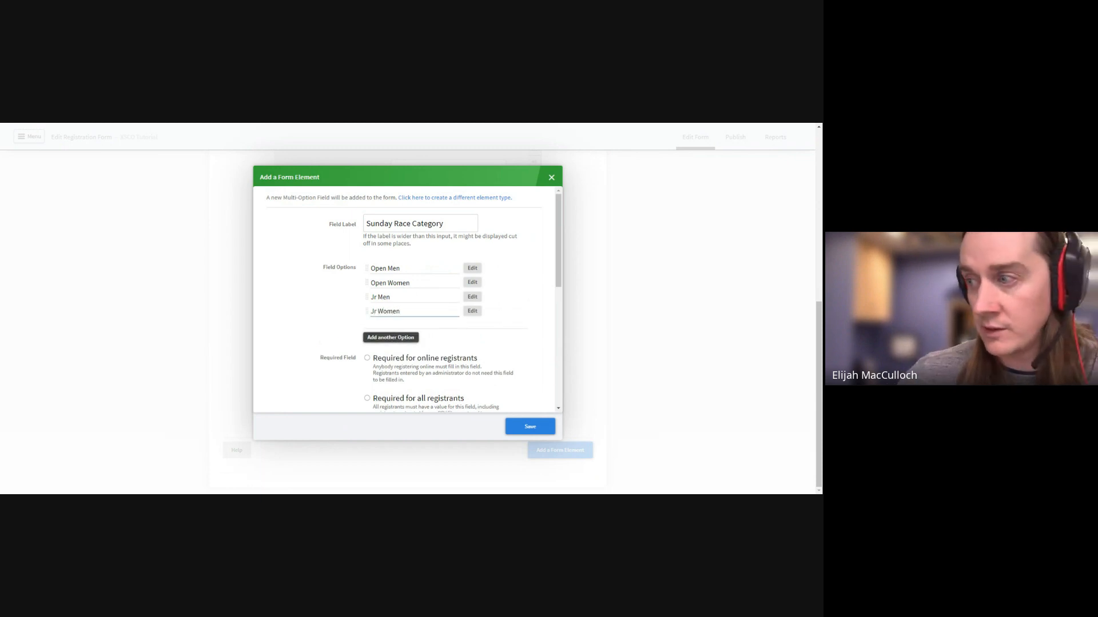
{"action": "left_click", "coordinate": [394, 338]}
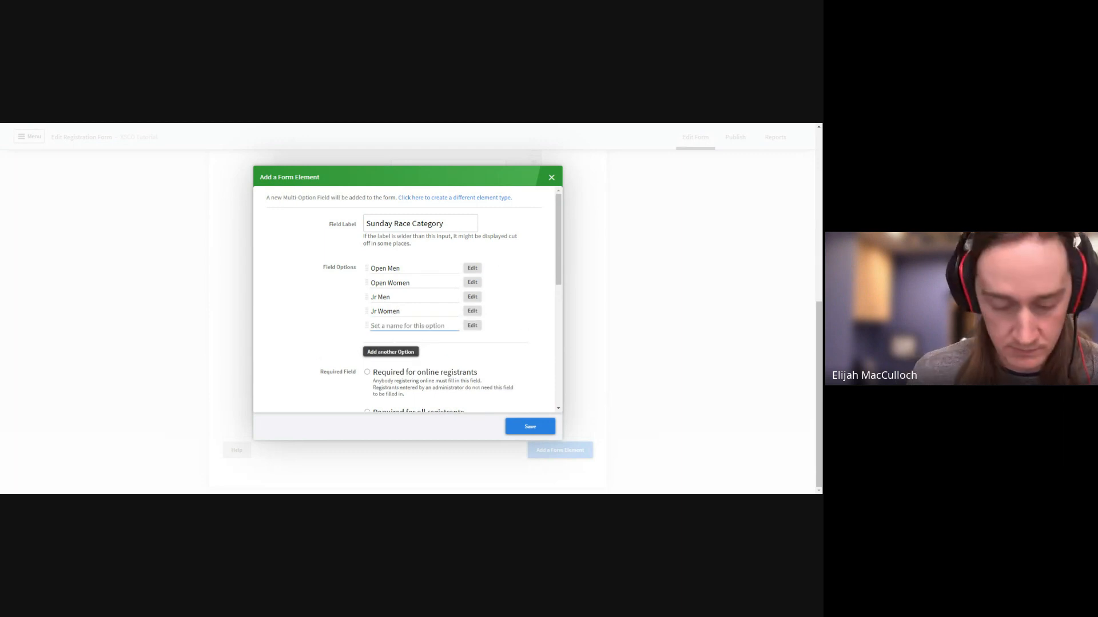
{"action": "type", "text": "U21 Men"}
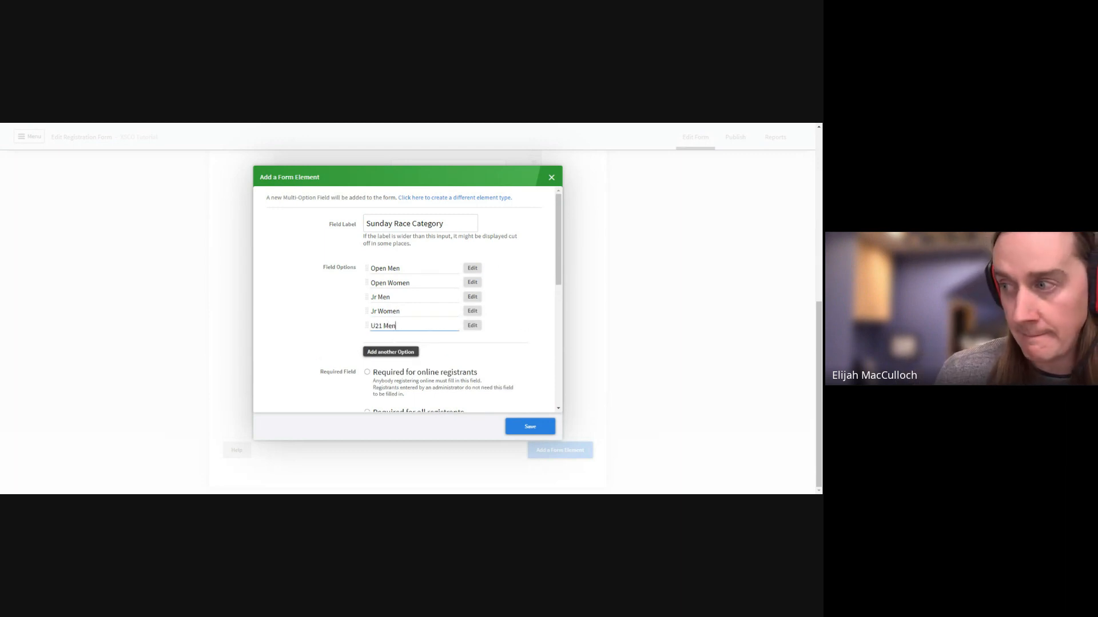
{"action": "left_click", "coordinate": [374, 352]}
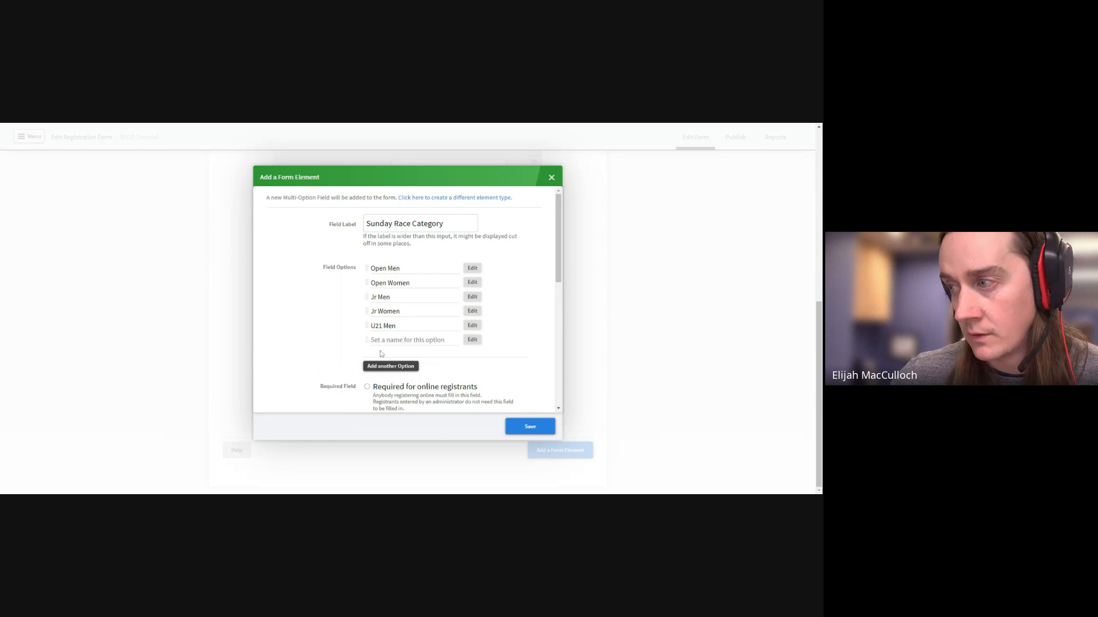
{"action": "type", "text": "U21"}
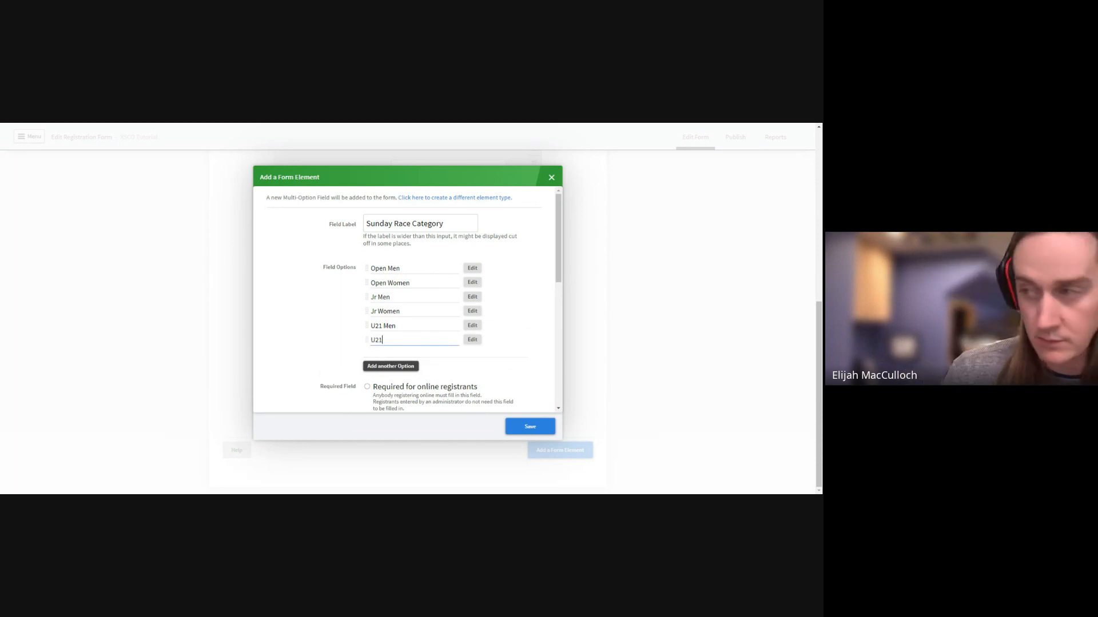
{"action": "type", "text": " Women"}
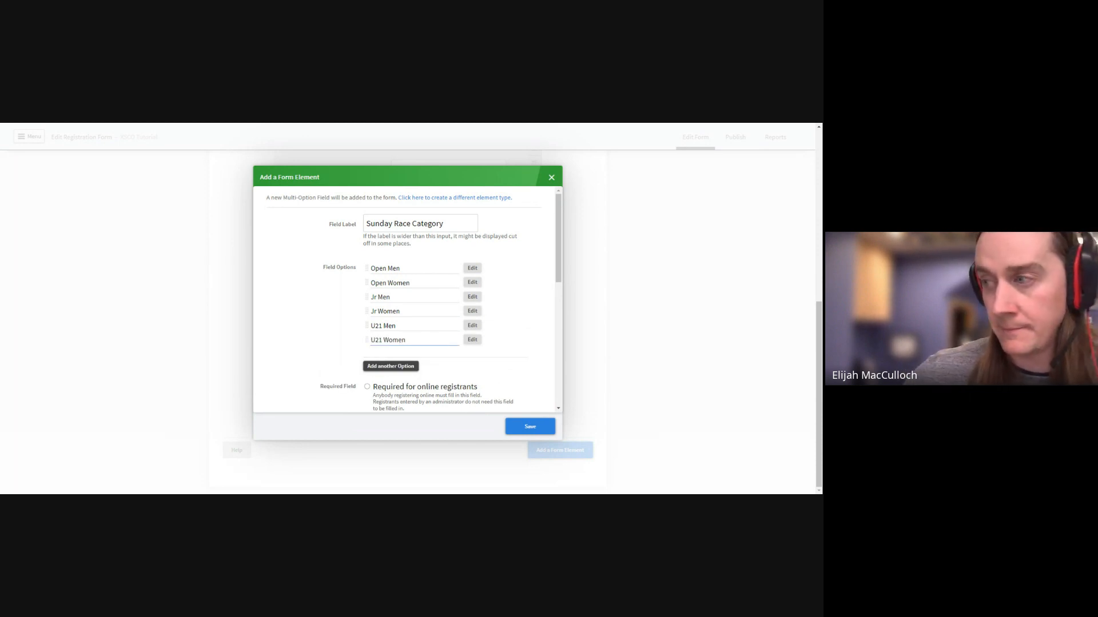
{"action": "left_click", "coordinate": [327, 333]}
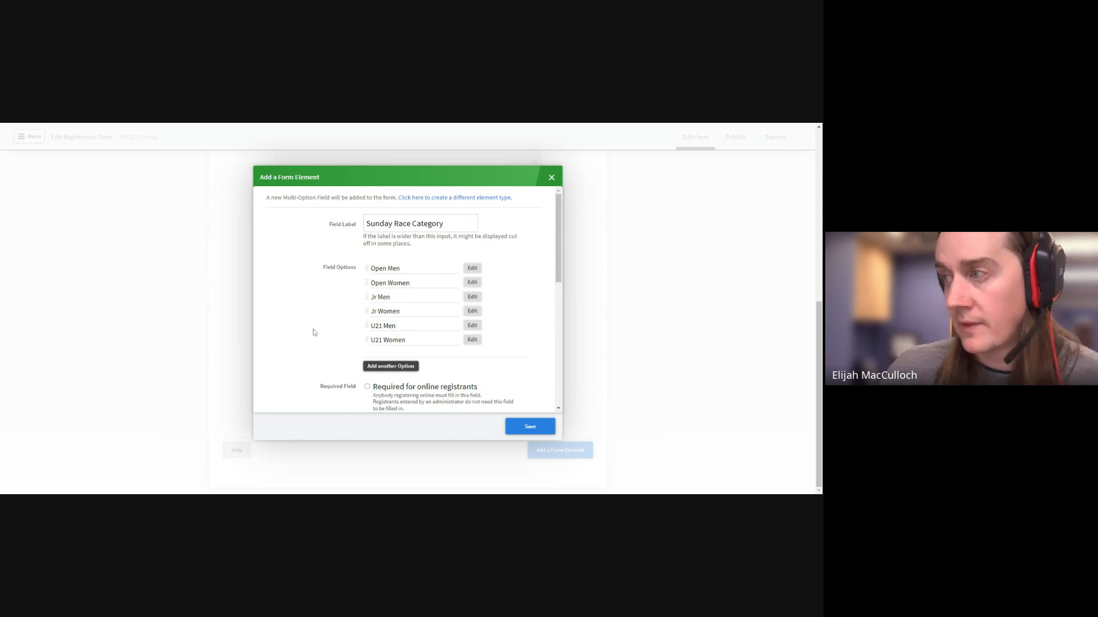
{"action": "scroll", "coordinate": [320, 328], "scroll_direction": "down", "scroll_amount": 10}
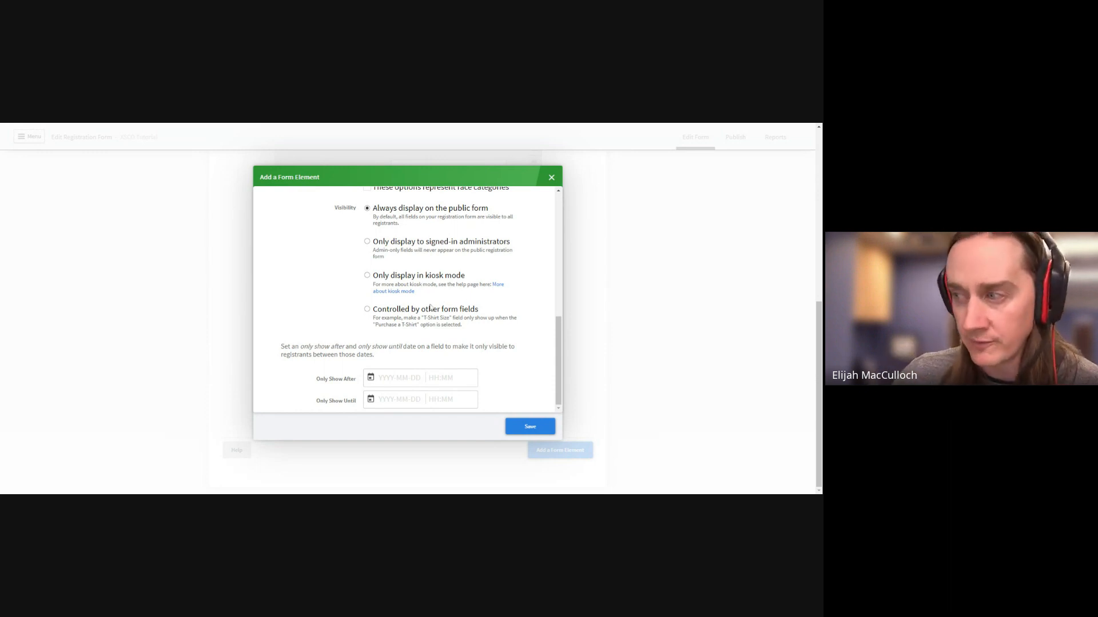
Show Sunday Race Category only when the Sunday Race checkbox is checked, and save the field
{"action": "left_click", "coordinate": [369, 312]}
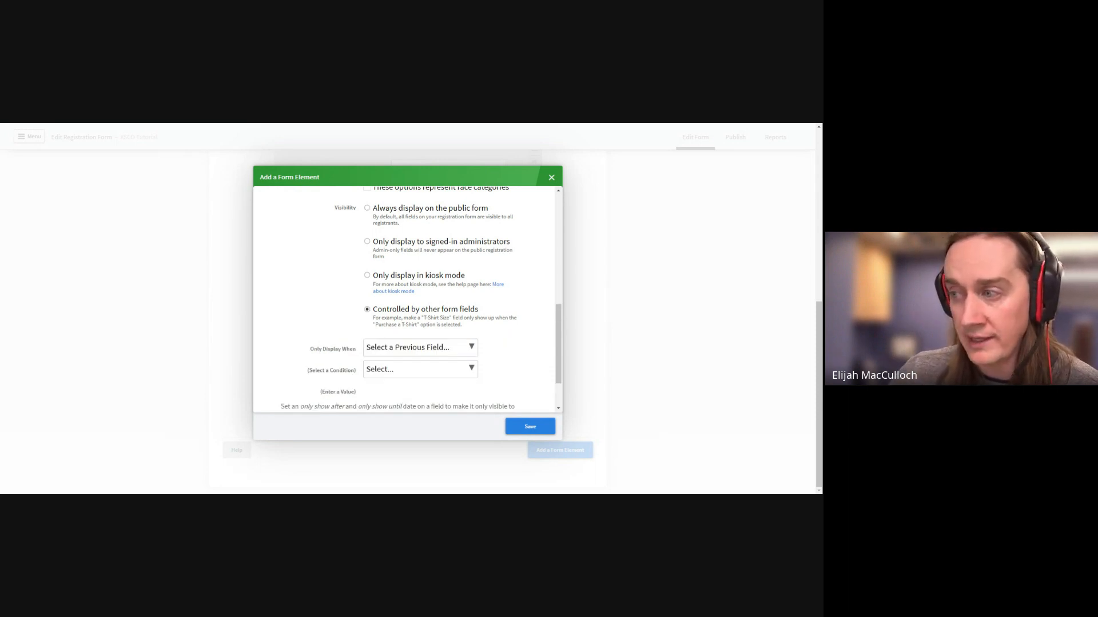
{"action": "left_click", "coordinate": [420, 347]}
{"action": "scroll", "coordinate": [423, 309], "scroll_direction": "down", "scroll_amount": 1}
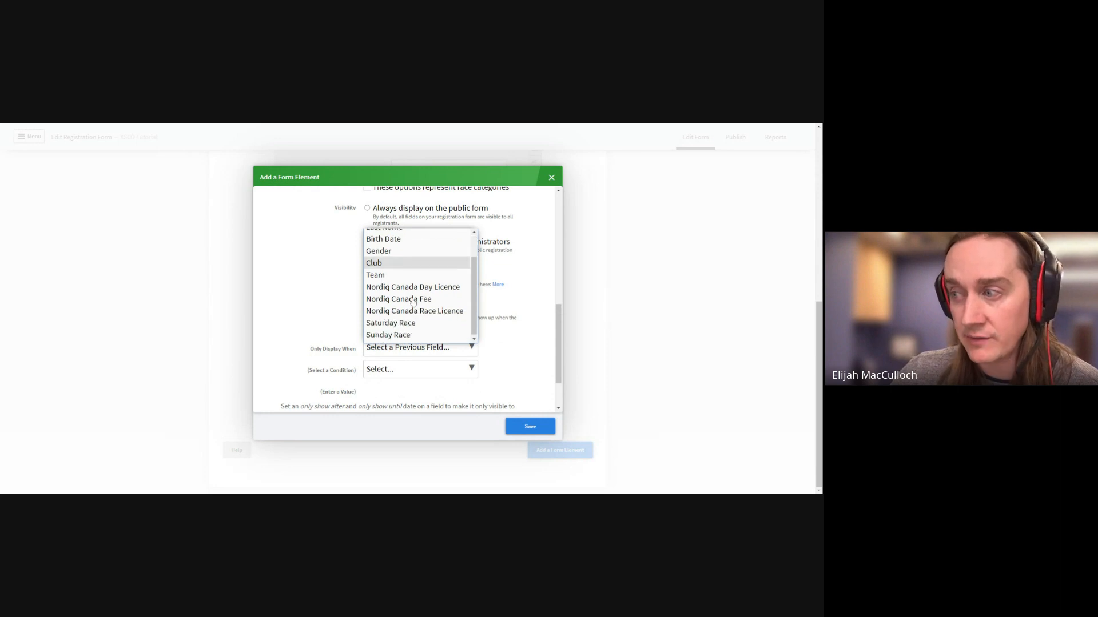
{"action": "left_click", "coordinate": [422, 334]}
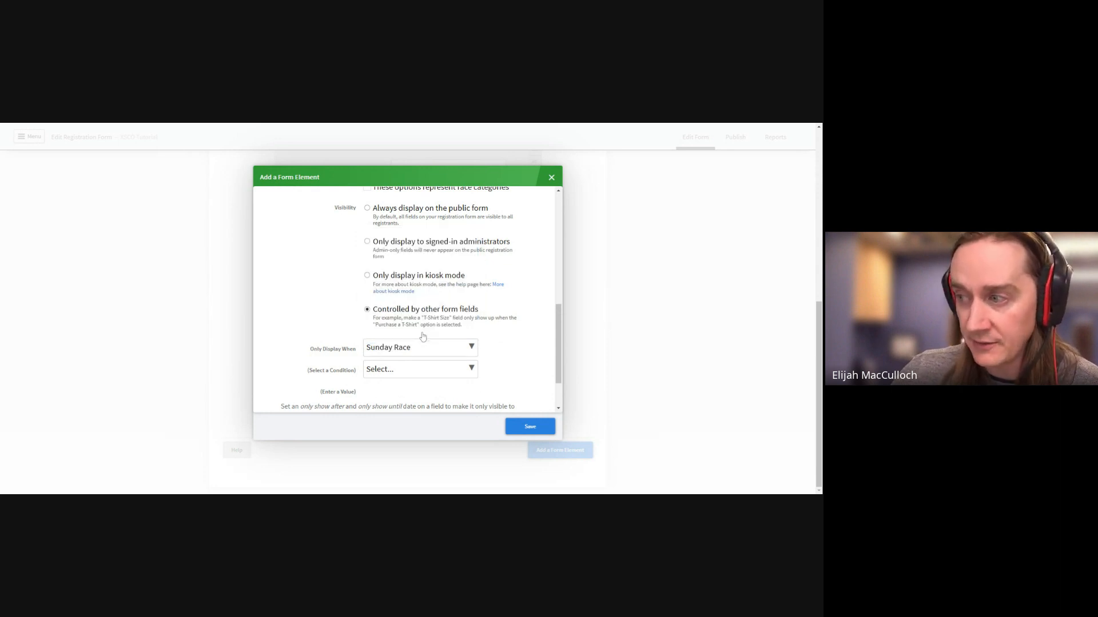
{"action": "left_click", "coordinate": [397, 373]}
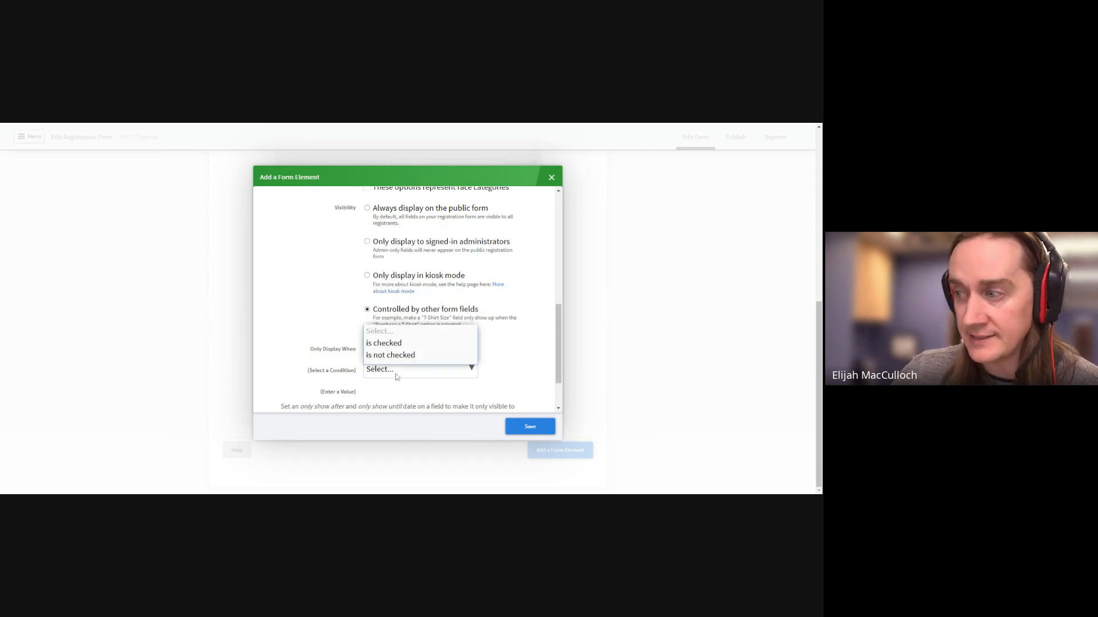
{"action": "left_click", "coordinate": [391, 343]}
{"action": "scroll", "coordinate": [330, 339], "scroll_direction": "down", "scroll_amount": 1}
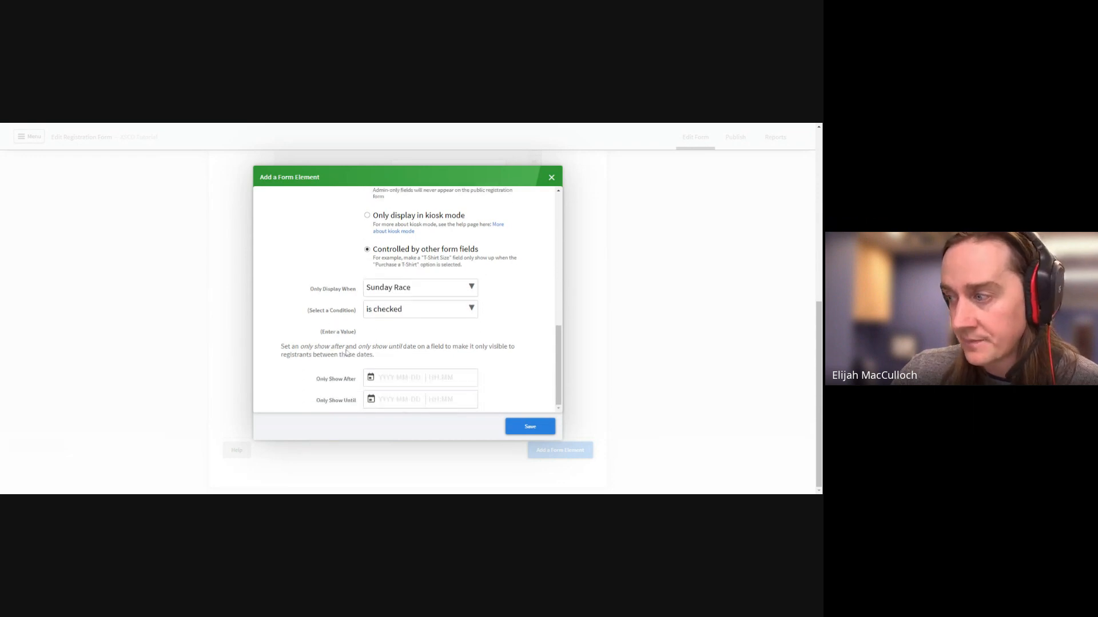
{"action": "left_click", "coordinate": [539, 429]}
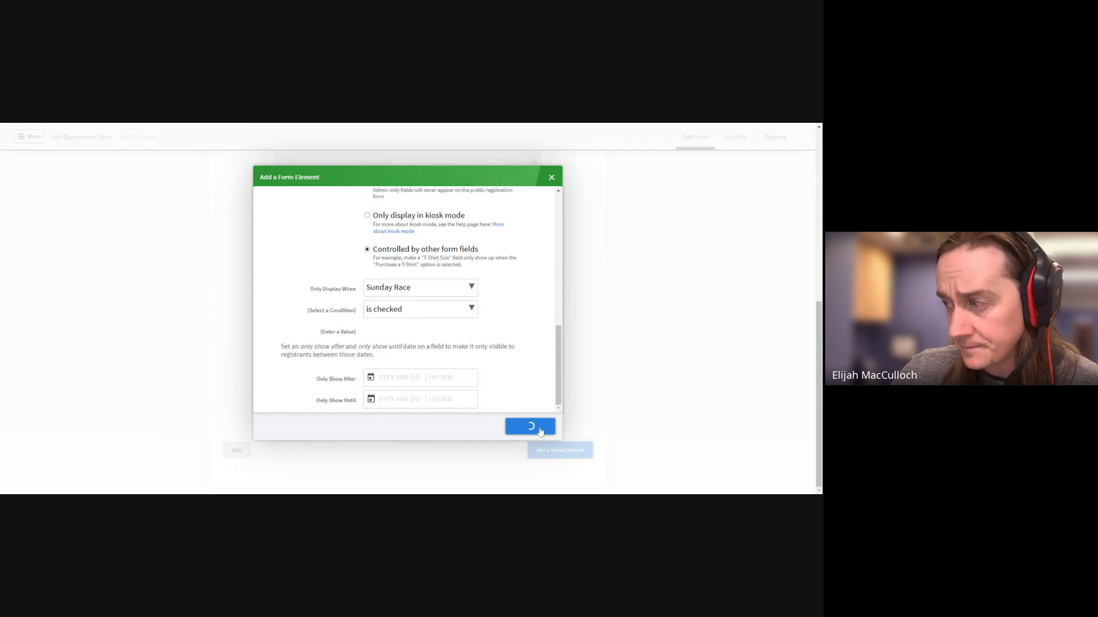
{"action": "scroll", "coordinate": [582, 403], "scroll_direction": "down", "scroll_amount": 2}
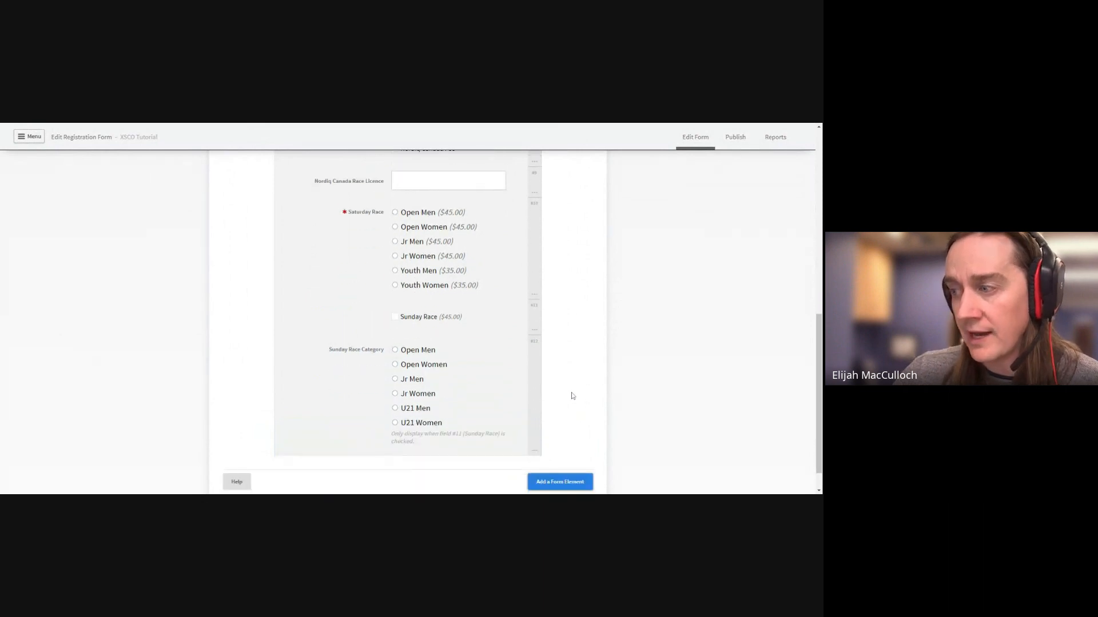
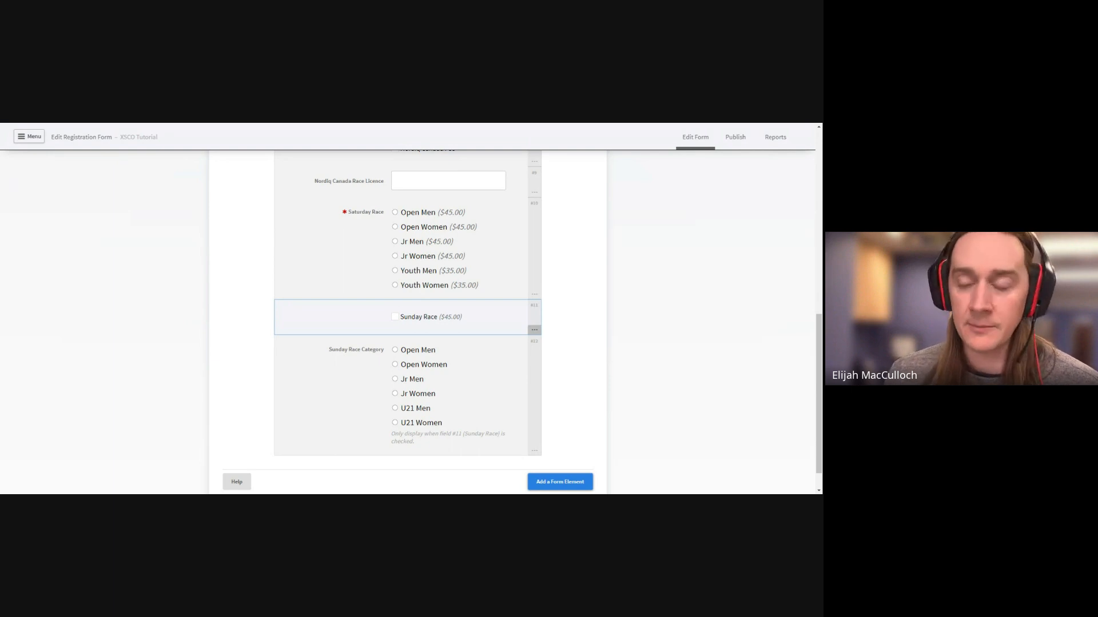
Add a new custom option field at the end of the form
{"action": "scroll", "coordinate": [459, 406], "scroll_direction": "up", "scroll_amount": 3}
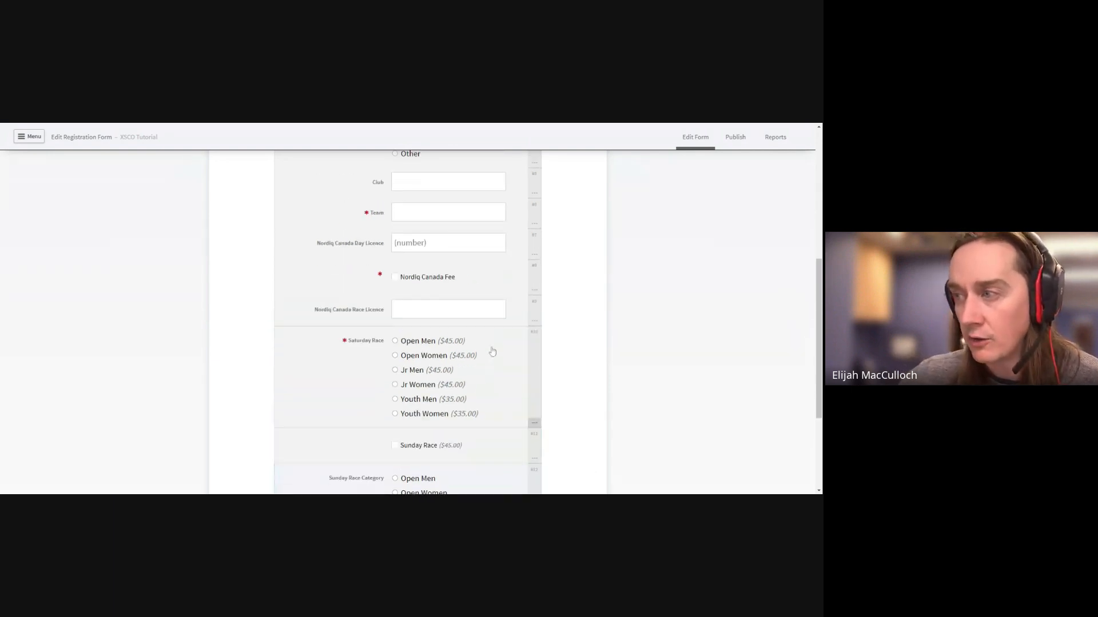
{"action": "scroll", "coordinate": [518, 313], "scroll_direction": "up", "scroll_amount": 1}
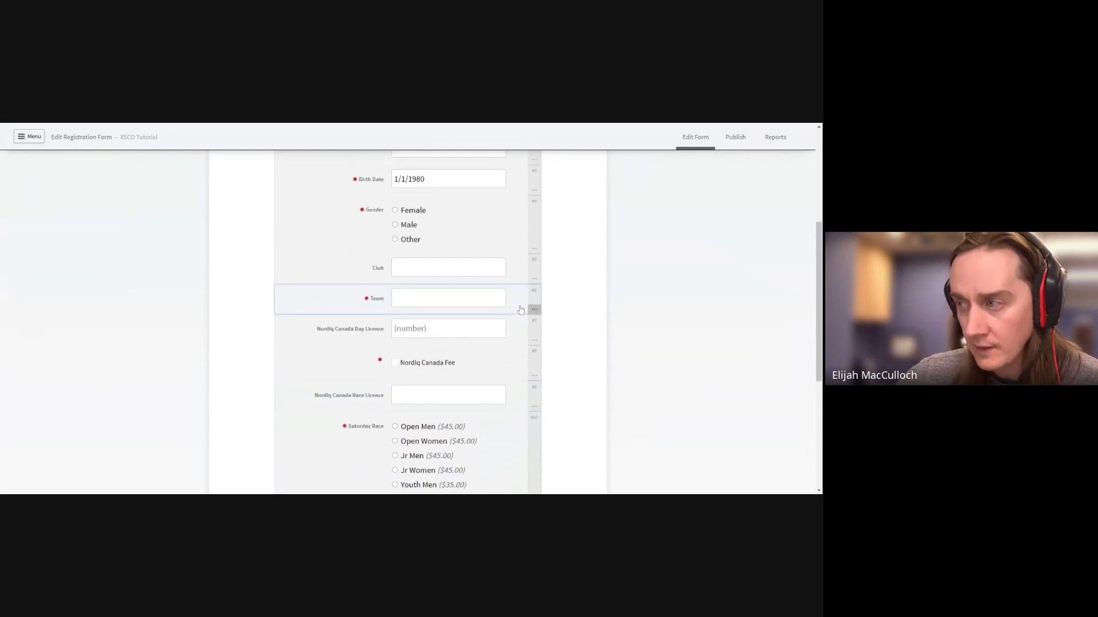
{"action": "scroll", "coordinate": [517, 312], "scroll_direction": "down", "scroll_amount": 3}
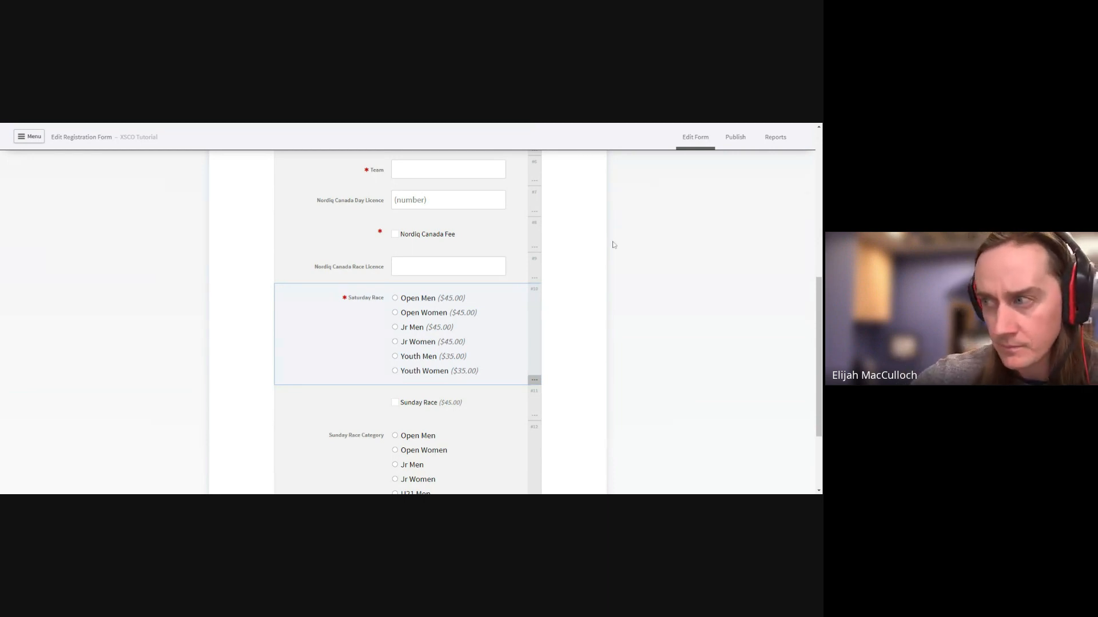
{"action": "scroll", "coordinate": [612, 246], "scroll_direction": "up", "scroll_amount": 5}
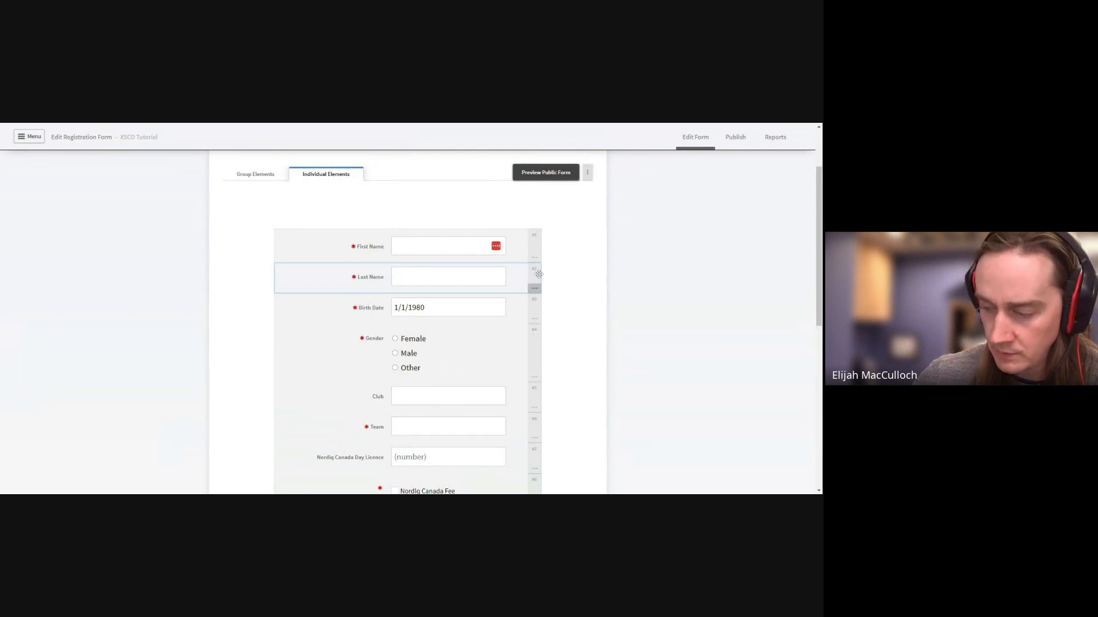
{"action": "scroll", "coordinate": [572, 320], "scroll_direction": "down", "scroll_amount": 10}
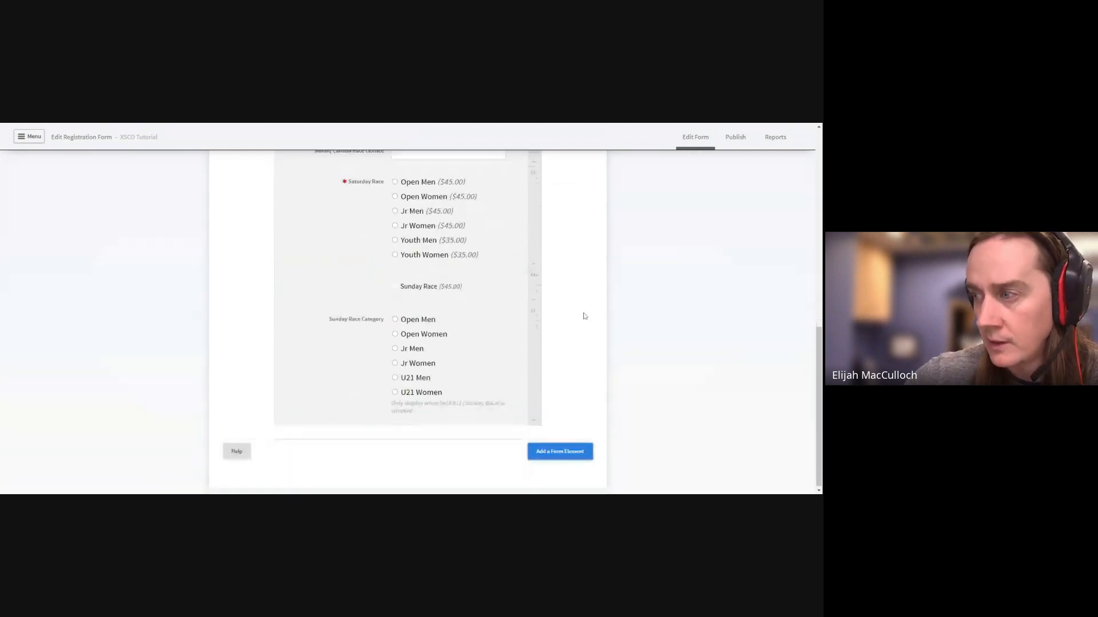
{"action": "left_click", "coordinate": [564, 453]}
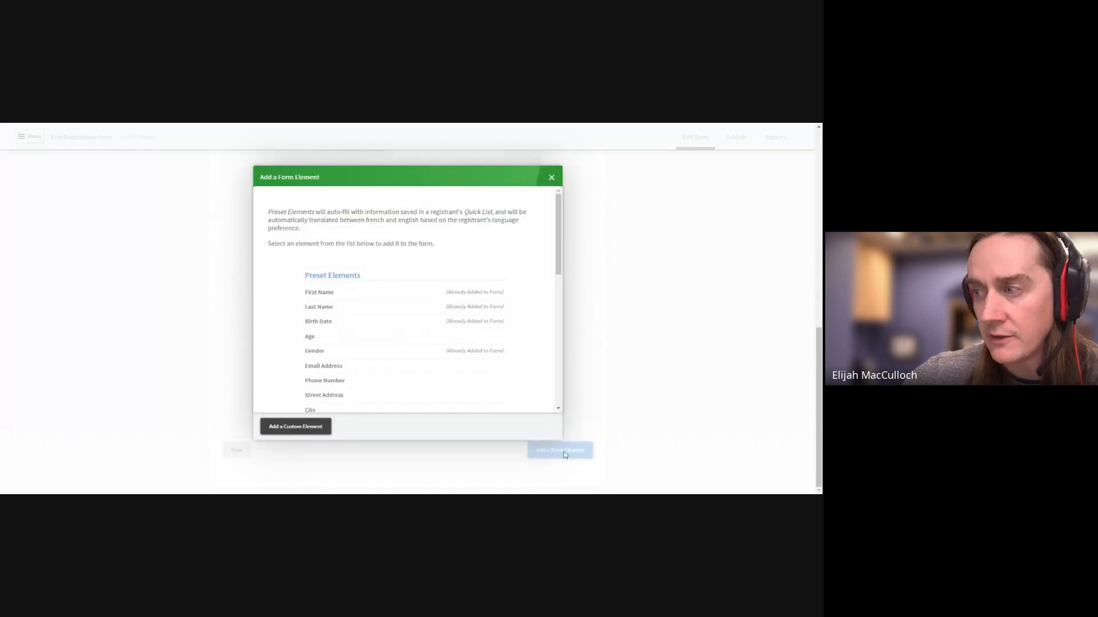
{"action": "left_click", "coordinate": [295, 427]}
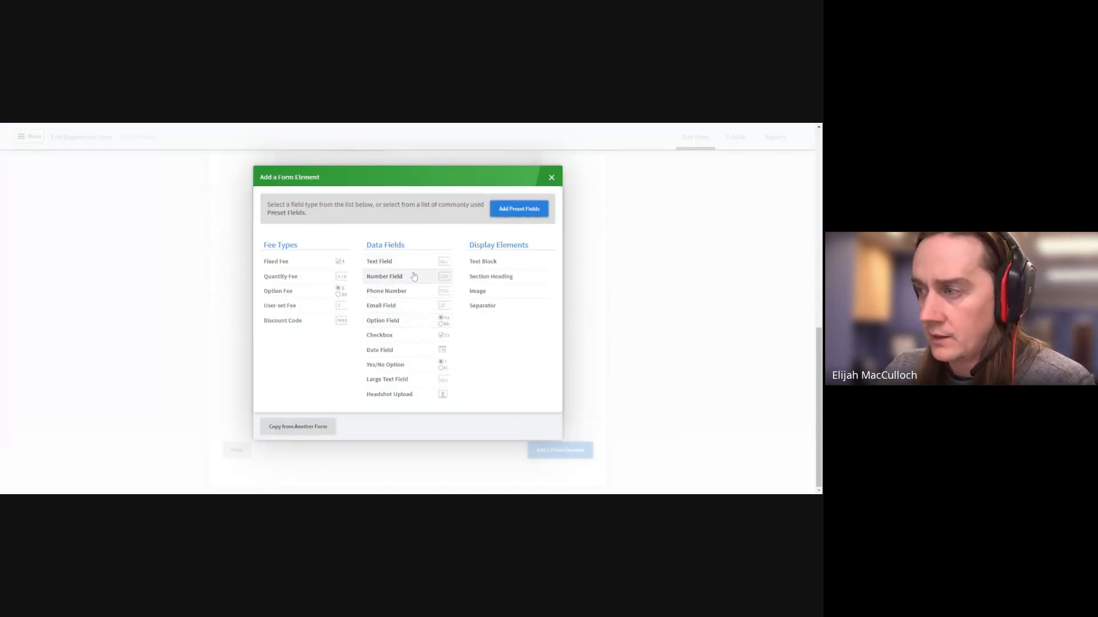
{"action": "left_click", "coordinate": [400, 321]}
Limit the field to show only from November 22 to November 30, then save it
{"action": "scroll", "coordinate": [406, 337], "scroll_direction": "down", "scroll_amount": 5}
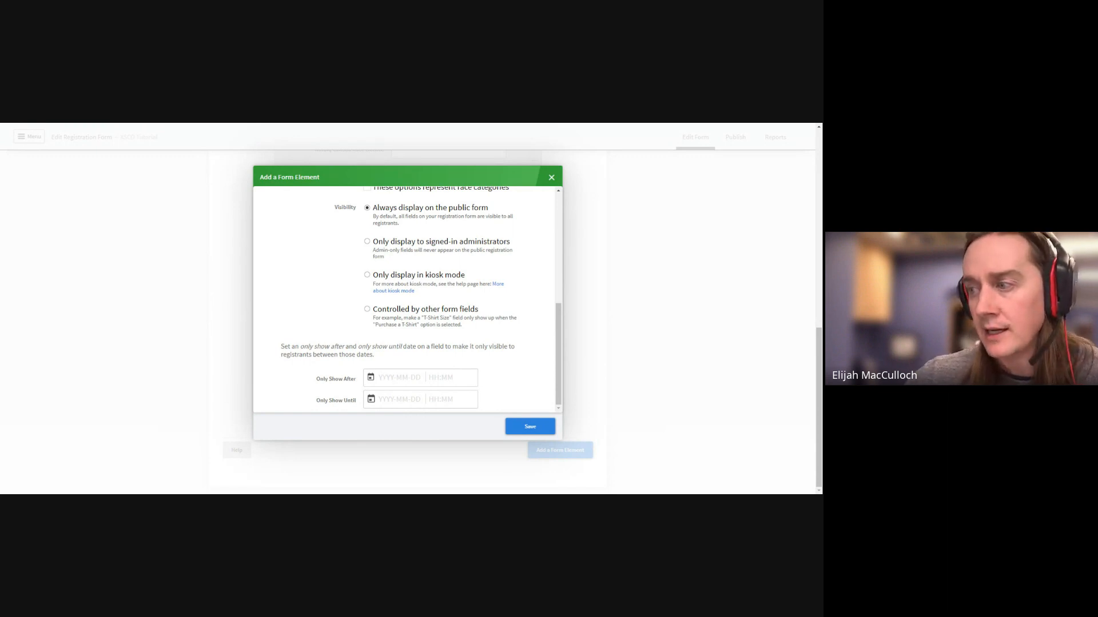
{"action": "left_click", "coordinate": [371, 378]}
{"action": "scroll", "coordinate": [416, 387], "scroll_direction": "down", "scroll_amount": 2}
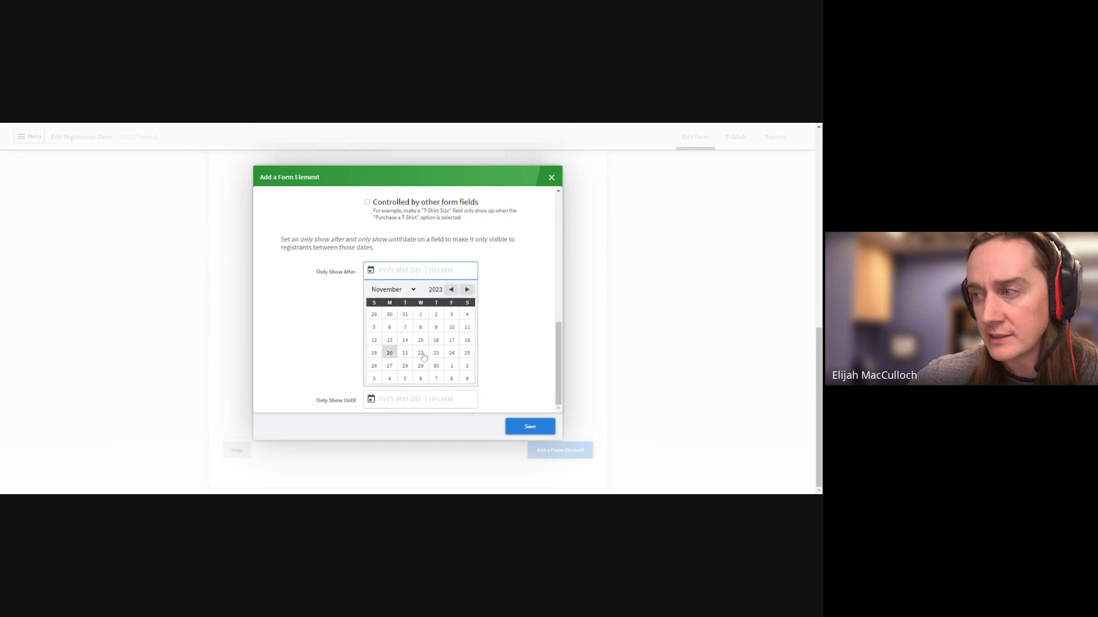
{"action": "left_click", "coordinate": [421, 354]}
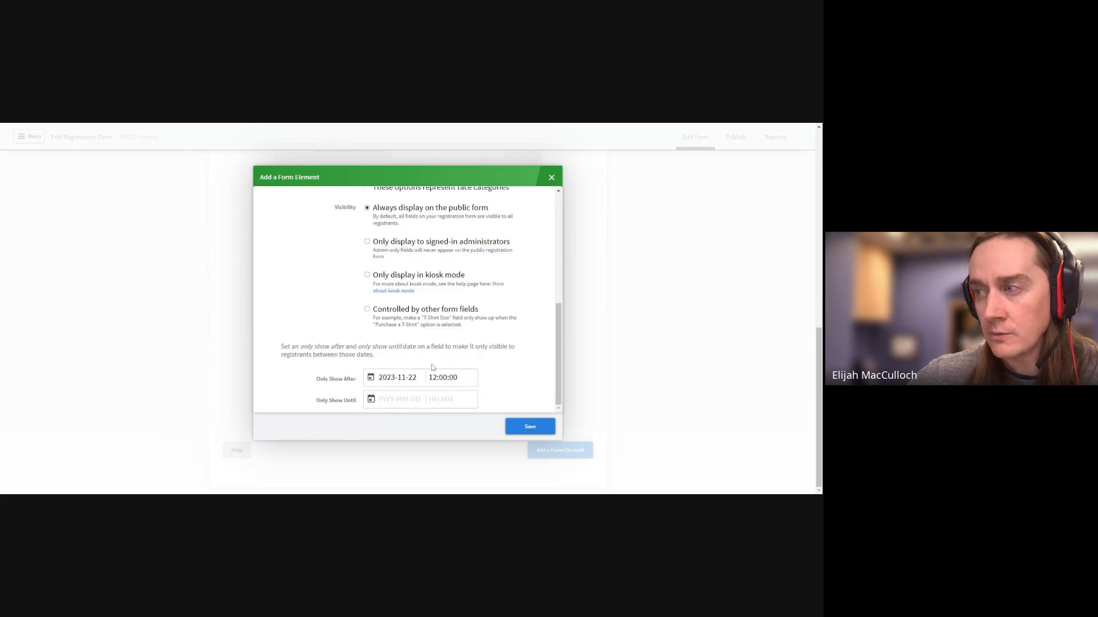
{"action": "left_click", "coordinate": [380, 399]}
{"action": "scroll", "coordinate": [452, 392], "scroll_direction": "down", "scroll_amount": 2}
{"action": "left_click", "coordinate": [436, 388]}
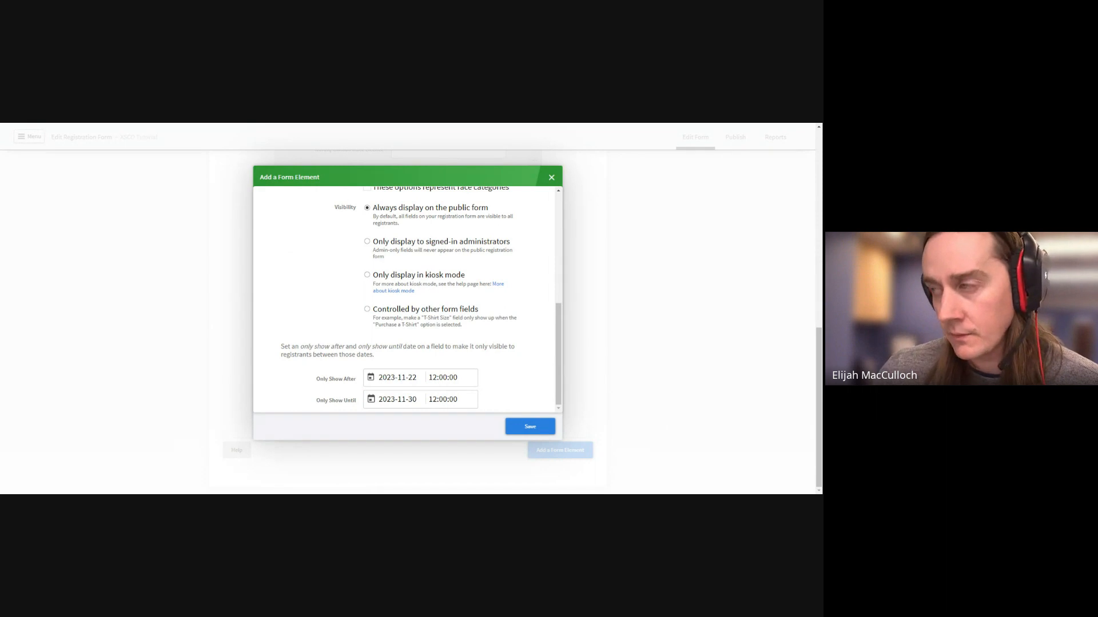
{"action": "left_click", "coordinate": [529, 427]}
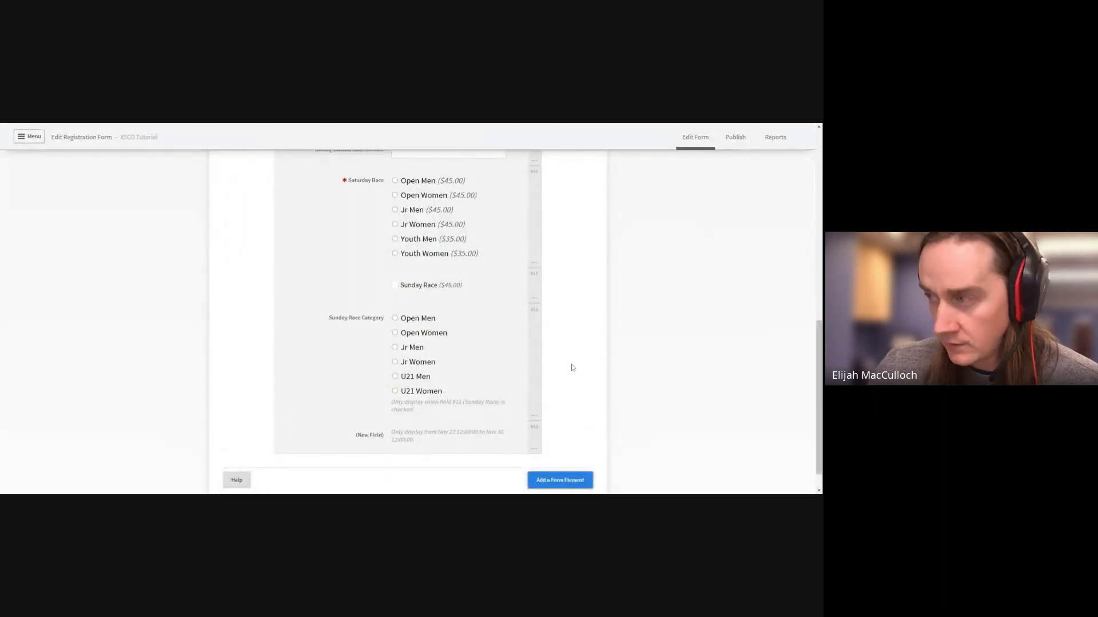
{"action": "scroll", "coordinate": [569, 362], "scroll_direction": "up", "scroll_amount": 5}
{"action": "scroll", "coordinate": [569, 362], "scroll_direction": "up", "scroll_amount": 4}
{"action": "scroll", "coordinate": [574, 355], "scroll_direction": "down", "scroll_amount": 2}
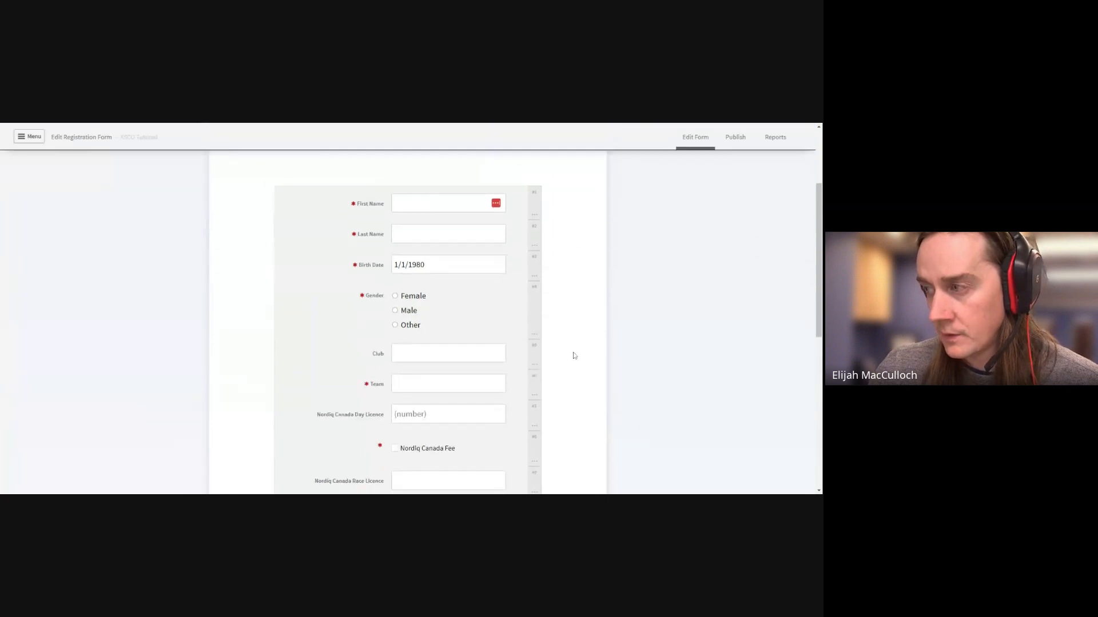
{"action": "scroll", "coordinate": [575, 354], "scroll_direction": "down", "scroll_amount": 3}
{"action": "scroll", "coordinate": [575, 352], "scroll_direction": "down", "scroll_amount": 4}
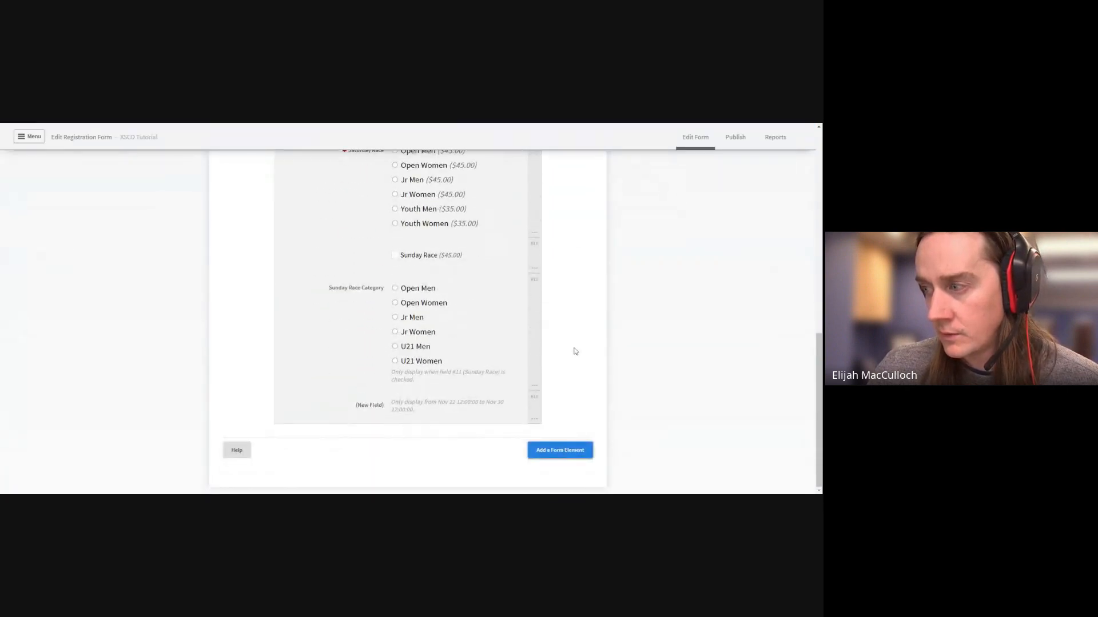
{"action": "scroll", "coordinate": [576, 352], "scroll_direction": "up", "scroll_amount": 8}
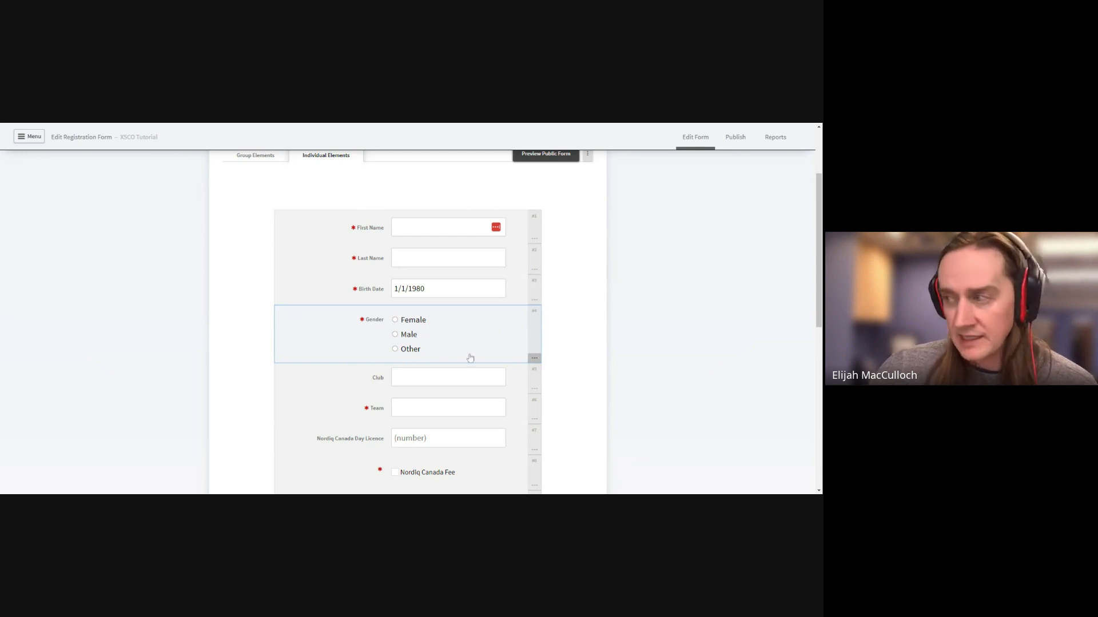
In the Gender field's settings, tick Show an 'Unspecified' Gender Option and save
{"action": "left_click", "coordinate": [534, 359]}
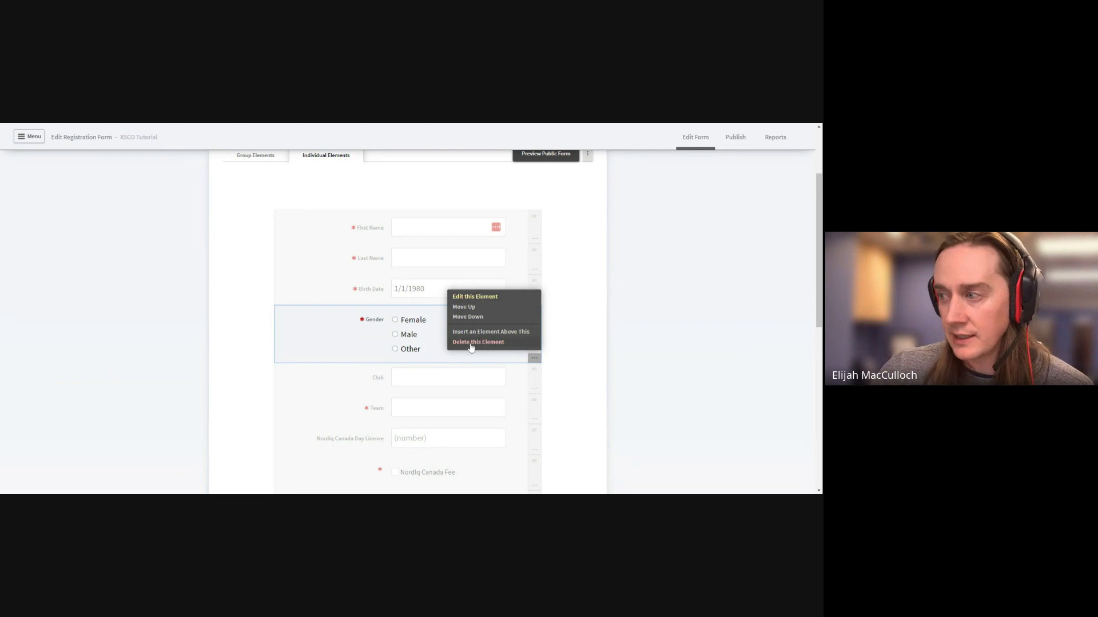
{"action": "left_click", "coordinate": [475, 298]}
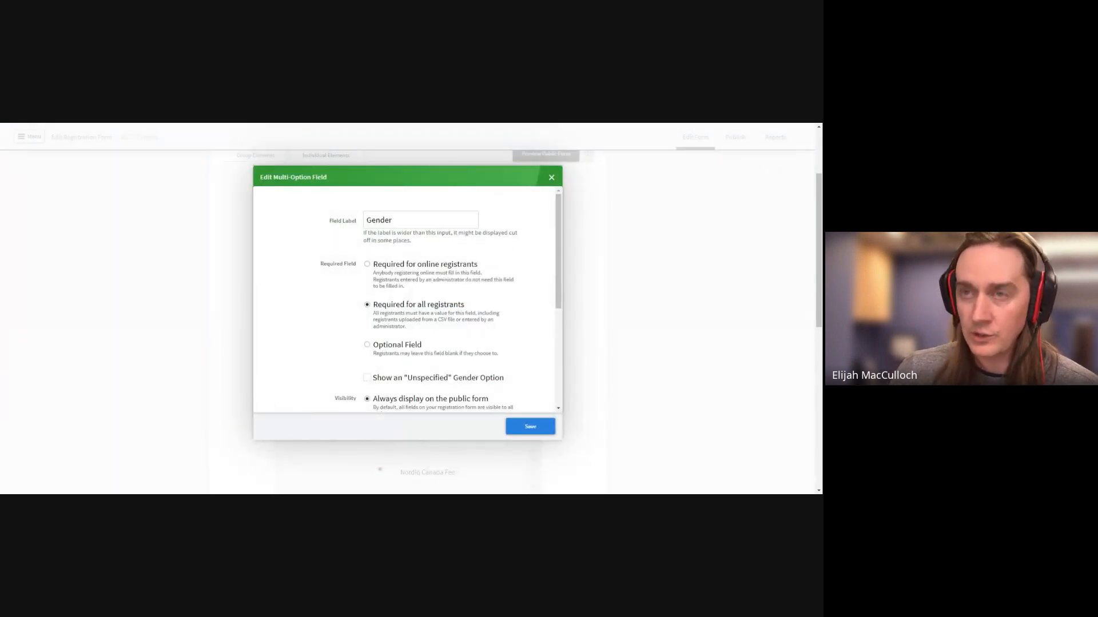
{"action": "left_click", "coordinate": [367, 379]}
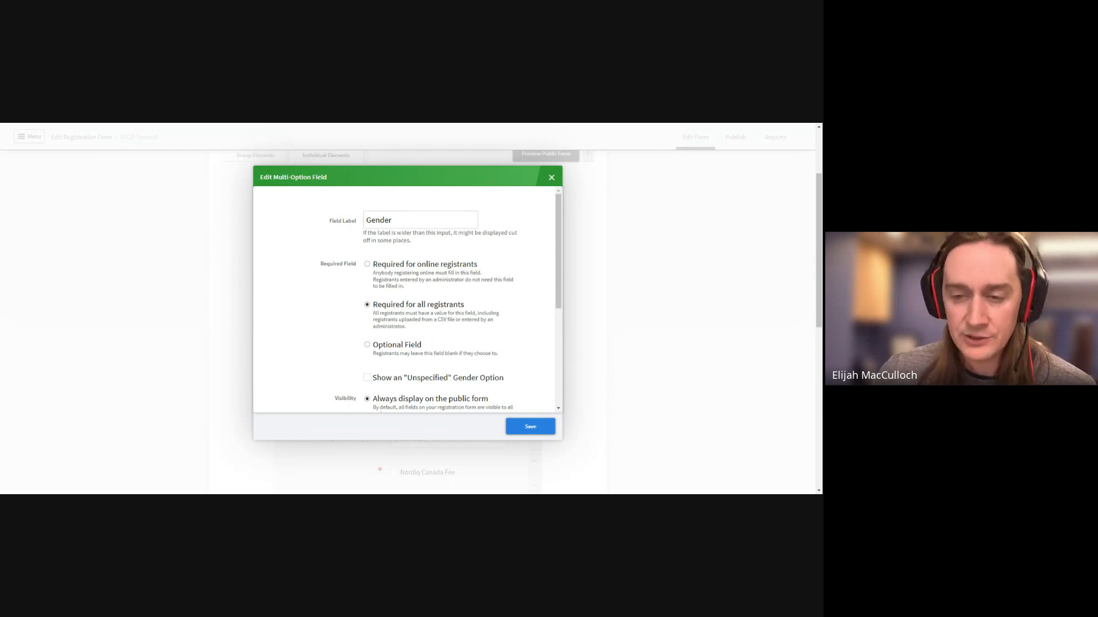
{"action": "left_click", "coordinate": [530, 428]}
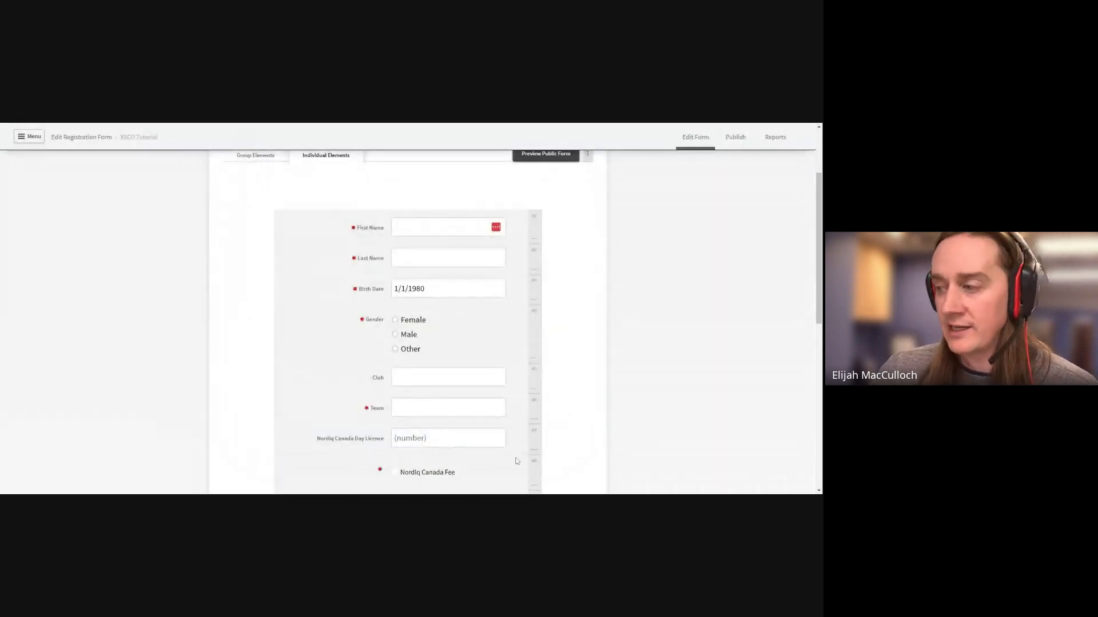
{"action": "scroll", "coordinate": [517, 460], "scroll_direction": "down", "scroll_amount": 10}
Add a custom option field and label it 'Gender'
{"action": "left_click", "coordinate": [553, 450]}
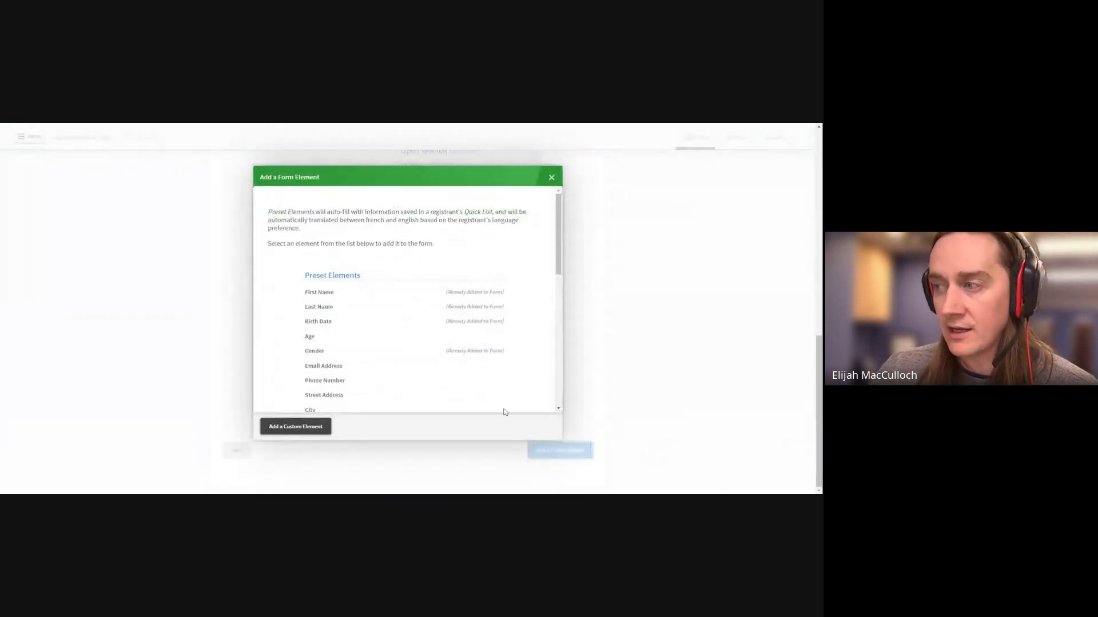
{"action": "left_click", "coordinate": [314, 427]}
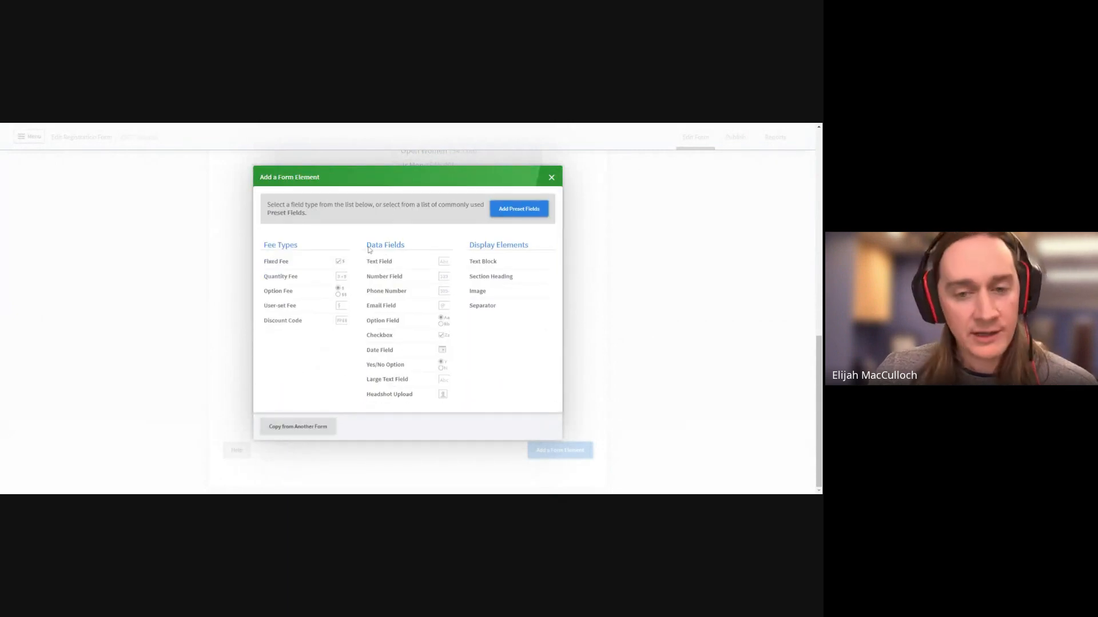
{"action": "left_click", "coordinate": [383, 320]}
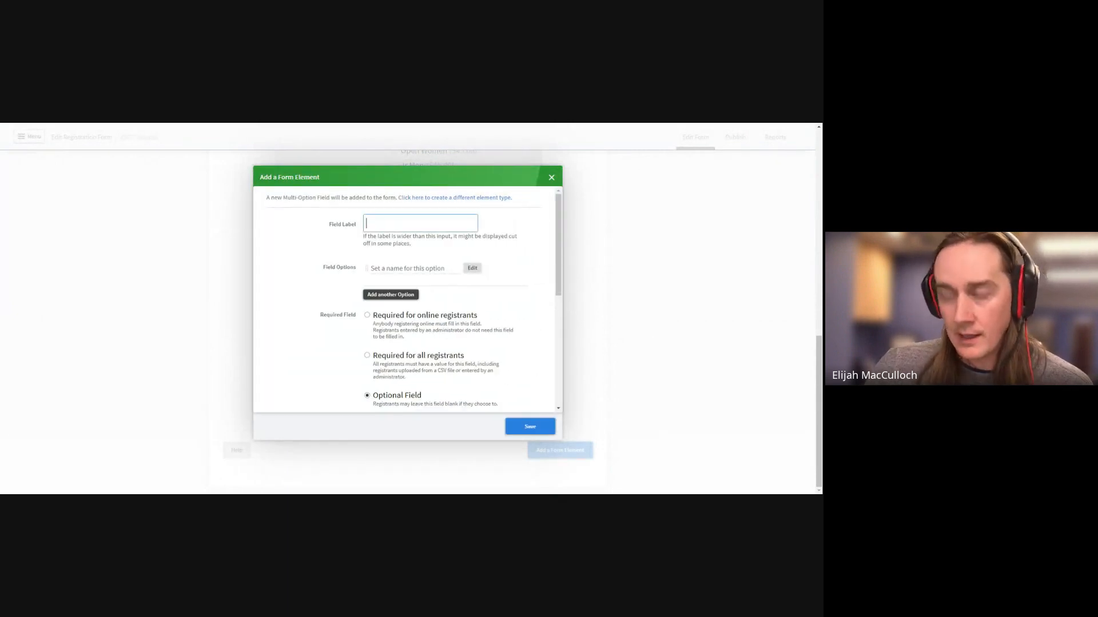
{"action": "type", "text": "Gender"}
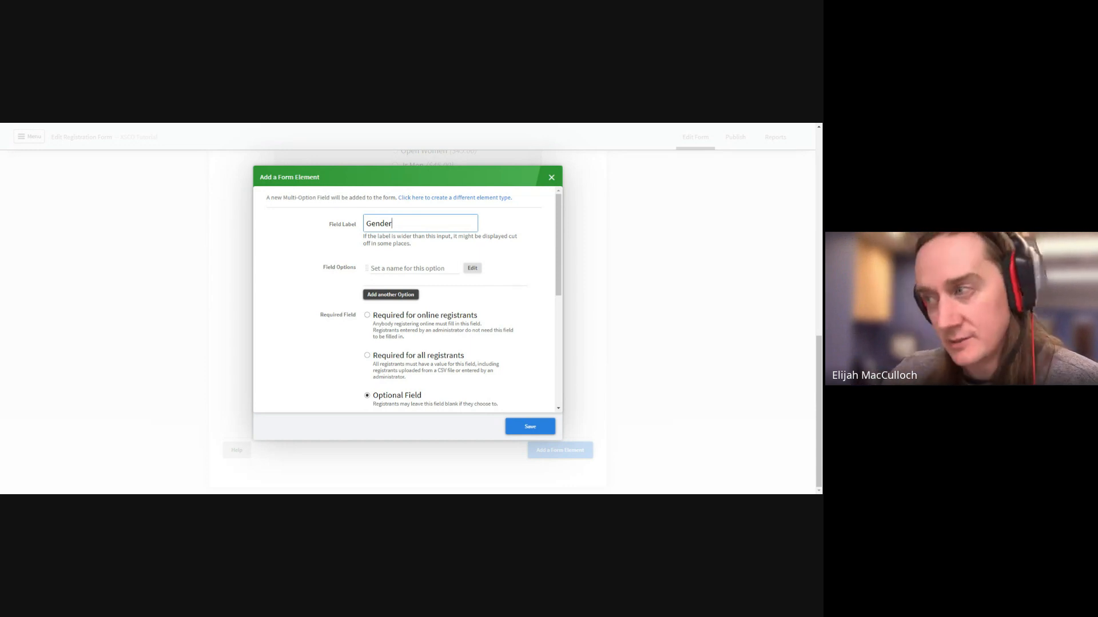
Close the draft Gender field dialog without saving
{"action": "left_click", "coordinate": [551, 178]}
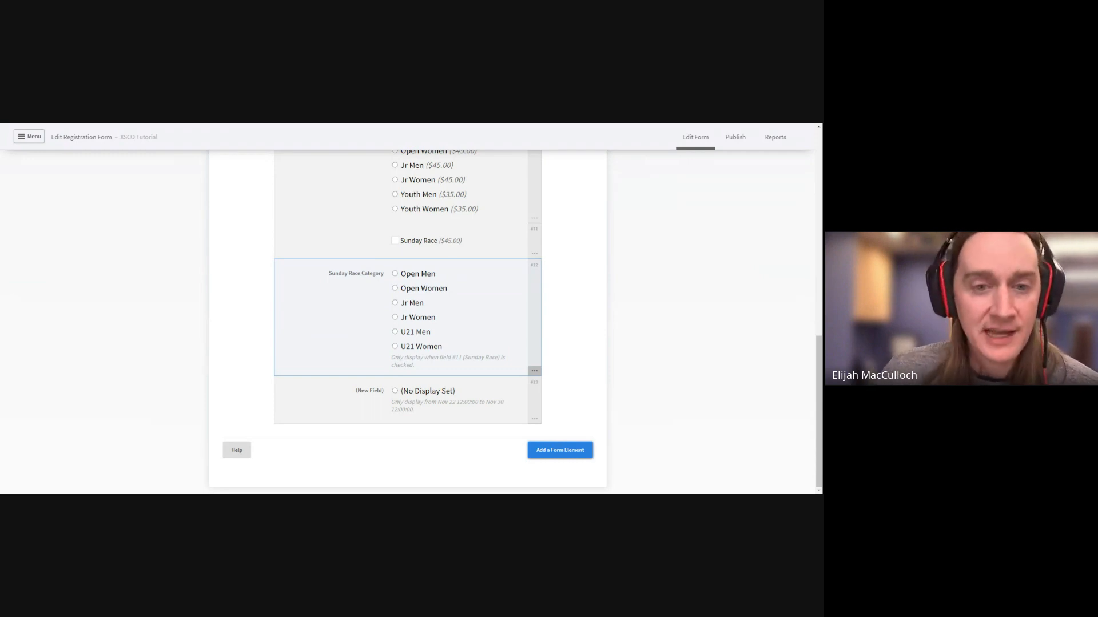
{"action": "scroll", "coordinate": [559, 324], "scroll_direction": "up", "scroll_amount": 15}
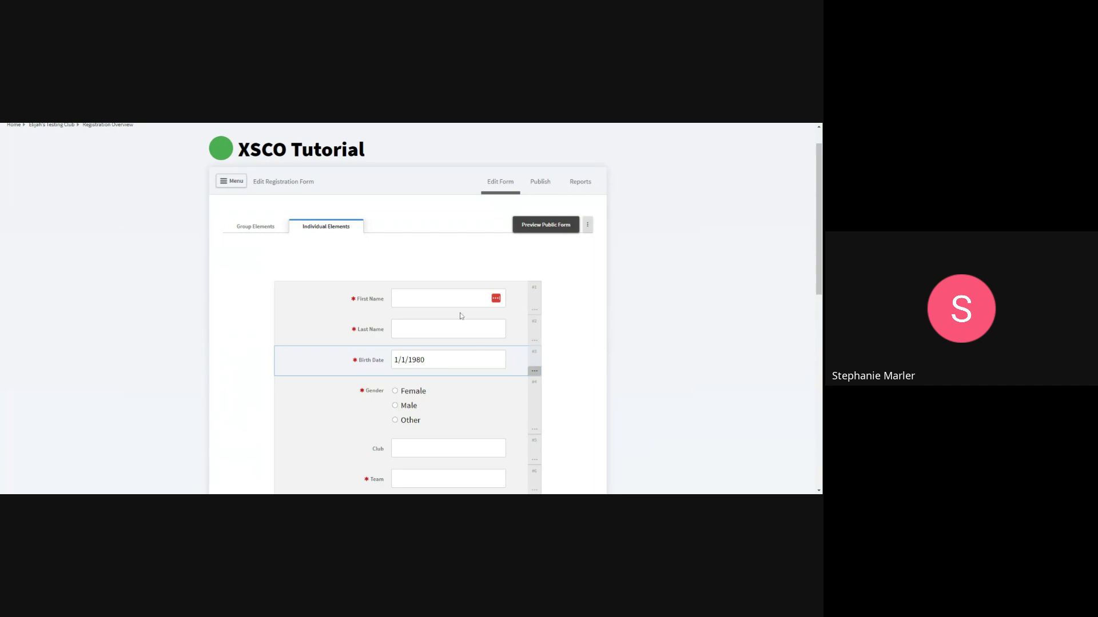
{"action": "scroll", "coordinate": [459, 312], "scroll_direction": "down", "scroll_amount": 3}
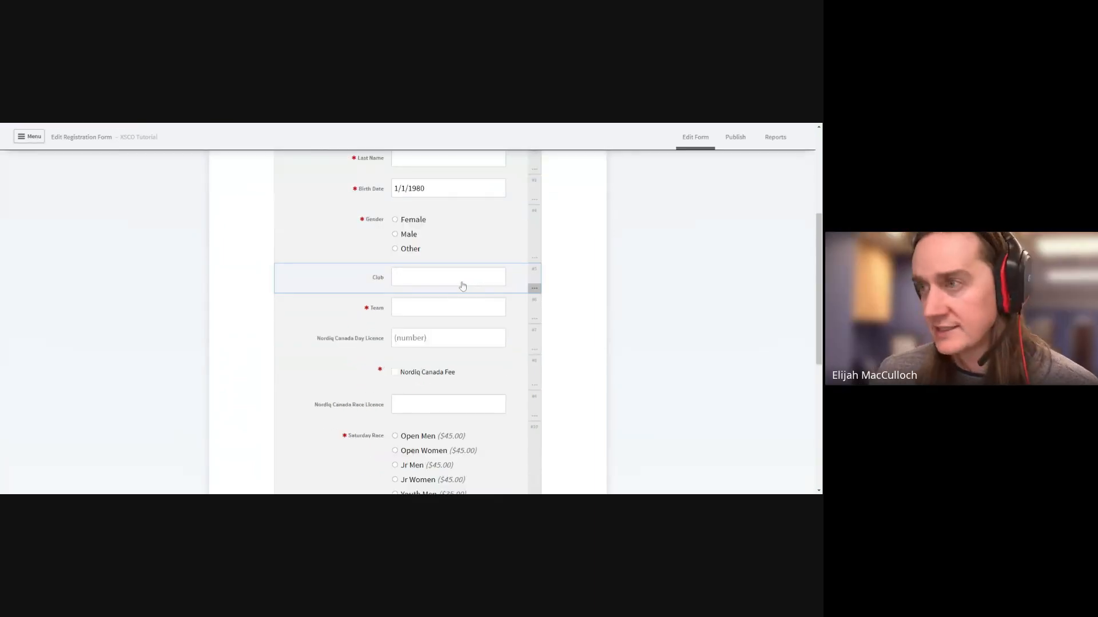
{"action": "scroll", "coordinate": [464, 286], "scroll_direction": "up", "scroll_amount": 4}
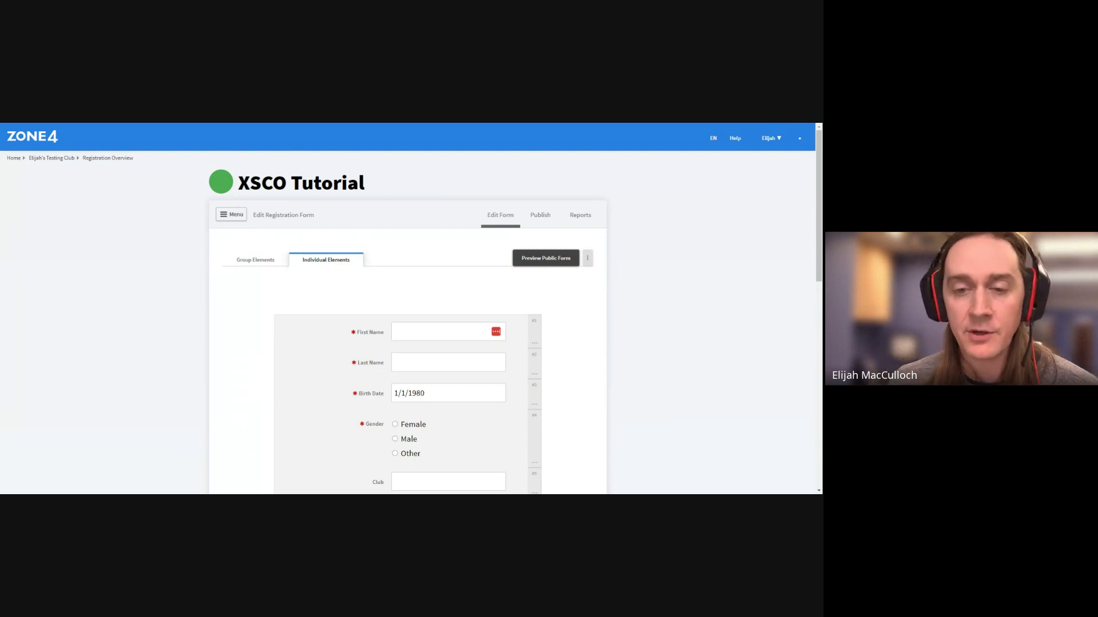
{"action": "scroll", "coordinate": [465, 274], "scroll_direction": "down", "scroll_amount": 12}
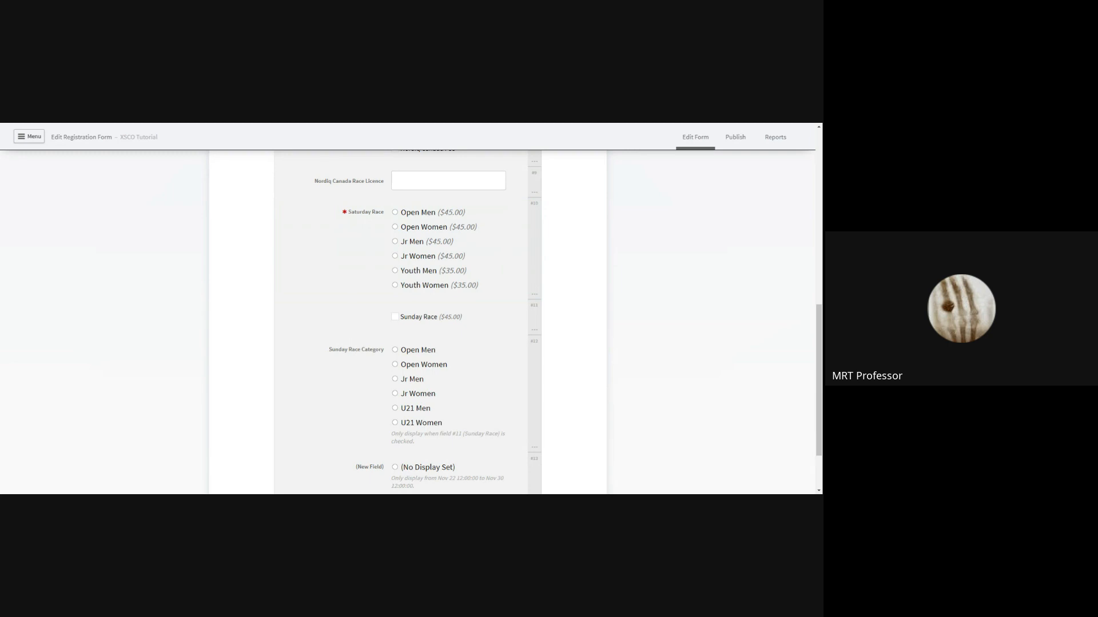
{"action": "scroll", "coordinate": [295, 399], "scroll_direction": "up", "scroll_amount": 10}
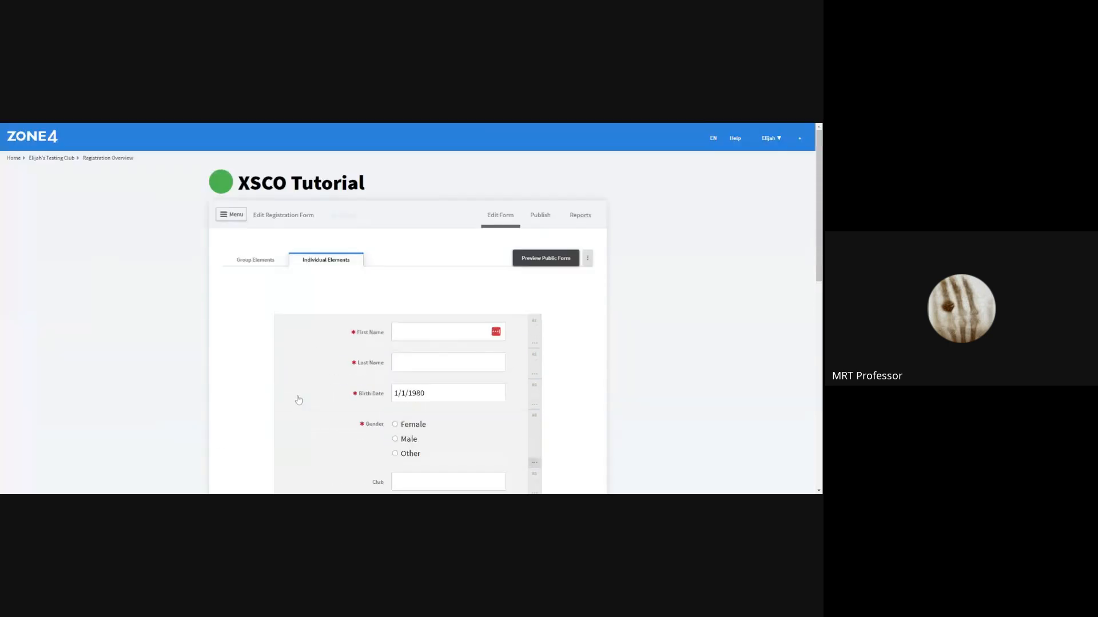
{"action": "scroll", "coordinate": [298, 399], "scroll_direction": "down", "scroll_amount": 2}
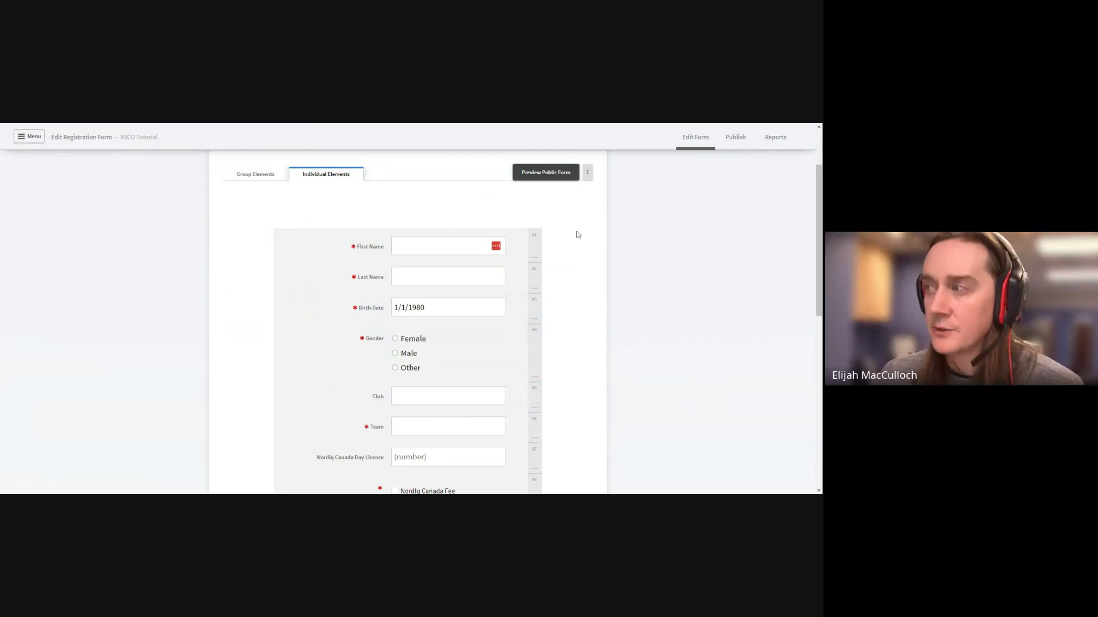
{"action": "scroll", "coordinate": [534, 288], "scroll_direction": "up", "scroll_amount": 2}
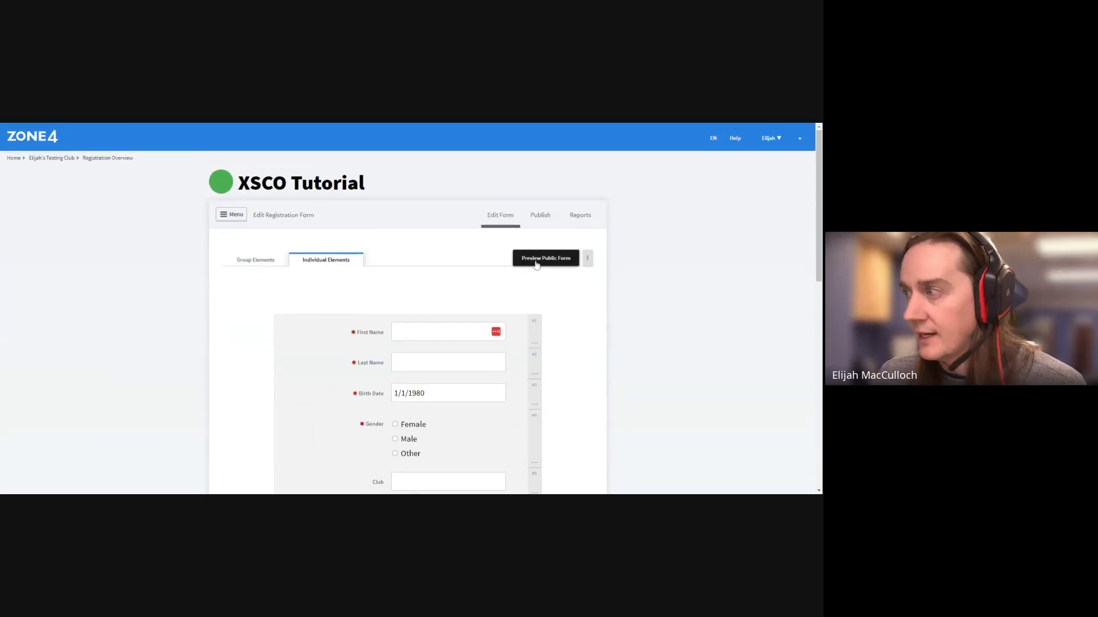
{"action": "scroll", "coordinate": [536, 264], "scroll_direction": "down", "scroll_amount": 10}
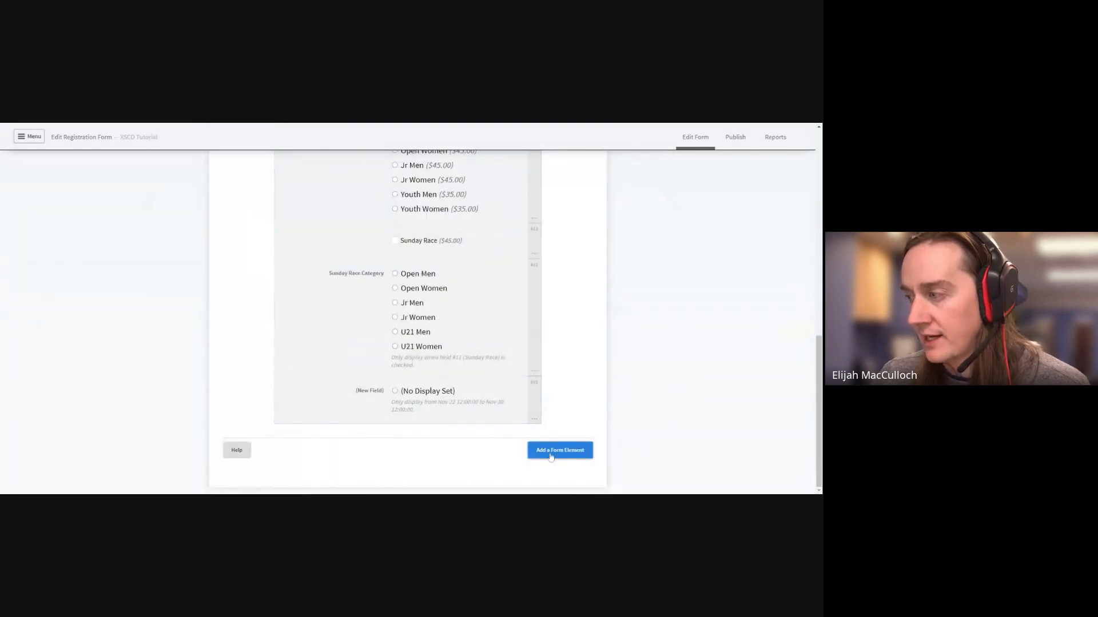
Add the preset Age element as an optional field and save it
{"action": "left_click", "coordinate": [552, 451]}
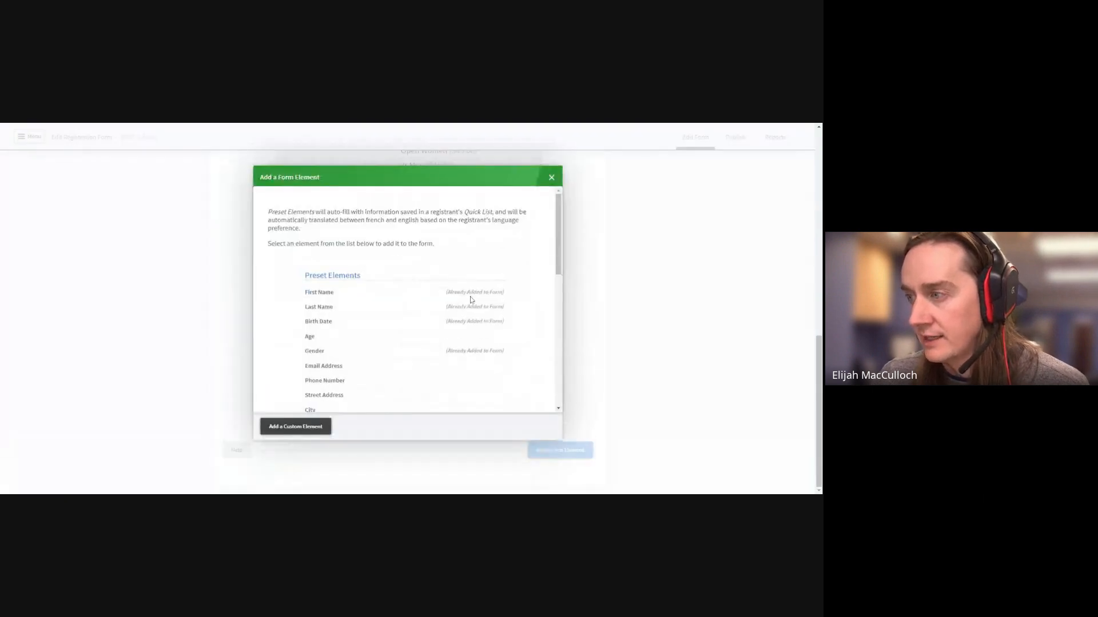
{"action": "left_click", "coordinate": [459, 338]}
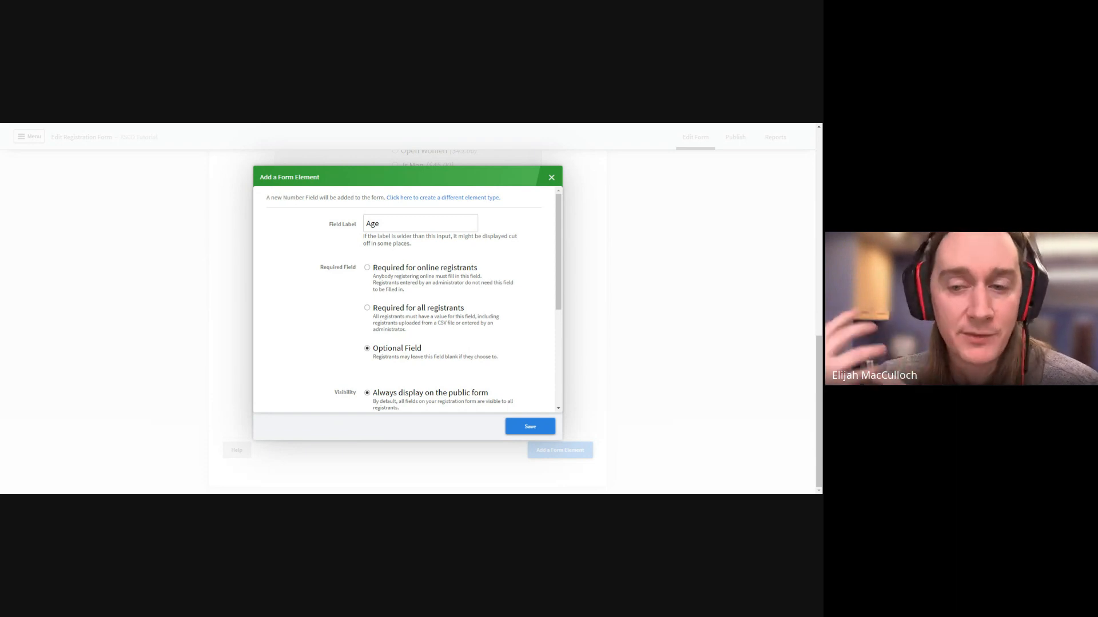
{"action": "left_click", "coordinate": [522, 430]}
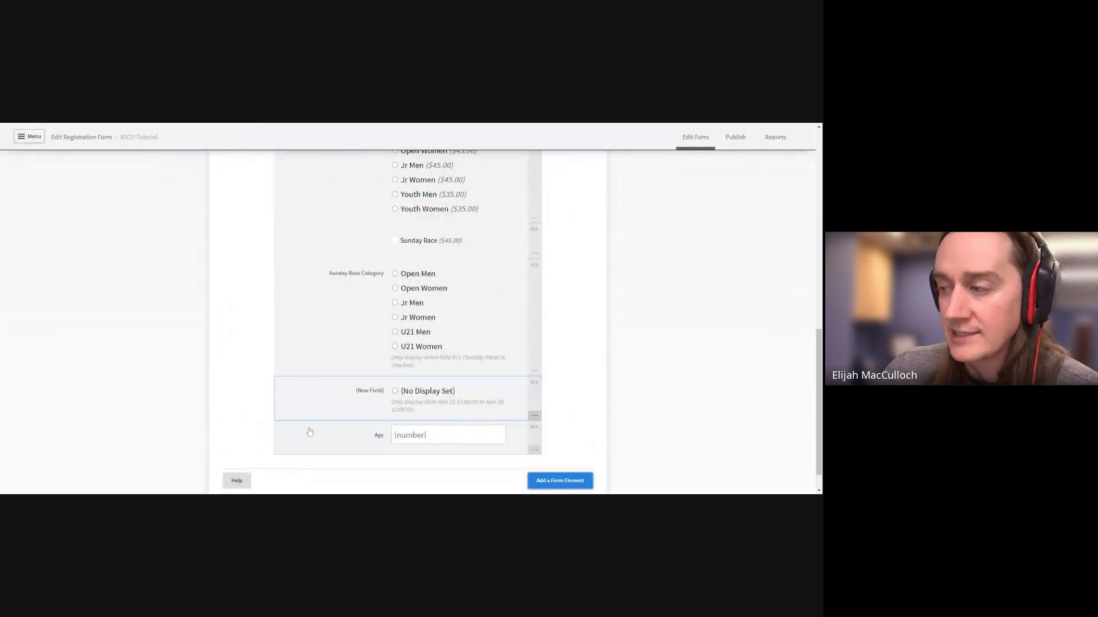
Move the Age field up so it sits directly below Gender, above Club
{"action": "left_click", "coordinate": [533, 450]}
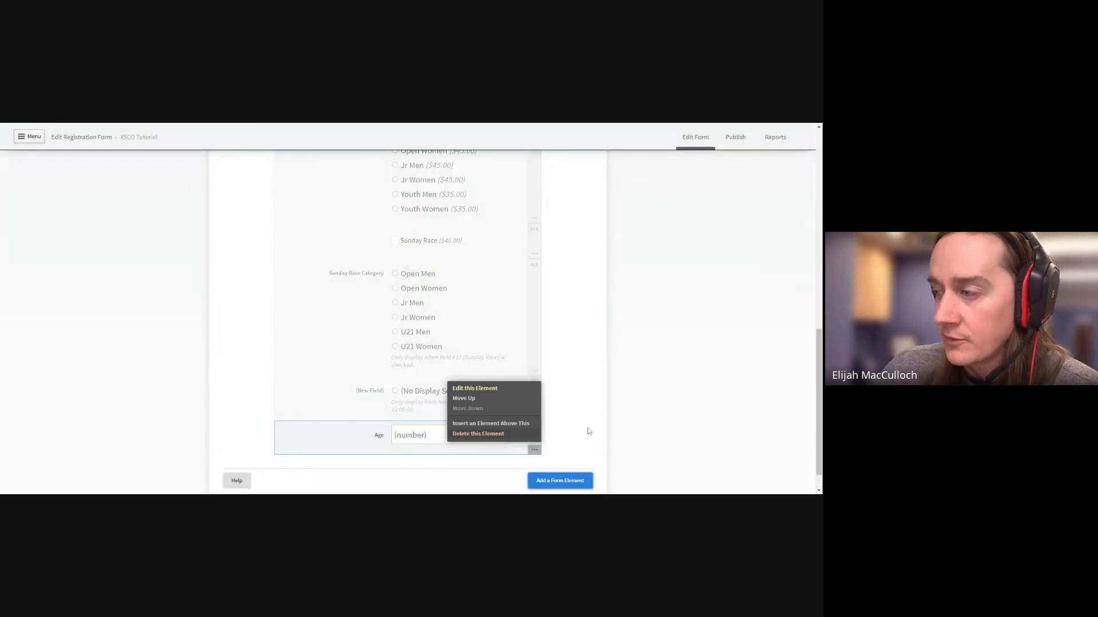
{"action": "left_click", "coordinate": [531, 426]}
{"action": "scroll", "coordinate": [547, 261], "scroll_direction": "up", "scroll_amount": 5}
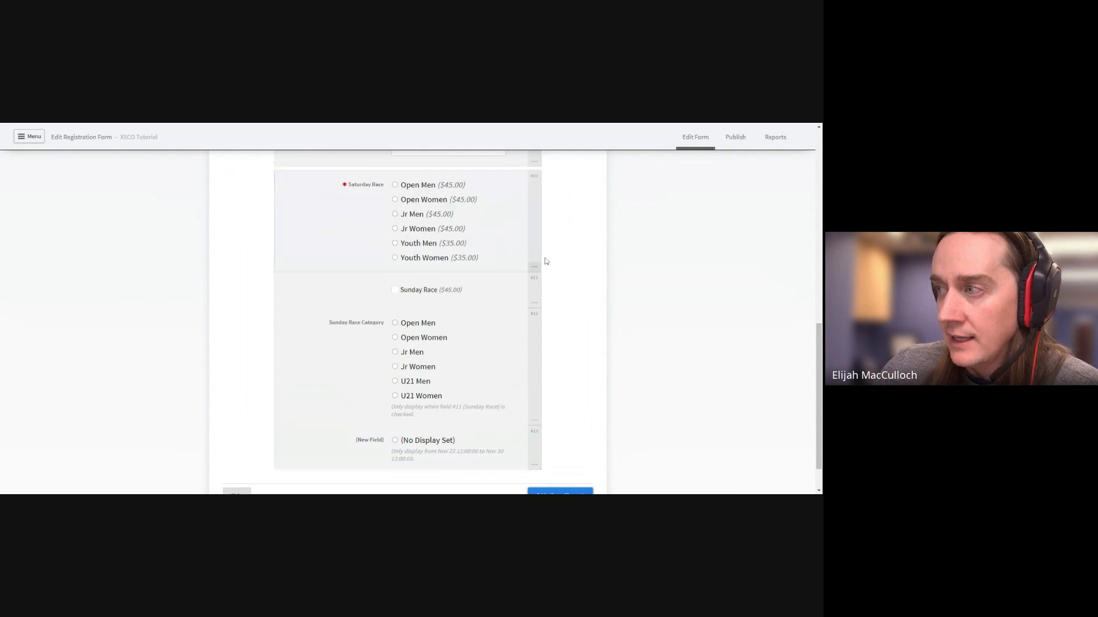
{"action": "left_click_drag", "start_coordinate": [532, 351], "coordinate": [532, 338]}
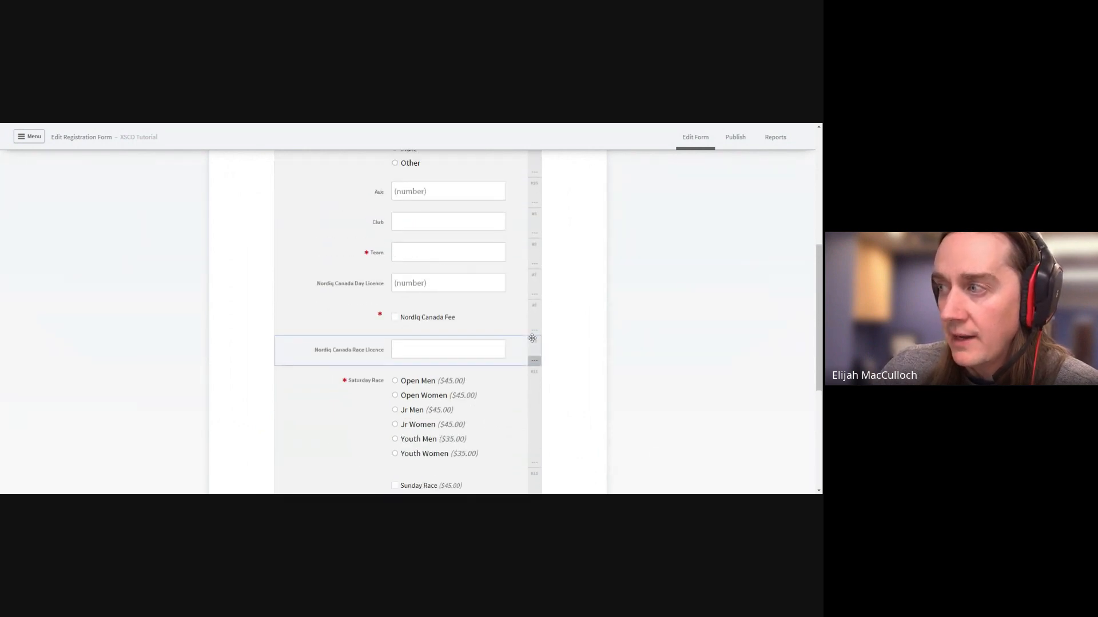
{"action": "scroll", "coordinate": [549, 326], "scroll_direction": "up", "scroll_amount": 2}
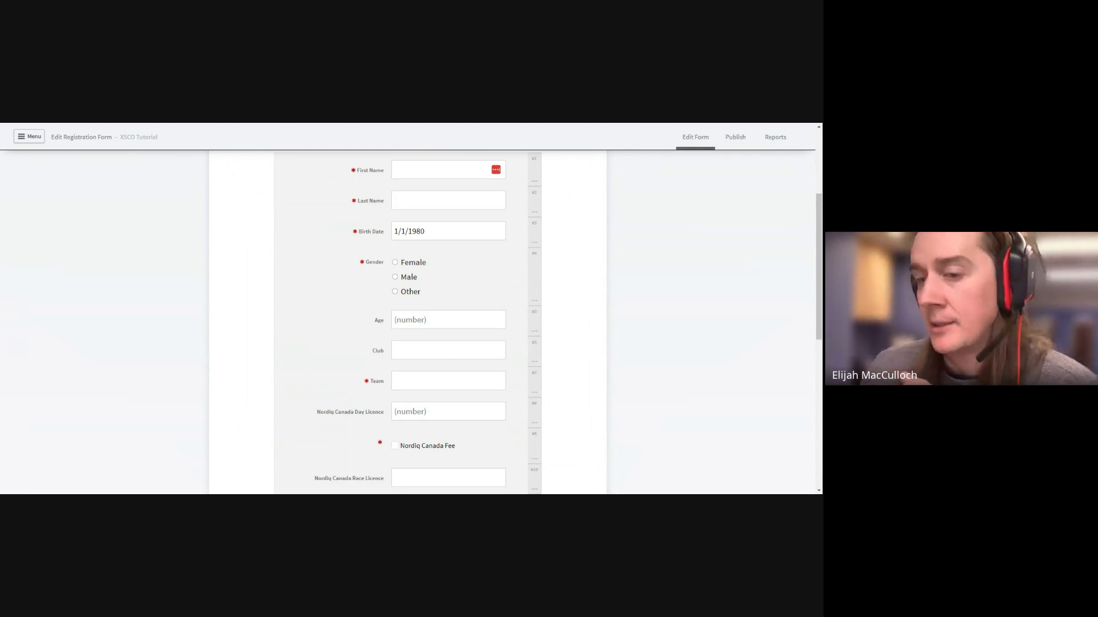
{"action": "scroll", "coordinate": [561, 384], "scroll_direction": "up", "scroll_amount": 2}
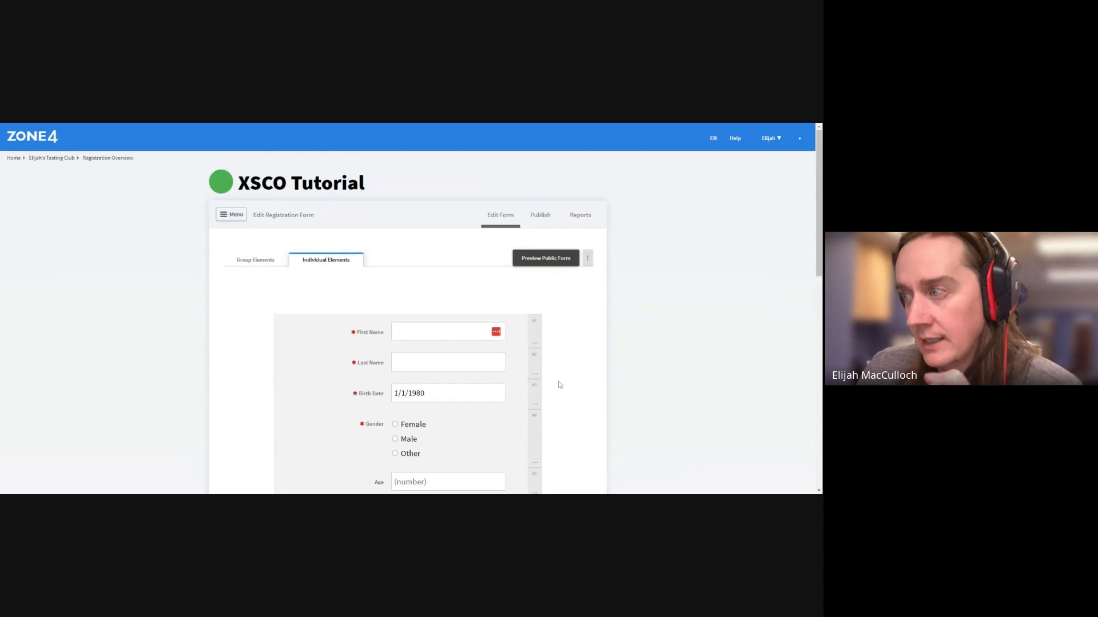
{"action": "scroll", "coordinate": [560, 384], "scroll_direction": "down", "scroll_amount": 2}
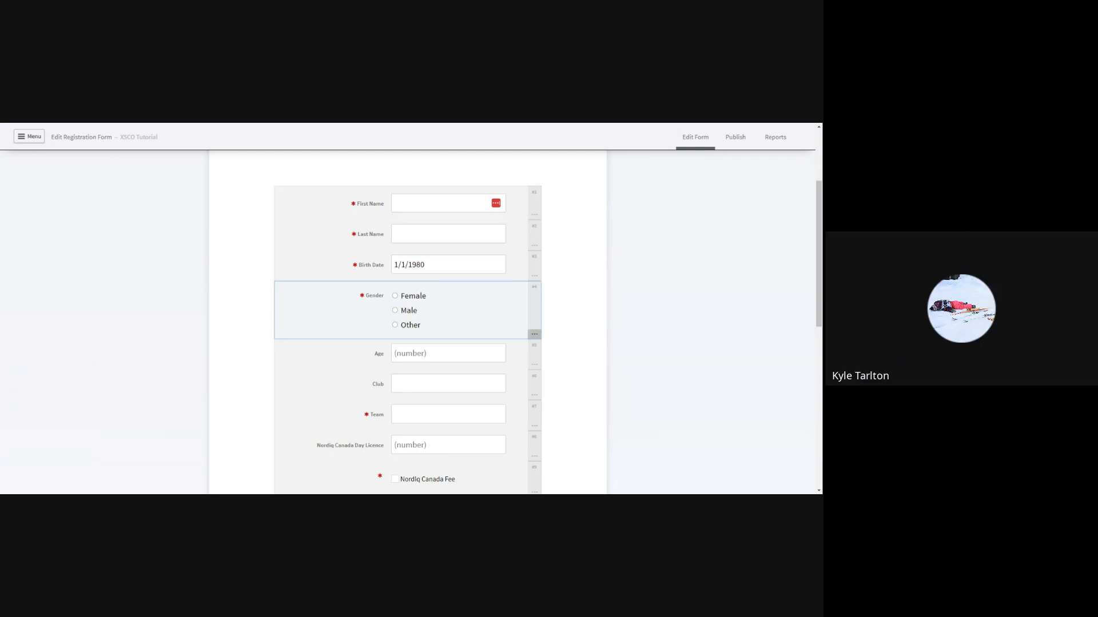
{"action": "scroll", "coordinate": [236, 299], "scroll_direction": "up", "scroll_amount": 3}
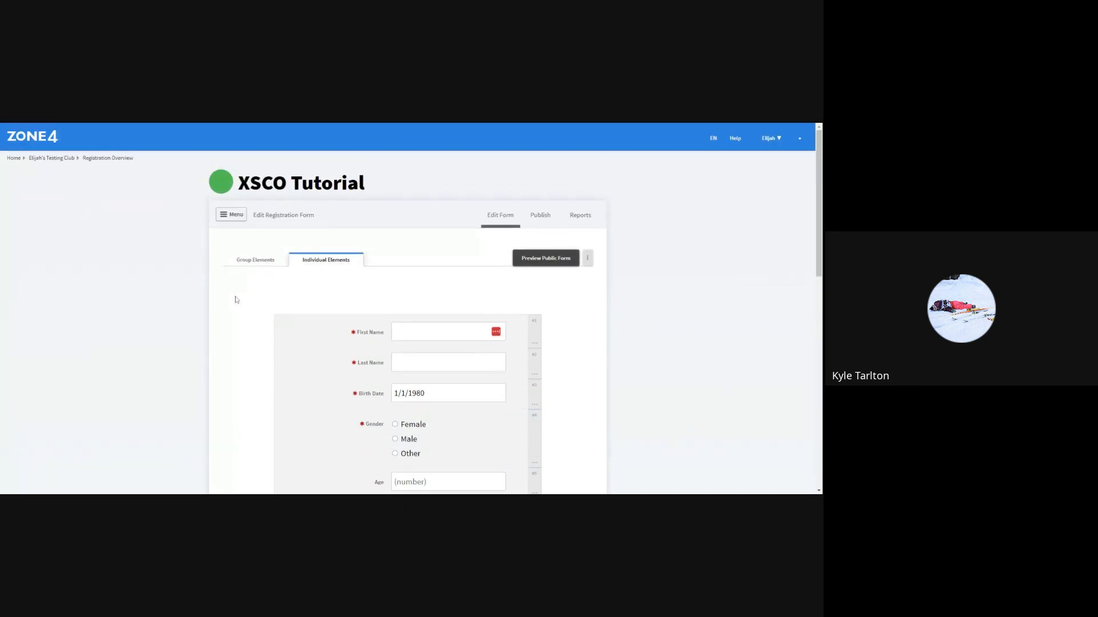
{"action": "scroll", "coordinate": [236, 300], "scroll_direction": "down", "scroll_amount": 4}
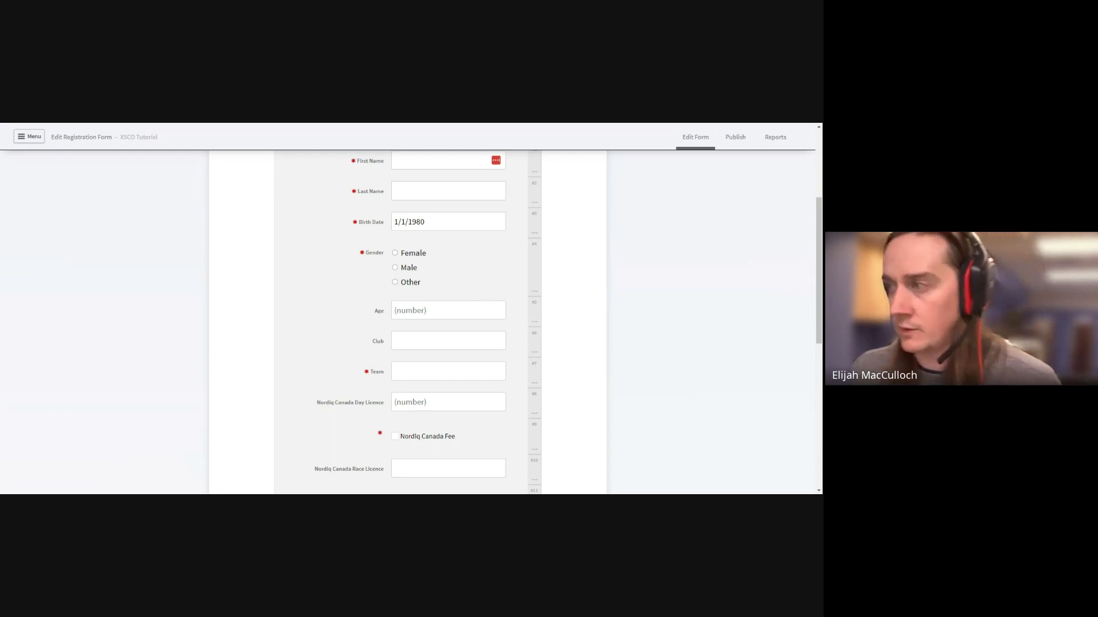
{"action": "scroll", "coordinate": [243, 308], "scroll_direction": "up", "scroll_amount": 3}
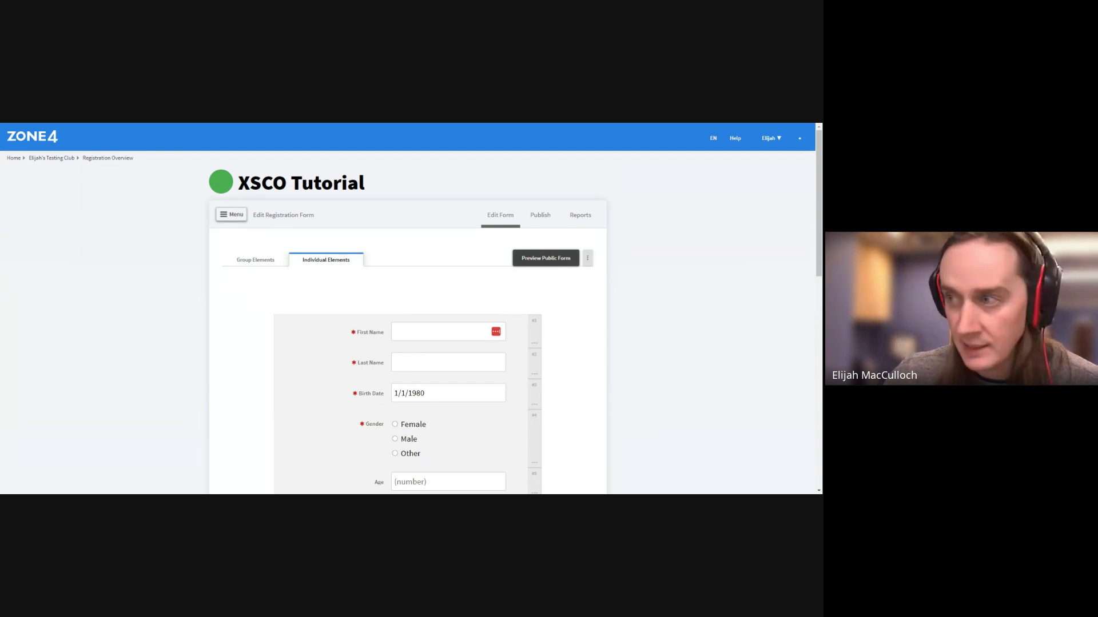
Go to the form's Settings page, view Contact Info without changes, and reach Registration Settings
{"action": "left_click", "coordinate": [238, 218]}
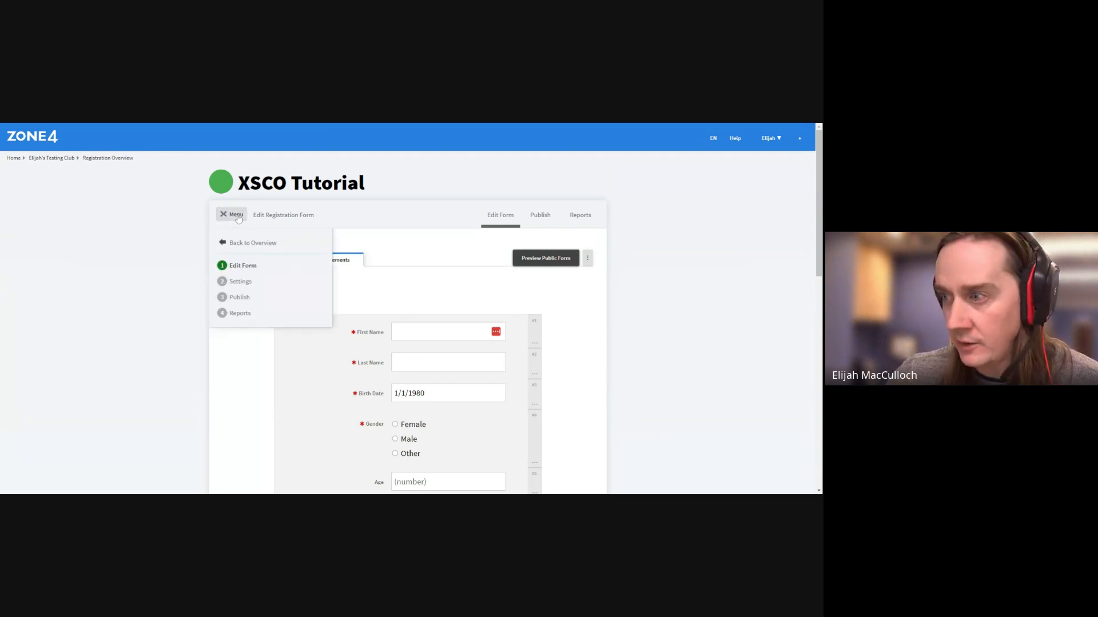
{"action": "left_click", "coordinate": [263, 290]}
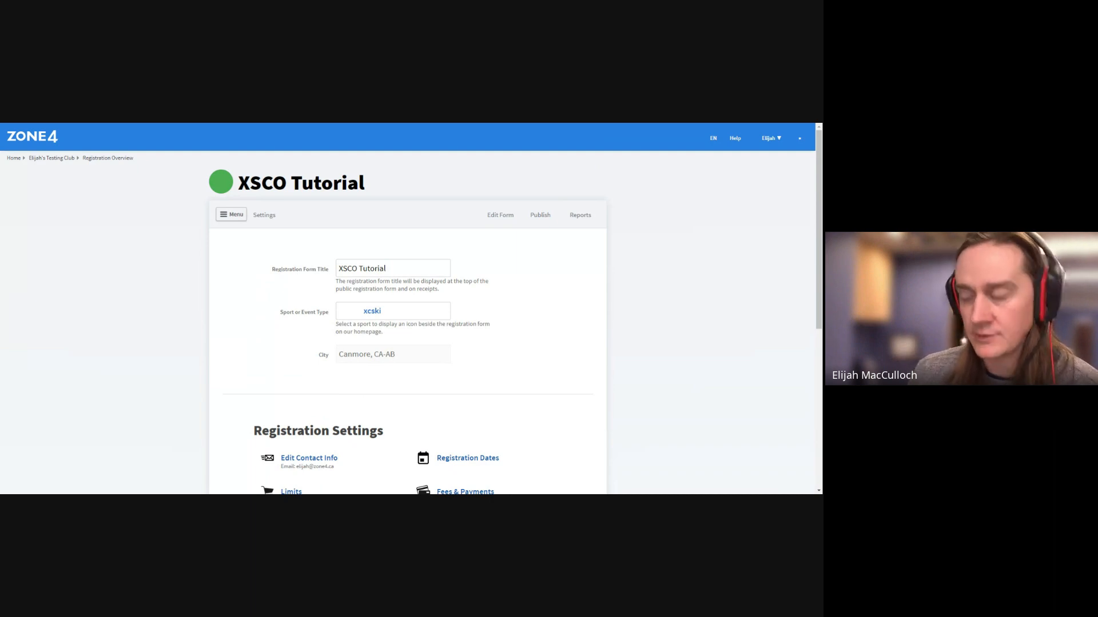
{"action": "scroll", "coordinate": [342, 345], "scroll_direction": "down", "scroll_amount": 3}
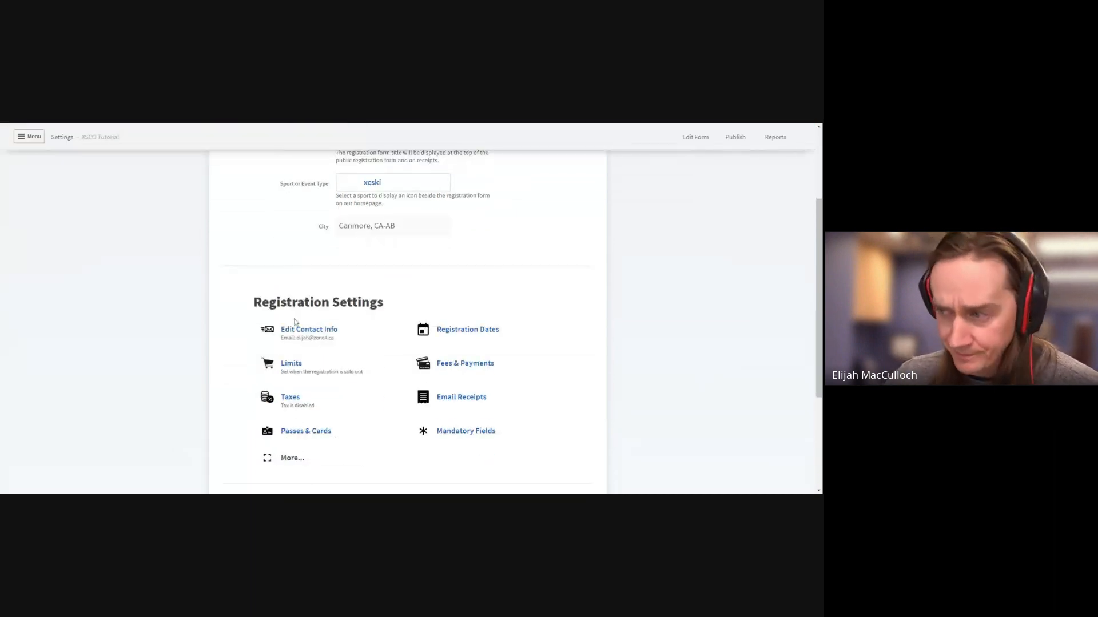
{"action": "left_click", "coordinate": [342, 343]}
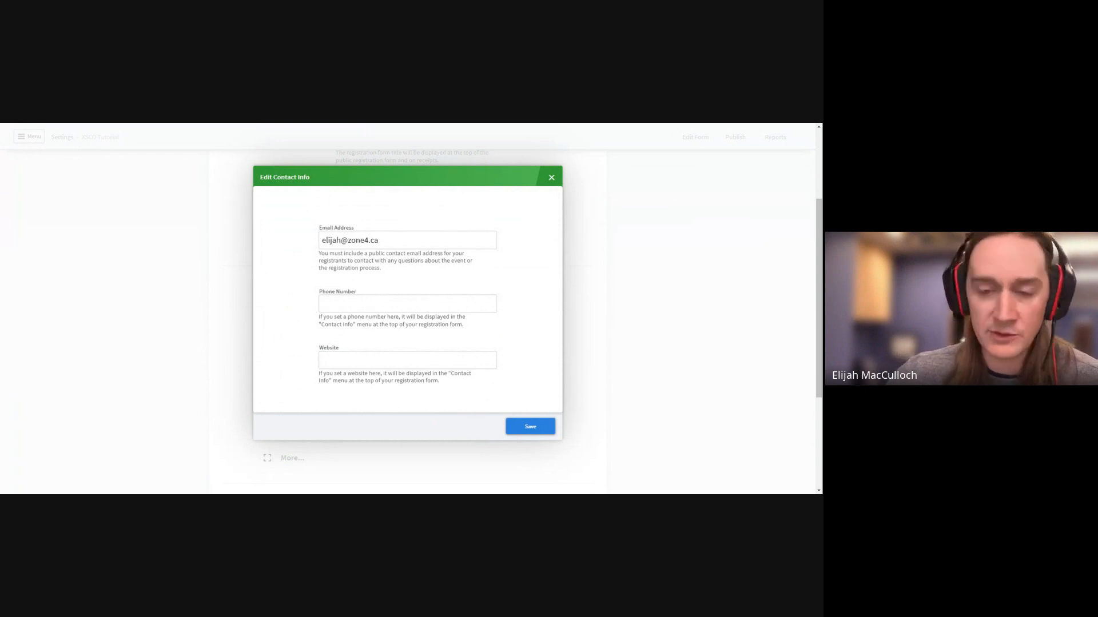
{"action": "left_click", "coordinate": [552, 175]}
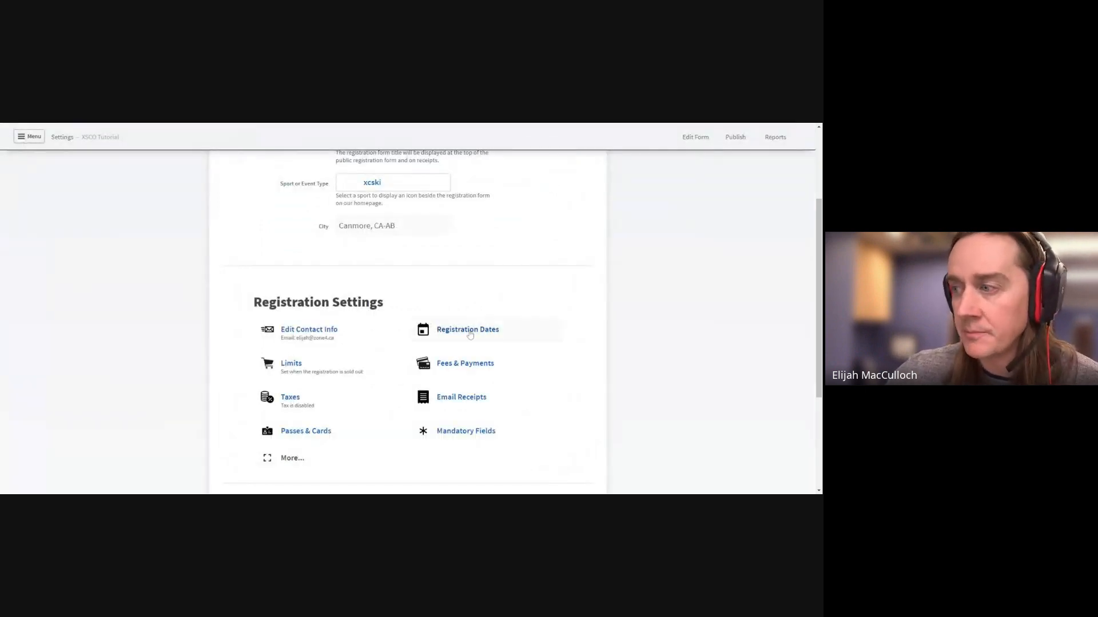
{"action": "scroll", "coordinate": [495, 308], "scroll_direction": "down", "scroll_amount": 3}
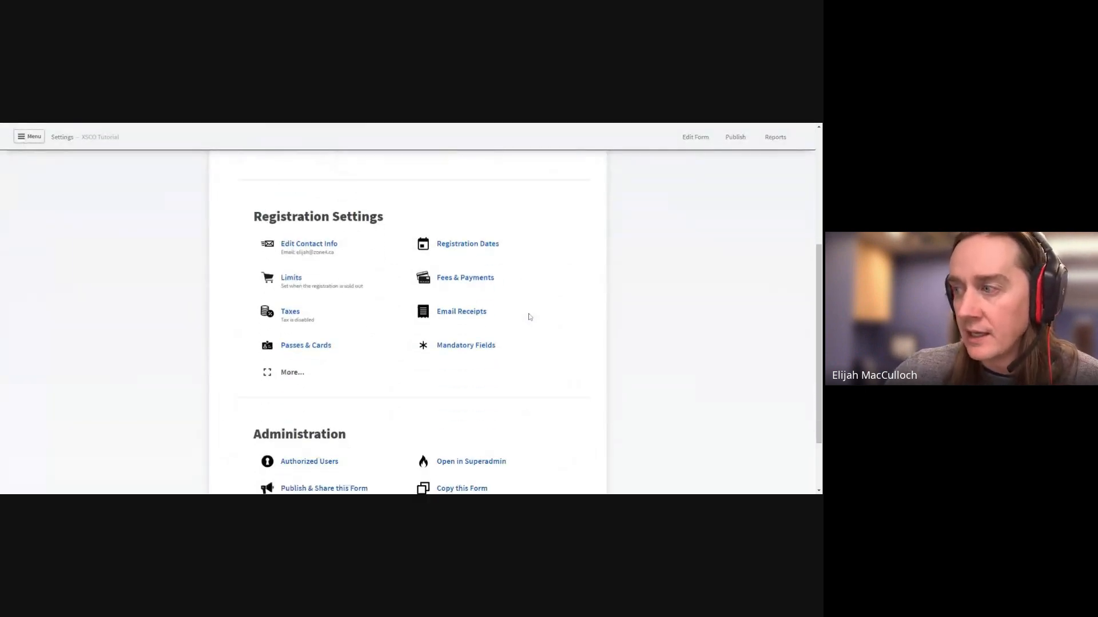
{"action": "left_click", "coordinate": [500, 240]}
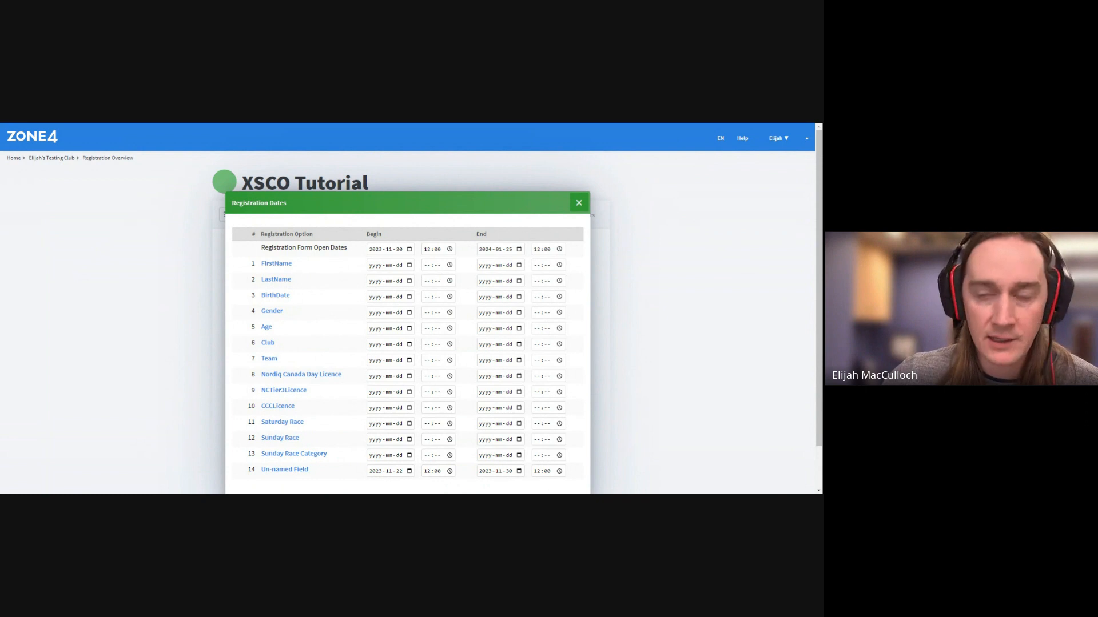
{"action": "left_click_drag", "start_coordinate": [340, 249], "coordinate": [271, 249]}
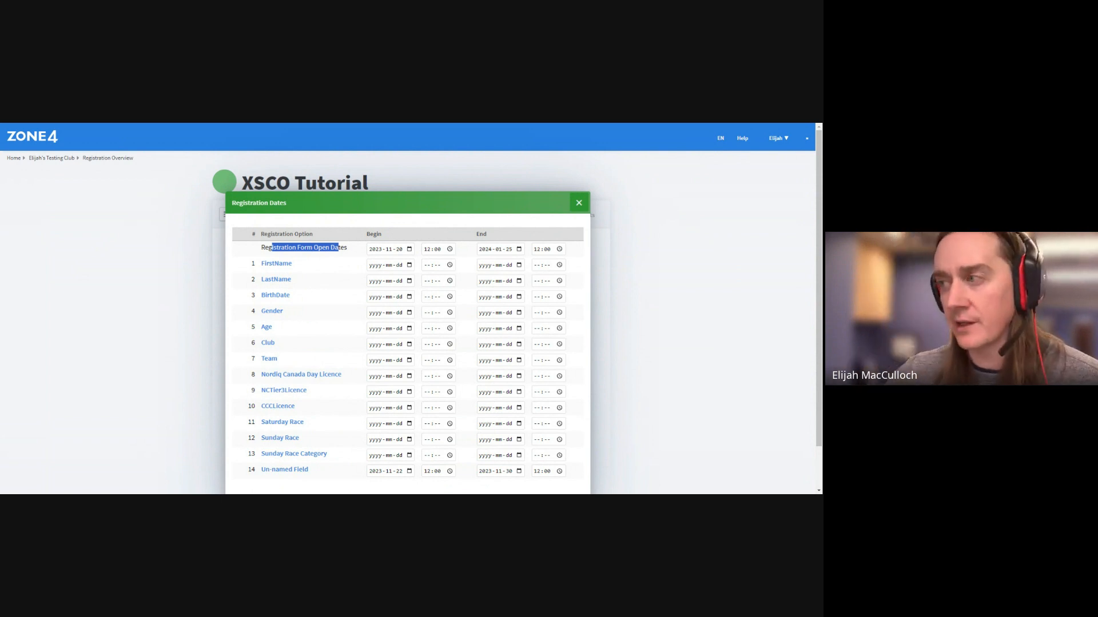
{"action": "left_click", "coordinate": [580, 202]}
{"action": "scroll", "coordinate": [613, 374], "scroll_direction": "down", "scroll_amount": 1}
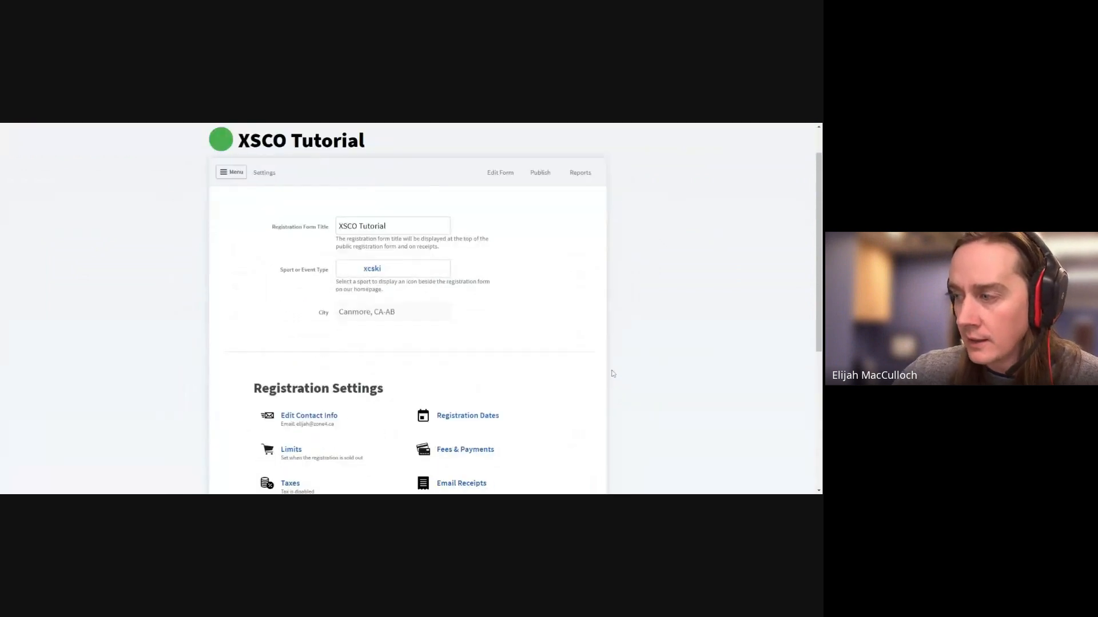
{"action": "scroll", "coordinate": [613, 374], "scroll_direction": "down", "scroll_amount": 3}
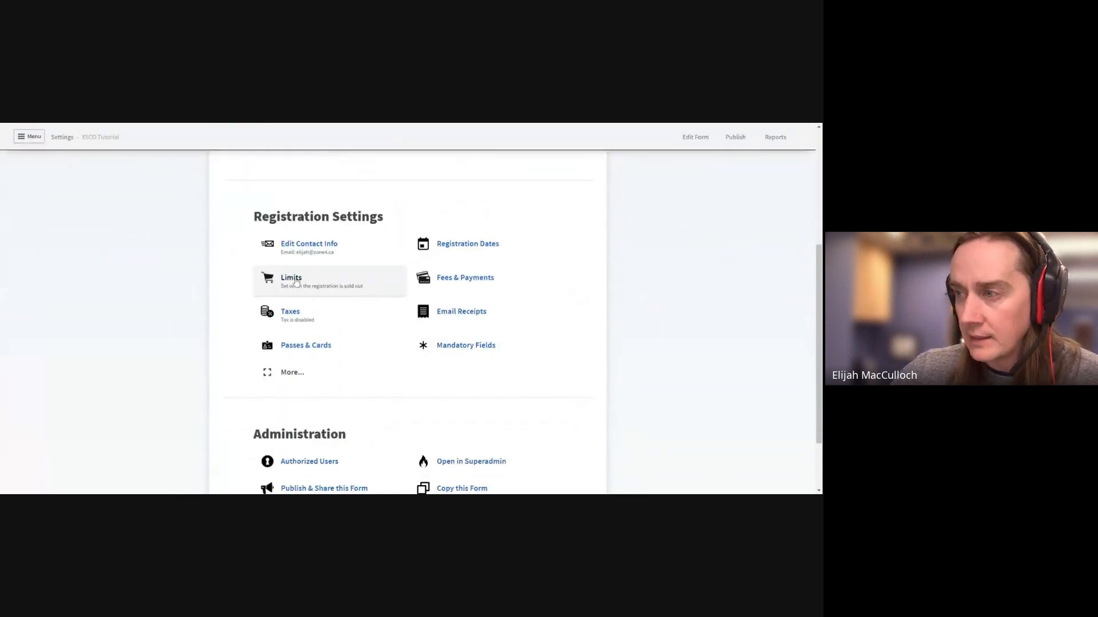
Enter registrant limits in Registration Limits, starting with Maximum Total Registrants 100, then close
{"action": "left_click", "coordinate": [296, 282]}
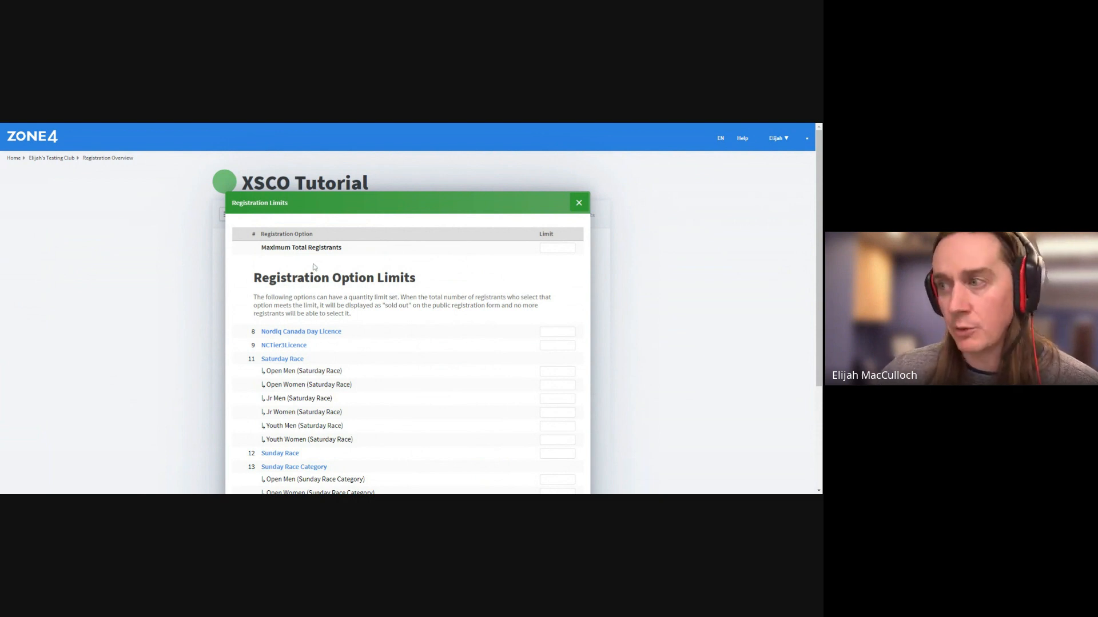
{"action": "left_click_drag", "start_coordinate": [261, 248], "coordinate": [325, 247]}
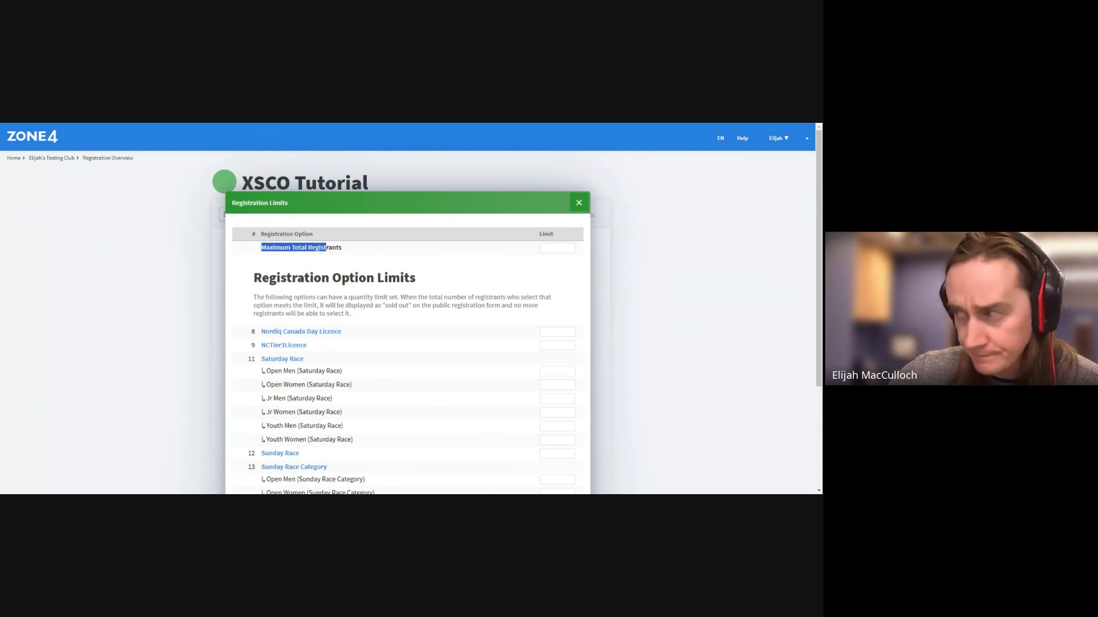
{"action": "left_click", "coordinate": [573, 247]}
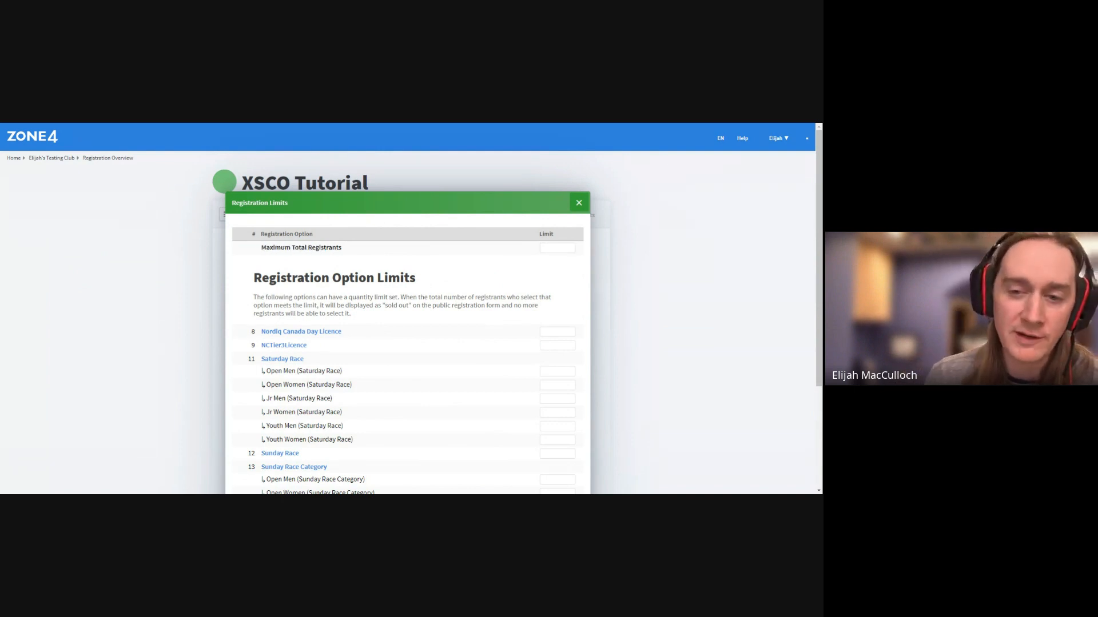
{"action": "type", "text": "100"}
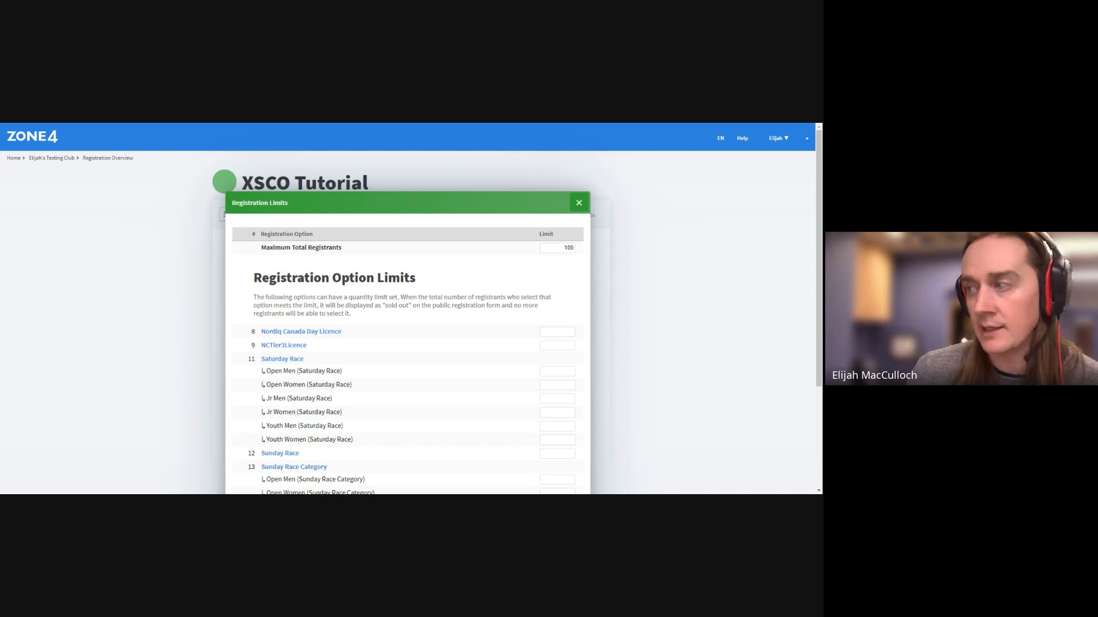
{"action": "scroll", "coordinate": [526, 355], "scroll_direction": "down", "scroll_amount": 2}
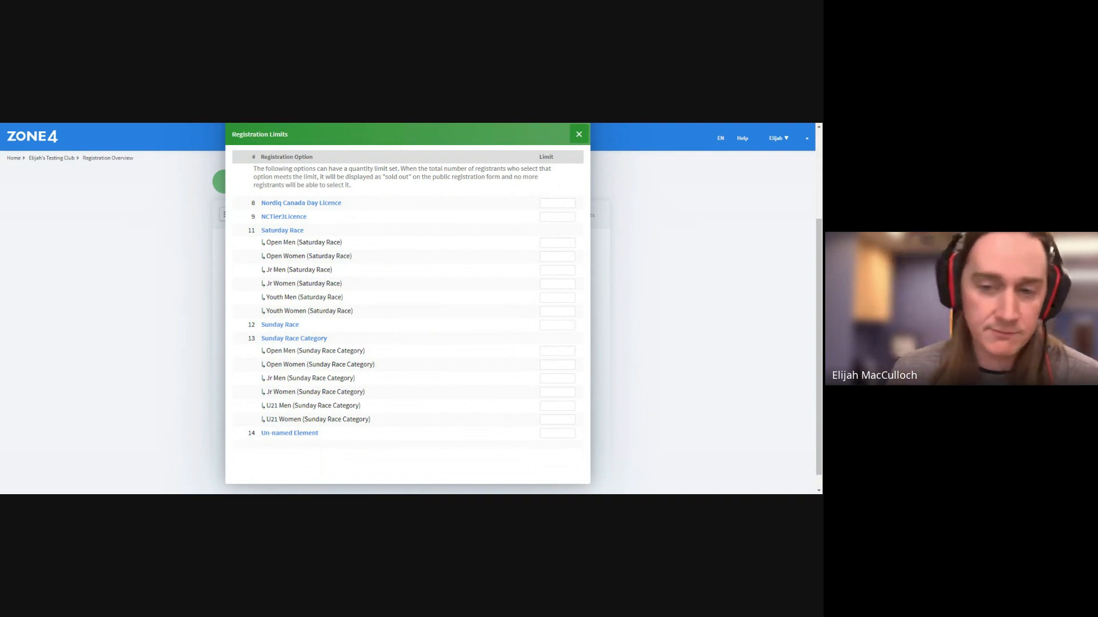
{"action": "type", "text": "0"}
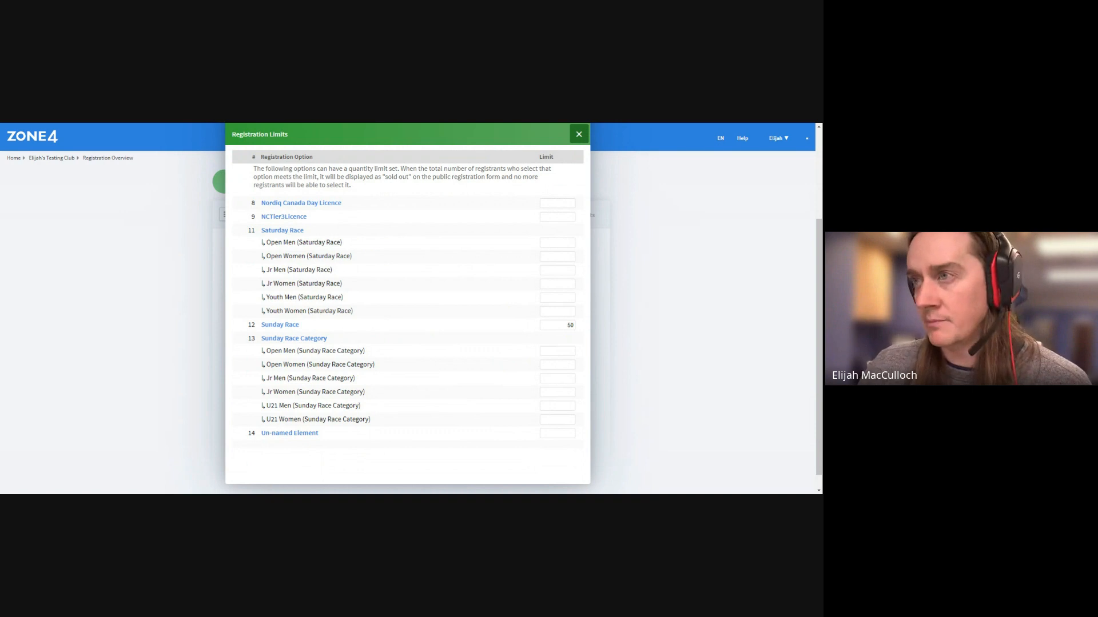
{"action": "left_click", "coordinate": [578, 135]}
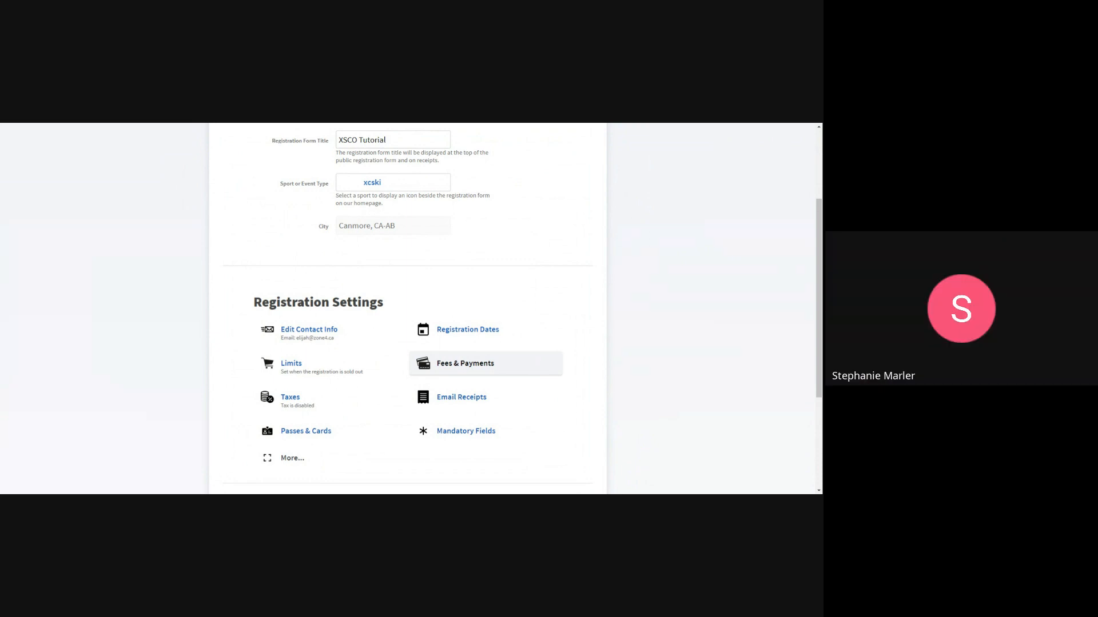
{"action": "left_click", "coordinate": [347, 330]}
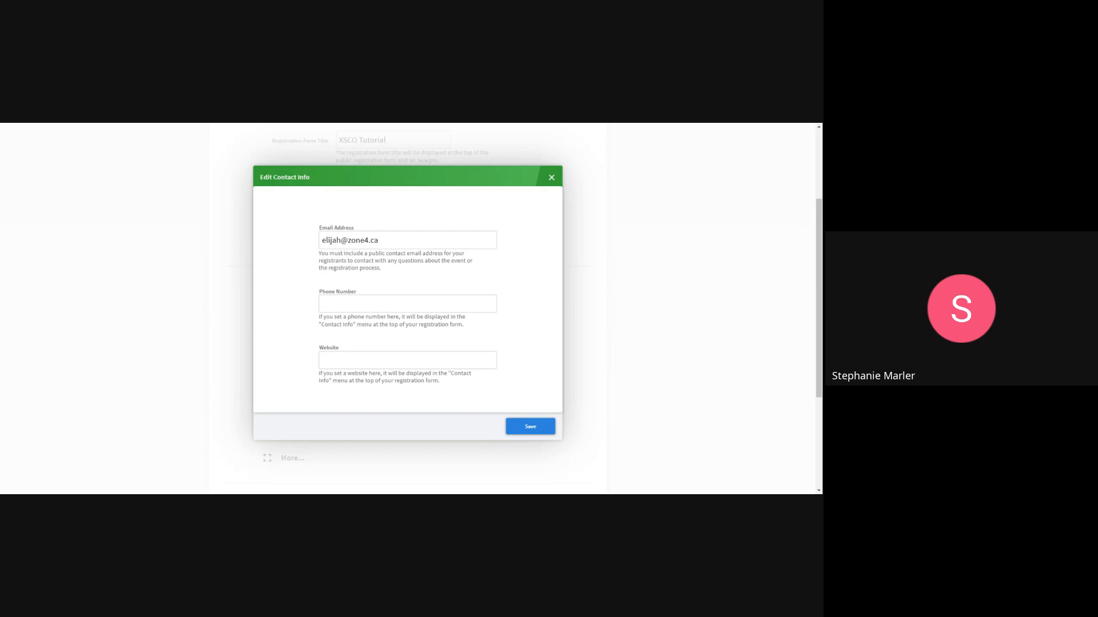
{"action": "left_click", "coordinate": [560, 182]}
{"action": "left_click", "coordinate": [537, 392]}
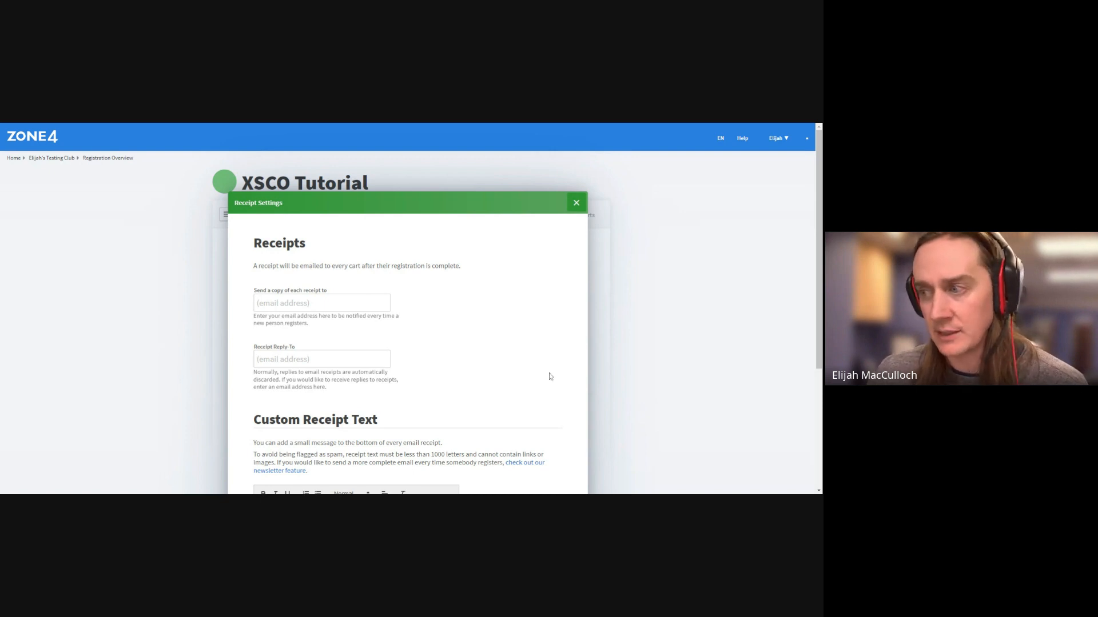
{"action": "left_click", "coordinate": [577, 207]}
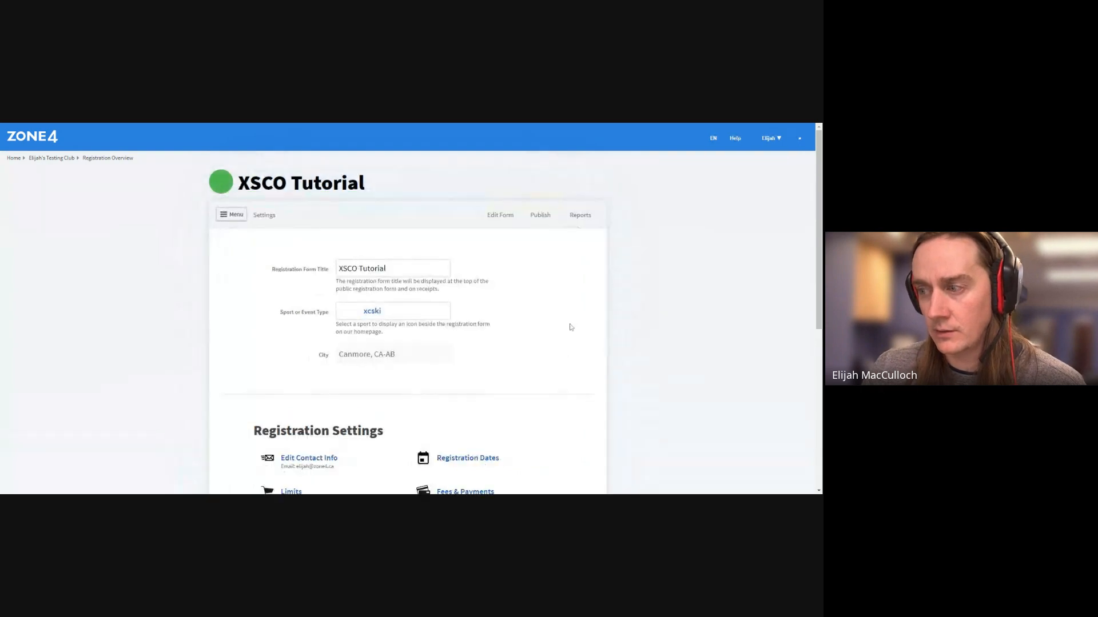
Recheck and close Registration Limits, then bring up the Fees & Payments settings
{"action": "scroll", "coordinate": [569, 323], "scroll_direction": "down", "scroll_amount": 4}
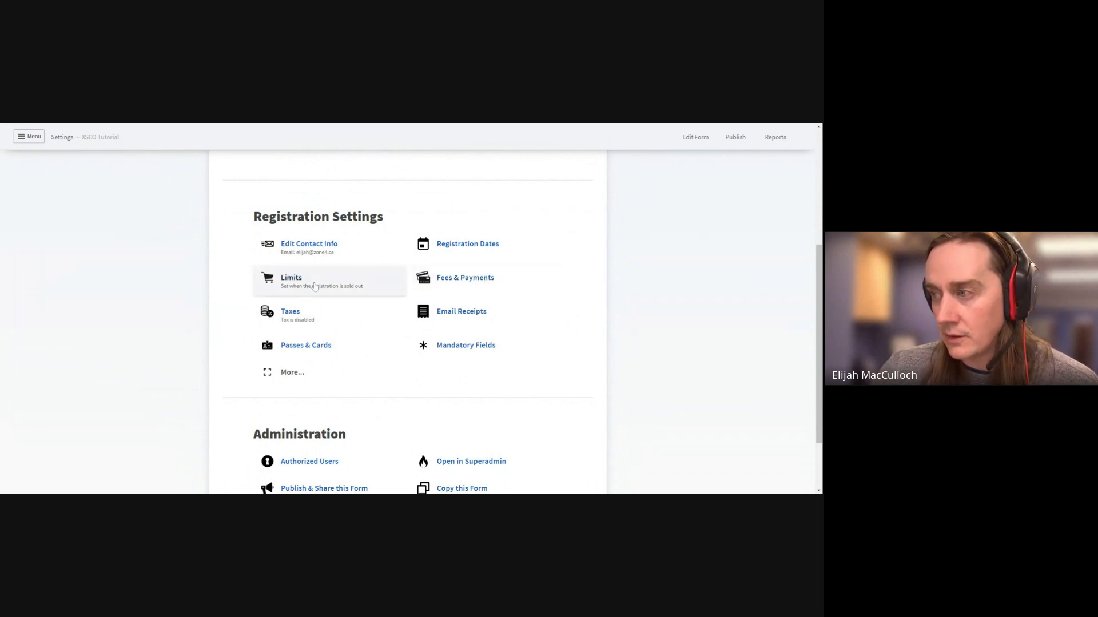
{"action": "left_click", "coordinate": [316, 286]}
{"action": "scroll", "coordinate": [454, 338], "scroll_direction": "down", "scroll_amount": 2}
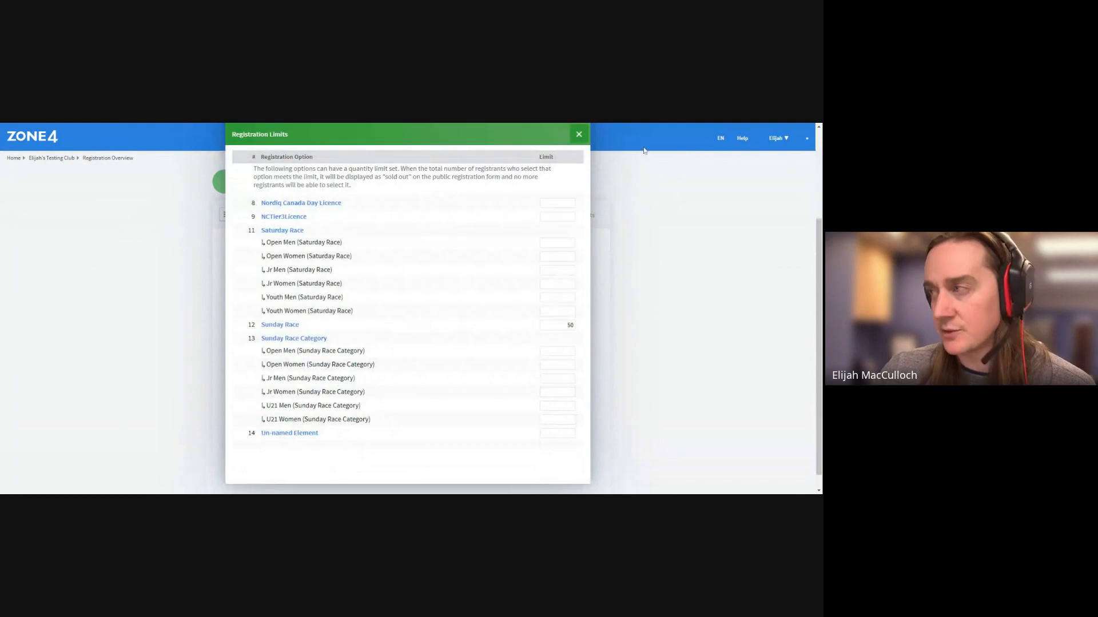
{"action": "left_click", "coordinate": [578, 134]}
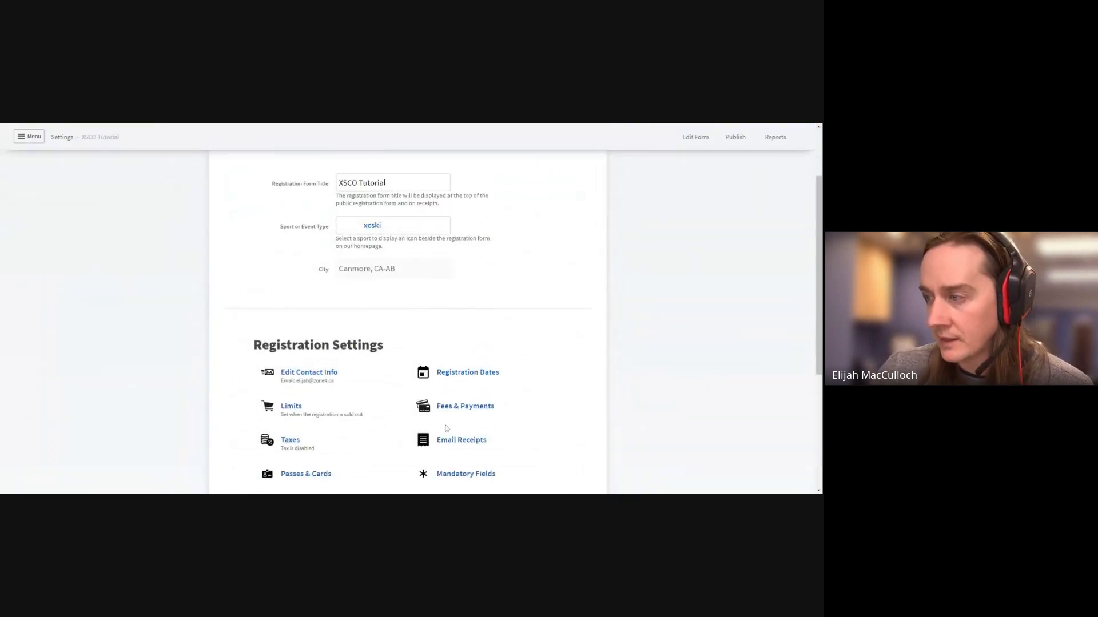
{"action": "left_click", "coordinate": [448, 417]}
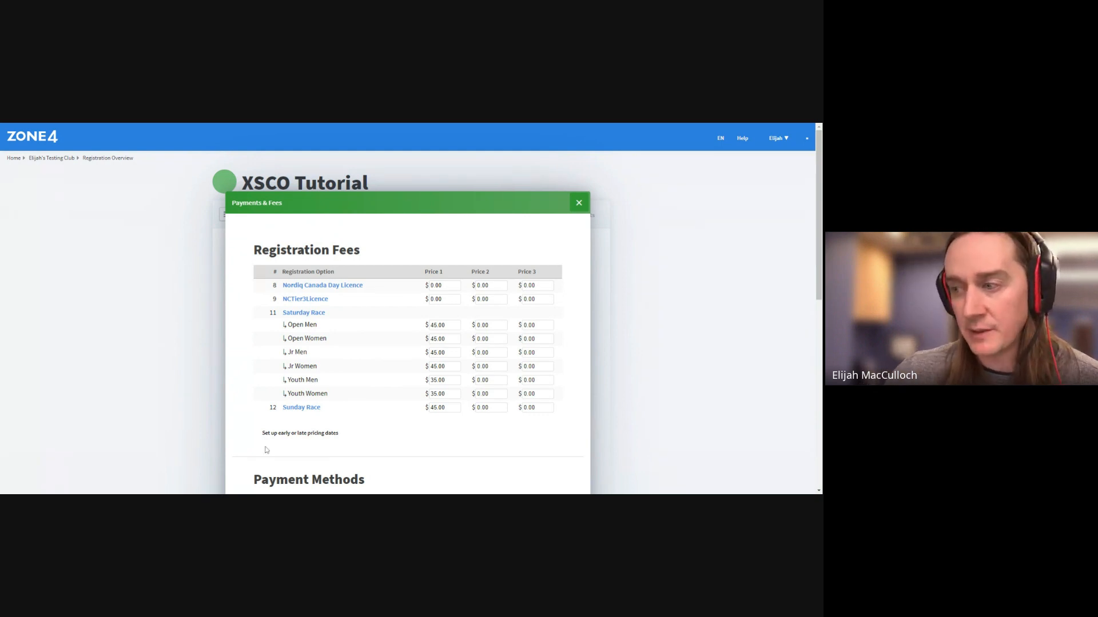
Open the early and late pricing change dates setup
{"action": "left_click", "coordinate": [291, 435]}
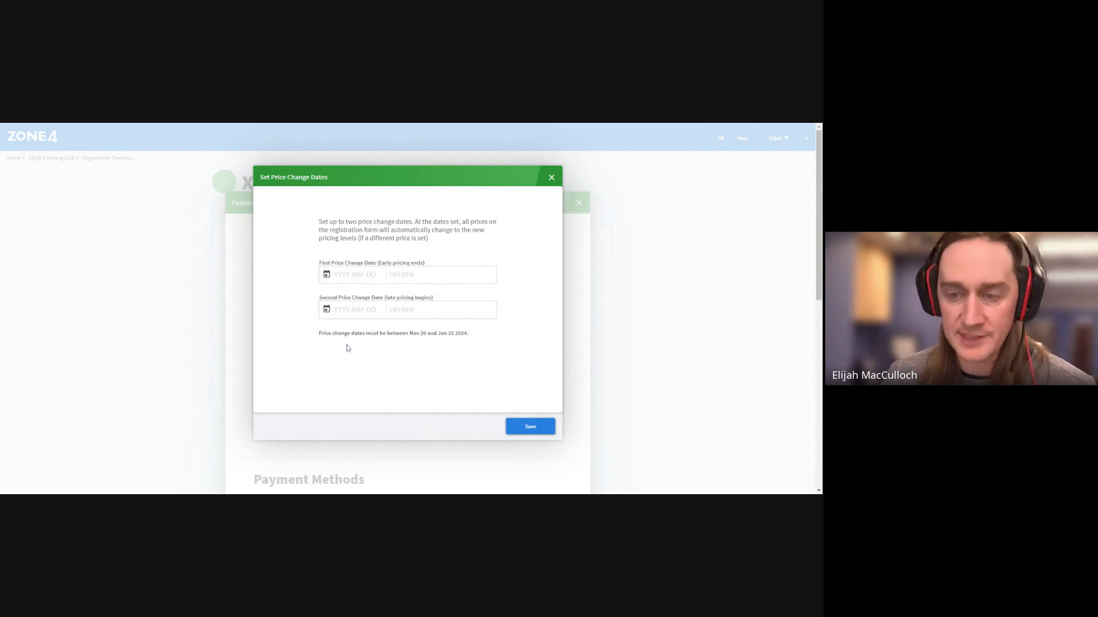
Set the first price change date to 2023-11-30 at 23:59:59
{"action": "left_click", "coordinate": [326, 275]}
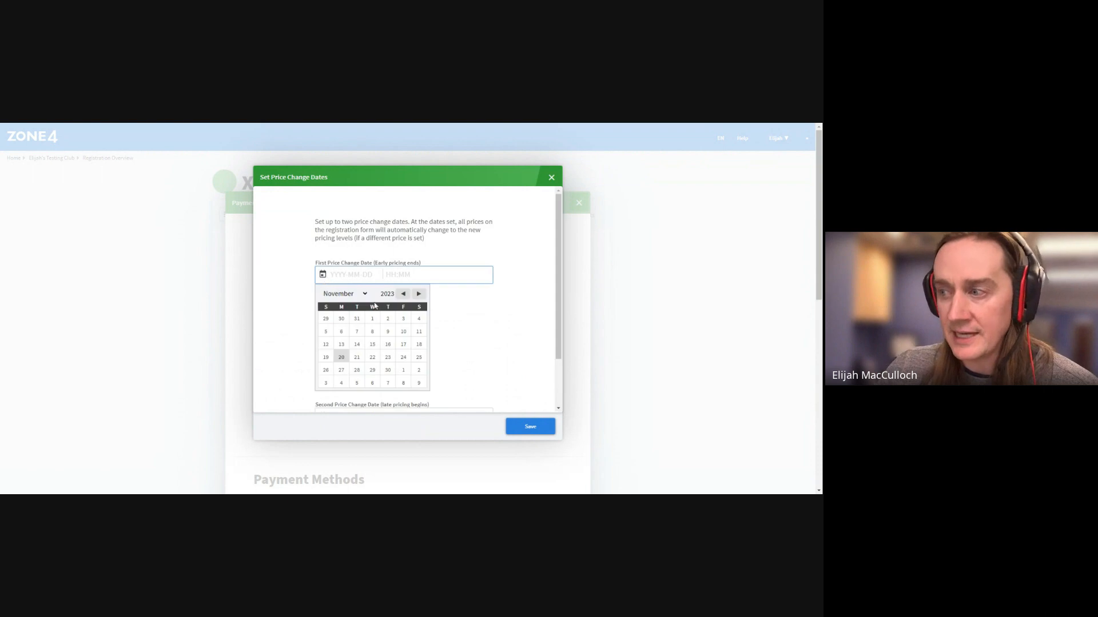
{"action": "left_click", "coordinate": [388, 371]}
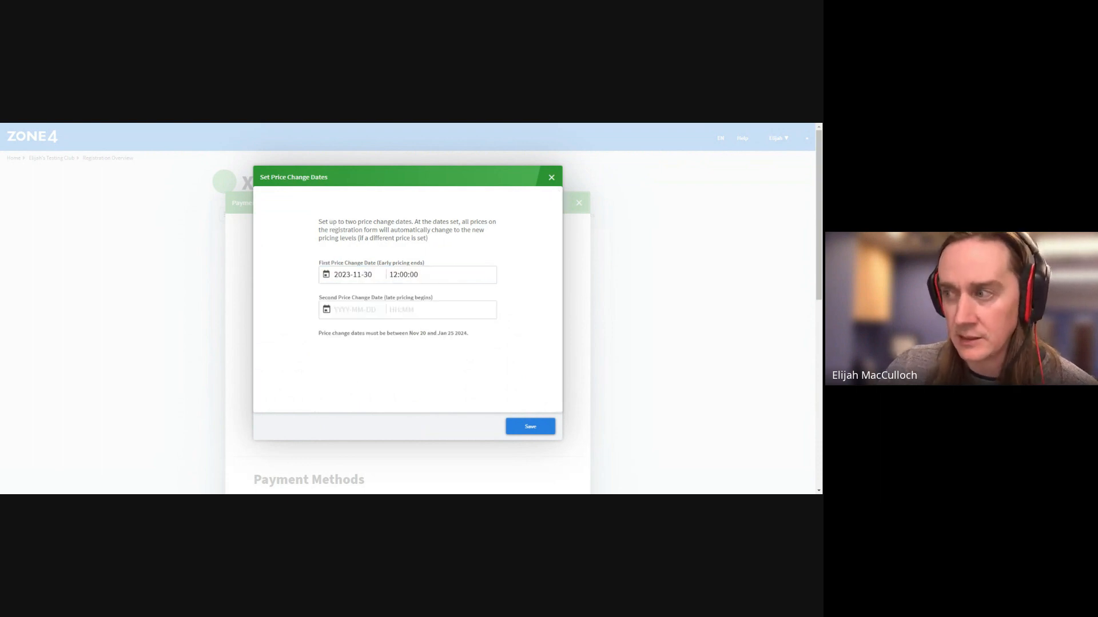
{"action": "left_click", "coordinate": [403, 274]}
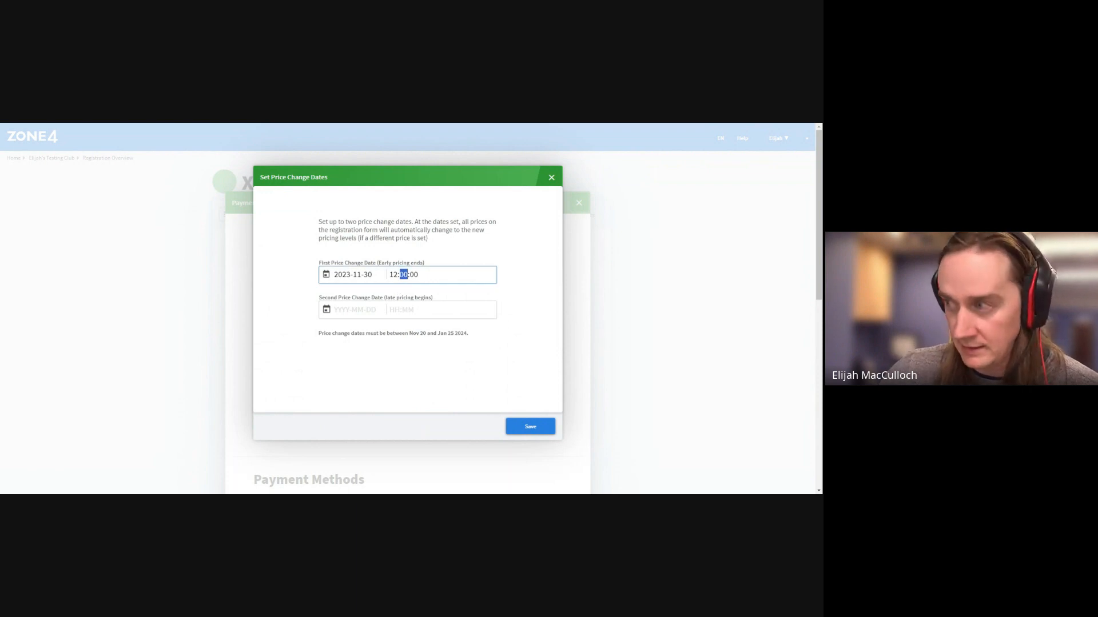
{"action": "left_click_drag", "start_coordinate": [420, 275], "coordinate": [388, 275]}
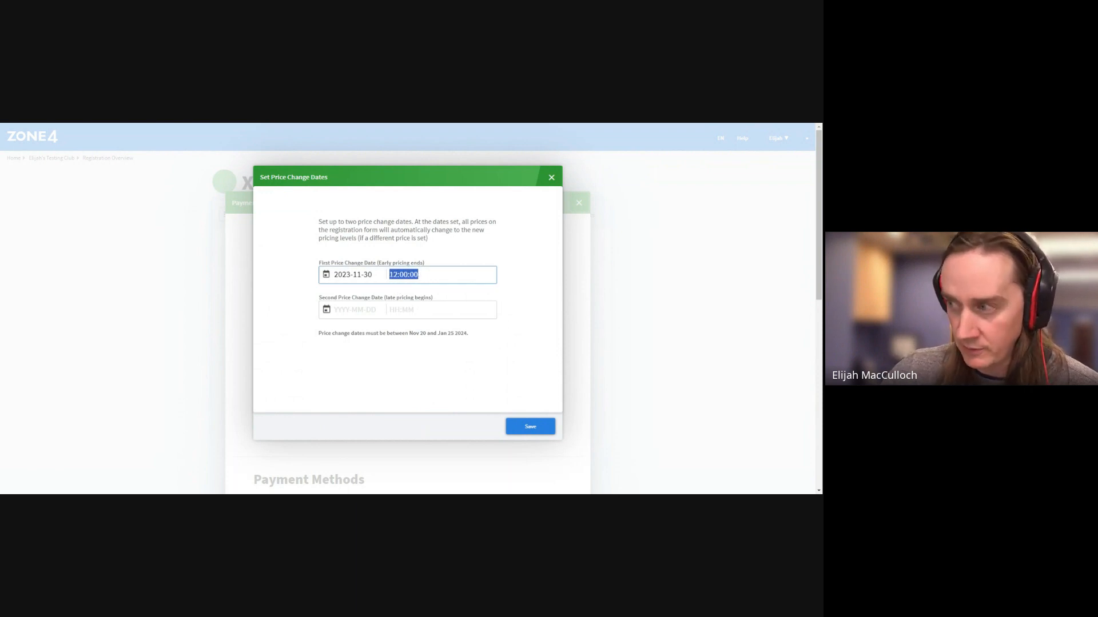
{"action": "type", "text": "23"}
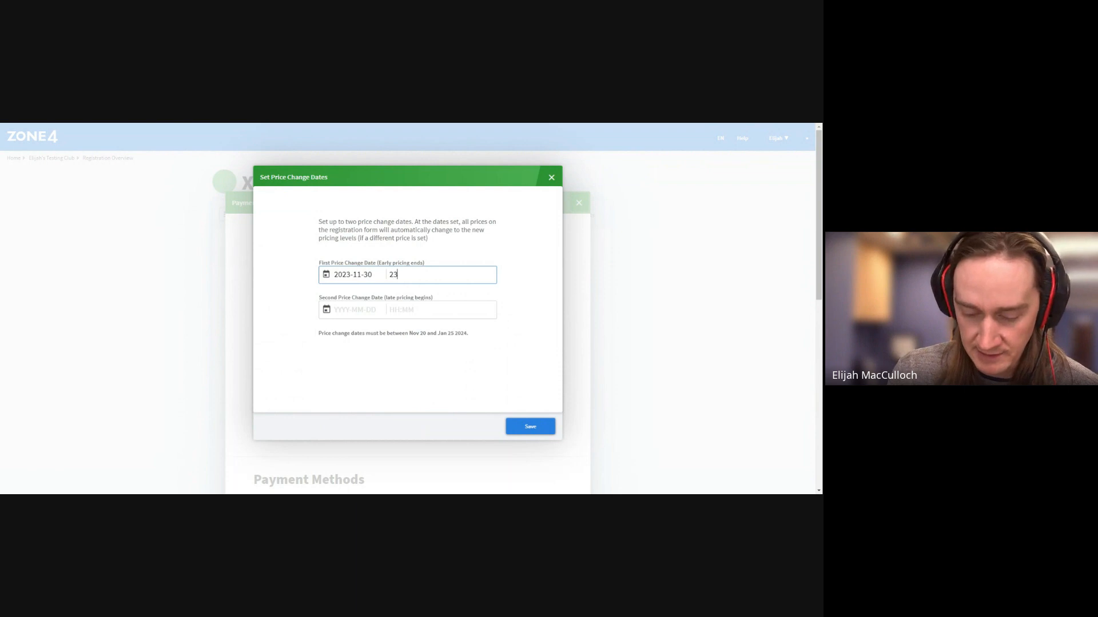
{"action": "type", "text": ":59:59"}
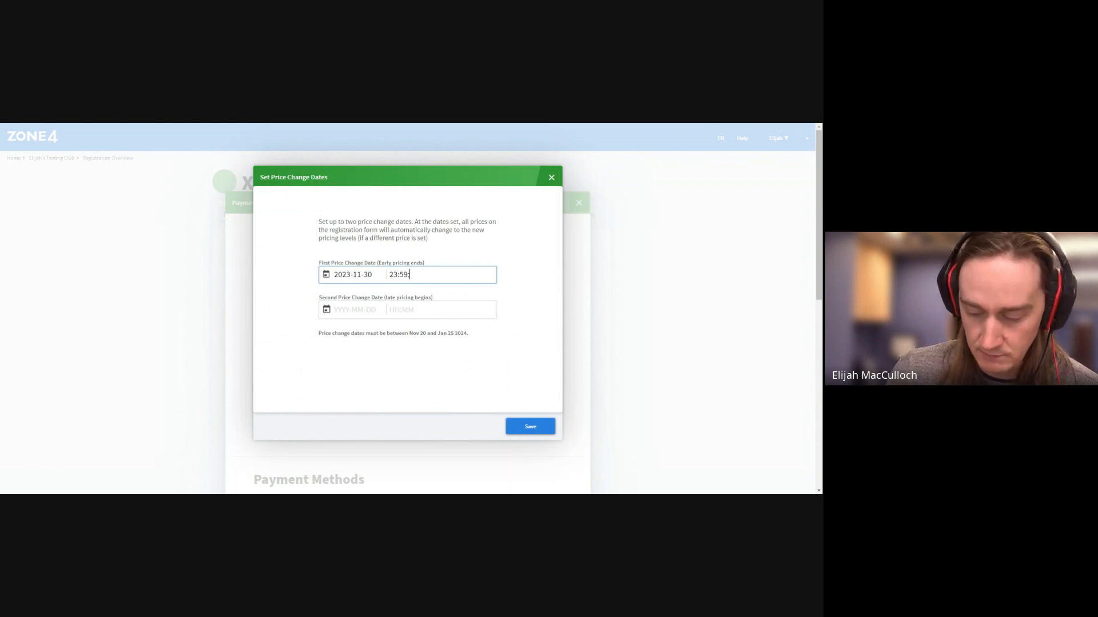
{"action": "left_click", "coordinate": [345, 310]}
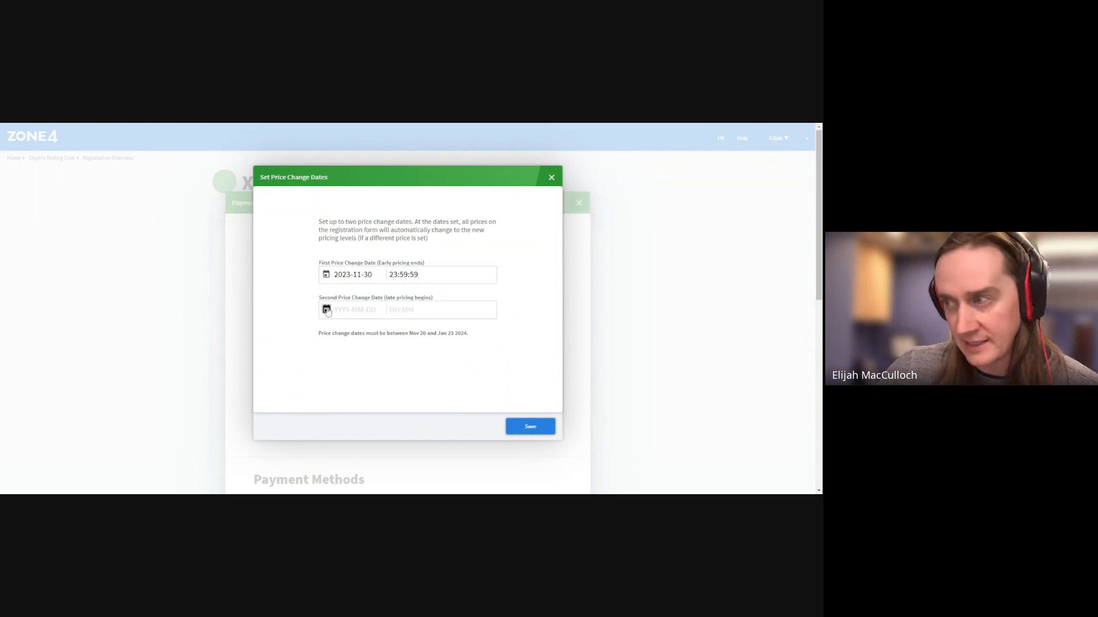
{"action": "left_click", "coordinate": [326, 310]}
{"action": "left_click", "coordinate": [418, 330]}
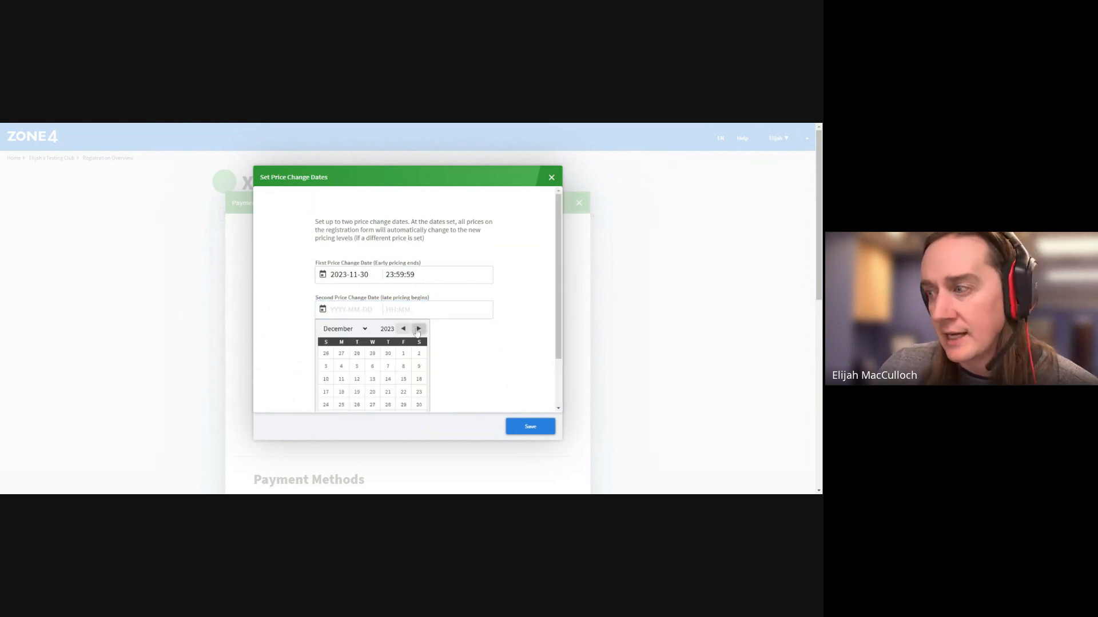
{"action": "left_click", "coordinate": [418, 330]}
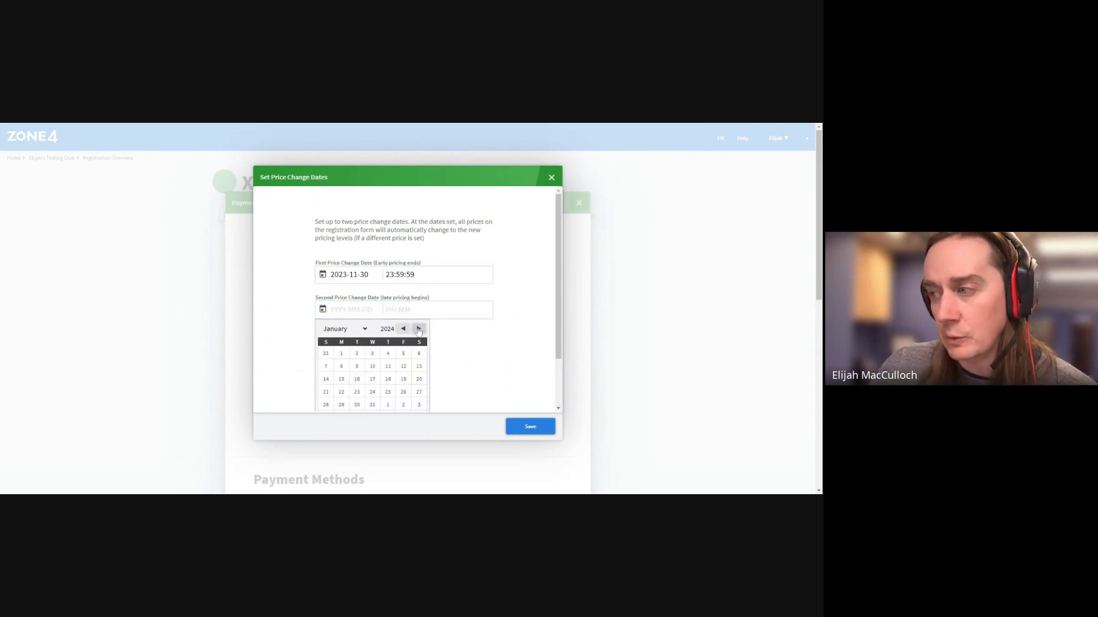
{"action": "left_click", "coordinate": [341, 379]}
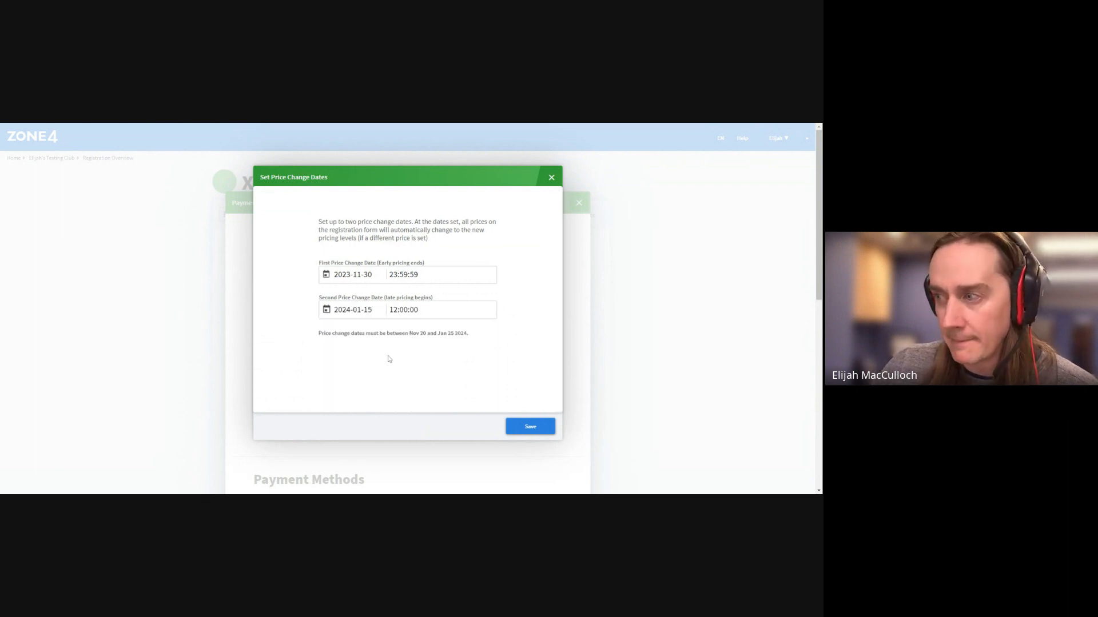
{"action": "left_click", "coordinate": [327, 311]}
{"action": "scroll", "coordinate": [364, 353], "scroll_direction": "down", "scroll_amount": 1}
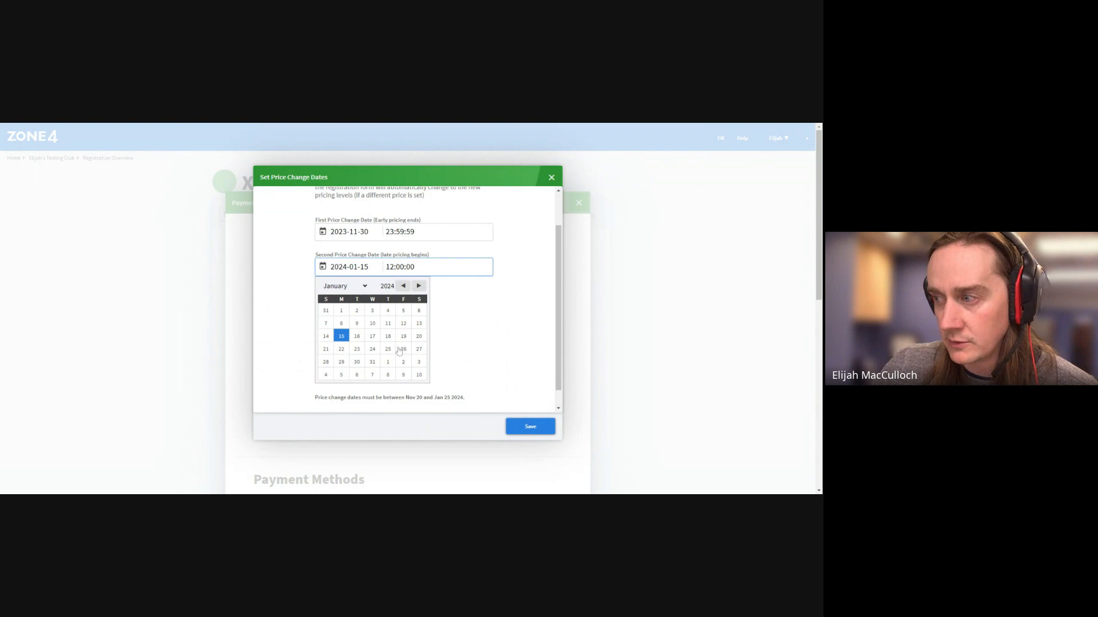
{"action": "left_click", "coordinate": [340, 349]}
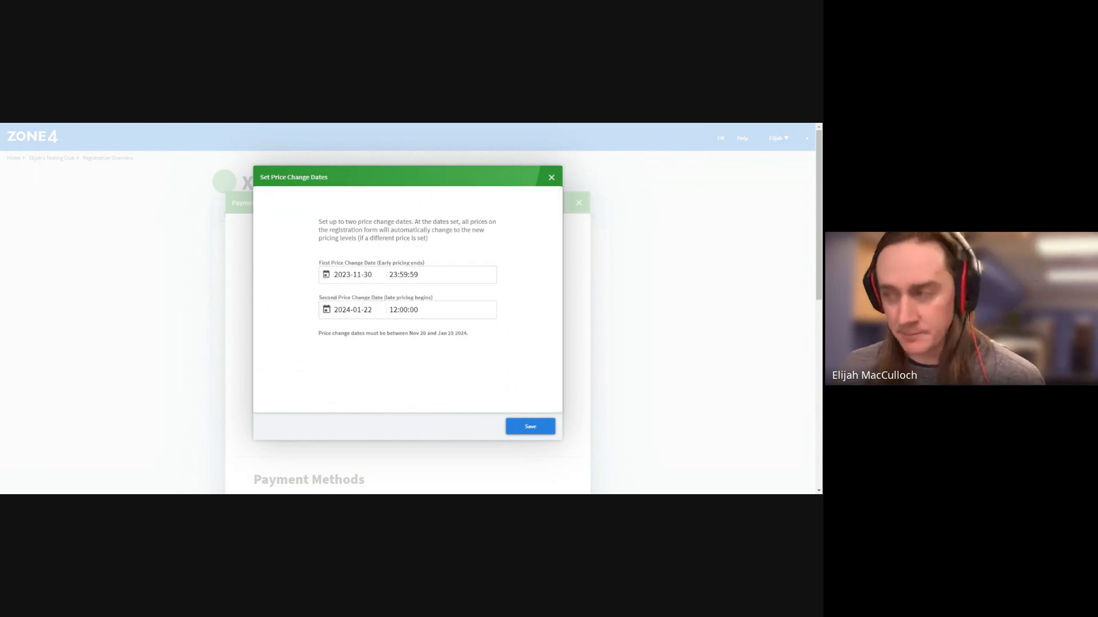
{"action": "left_click", "coordinate": [541, 430]}
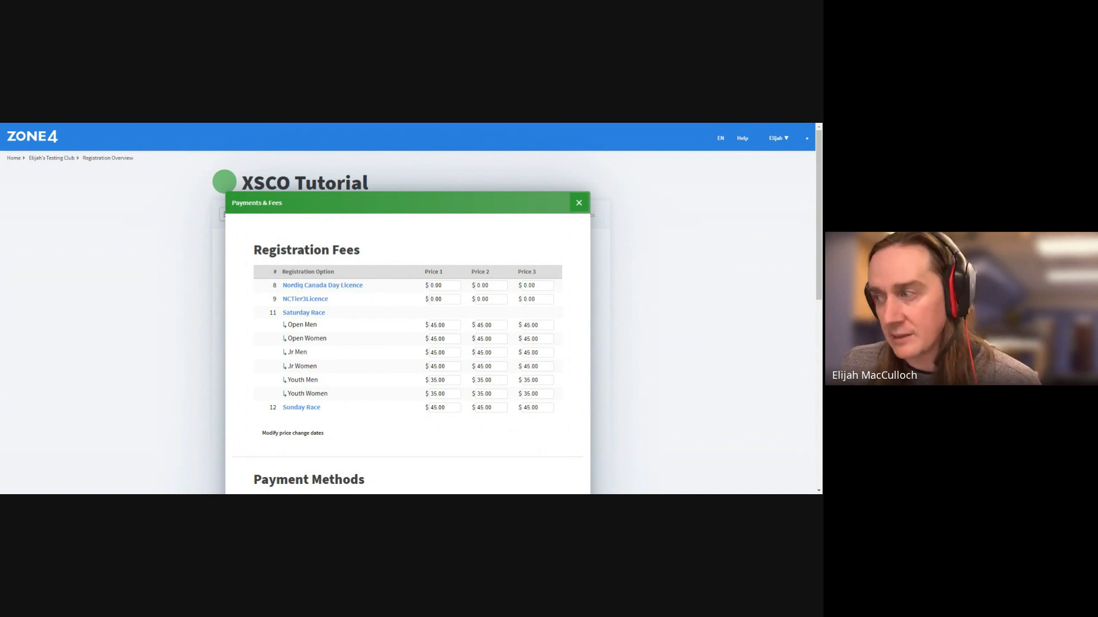
Enter 25 as Open Men Price 1 and 90 as Price 3
{"action": "type", "text": "25"}
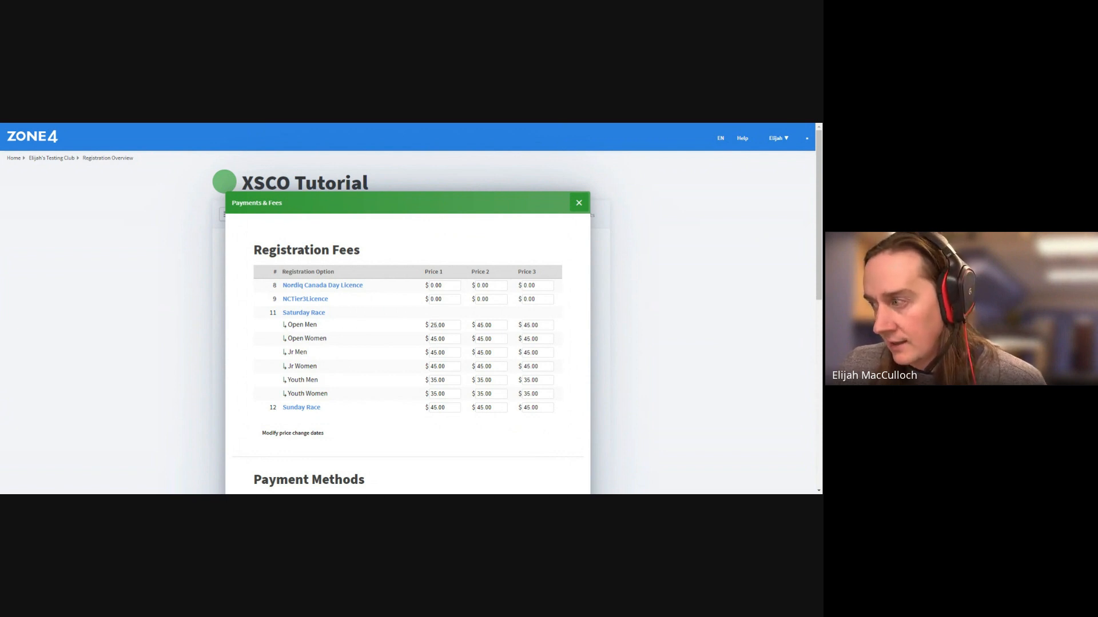
{"action": "double_click", "coordinate": [525, 325]}
{"action": "type", "text": "90"}
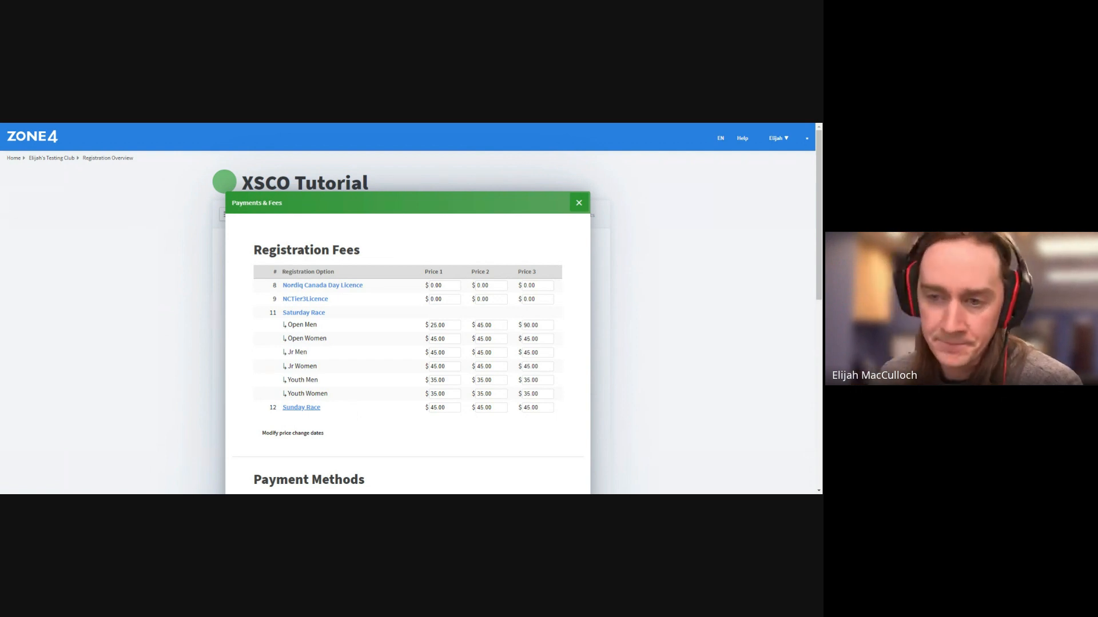
Scroll through the fee table and payment options, then close the Payments & Fees dialog
{"action": "scroll", "coordinate": [355, 387], "scroll_direction": "down", "scroll_amount": 4}
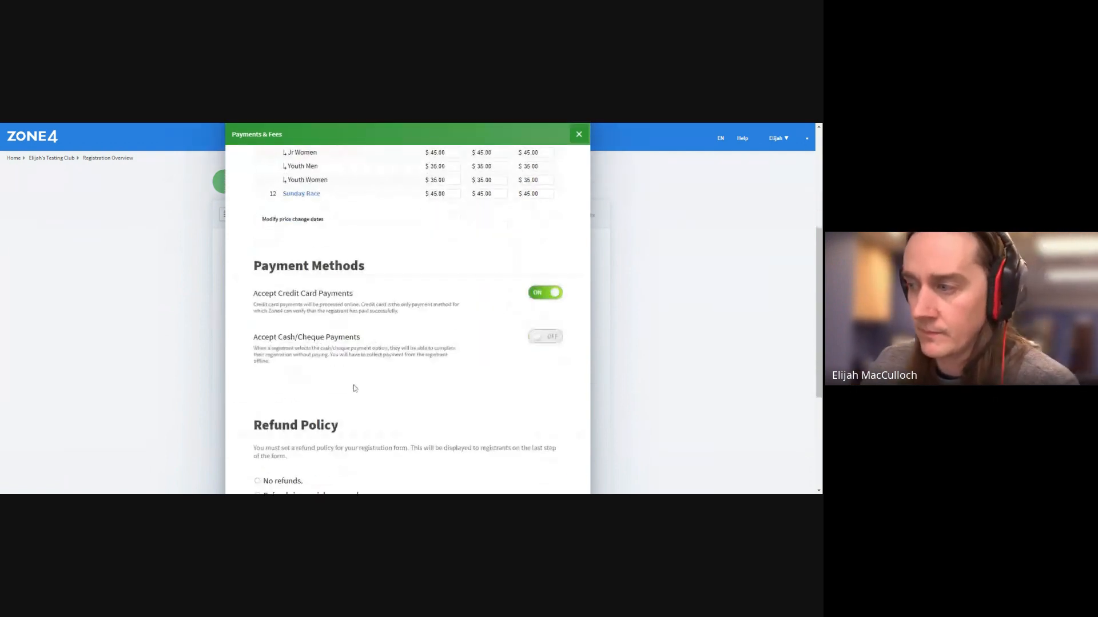
{"action": "scroll", "coordinate": [469, 356], "scroll_direction": "down", "scroll_amount": 2}
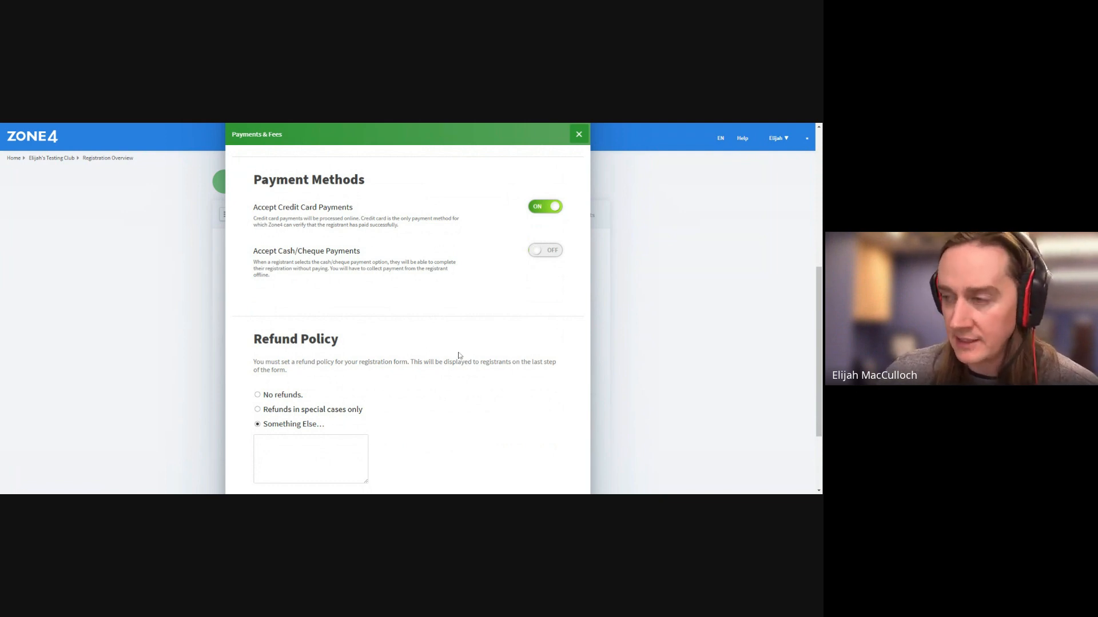
{"action": "scroll", "coordinate": [460, 354], "scroll_direction": "down", "scroll_amount": 1}
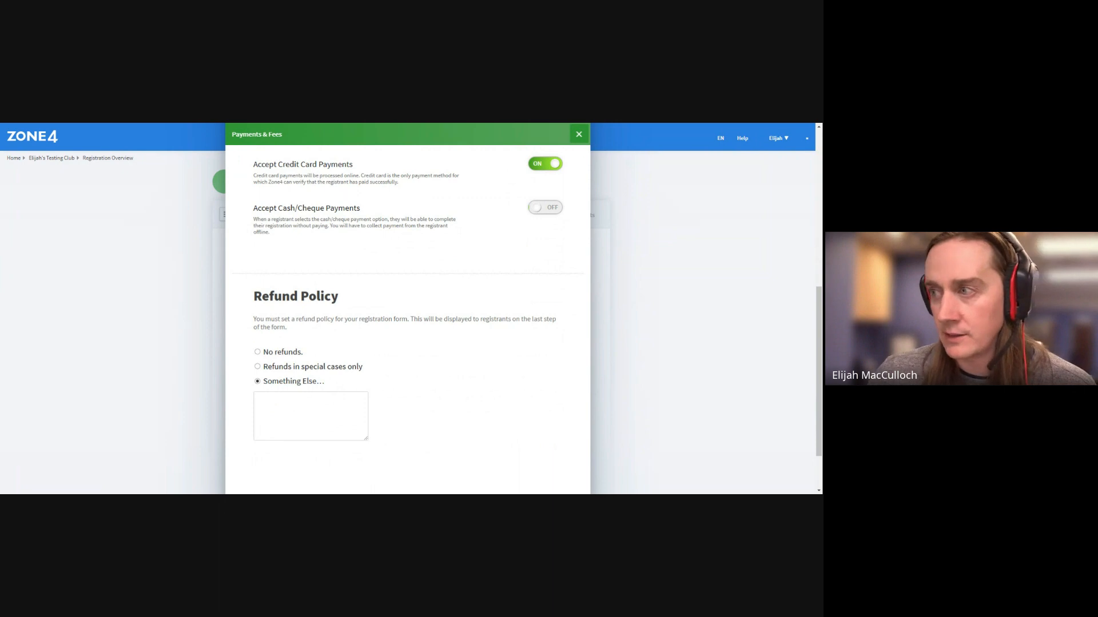
{"action": "scroll", "coordinate": [515, 360], "scroll_direction": "up", "scroll_amount": 10}
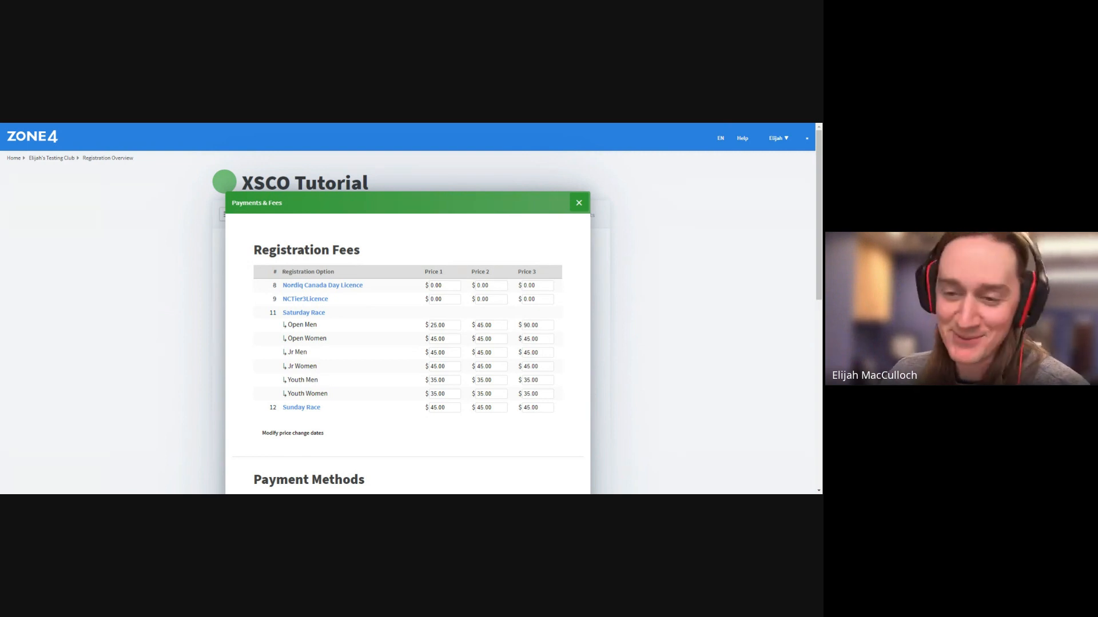
{"action": "left_click", "coordinate": [578, 203]}
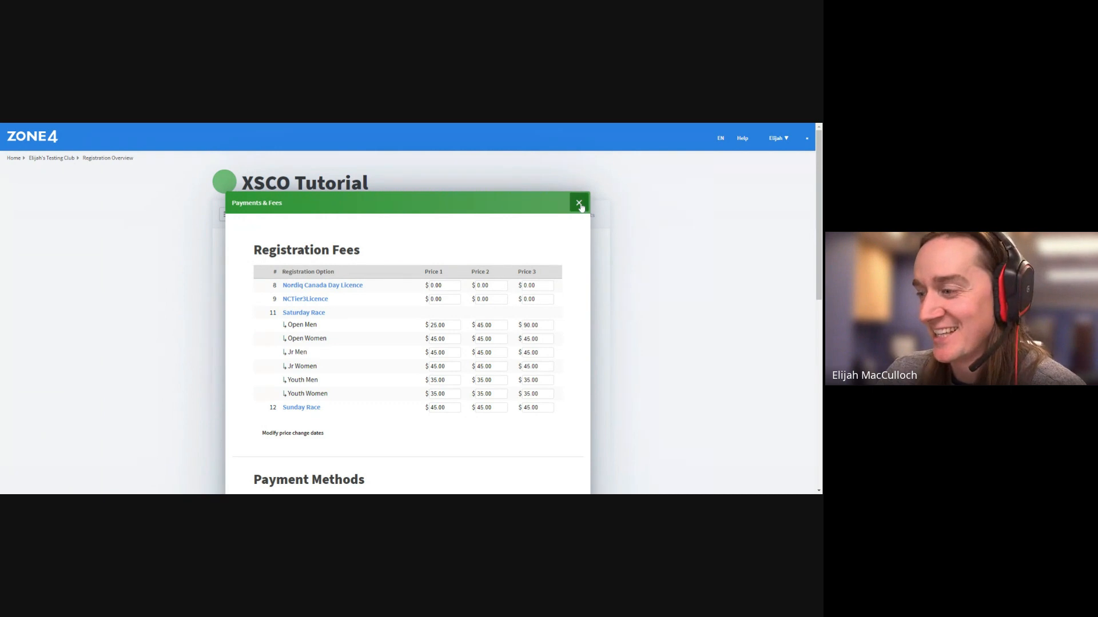
Bring up Tax Settings from the Taxes entry under Registration Settings
{"action": "scroll", "coordinate": [543, 292], "scroll_direction": "down", "scroll_amount": 5}
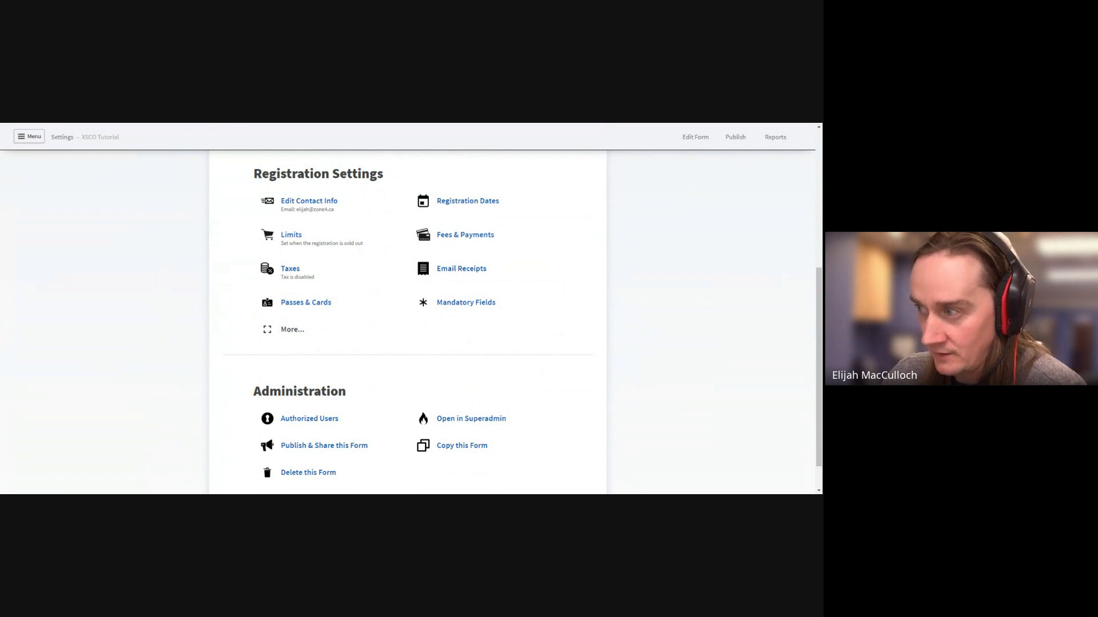
{"action": "left_click", "coordinate": [301, 269]}
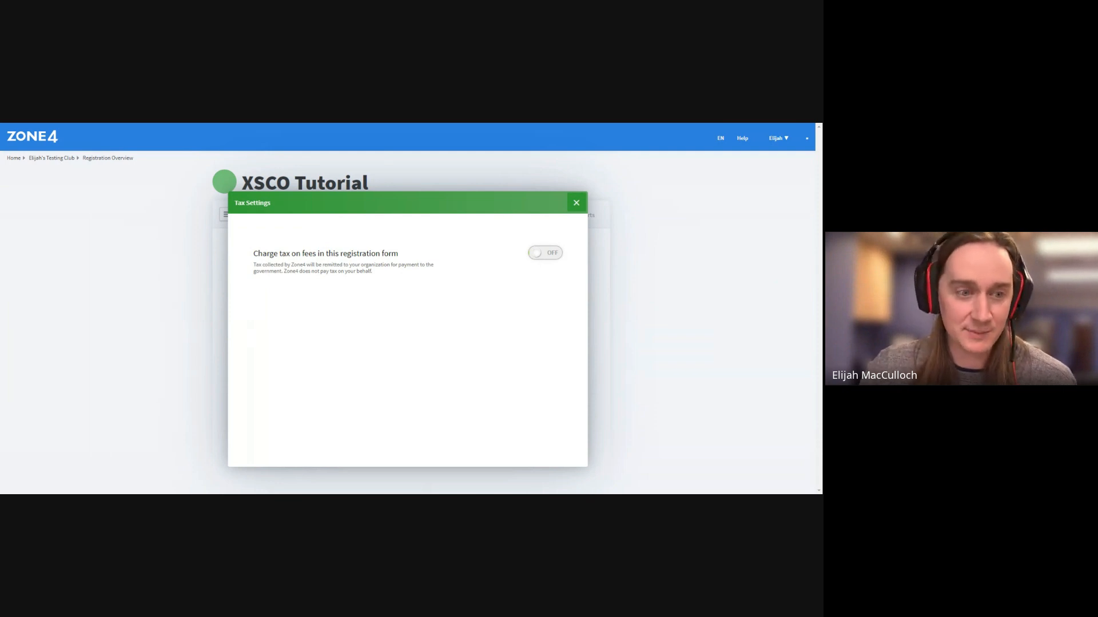
Turn on 'Charge tax on fees' with a 5% tax rate and close Tax Settings
{"action": "left_click", "coordinate": [536, 257]}
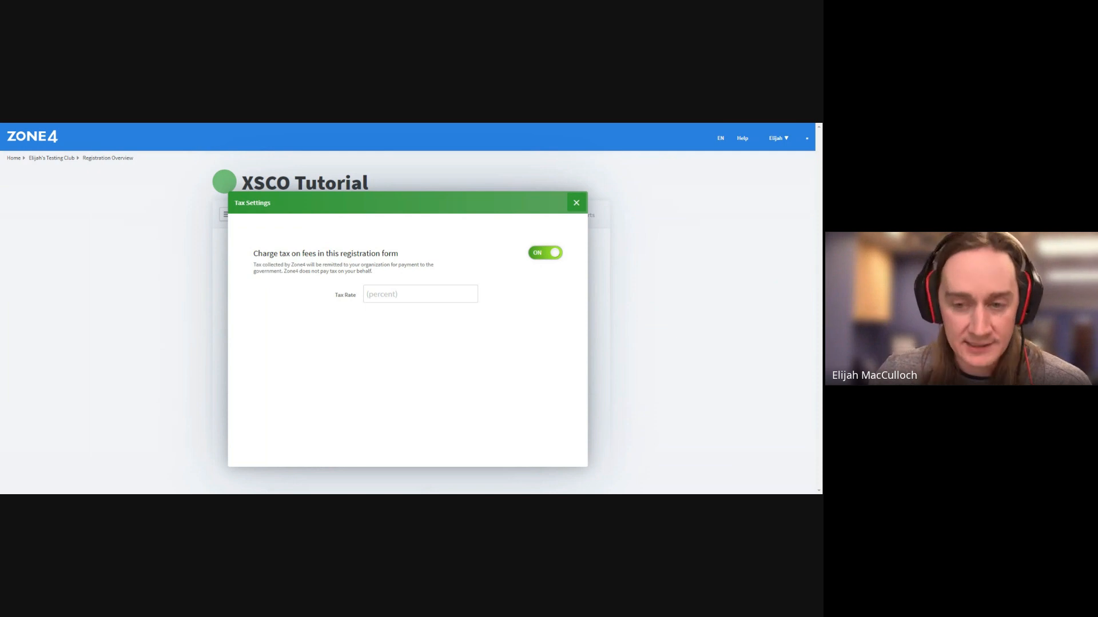
{"action": "left_click", "coordinate": [421, 295]}
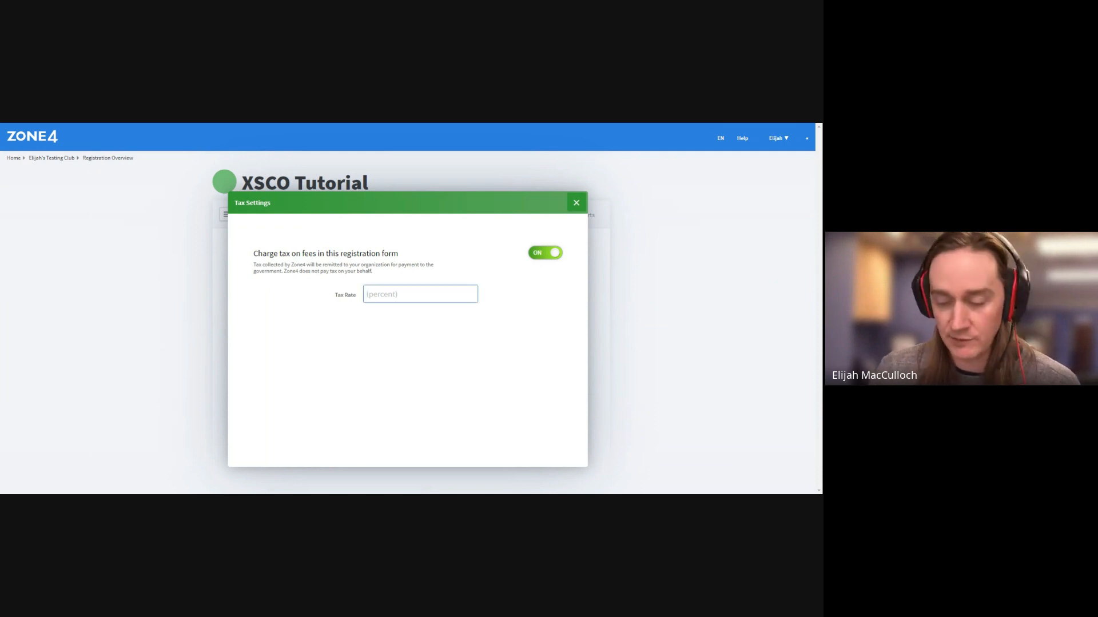
{"action": "type", "text": "5"}
{"action": "left_click", "coordinate": [449, 361]}
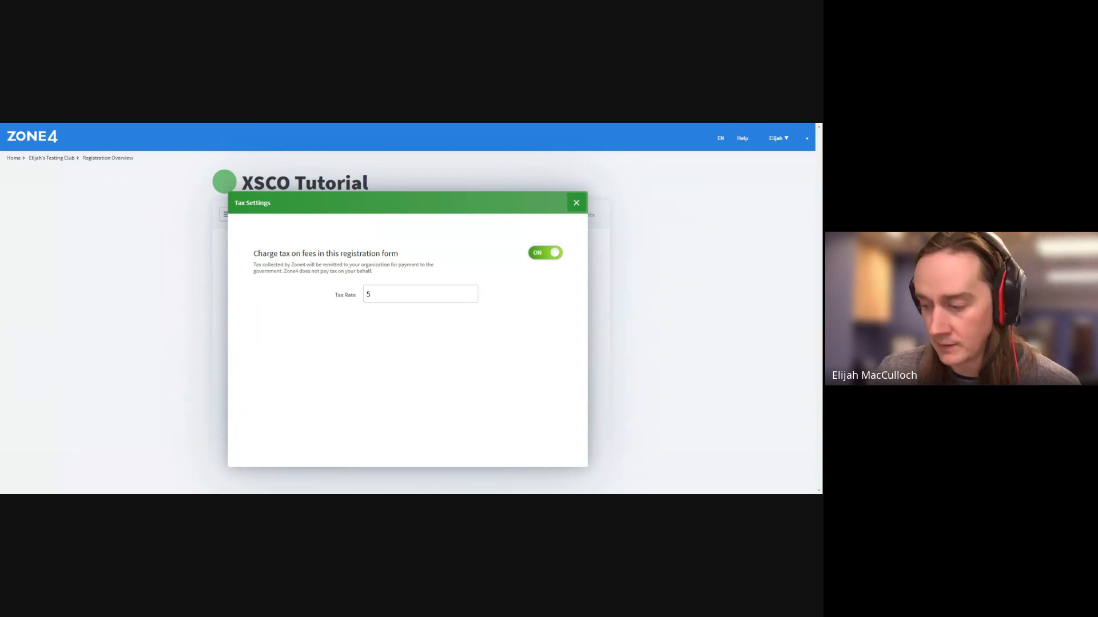
{"action": "left_click", "coordinate": [576, 203]}
{"action": "scroll", "coordinate": [543, 335], "scroll_direction": "down", "scroll_amount": 3}
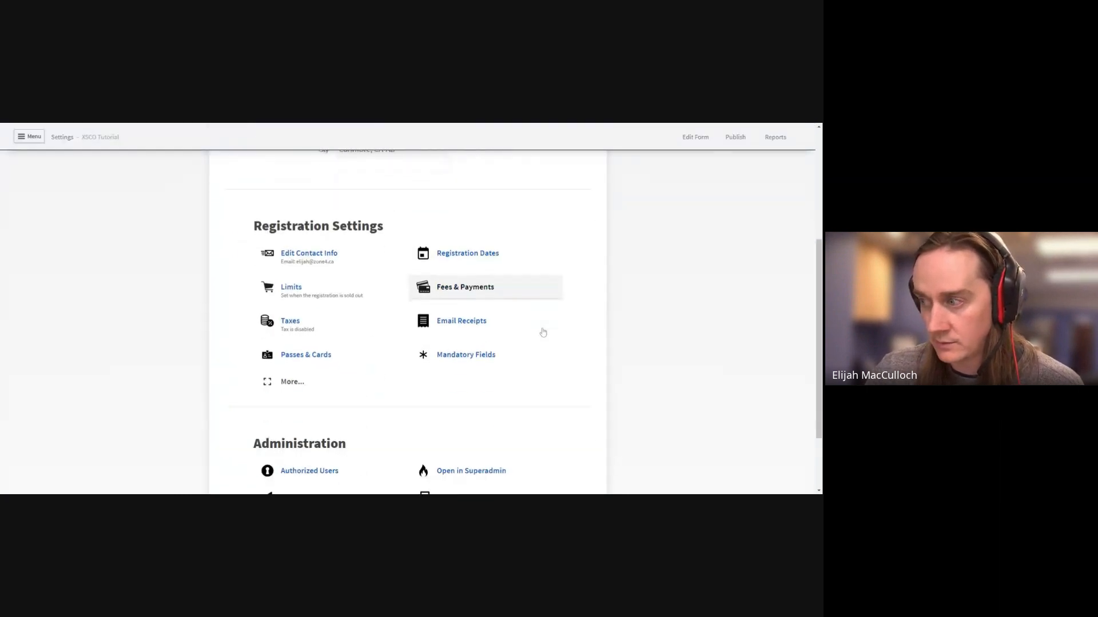
Switch Enable Discount Codes to ON via the More... registration settings
{"action": "left_click", "coordinate": [336, 330]}
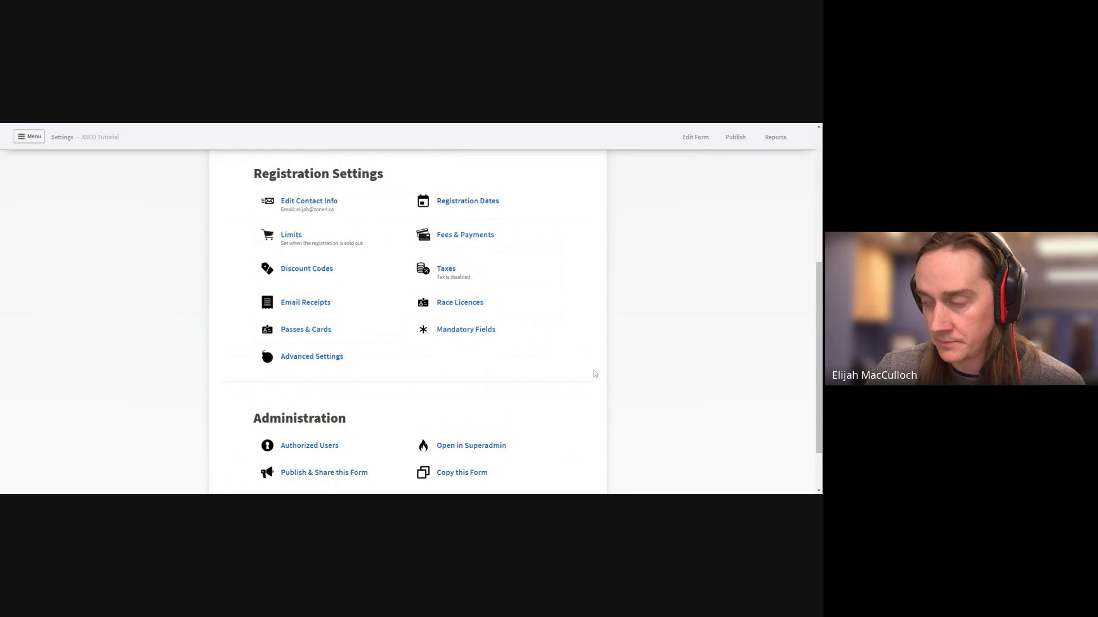
{"action": "scroll", "coordinate": [594, 374], "scroll_direction": "down", "scroll_amount": 1}
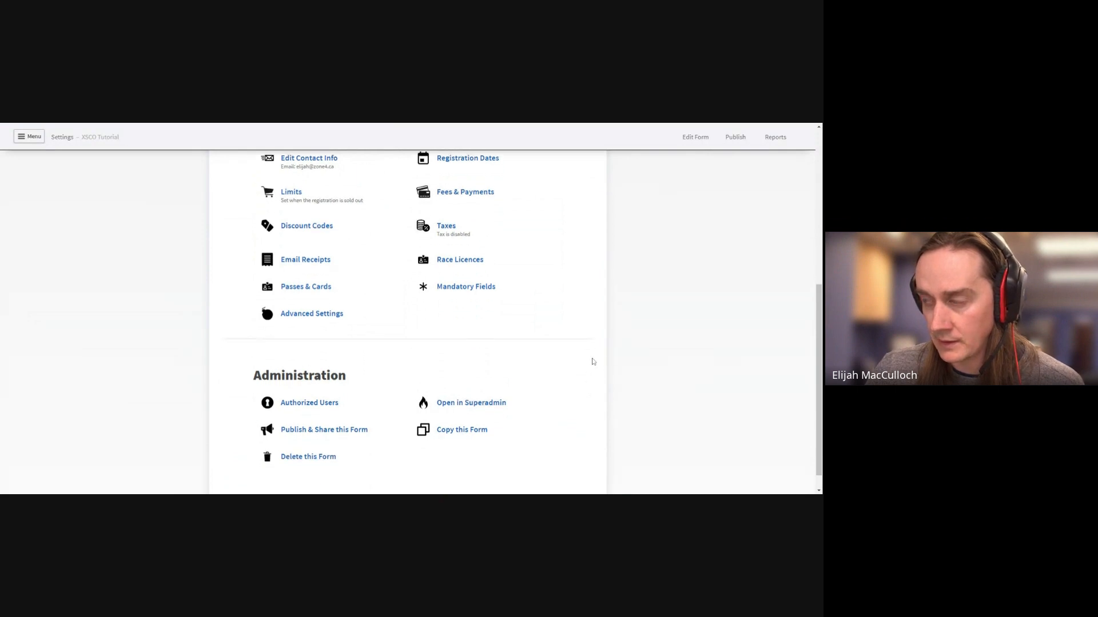
{"action": "left_click", "coordinate": [305, 235]}
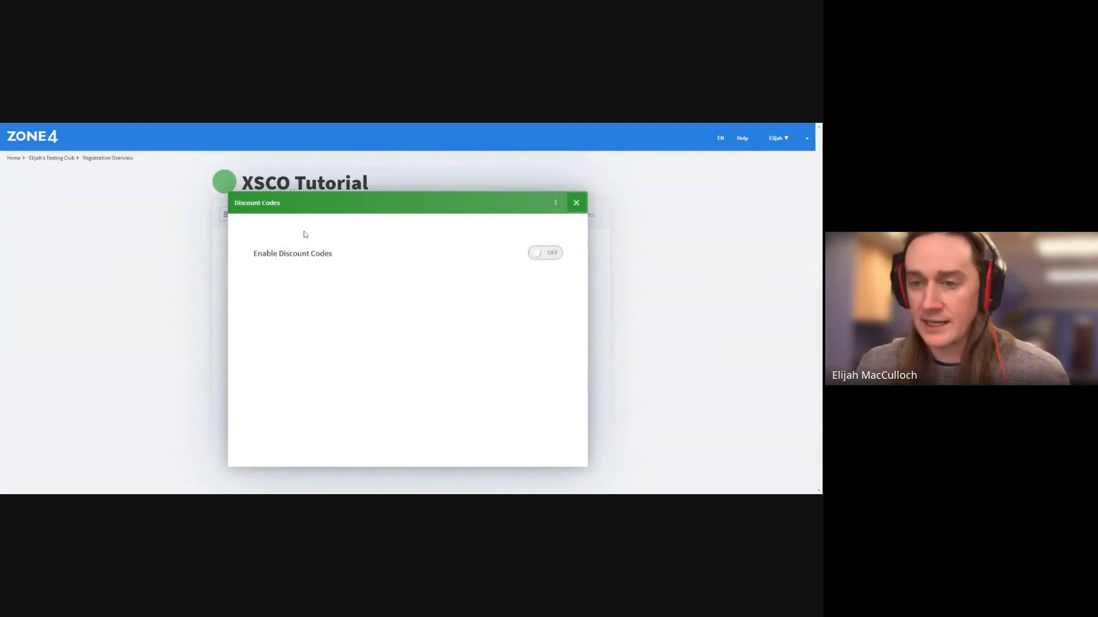
{"action": "left_click", "coordinate": [575, 206]}
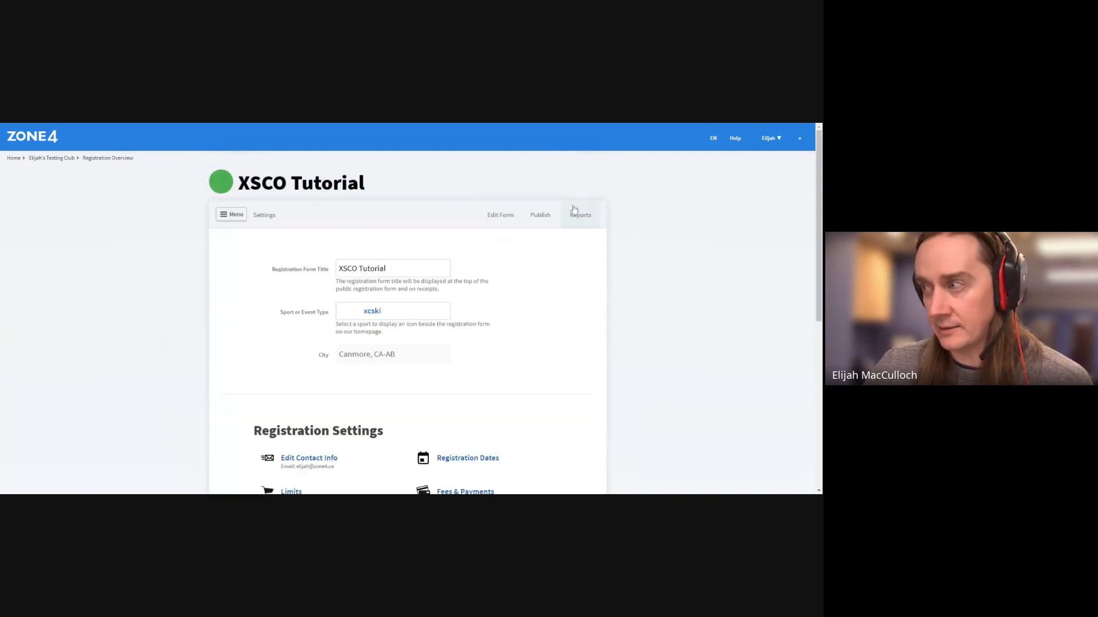
{"action": "scroll", "coordinate": [346, 370], "scroll_direction": "down", "scroll_amount": 4}
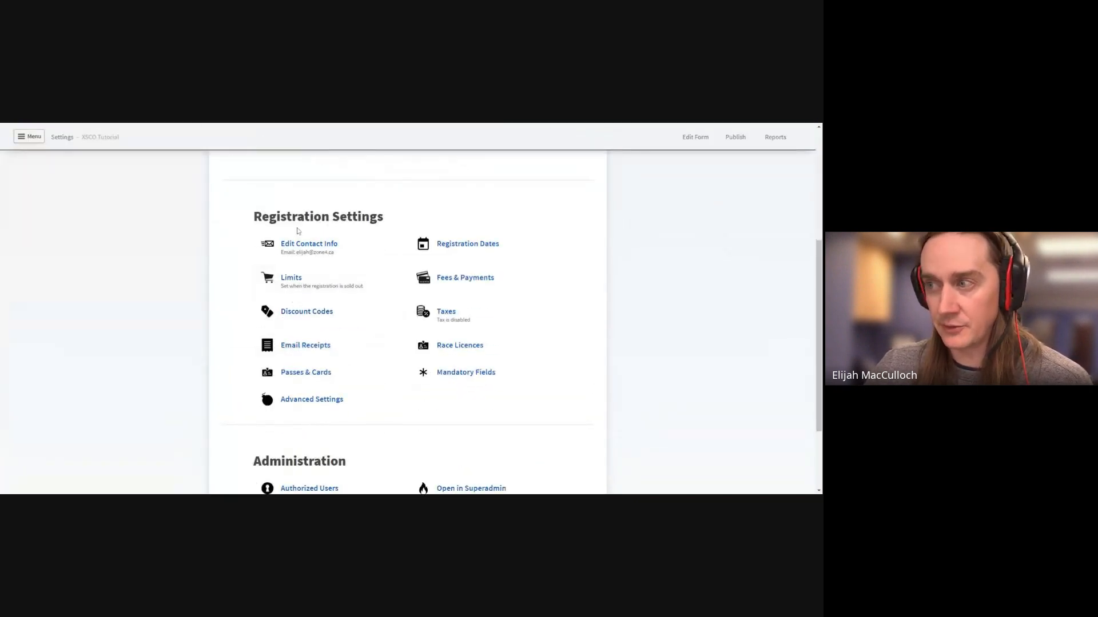
{"action": "left_click", "coordinate": [318, 327]}
{"action": "left_click", "coordinate": [548, 257]}
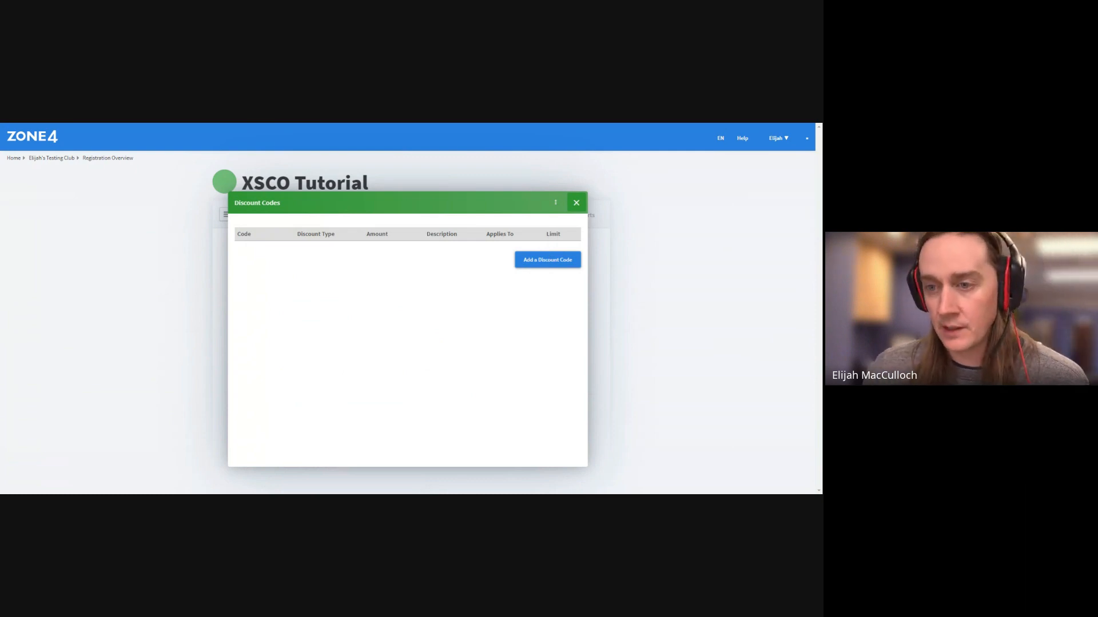
Create a new 10% percentage discount code that applies only to the Sunday Race
{"action": "left_click", "coordinate": [540, 263]}
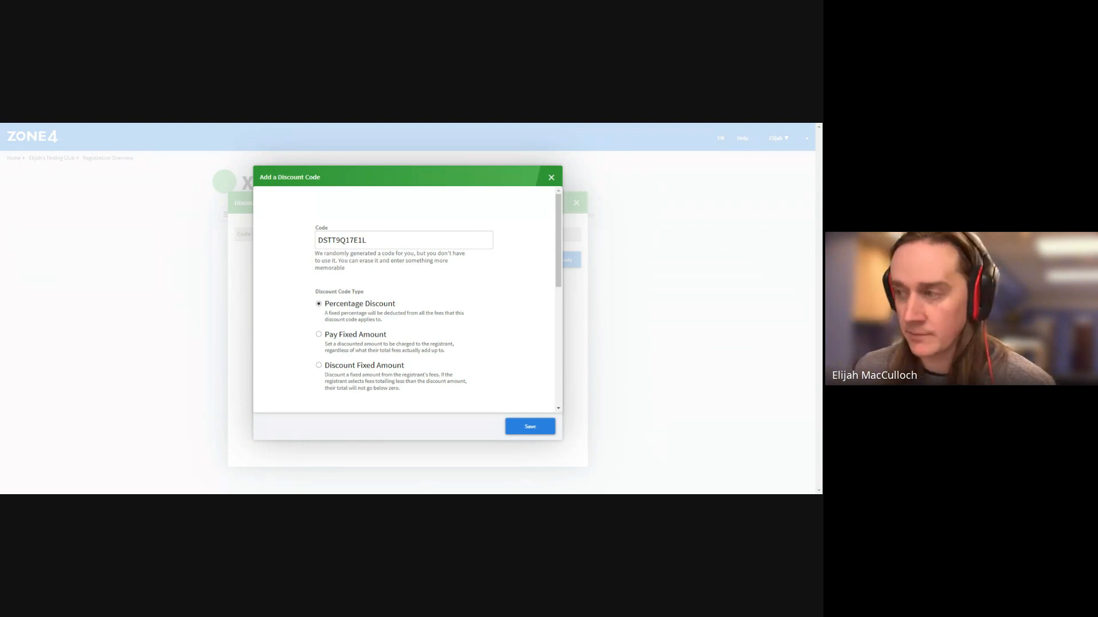
{"action": "scroll", "coordinate": [429, 333], "scroll_direction": "down", "scroll_amount": 3}
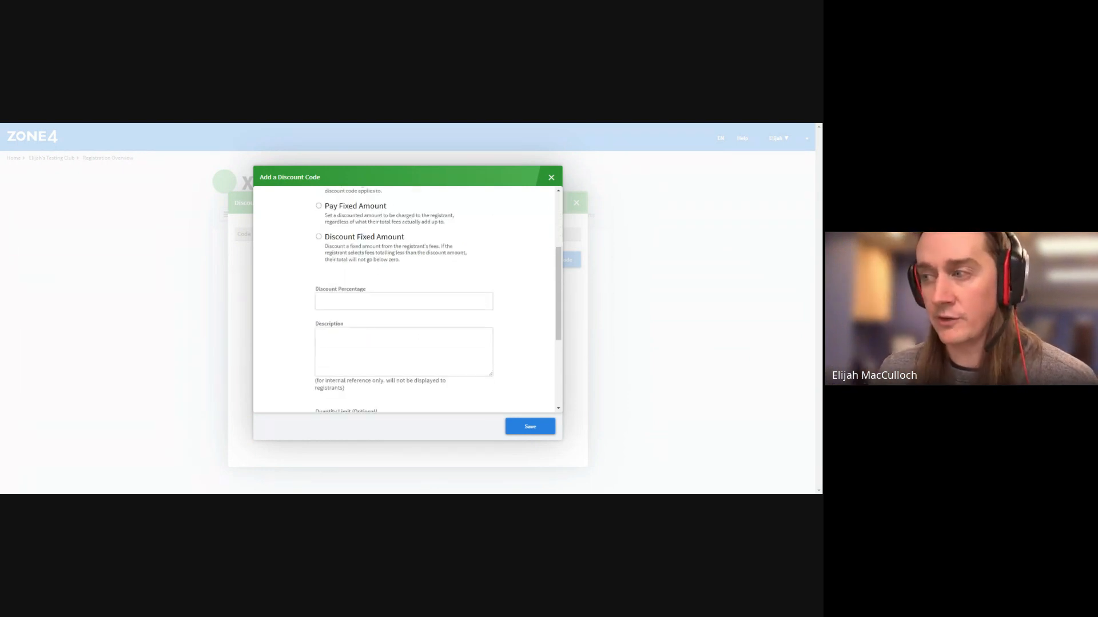
{"action": "scroll", "coordinate": [404, 298], "scroll_direction": "down", "scroll_amount": 2}
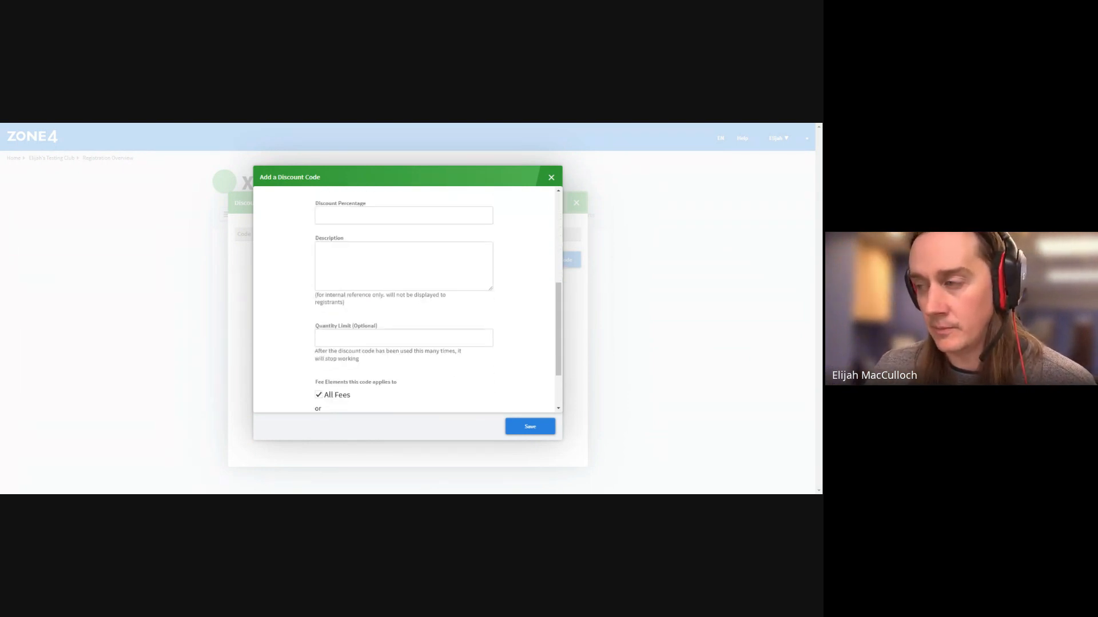
{"action": "scroll", "coordinate": [403, 297], "scroll_direction": "up", "scroll_amount": 5}
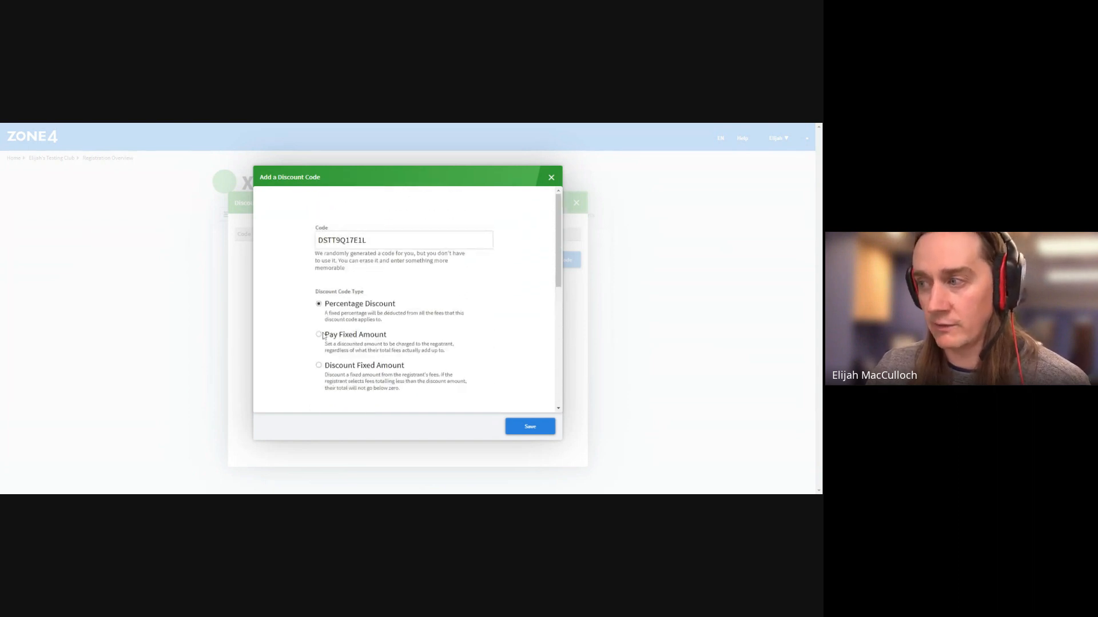
{"action": "scroll", "coordinate": [334, 334], "scroll_direction": "down", "scroll_amount": 2}
{"action": "left_click", "coordinate": [335, 343]}
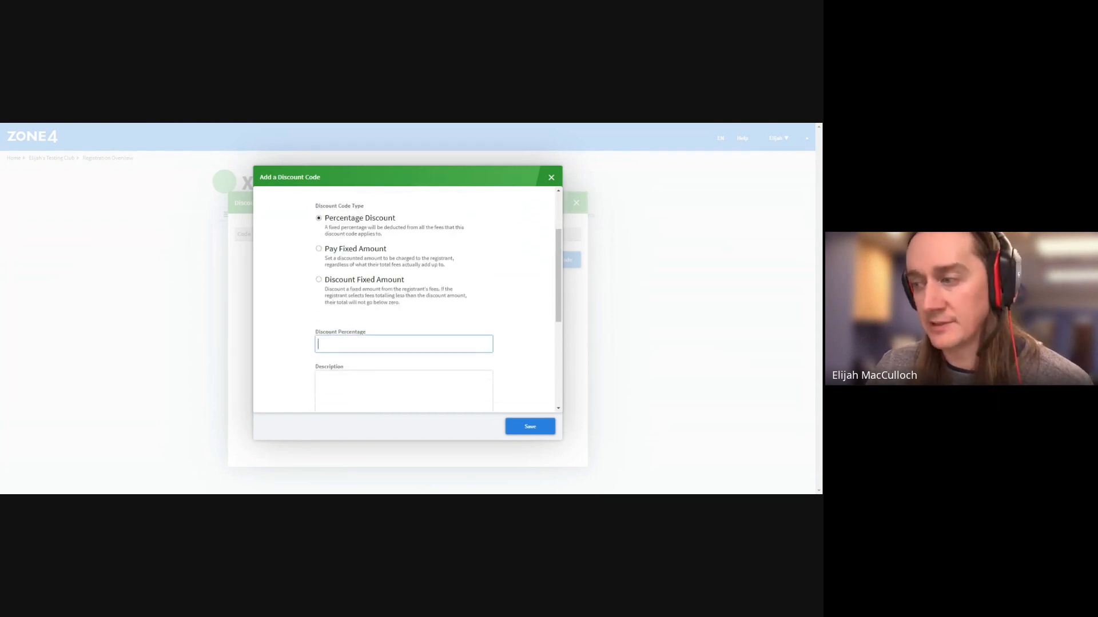
{"action": "type", "text": "10"}
{"action": "scroll", "coordinate": [521, 335], "scroll_direction": "down", "scroll_amount": 3}
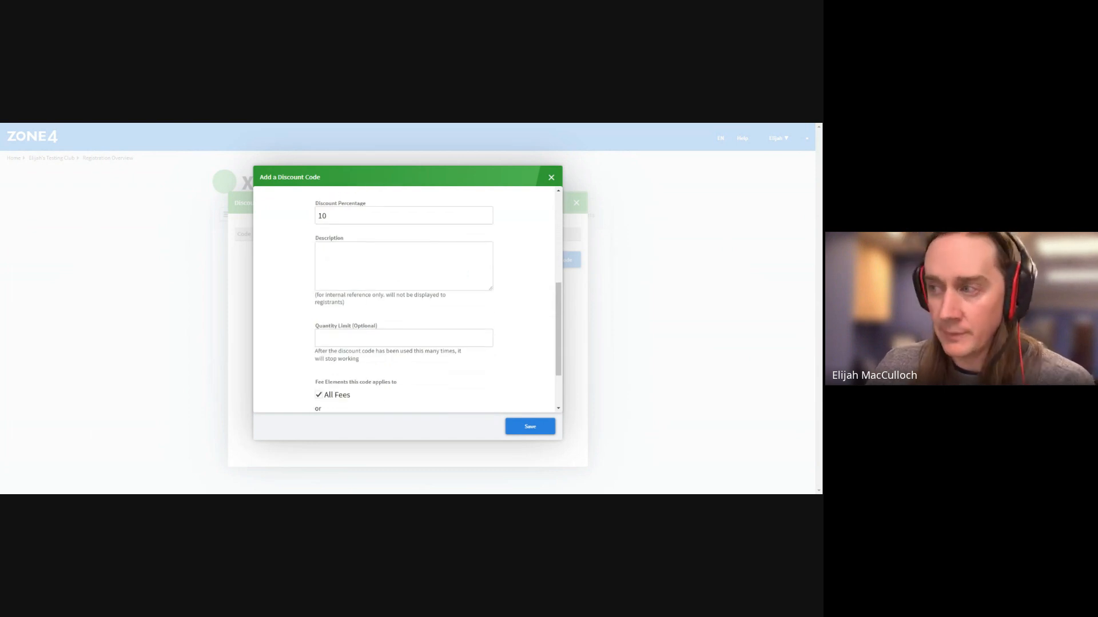
{"action": "scroll", "coordinate": [403, 299], "scroll_direction": "down", "scroll_amount": 1}
{"action": "left_click", "coordinate": [403, 224]}
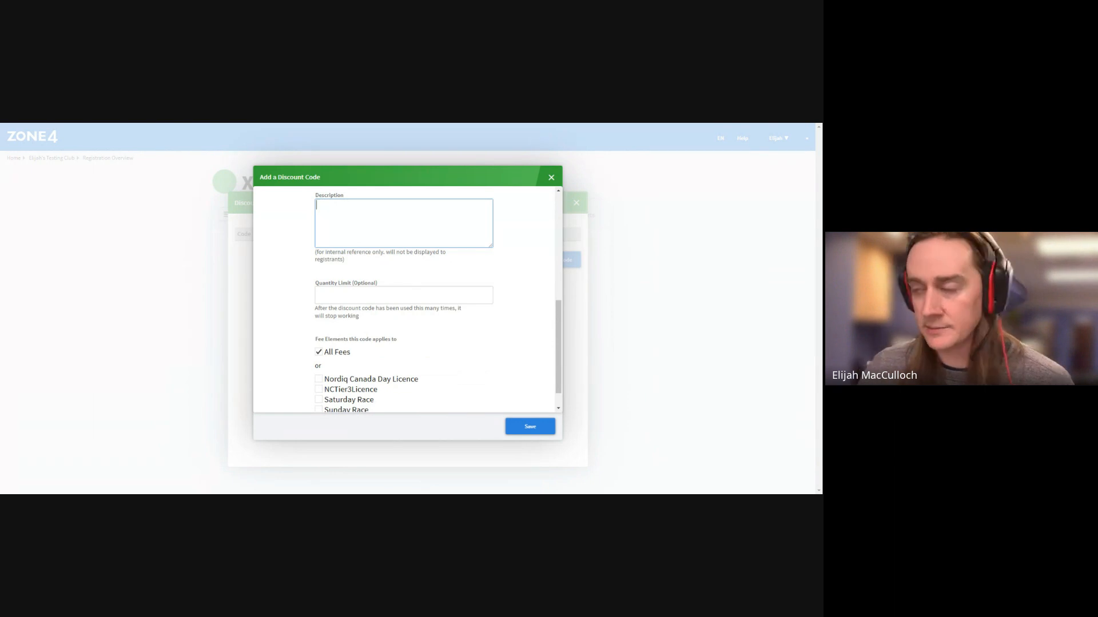
{"action": "scroll", "coordinate": [435, 364], "scroll_direction": "down", "scroll_amount": 1}
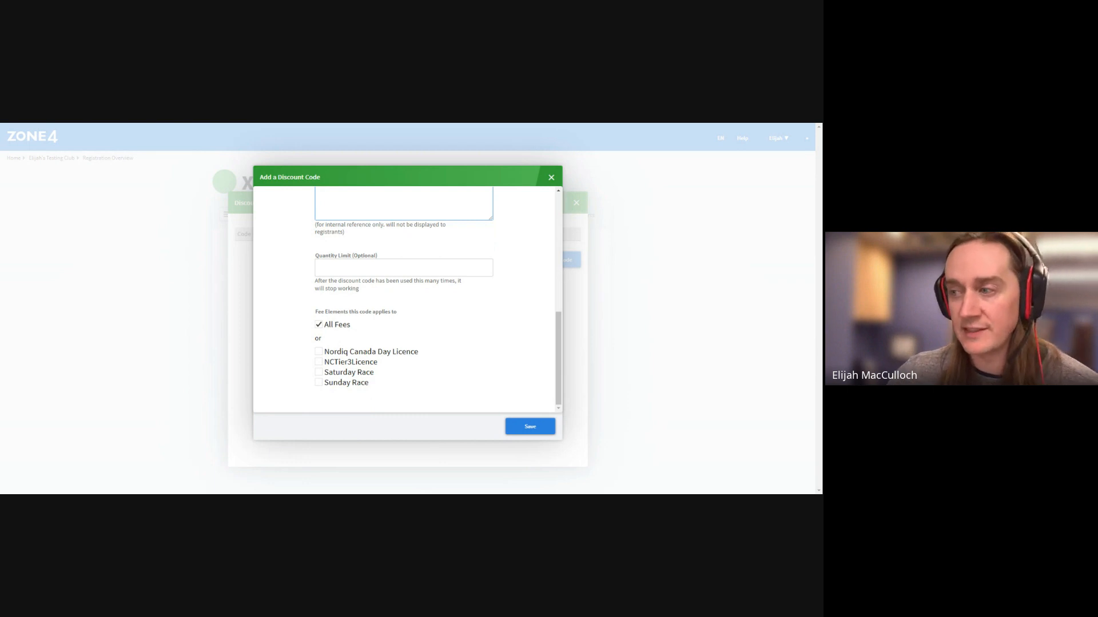
{"action": "left_click", "coordinate": [319, 382]}
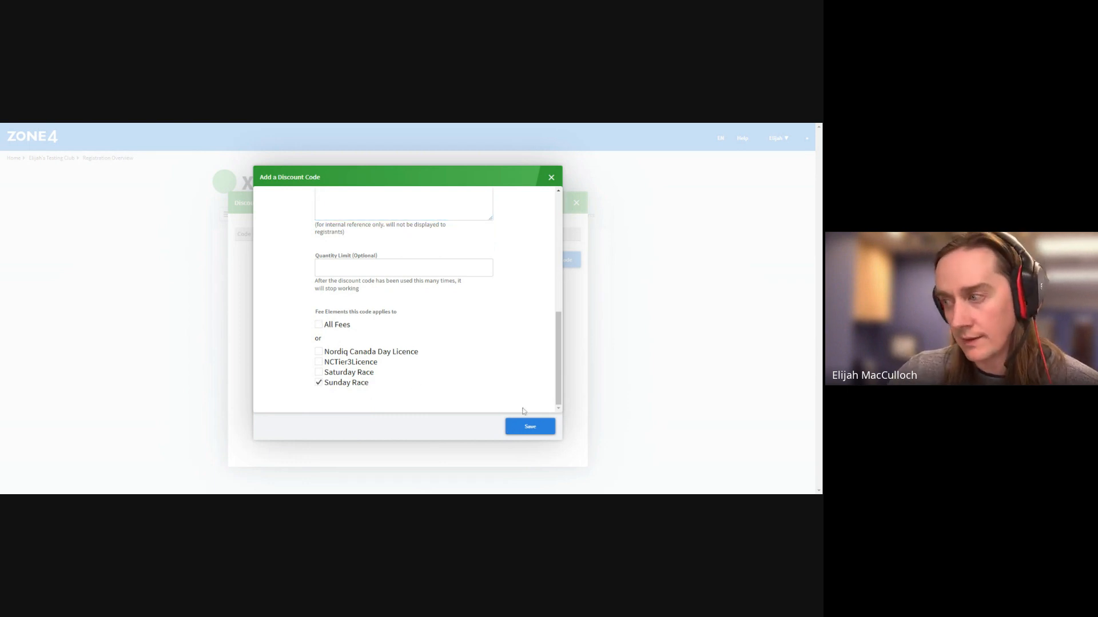
Replace the generated code with RACERRACER, save it, and close Discount Codes
{"action": "scroll", "coordinate": [514, 388], "scroll_direction": "up", "scroll_amount": 10}
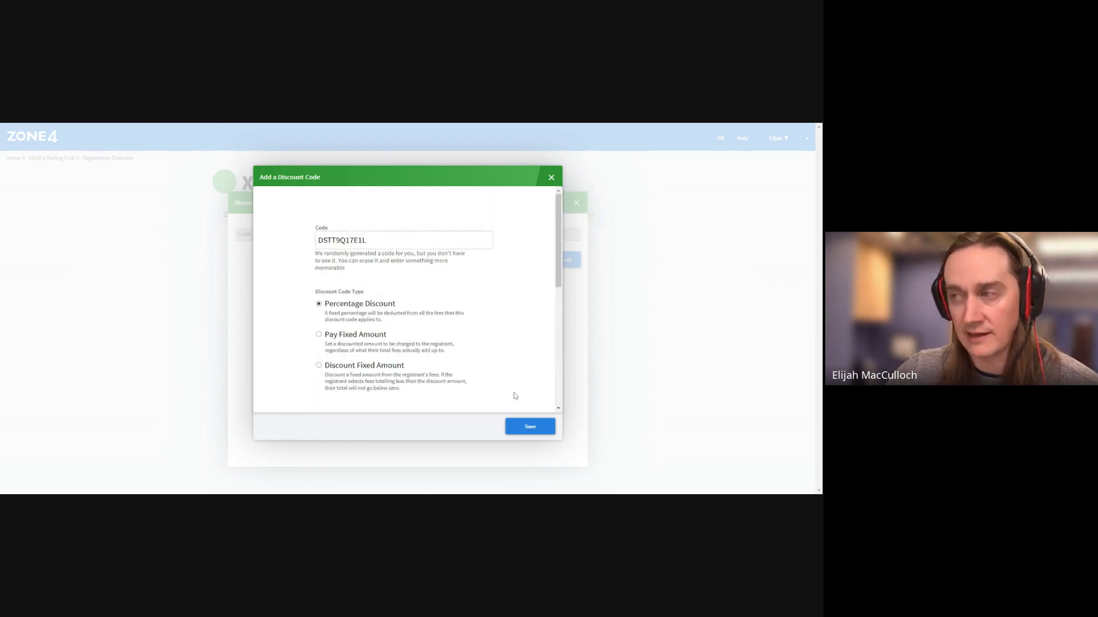
{"action": "double_click", "coordinate": [346, 240]}
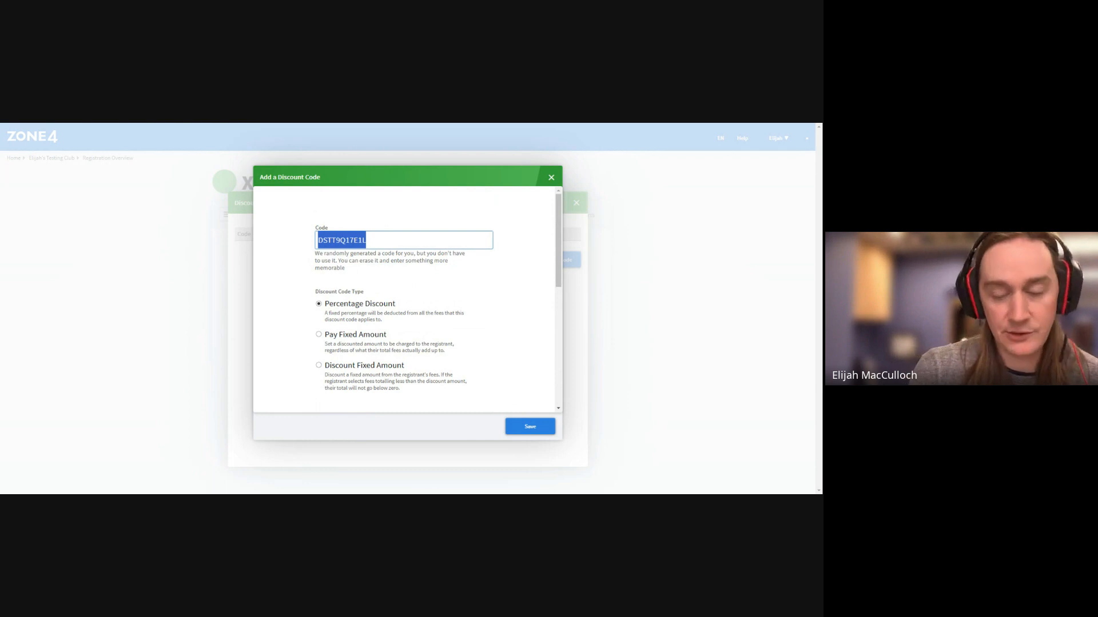
{"action": "type", "text": "racer"}
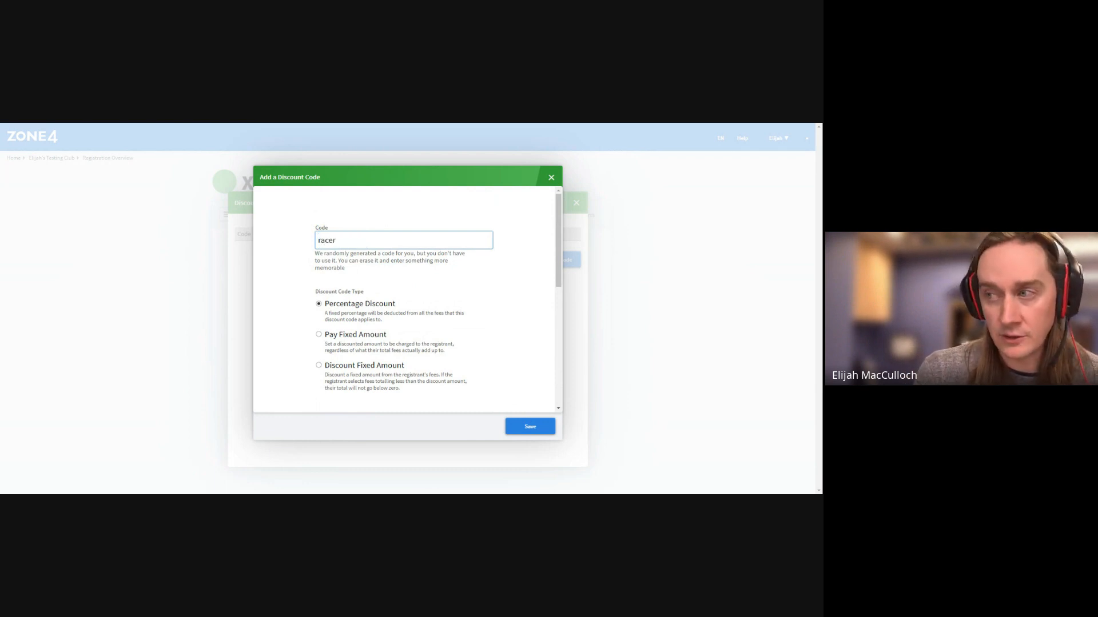
{"action": "type", "text": "racer"}
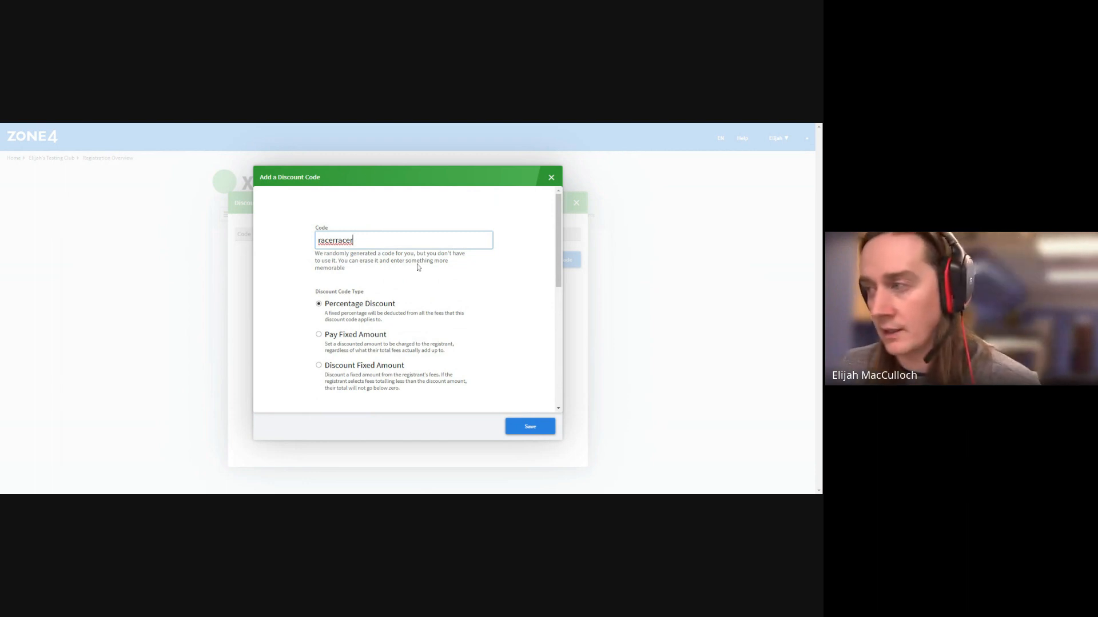
{"action": "left_click", "coordinate": [476, 266]}
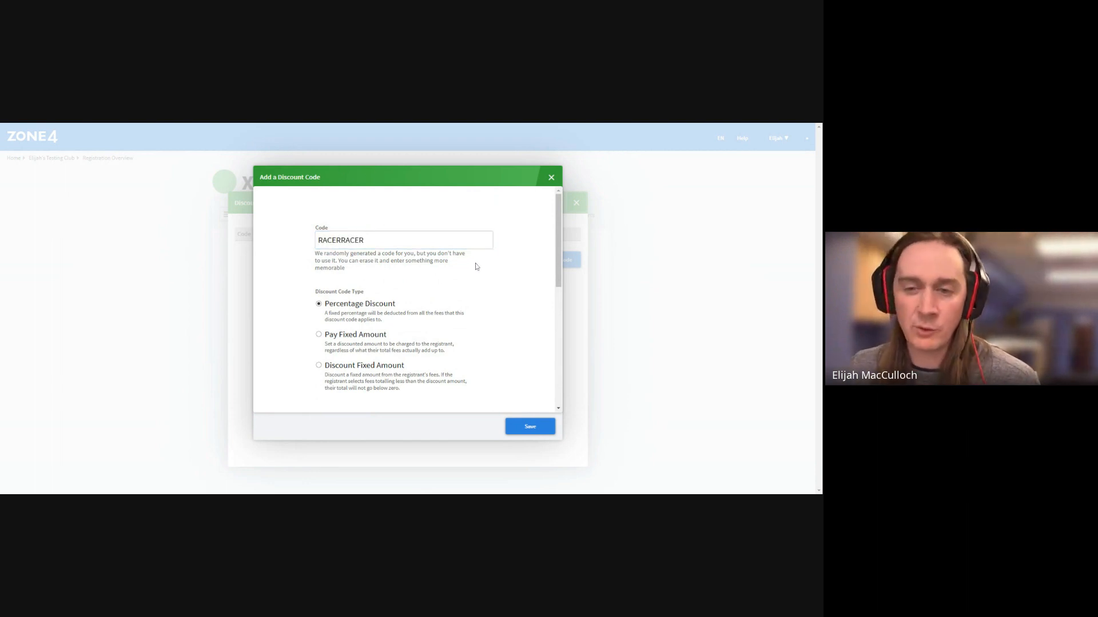
{"action": "left_click", "coordinate": [530, 428]}
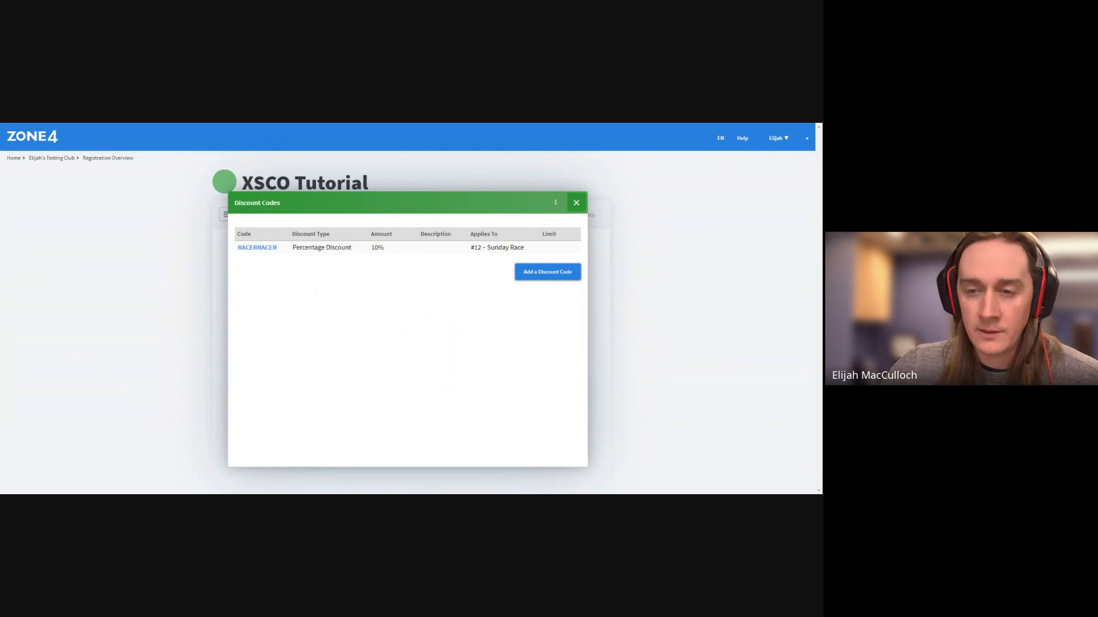
{"action": "left_click", "coordinate": [576, 203]}
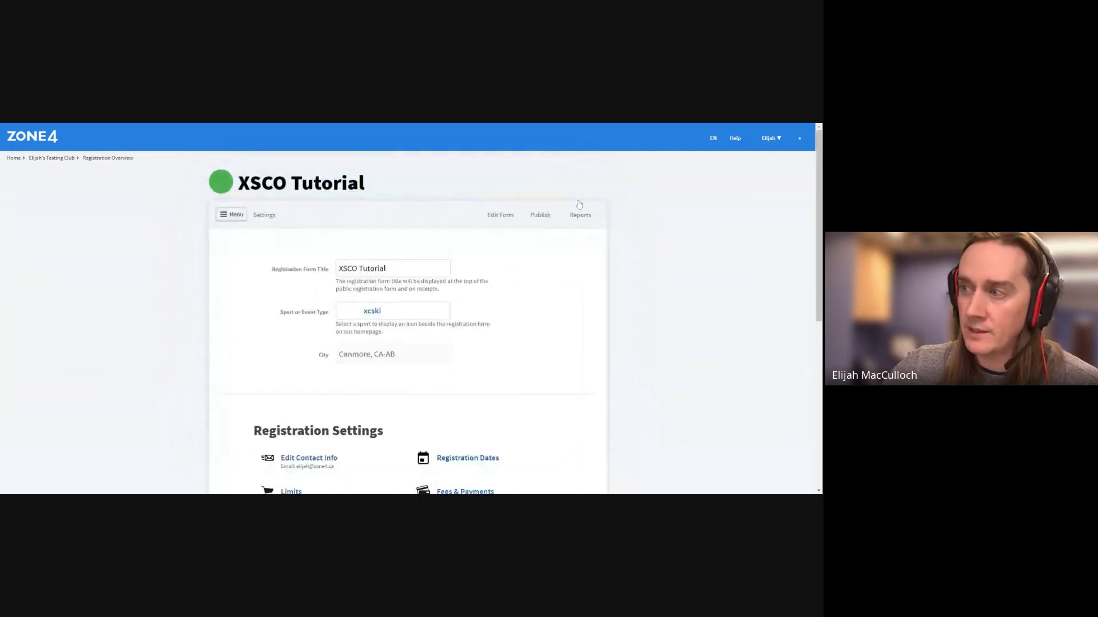
{"action": "scroll", "coordinate": [523, 270], "scroll_direction": "down", "scroll_amount": 3}
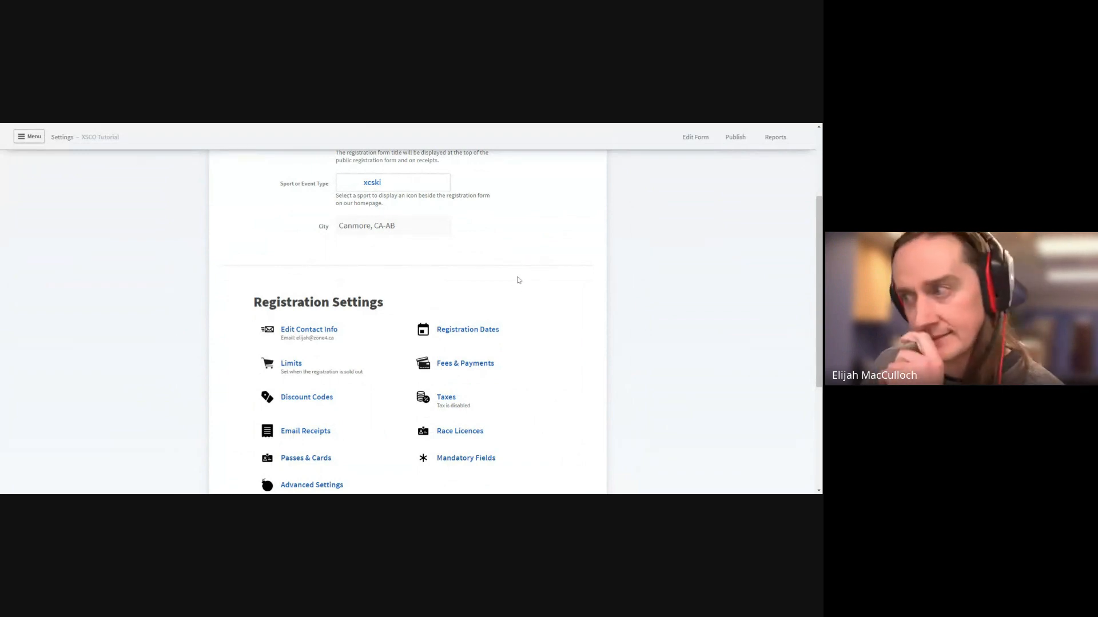
{"action": "scroll", "coordinate": [519, 301], "scroll_direction": "up", "scroll_amount": 3}
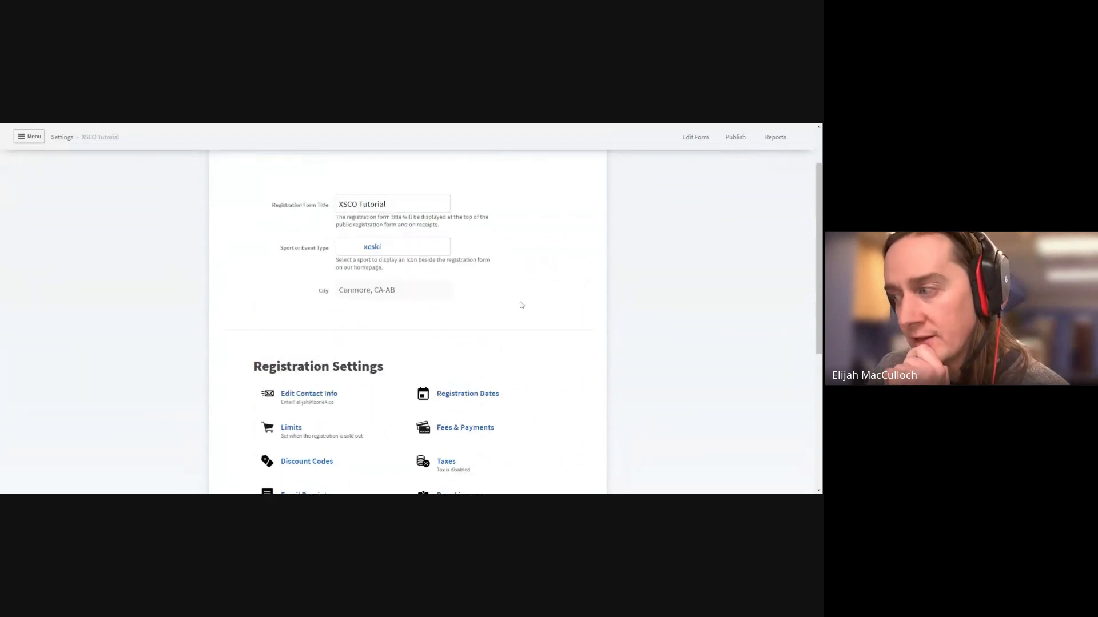
{"action": "scroll", "coordinate": [522, 301], "scroll_direction": "down", "scroll_amount": 1}
{"action": "scroll", "coordinate": [523, 297], "scroll_direction": "up", "scroll_amount": 1}
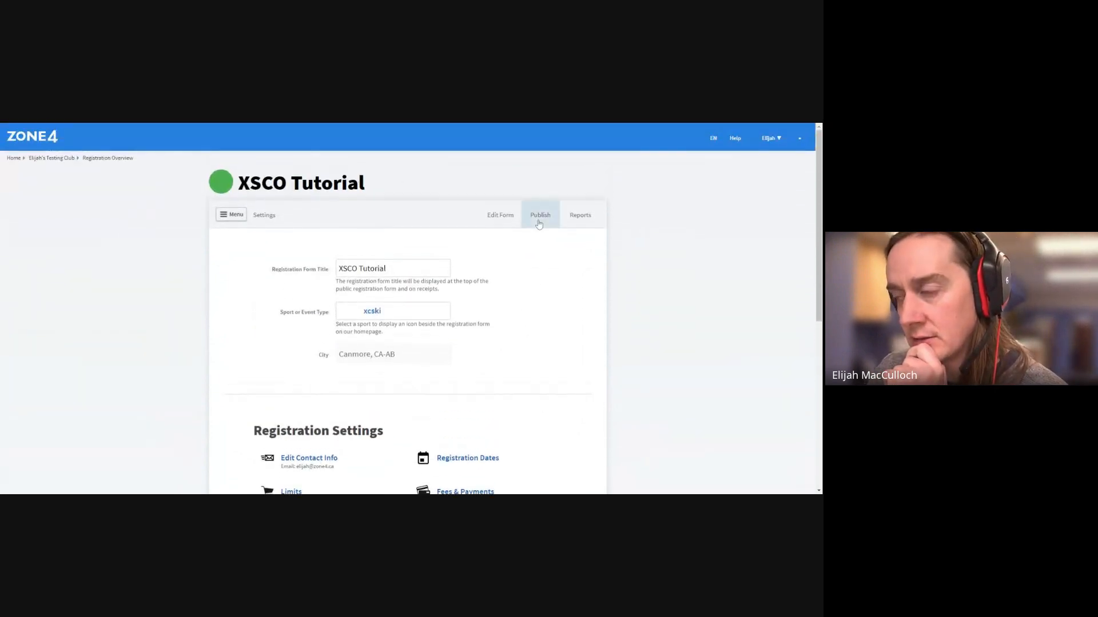
{"action": "left_click", "coordinate": [538, 222]}
{"action": "scroll", "coordinate": [531, 288], "scroll_direction": "down", "scroll_amount": 3}
{"action": "left_click", "coordinate": [471, 284]}
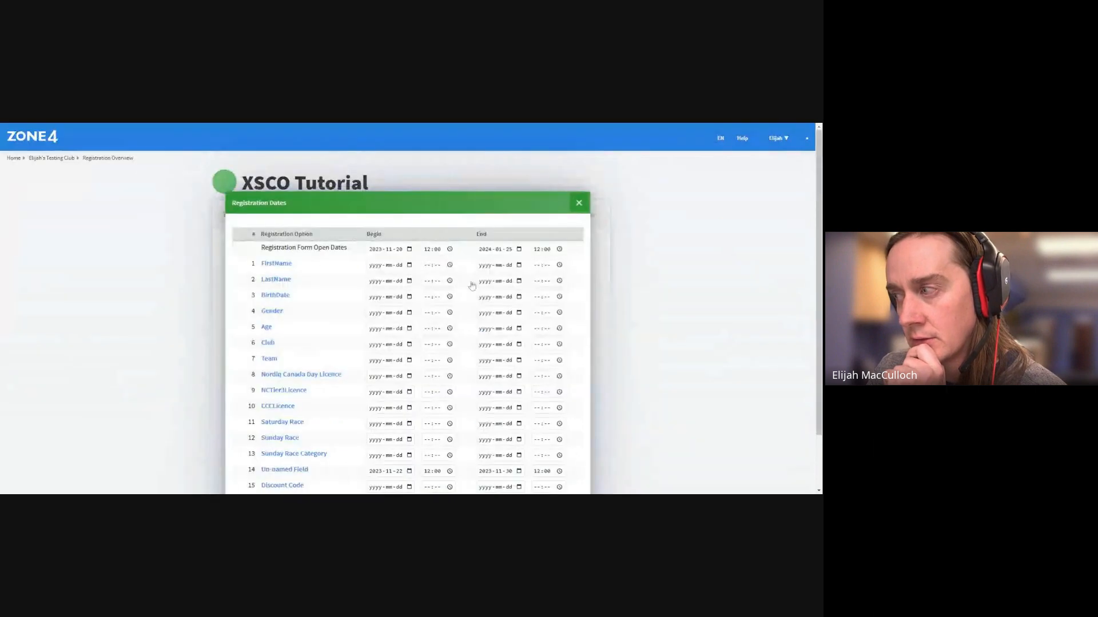
{"action": "left_click", "coordinate": [579, 202]}
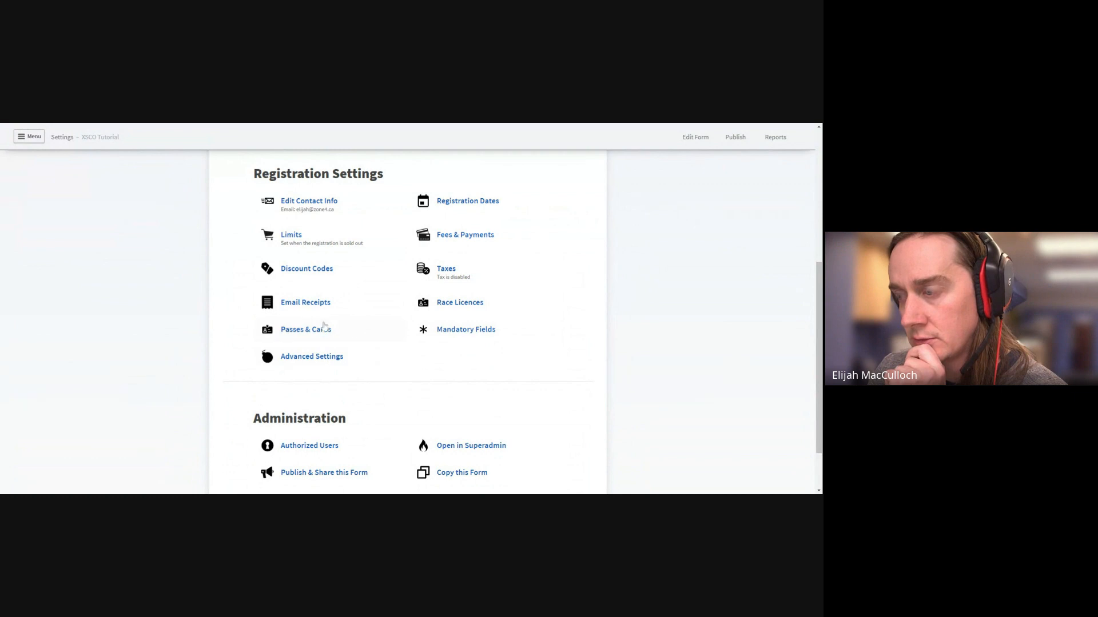
{"action": "left_click", "coordinate": [465, 235]}
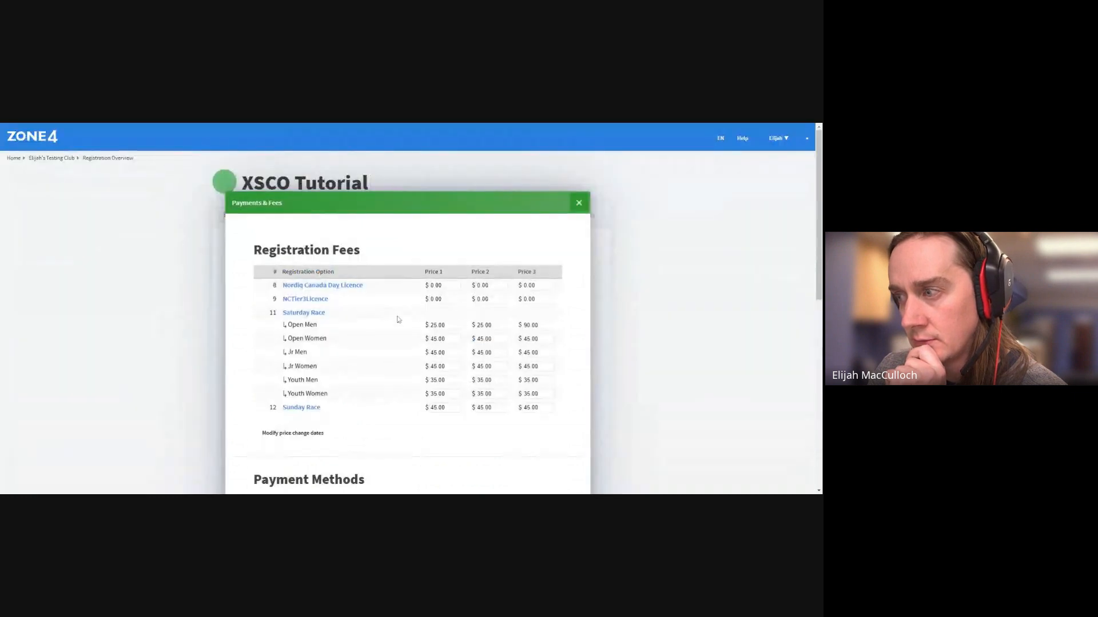
{"action": "left_click", "coordinate": [310, 314]}
{"action": "scroll", "coordinate": [320, 314], "scroll_direction": "down", "scroll_amount": 6}
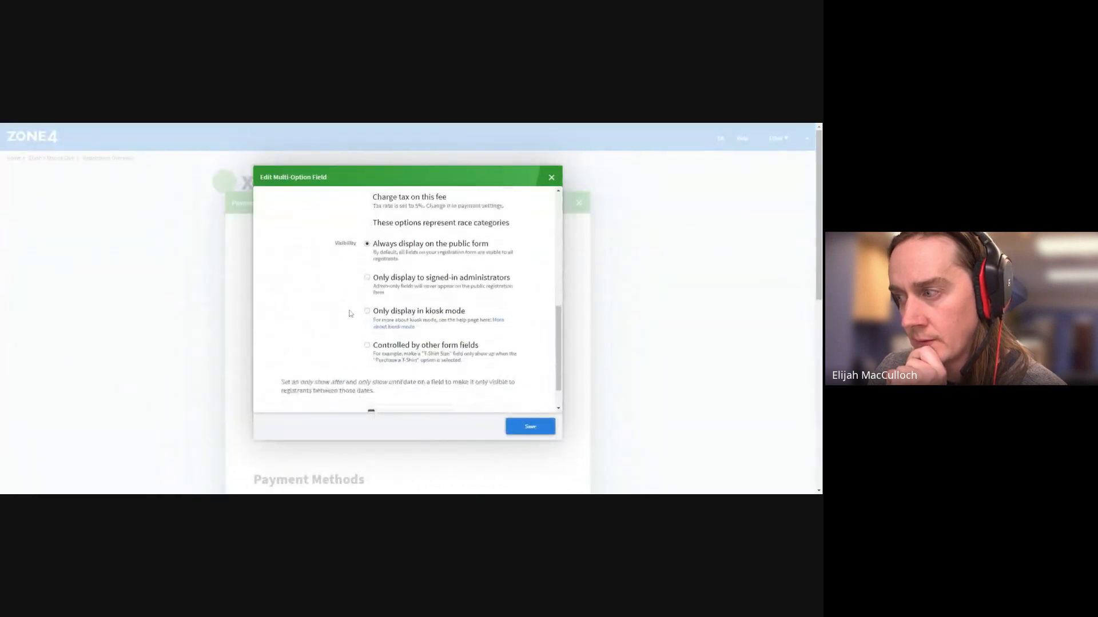
{"action": "scroll", "coordinate": [351, 314], "scroll_direction": "up", "scroll_amount": 2}
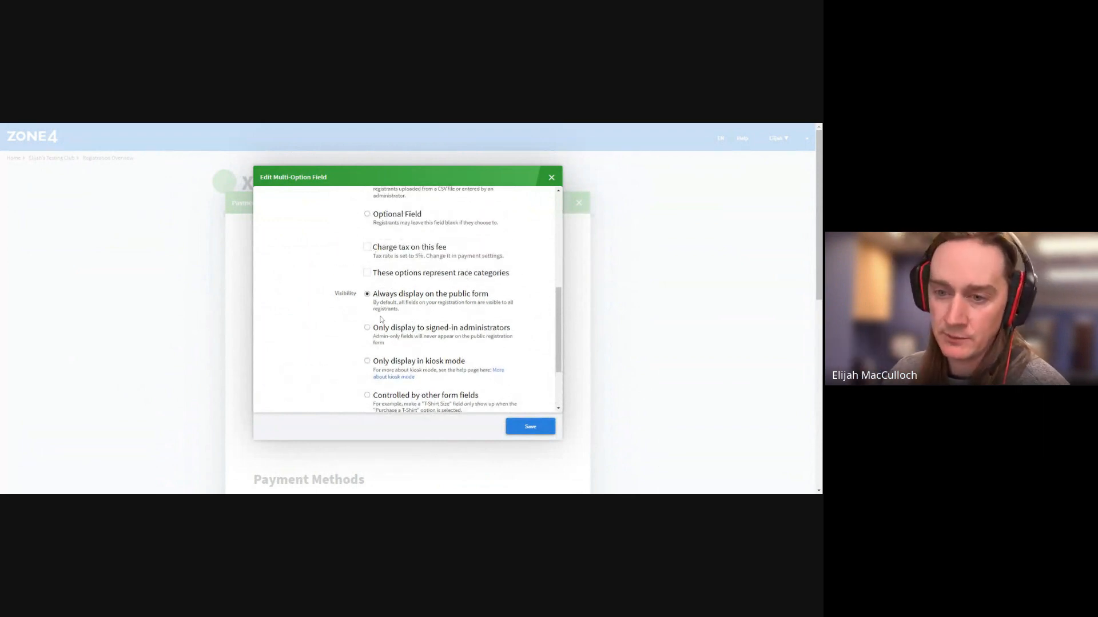
{"action": "scroll", "coordinate": [380, 316], "scroll_direction": "up", "scroll_amount": 1}
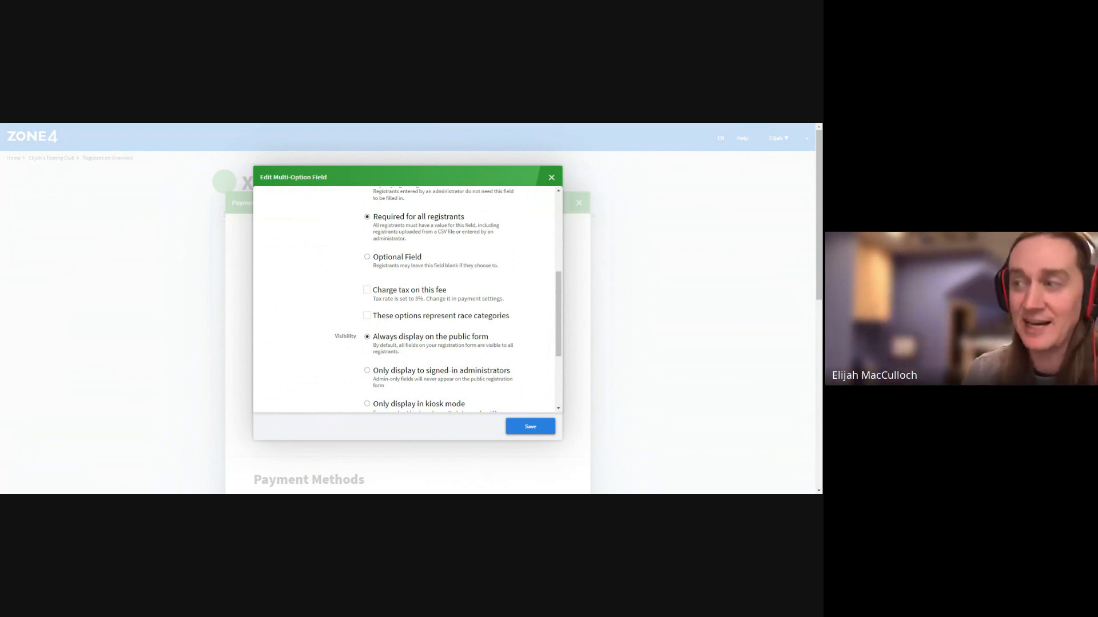
{"action": "left_click", "coordinate": [551, 180]}
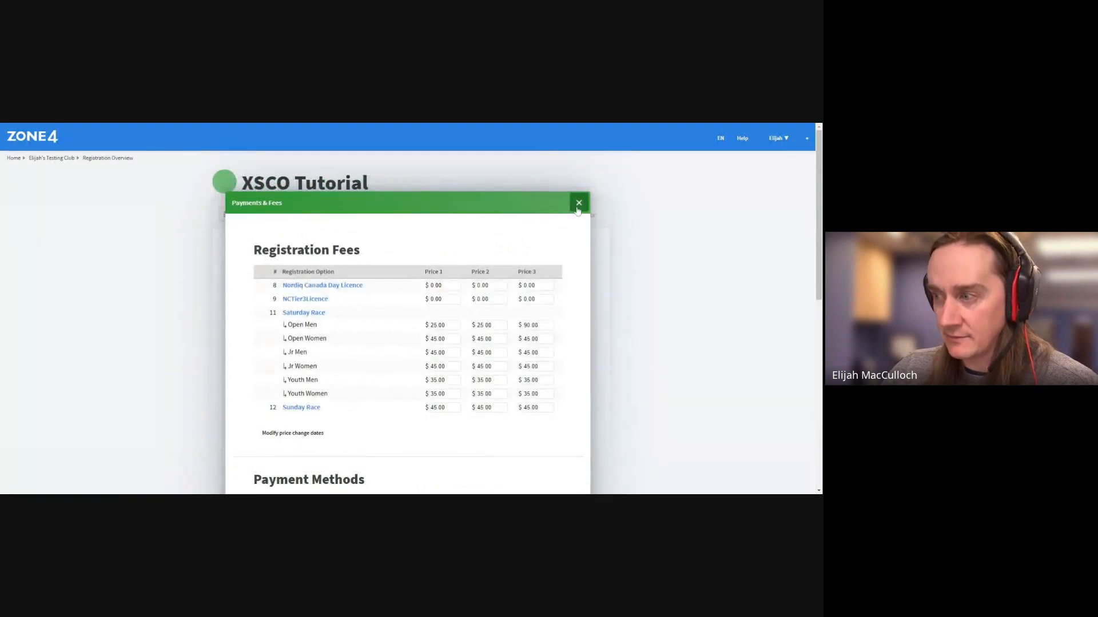
{"action": "left_click", "coordinate": [579, 202]}
{"action": "scroll", "coordinate": [400, 343], "scroll_direction": "down", "scroll_amount": 1}
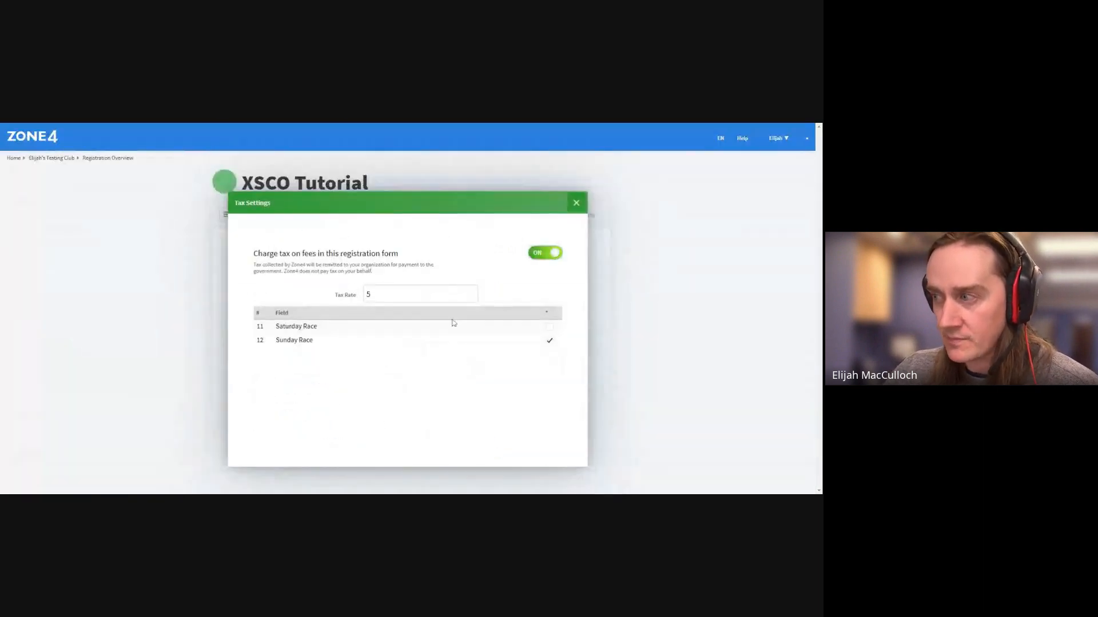
{"action": "left_click", "coordinate": [576, 202]}
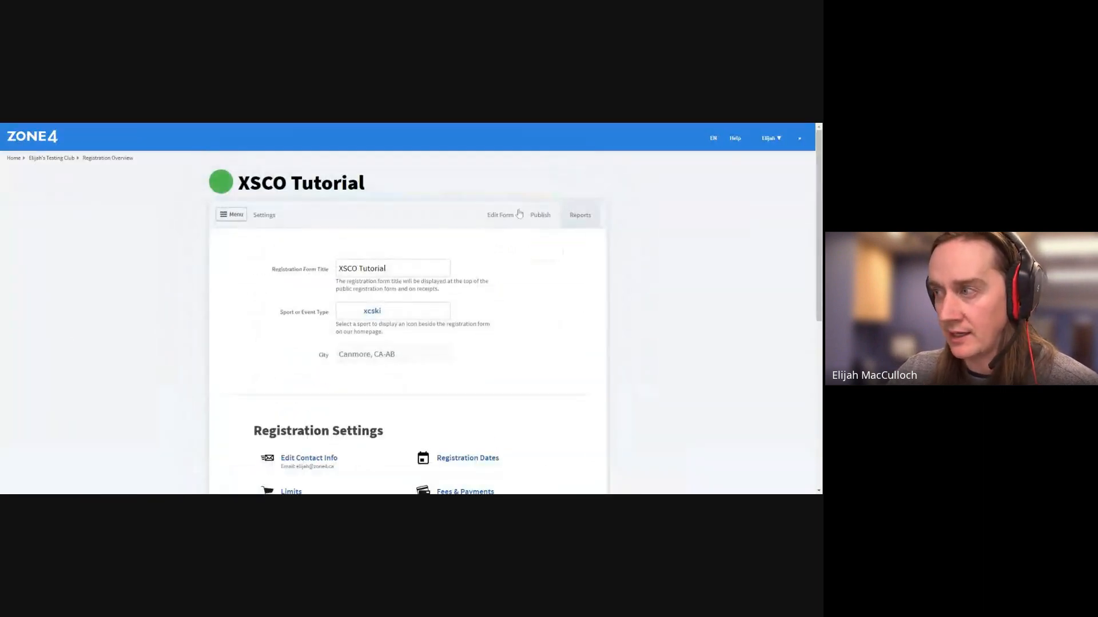
Edit the Saturday Race form element and tick 'Charge tax on this fee'
{"action": "left_click", "coordinate": [500, 215]}
{"action": "scroll", "coordinate": [417, 361], "scroll_direction": "down", "scroll_amount": 7}
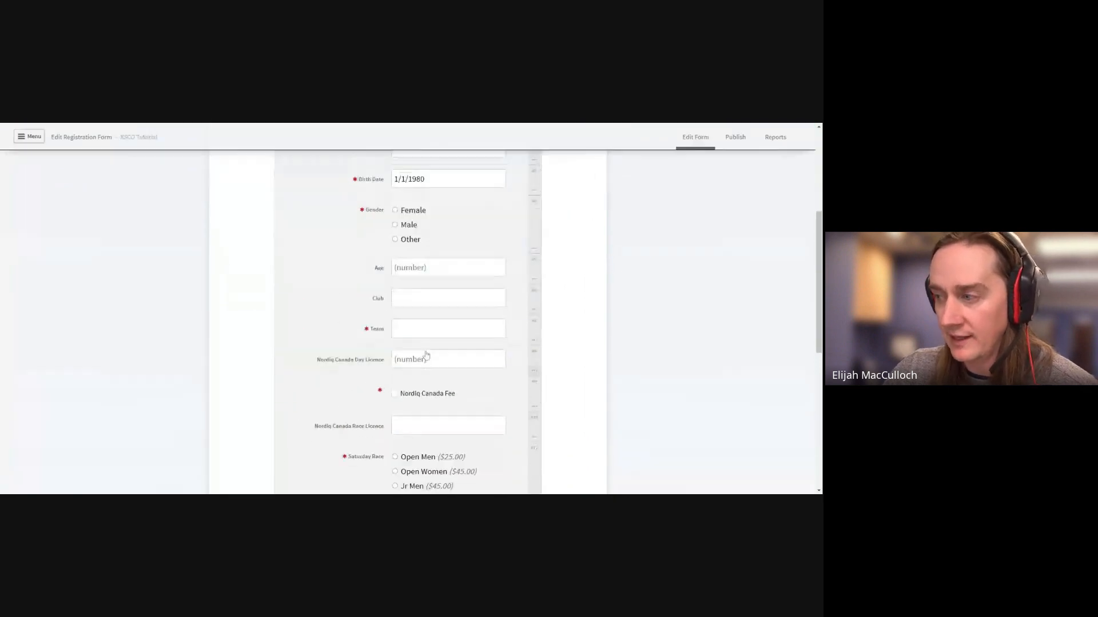
{"action": "left_click", "coordinate": [534, 369]}
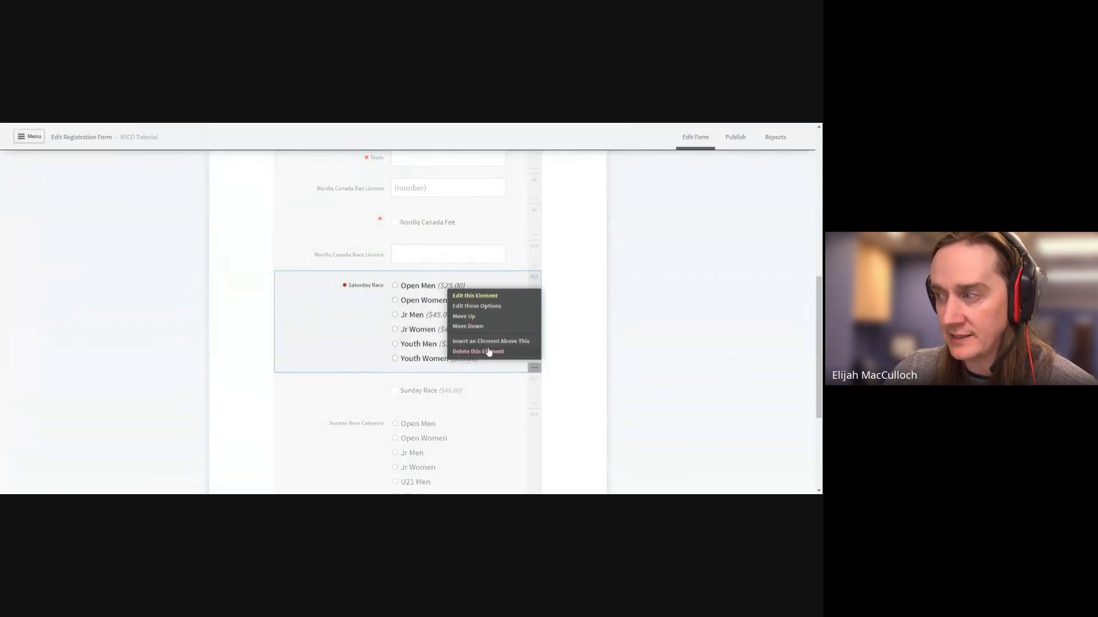
{"action": "left_click", "coordinate": [482, 295]}
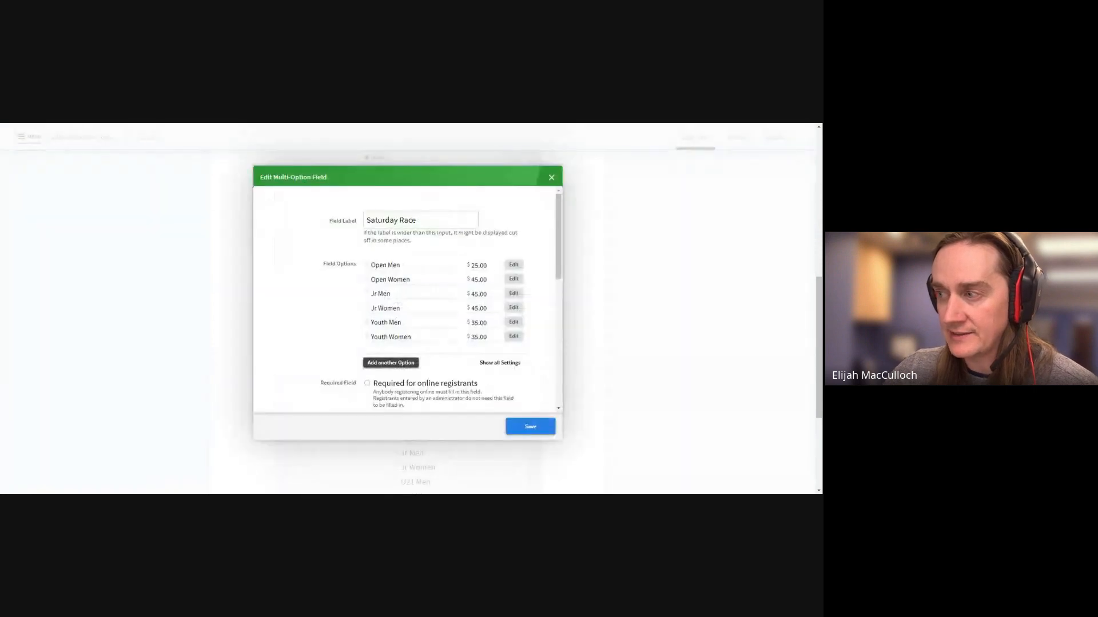
{"action": "scroll", "coordinate": [370, 287], "scroll_direction": "down", "scroll_amount": 5}
{"action": "left_click", "coordinate": [368, 283]}
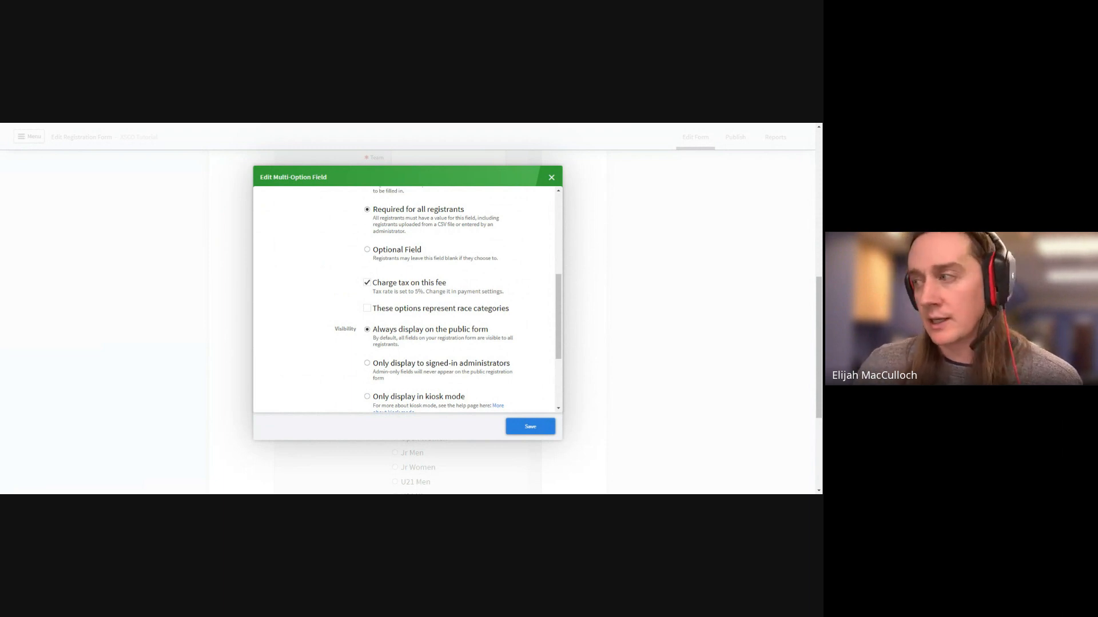
{"action": "scroll", "coordinate": [372, 309], "scroll_direction": "down", "scroll_amount": 2}
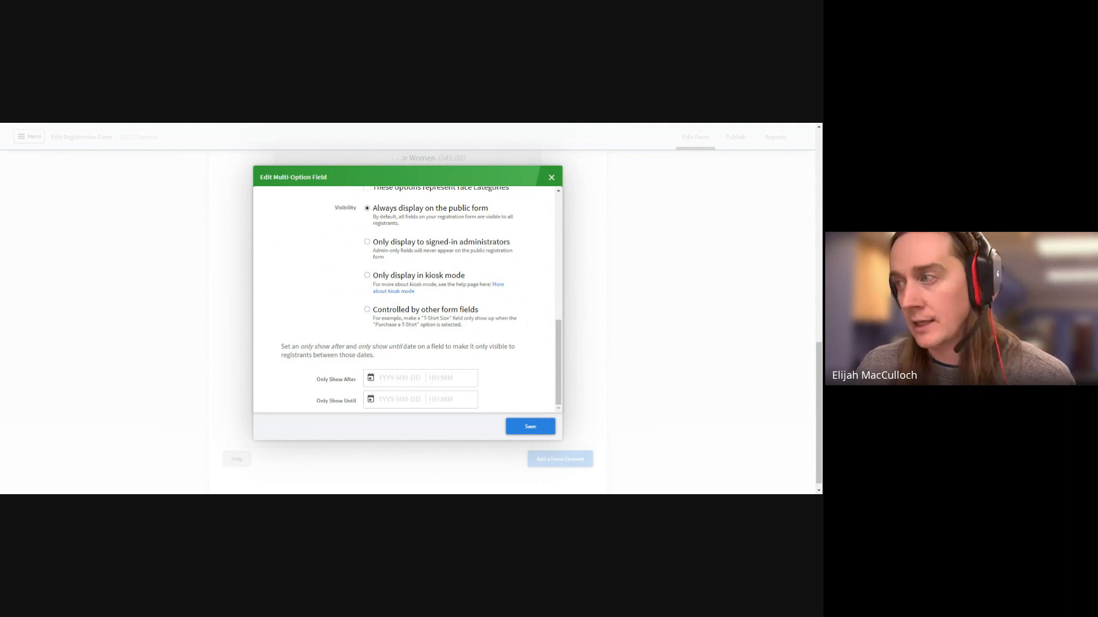
{"action": "scroll", "coordinate": [384, 373], "scroll_direction": "up", "scroll_amount": 4}
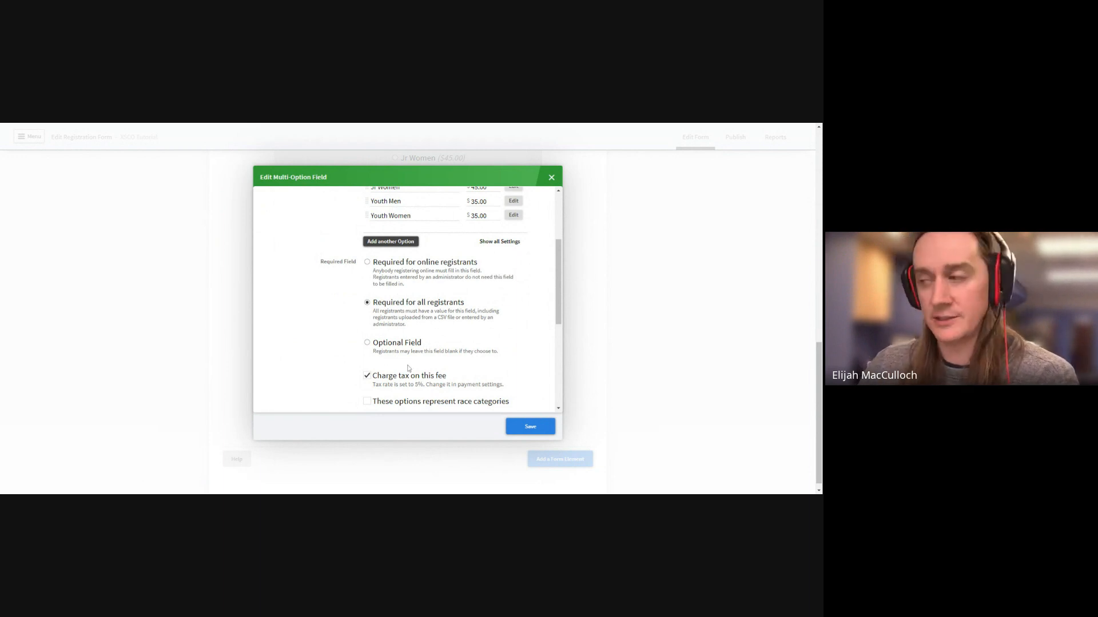
Save the Saturday Race field and scroll through the registration form to review it
{"action": "left_click", "coordinate": [527, 429]}
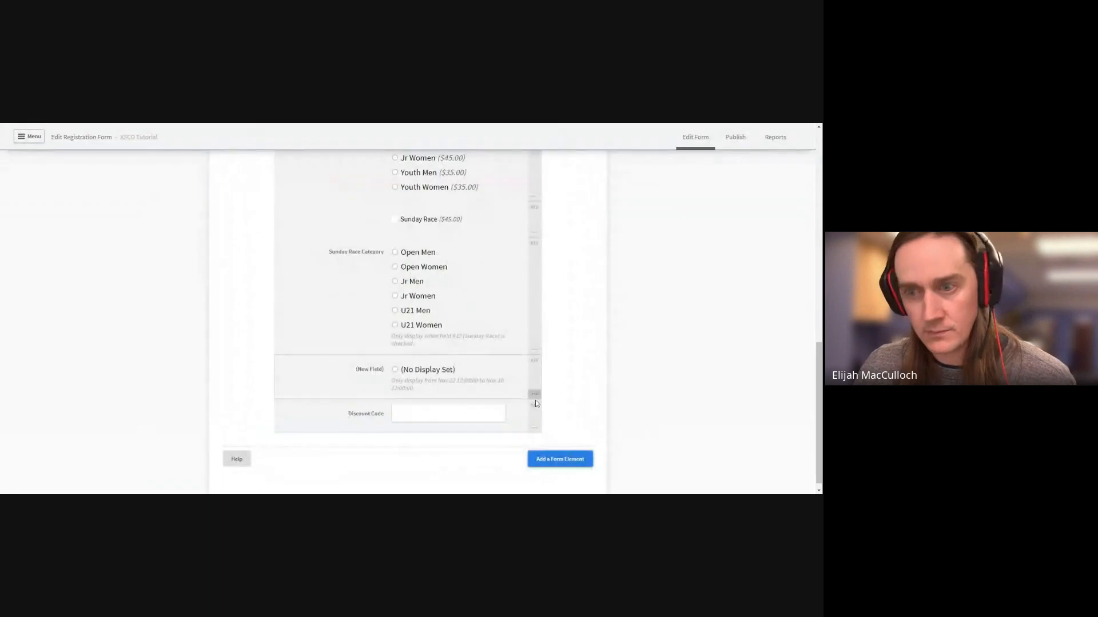
{"action": "scroll", "coordinate": [571, 355], "scroll_direction": "up", "scroll_amount": 10}
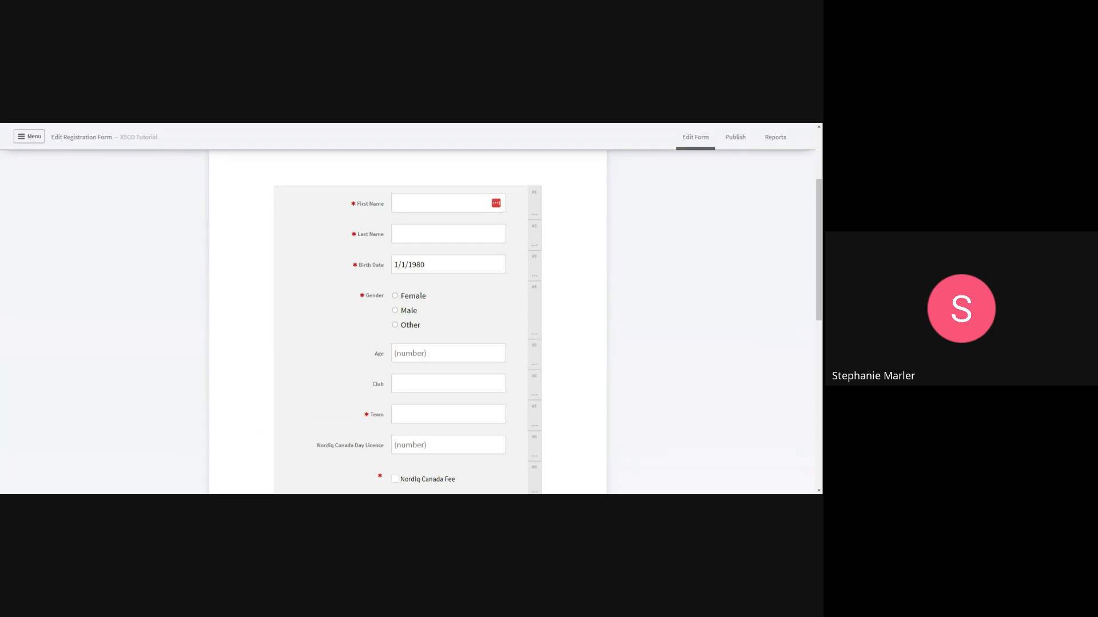
{"action": "scroll", "coordinate": [568, 343], "scroll_direction": "up", "scroll_amount": 3}
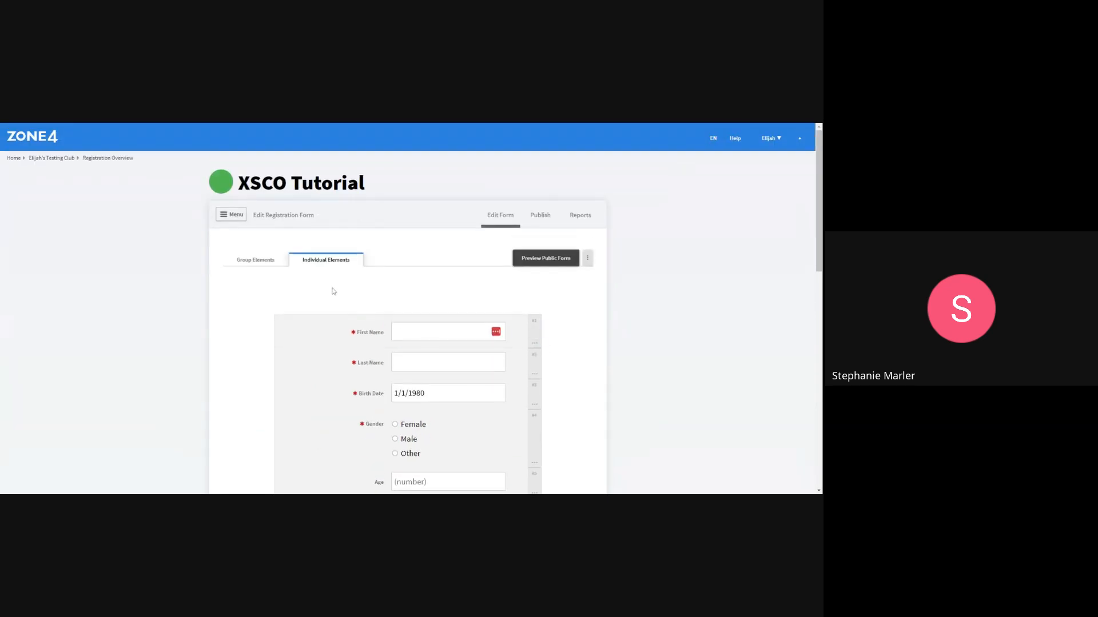
{"action": "scroll", "coordinate": [336, 297], "scroll_direction": "down", "scroll_amount": 8}
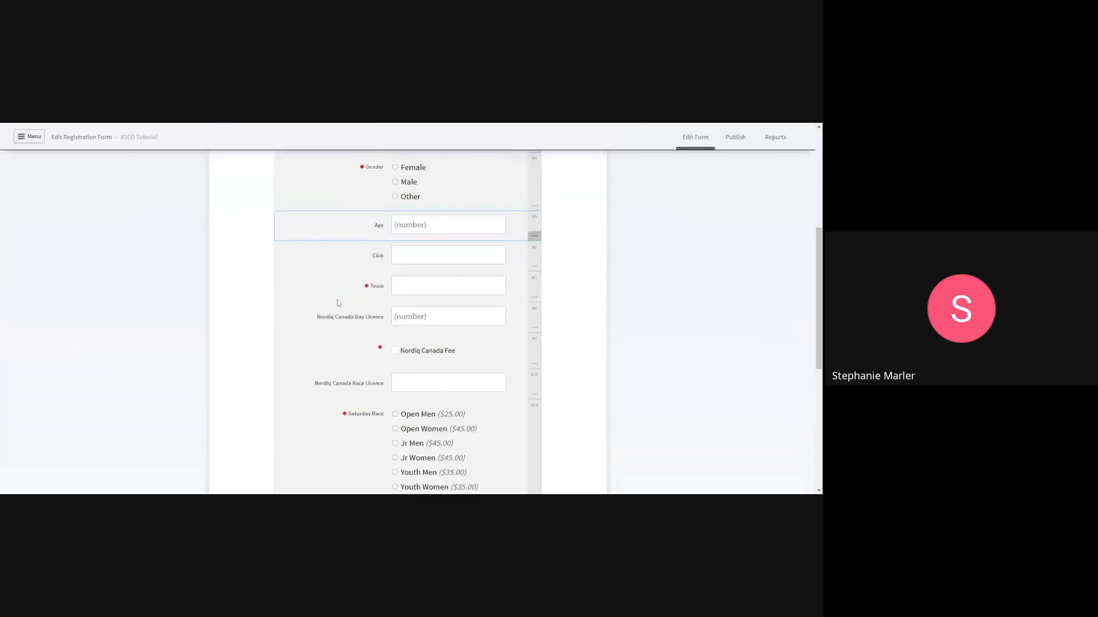
{"action": "scroll", "coordinate": [552, 434], "scroll_direction": "down", "scroll_amount": 2}
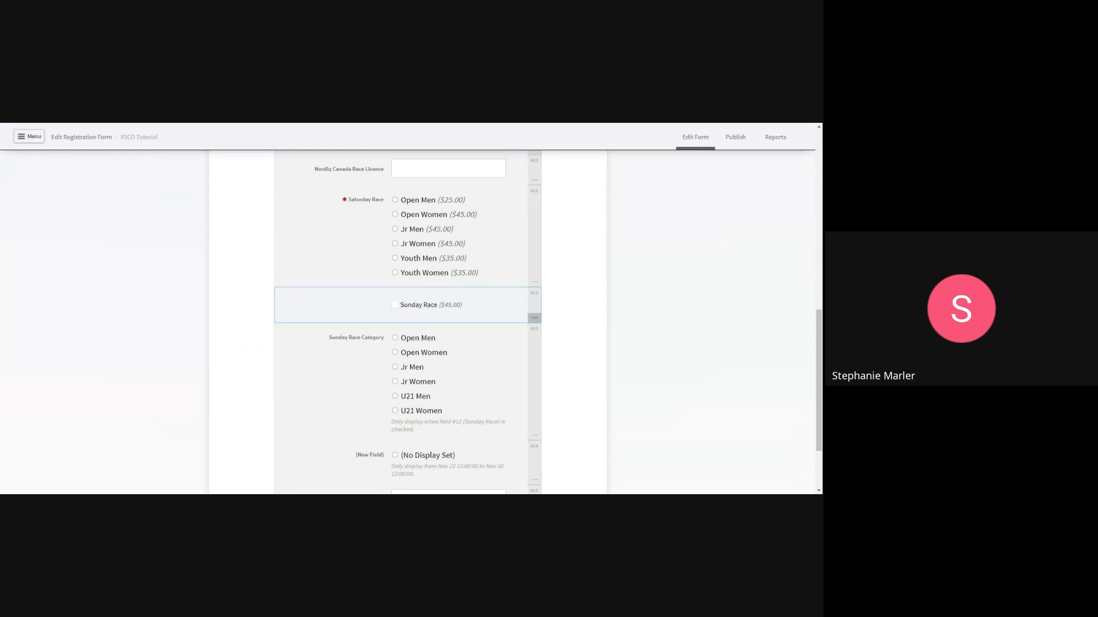
{"action": "scroll", "coordinate": [569, 335], "scroll_direction": "up", "scroll_amount": 15}
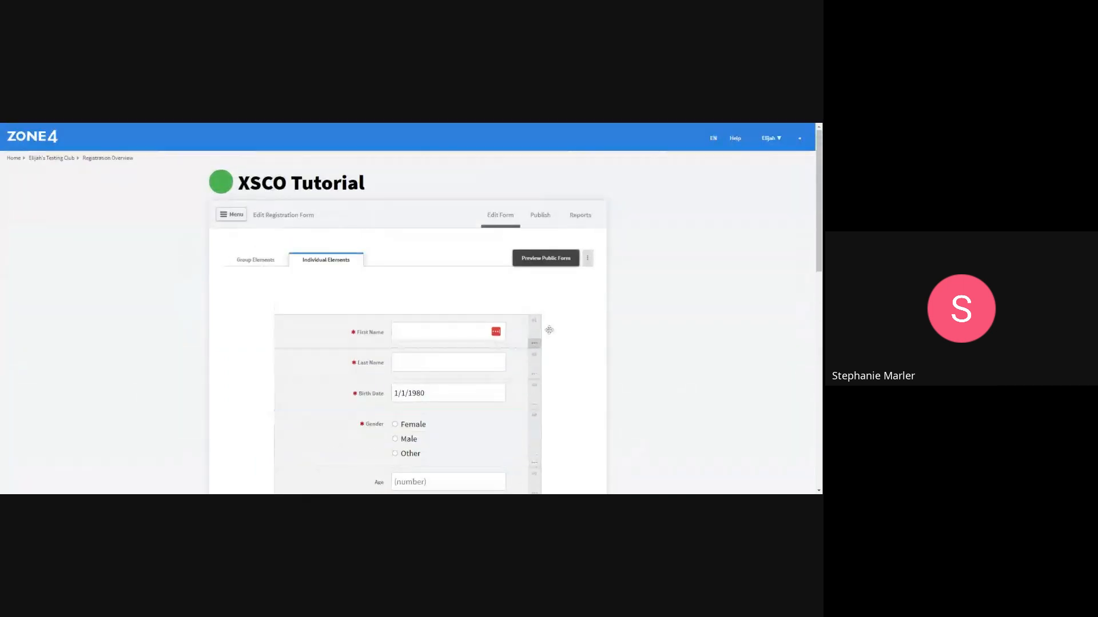
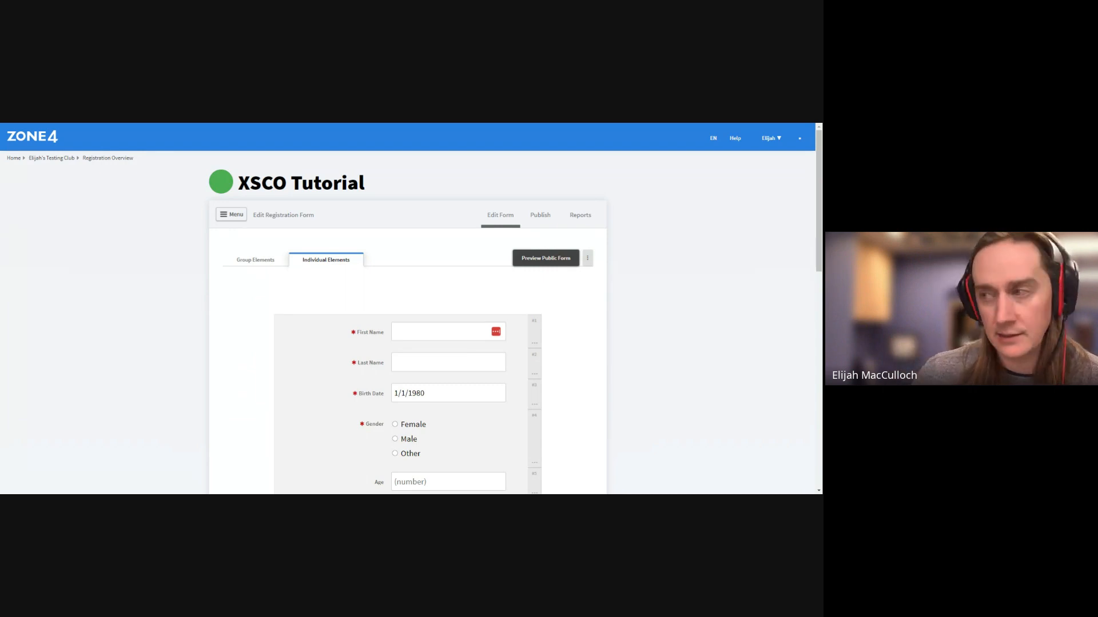
Draft a 'race info' option field with Master, Open and Youth options, then discard it
{"action": "scroll", "coordinate": [559, 309], "scroll_direction": "down", "scroll_amount": 15}
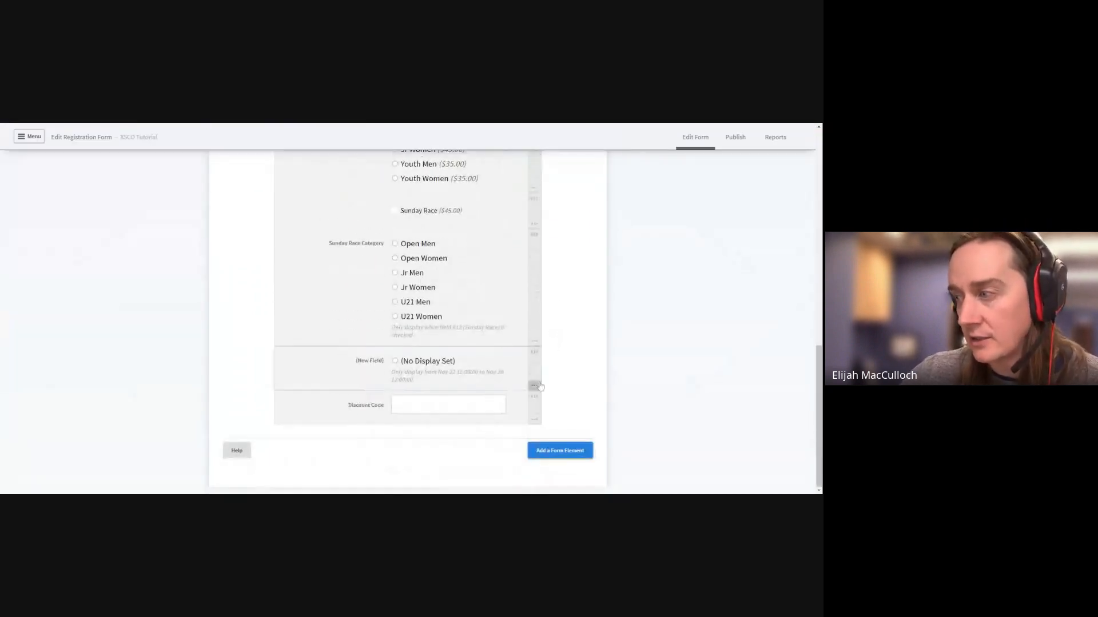
{"action": "left_click", "coordinate": [560, 452]}
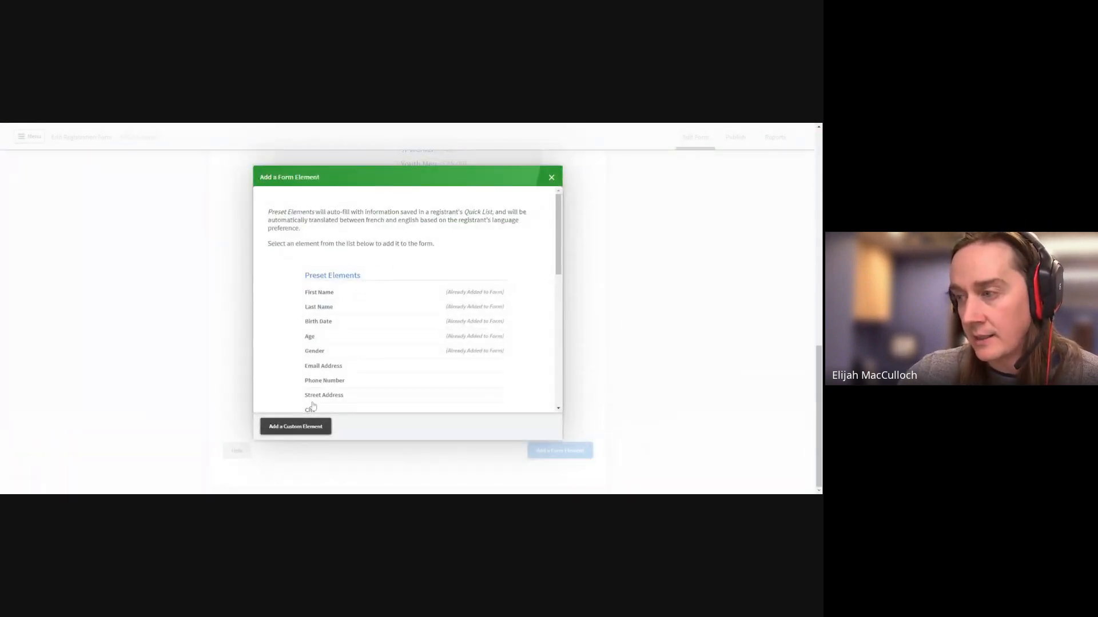
{"action": "left_click", "coordinate": [296, 426]}
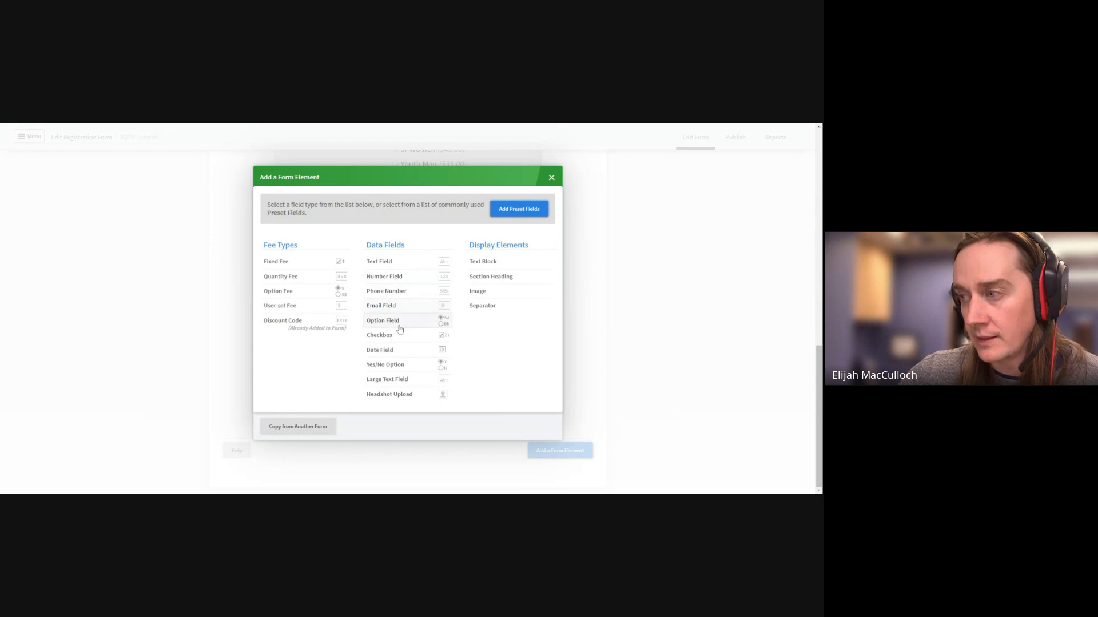
{"action": "left_click", "coordinate": [297, 300]}
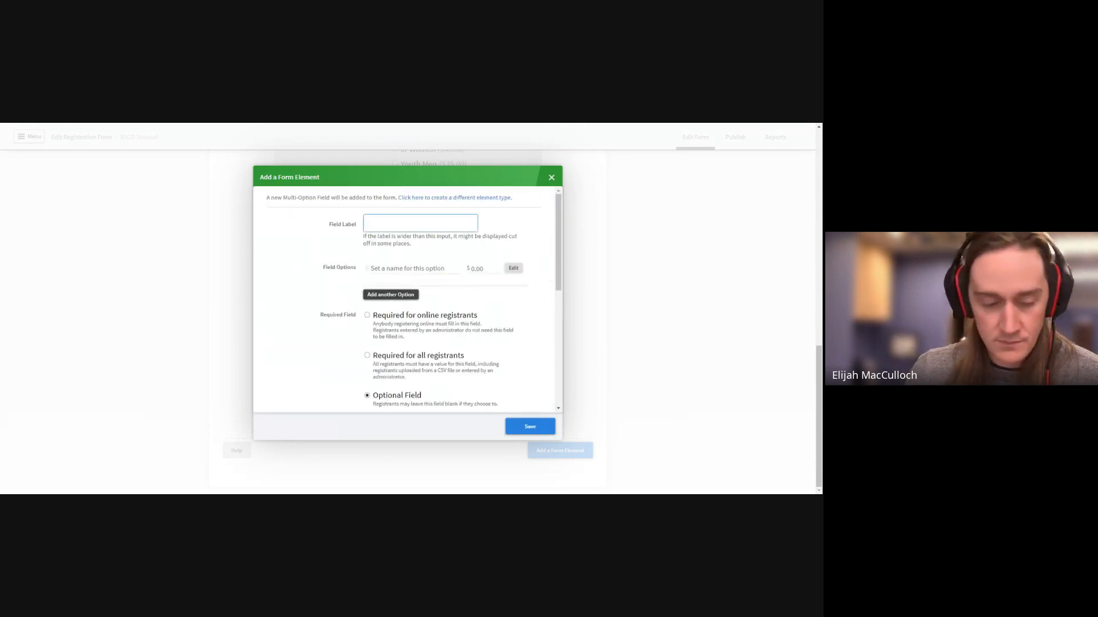
{"action": "type", "text": "race "}
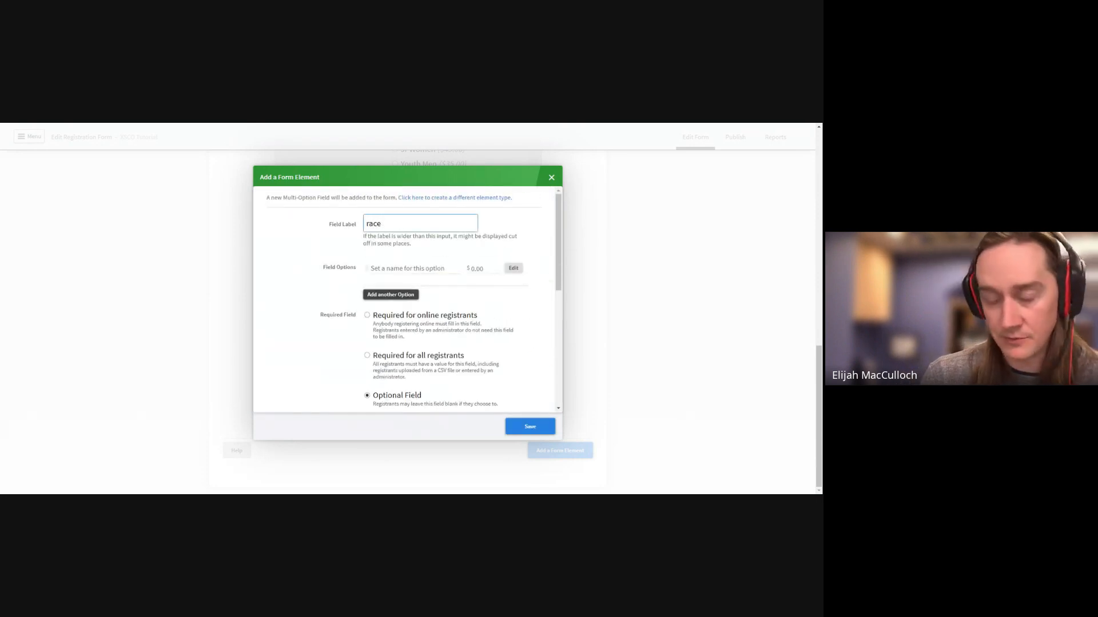
{"action": "type", "text": "info"}
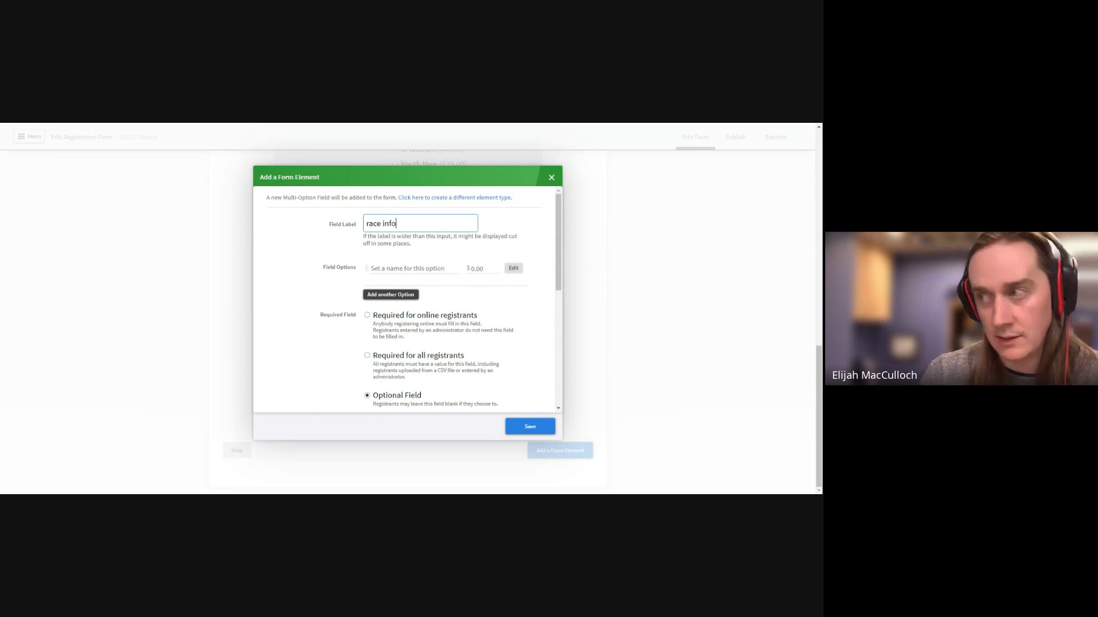
{"action": "key", "text": "Tab"}
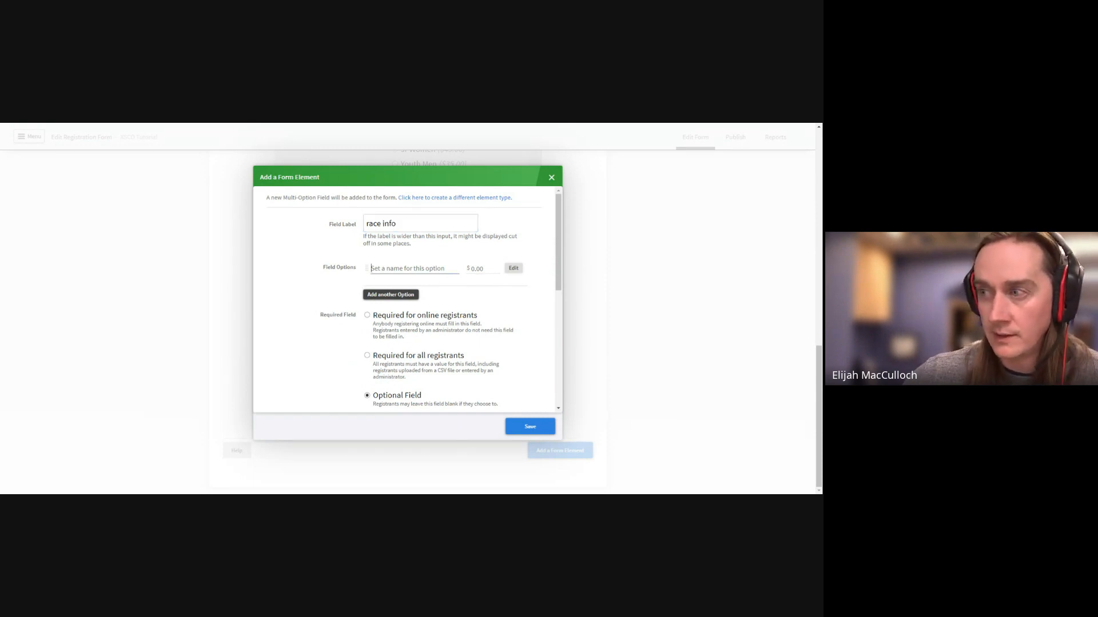
{"action": "type", "text": "master"}
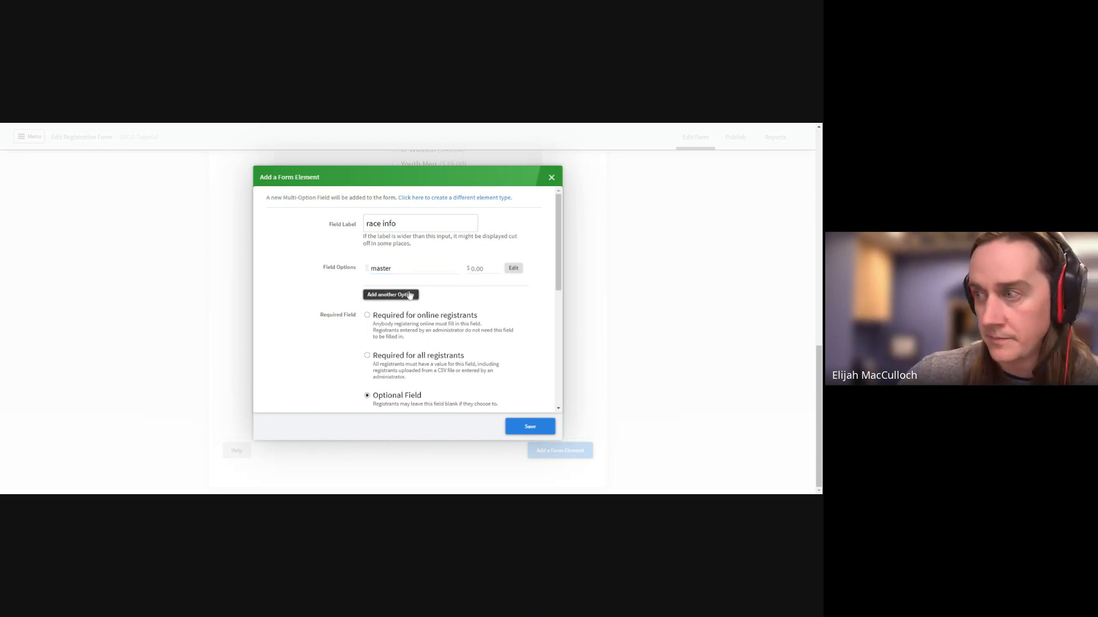
{"action": "left_click", "coordinate": [383, 294]}
{"action": "left_click", "coordinate": [395, 283]}
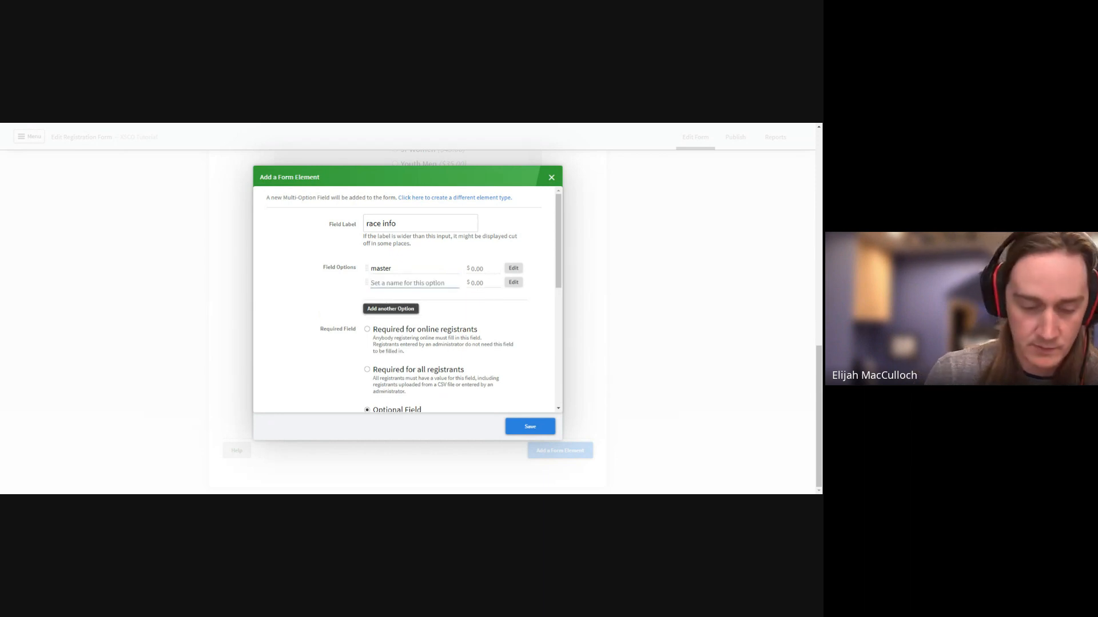
{"action": "type", "text": "open"}
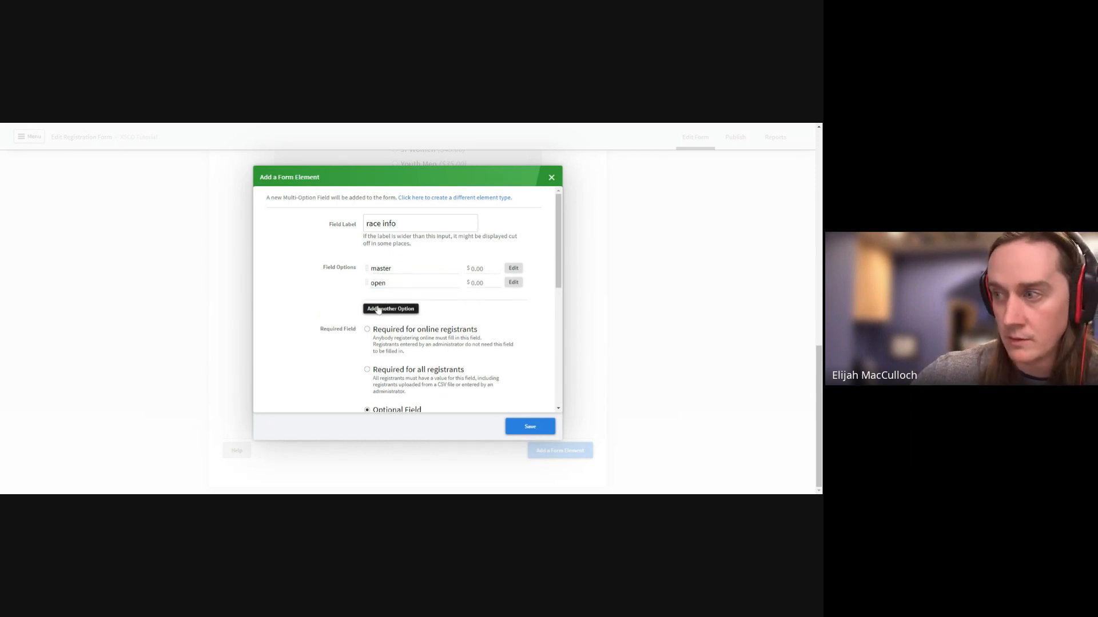
{"action": "left_click", "coordinate": [378, 309]}
{"action": "type", "text": "youth"}
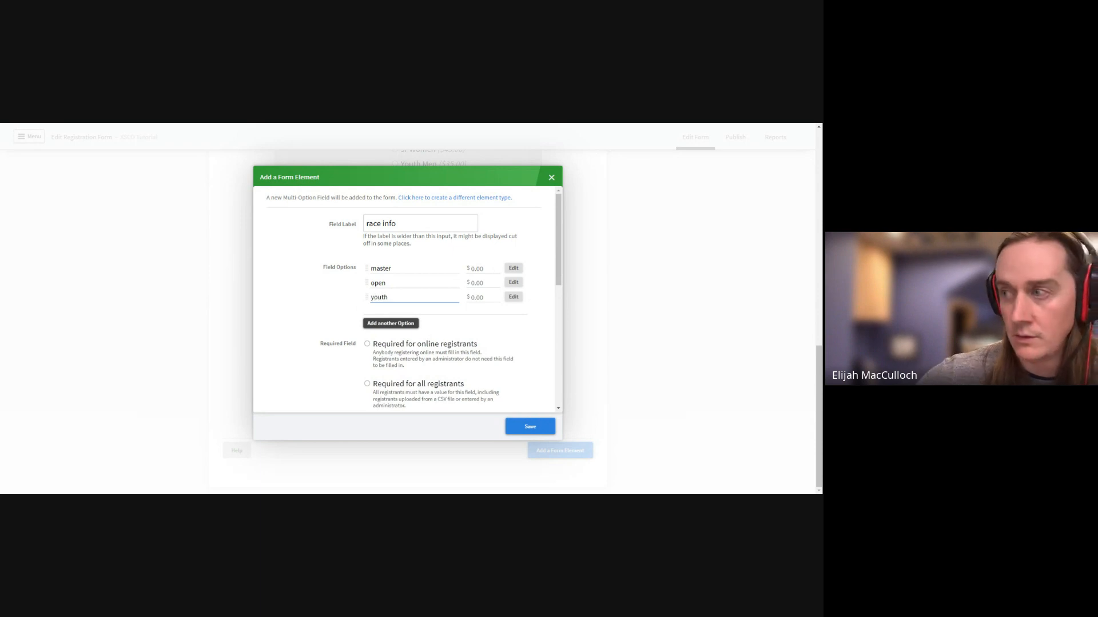
{"action": "left_click", "coordinate": [358, 301]}
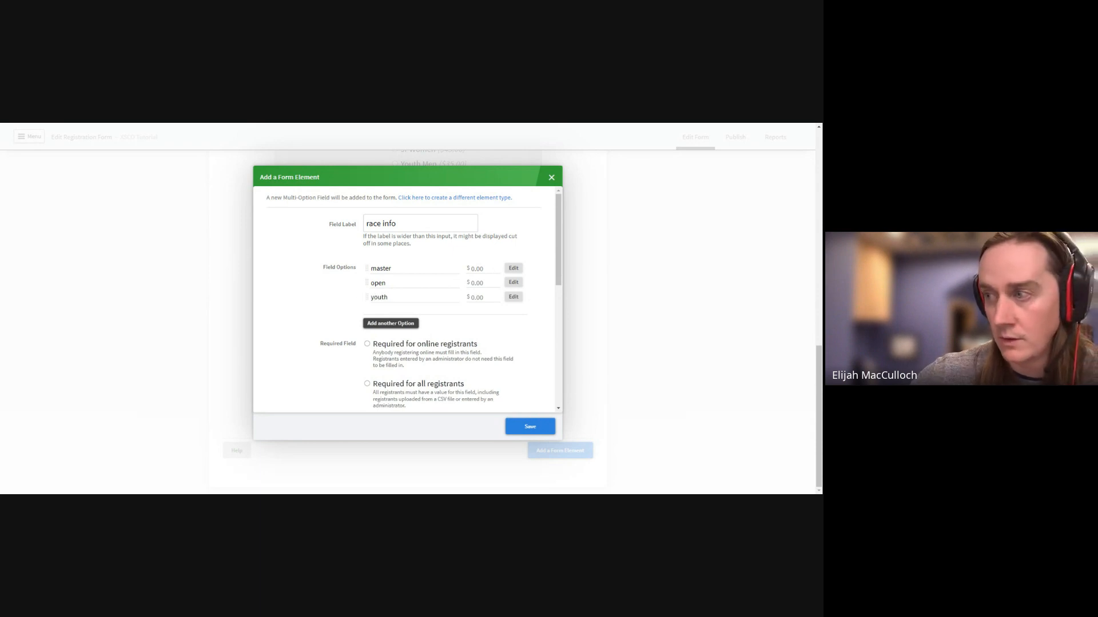
{"action": "left_click", "coordinate": [552, 179]}
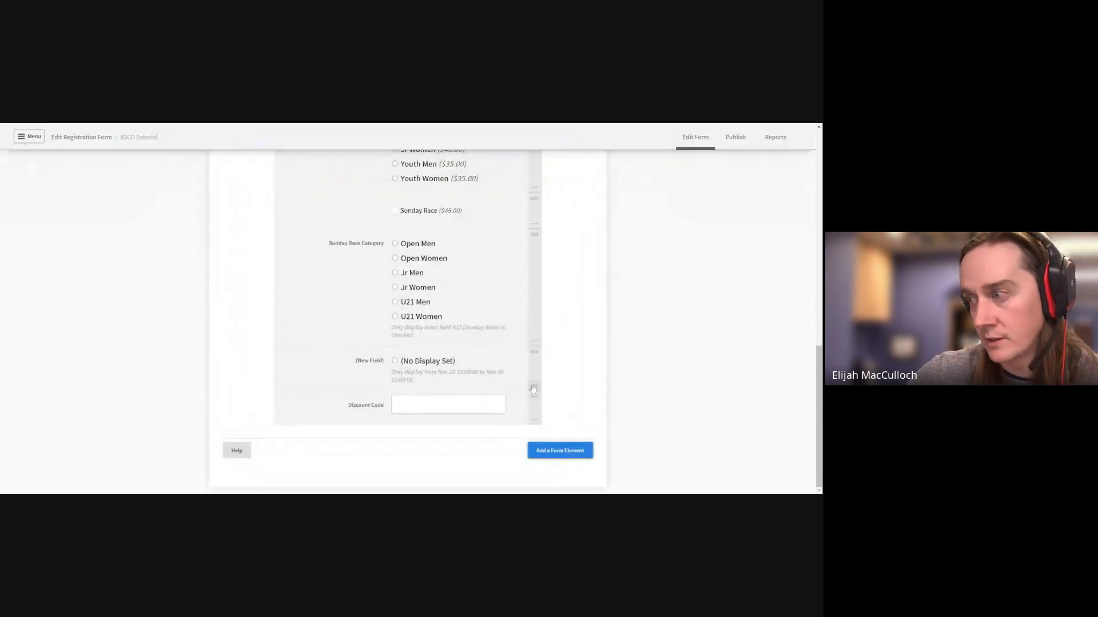
Create a new option field with choices Master, Open and Youth, labelled 'Race Category', and save it
{"action": "left_click", "coordinate": [548, 452]}
{"action": "left_click", "coordinate": [297, 429]}
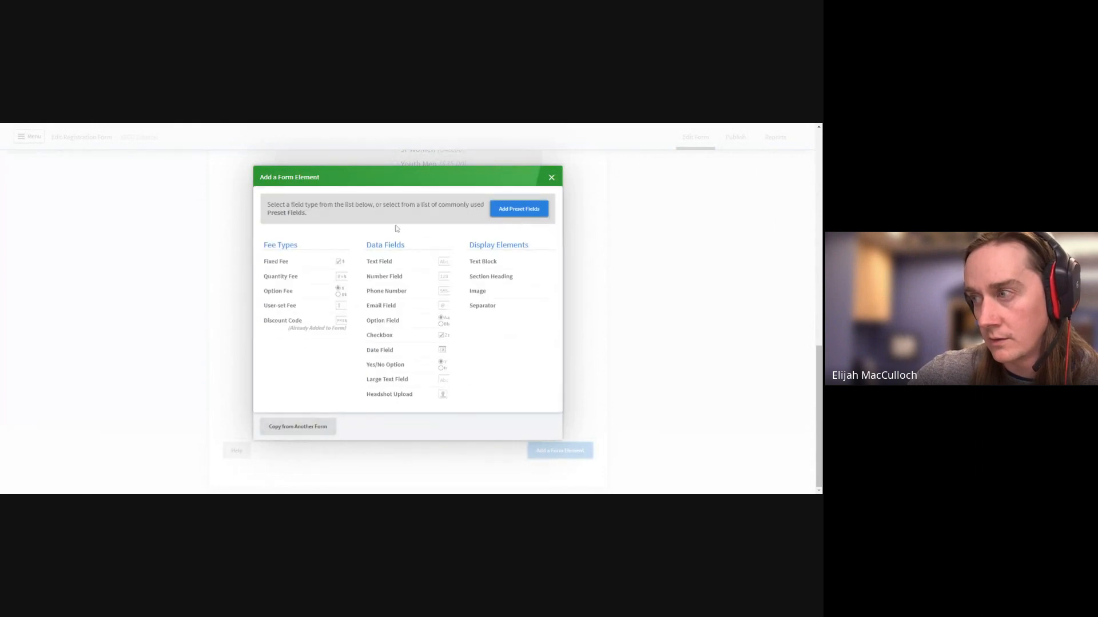
{"action": "left_click", "coordinate": [393, 329]}
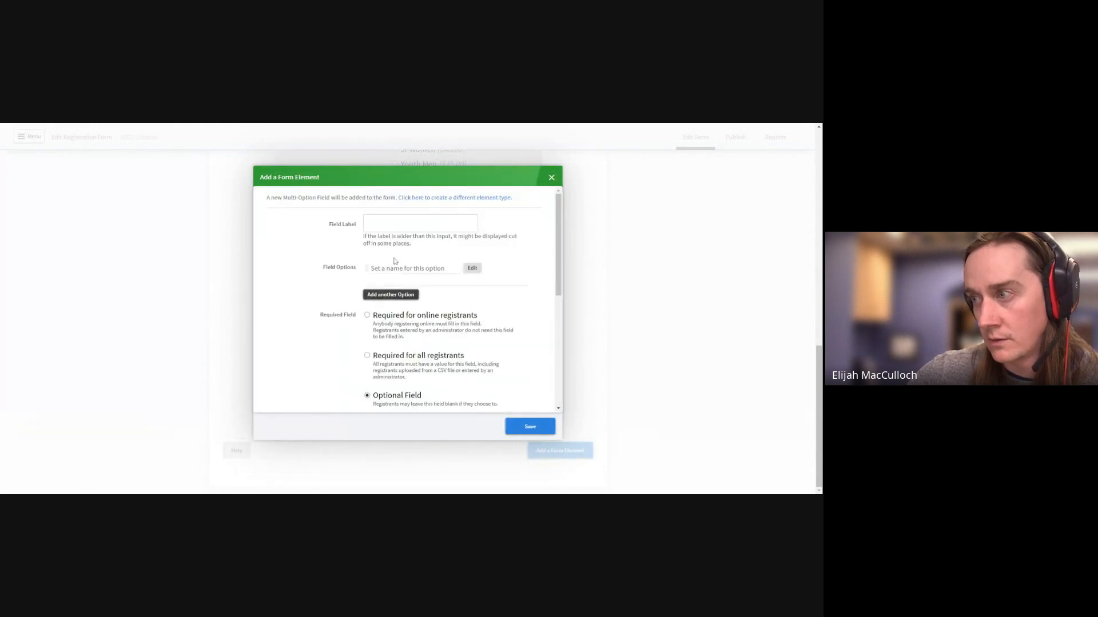
{"action": "type", "text": "Master"}
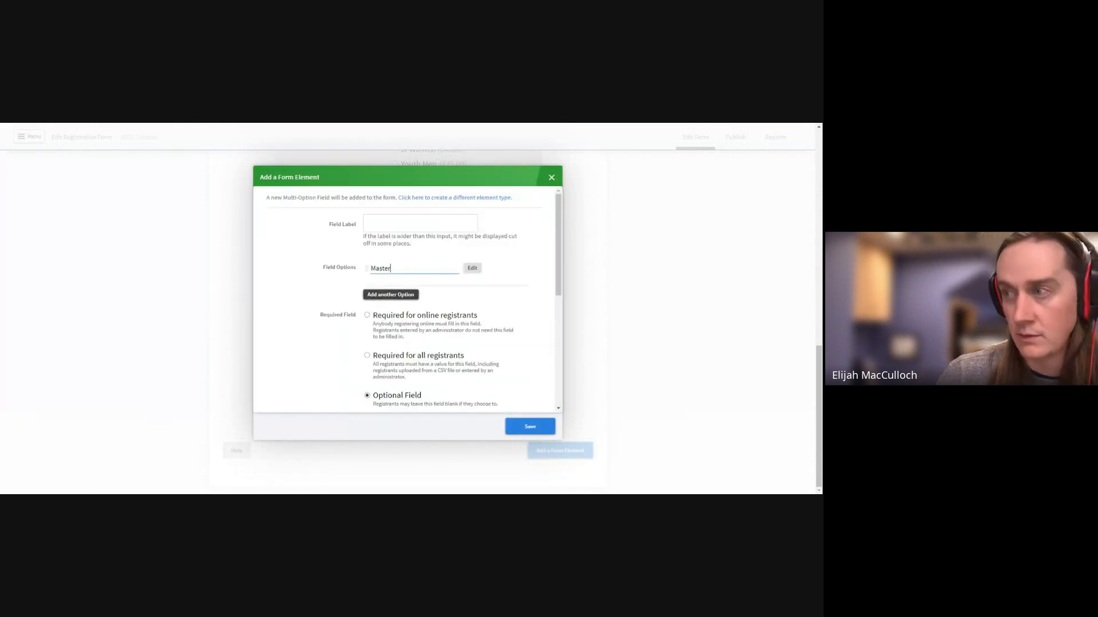
{"action": "left_click", "coordinate": [395, 295]}
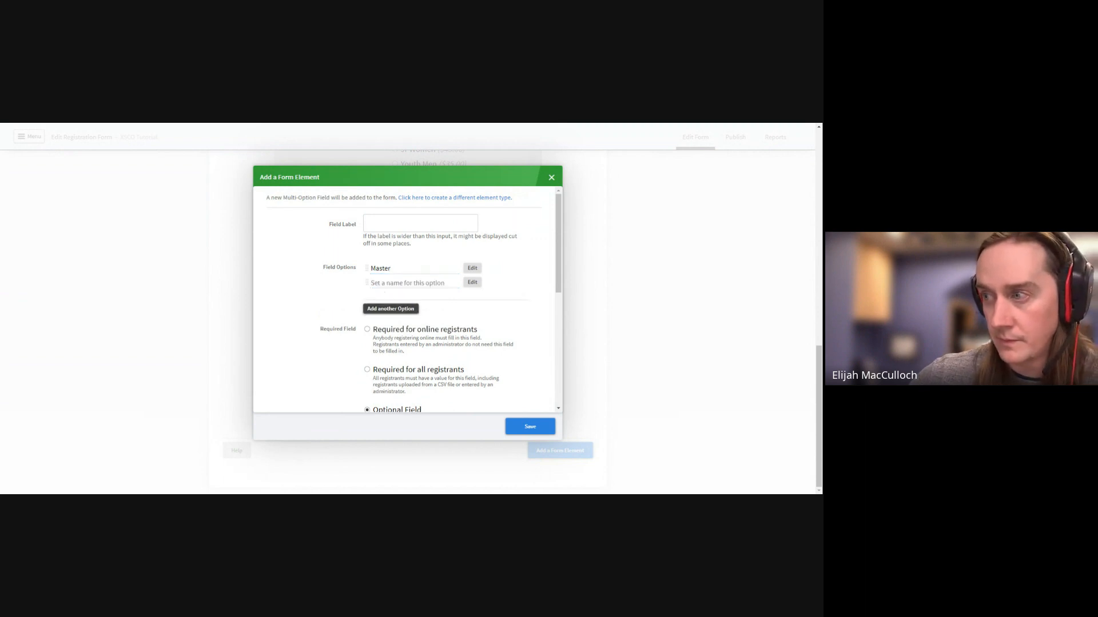
{"action": "type", "text": "OPen"}
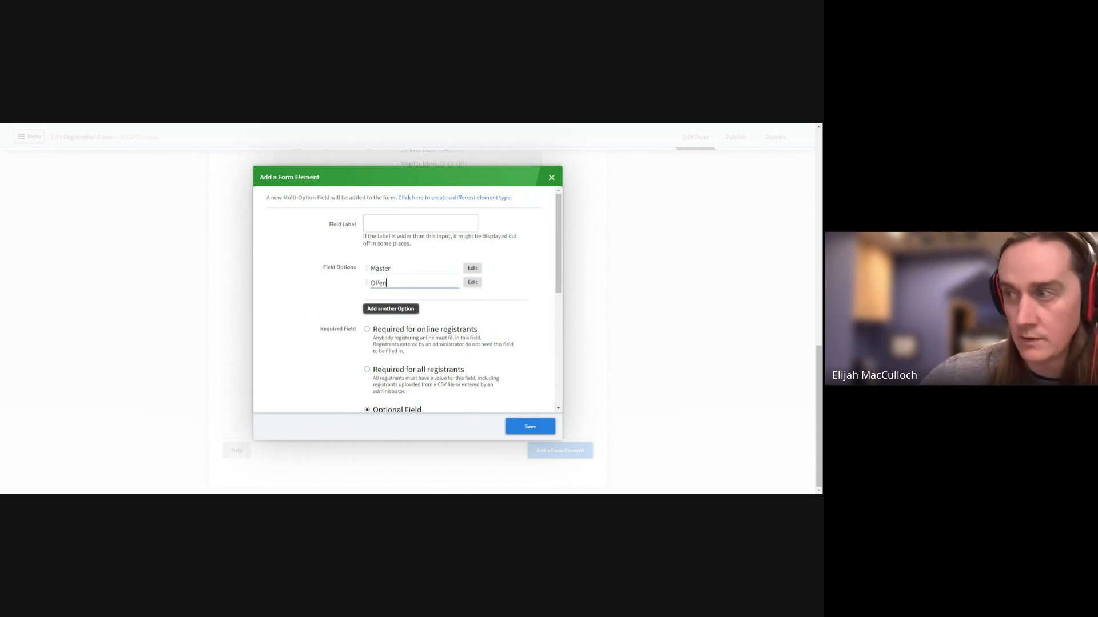
{"action": "key", "text": "BackSpace"}
{"action": "key", "text": "BackSpace"}
{"action": "key", "text": "BackSpace"}
{"action": "type", "text": "pen"}
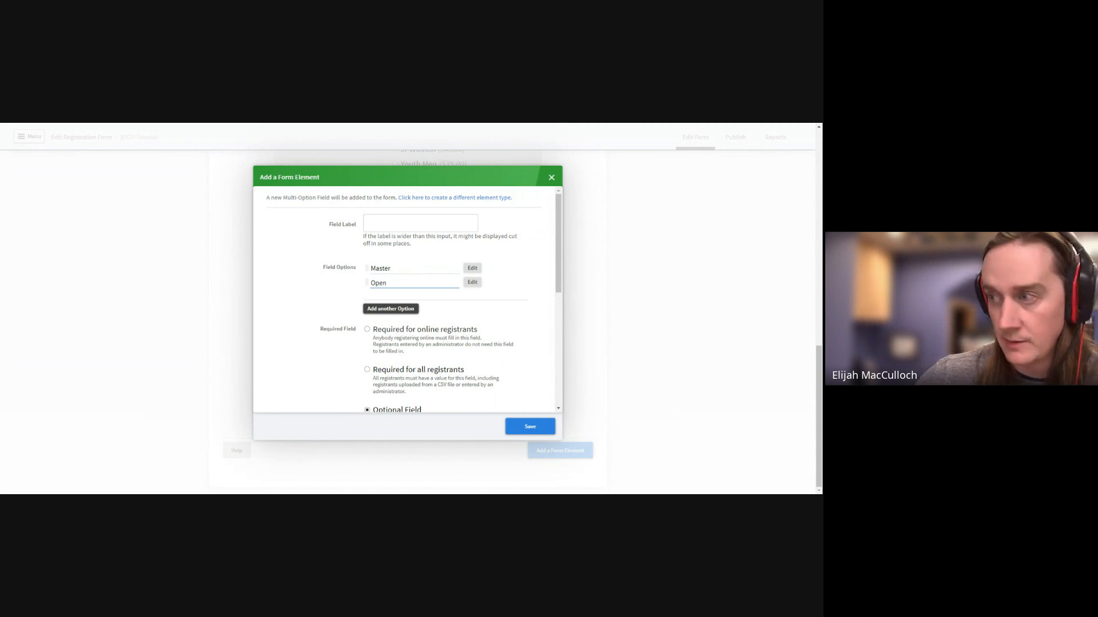
{"action": "left_click", "coordinate": [382, 311]}
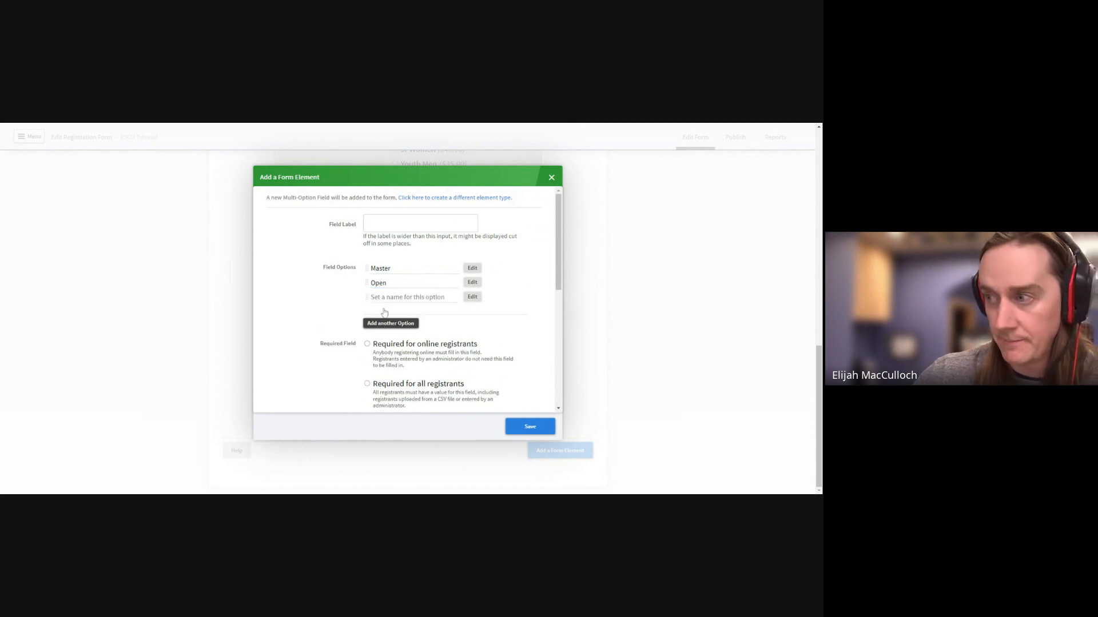
{"action": "type", "text": "Youth"}
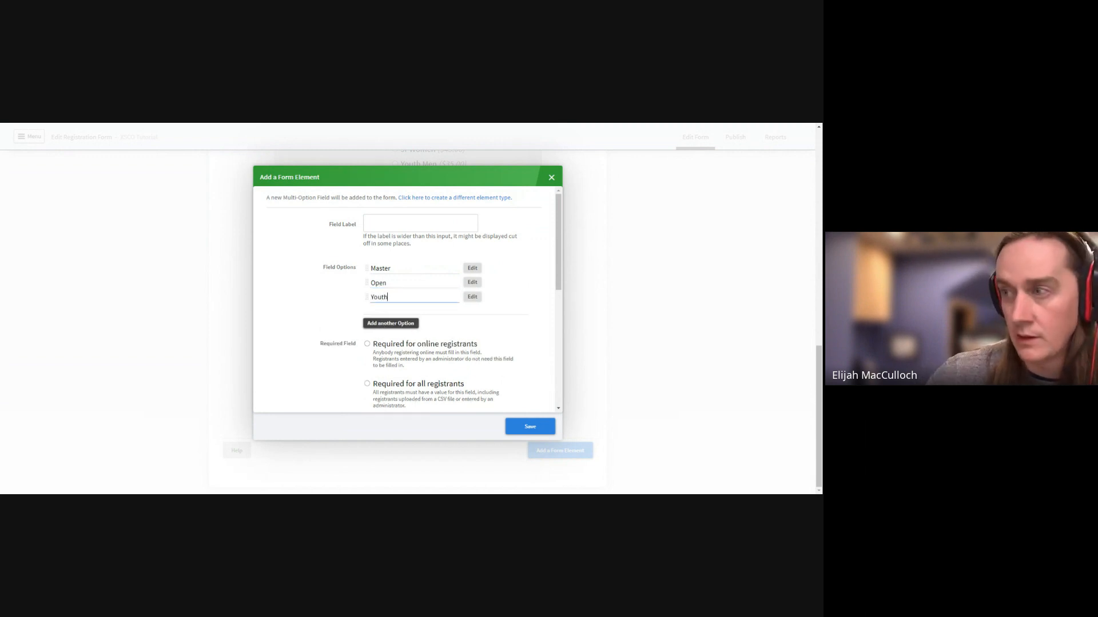
{"action": "left_click", "coordinate": [421, 223]}
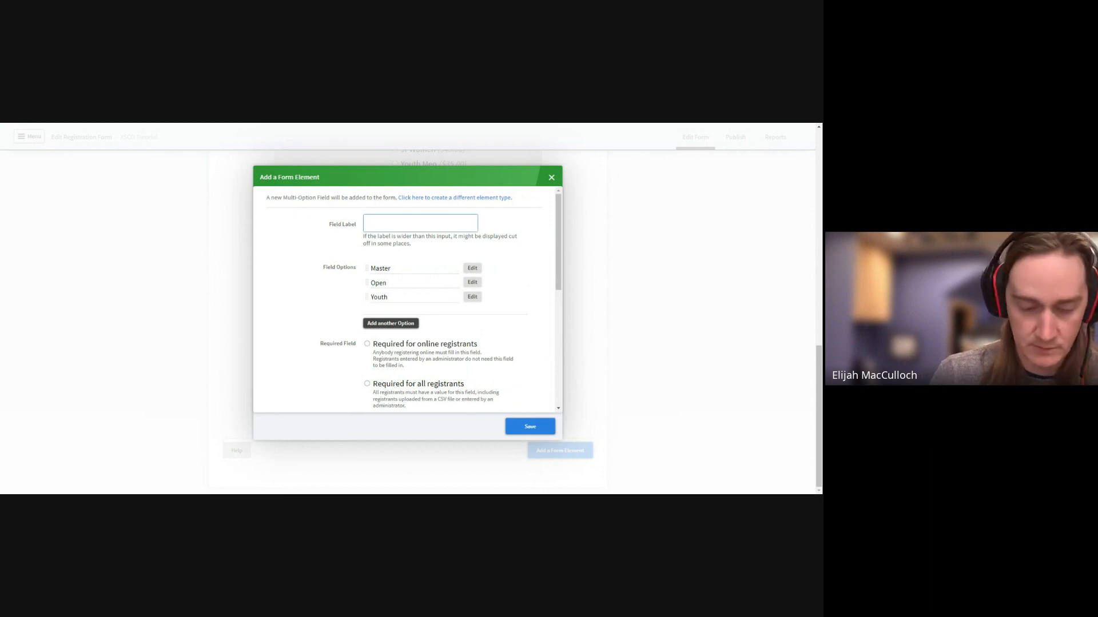
{"action": "type", "text": "Race Cat"}
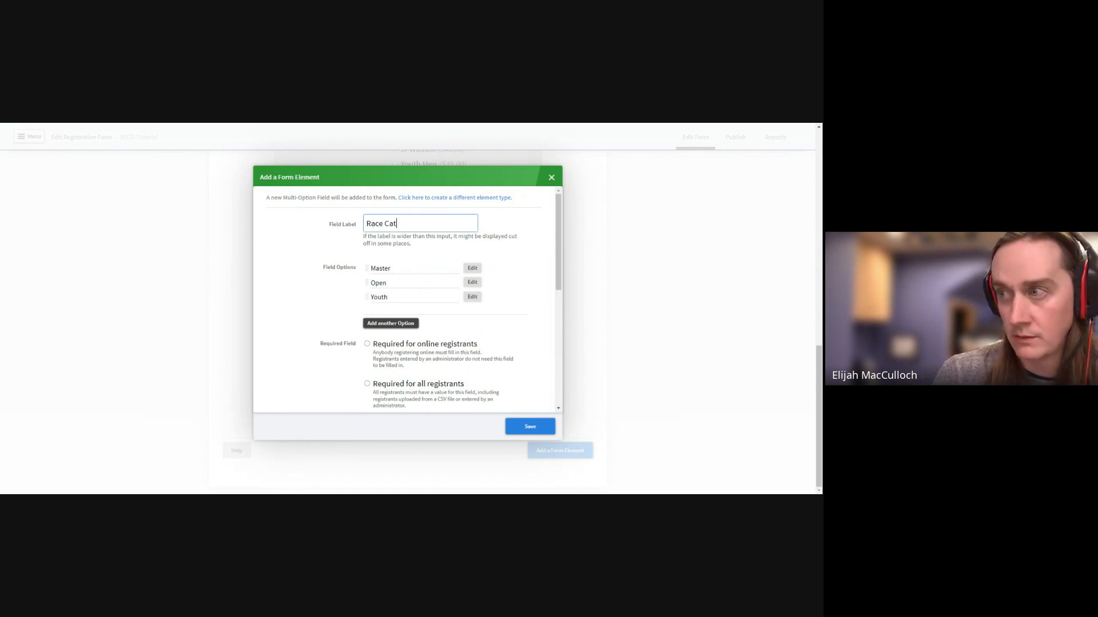
{"action": "type", "text": "egory"}
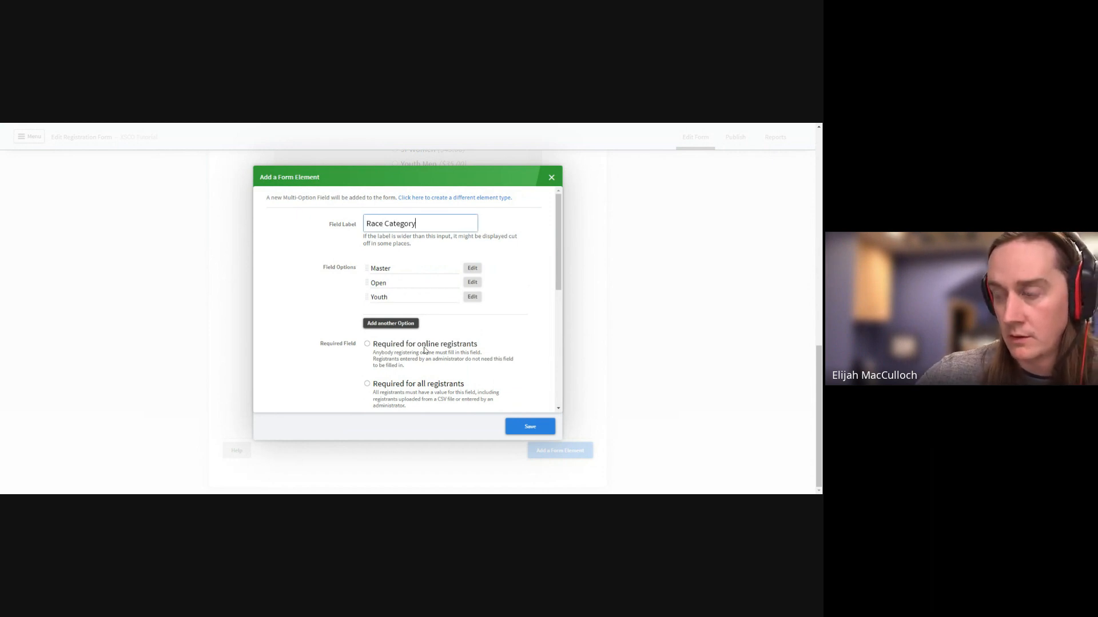
{"action": "scroll", "coordinate": [424, 351], "scroll_direction": "down", "scroll_amount": 2}
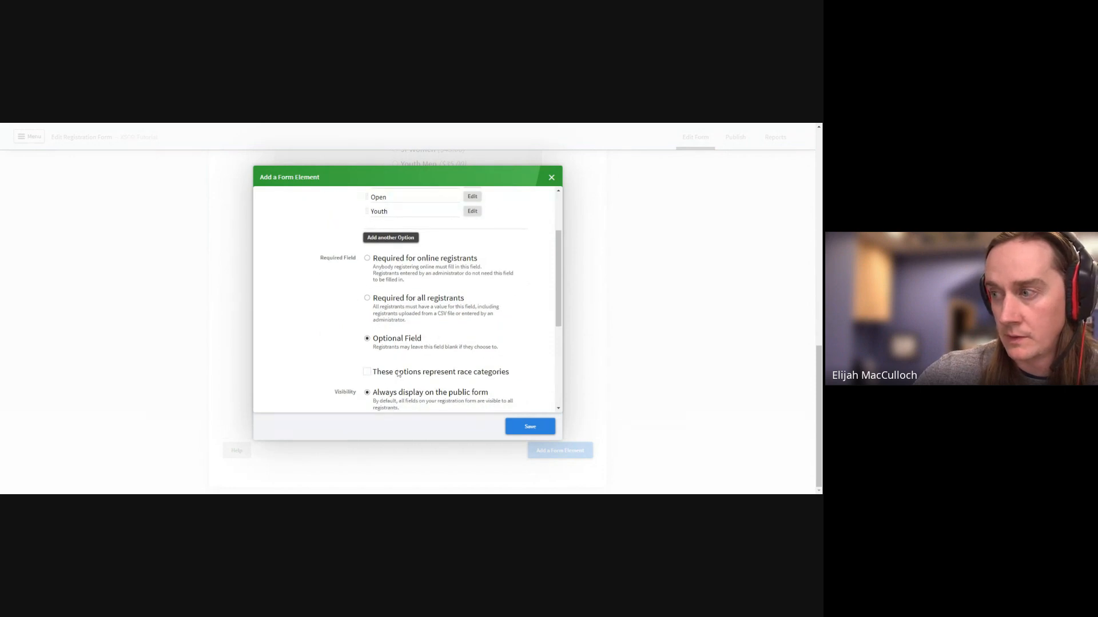
{"action": "left_click", "coordinate": [541, 433]}
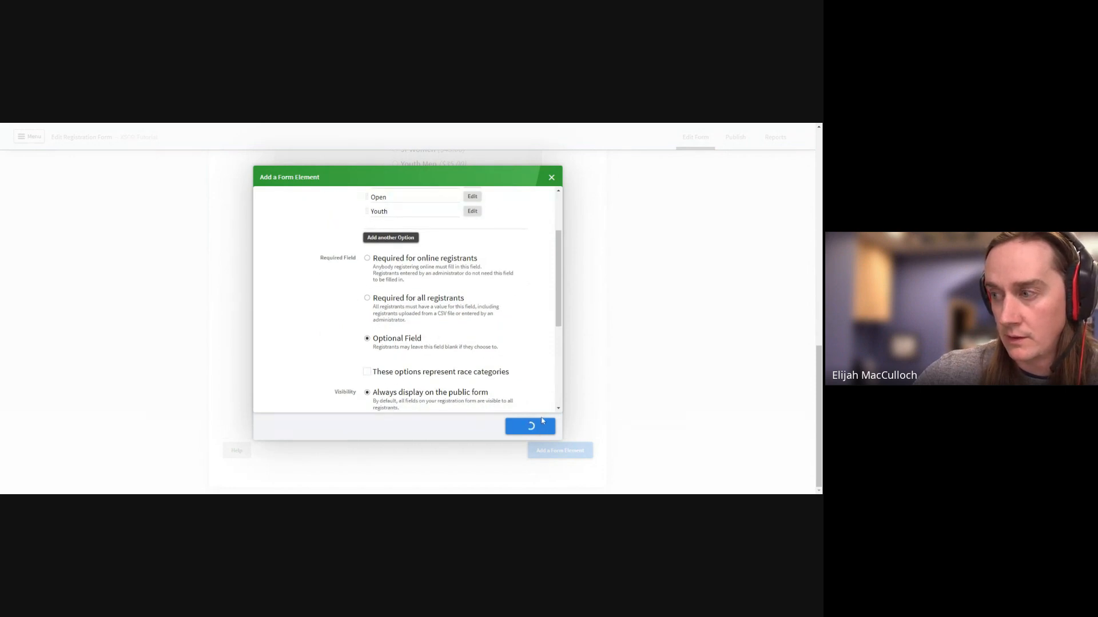
{"action": "left_click", "coordinate": [563, 450]}
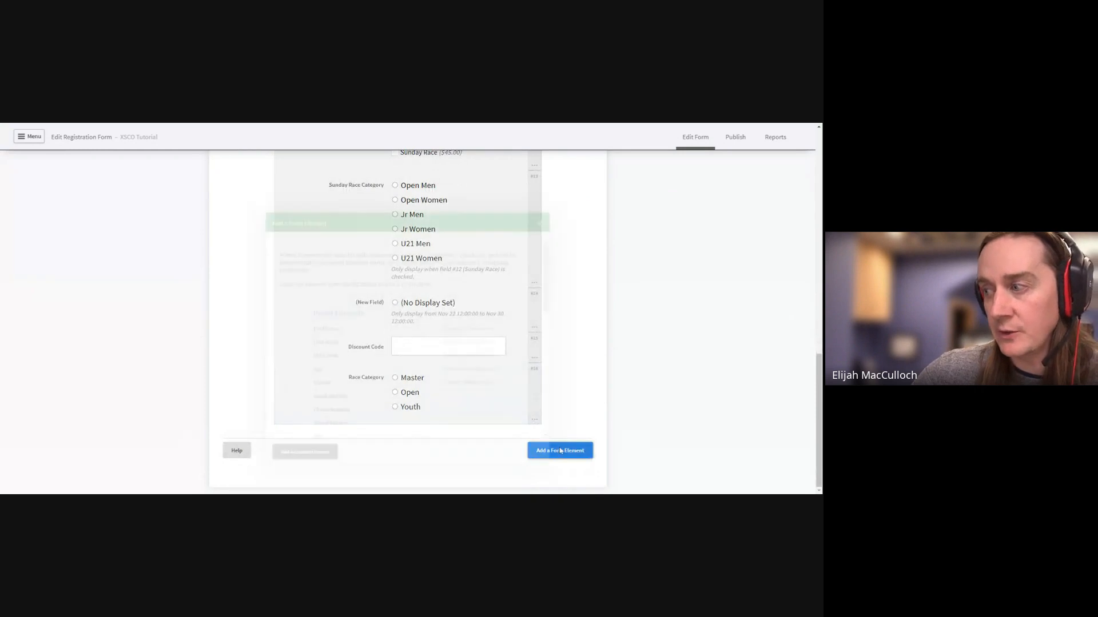
Add a fixed-fee checkbox labelled 'Youth Cost' priced 25 before Jan 22 2024
{"action": "scroll", "coordinate": [385, 372], "scroll_direction": "down", "scroll_amount": 10}
{"action": "scroll", "coordinate": [289, 262], "scroll_direction": "up", "scroll_amount": 10}
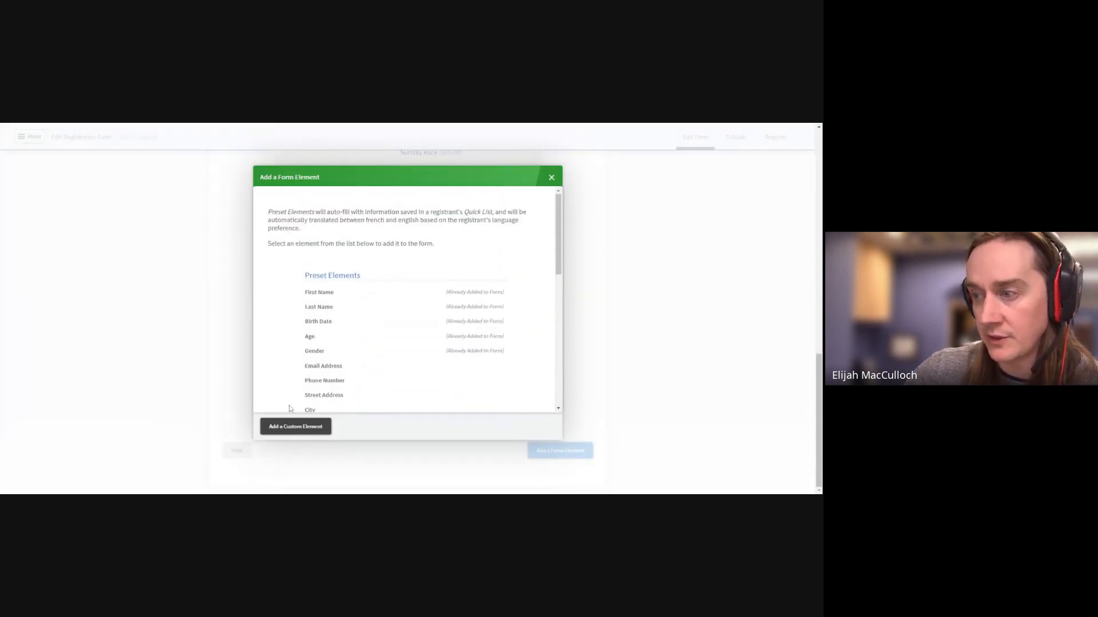
{"action": "left_click", "coordinate": [296, 426]}
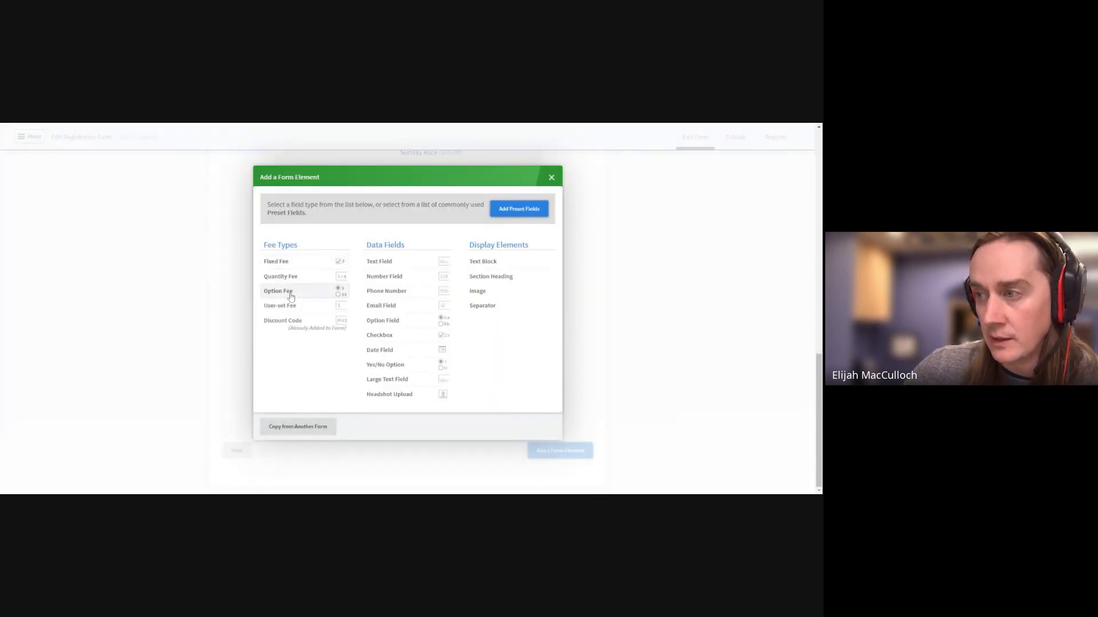
{"action": "left_click", "coordinate": [294, 262]}
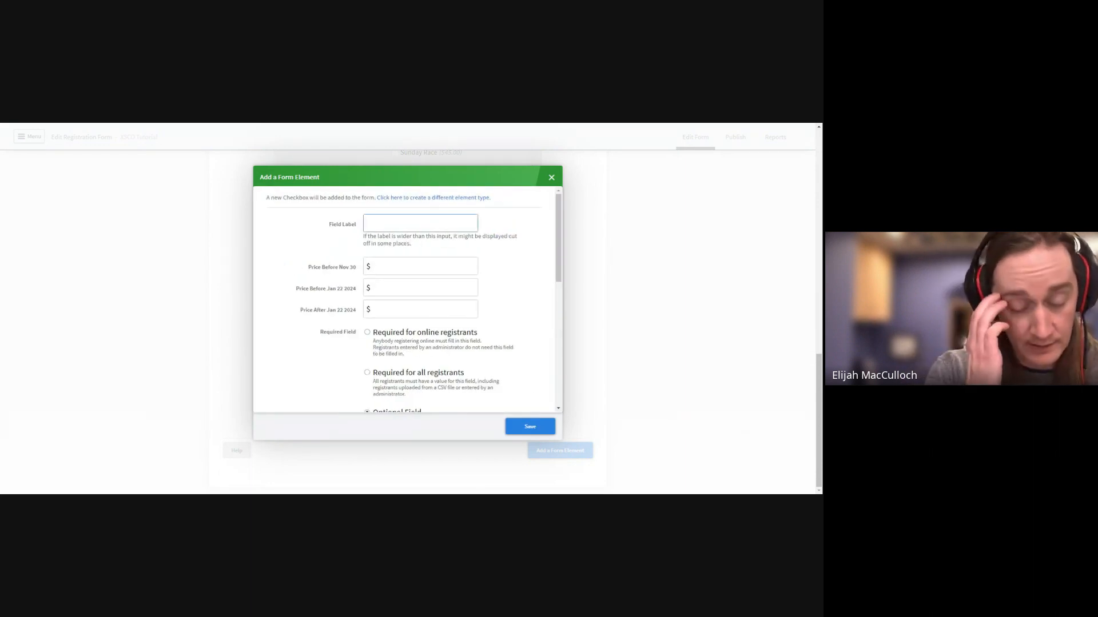
{"action": "type", "text": "Youth "}
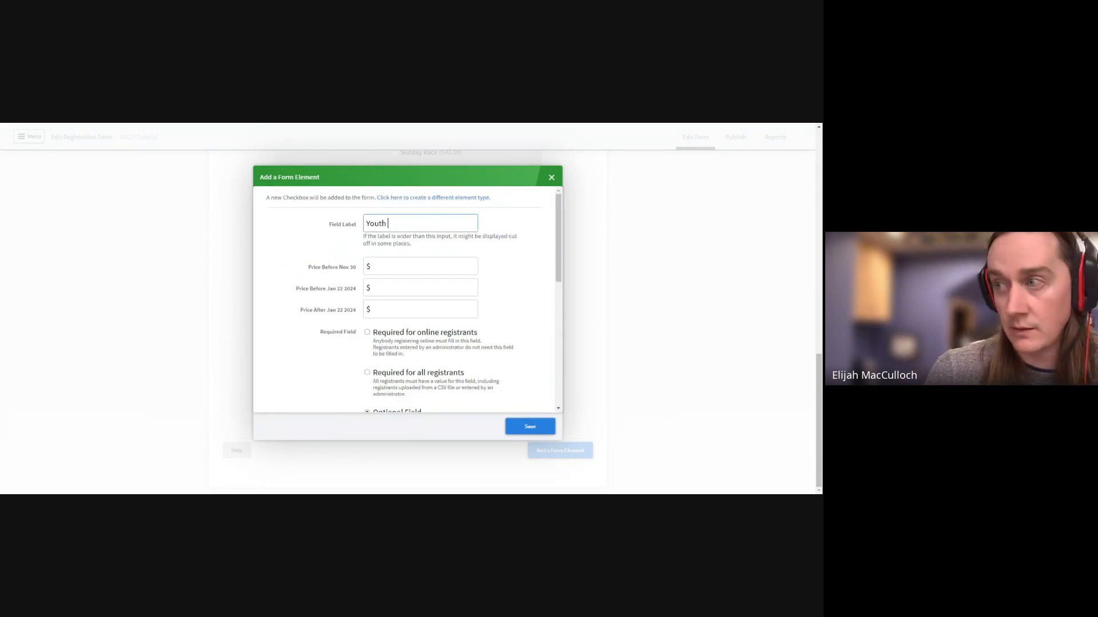
{"action": "type", "text": "Cost"}
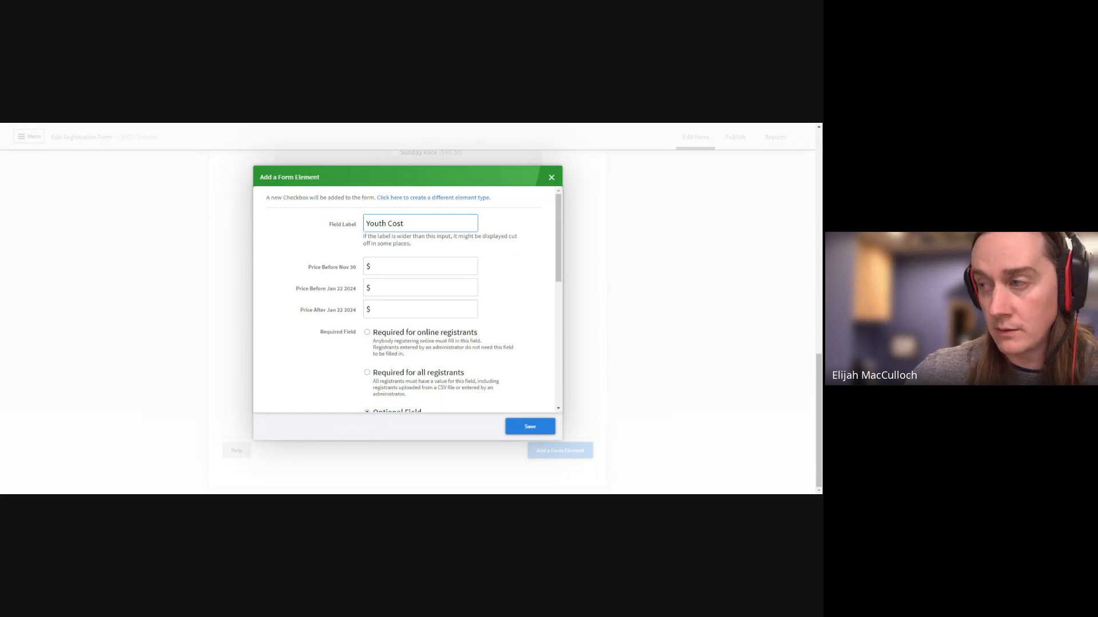
{"action": "left_click", "coordinate": [420, 288]}
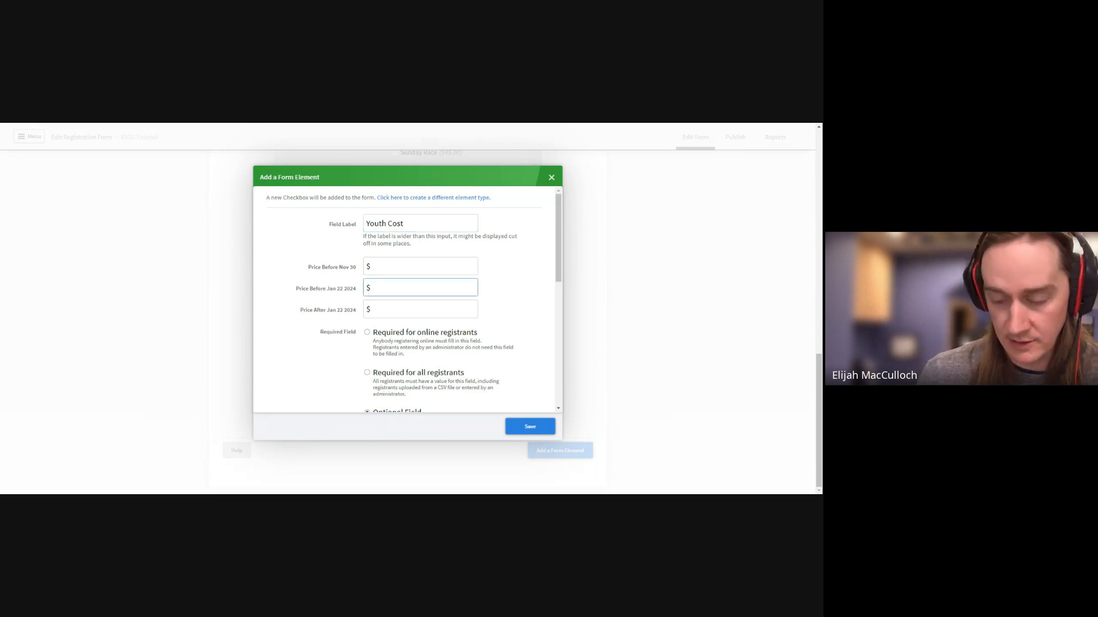
{"action": "type", "text": "25"}
{"action": "left_click", "coordinate": [301, 385]}
Show Youth Cost only when Race Category is set to Youth, and save the field
{"action": "scroll", "coordinate": [324, 360], "scroll_direction": "down", "scroll_amount": 3}
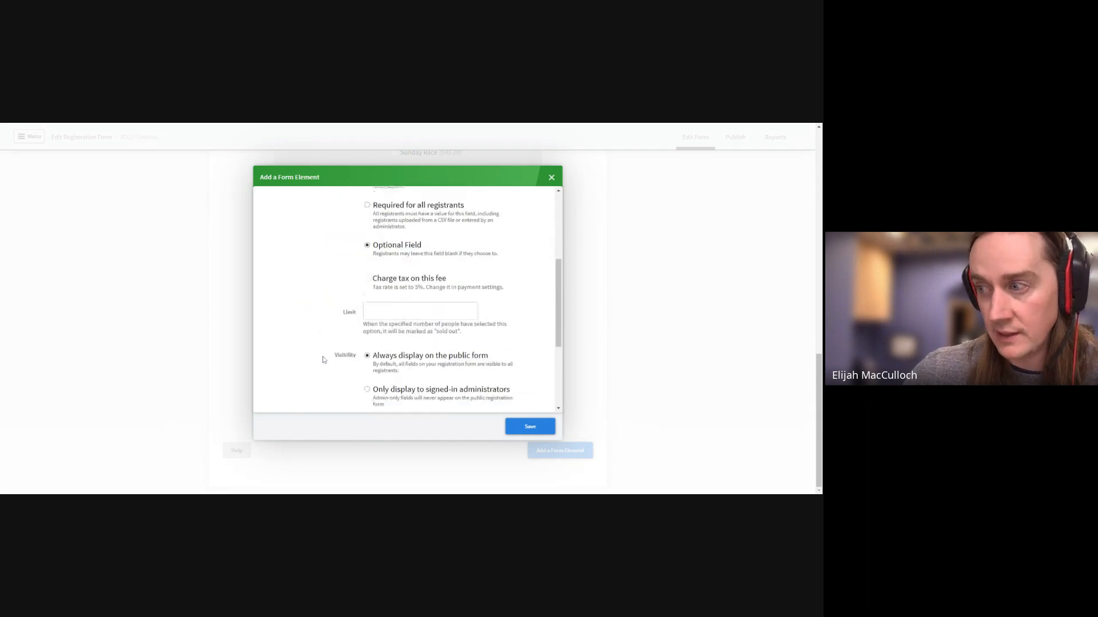
{"action": "scroll", "coordinate": [344, 336], "scroll_direction": "down", "scroll_amount": 2}
{"action": "scroll", "coordinate": [344, 336], "scroll_direction": "up", "scroll_amount": 2}
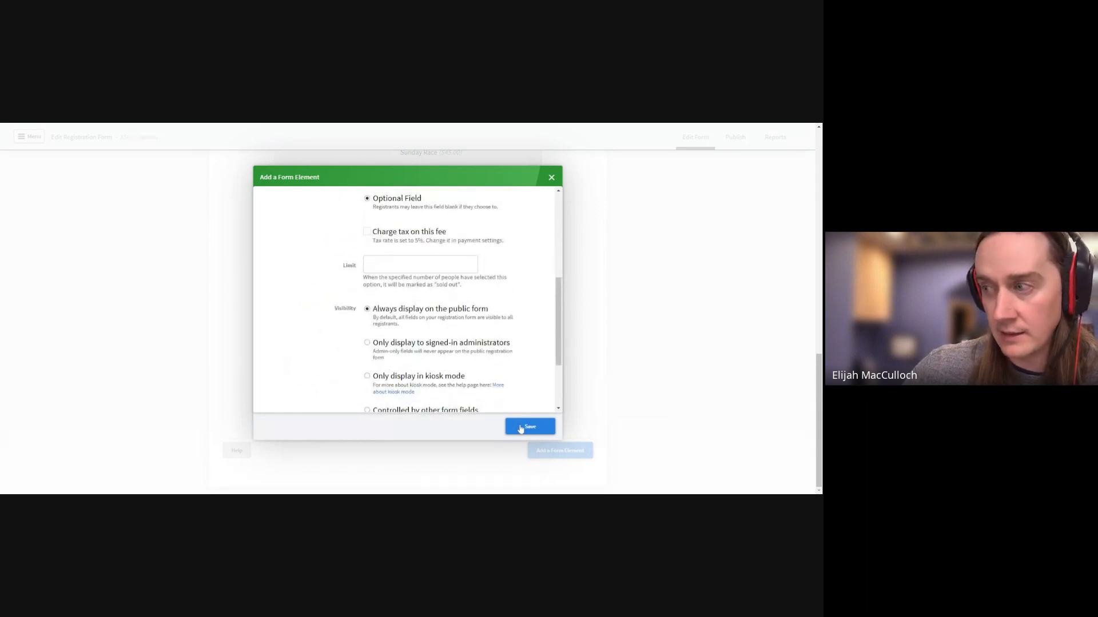
{"action": "scroll", "coordinate": [457, 368], "scroll_direction": "down", "scroll_amount": 1}
{"action": "left_click", "coordinate": [366, 369]}
{"action": "scroll", "coordinate": [417, 323], "scroll_direction": "down", "scroll_amount": 2}
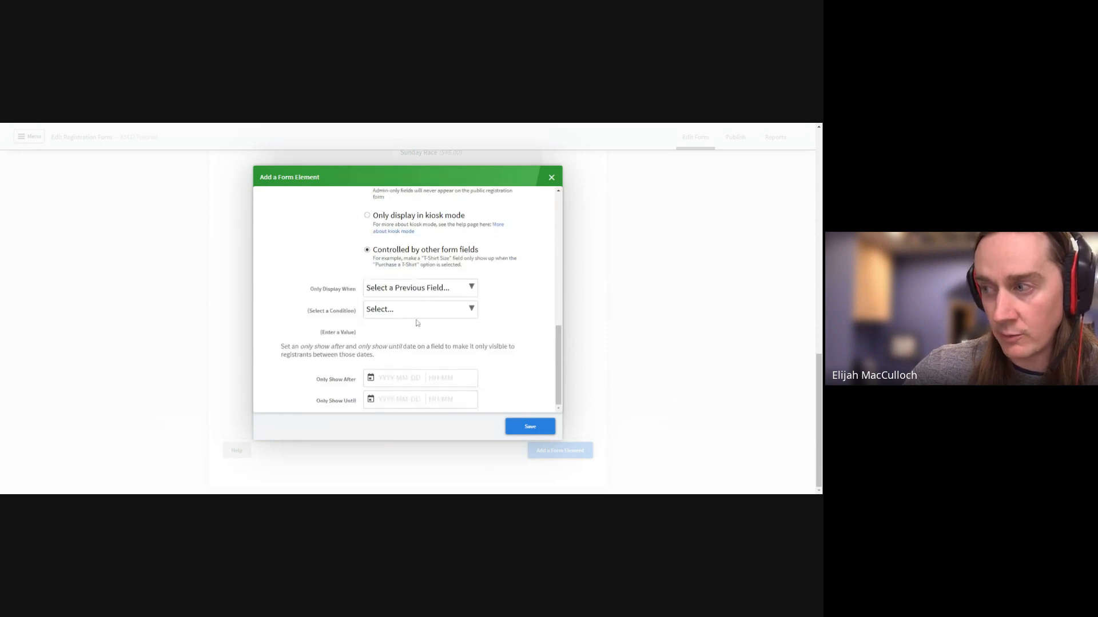
{"action": "left_click", "coordinate": [407, 291]}
{"action": "scroll", "coordinate": [396, 263], "scroll_direction": "down", "scroll_amount": 4}
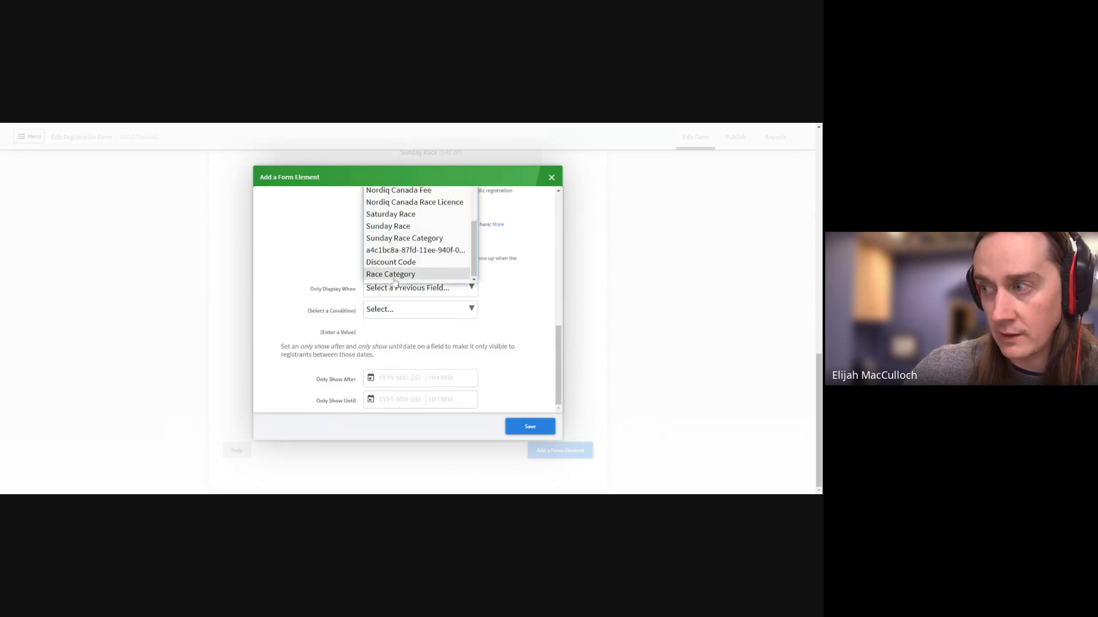
{"action": "left_click", "coordinate": [395, 275]}
{"action": "left_click", "coordinate": [404, 309]}
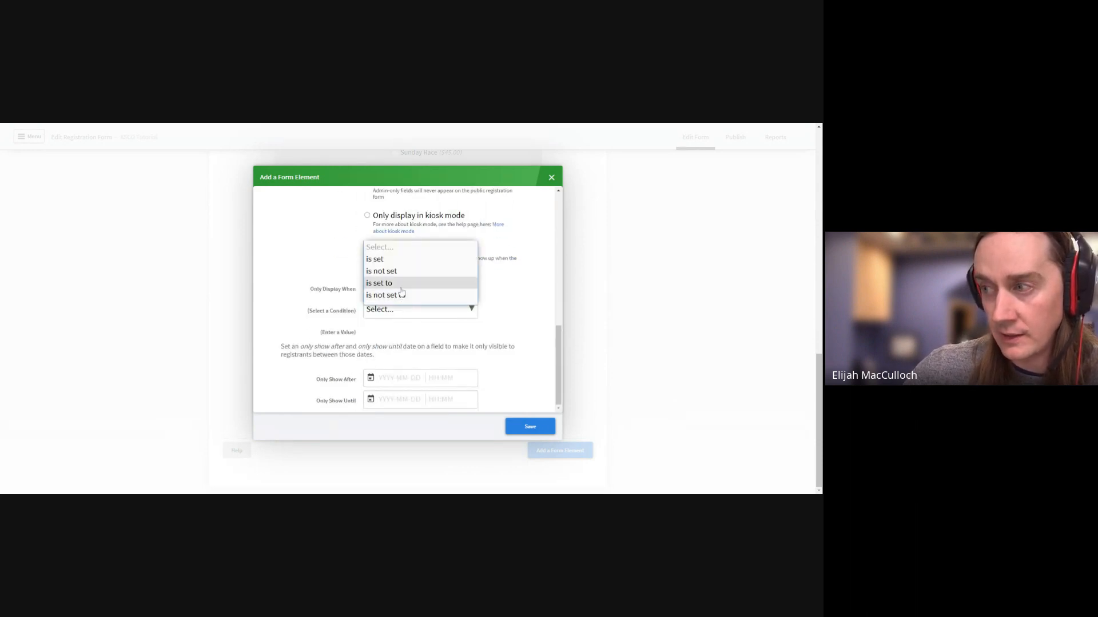
{"action": "left_click", "coordinate": [401, 289]}
{"action": "left_click", "coordinate": [394, 332]}
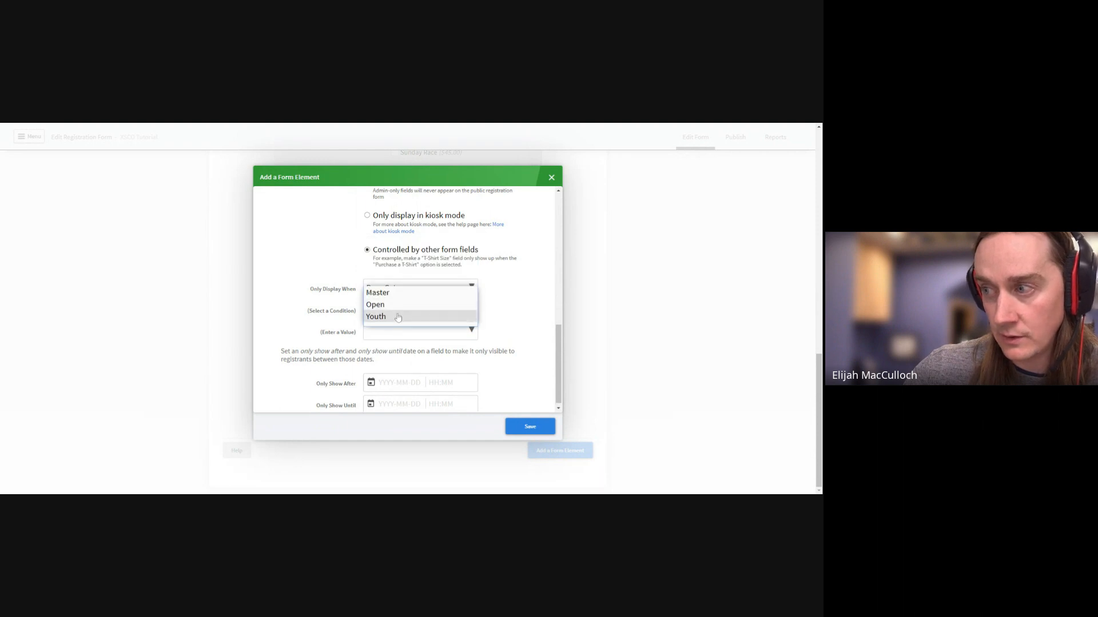
{"action": "left_click", "coordinate": [398, 318]}
{"action": "left_click", "coordinate": [537, 432]}
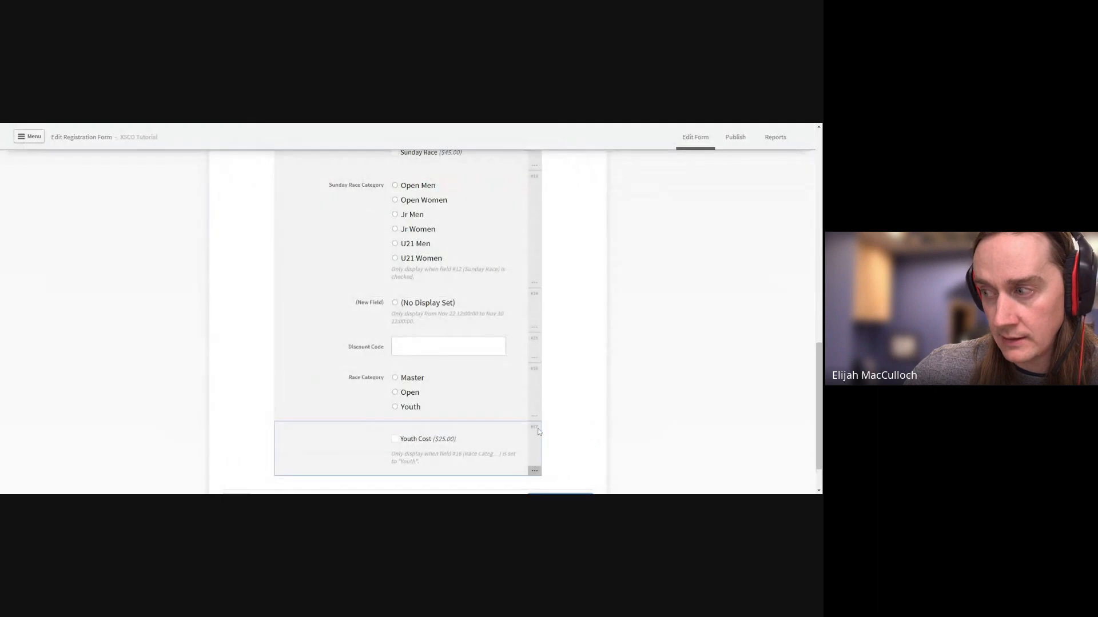
{"action": "scroll", "coordinate": [538, 431], "scroll_direction": "down", "scroll_amount": 2}
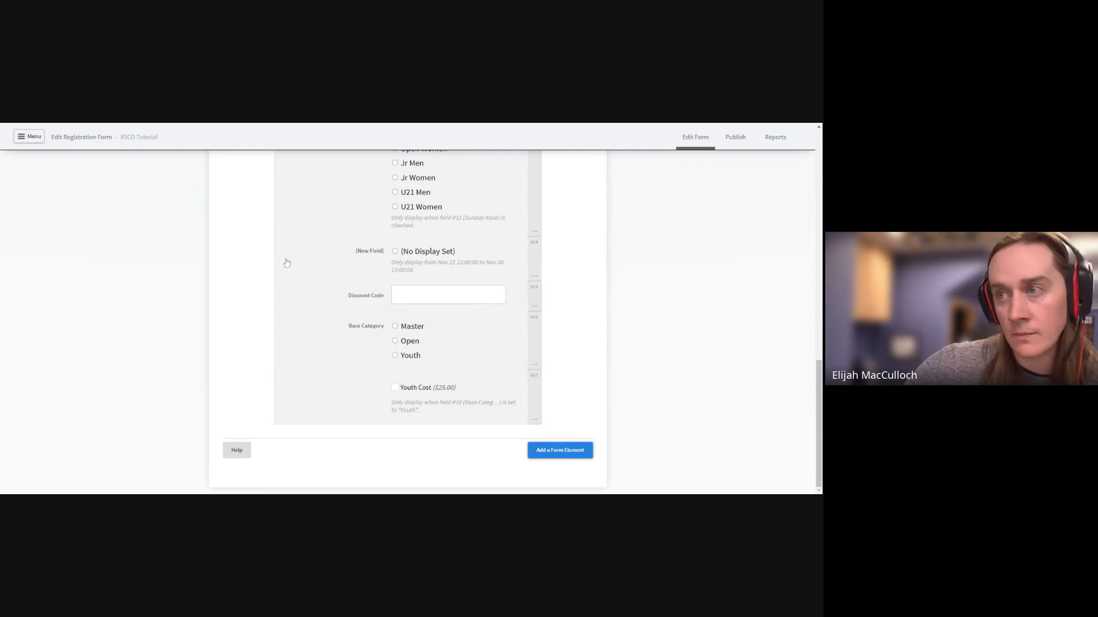
{"action": "scroll", "coordinate": [474, 279], "scroll_direction": "up", "scroll_amount": 6}
{"action": "scroll", "coordinate": [474, 279], "scroll_direction": "up", "scroll_amount": 6}
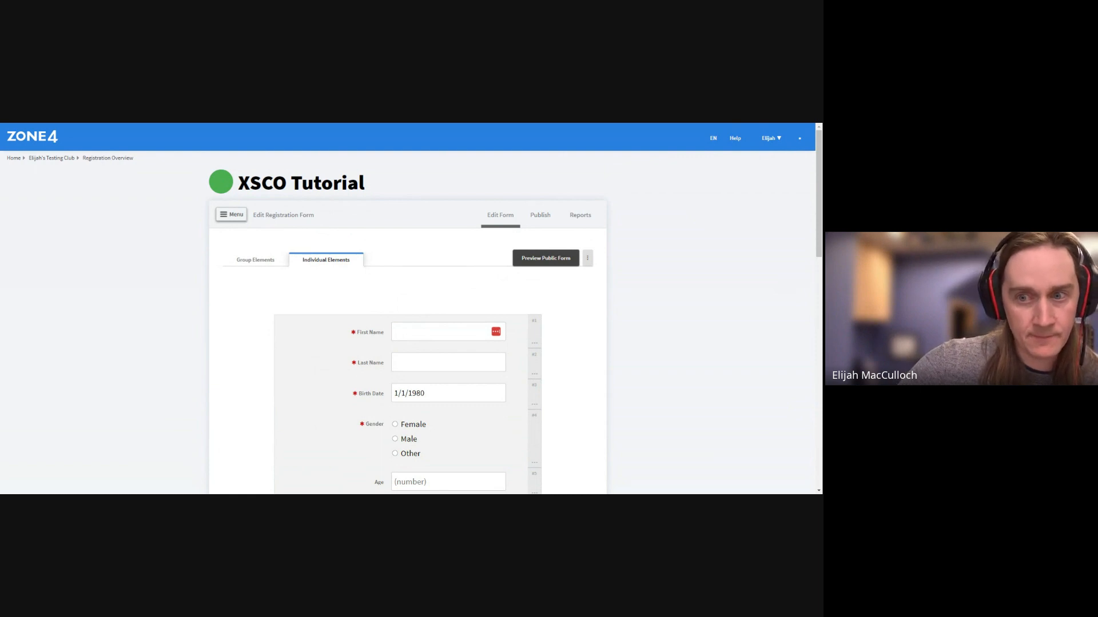
Go to the form's Settings page and expand Registration Settings with More..
{"action": "left_click", "coordinate": [231, 214]}
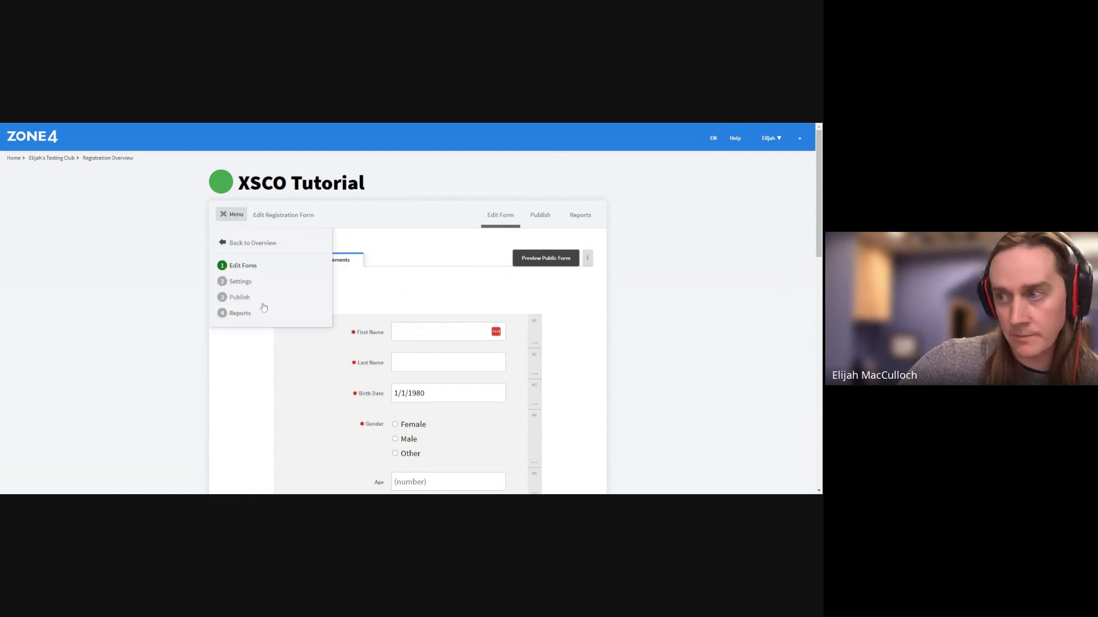
{"action": "left_click", "coordinate": [255, 280]}
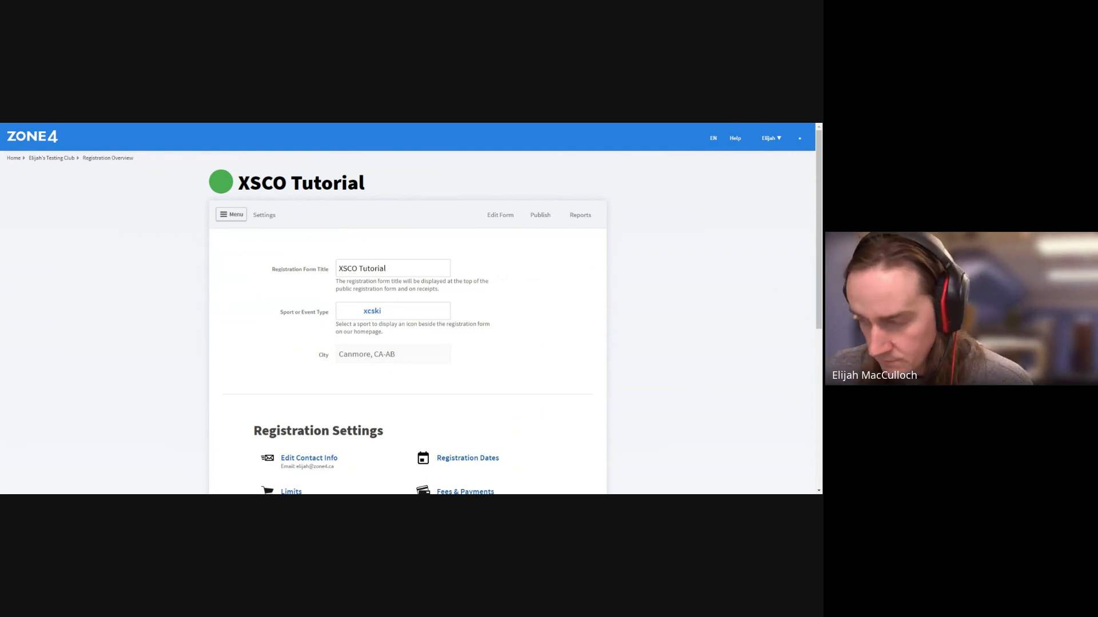
{"action": "scroll", "coordinate": [302, 364], "scroll_direction": "down", "scroll_amount": 4}
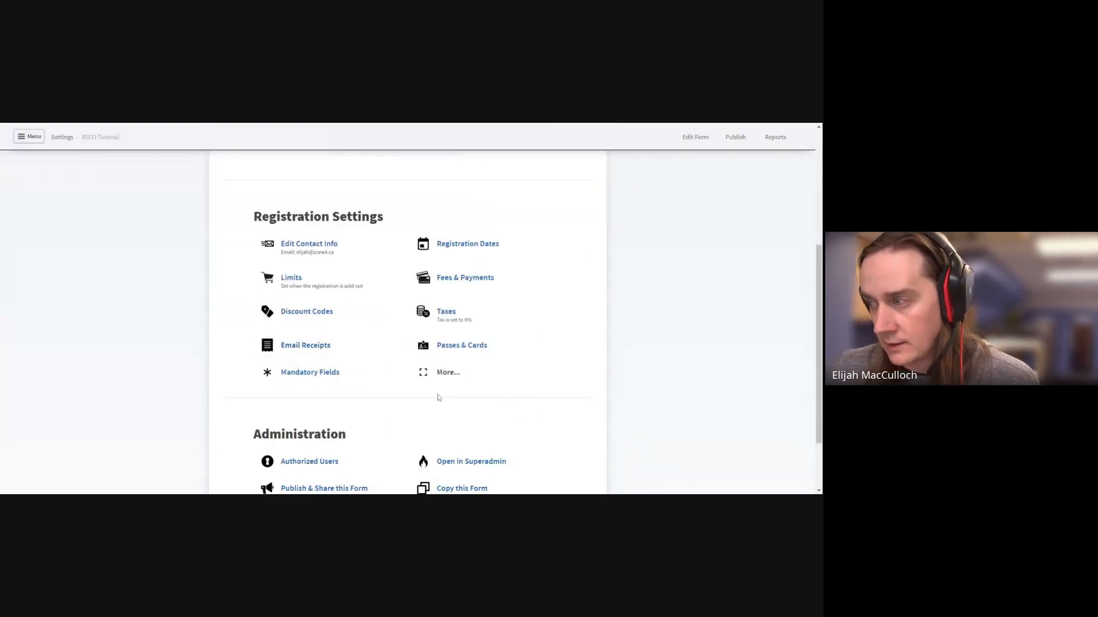
{"action": "scroll", "coordinate": [440, 397], "scroll_direction": "down", "scroll_amount": 2}
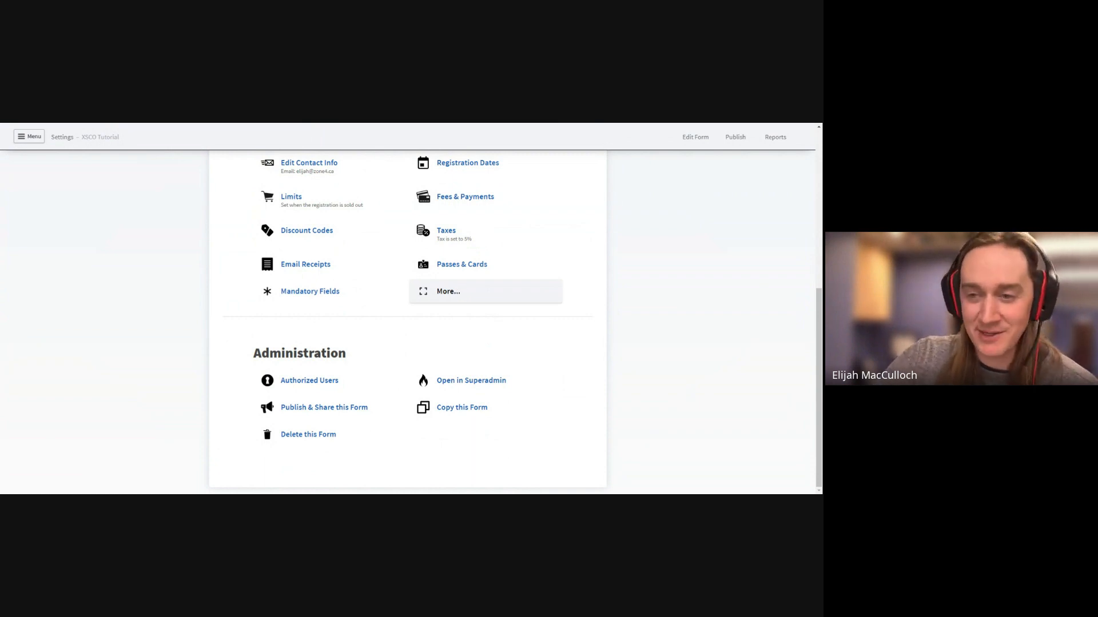
{"action": "left_click", "coordinate": [448, 291]}
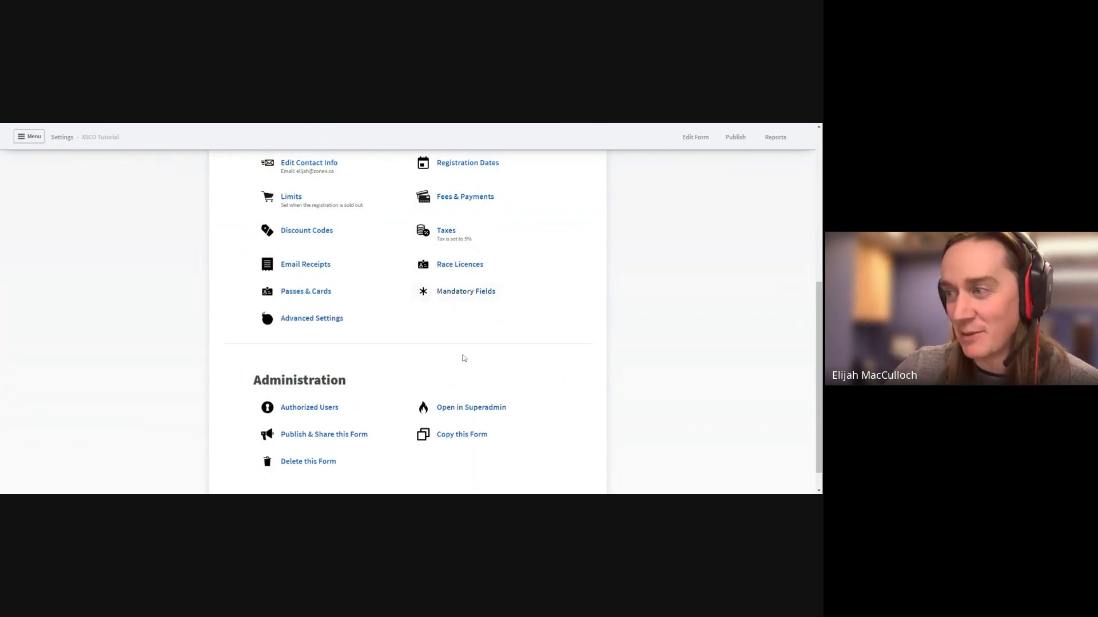
In Advanced Settings, set the Custom Closed Message to 'Thanks for checking in, this form will open tomorrow!'
{"action": "left_click", "coordinate": [333, 331]}
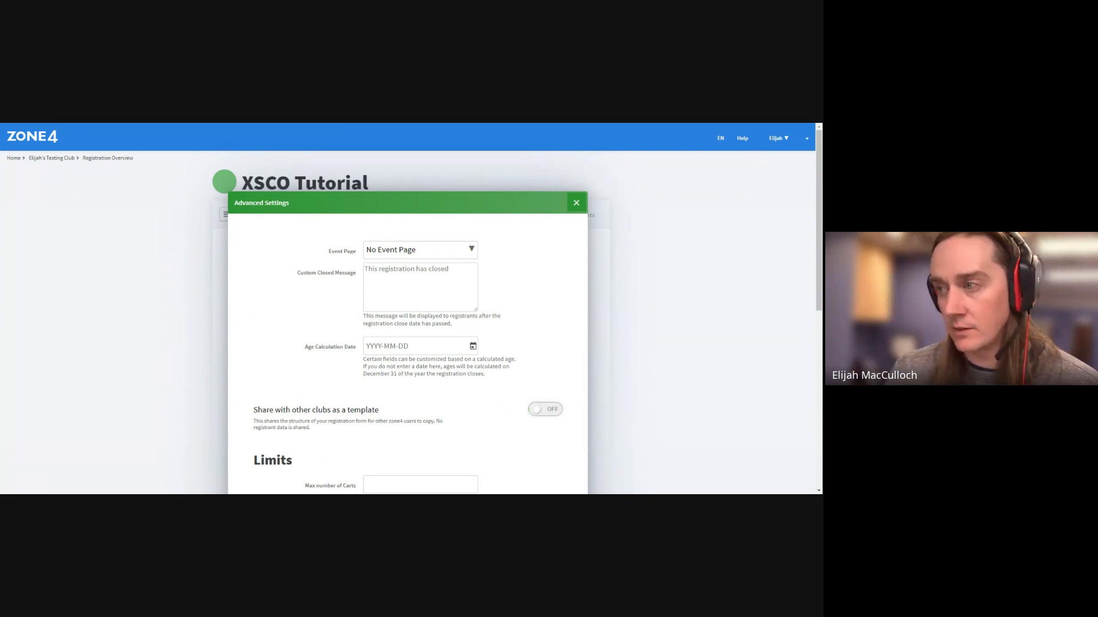
{"action": "left_click", "coordinate": [392, 289]}
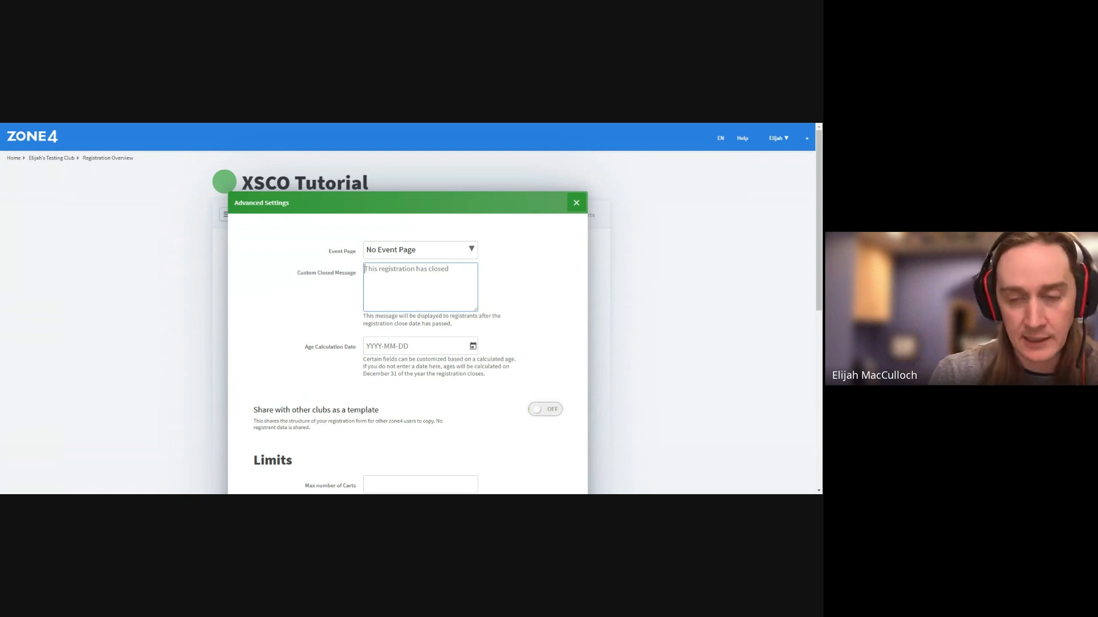
{"action": "type", "text": "Thanks for "}
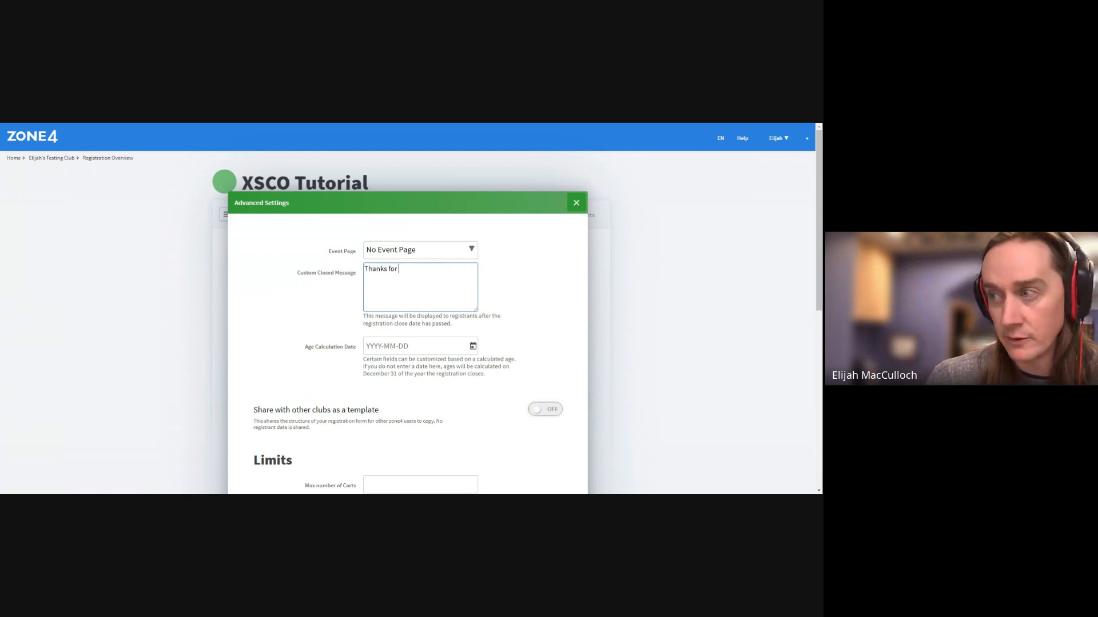
{"action": "type", "text": "checking int,"}
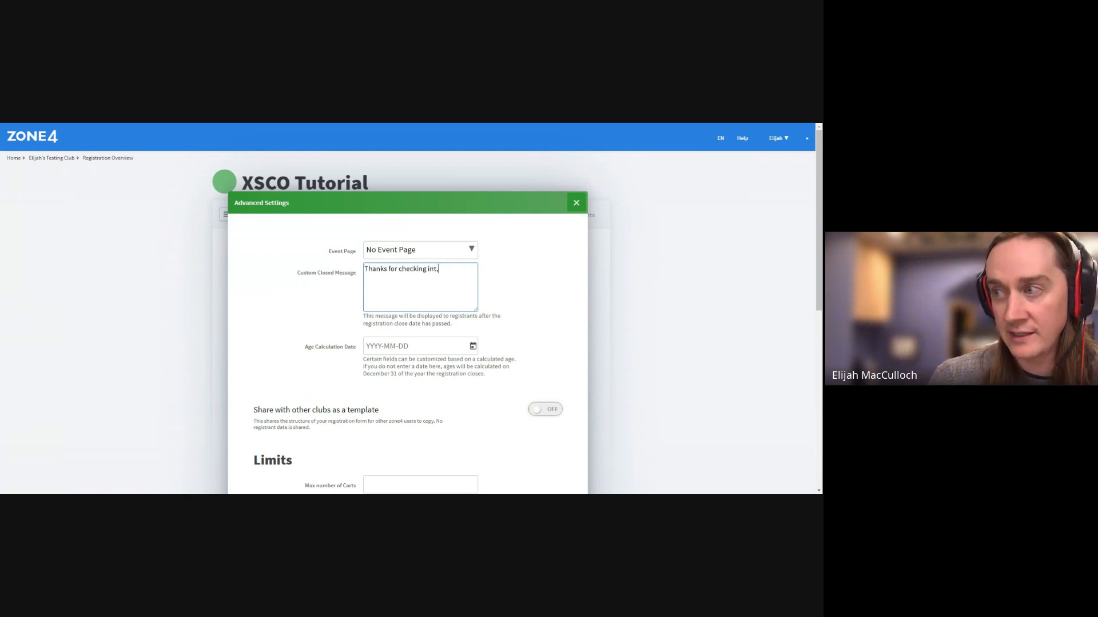
{"action": "key", "text": "BackSpace"}
{"action": "key", "text": "BackSpace"}
{"action": "type", "text": ", this fo"}
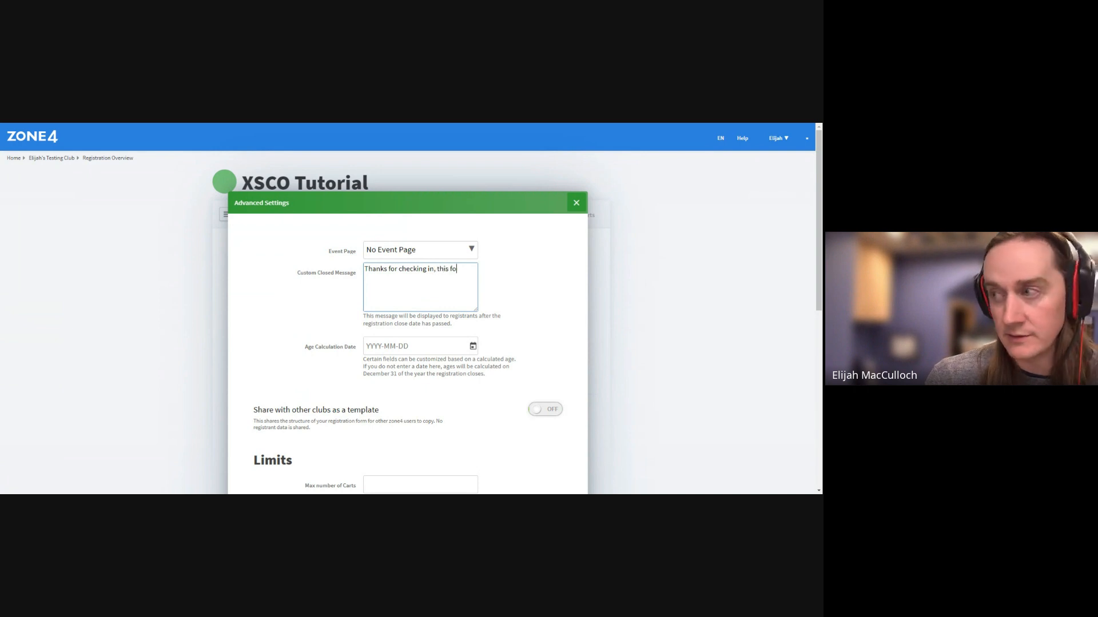
{"action": "type", "text": "rm will op"}
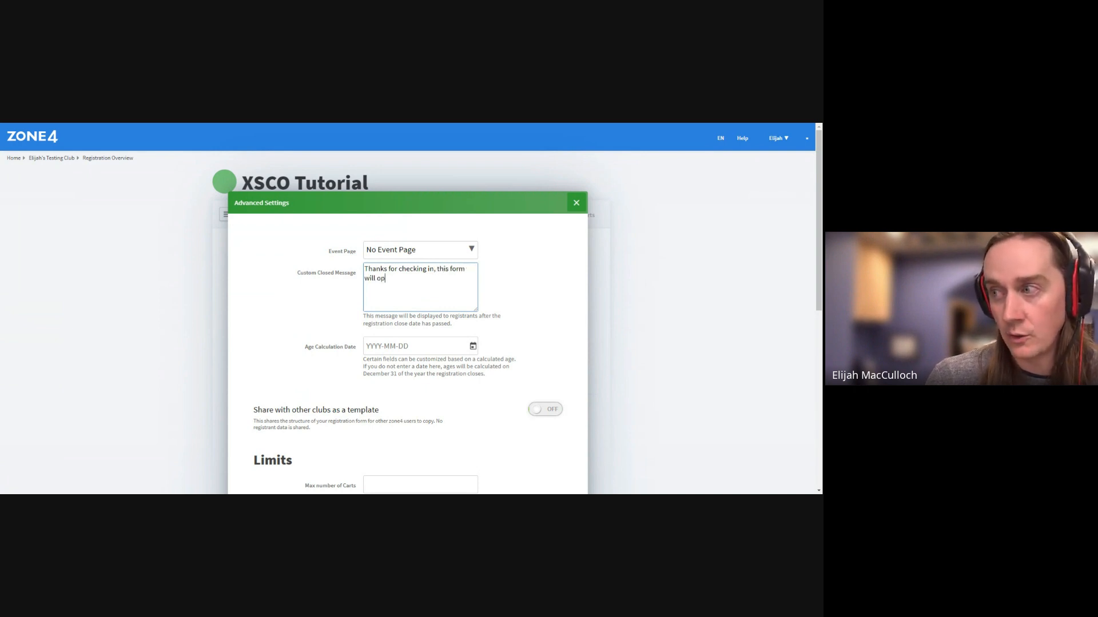
{"action": "type", "text": "en tom"}
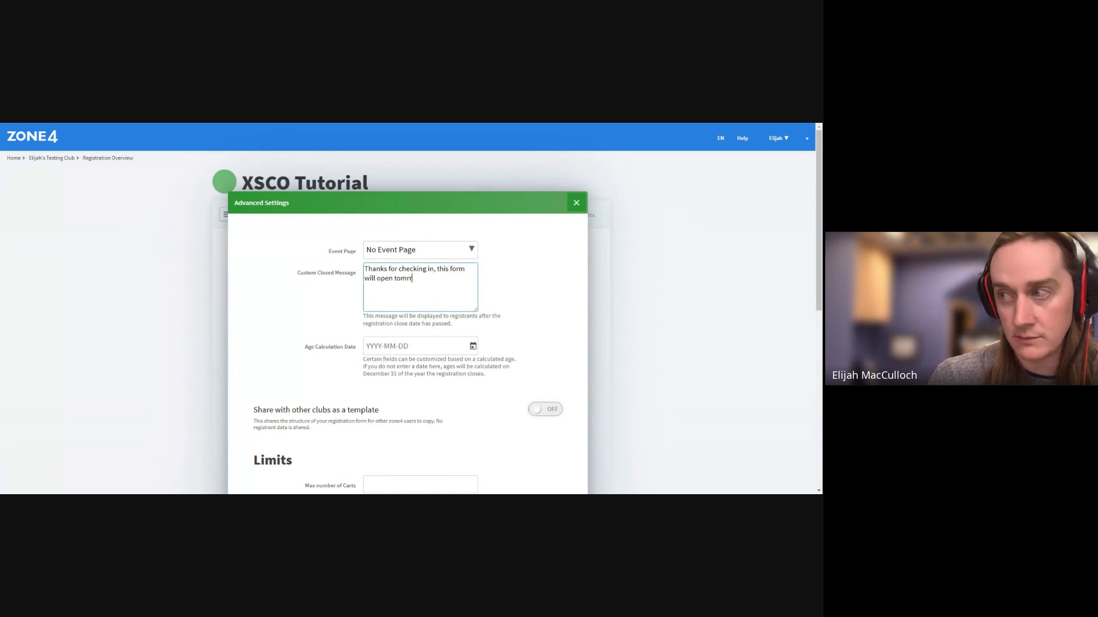
{"action": "type", "text": "orrow!"}
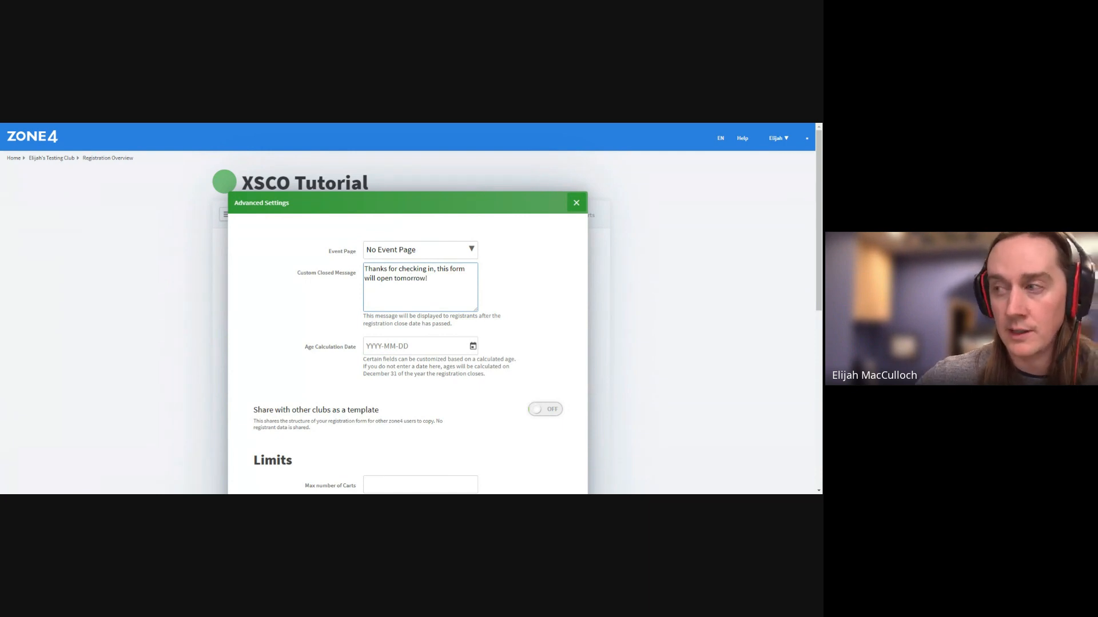
{"action": "left_click", "coordinate": [311, 307]}
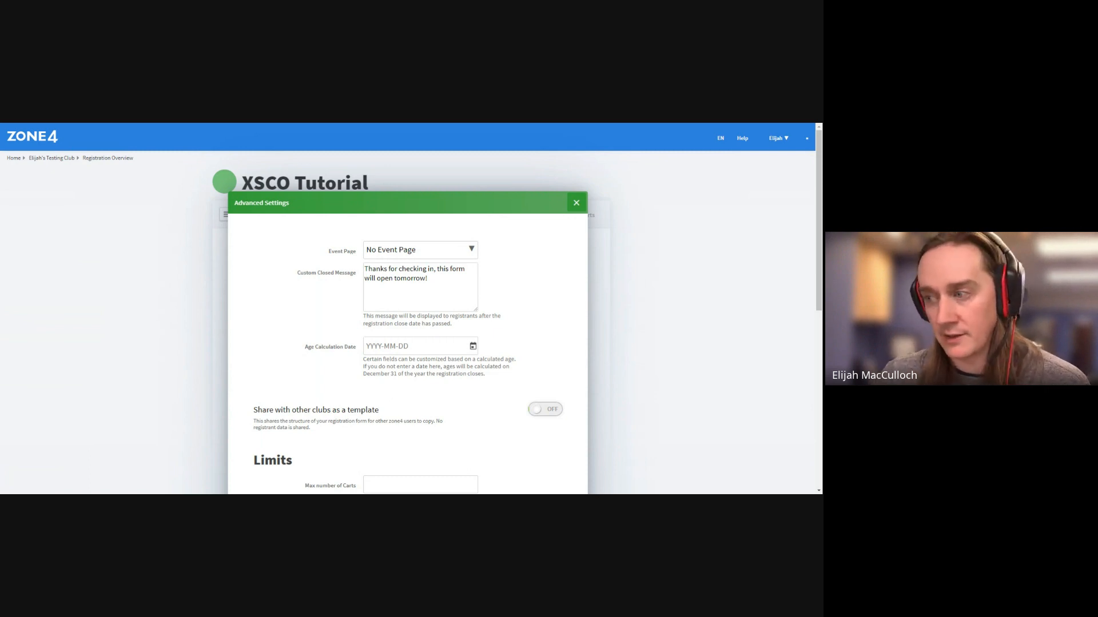
{"action": "scroll", "coordinate": [369, 351], "scroll_direction": "down", "scroll_amount": 1}
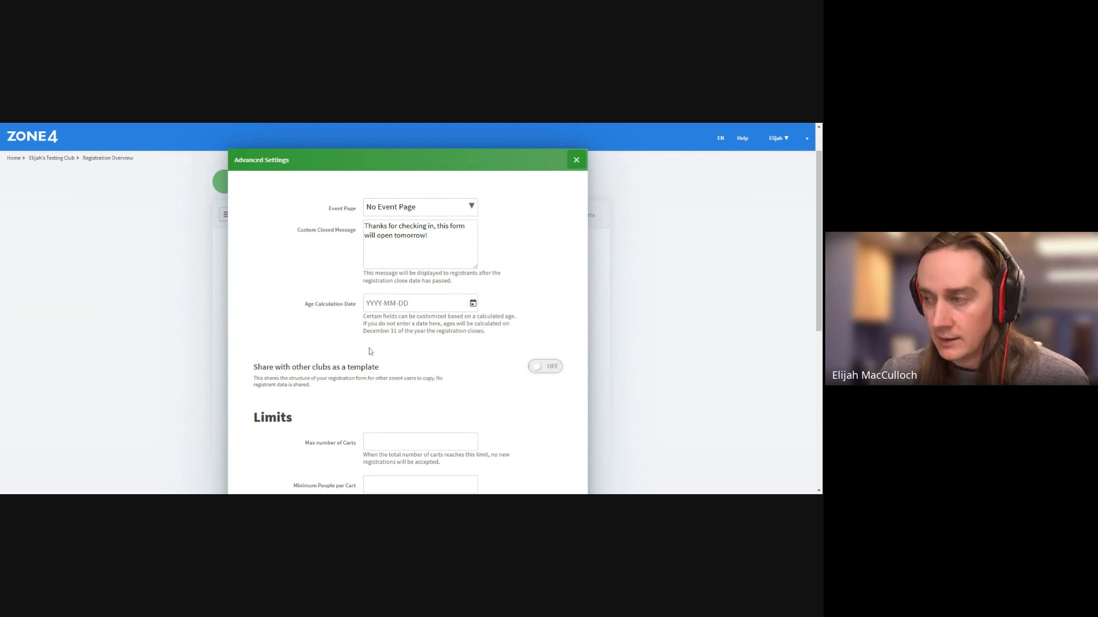
{"action": "scroll", "coordinate": [369, 352], "scroll_direction": "down", "scroll_amount": 1}
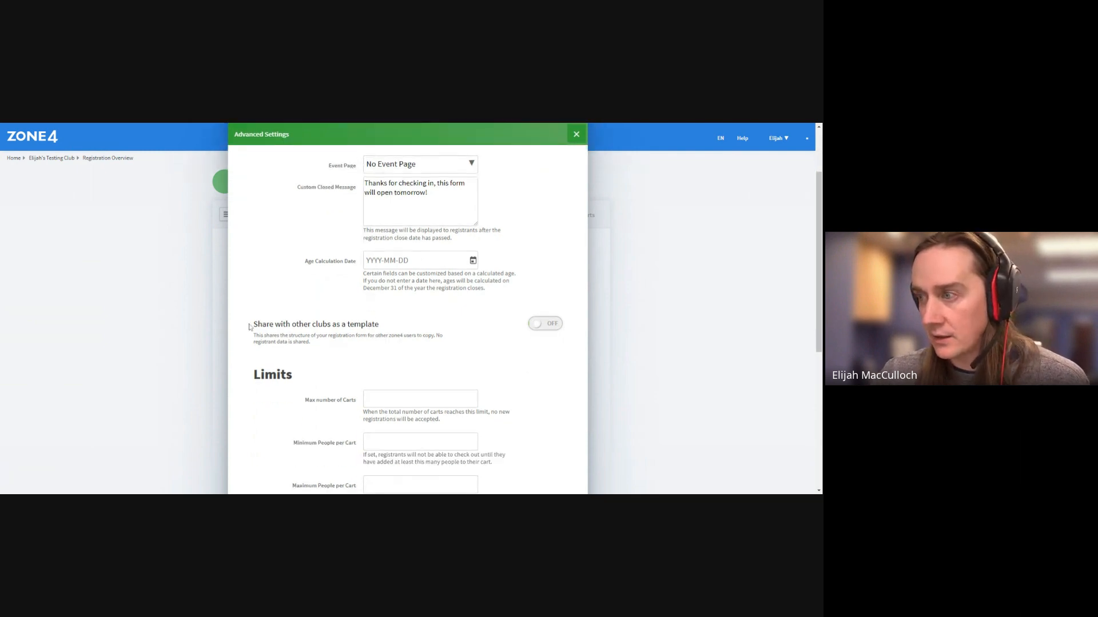
{"action": "left_click_drag", "start_coordinate": [253, 325], "coordinate": [391, 330]}
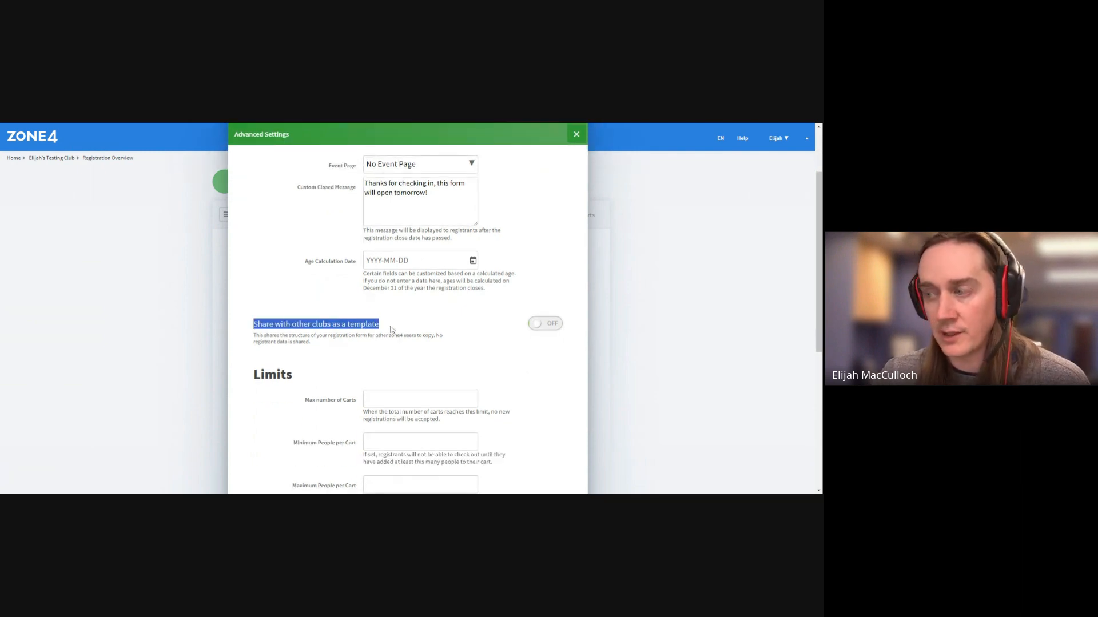
{"action": "left_click", "coordinate": [393, 329]}
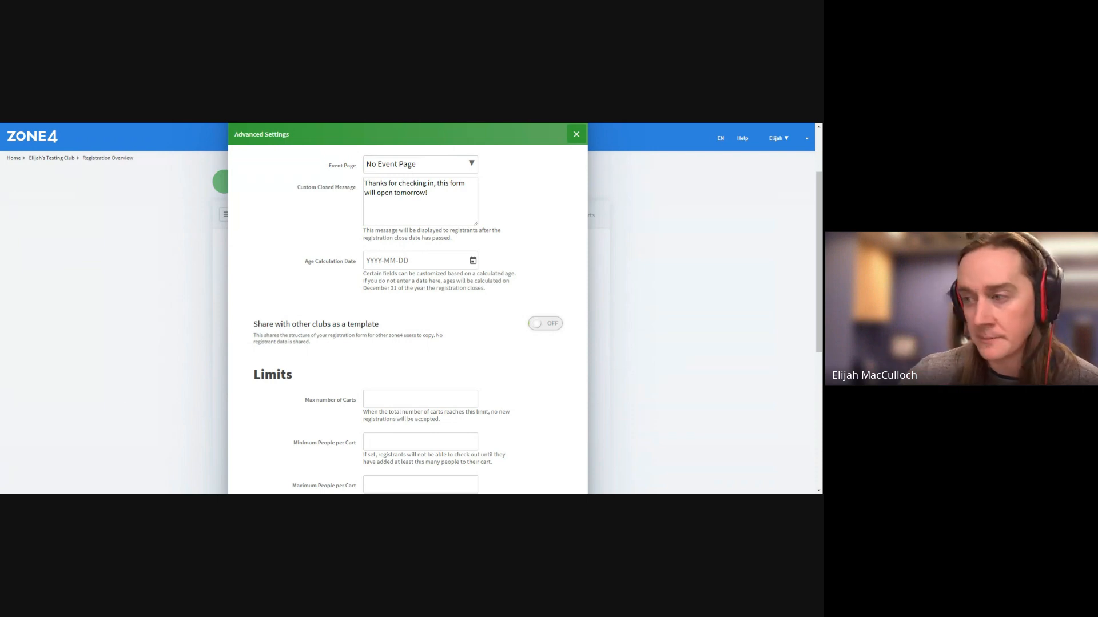
{"action": "scroll", "coordinate": [543, 297], "scroll_direction": "down", "scroll_amount": 3}
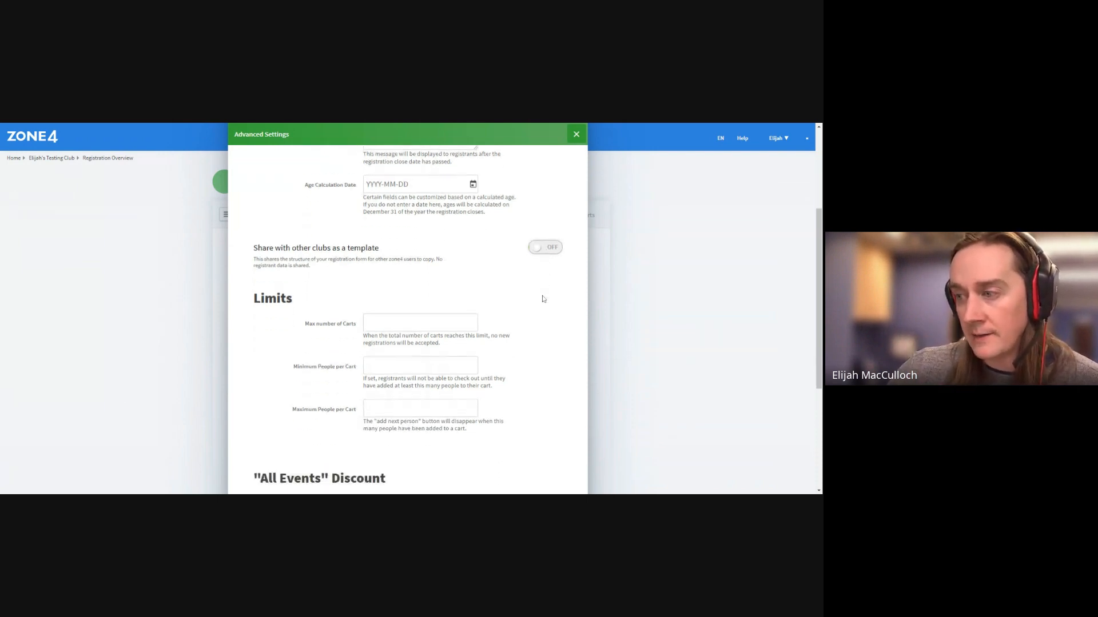
{"action": "scroll", "coordinate": [544, 297], "scroll_direction": "down", "scroll_amount": 2}
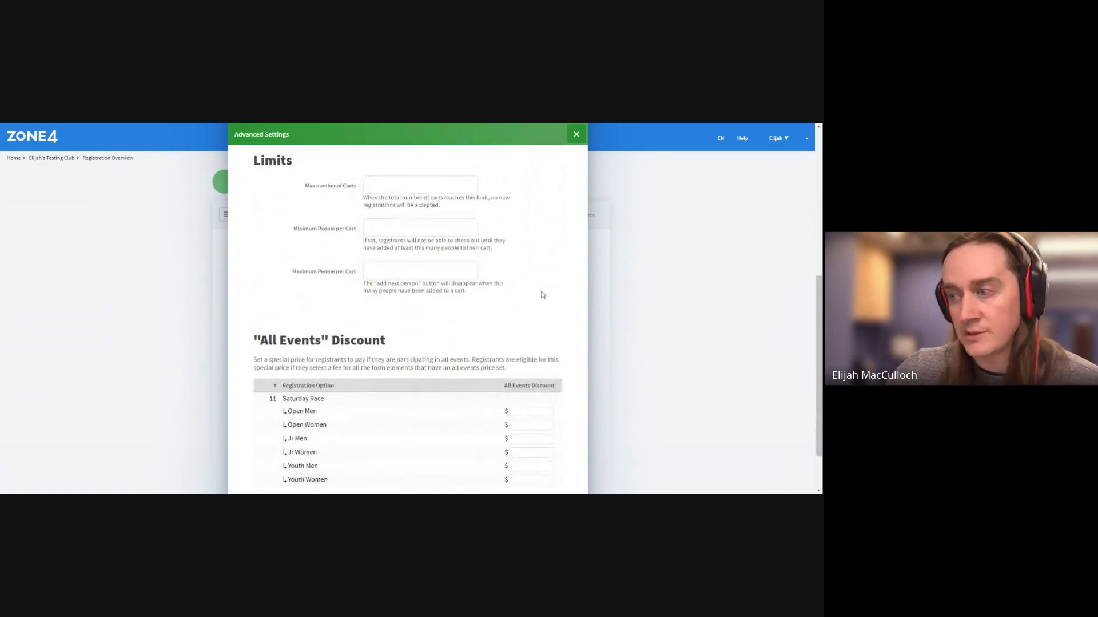
{"action": "scroll", "coordinate": [546, 286], "scroll_direction": "down", "scroll_amount": 2}
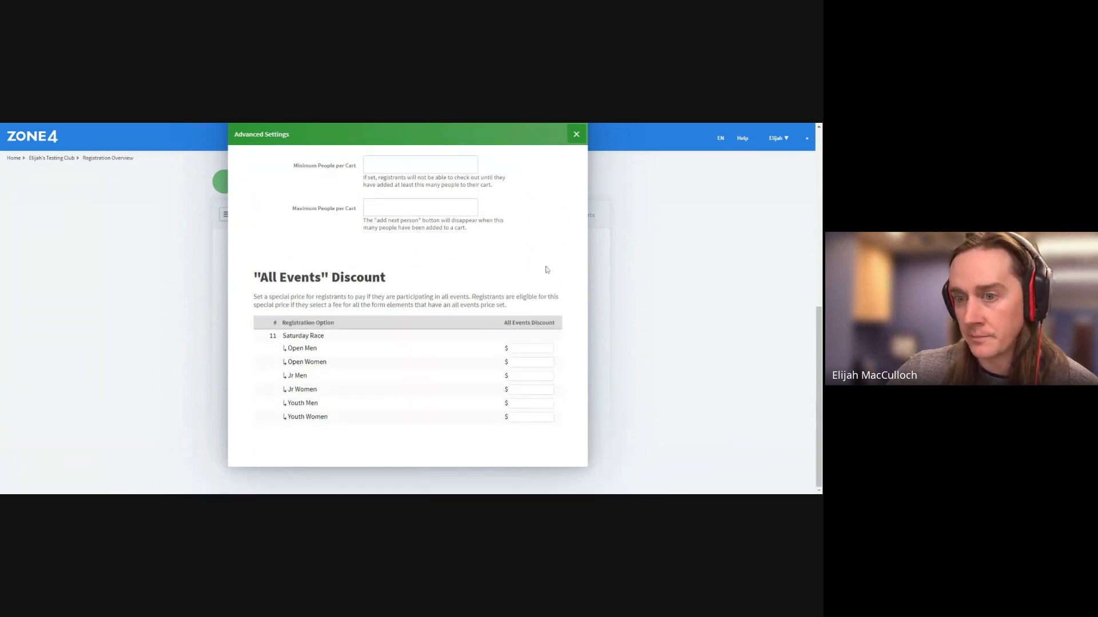
{"action": "scroll", "coordinate": [546, 269], "scroll_direction": "up", "scroll_amount": 8}
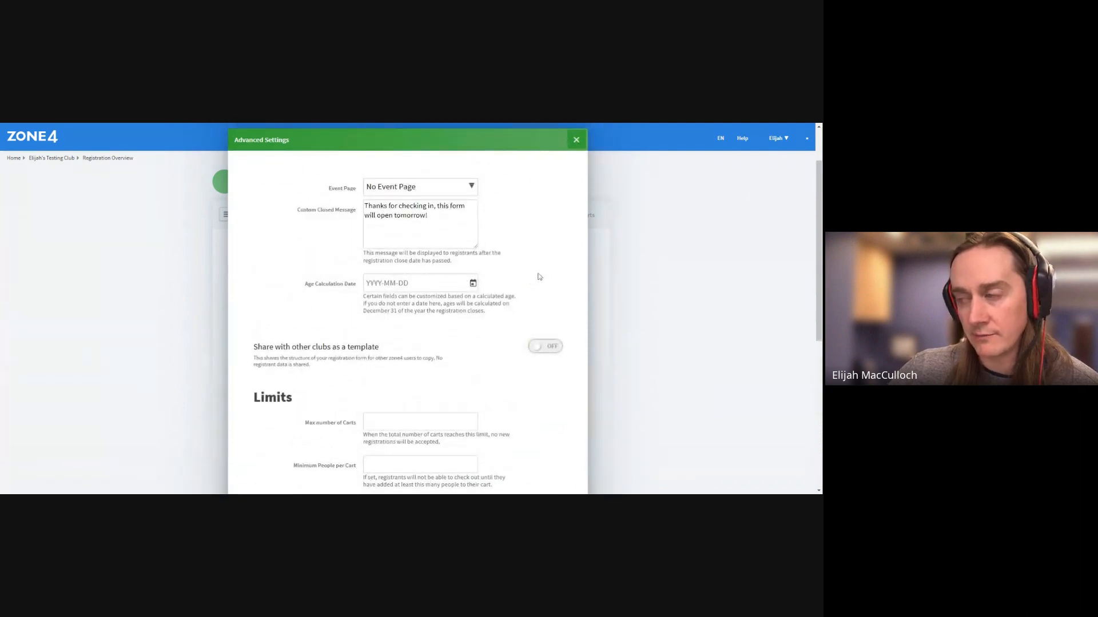
Close Advanced Settings, visit the Publish & Share page, then go back to the form's Settings
{"action": "left_click", "coordinate": [577, 139]}
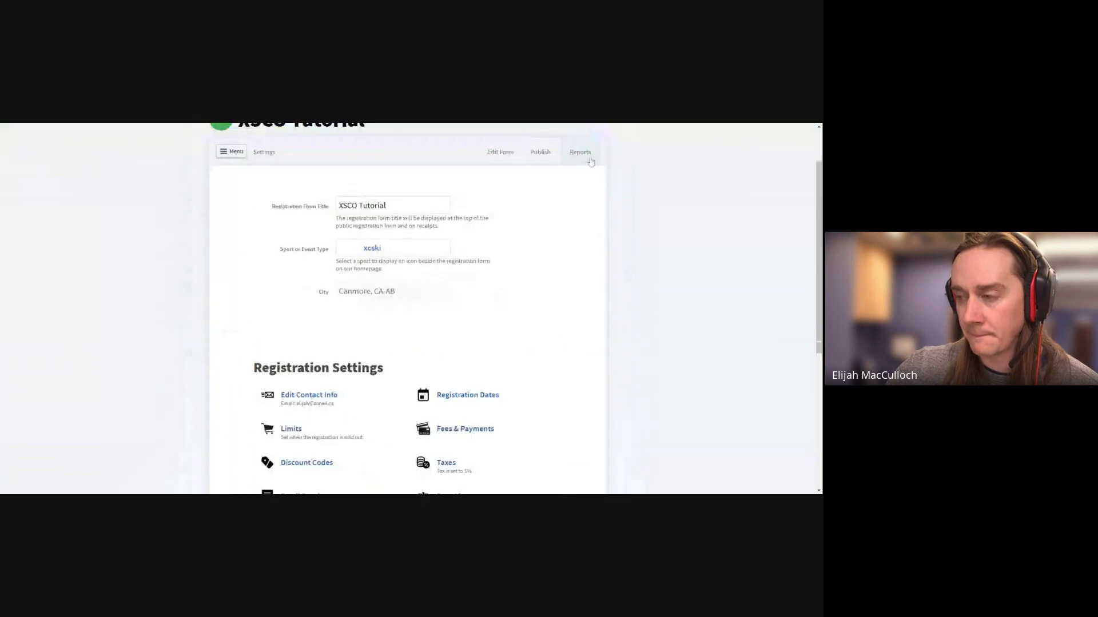
{"action": "scroll", "coordinate": [600, 289], "scroll_direction": "down", "scroll_amount": 4}
{"action": "scroll", "coordinate": [602, 291], "scroll_direction": "down", "scroll_amount": 1}
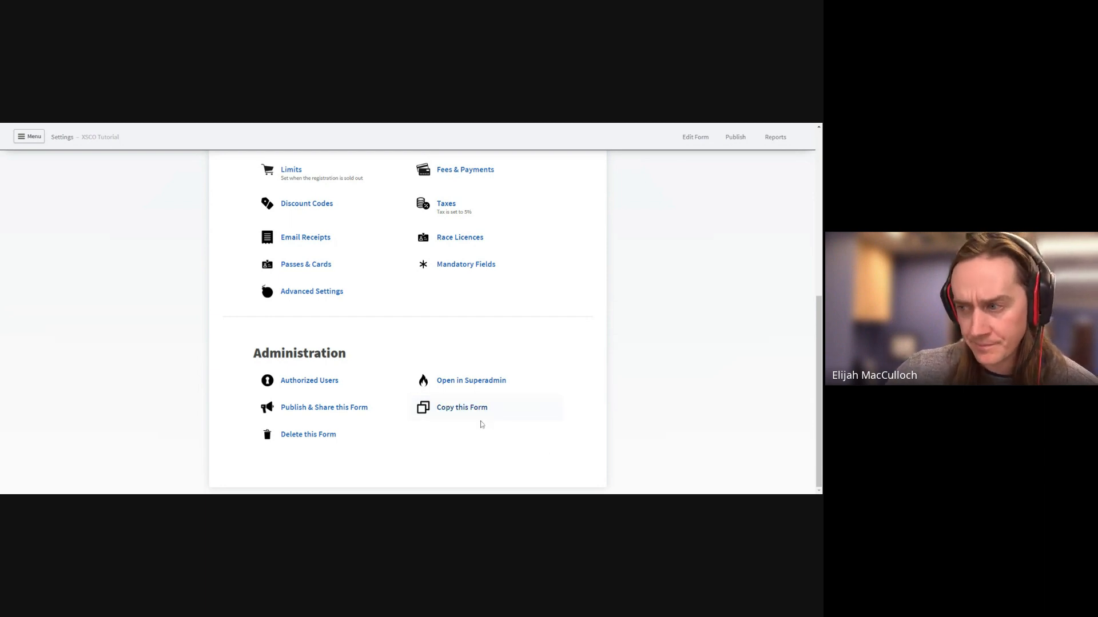
{"action": "left_click", "coordinate": [379, 413]}
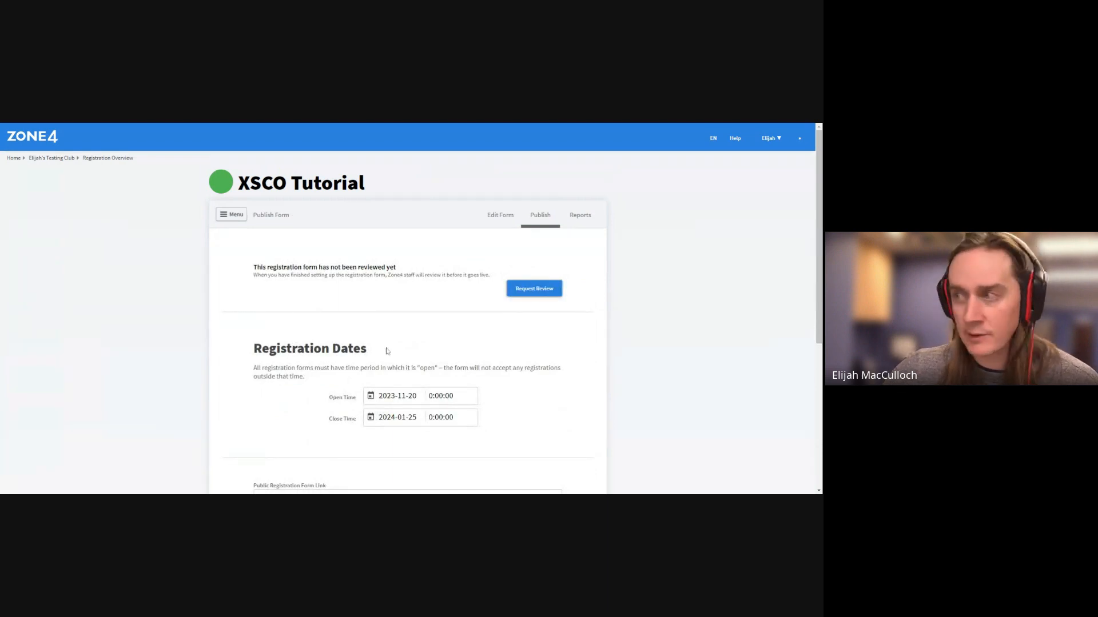
{"action": "left_click", "coordinate": [232, 214]}
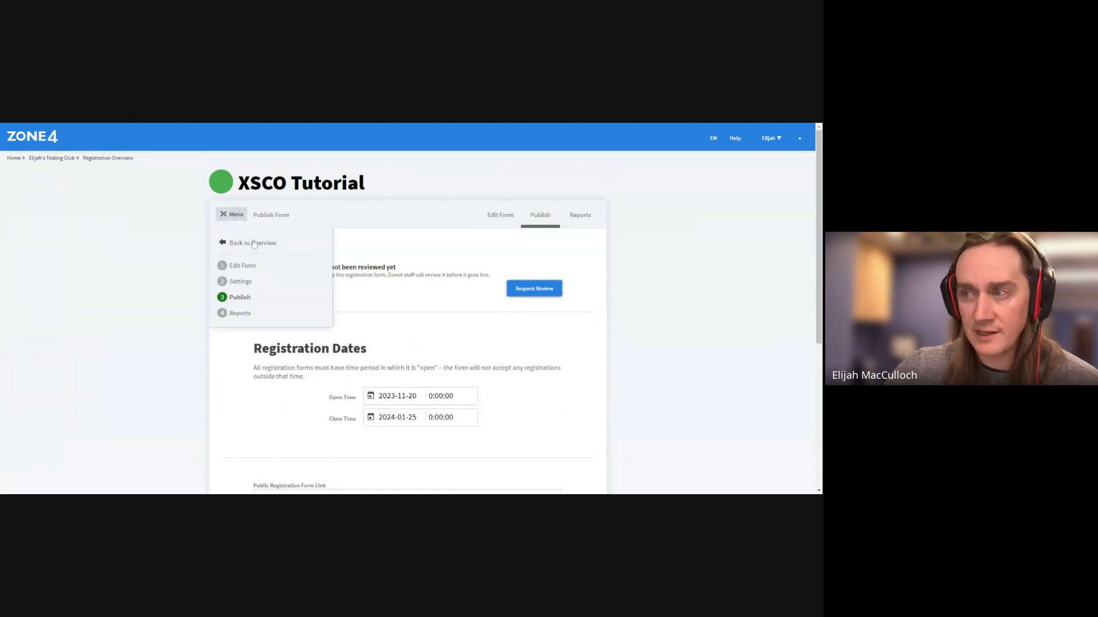
{"action": "left_click", "coordinate": [241, 282]}
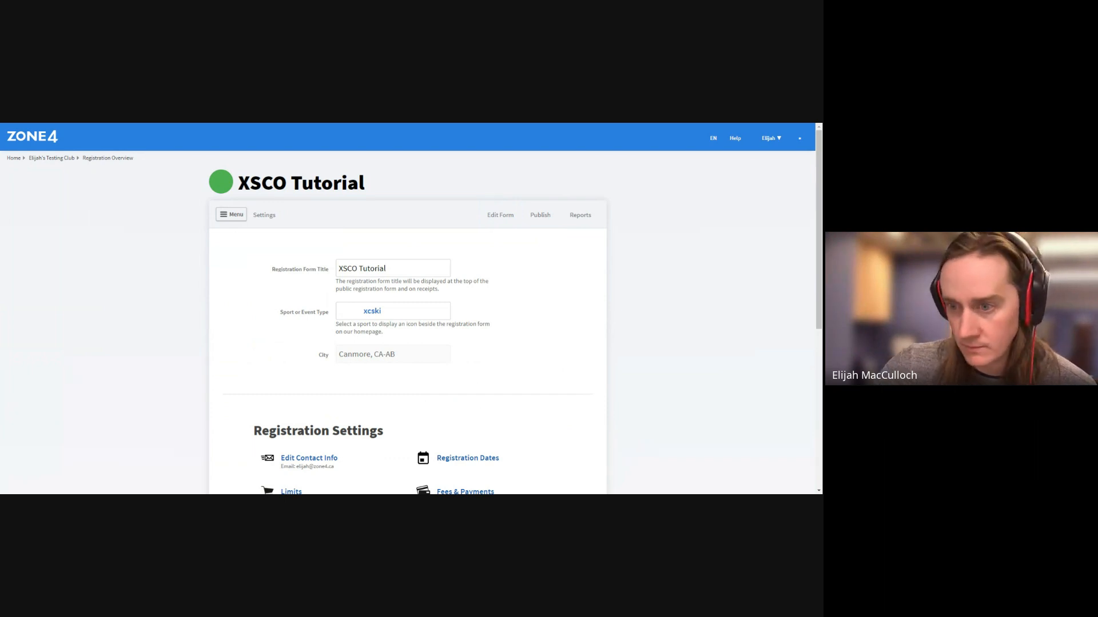
Switch to the Publish tab to see the review notice and 2023-11-20 to 2024-01-25 registration dates
{"action": "left_click", "coordinate": [540, 215]}
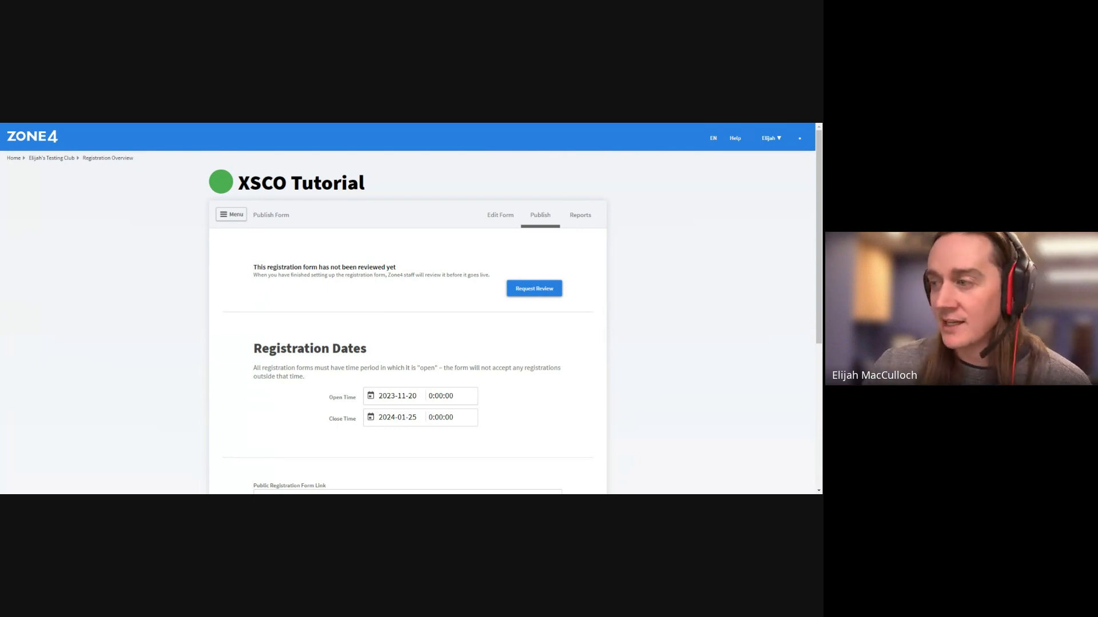
{"action": "scroll", "coordinate": [574, 358], "scroll_direction": "down", "scroll_amount": 3}
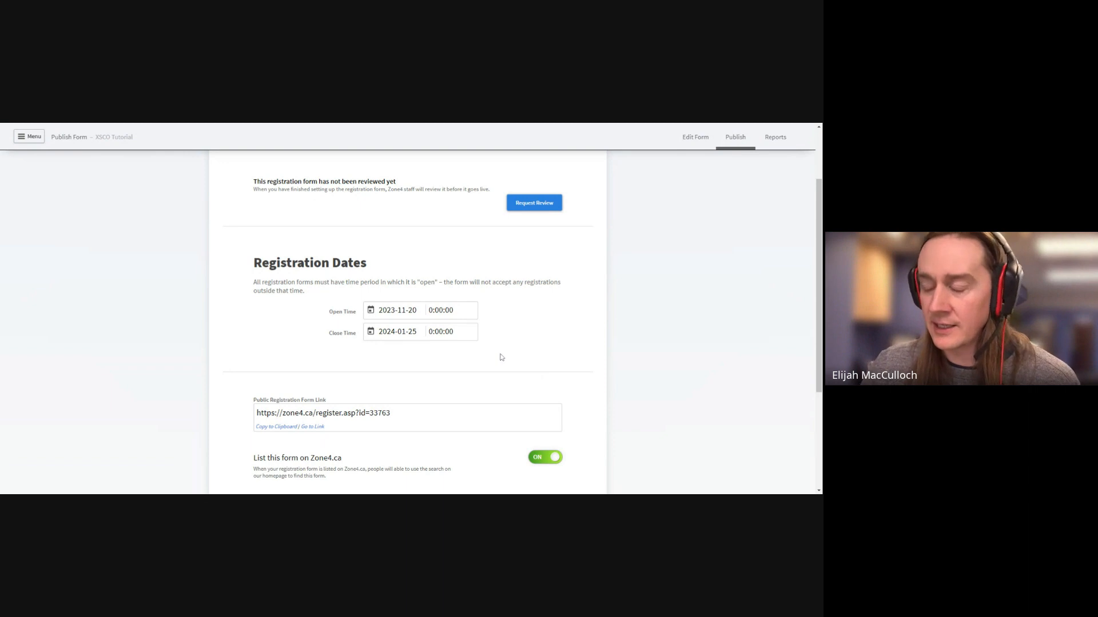
{"action": "scroll", "coordinate": [534, 373], "scroll_direction": "down", "scroll_amount": 1}
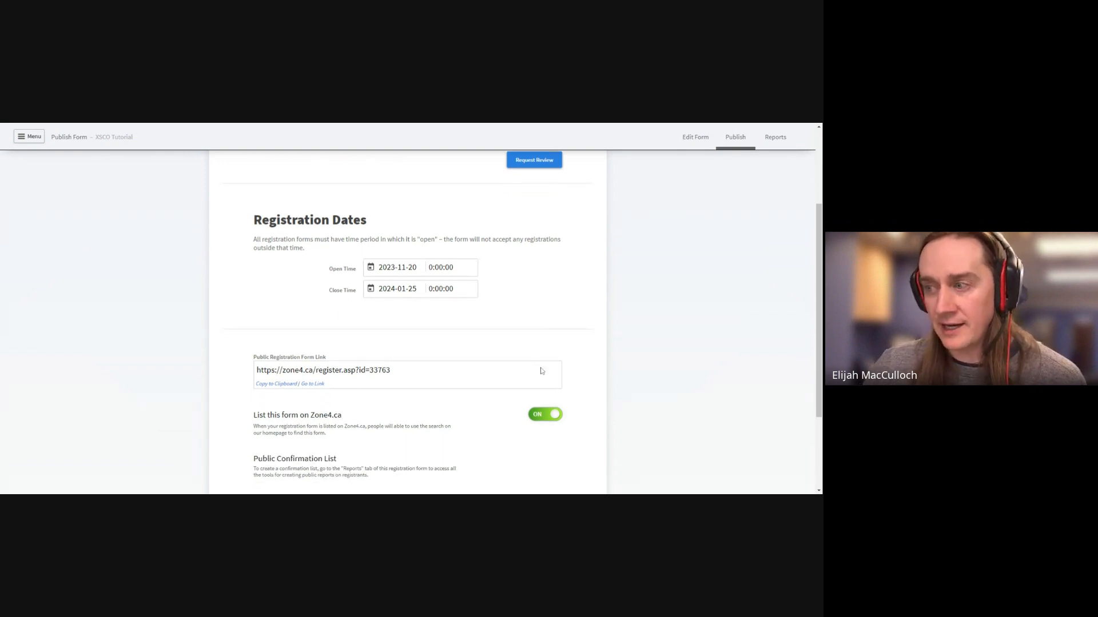
{"action": "scroll", "coordinate": [480, 392], "scroll_direction": "down", "scroll_amount": 1}
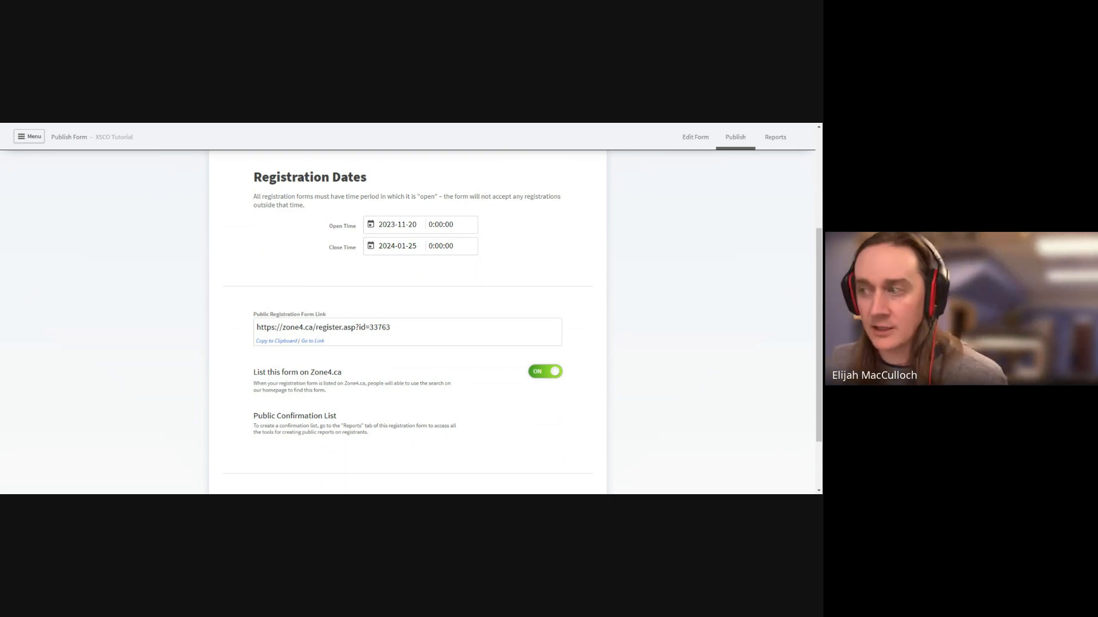
{"action": "double_click", "coordinate": [380, 328]}
{"action": "left_click", "coordinate": [406, 338]}
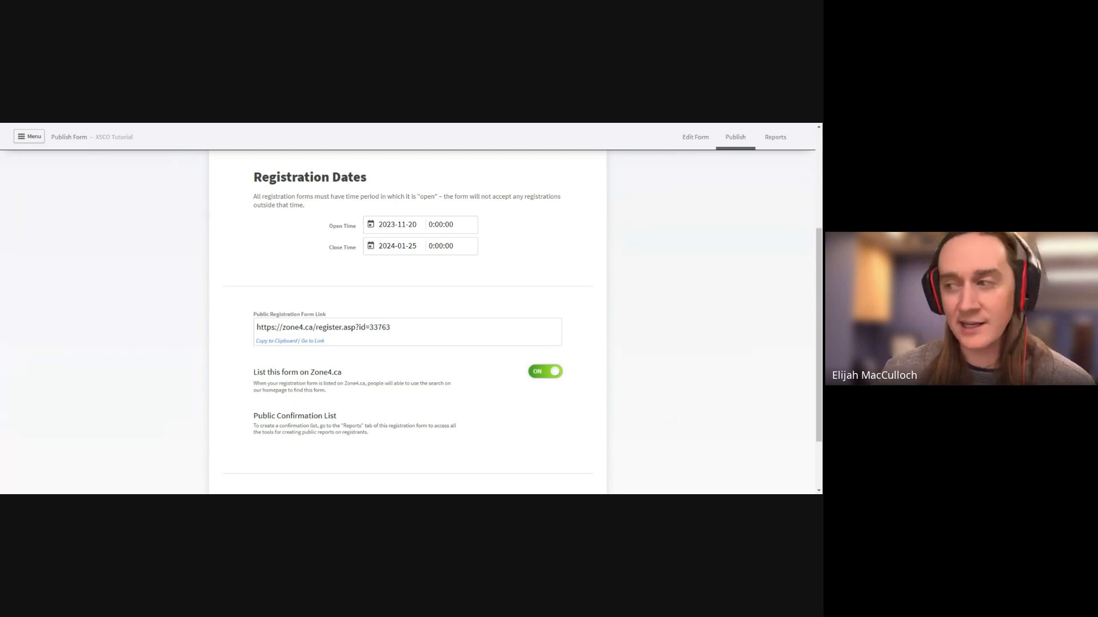
Switch off 'List this form on Zone4.ca' for the XSCO Tutorial form
{"action": "left_click", "coordinate": [540, 377]}
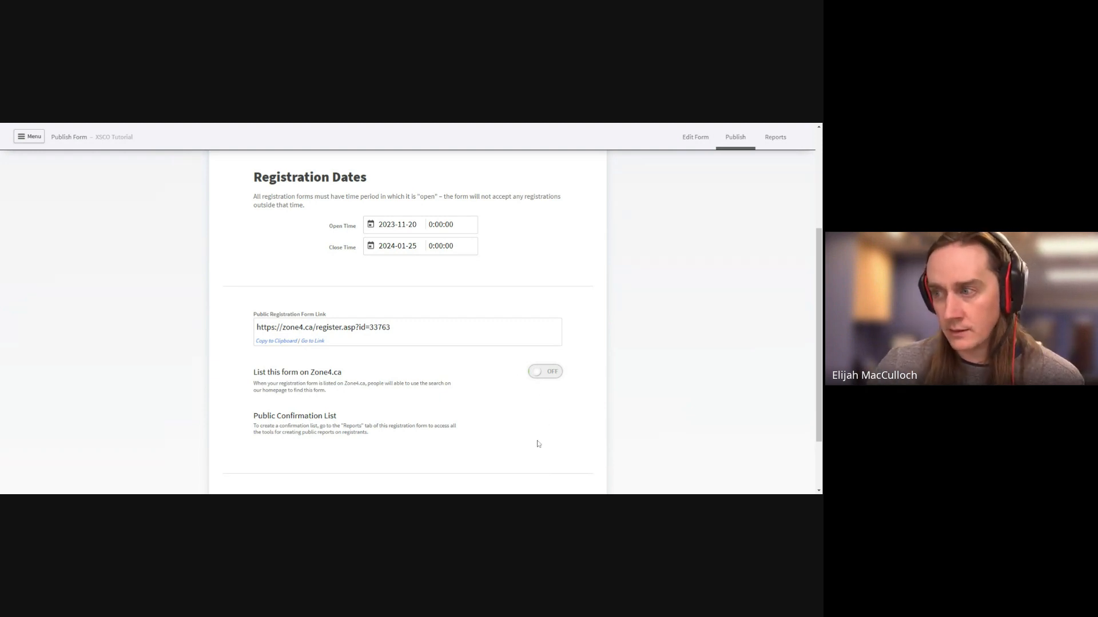
{"action": "scroll", "coordinate": [537, 444], "scroll_direction": "up", "scroll_amount": 3}
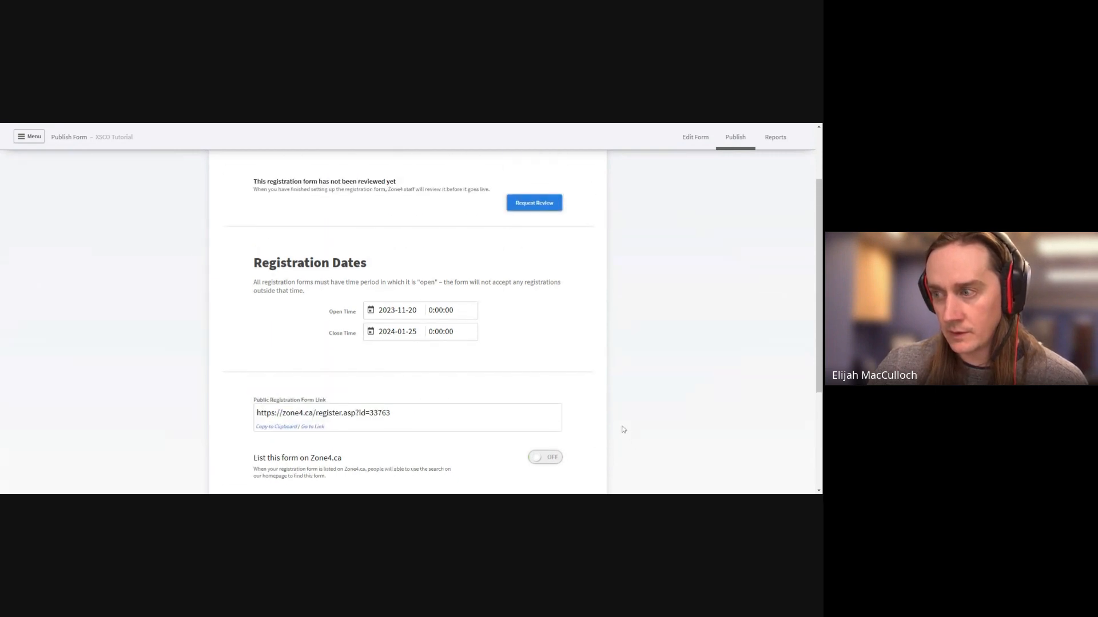
{"action": "scroll", "coordinate": [623, 429], "scroll_direction": "down", "scroll_amount": 6}
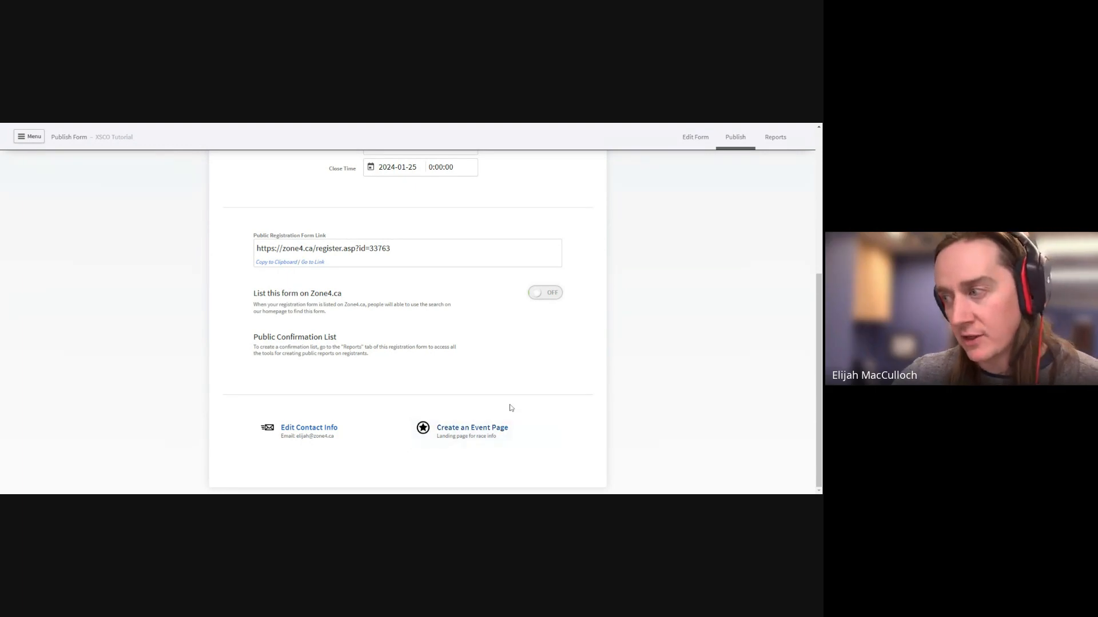
{"action": "scroll", "coordinate": [509, 408], "scroll_direction": "up", "scroll_amount": 5}
In Edit Form, select Group Elements and open the Add a Form Element chooser
{"action": "left_click", "coordinate": [500, 215]}
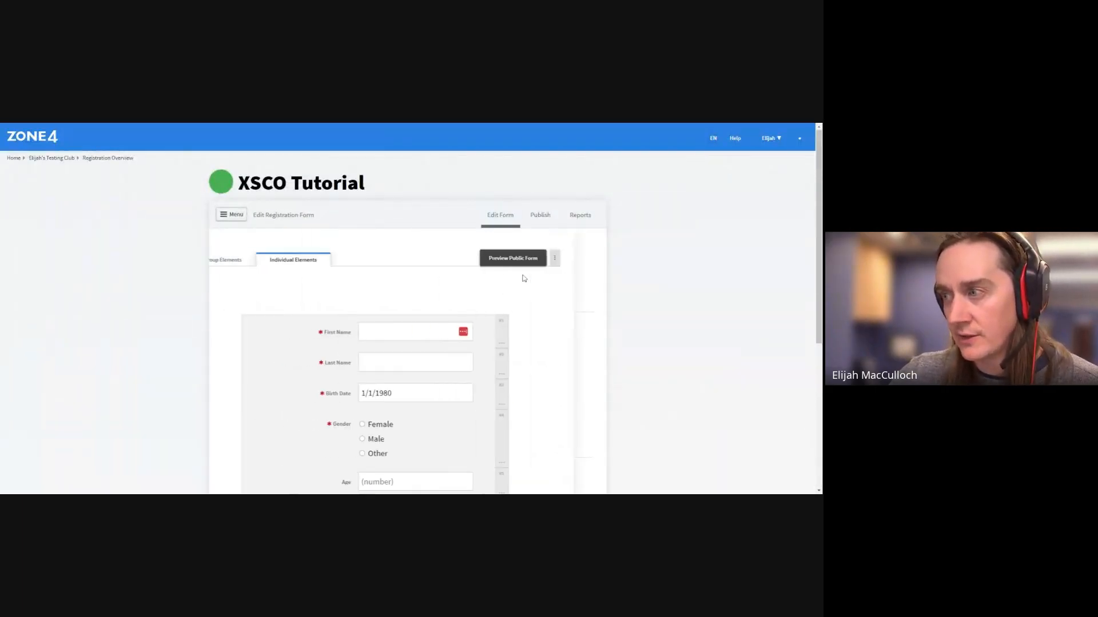
{"action": "left_click", "coordinate": [257, 260]}
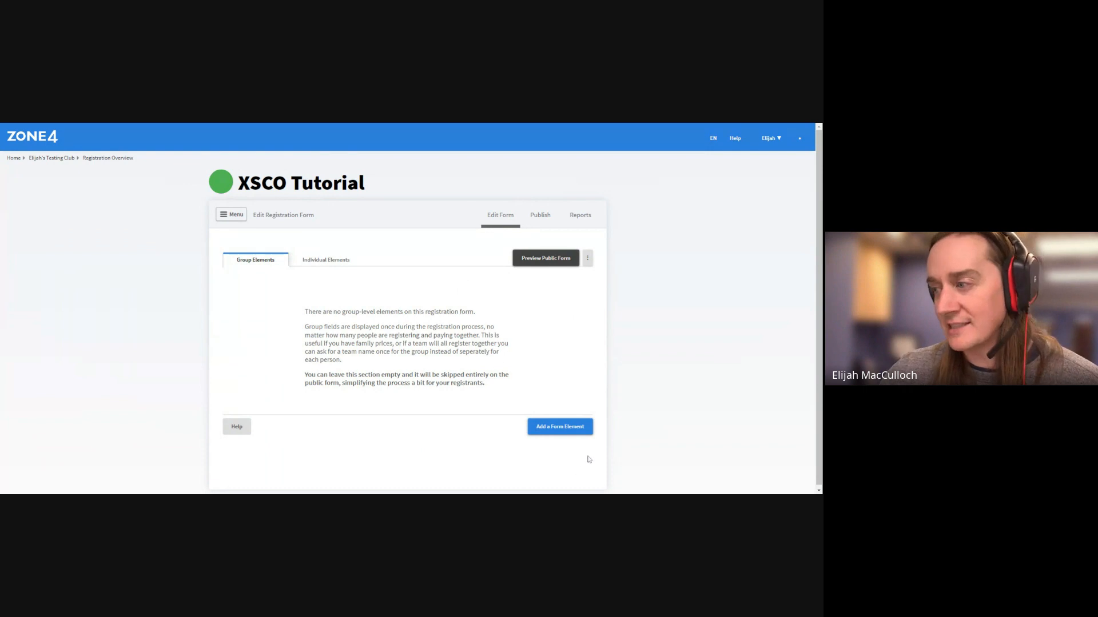
{"action": "left_click", "coordinate": [560, 426]}
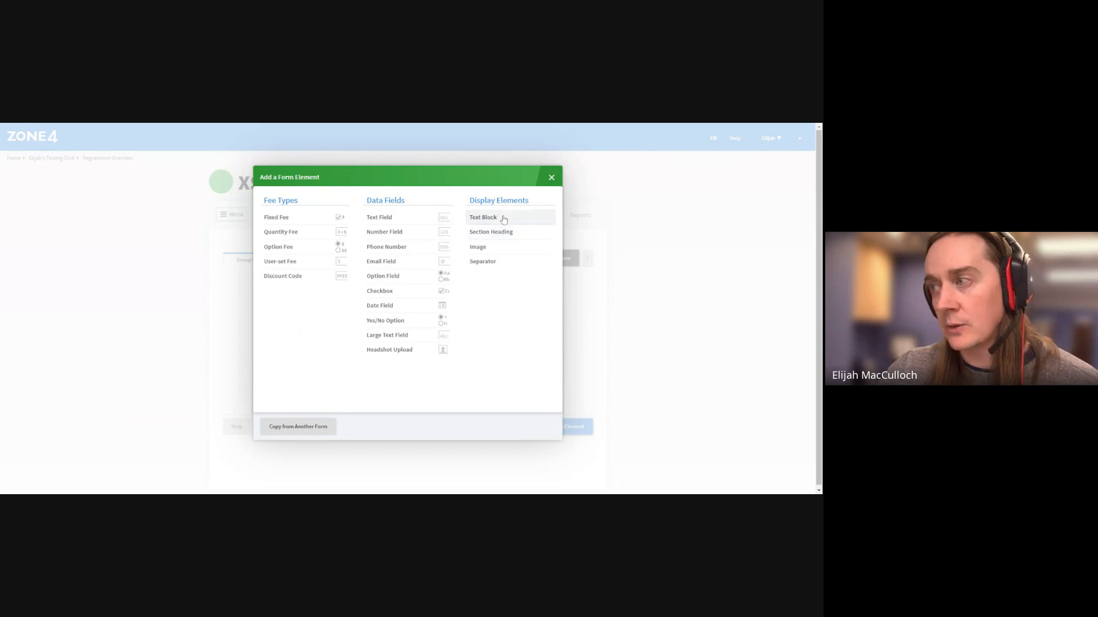
Add a group-level Text Block reading 'hi, thanks for registering with us!' and save it
{"action": "left_click", "coordinate": [503, 220]}
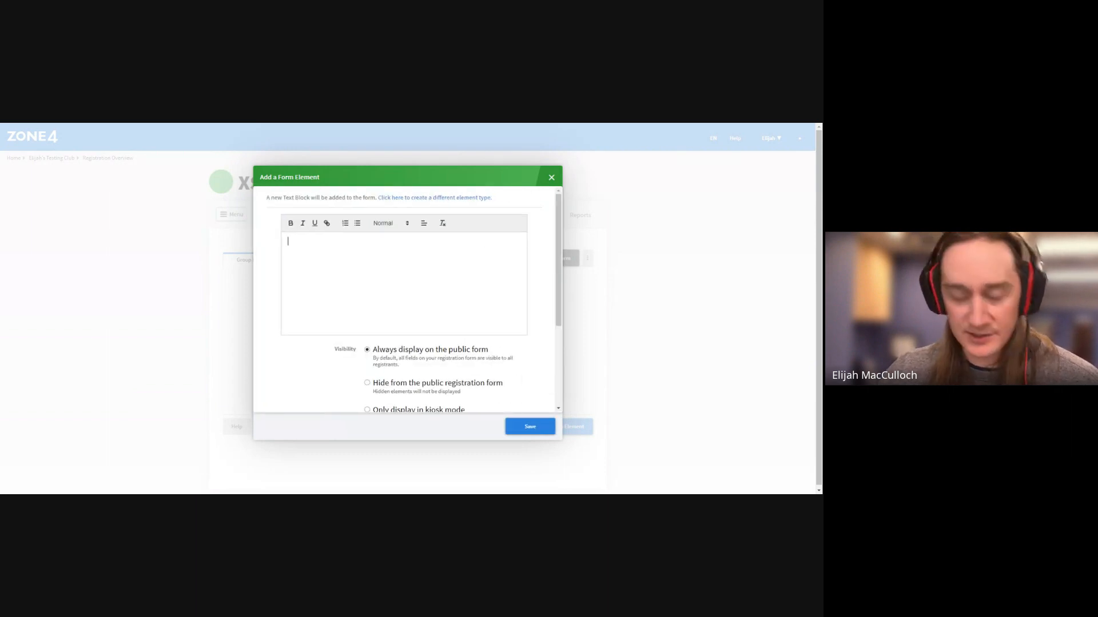
{"action": "type", "text": "hi, thanks for "}
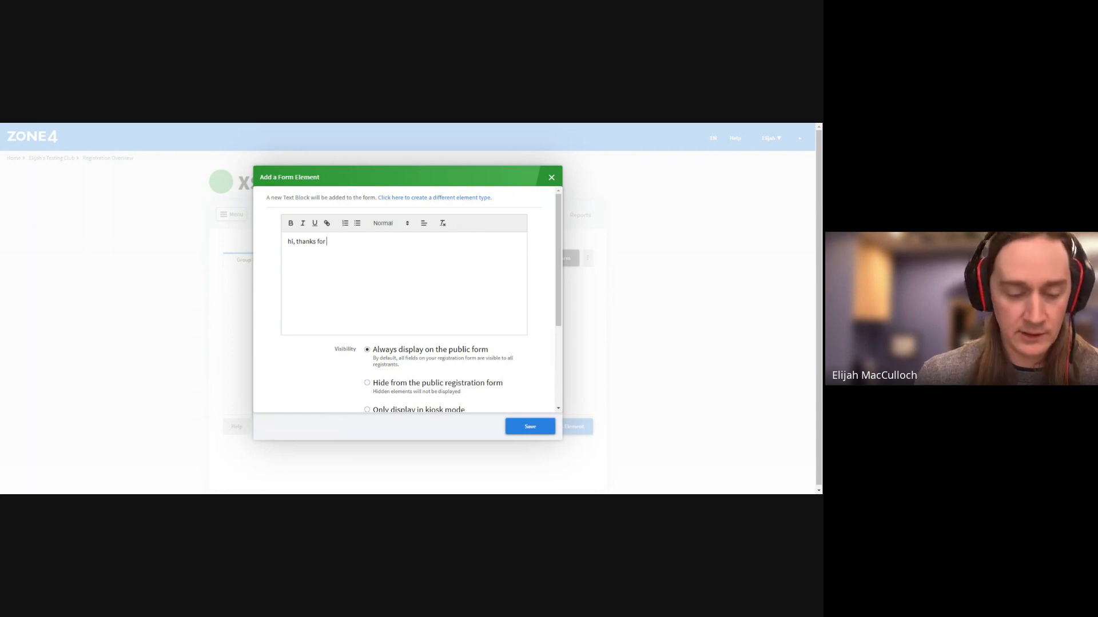
{"action": "type", "text": "registering with us!"}
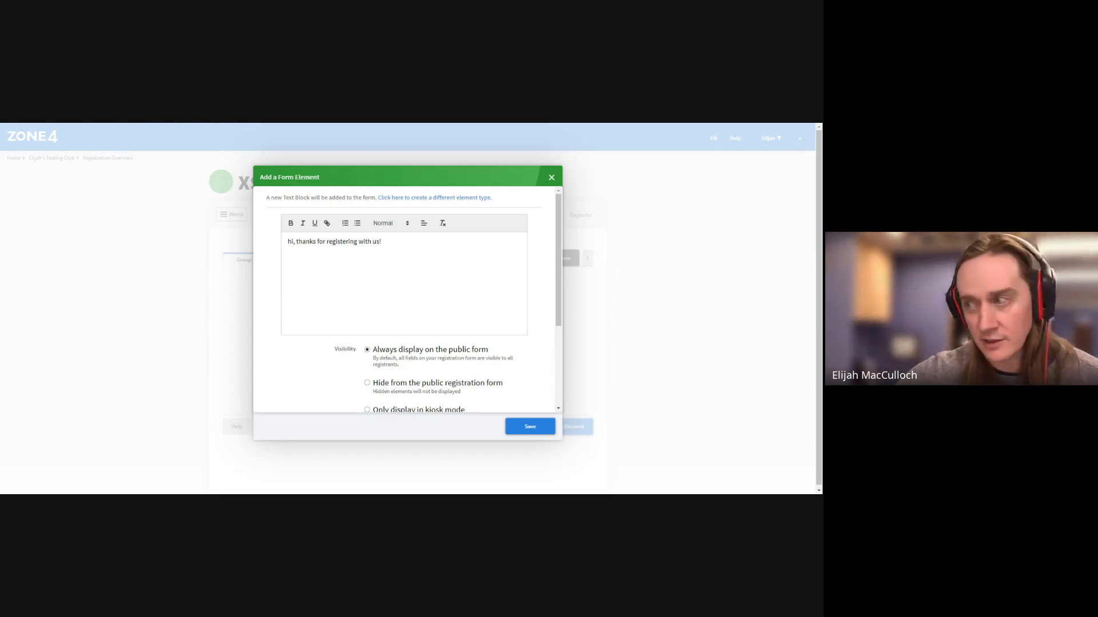
{"action": "scroll", "coordinate": [512, 389], "scroll_direction": "down", "scroll_amount": 2}
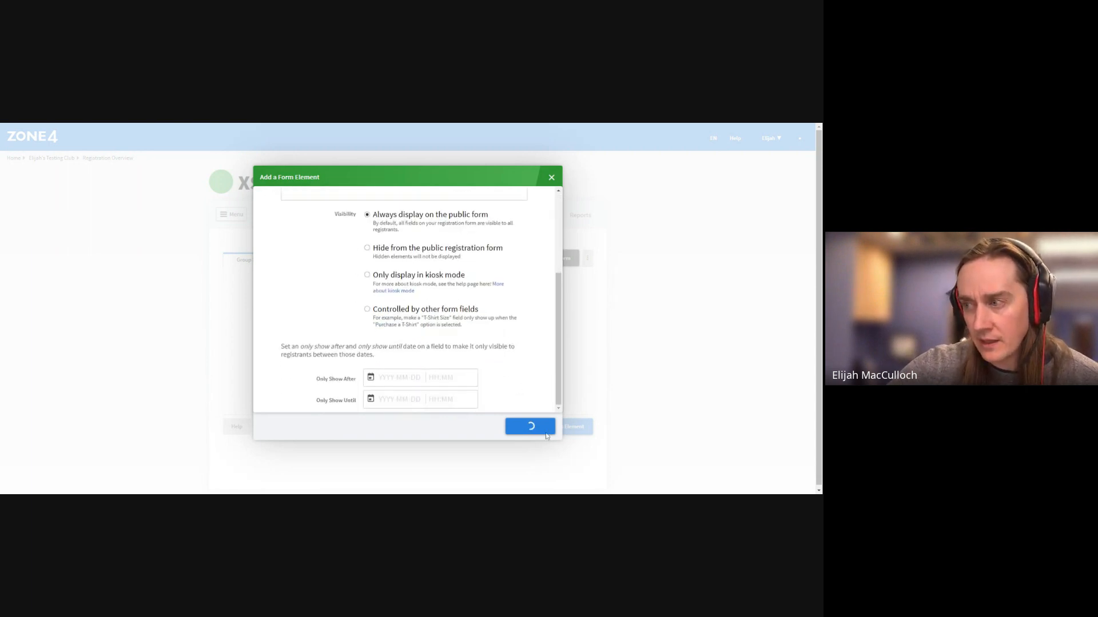
{"action": "left_click", "coordinate": [528, 427]}
{"action": "left_click", "coordinate": [553, 366]}
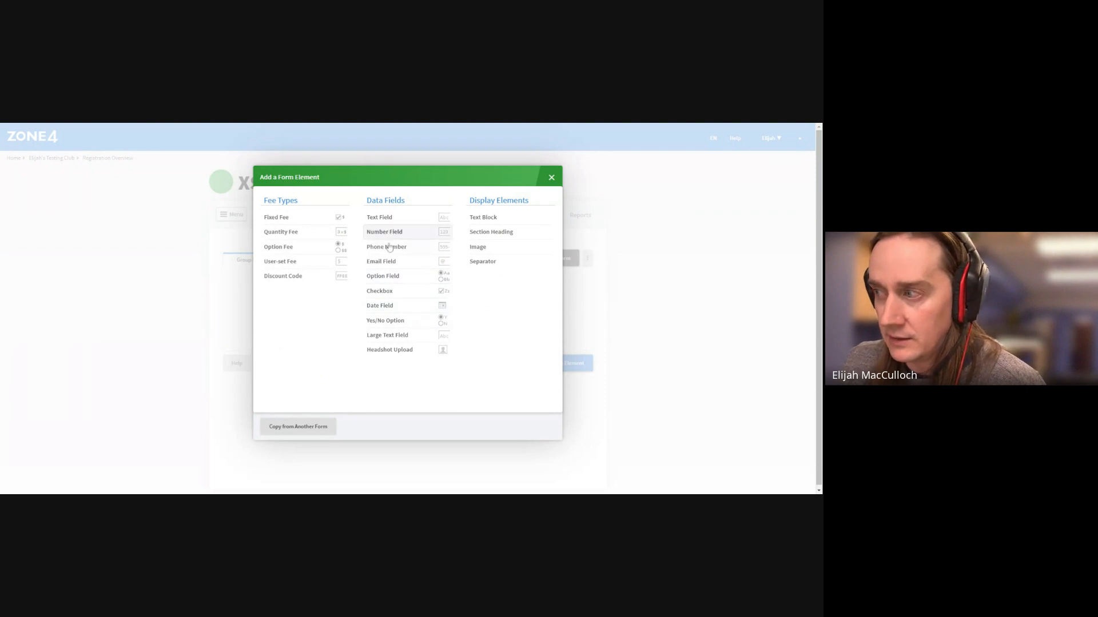
Add a Text Field labelled 'Club', set to Required for all registrants, and save it
{"action": "left_click", "coordinate": [380, 217]}
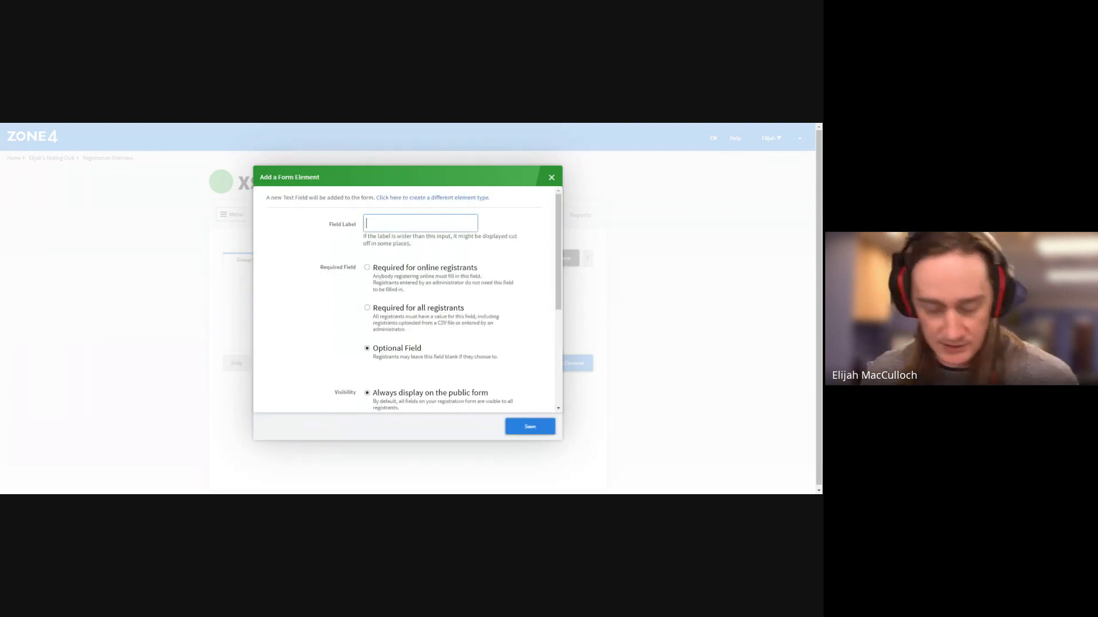
{"action": "type", "text": "Club"}
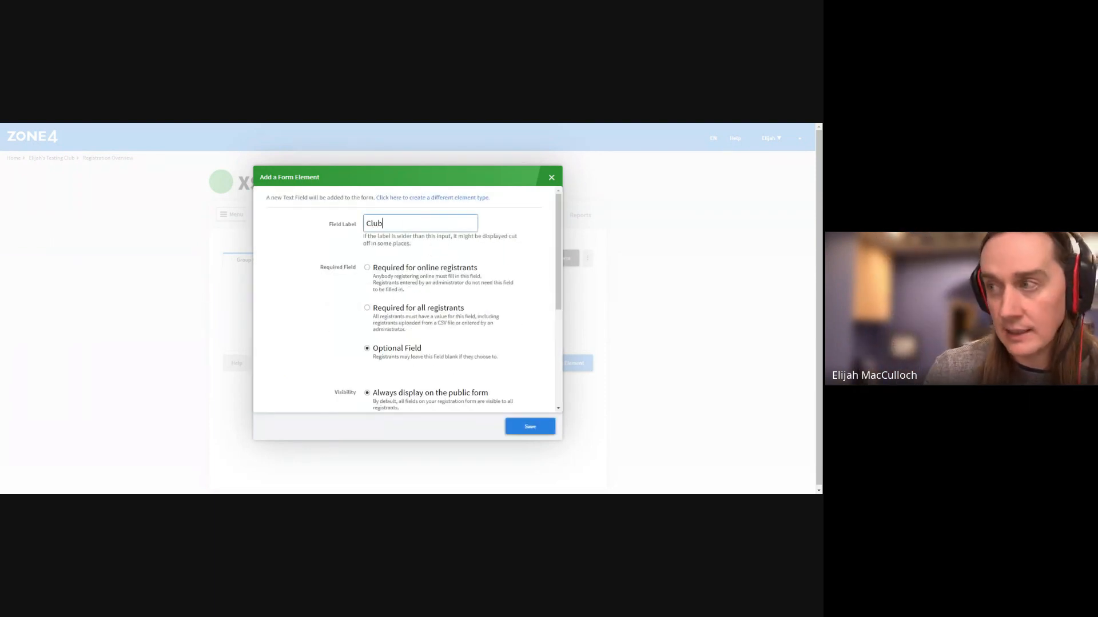
{"action": "left_click", "coordinate": [367, 308]}
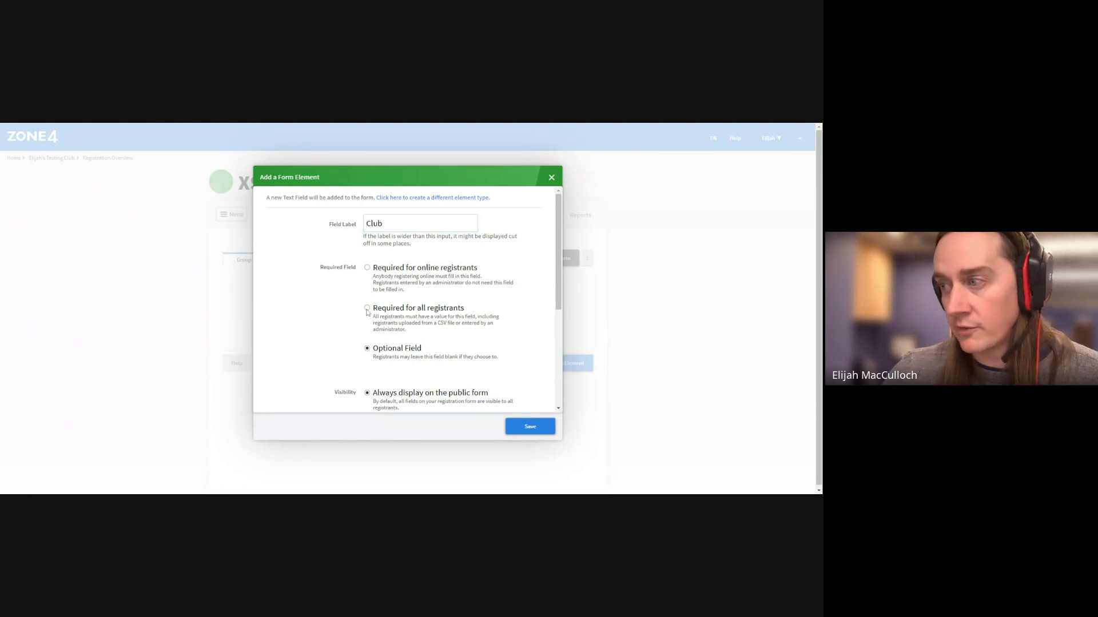
{"action": "scroll", "coordinate": [357, 339], "scroll_direction": "down", "scroll_amount": 3}
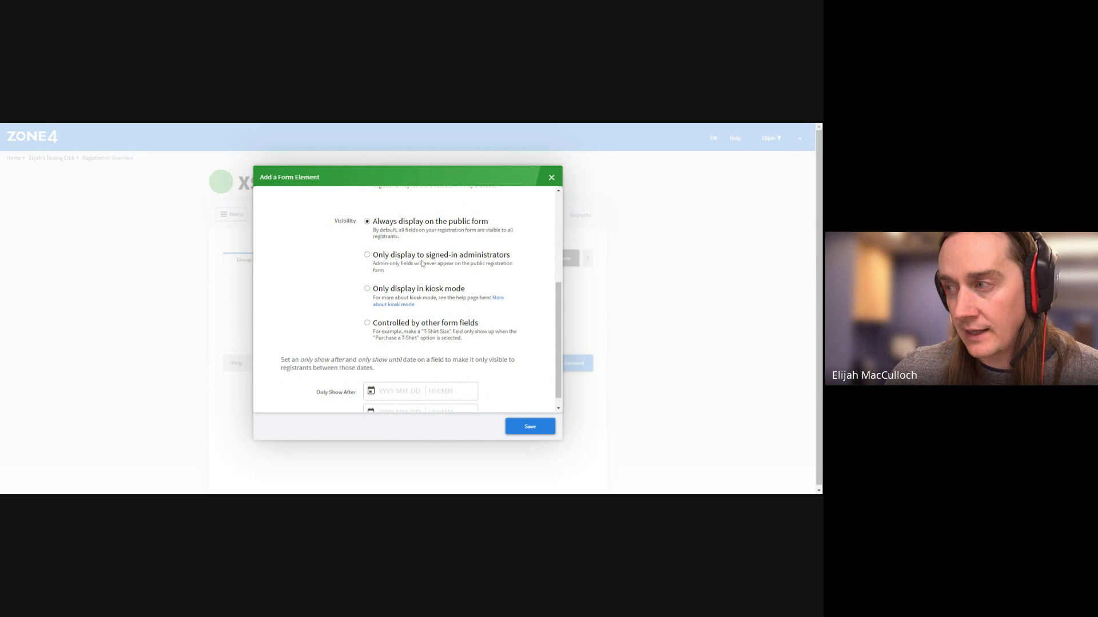
{"action": "scroll", "coordinate": [376, 346], "scroll_direction": "down", "scroll_amount": 1}
{"action": "scroll", "coordinate": [376, 346], "scroll_direction": "up", "scroll_amount": 3}
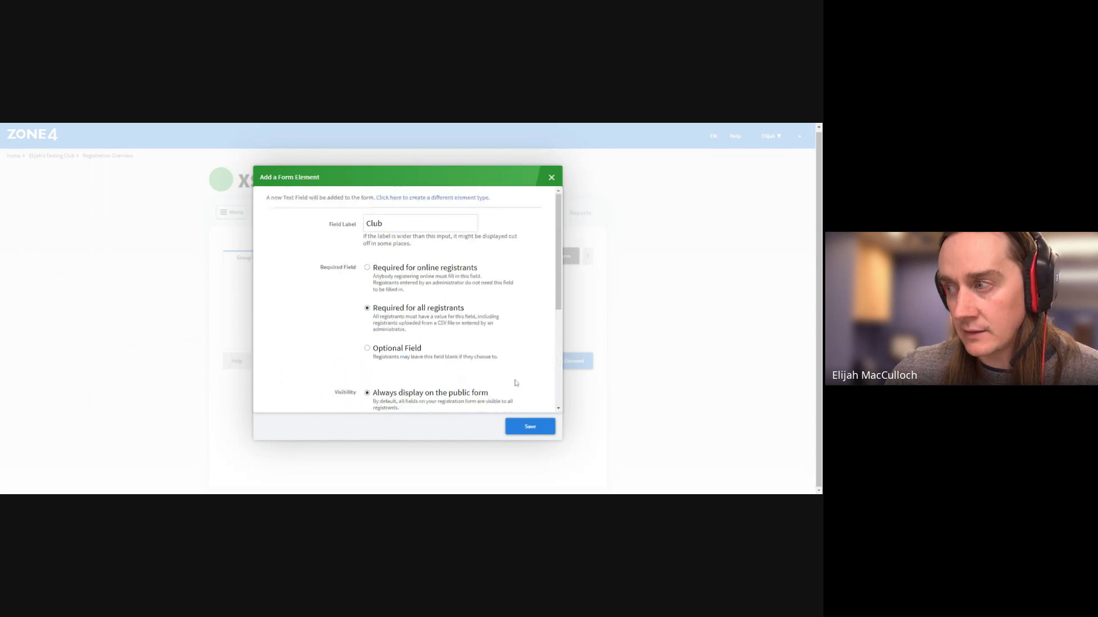
{"action": "left_click", "coordinate": [530, 428]}
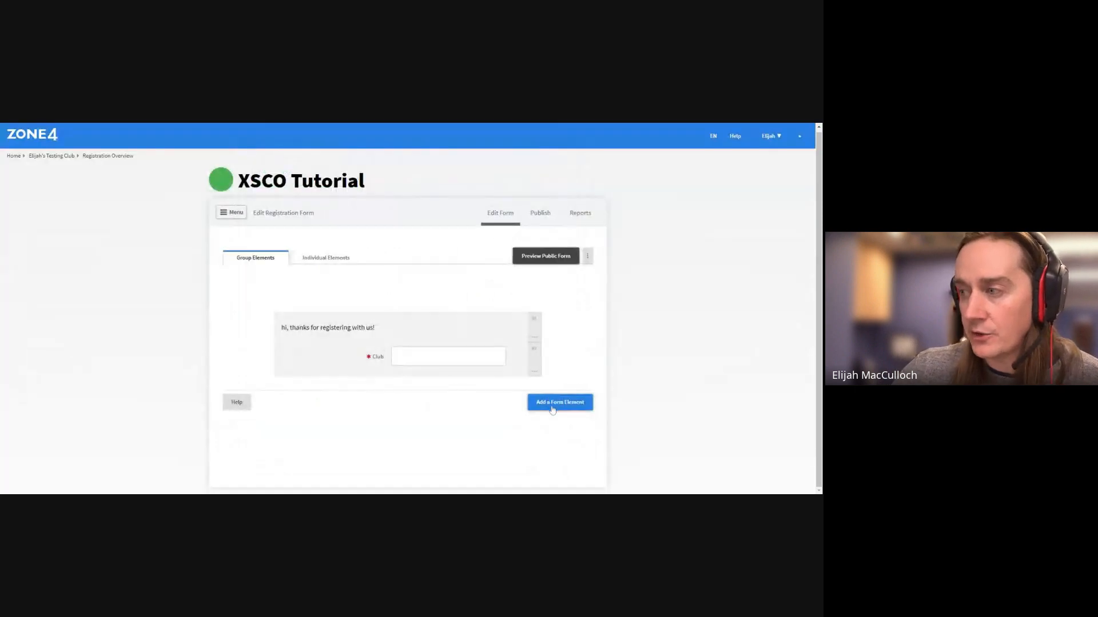
Discard a stray text field and add an Option Field labelled 'Are you a member of a Realay team?'
{"action": "left_click", "coordinate": [551, 405]}
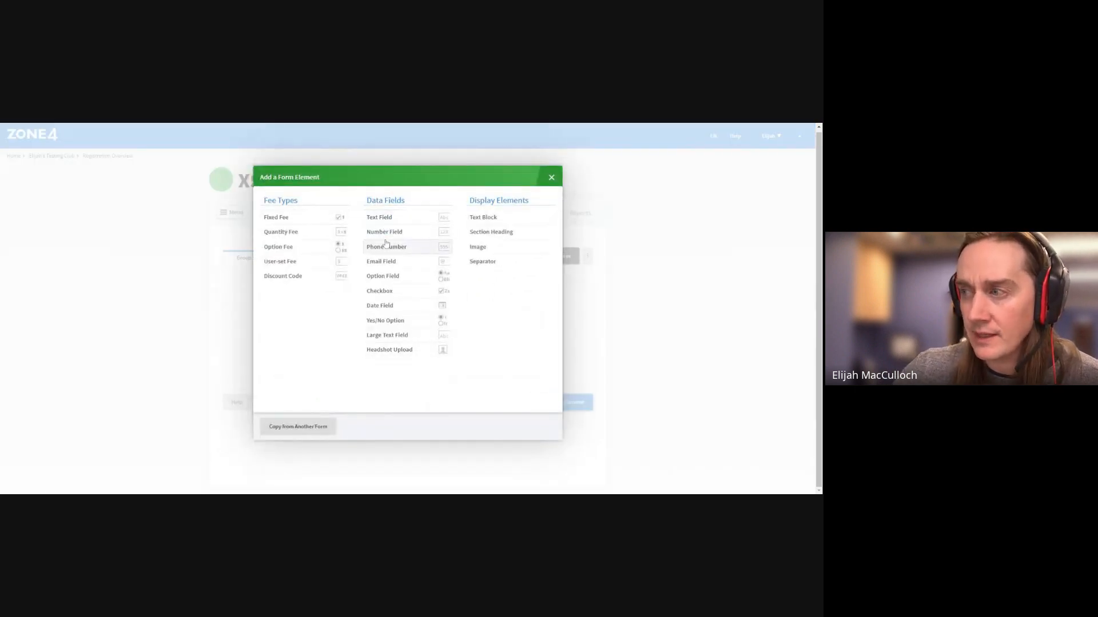
{"action": "left_click", "coordinate": [396, 223]}
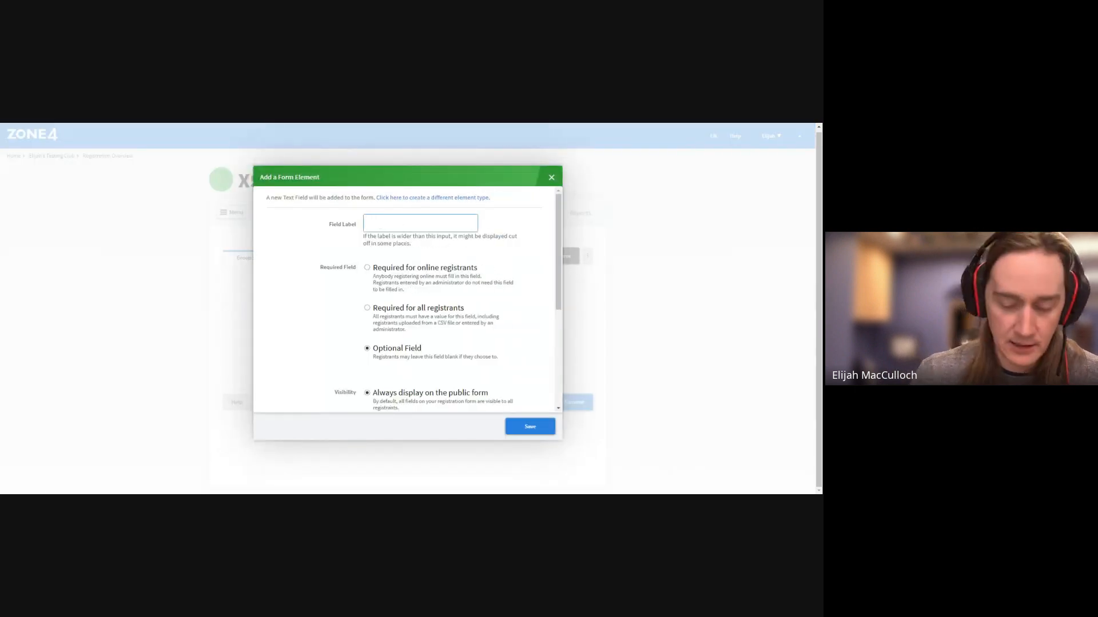
{"action": "left_click", "coordinate": [551, 179]}
{"action": "left_click", "coordinate": [558, 406]}
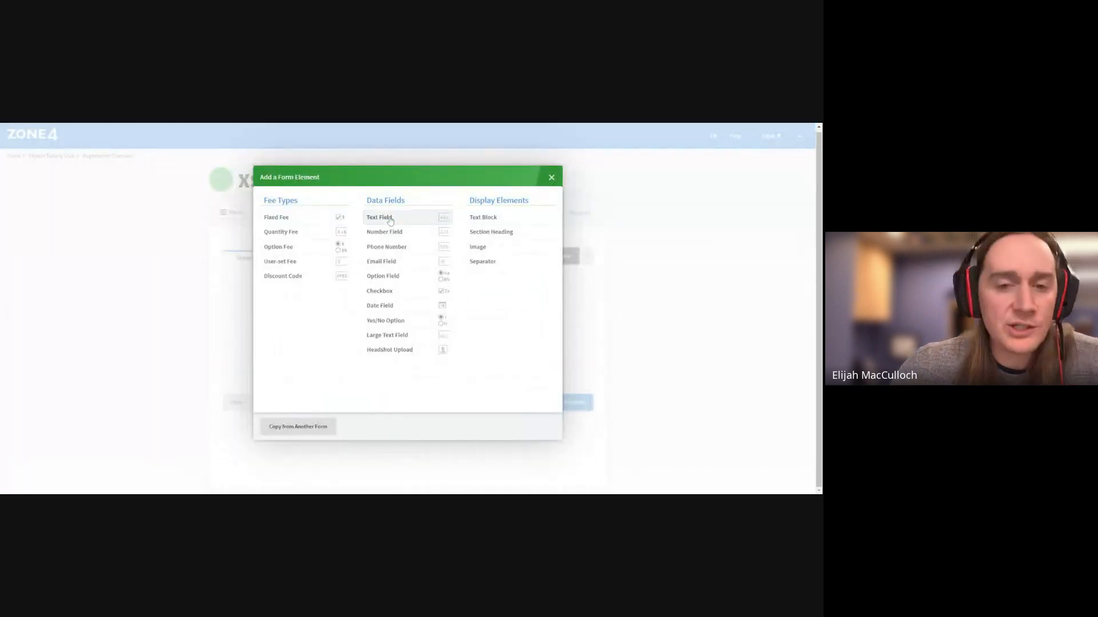
{"action": "left_click", "coordinate": [395, 279]}
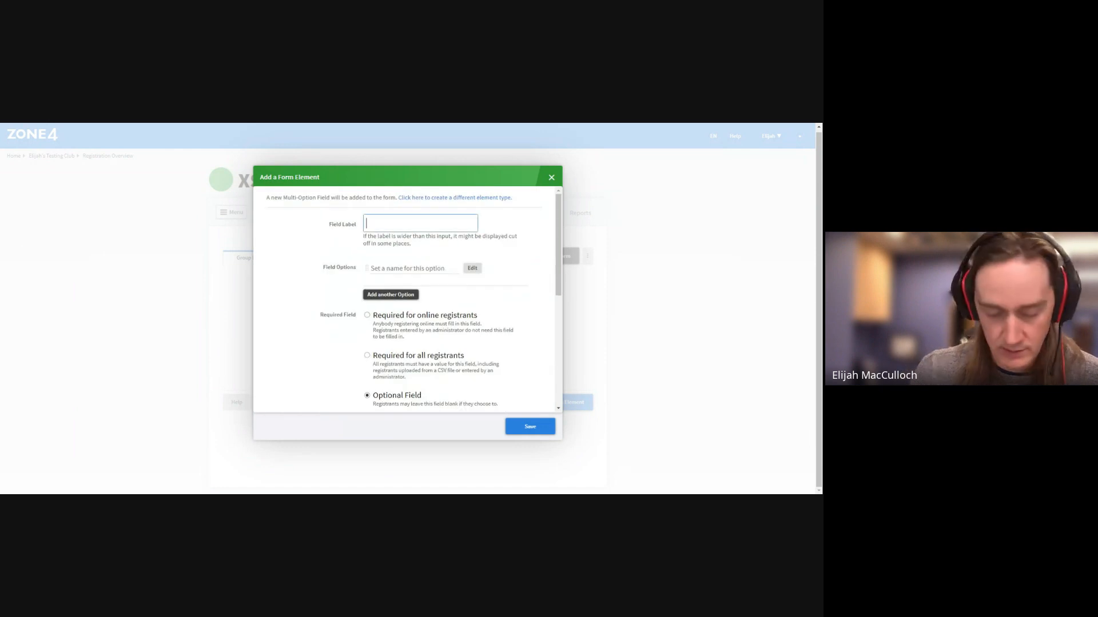
{"action": "type", "text": "are you"}
{"action": "key", "text": "BackSpace"}
{"action": "key", "text": "BackSpace"}
{"action": "key", "text": "BackSpace"}
{"action": "key", "text": "BackSpace"}
{"action": "key", "text": "BackSpace"}
{"action": "key", "text": "BackSpace"}
{"action": "key", "text": "BackSpace"}
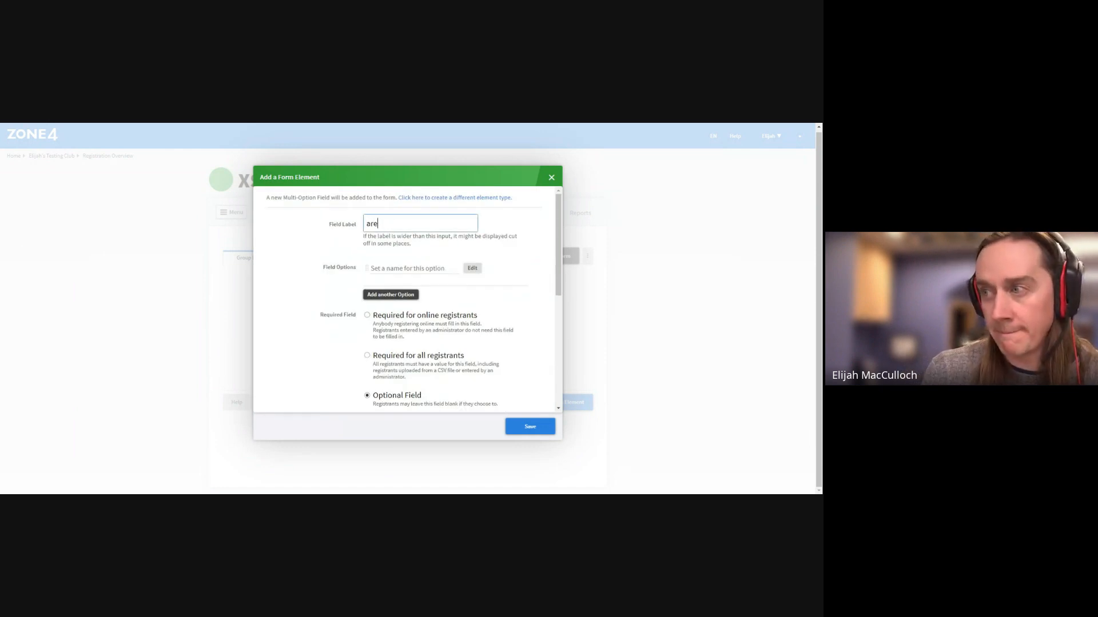
{"action": "type", "text": "Are you a"}
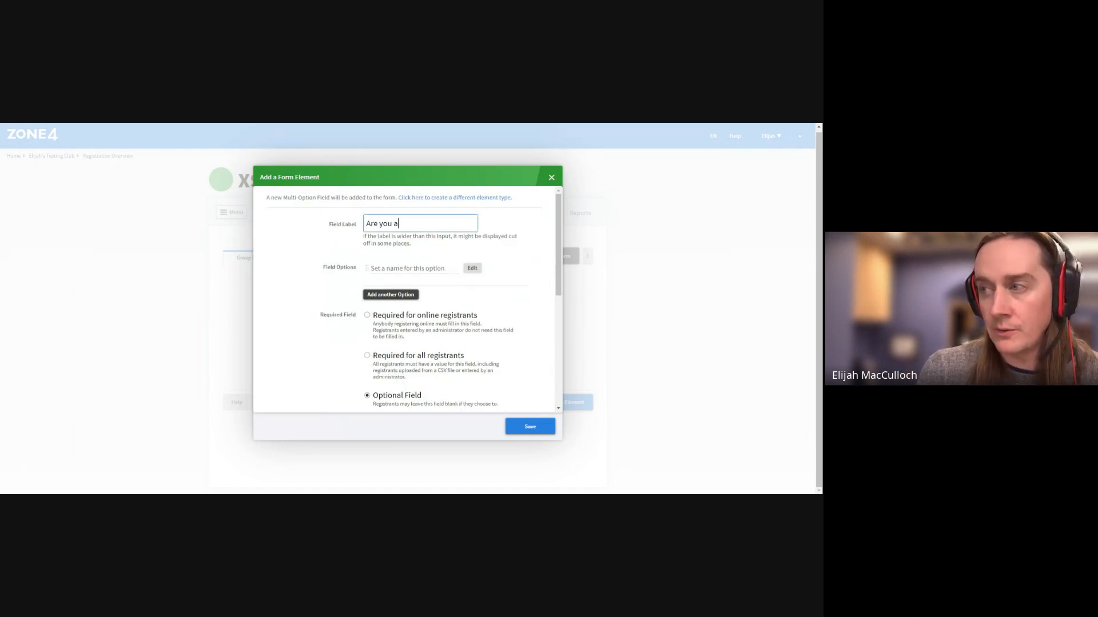
{"action": "type", "text": " member "}
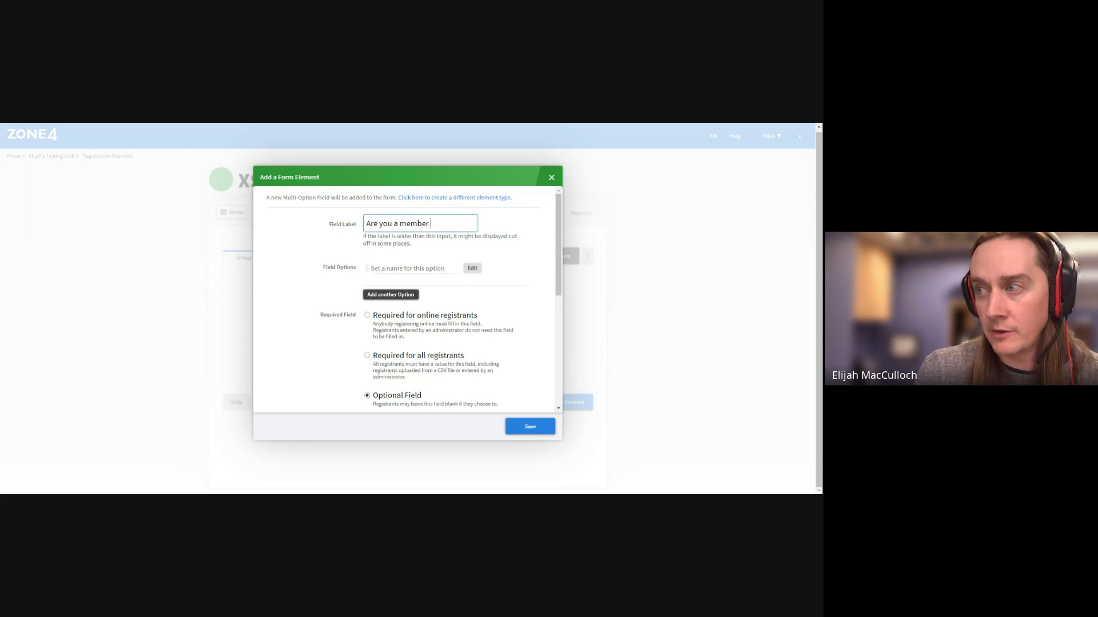
{"action": "type", "text": "of a Re"}
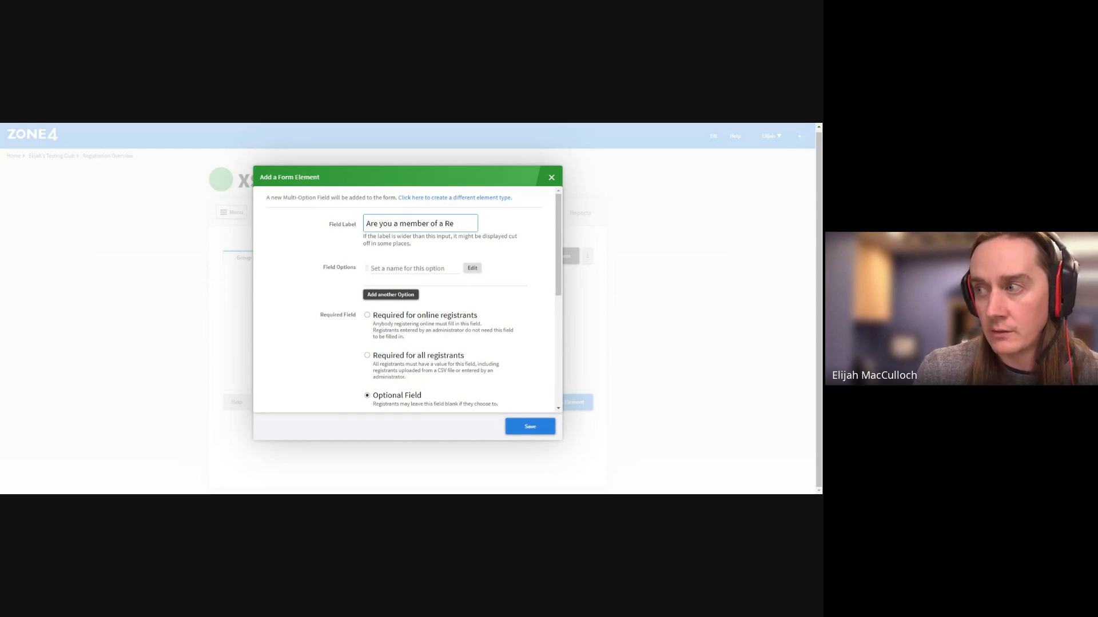
{"action": "type", "text": "alay team?"}
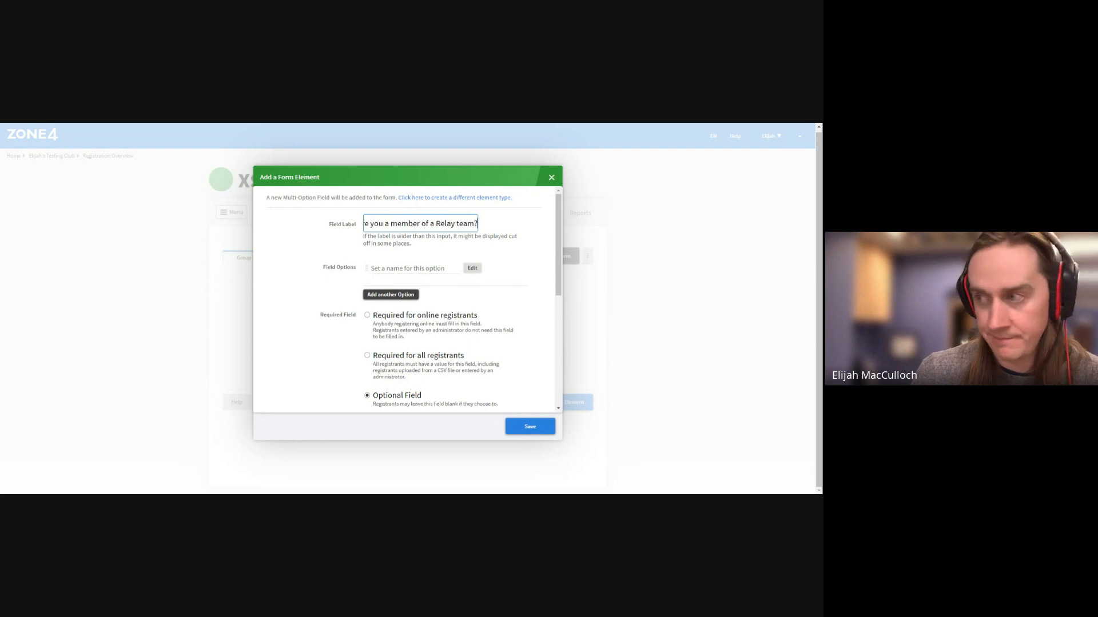
Give the question options Yes and No, make it required for all registrants, and save
{"action": "left_click", "coordinate": [395, 268]}
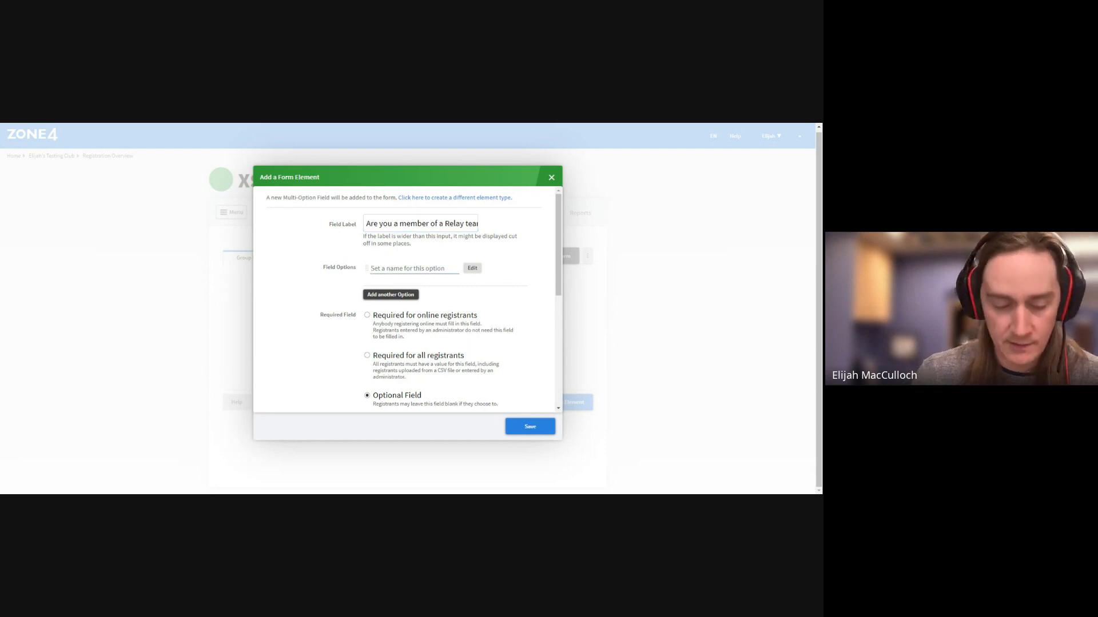
{"action": "type", "text": "Yes"}
{"action": "left_click", "coordinate": [388, 295]}
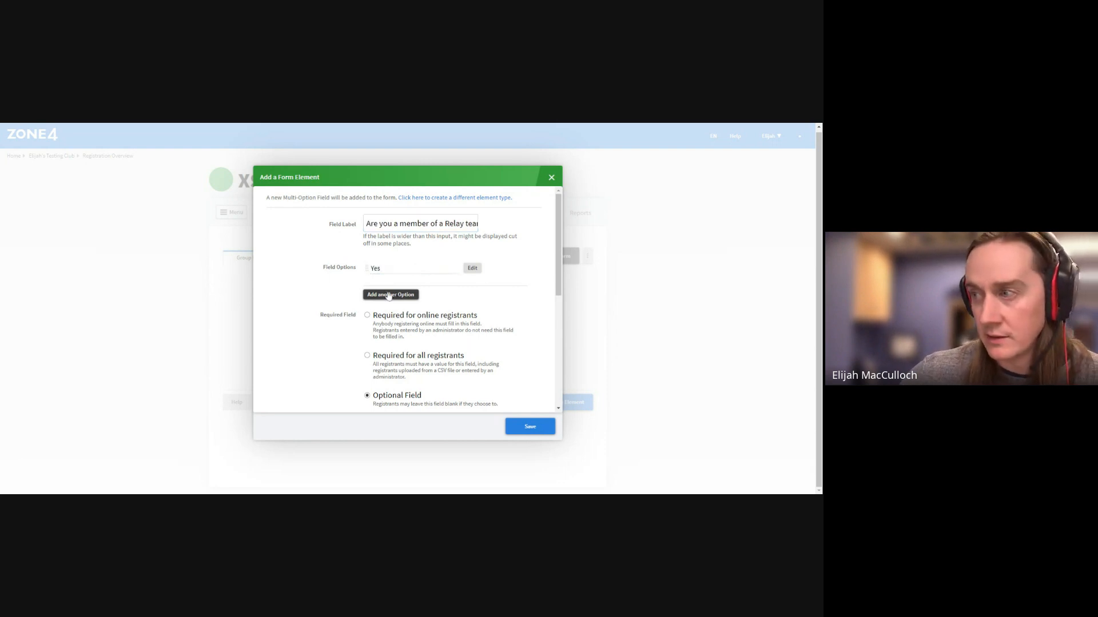
{"action": "type", "text": "No"}
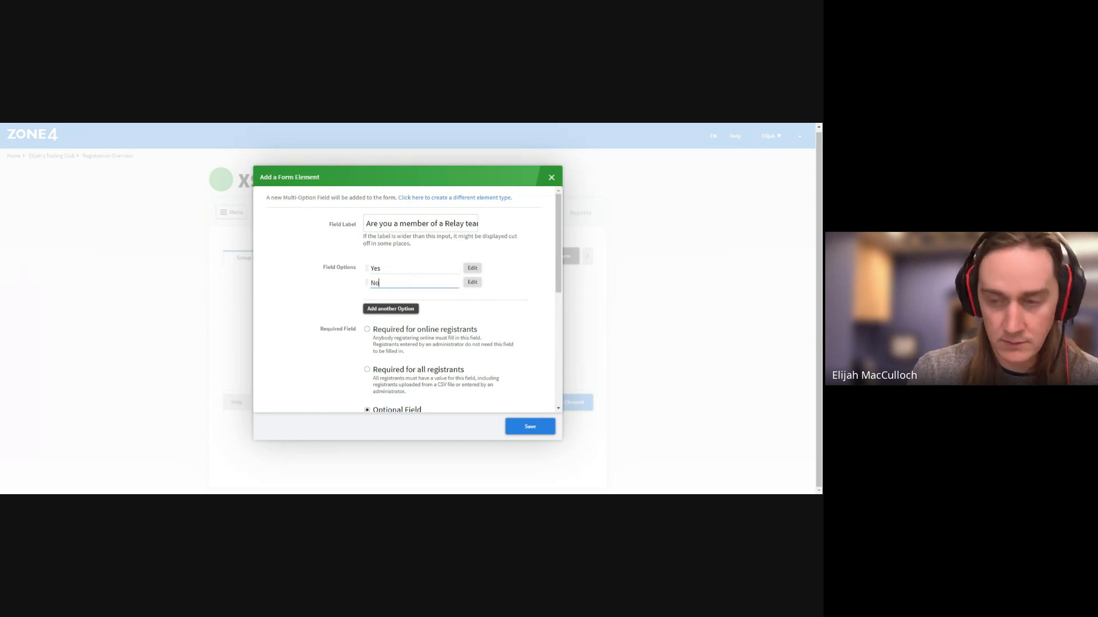
{"action": "left_click", "coordinate": [367, 370]}
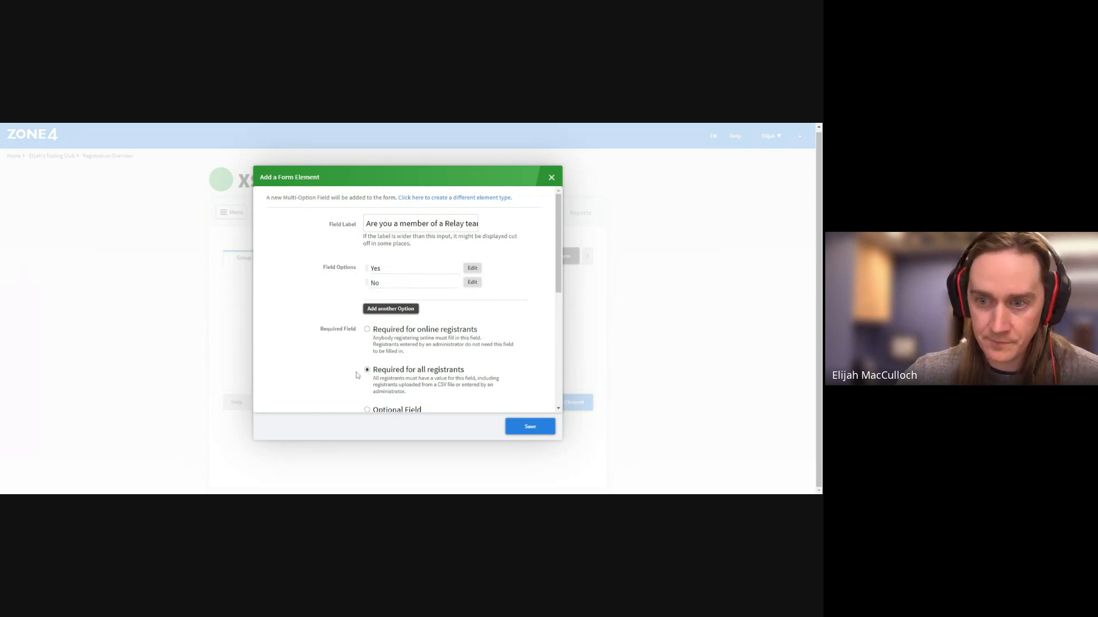
{"action": "left_click", "coordinate": [539, 428]}
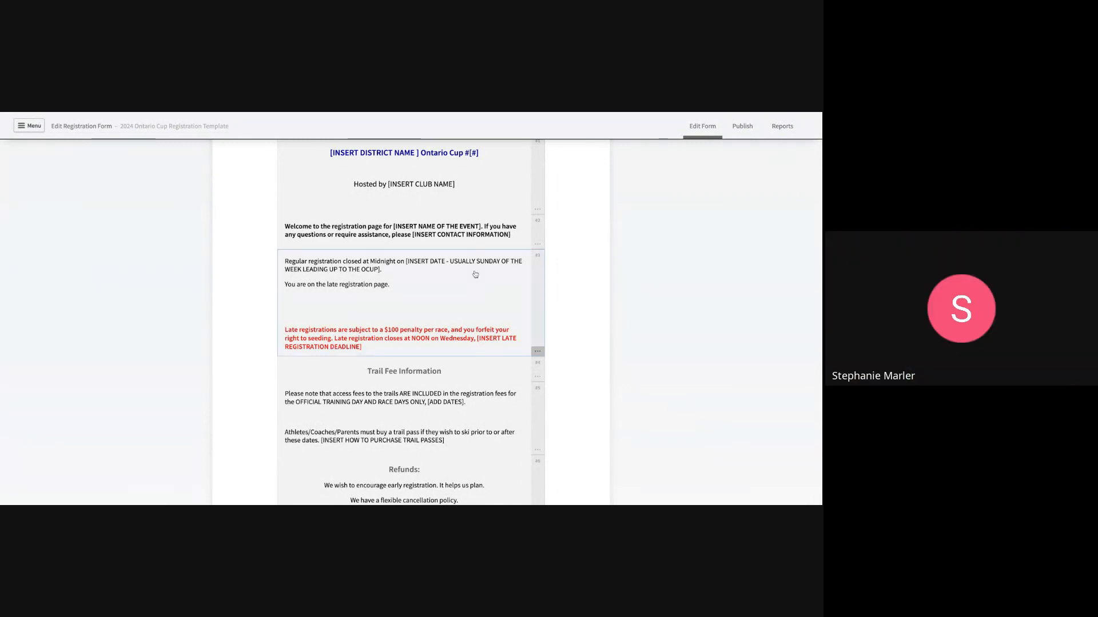
Scroll through the Ontario Cup template's welcome, mandatory fee and refund text blocks
{"action": "scroll", "coordinate": [475, 274], "scroll_direction": "up", "scroll_amount": 1}
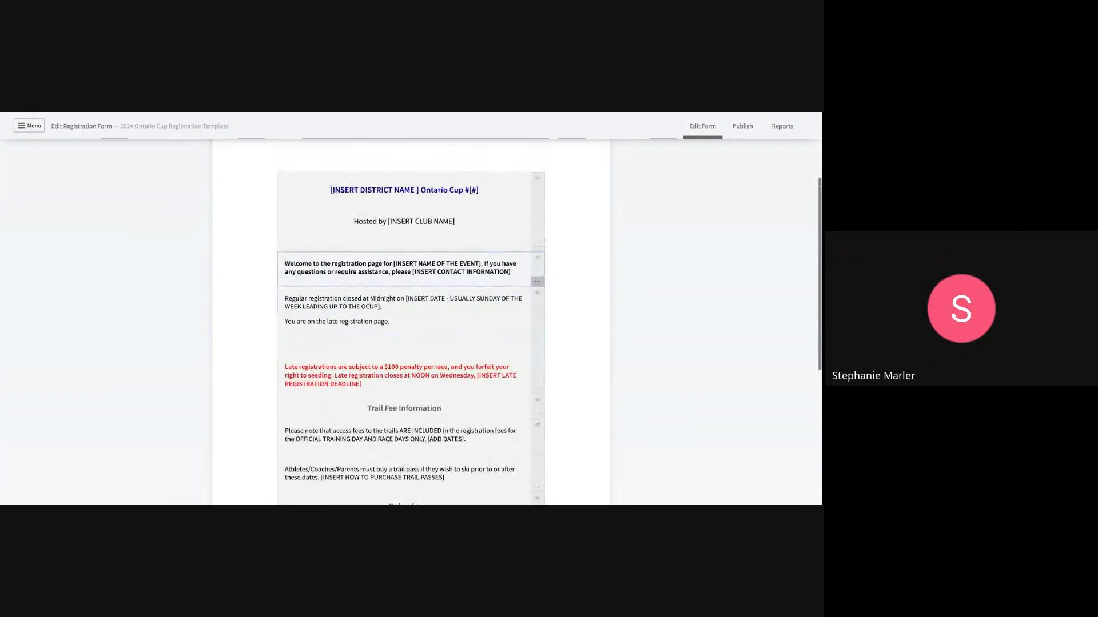
{"action": "scroll", "coordinate": [411, 321], "scroll_direction": "down", "scroll_amount": 1}
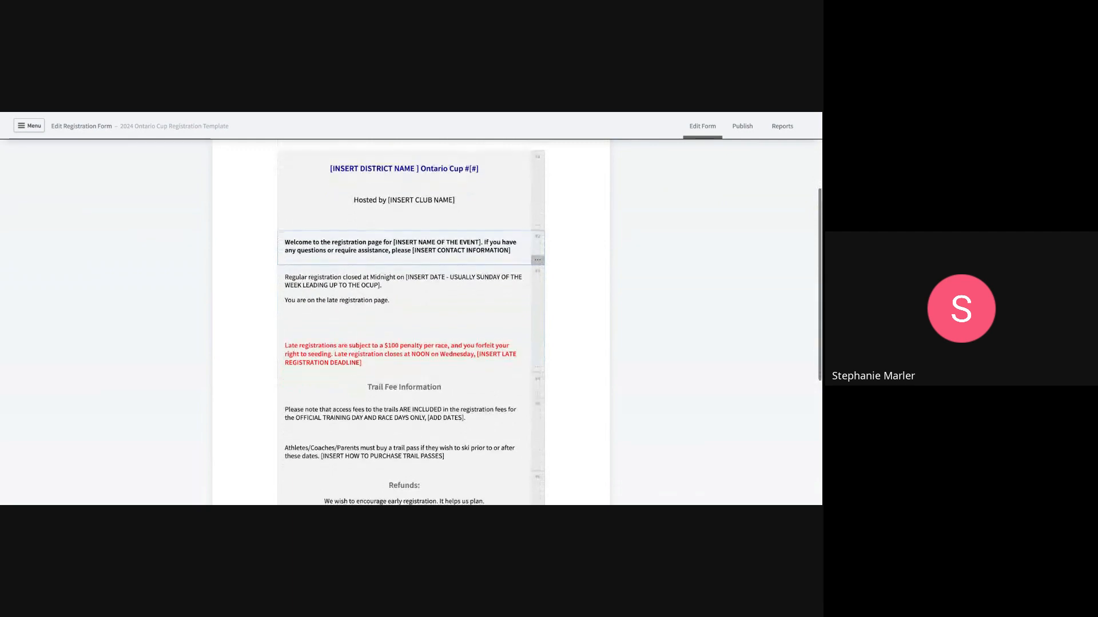
{"action": "scroll", "coordinate": [471, 267], "scroll_direction": "down", "scroll_amount": 1}
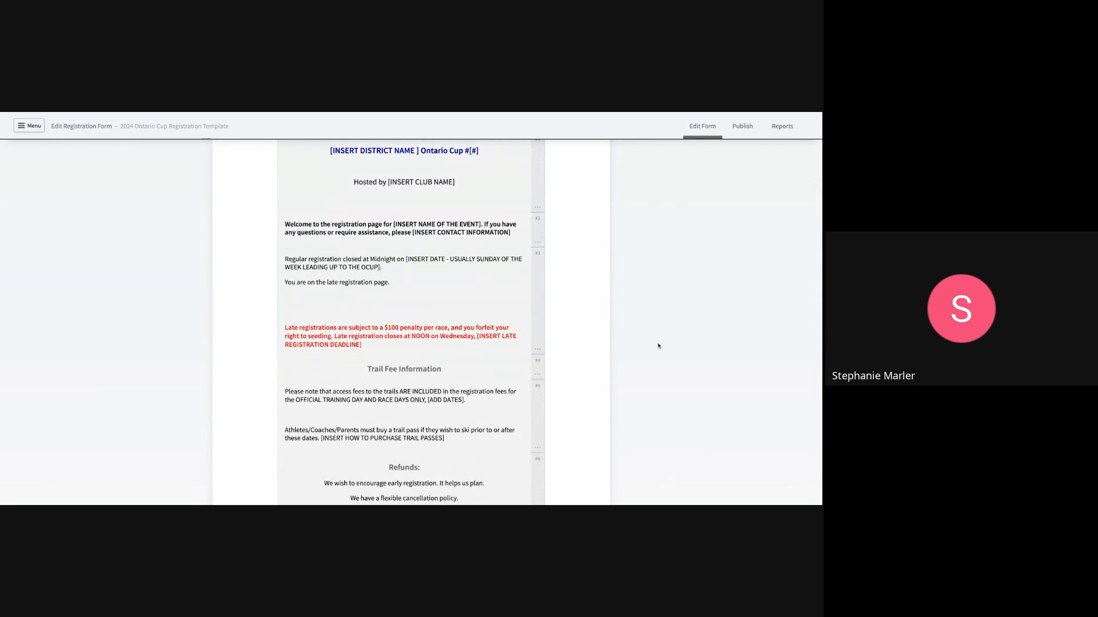
{"action": "scroll", "coordinate": [657, 346], "scroll_direction": "down", "scroll_amount": 2}
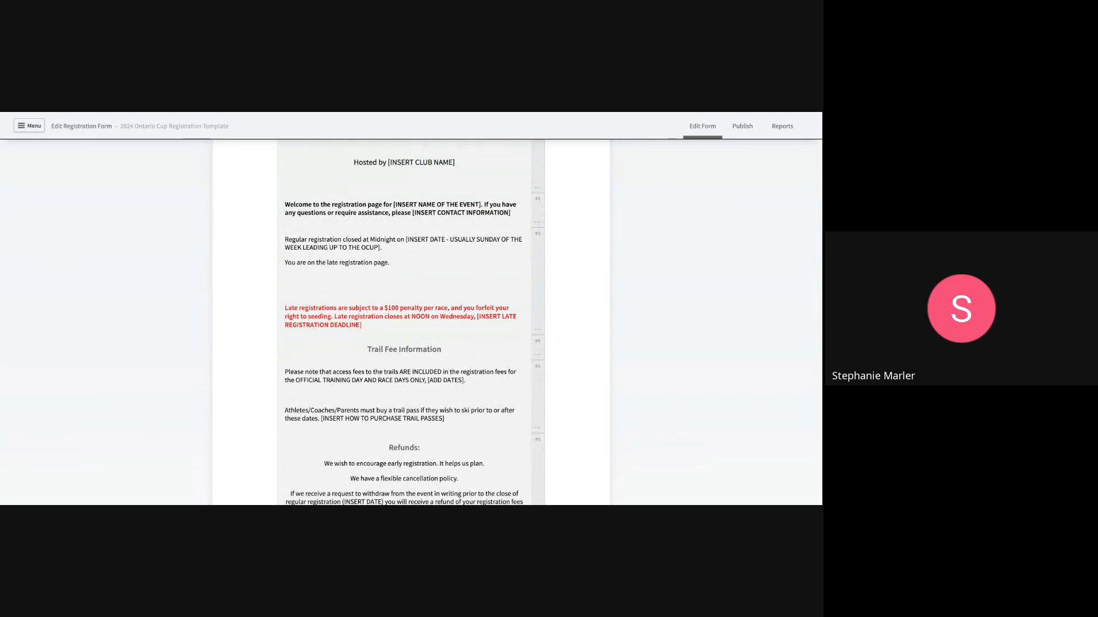
{"action": "scroll", "coordinate": [411, 320], "scroll_direction": "down", "scroll_amount": 2}
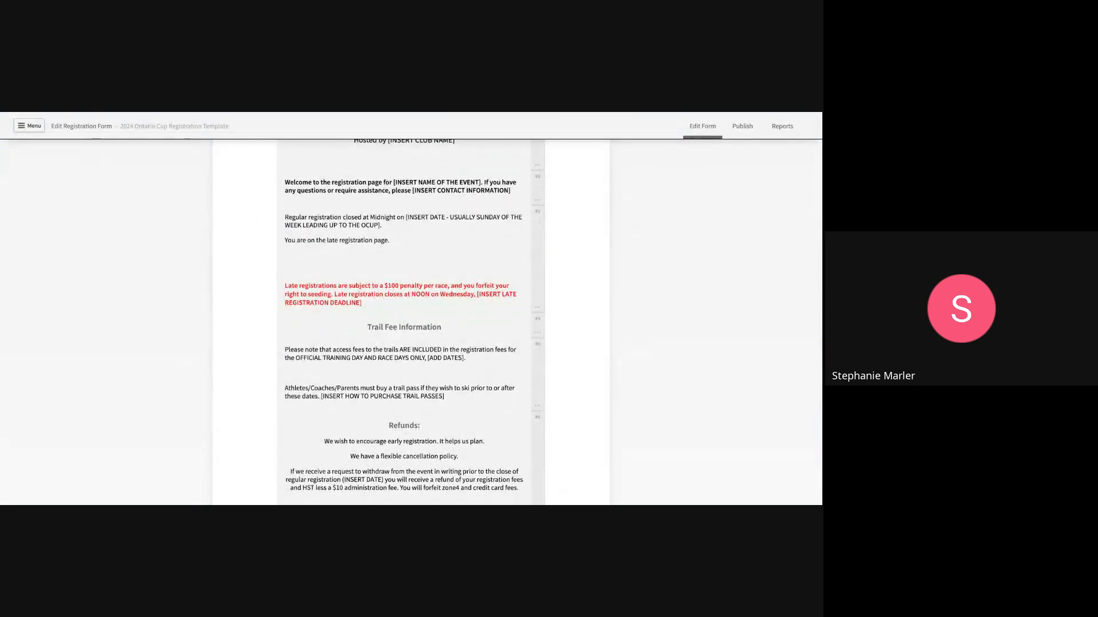
{"action": "scroll", "coordinate": [410, 320], "scroll_direction": "down", "scroll_amount": 1}
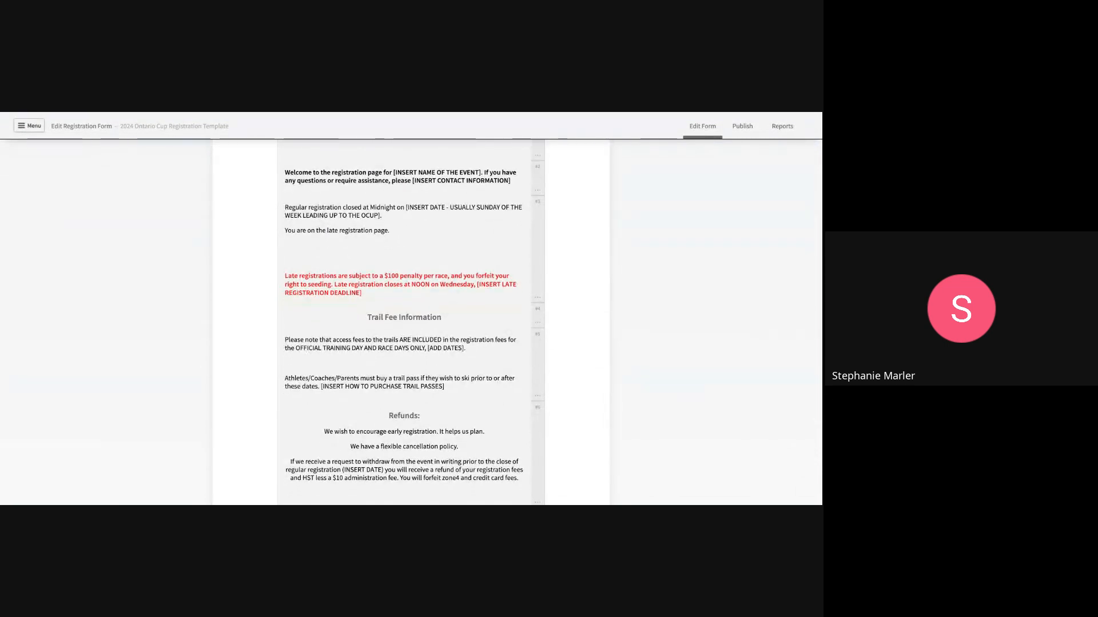
{"action": "scroll", "coordinate": [411, 320], "scroll_direction": "down", "scroll_amount": 2}
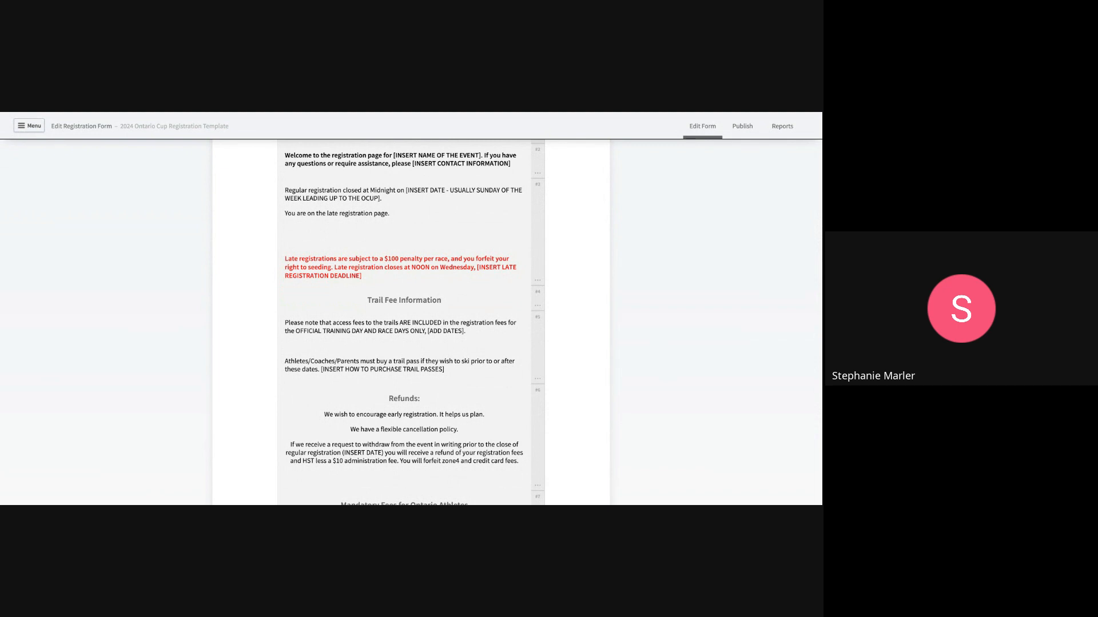
{"action": "scroll", "coordinate": [492, 294], "scroll_direction": "up", "scroll_amount": 1}
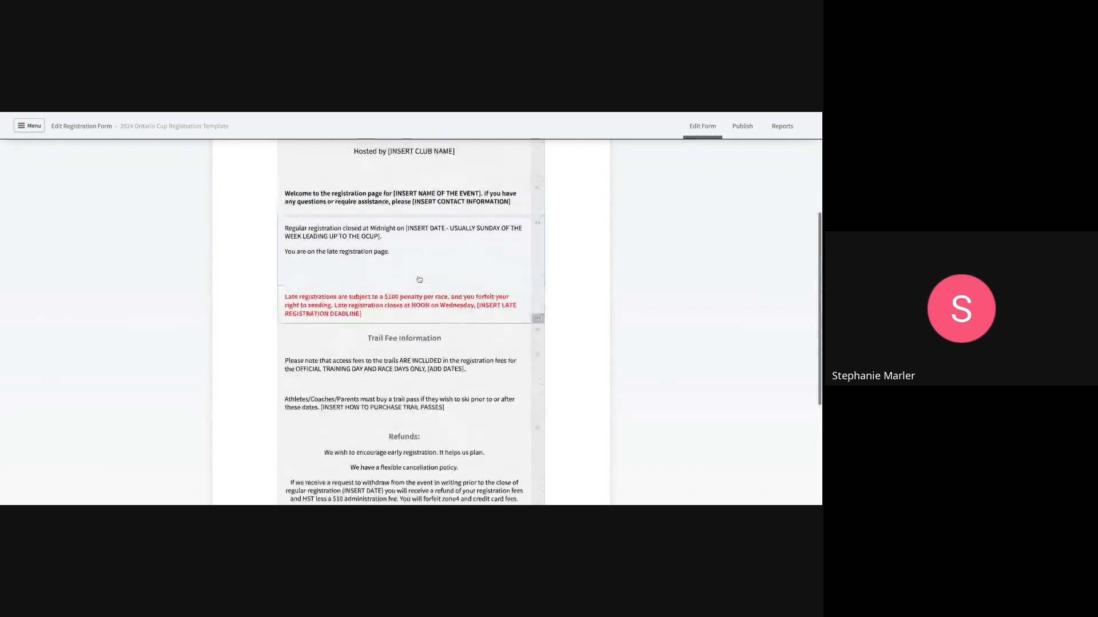
{"action": "scroll", "coordinate": [419, 279], "scroll_direction": "up", "scroll_amount": 1}
{"action": "scroll", "coordinate": [419, 280], "scroll_direction": "up", "scroll_amount": 1}
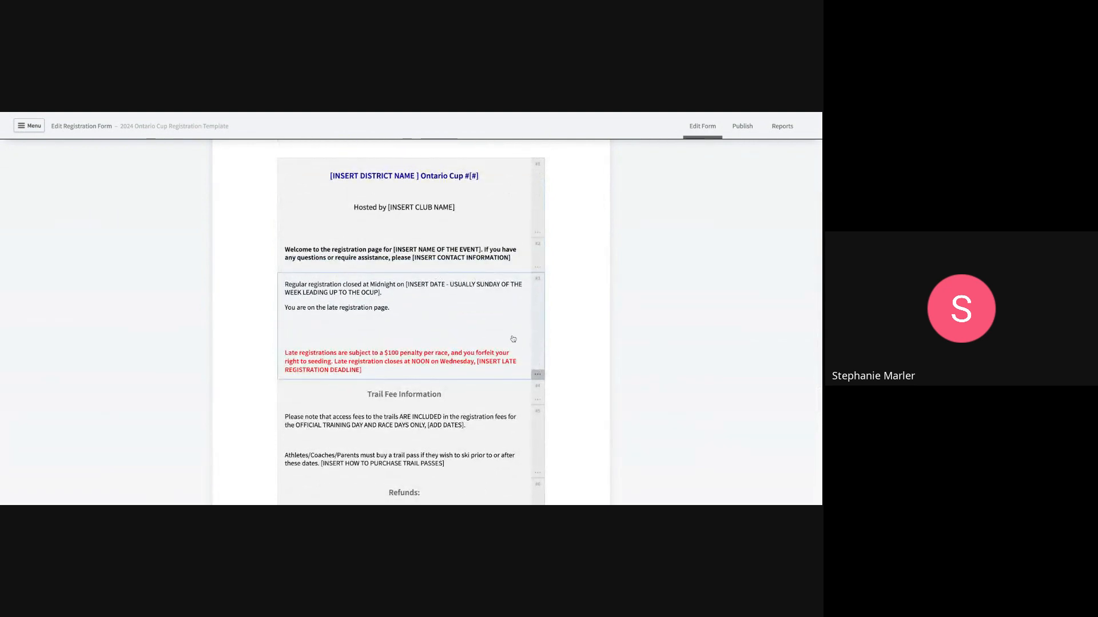
{"action": "scroll", "coordinate": [513, 339], "scroll_direction": "down", "scroll_amount": 1}
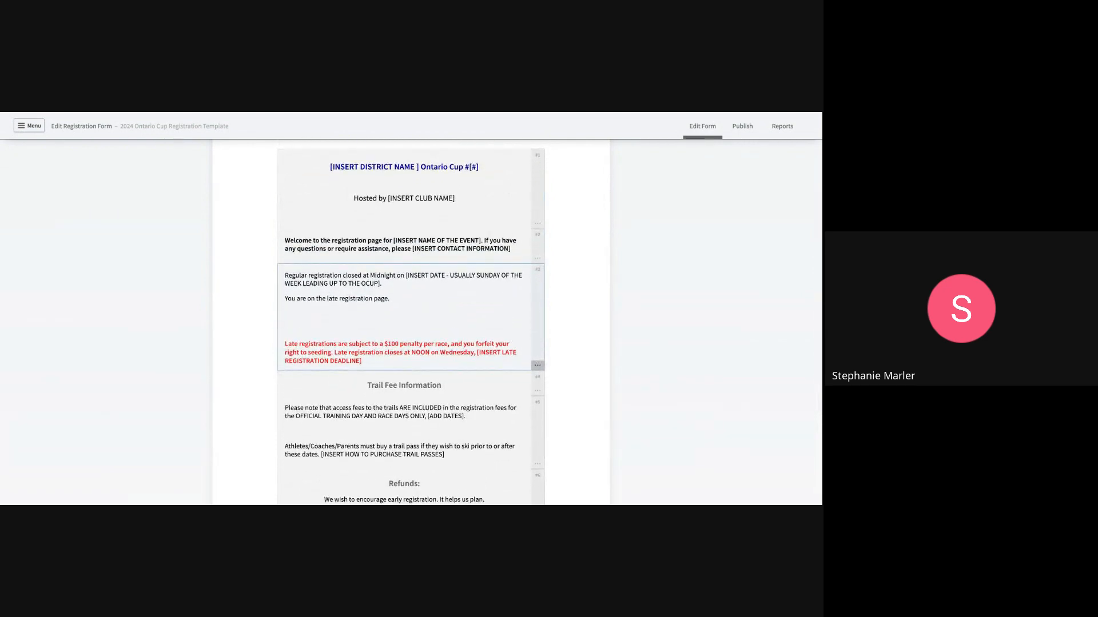
{"action": "scroll", "coordinate": [613, 343], "scroll_direction": "down", "scroll_amount": 1}
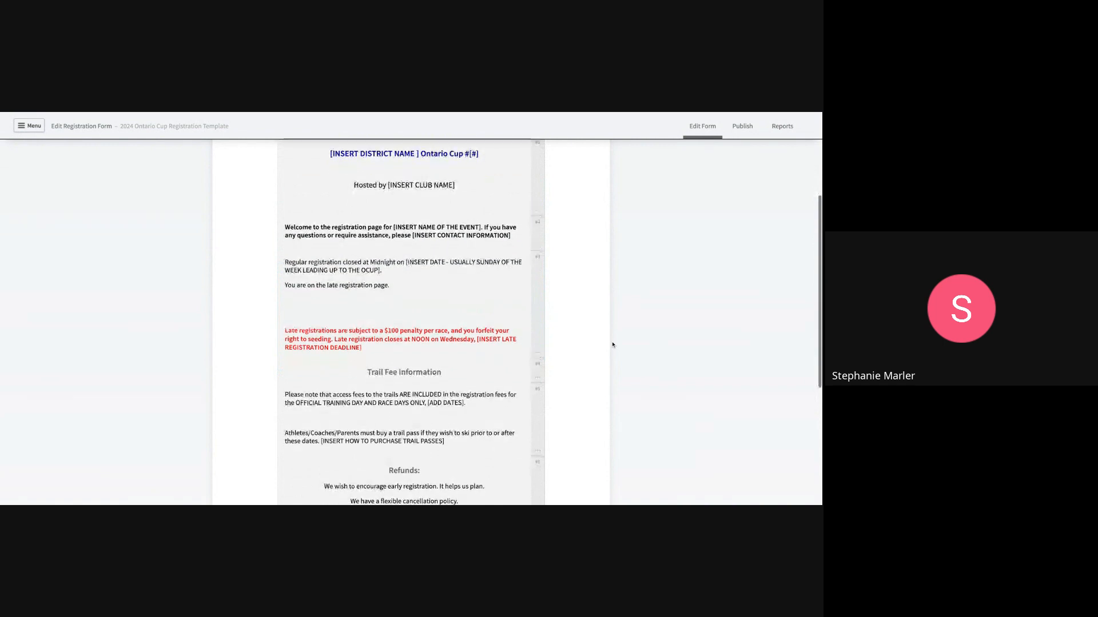
{"action": "scroll", "coordinate": [612, 345], "scroll_direction": "down", "scroll_amount": 3}
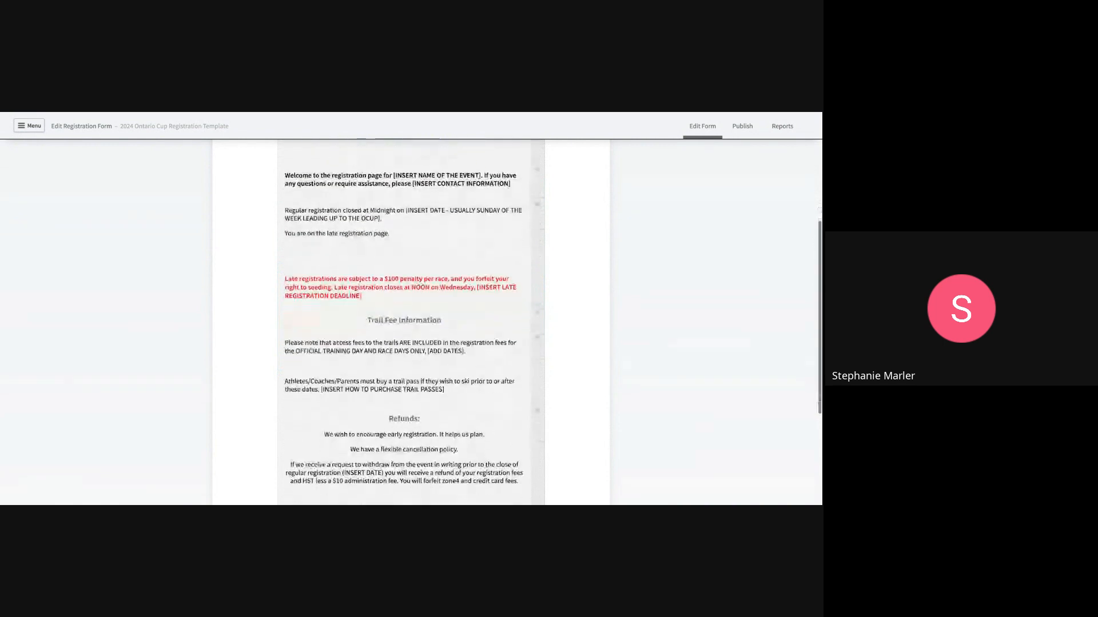
{"action": "scroll", "coordinate": [613, 343], "scroll_direction": "down", "scroll_amount": 4}
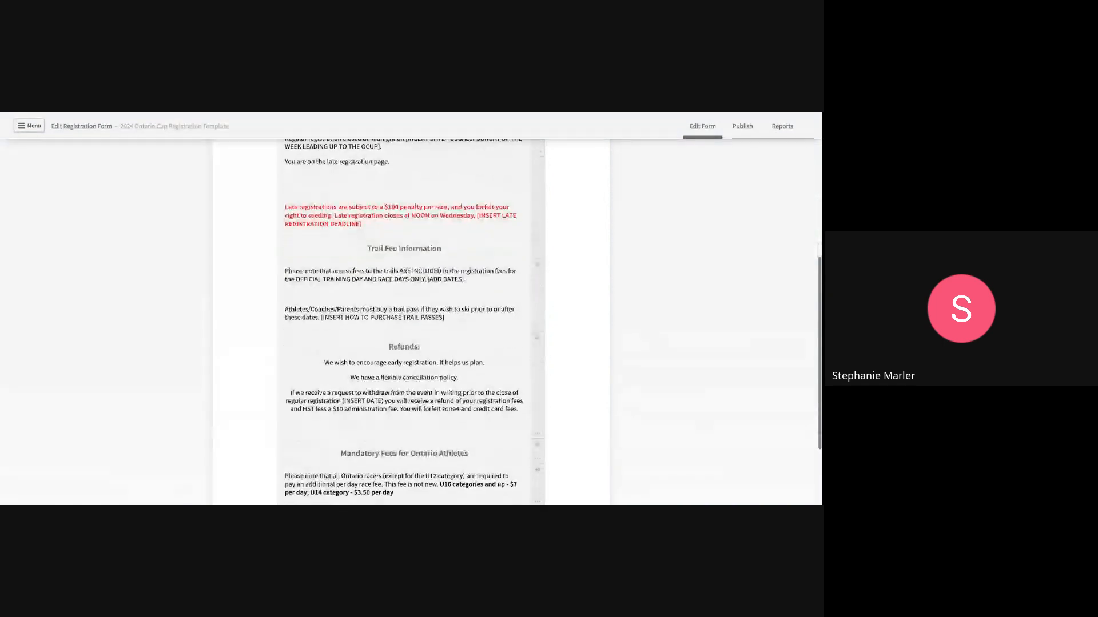
{"action": "scroll", "coordinate": [613, 343], "scroll_direction": "down", "scroll_amount": 2}
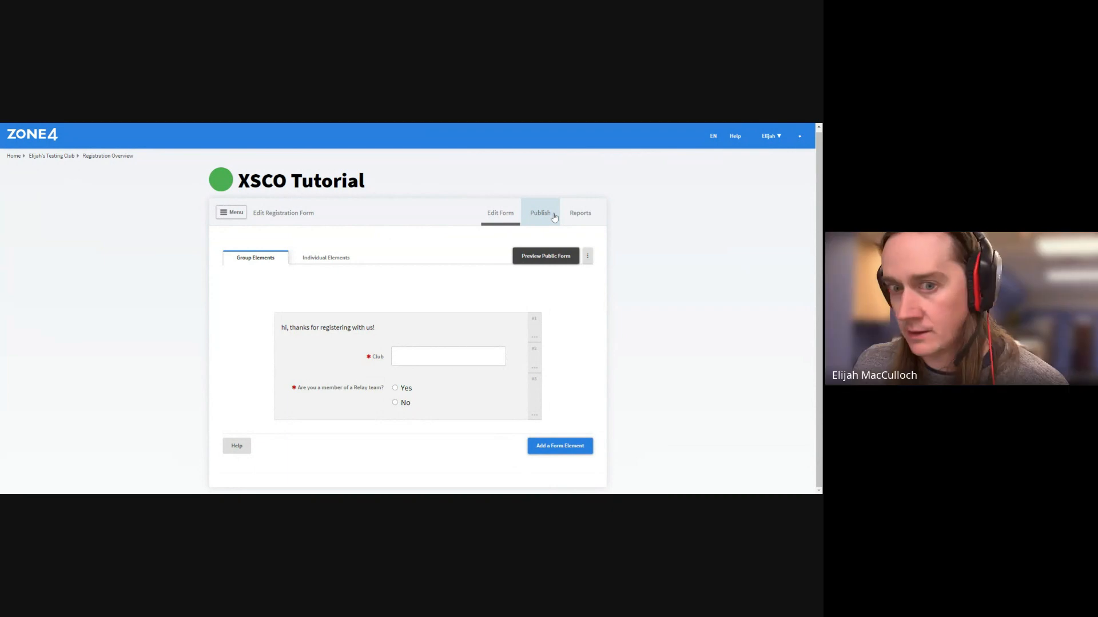
Go from the Publish tab back to the XSCO Tutorial Edit Form page
{"action": "left_click", "coordinate": [540, 213]}
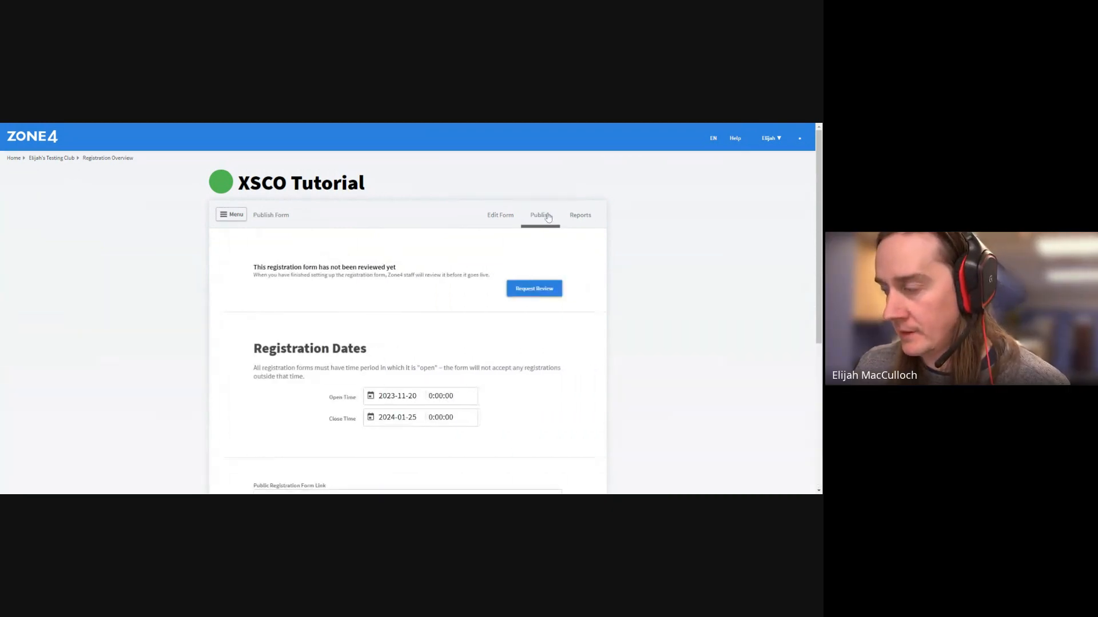
{"action": "left_click", "coordinate": [508, 217]}
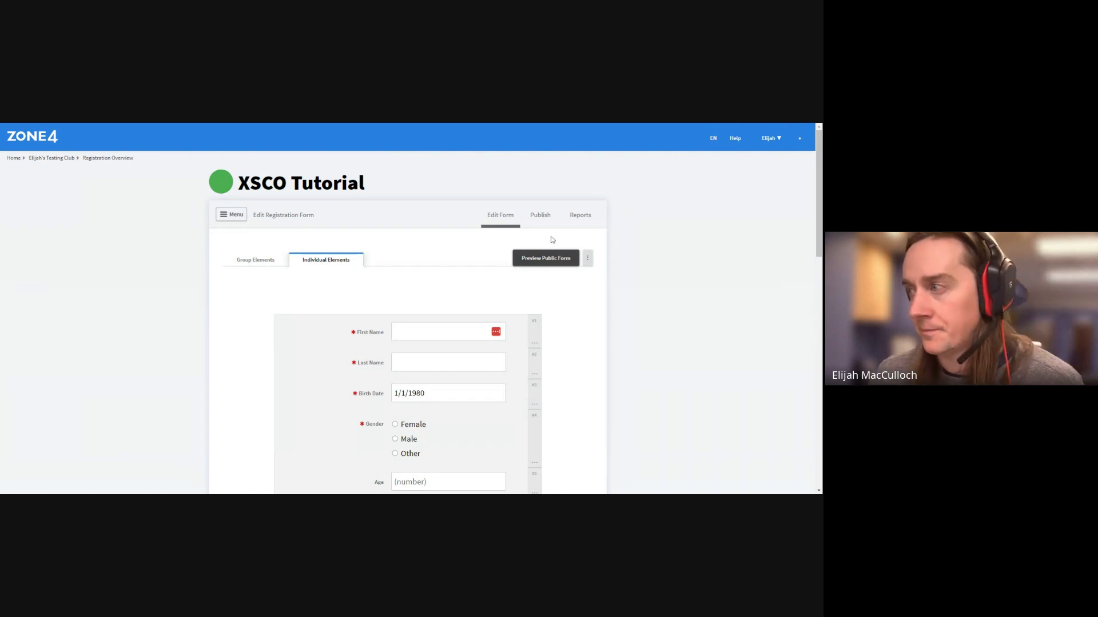
Show the XSCO Tutorial Publish page down to its Public Registration Form Link section
{"action": "left_click", "coordinate": [540, 216]}
{"action": "scroll", "coordinate": [504, 417], "scroll_direction": "down", "scroll_amount": 5}
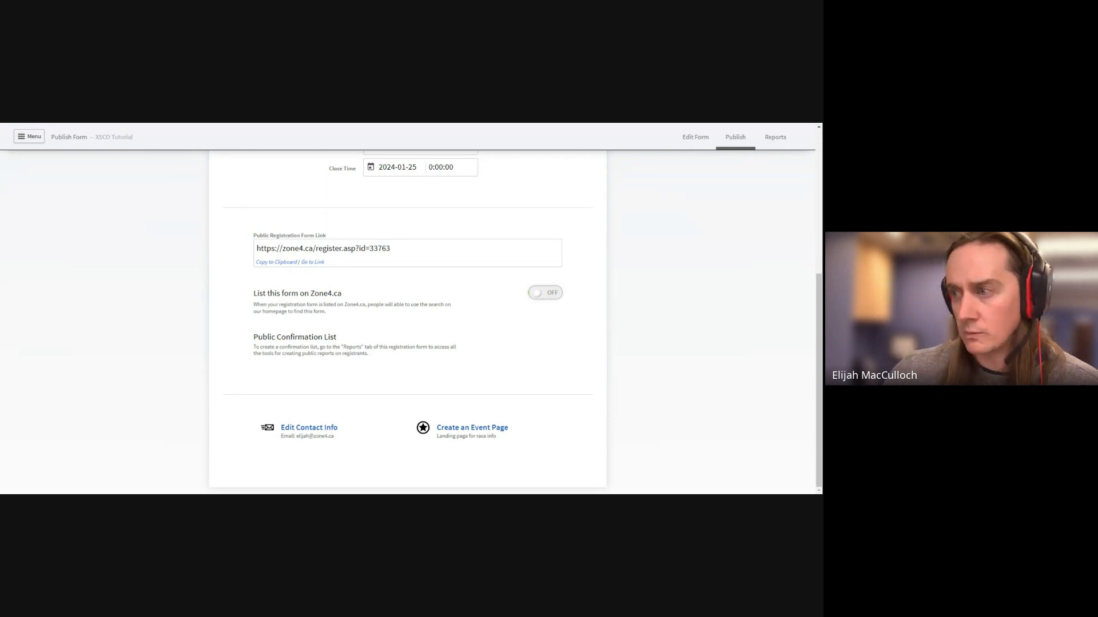
Switch the XSCO Tutorial form panel to its Reports page
{"action": "scroll", "coordinate": [499, 374], "scroll_direction": "up", "scroll_amount": 5}
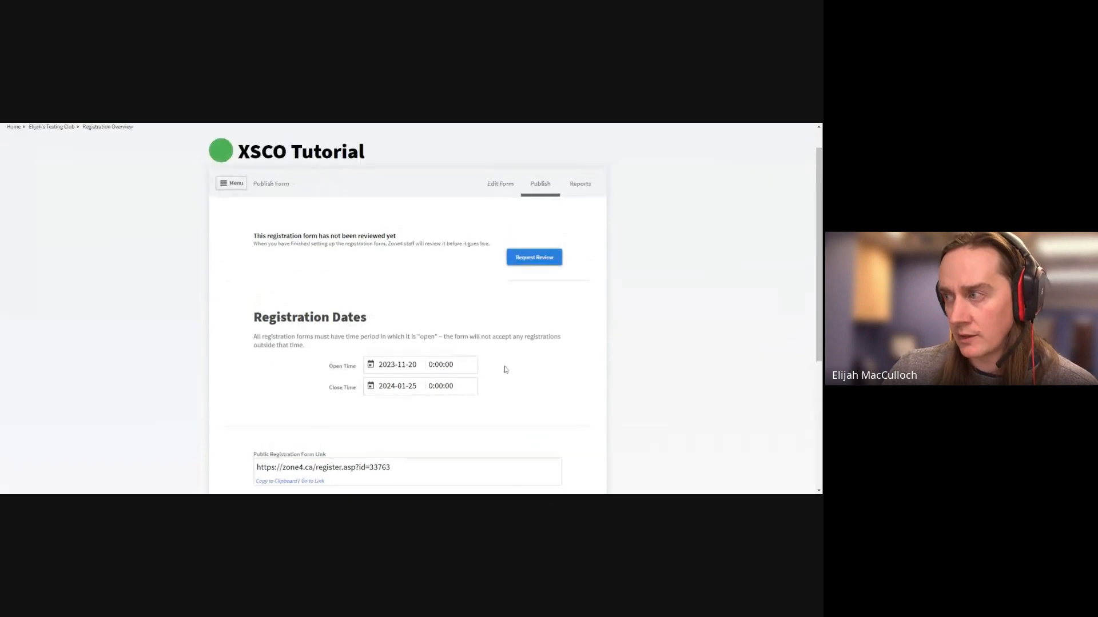
{"action": "scroll", "coordinate": [505, 369], "scroll_direction": "up", "scroll_amount": 1}
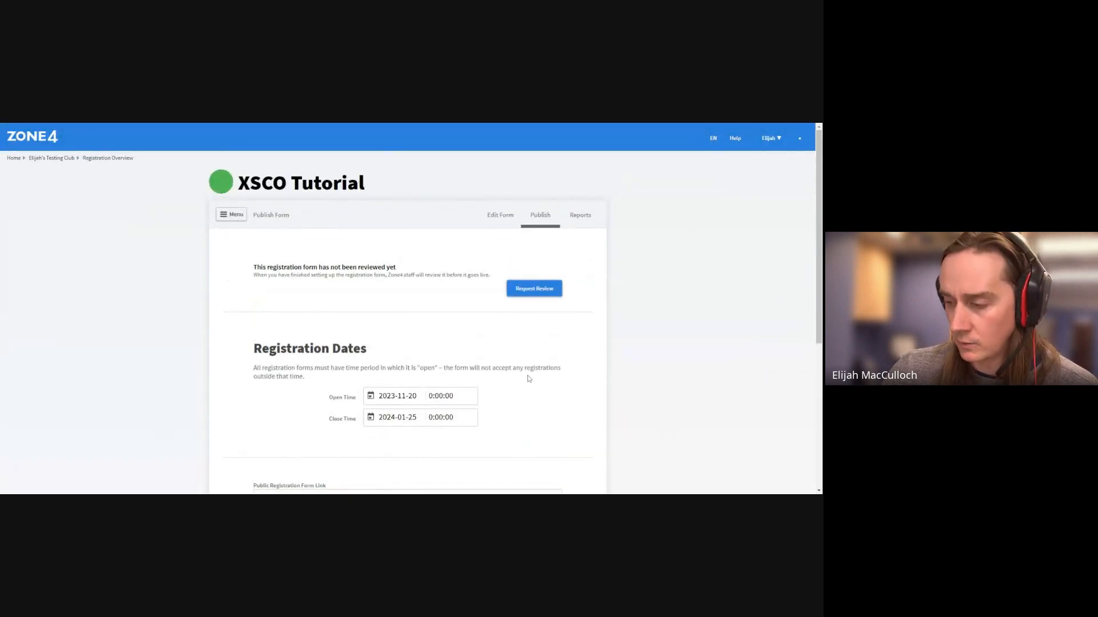
{"action": "left_click", "coordinate": [582, 222]}
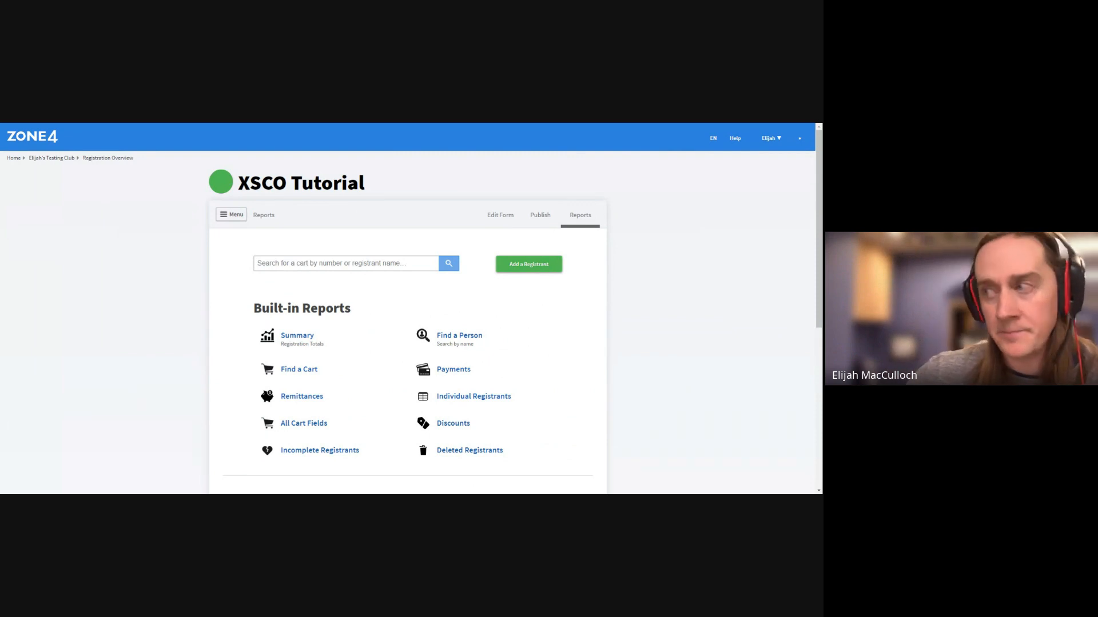
Add a registrant cart, save it with every field blank, then close it
{"action": "left_click", "coordinate": [536, 265]}
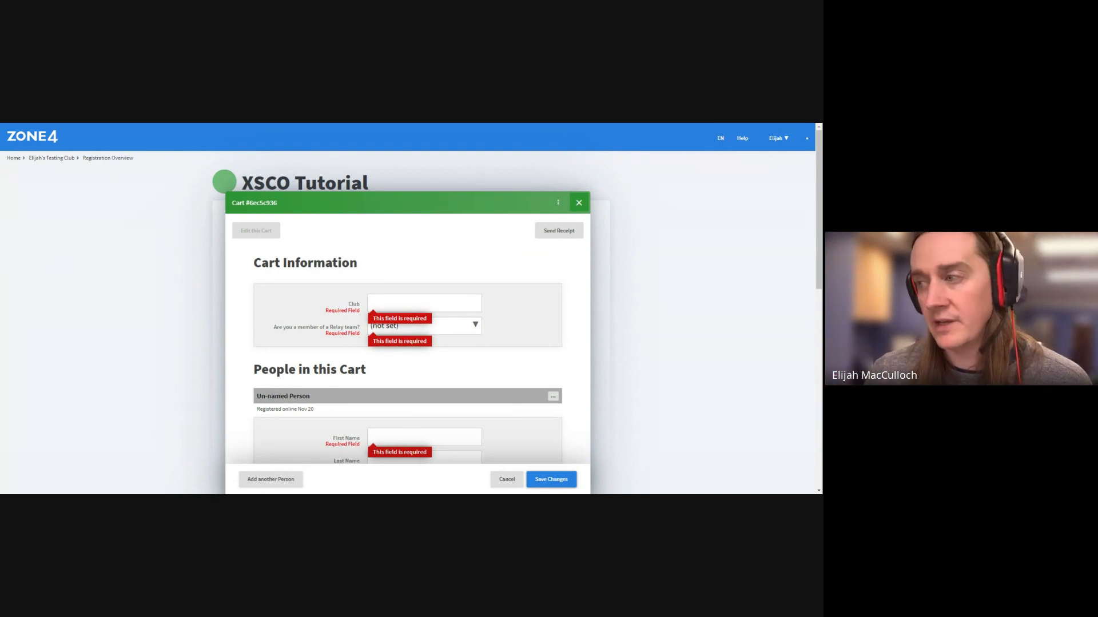
{"action": "scroll", "coordinate": [524, 272], "scroll_direction": "down", "scroll_amount": 2}
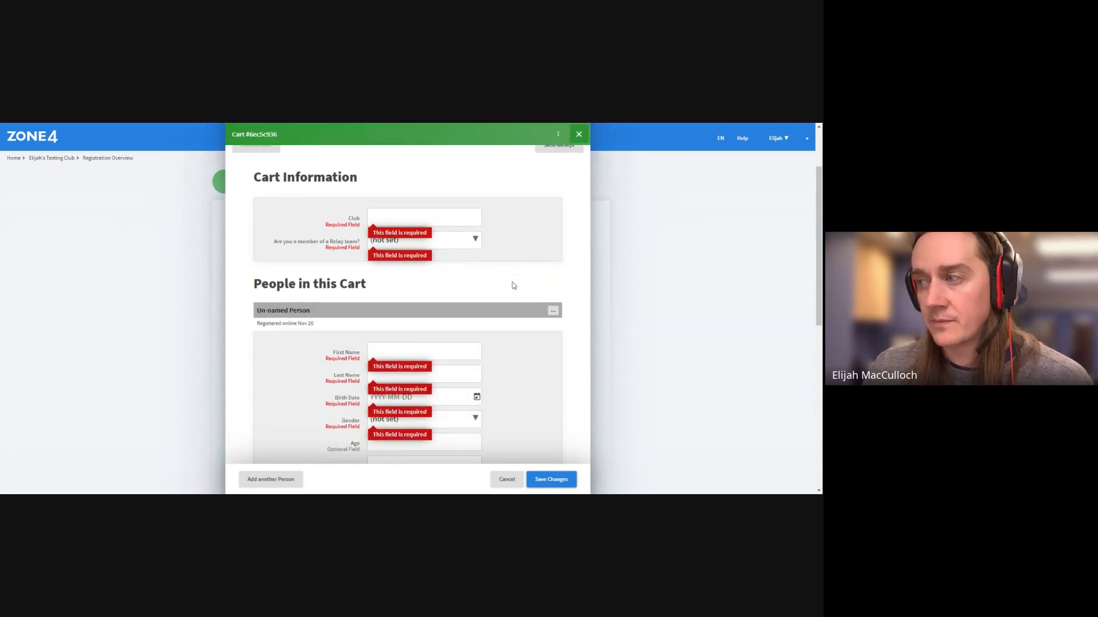
{"action": "scroll", "coordinate": [514, 285], "scroll_direction": "down", "scroll_amount": 2}
{"action": "scroll", "coordinate": [485, 243], "scroll_direction": "down", "scroll_amount": 2}
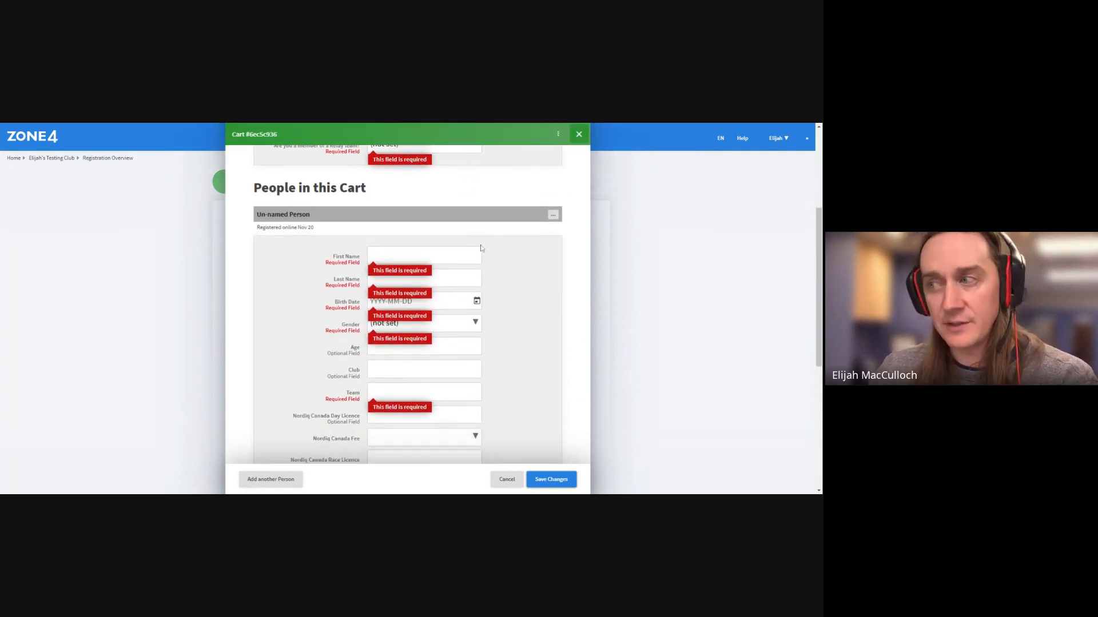
{"action": "scroll", "coordinate": [481, 248], "scroll_direction": "down", "scroll_amount": 3}
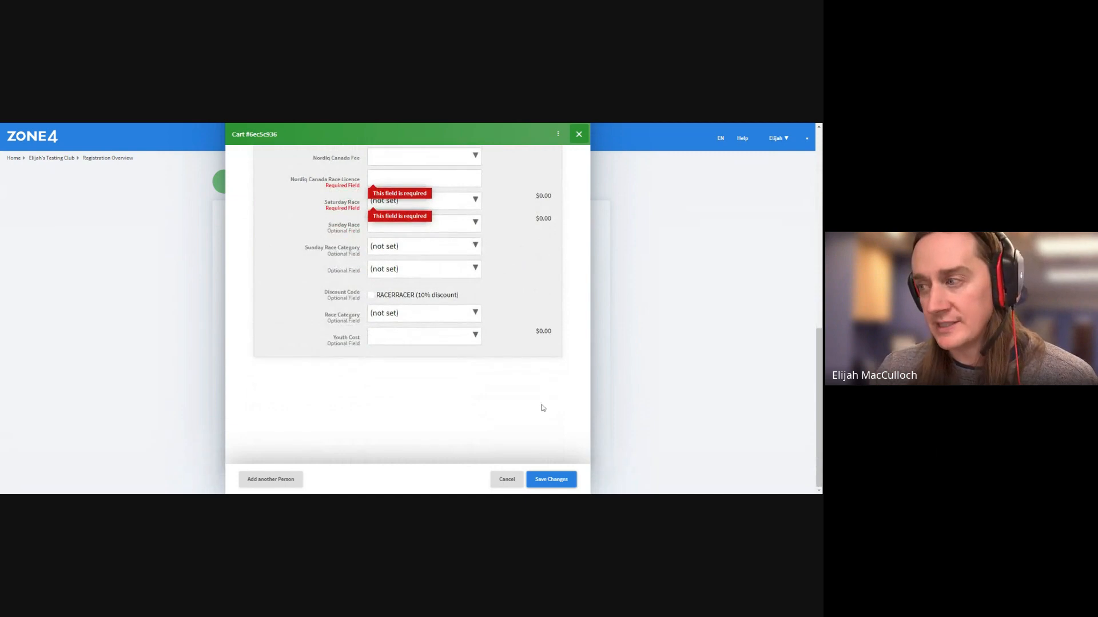
{"action": "left_click", "coordinate": [565, 486]}
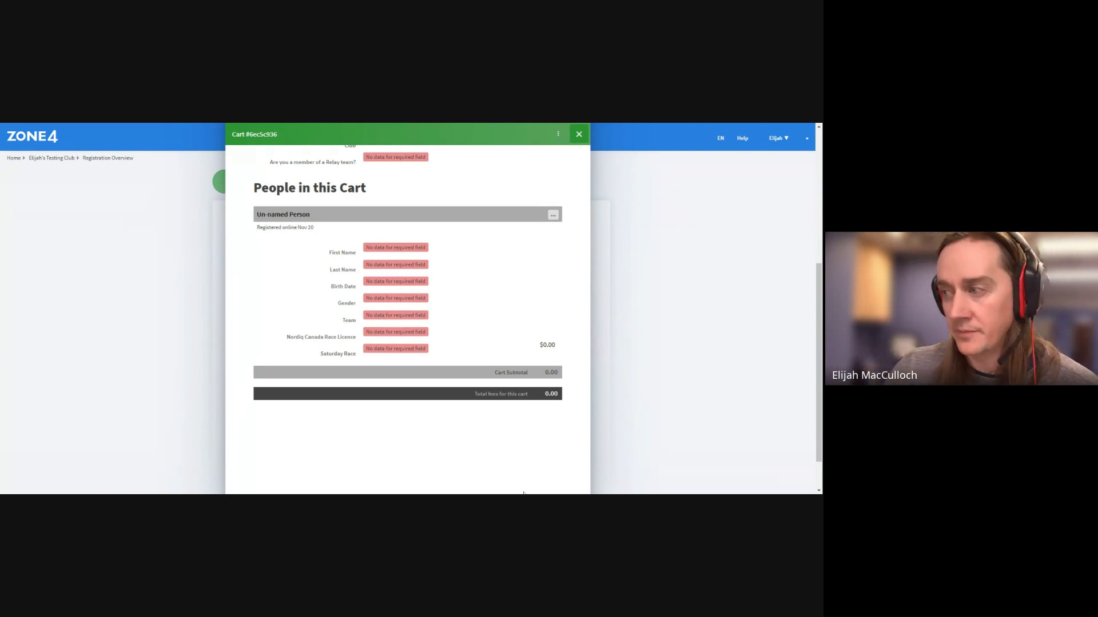
{"action": "scroll", "coordinate": [515, 403], "scroll_direction": "up", "scroll_amount": 3}
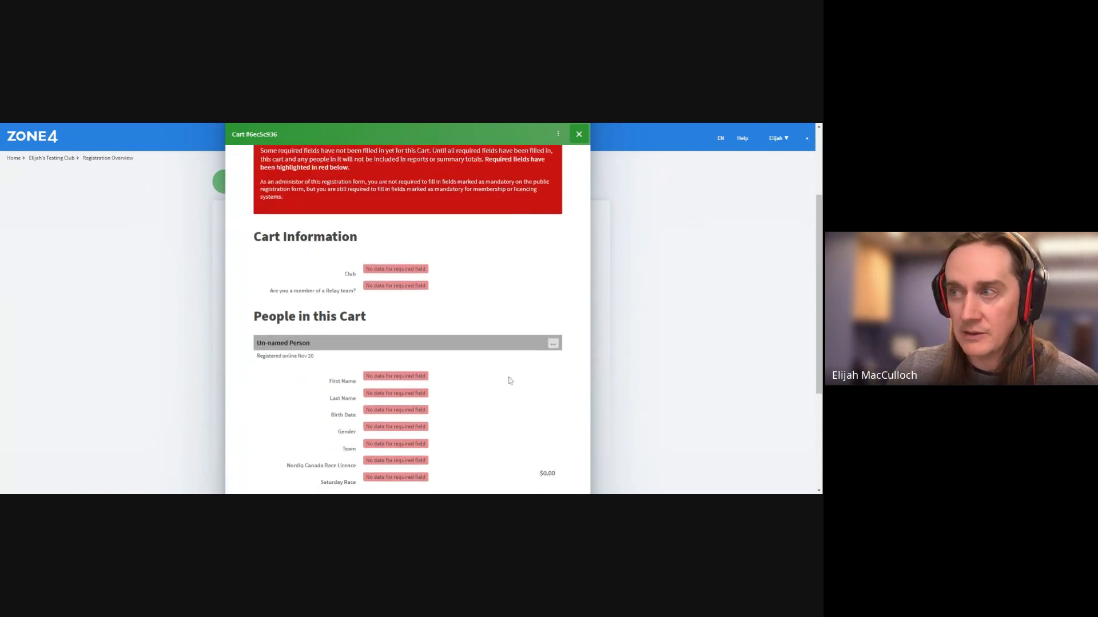
{"action": "scroll", "coordinate": [510, 381], "scroll_direction": "up", "scroll_amount": 2}
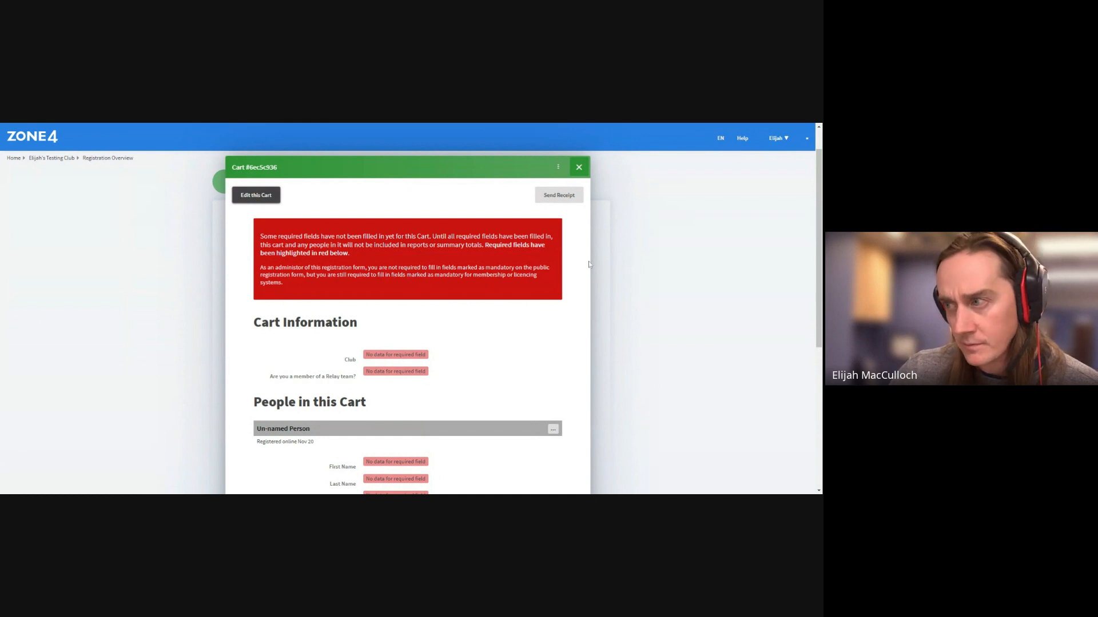
{"action": "left_click", "coordinate": [579, 165]}
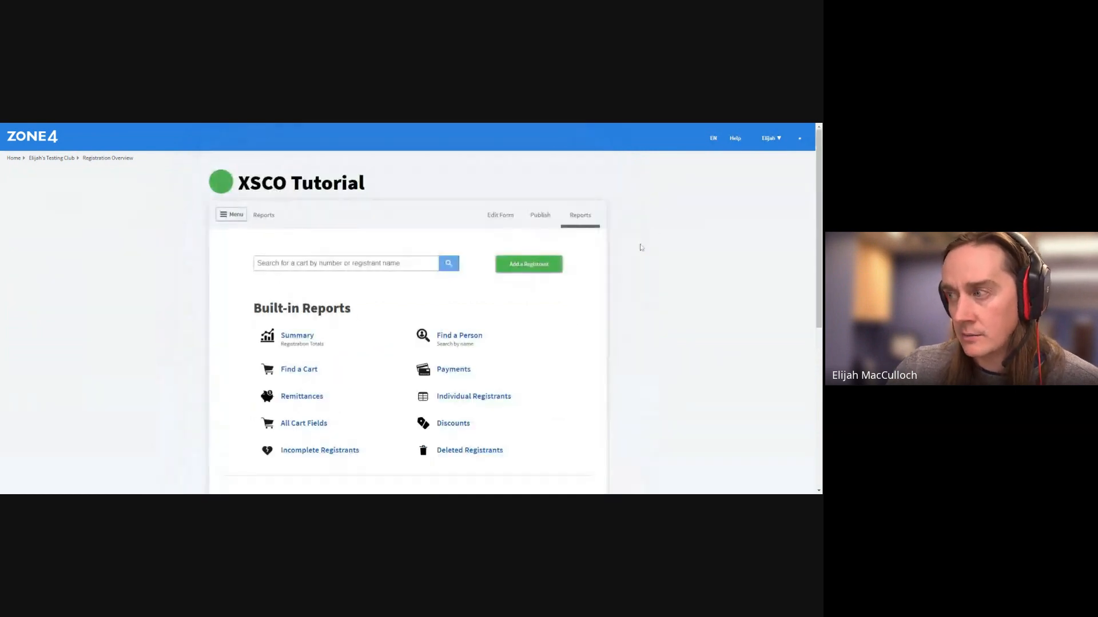
{"action": "scroll", "coordinate": [625, 272], "scroll_direction": "down", "scroll_amount": 1}
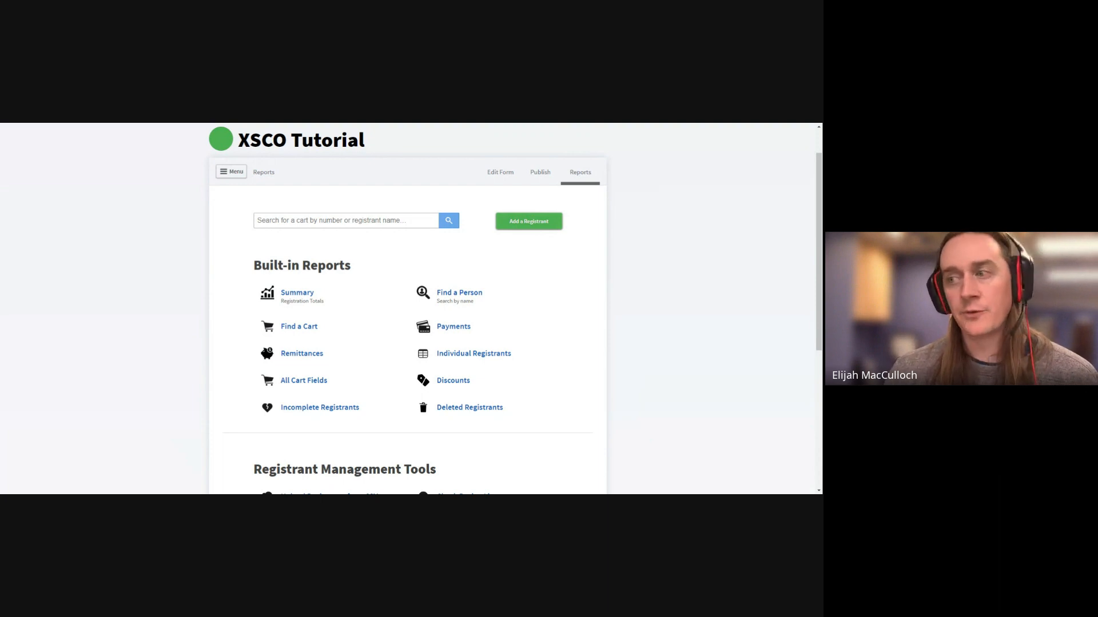
{"action": "left_click", "coordinate": [290, 328]}
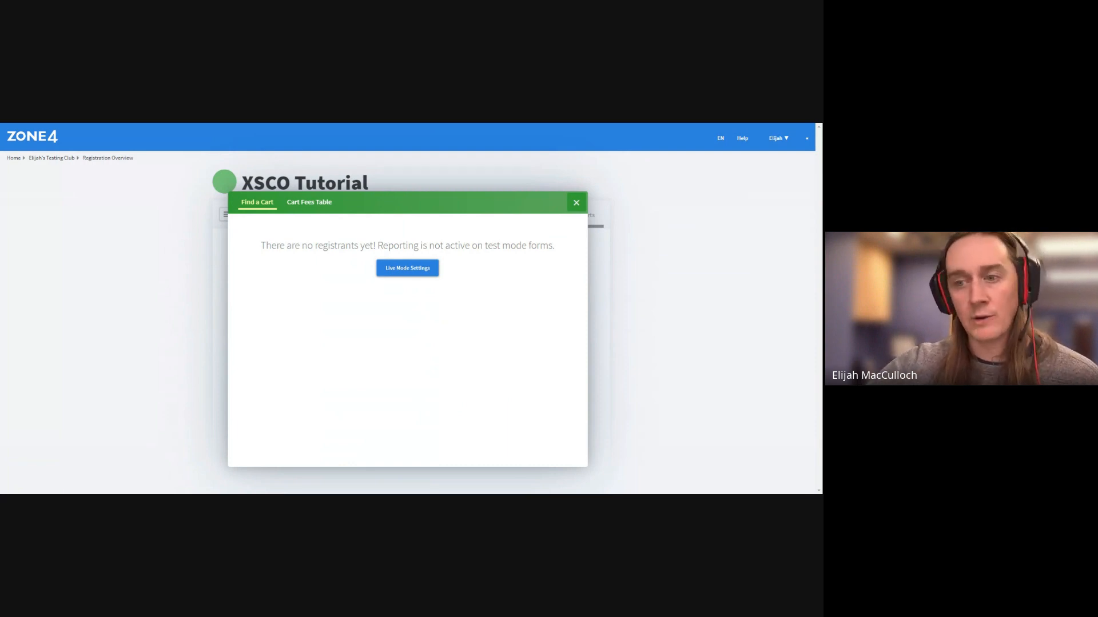
{"action": "left_click", "coordinate": [576, 202]}
{"action": "left_click", "coordinate": [474, 338]}
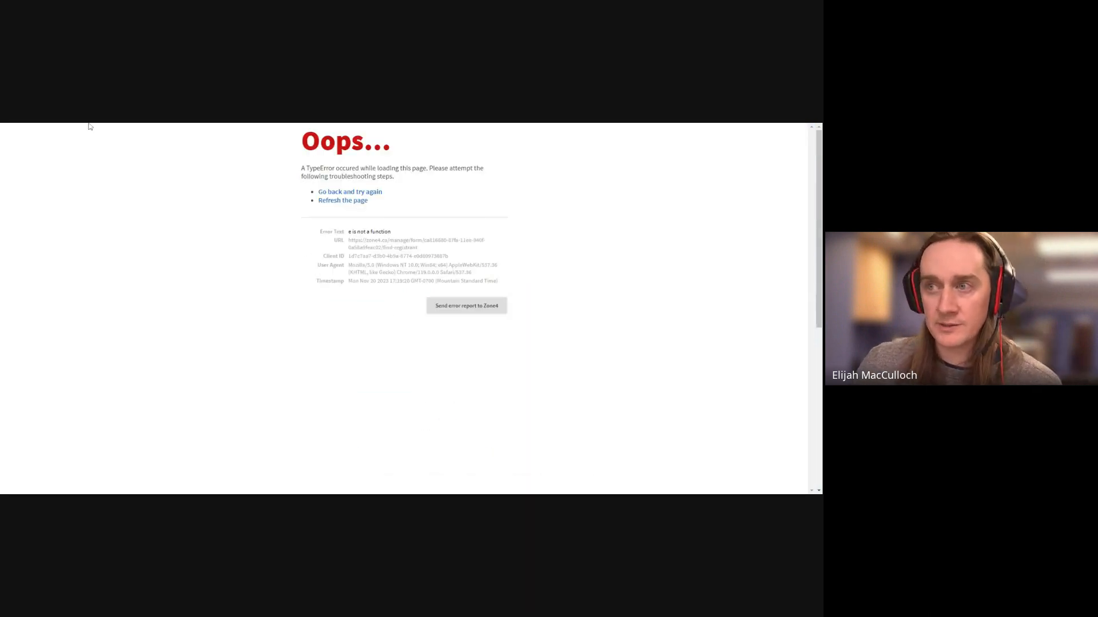
{"action": "key", "text": "alt+Left"}
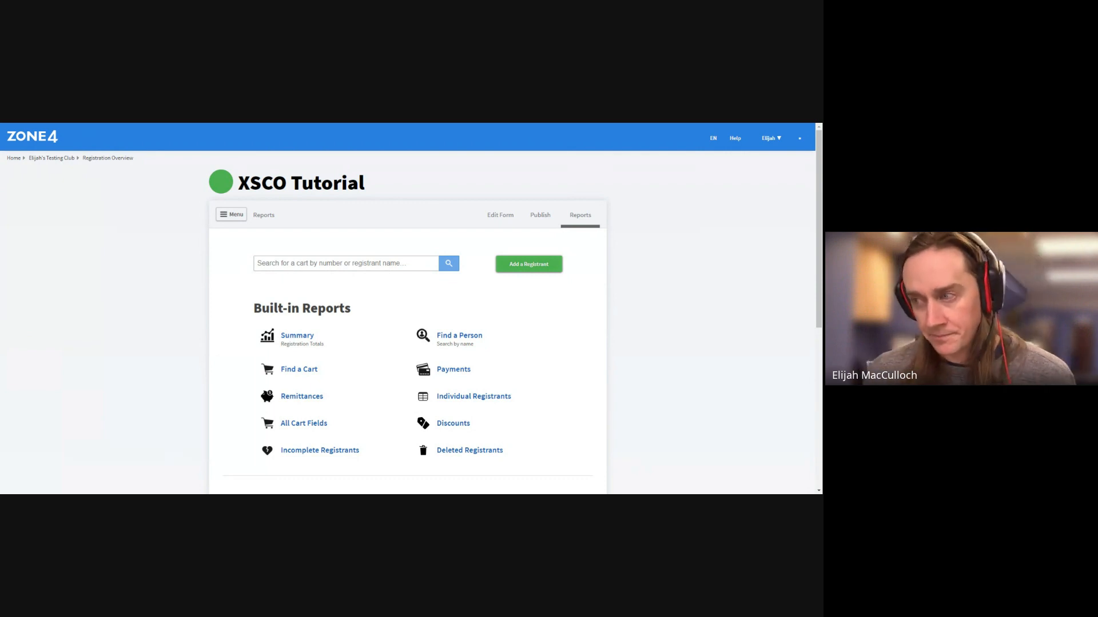
{"action": "left_click", "coordinate": [323, 338]}
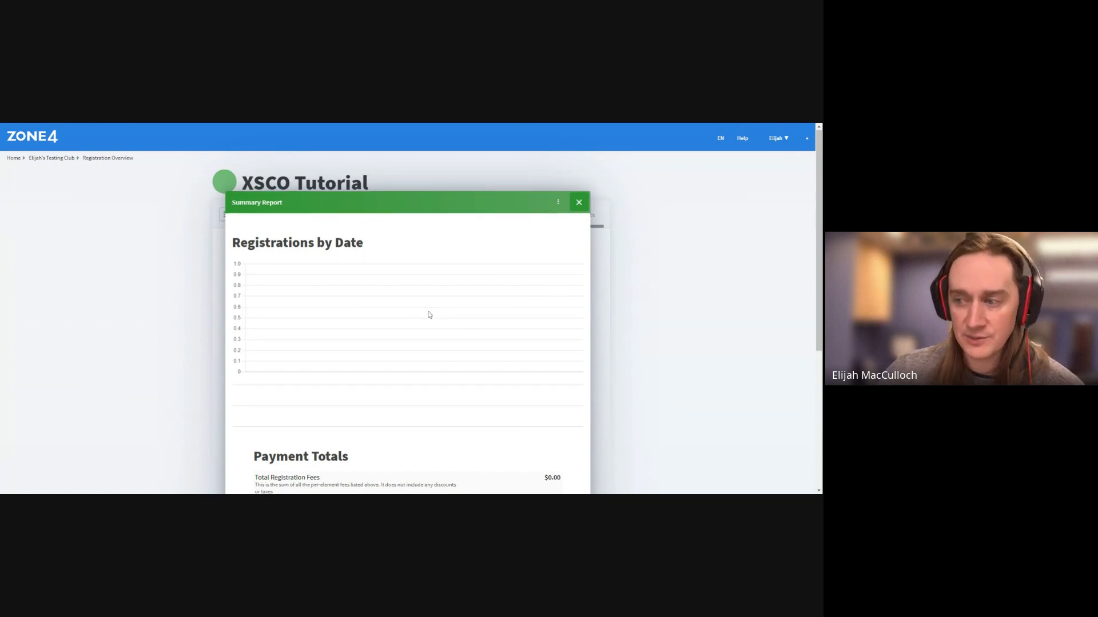
{"action": "scroll", "coordinate": [427, 314], "scroll_direction": "down", "scroll_amount": 4}
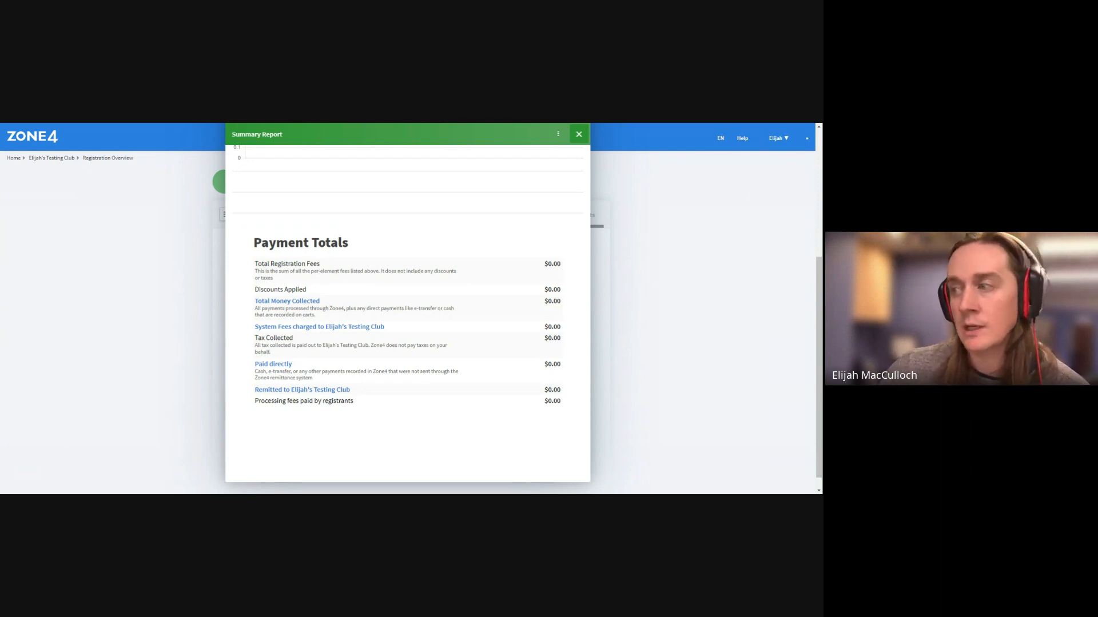
{"action": "scroll", "coordinate": [456, 331], "scroll_direction": "up", "scroll_amount": 5}
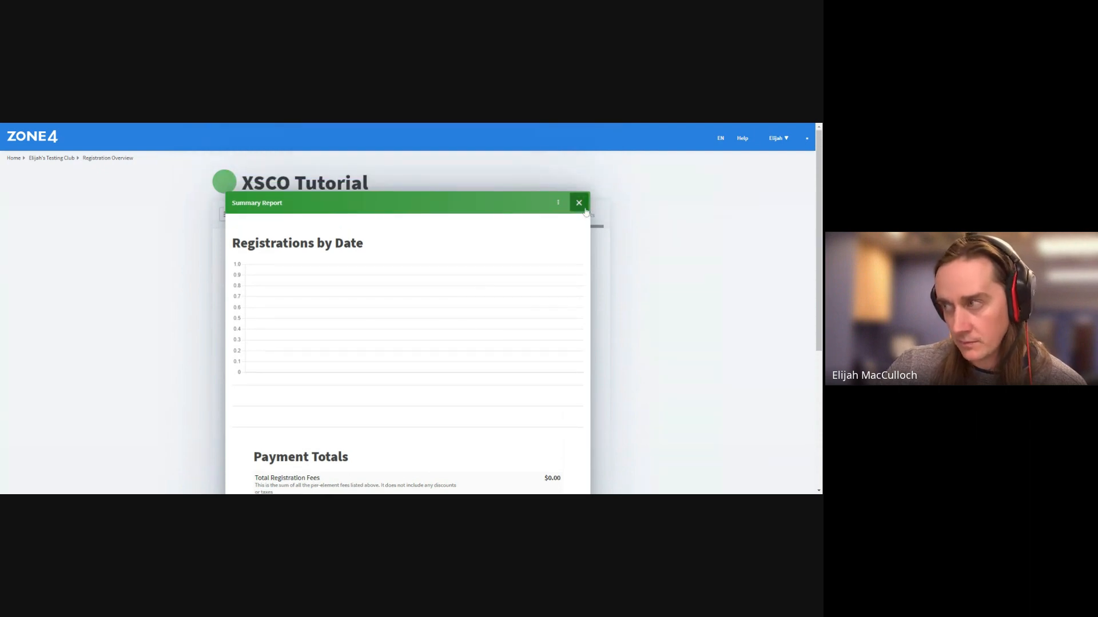
{"action": "left_click", "coordinate": [587, 213]}
{"action": "scroll", "coordinate": [644, 322], "scroll_direction": "down", "scroll_amount": 4}
{"action": "scroll", "coordinate": [642, 320], "scroll_direction": "up", "scroll_amount": 1}
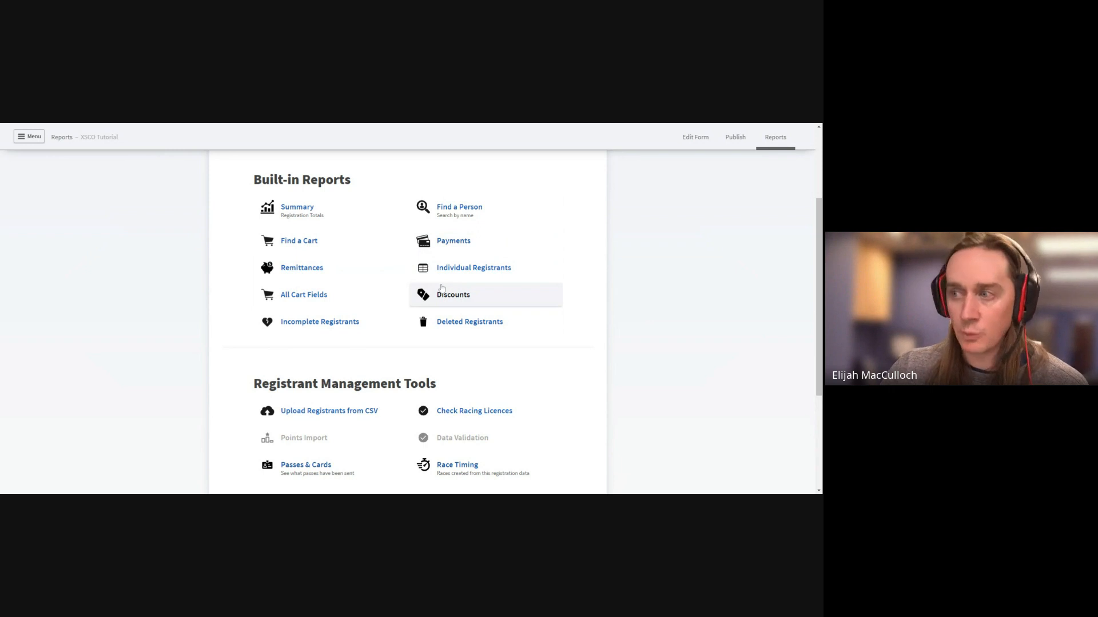
{"action": "left_click", "coordinate": [490, 270]}
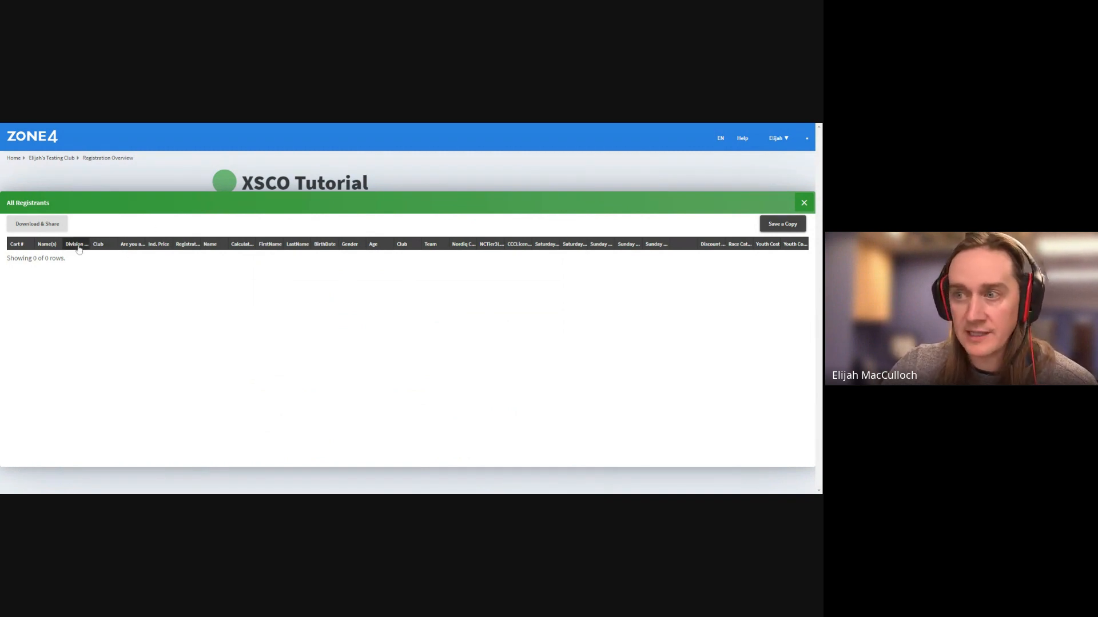
{"action": "left_click", "coordinate": [98, 244]}
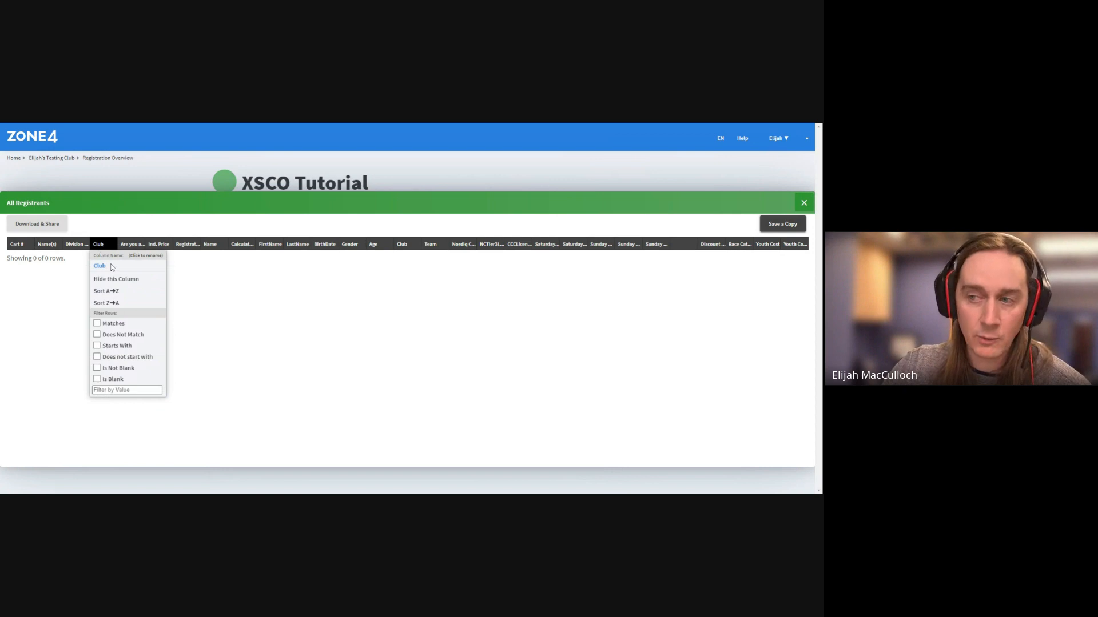
{"action": "left_click", "coordinate": [125, 228]}
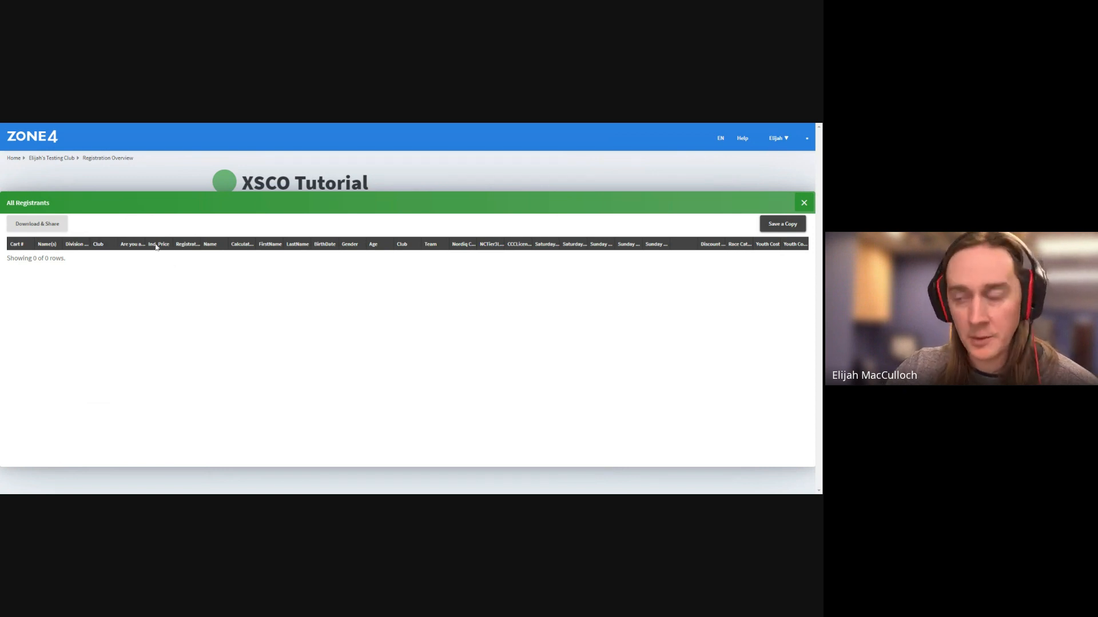
{"action": "left_click", "coordinate": [44, 229]}
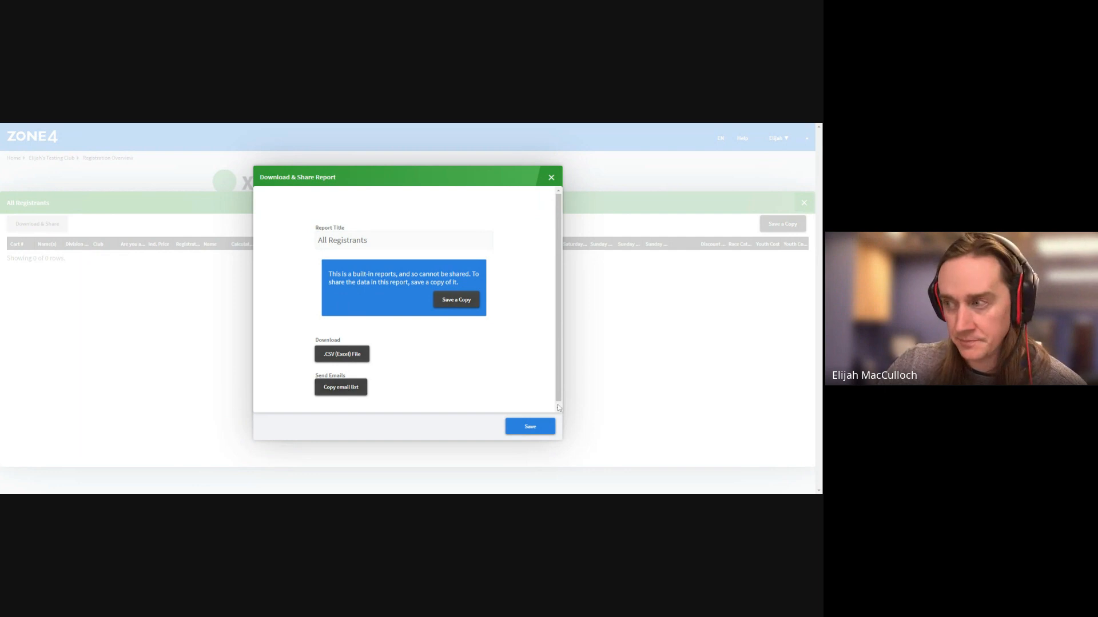
{"action": "left_click", "coordinate": [553, 178]}
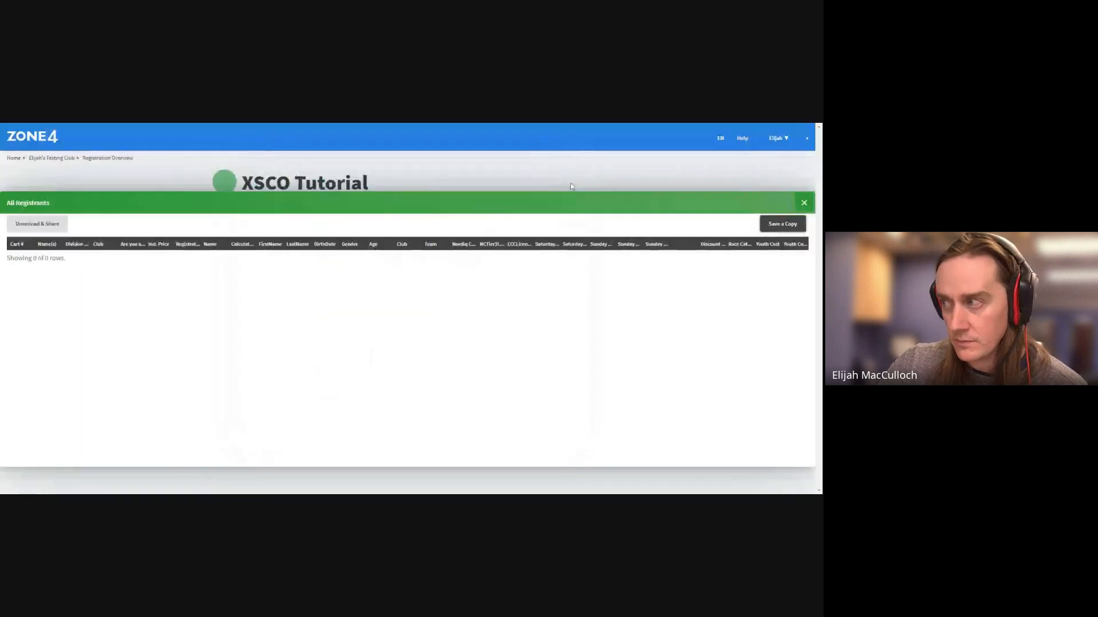
{"action": "left_click", "coordinate": [804, 203]}
{"action": "scroll", "coordinate": [586, 402], "scroll_direction": "down", "scroll_amount": 1}
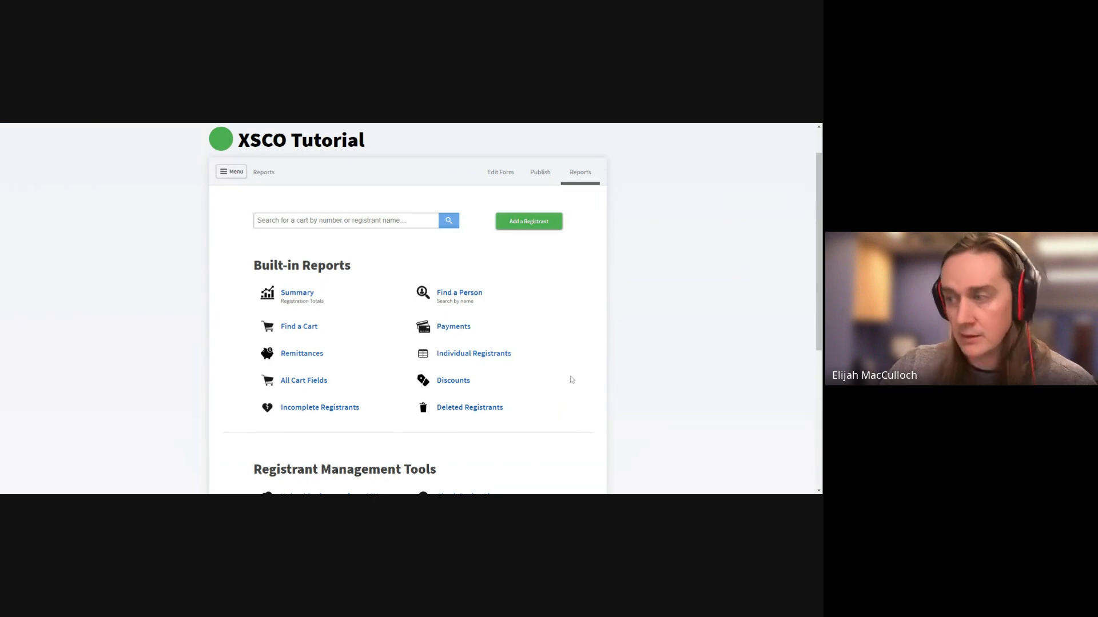
{"action": "scroll", "coordinate": [568, 398], "scroll_direction": "down", "scroll_amount": 1}
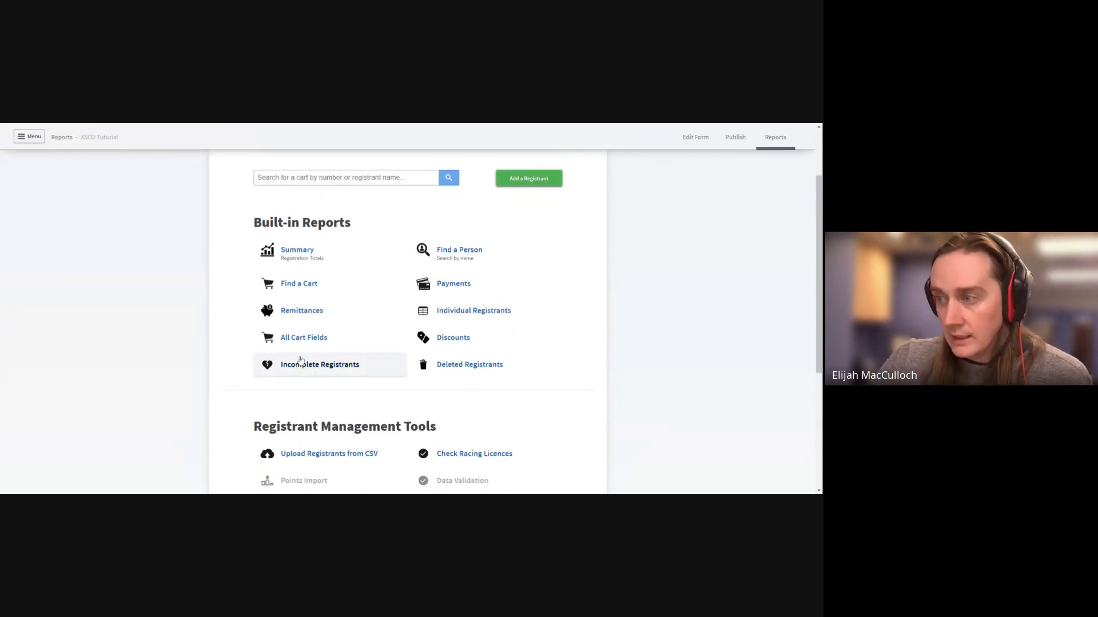
{"action": "left_click", "coordinate": [363, 368]}
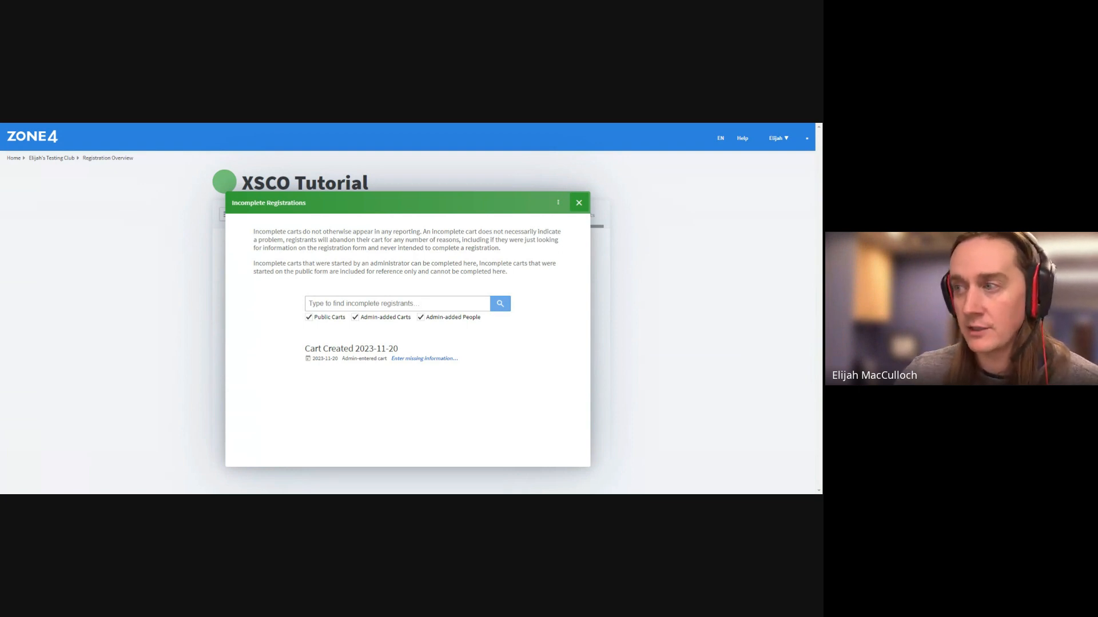
{"action": "left_click", "coordinate": [579, 203]}
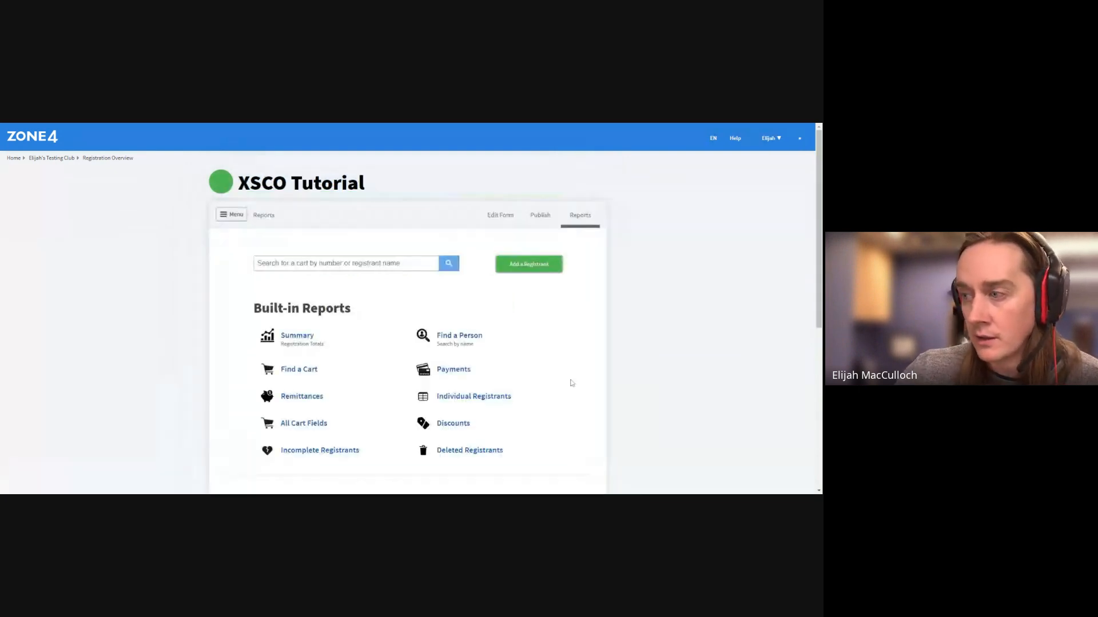
{"action": "scroll", "coordinate": [581, 380], "scroll_direction": "down", "scroll_amount": 2}
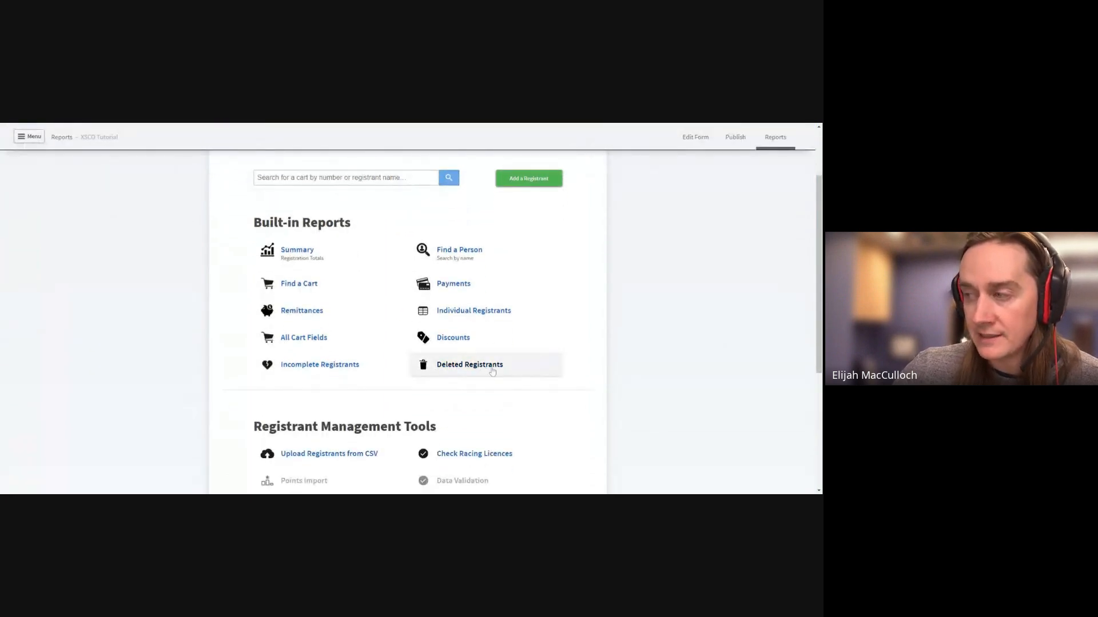
Open the Deleted Registrants built-in report, which shows no entries
{"action": "left_click", "coordinate": [519, 374]}
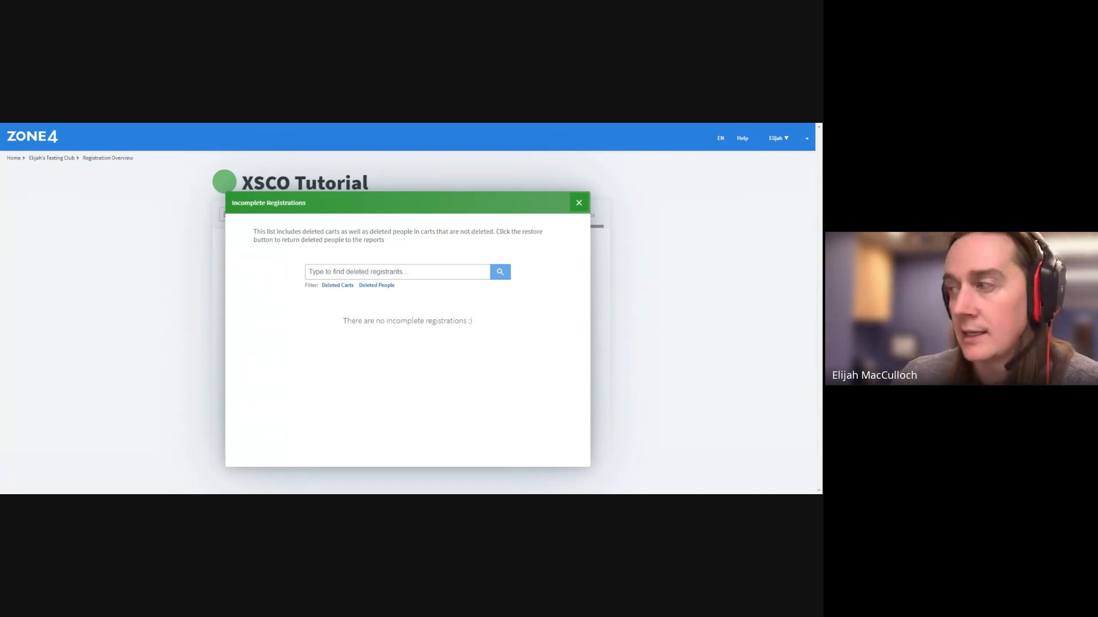
Close the deleted list and fill in the registrant's first and last name in the cart
{"action": "left_click", "coordinate": [579, 203]}
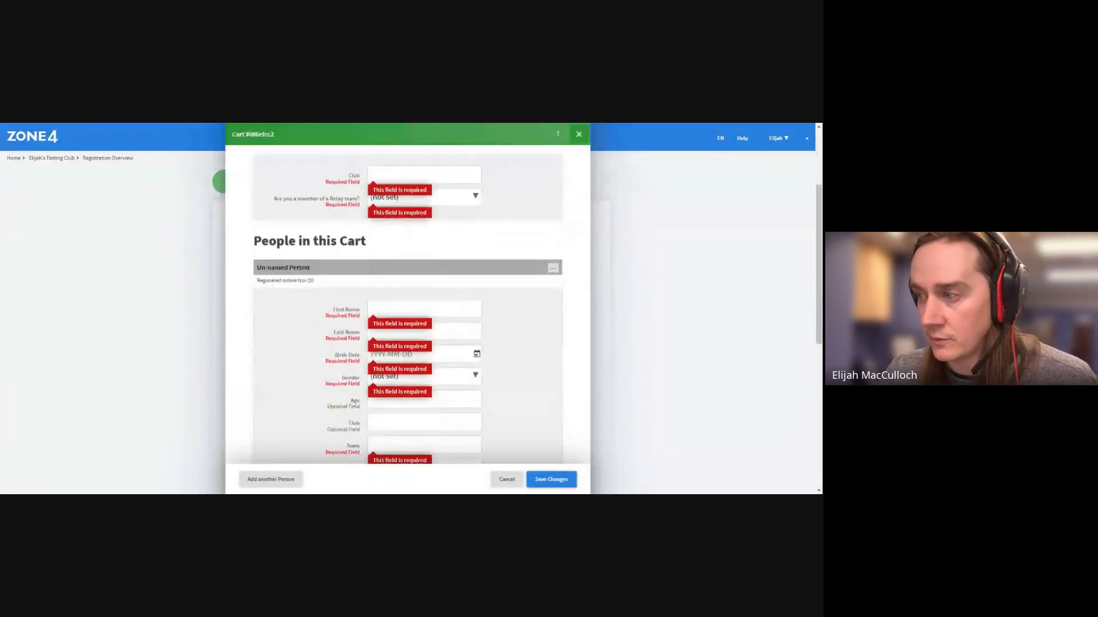
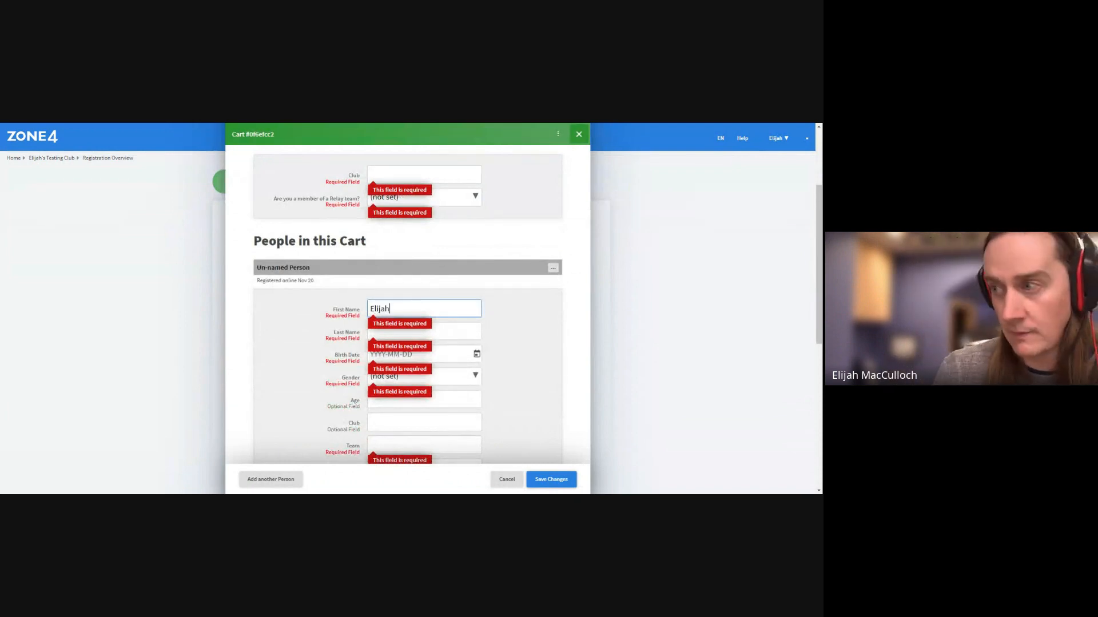
{"action": "key", "text": "Tab"}
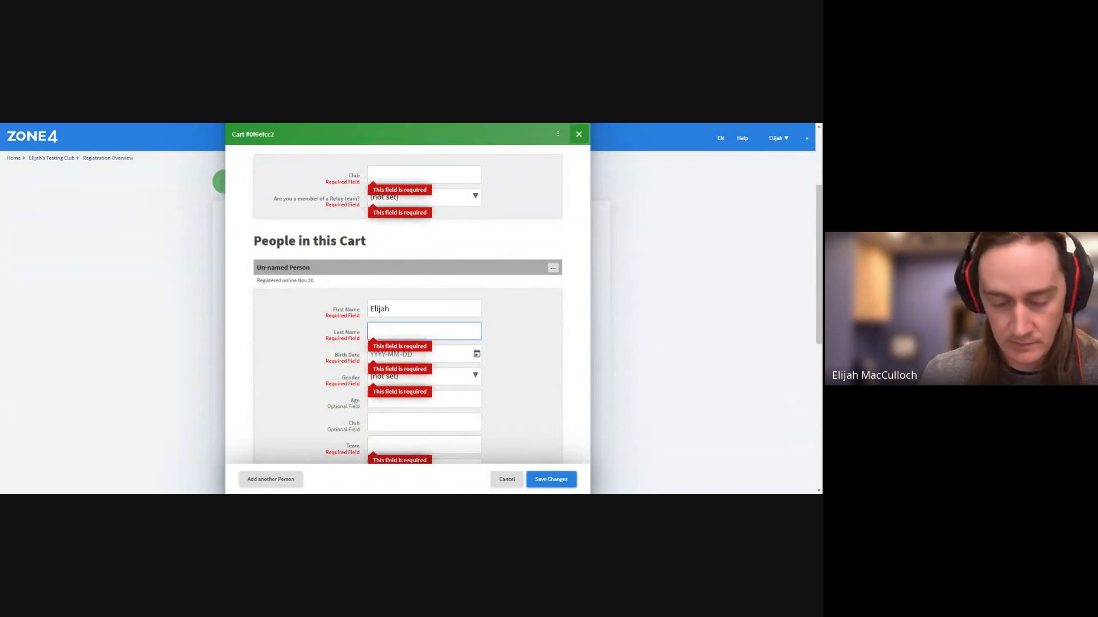
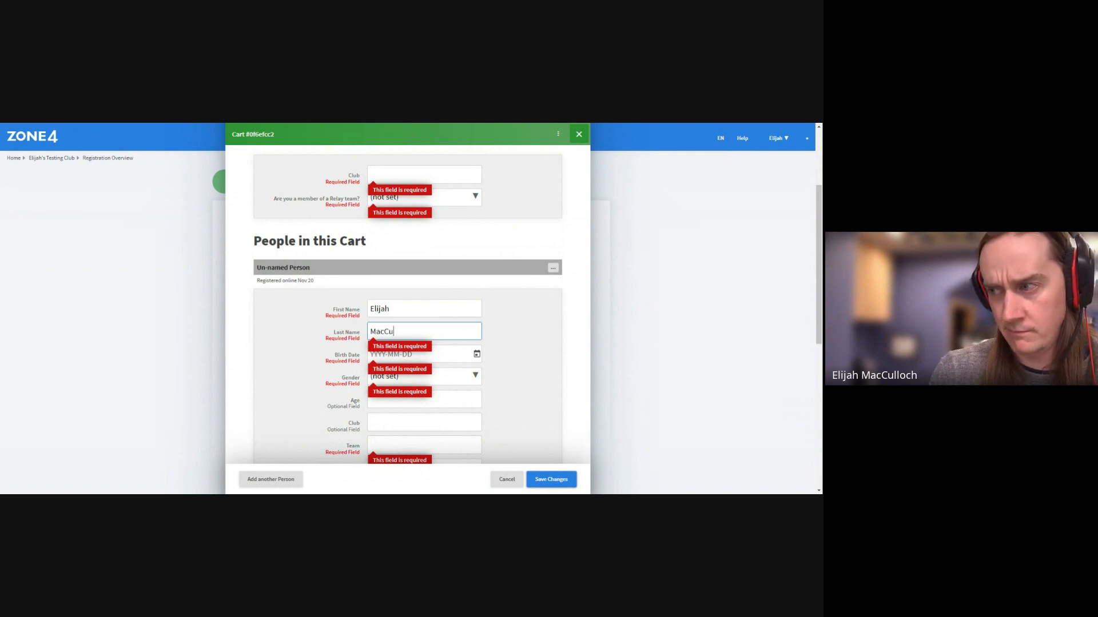
Save the completed cart and close it, back on the Reports page
{"action": "left_click", "coordinate": [552, 481]}
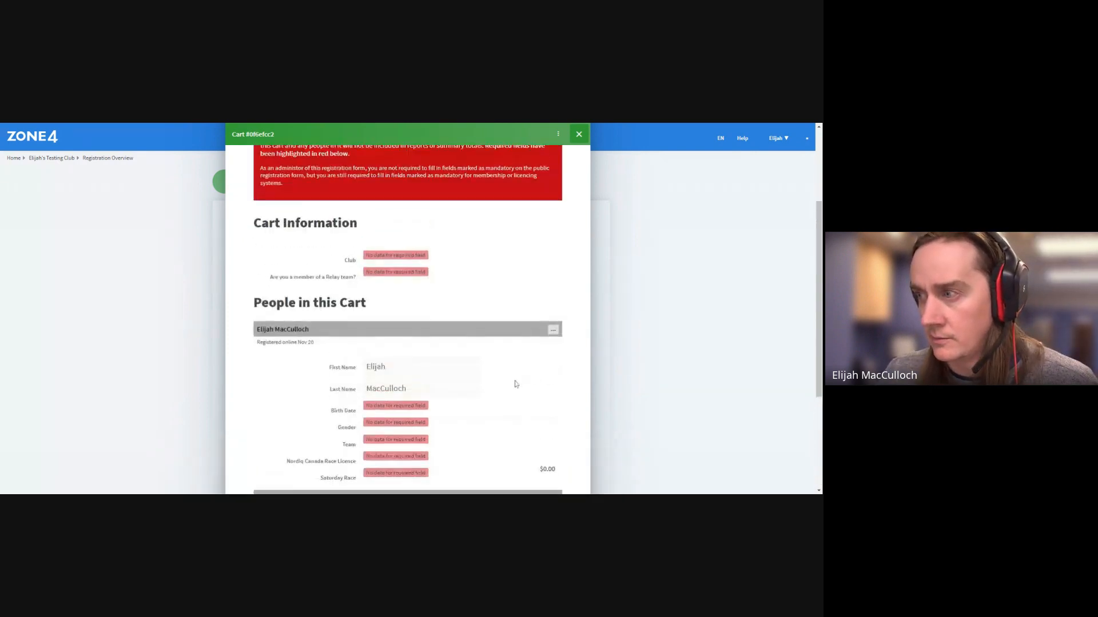
{"action": "scroll", "coordinate": [516, 384], "scroll_direction": "up", "scroll_amount": 3}
{"action": "left_click", "coordinate": [580, 198]}
{"action": "scroll", "coordinate": [396, 351], "scroll_direction": "down", "scroll_amount": 3}
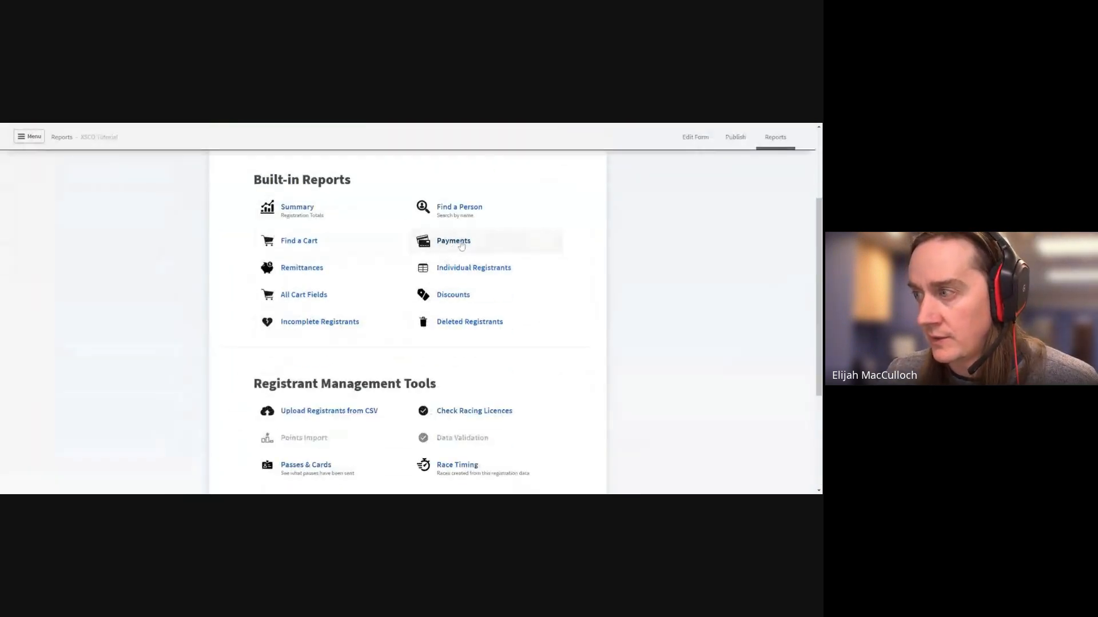
Delete the incomplete cart from the Incomplete Registrants report
{"action": "left_click", "coordinate": [457, 272]}
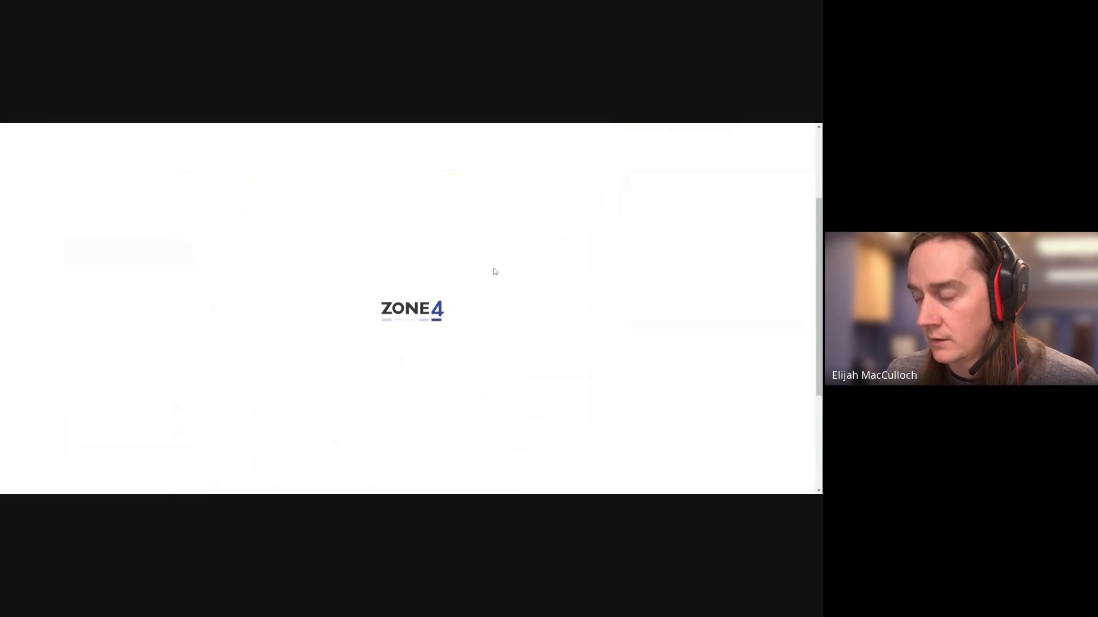
{"action": "left_click", "coordinate": [804, 201]}
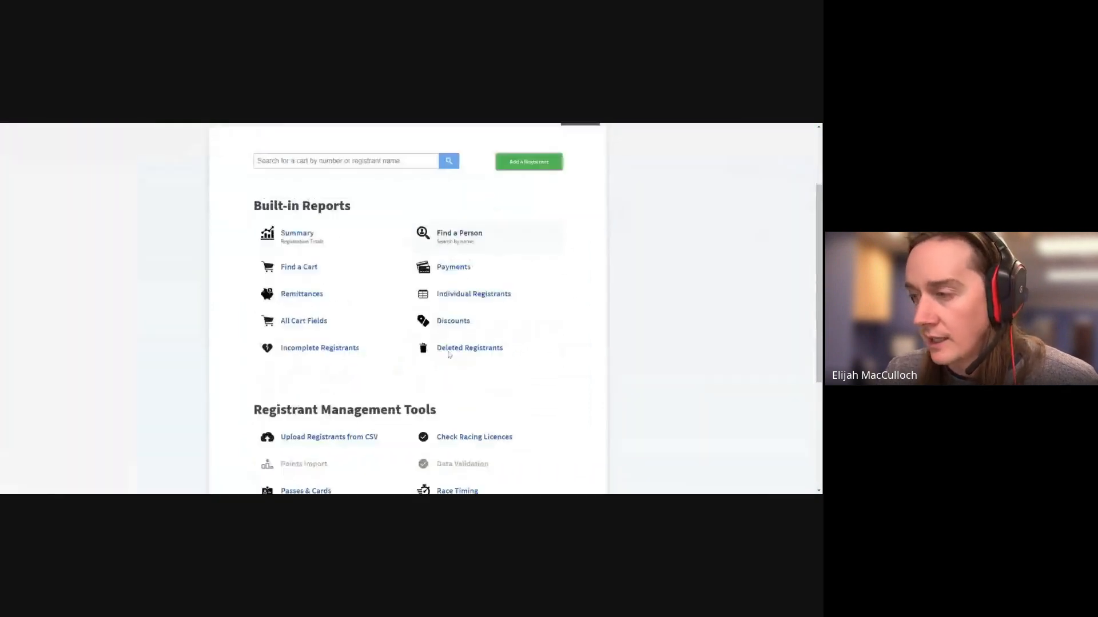
{"action": "scroll", "coordinate": [450, 355], "scroll_direction": "down", "scroll_amount": 2}
{"action": "scroll", "coordinate": [316, 299], "scroll_direction": "up", "scroll_amount": 2}
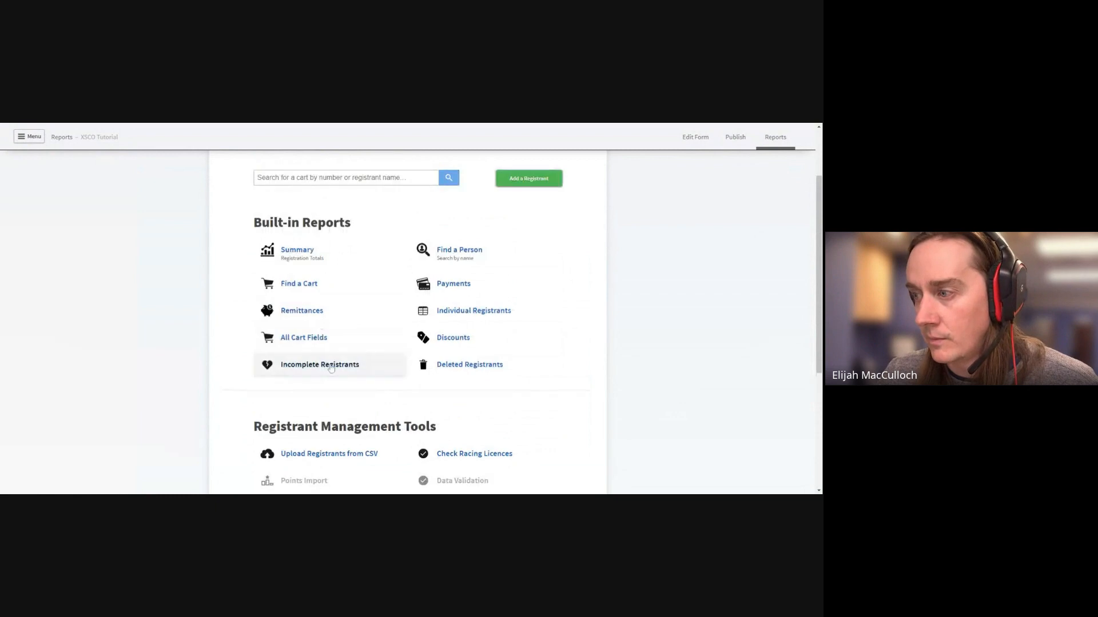
{"action": "left_click", "coordinate": [330, 366]}
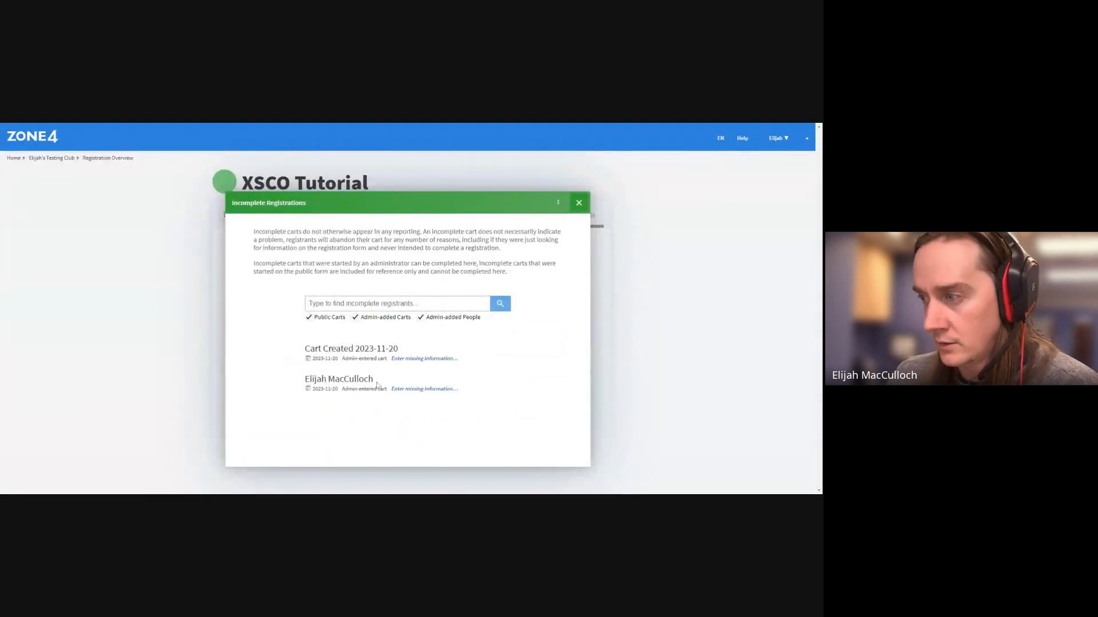
{"action": "left_click", "coordinate": [424, 389]}
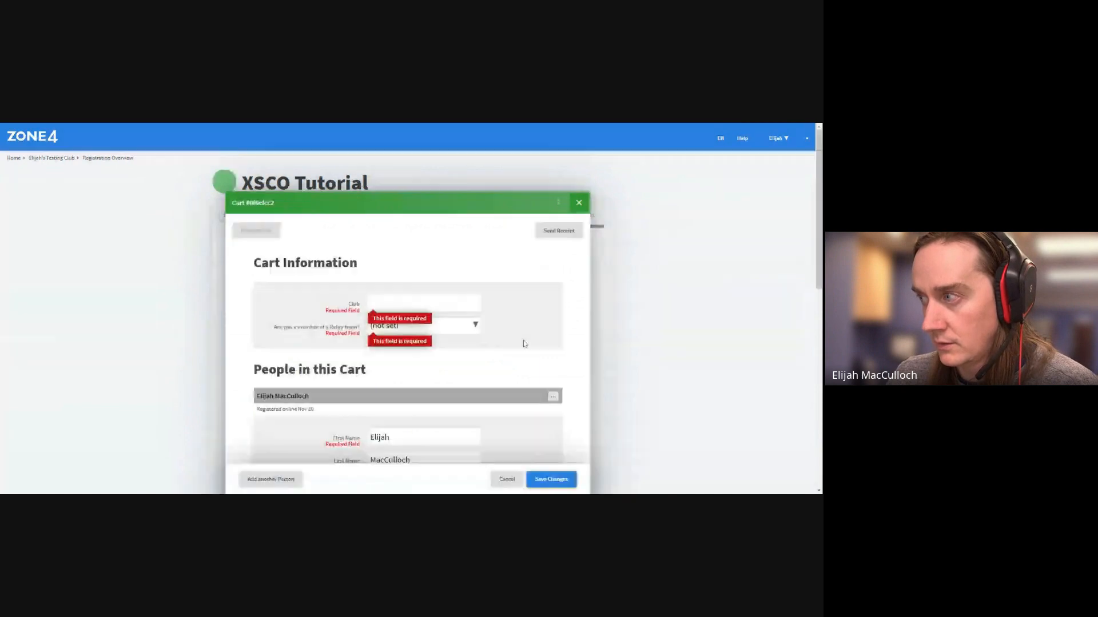
{"action": "left_click", "coordinate": [565, 206]}
{"action": "left_click", "coordinate": [514, 258]}
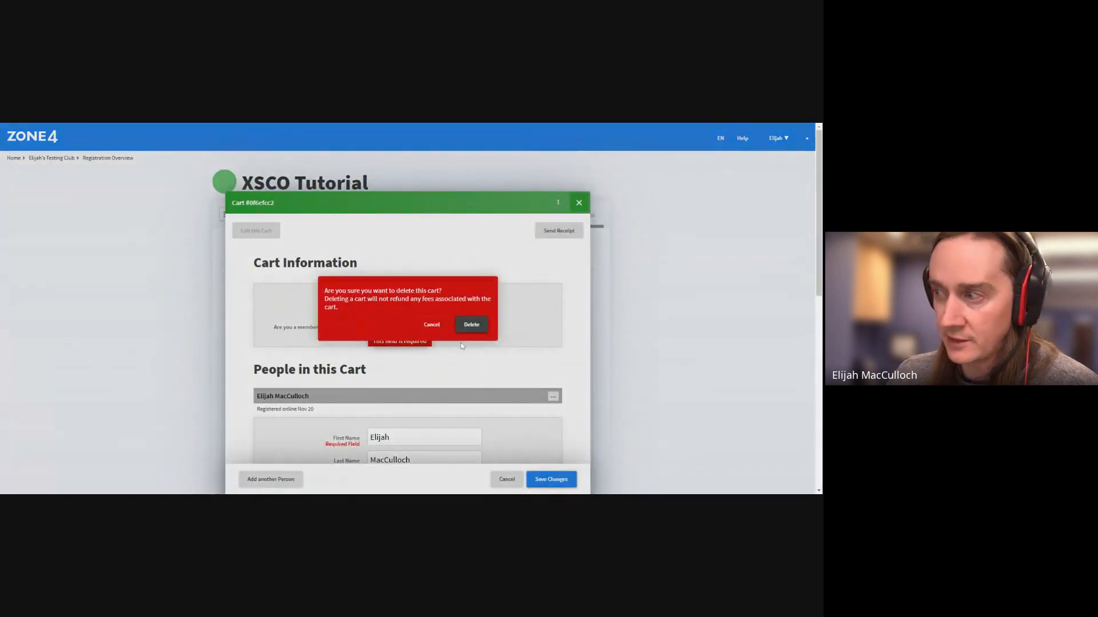
{"action": "left_click", "coordinate": [472, 326]}
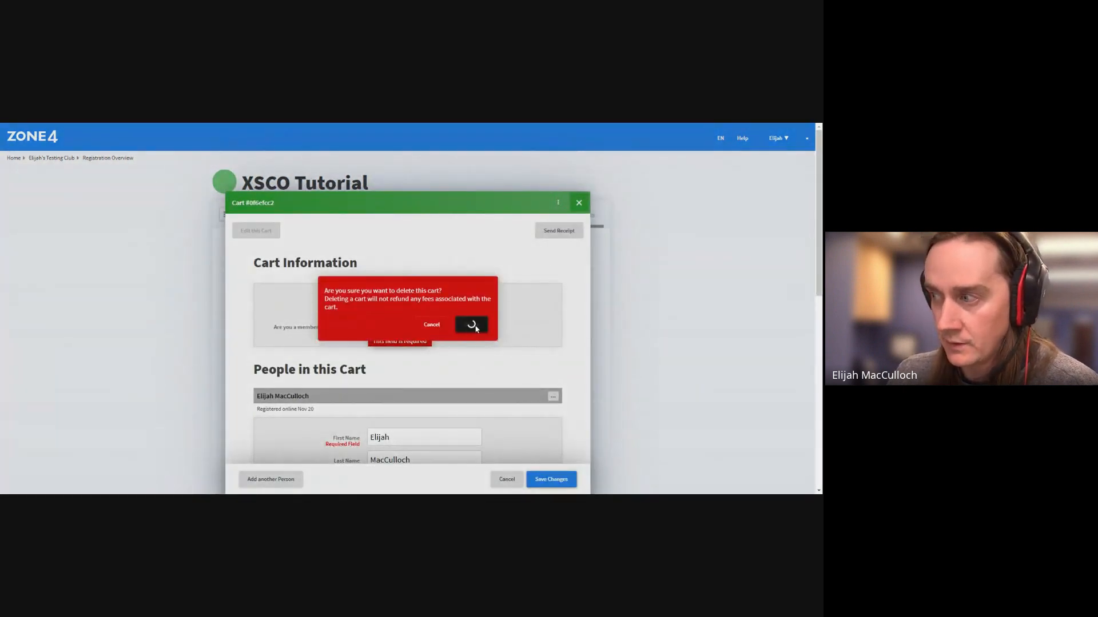
Check the Deleted Registrants report, toggling its deleted-carts filter, then close it
{"action": "left_click", "coordinate": [576, 203]}
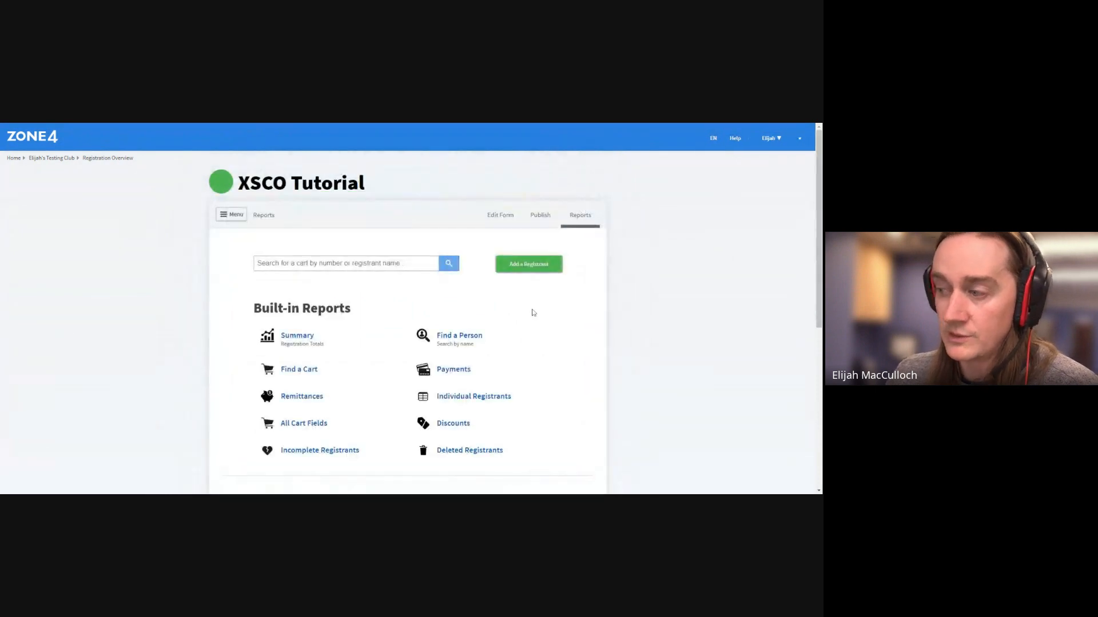
{"action": "scroll", "coordinate": [532, 311], "scroll_direction": "down", "scroll_amount": 2}
{"action": "left_click", "coordinate": [479, 365]}
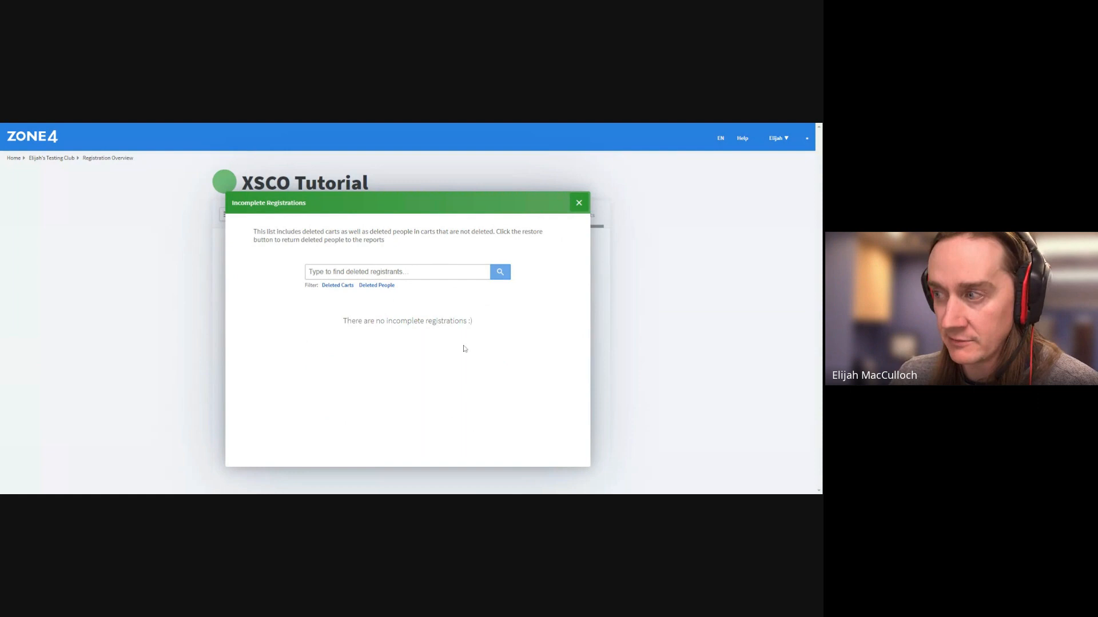
{"action": "left_click", "coordinate": [334, 286]}
{"action": "left_click", "coordinate": [372, 288]}
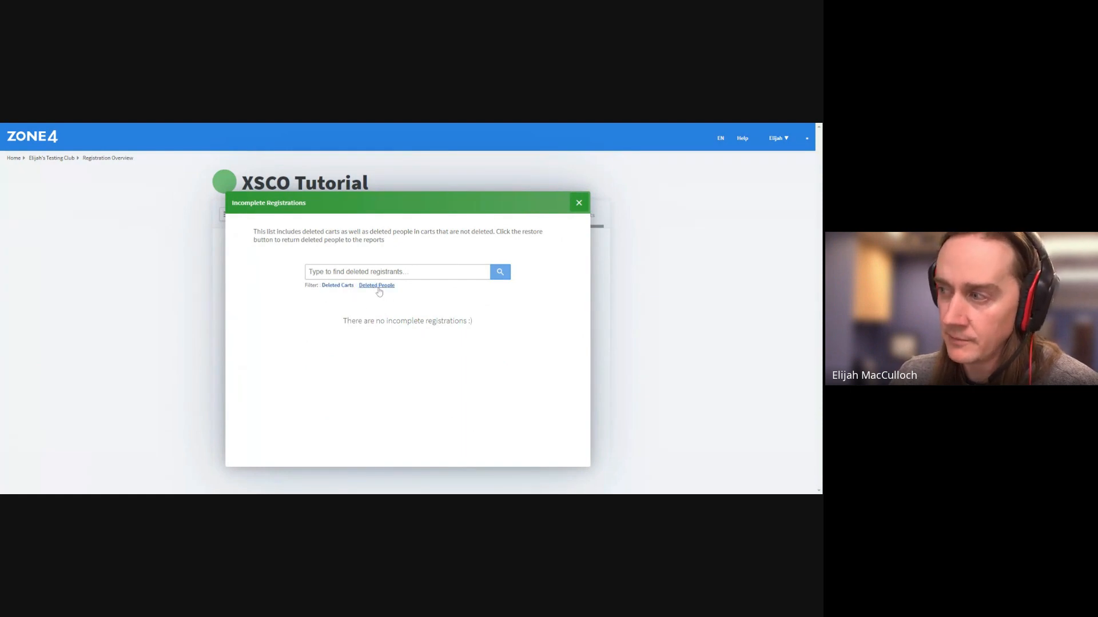
{"action": "left_click", "coordinate": [578, 203]}
{"action": "scroll", "coordinate": [590, 369], "scroll_direction": "down", "scroll_amount": 2}
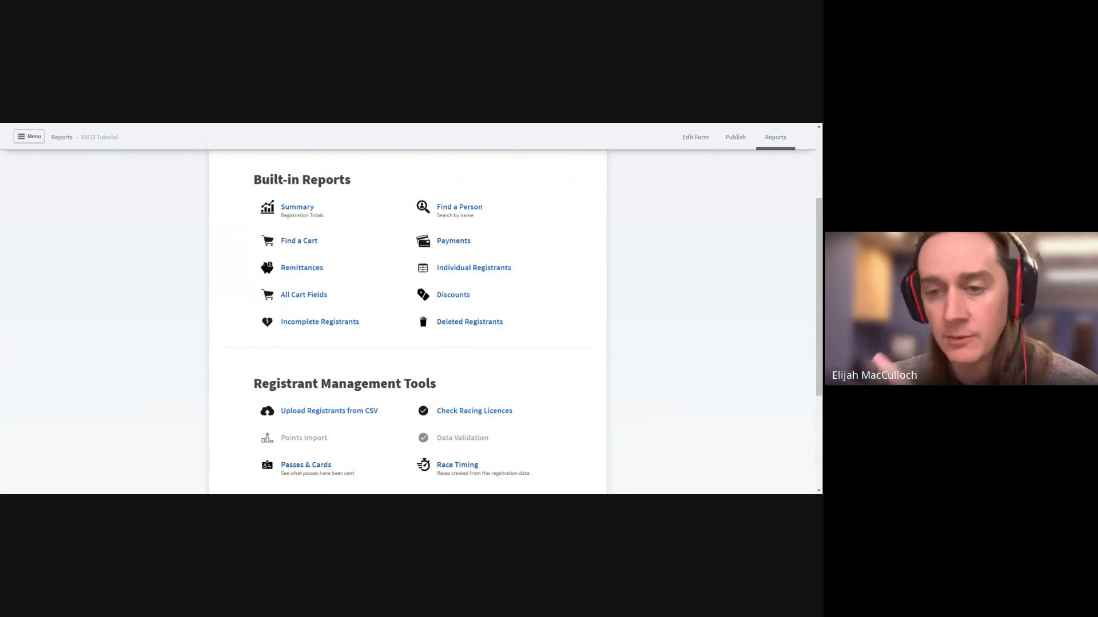
Return to the XSCO Tutorial form editor via the Edit Form tab
{"action": "scroll", "coordinate": [526, 362], "scroll_direction": "up", "scroll_amount": 3}
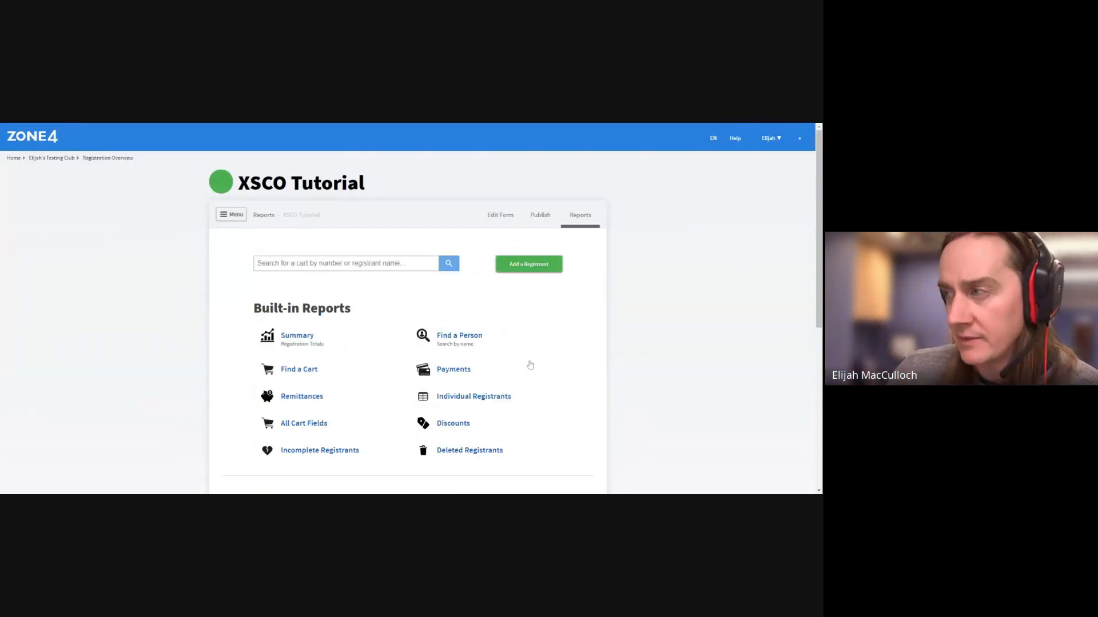
{"action": "left_click", "coordinate": [508, 220]}
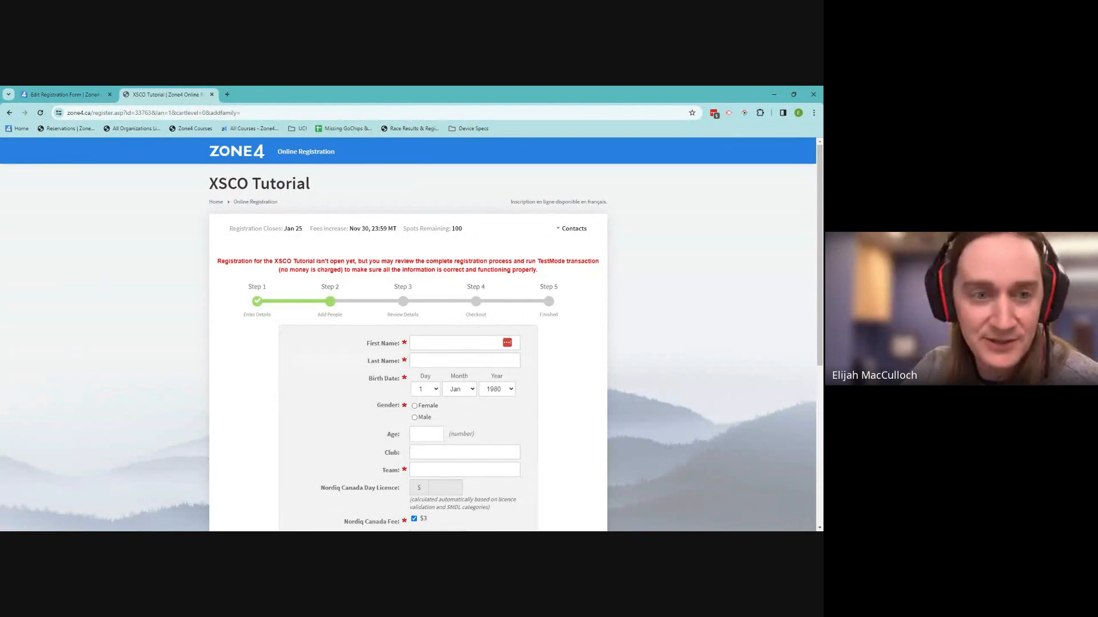
Autofill the test registrant's name and email fields and set gender to Male
{"action": "scroll", "coordinate": [356, 301], "scroll_direction": "down", "scroll_amount": 1}
{"action": "scroll", "coordinate": [356, 301], "scroll_direction": "up", "scroll_amount": 1}
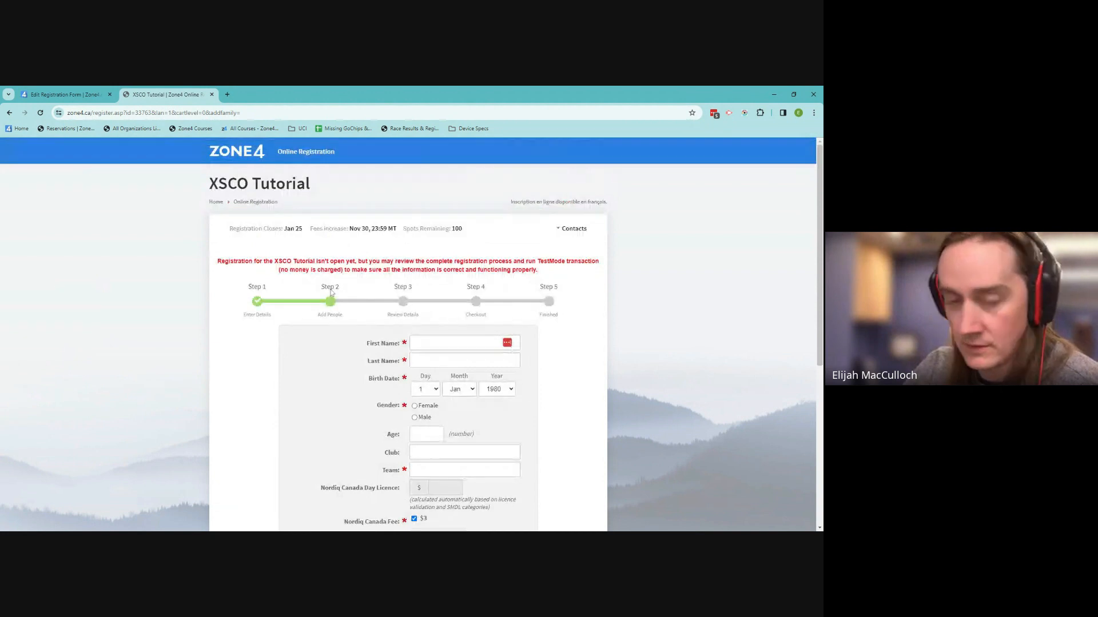
{"action": "scroll", "coordinate": [361, 303], "scroll_direction": "down", "scroll_amount": 2}
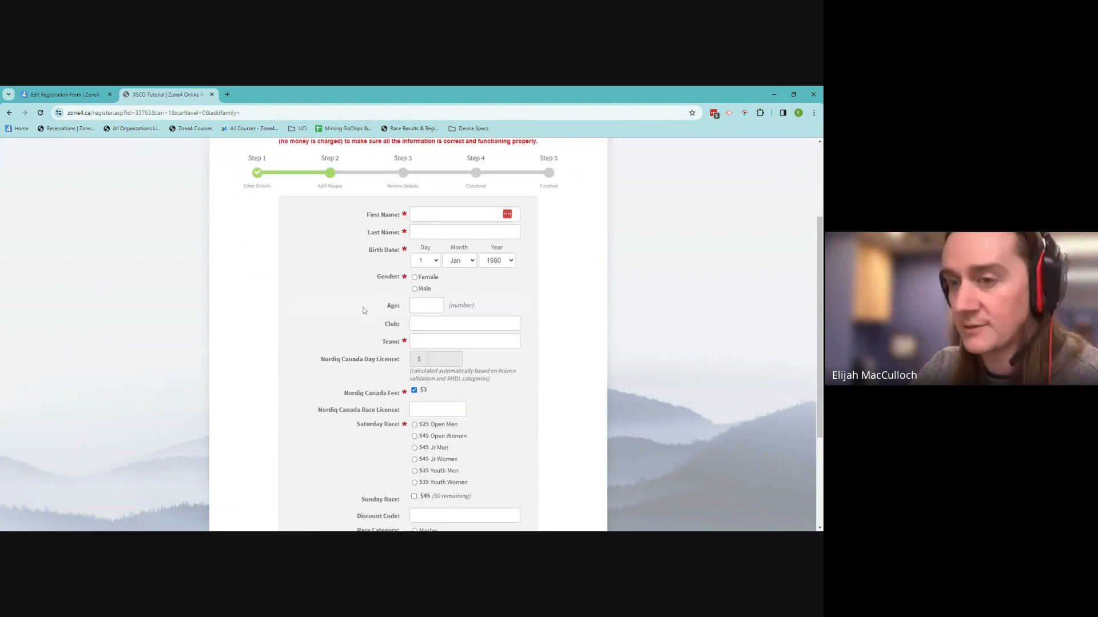
{"action": "left_click", "coordinate": [451, 214]}
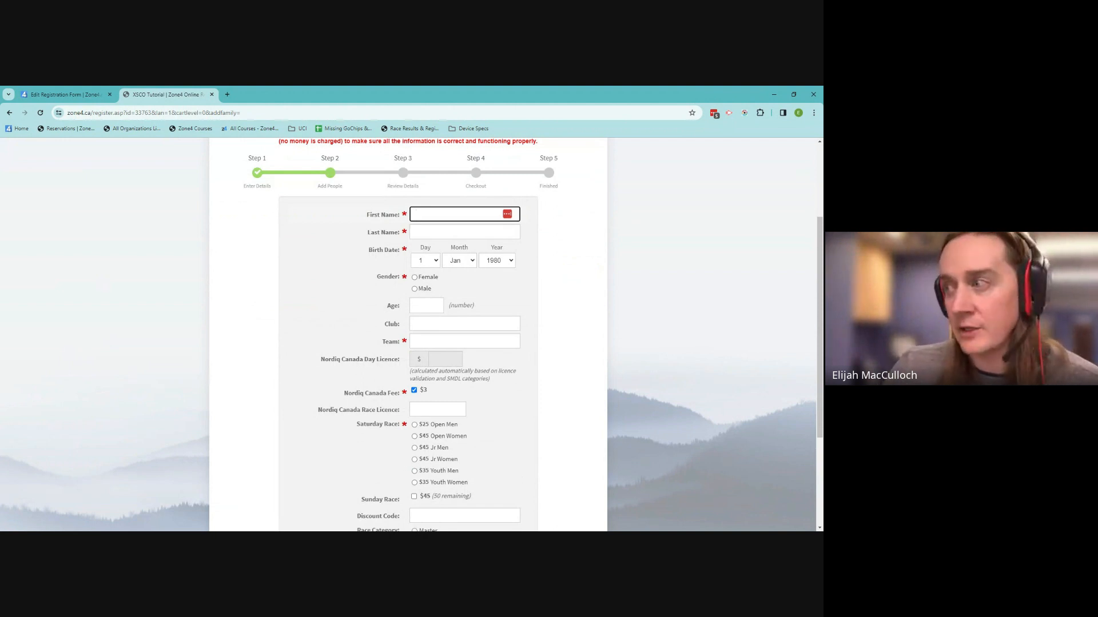
{"action": "left_click", "coordinate": [489, 229]}
{"action": "scroll", "coordinate": [578, 312], "scroll_direction": "down", "scroll_amount": 1}
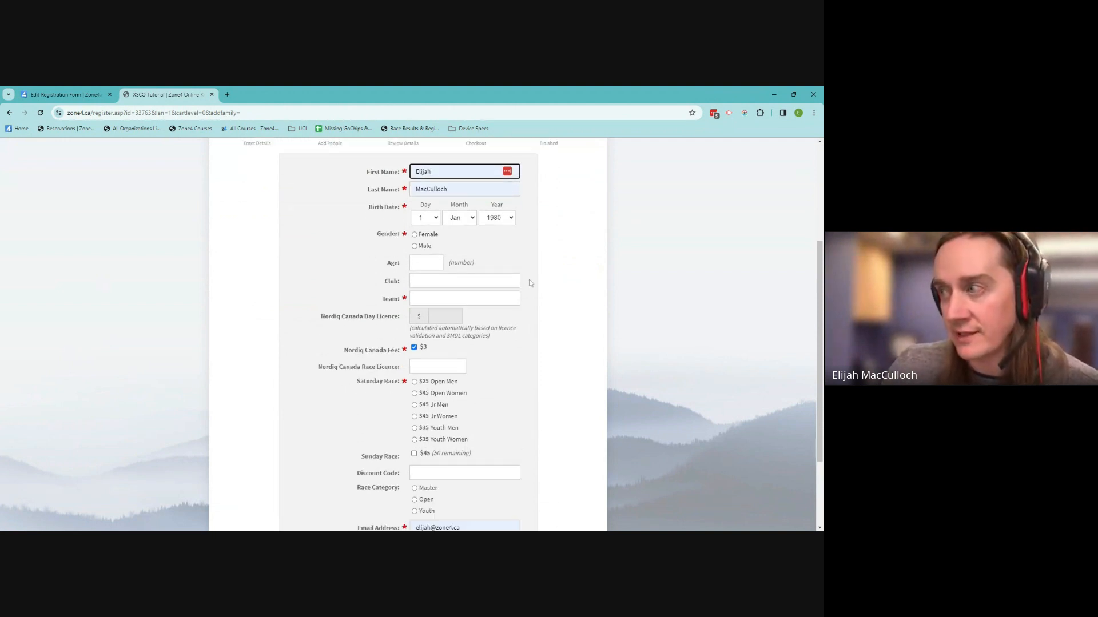
{"action": "scroll", "coordinate": [518, 343], "scroll_direction": "down", "scroll_amount": 2}
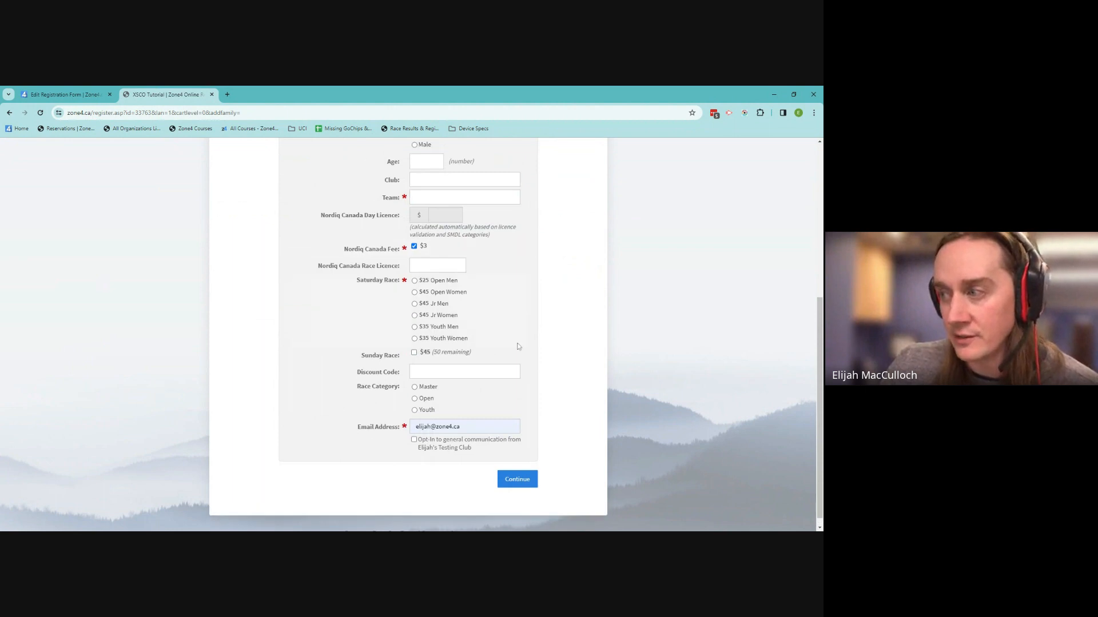
{"action": "scroll", "coordinate": [518, 346], "scroll_direction": "up", "scroll_amount": 1}
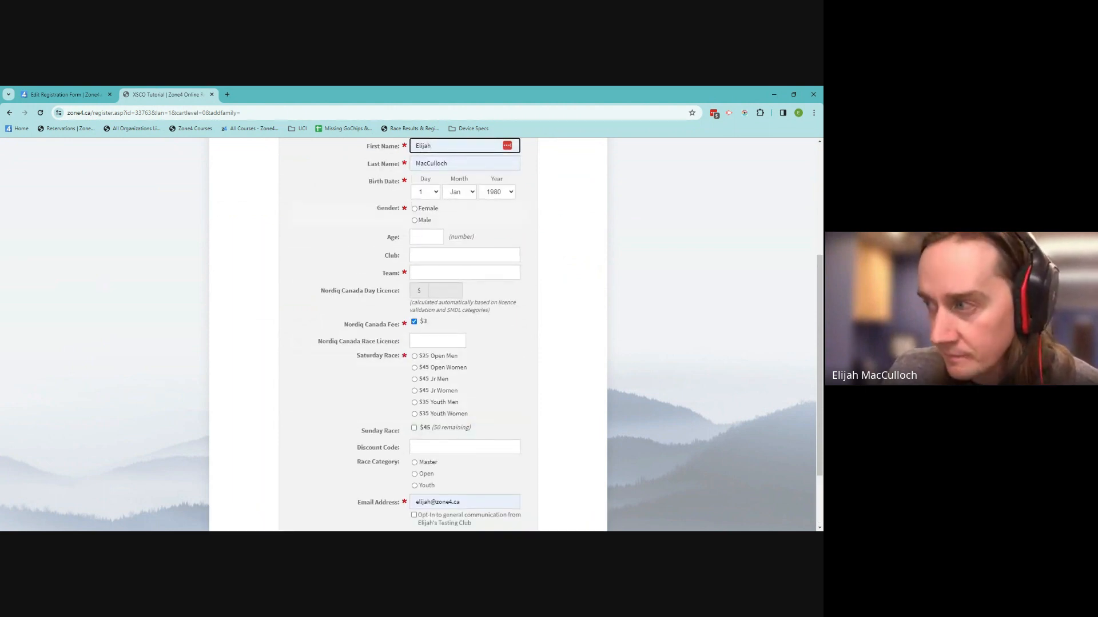
{"action": "scroll", "coordinate": [543, 350], "scroll_direction": "down", "scroll_amount": 1}
{"action": "scroll", "coordinate": [540, 351], "scroll_direction": "up", "scroll_amount": 3}
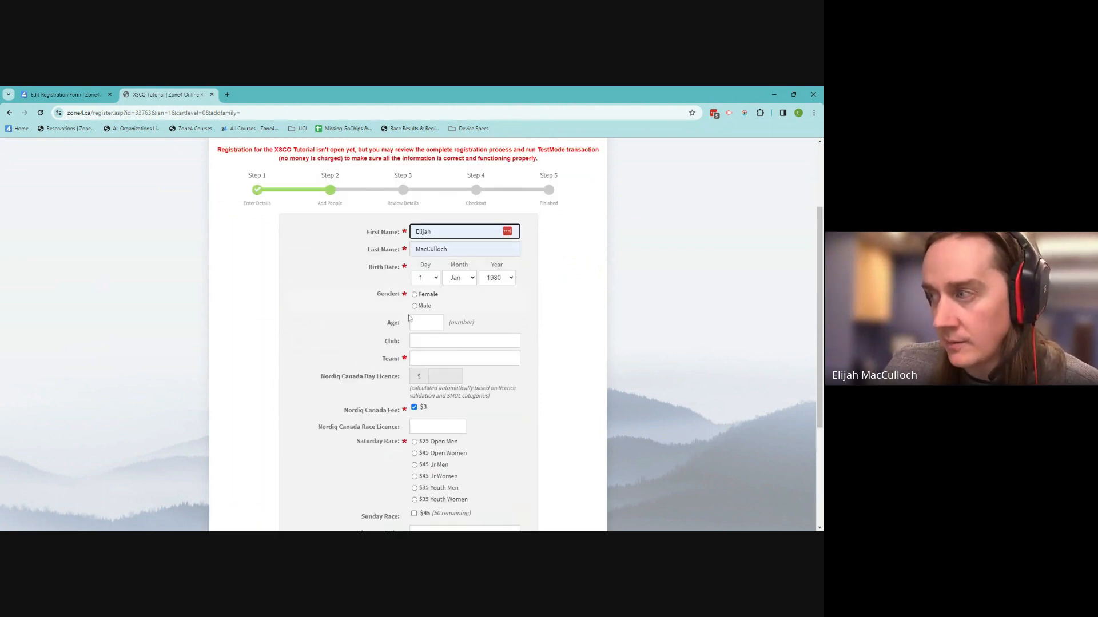
{"action": "left_click", "coordinate": [415, 305]}
{"action": "key", "text": "Tab"}
Attempt to continue, then pick the Open Men option for the Saturday race
{"action": "scroll", "coordinate": [486, 325], "scroll_direction": "down", "scroll_amount": 1}
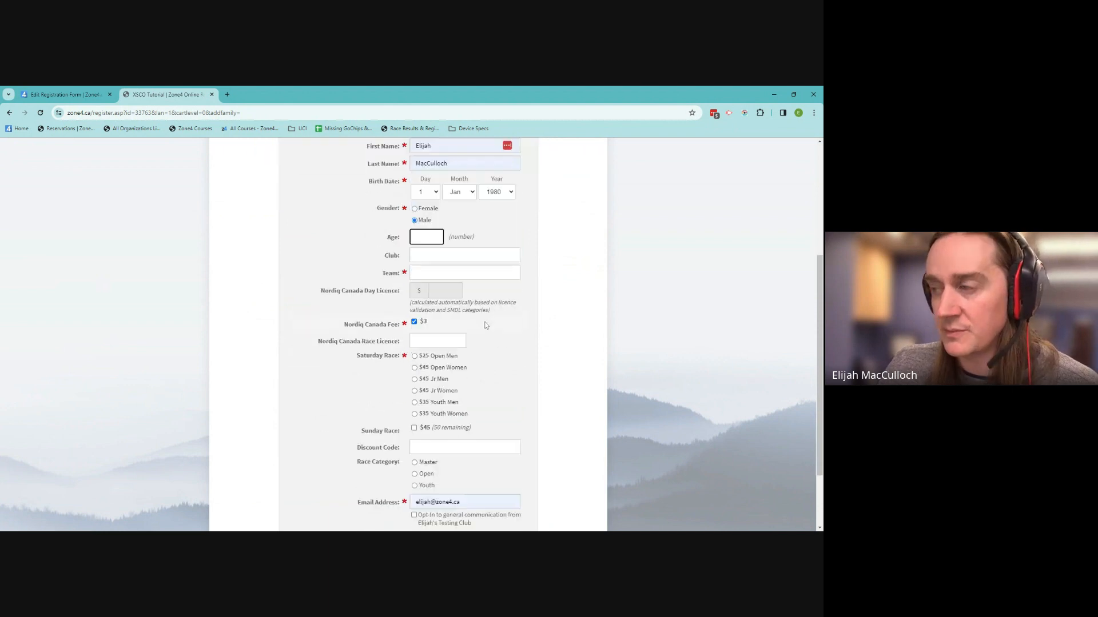
{"action": "scroll", "coordinate": [511, 342], "scroll_direction": "down", "scroll_amount": 1}
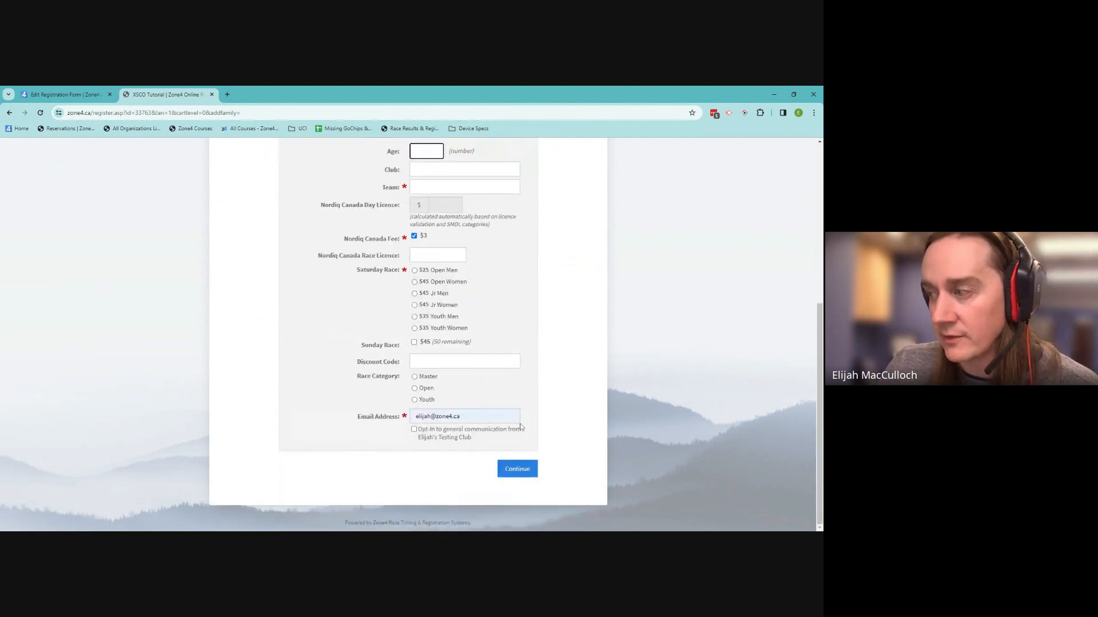
{"action": "left_click", "coordinate": [515, 470]}
{"action": "scroll", "coordinate": [538, 474], "scroll_direction": "down", "scroll_amount": 1}
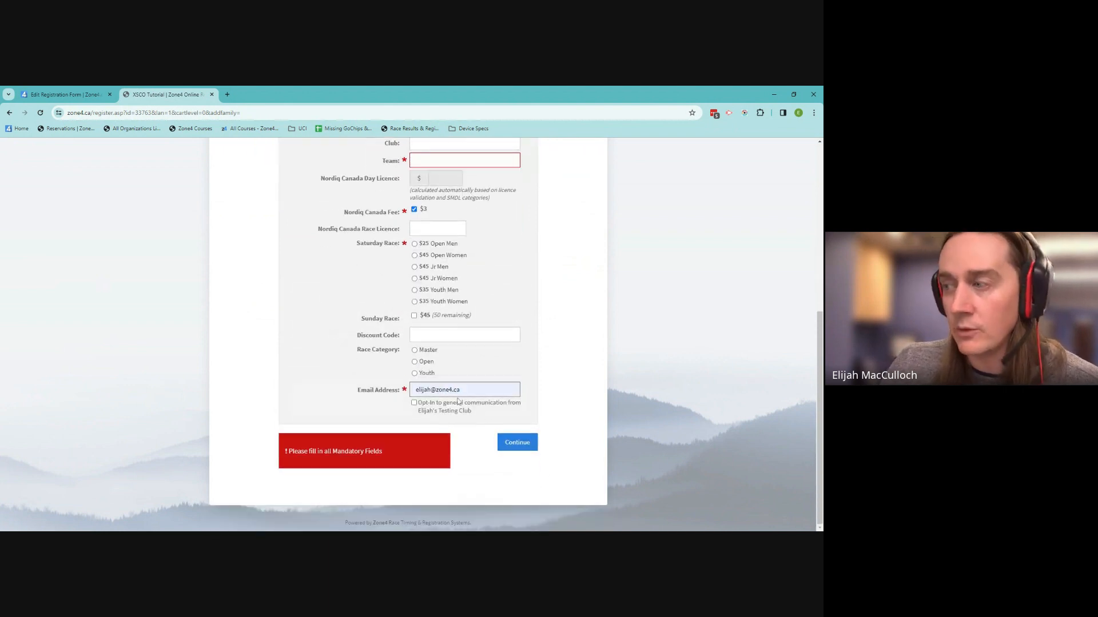
{"action": "left_click", "coordinate": [415, 245]}
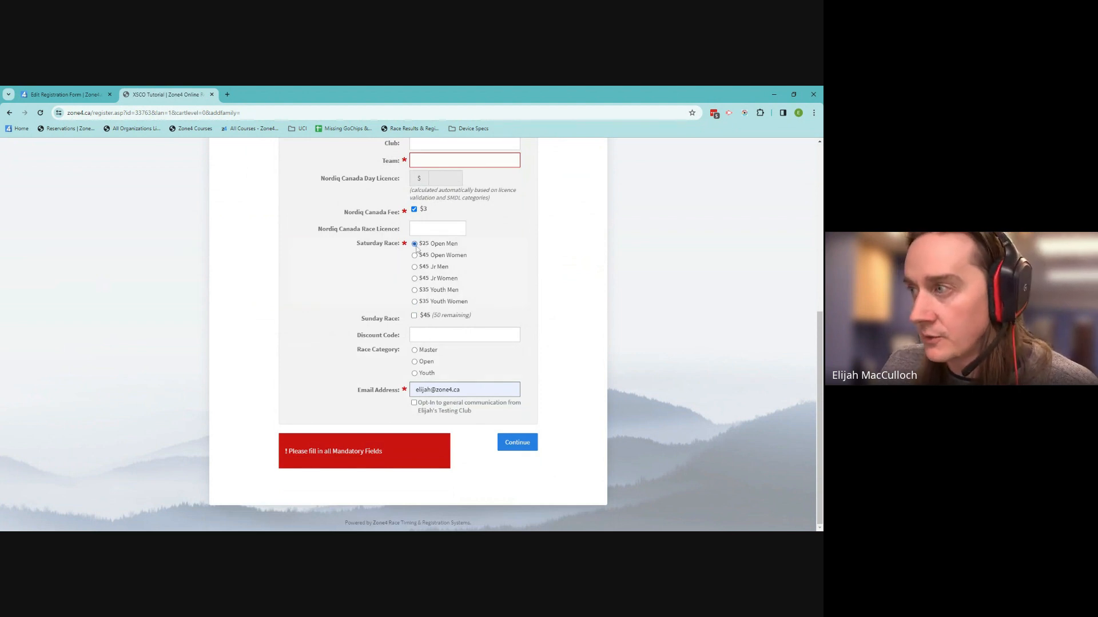
Enter BATC in the required Team field and submit the registration for review
{"action": "scroll", "coordinate": [417, 249], "scroll_direction": "up", "scroll_amount": 1}
{"action": "left_click", "coordinate": [417, 247]}
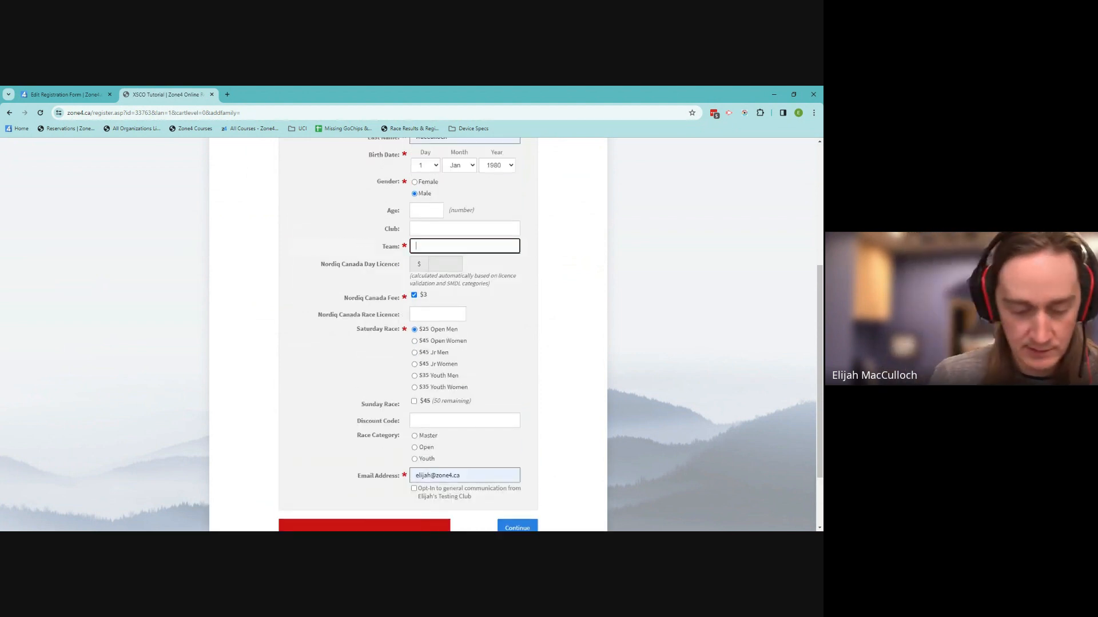
{"action": "type", "text": "BASTC"}
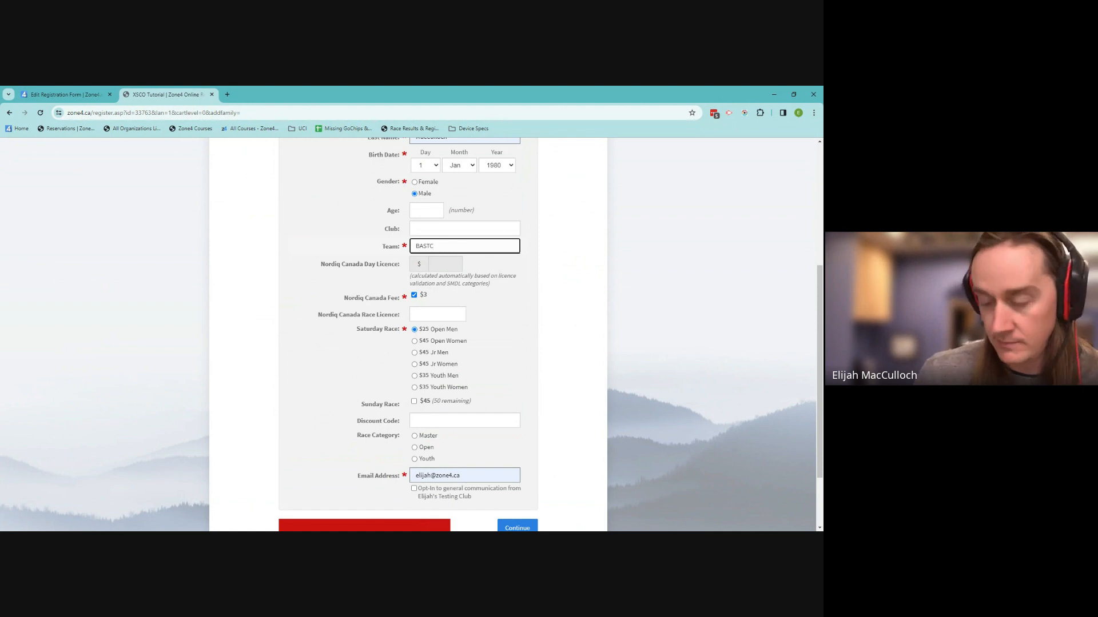
{"action": "key", "text": "BackSpace"}
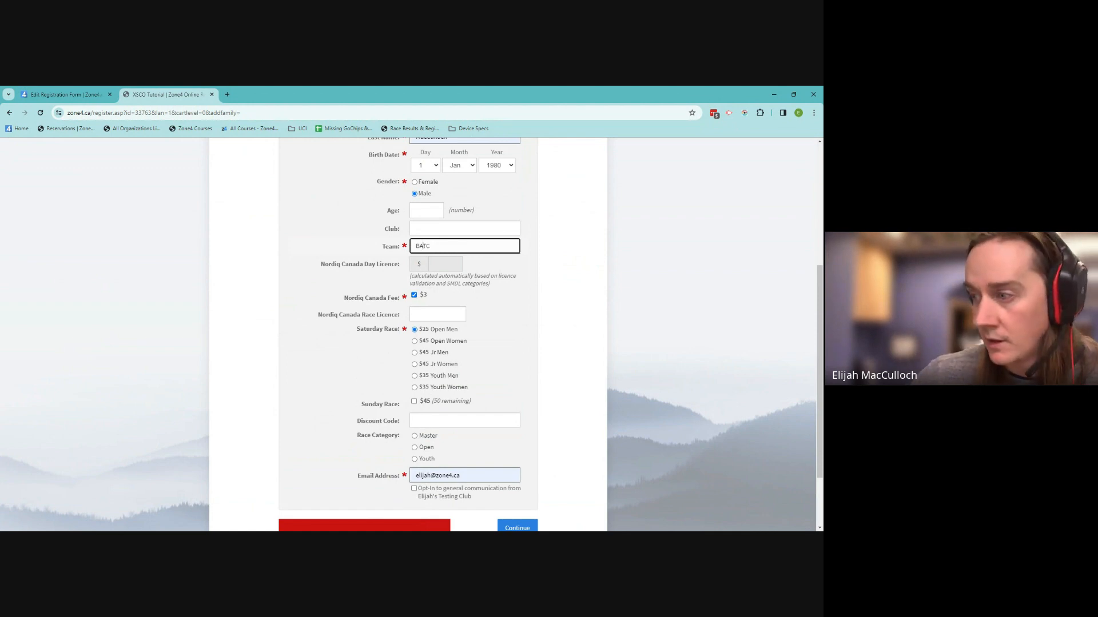
{"action": "scroll", "coordinate": [546, 338], "scroll_direction": "down", "scroll_amount": 2}
{"action": "left_click", "coordinate": [531, 443]}
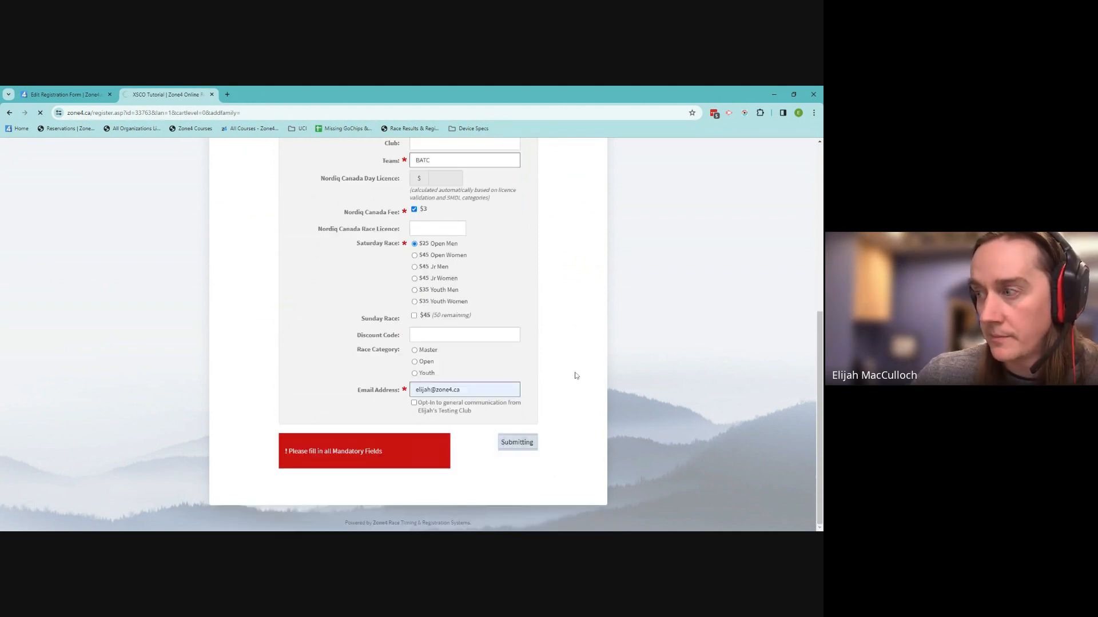
Proceed to checkout and choose VISA as the payment method
{"action": "scroll", "coordinate": [575, 374], "scroll_direction": "down", "scroll_amount": 4}
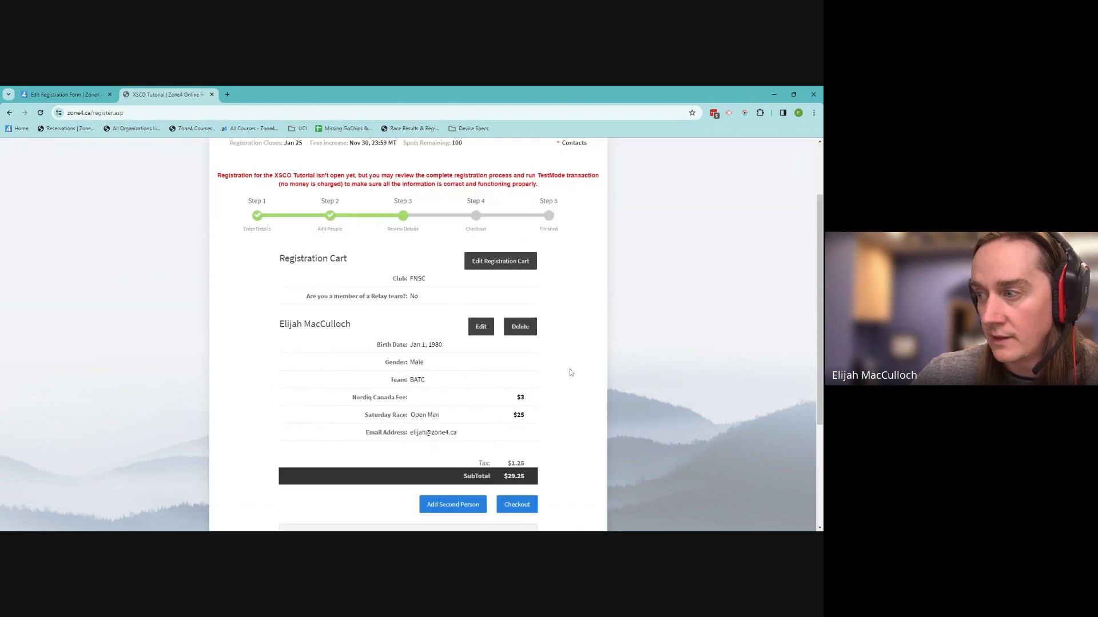
{"action": "scroll", "coordinate": [573, 373], "scroll_direction": "up", "scroll_amount": 2}
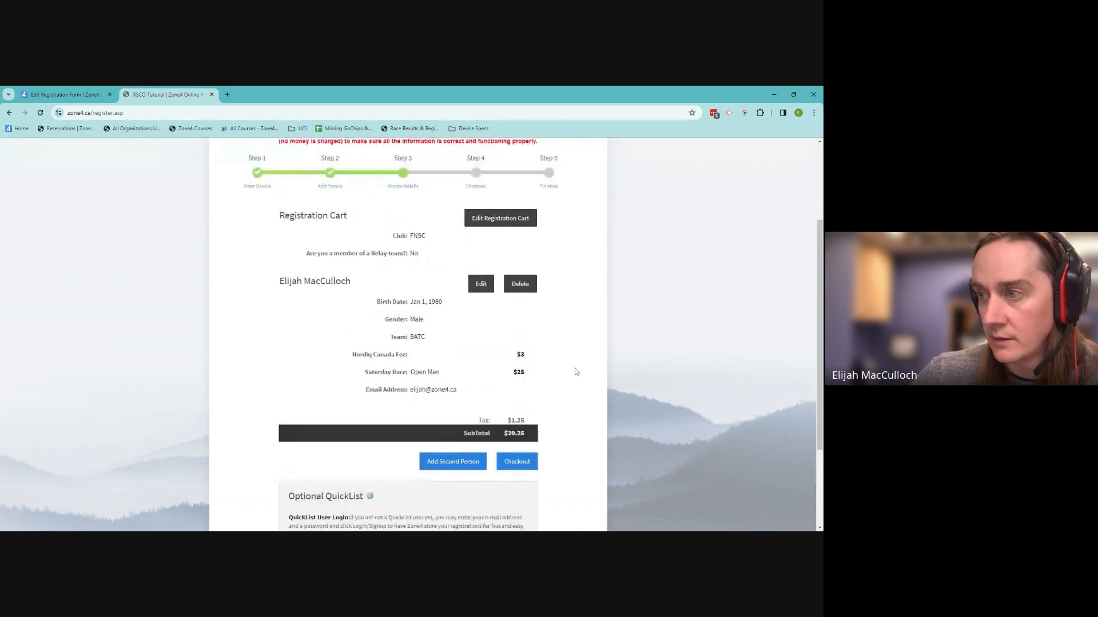
{"action": "left_click", "coordinate": [524, 461]}
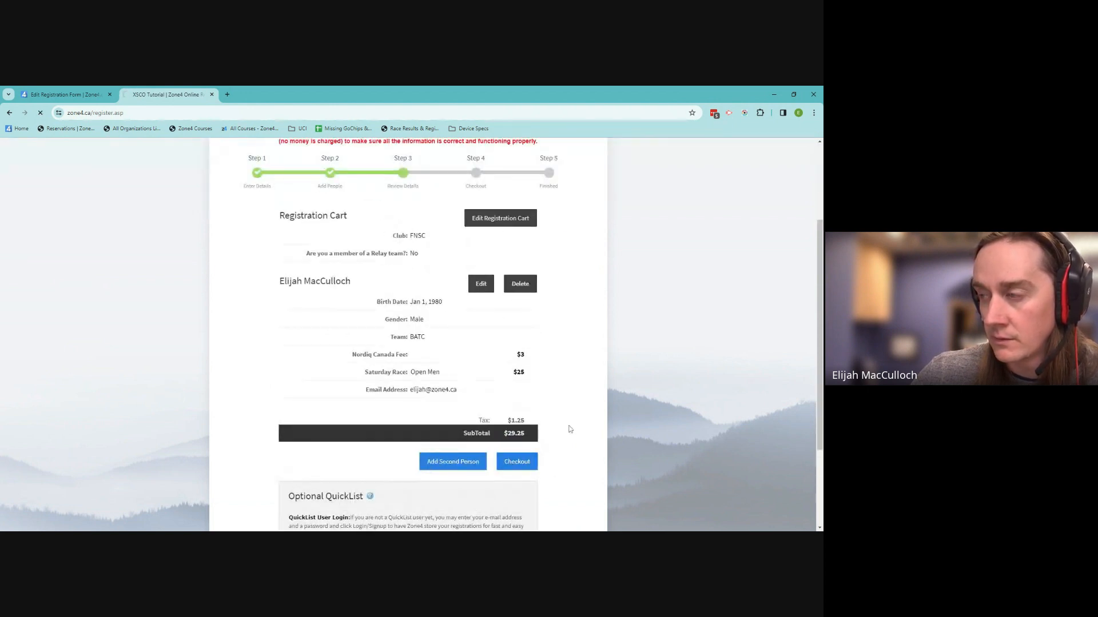
{"action": "scroll", "coordinate": [573, 422], "scroll_direction": "down", "scroll_amount": 2}
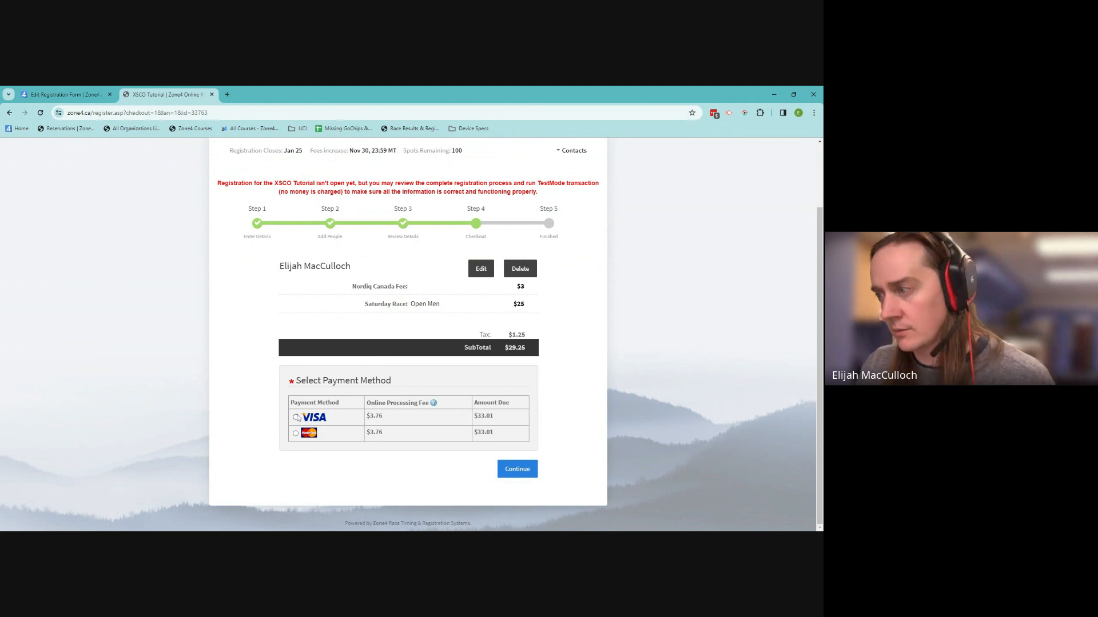
{"action": "left_click", "coordinate": [521, 473]}
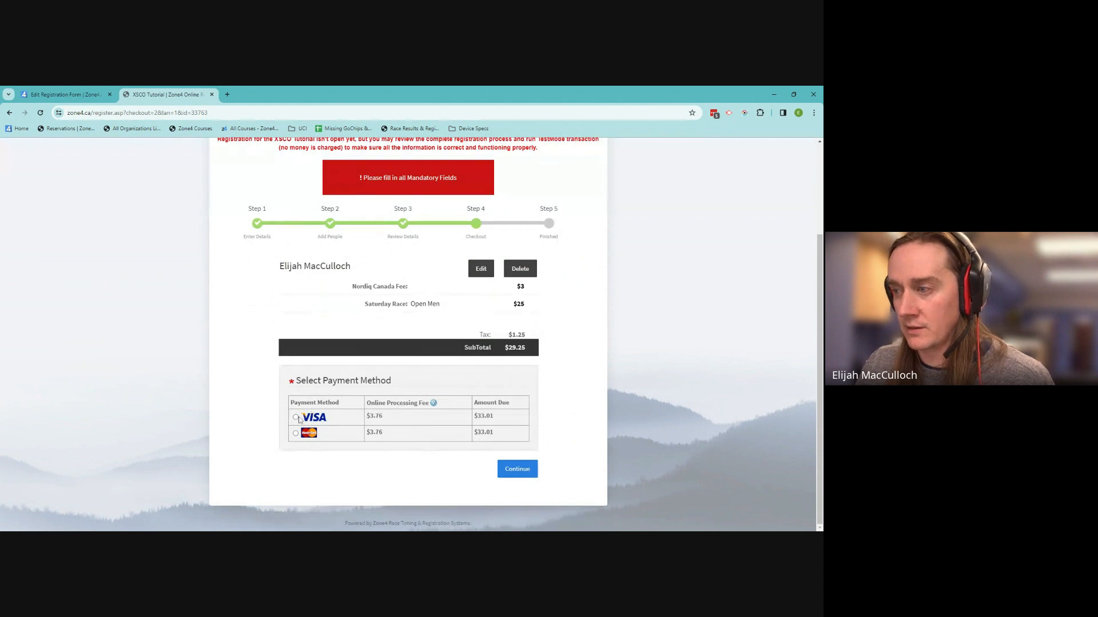
{"action": "left_click", "coordinate": [295, 417]}
{"action": "left_click", "coordinate": [535, 470]}
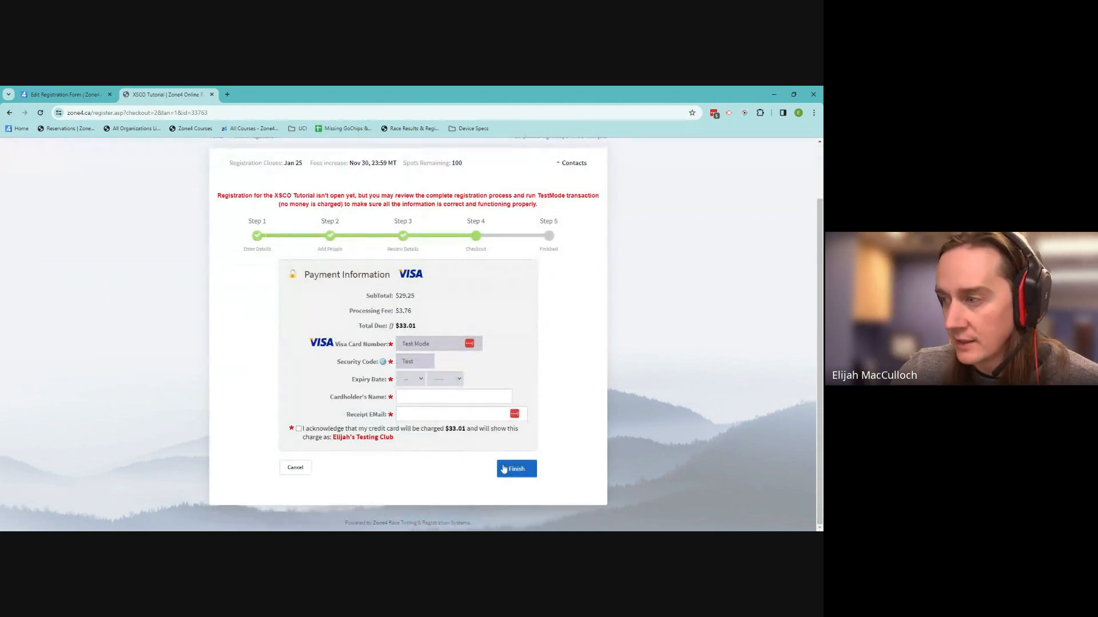
Enter the cardholder's name and finish the $33.01 test-mode payment
{"action": "left_click", "coordinate": [511, 469]}
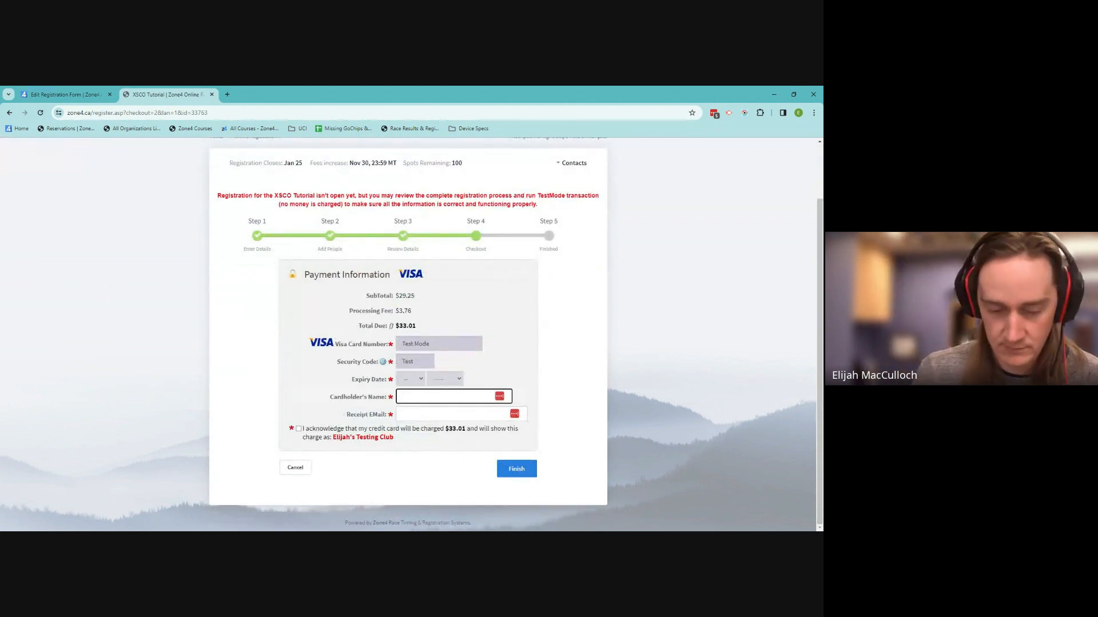
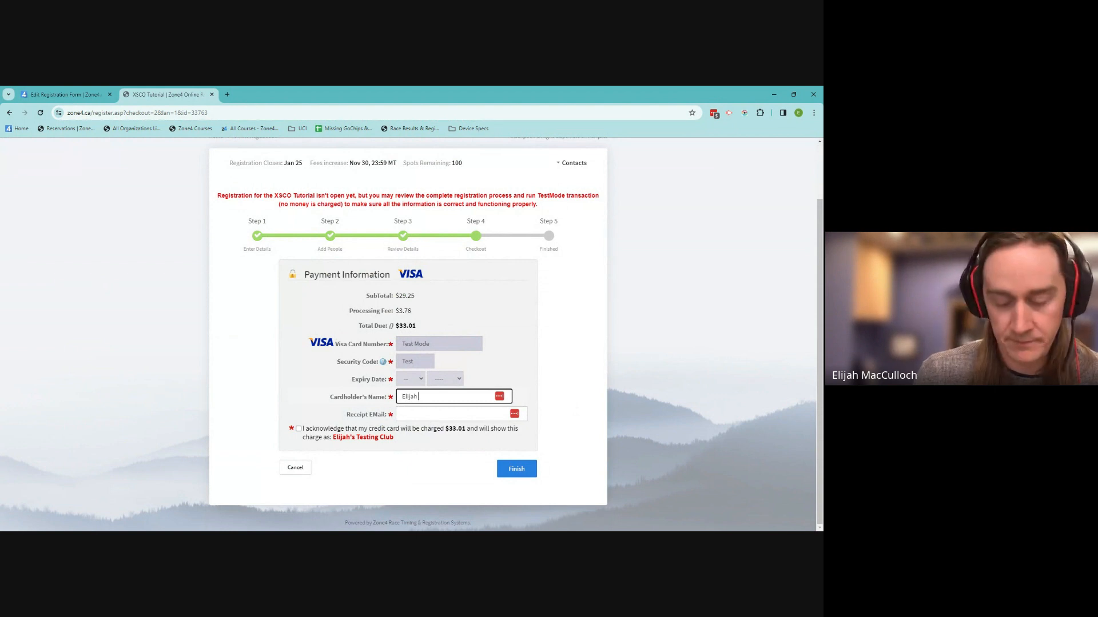
{"action": "key", "text": "Tab"}
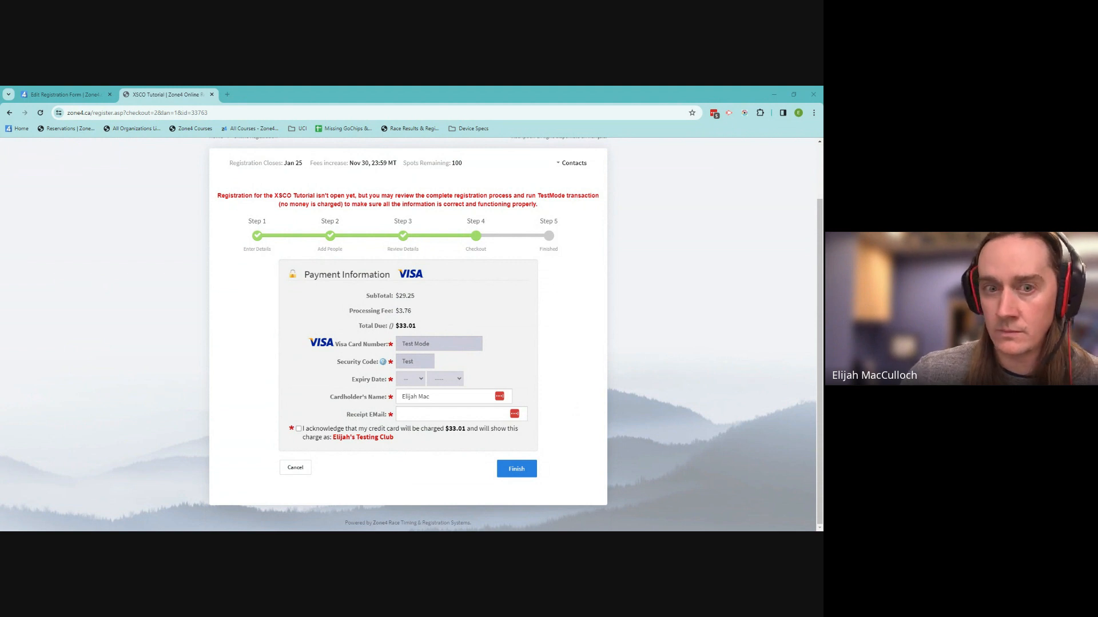
Review the Registration Complete page, then return to the Edit Registration Form editor
{"action": "left_click_drag", "start_coordinate": [2, 98], "coordinate": [250, 99]}
{"action": "scroll", "coordinate": [431, 312], "scroll_direction": "up", "scroll_amount": 3}
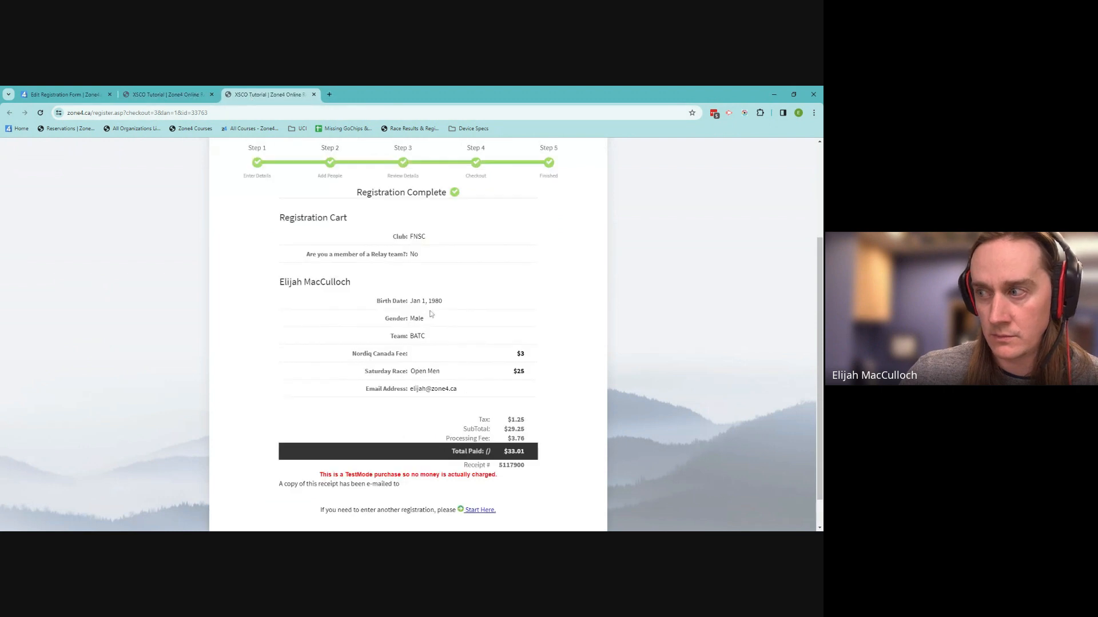
{"action": "scroll", "coordinate": [438, 311], "scroll_direction": "down", "scroll_amount": 4}
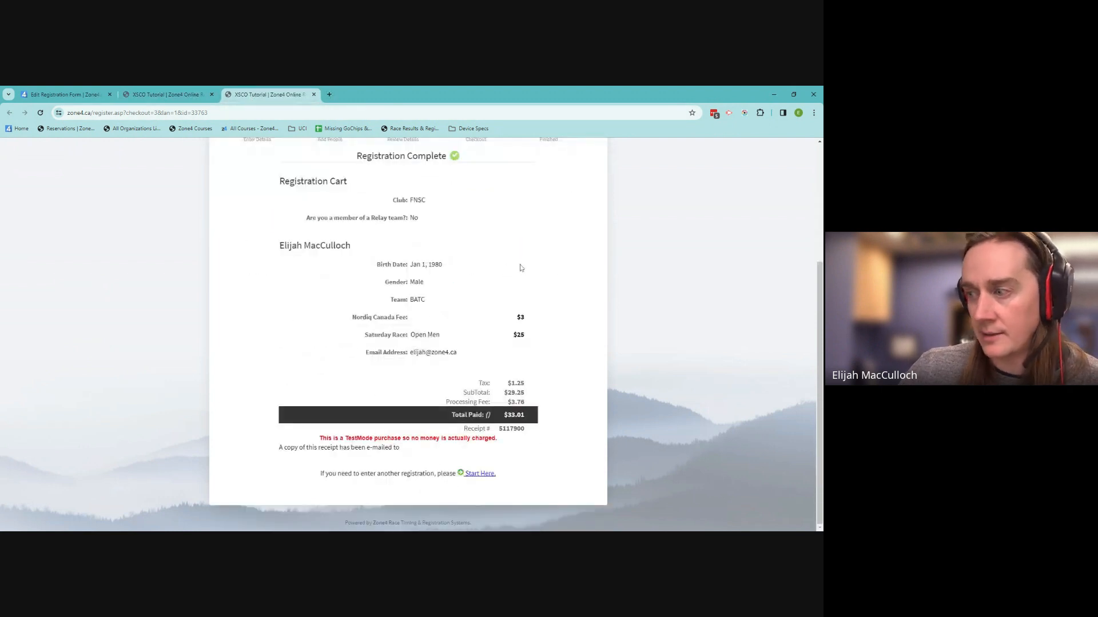
{"action": "scroll", "coordinate": [521, 268], "scroll_direction": "up", "scroll_amount": 3}
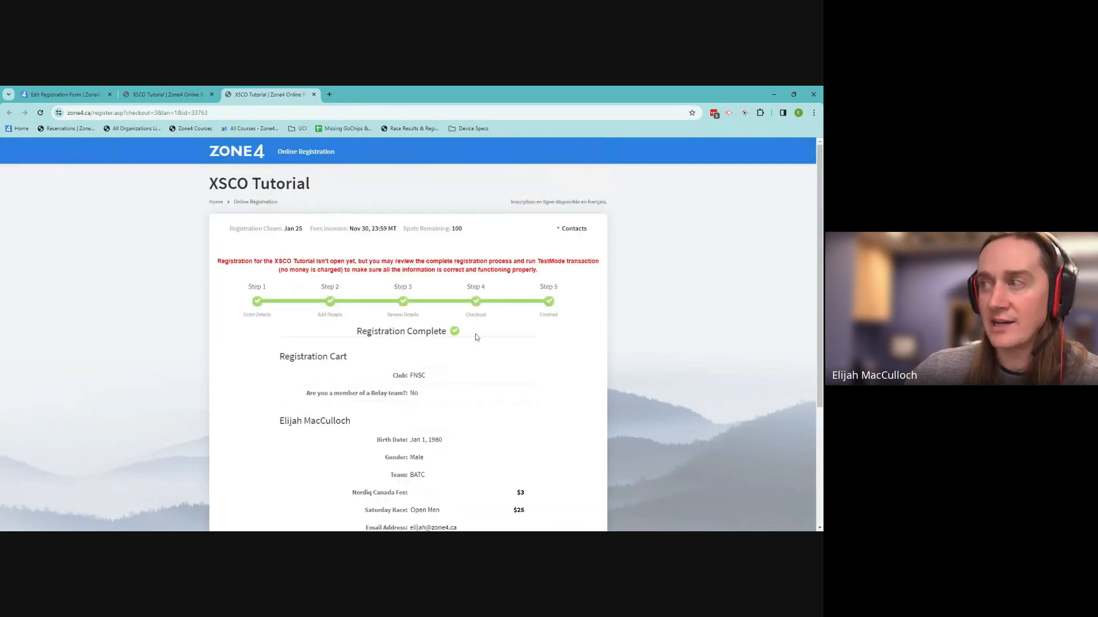
{"action": "left_click", "coordinate": [63, 94]}
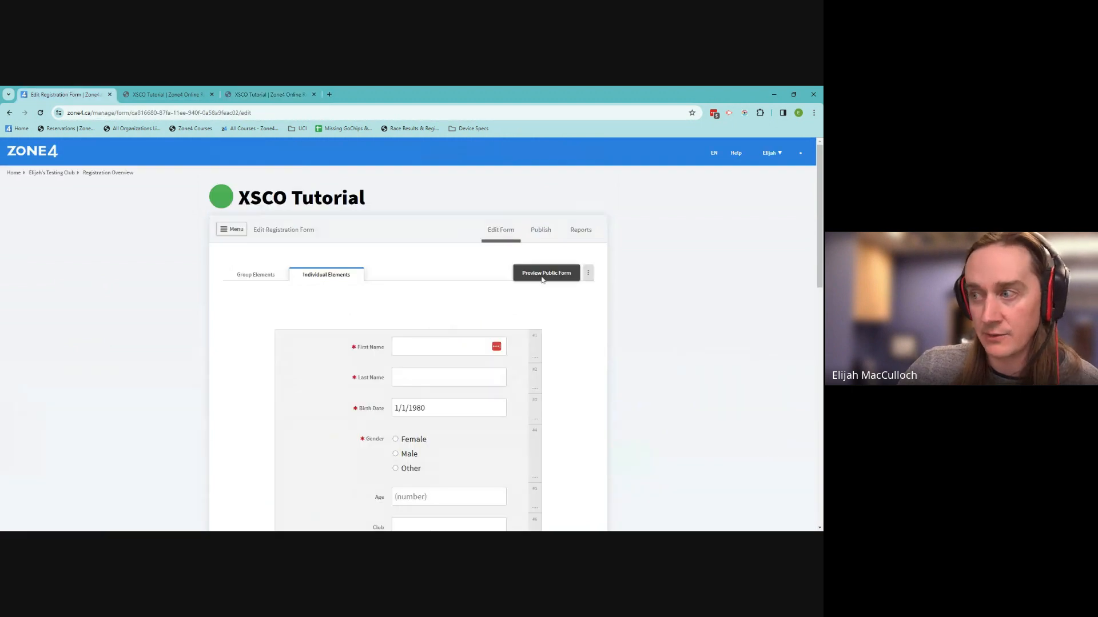
Open XSCO Tutorial Reports, check Find a Cart and Find a Person, then return to Reports
{"action": "left_click", "coordinate": [581, 230]}
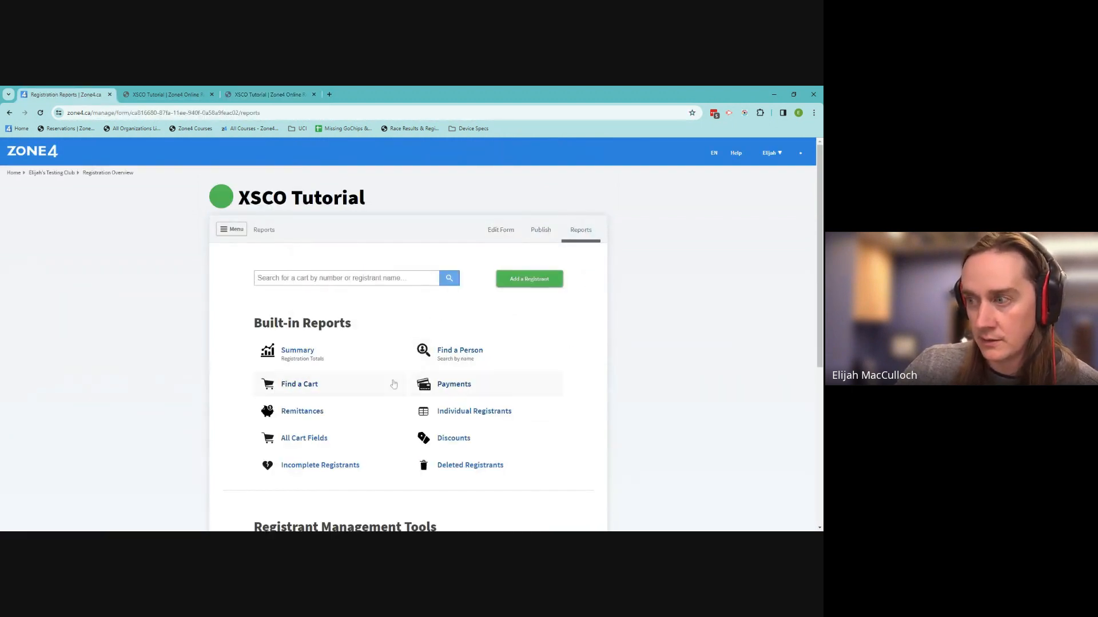
{"action": "left_click", "coordinate": [320, 389]}
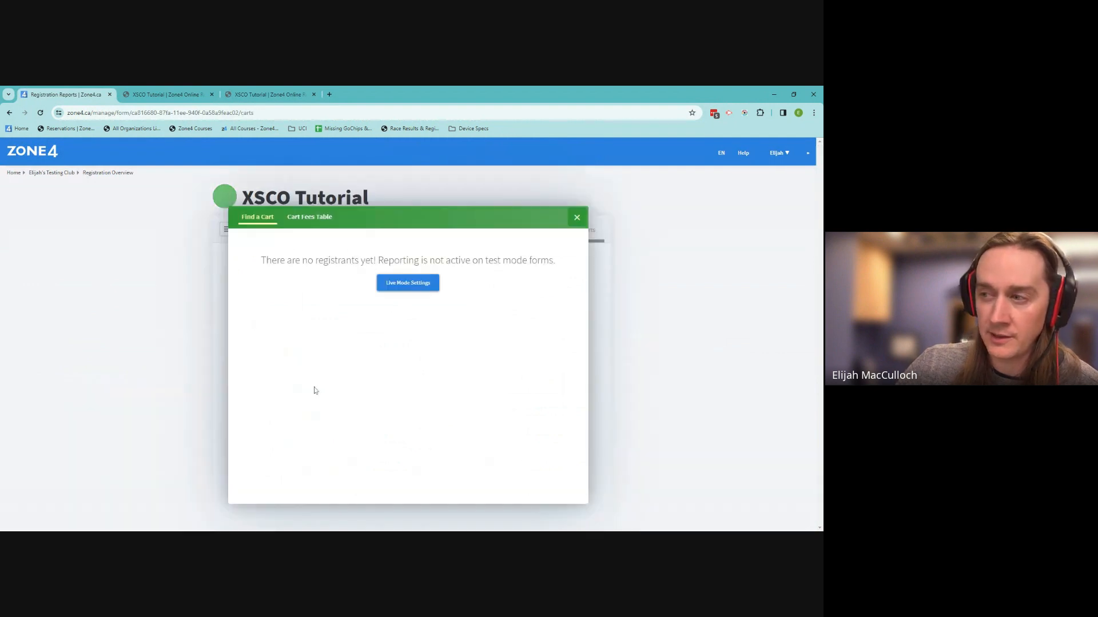
{"action": "left_click", "coordinate": [577, 218]}
{"action": "left_click", "coordinate": [489, 363]}
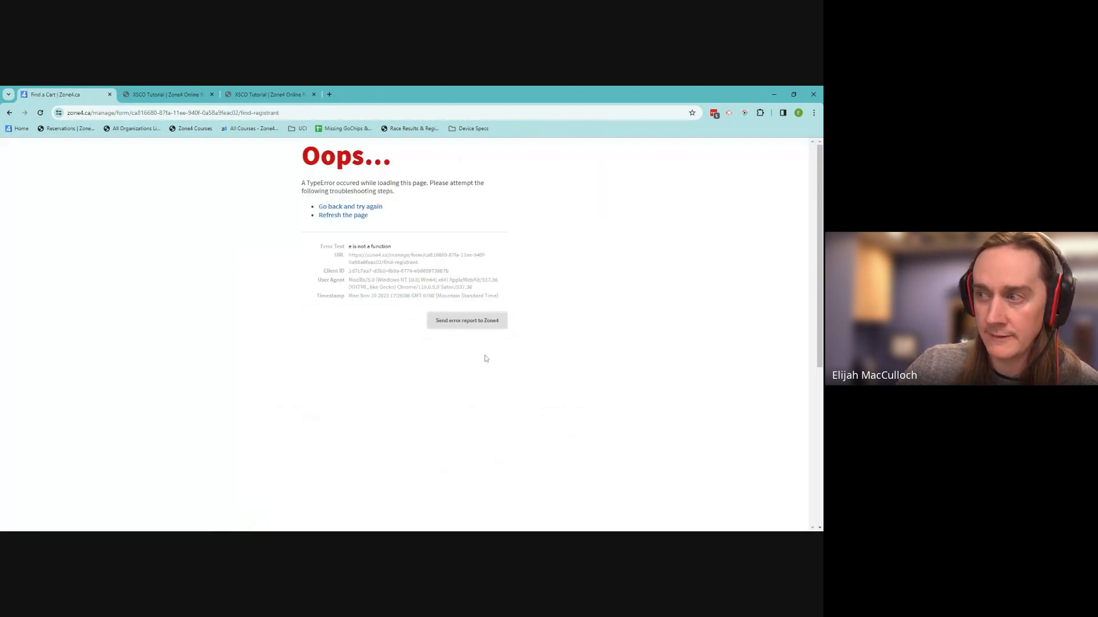
{"action": "left_click", "coordinate": [9, 112]}
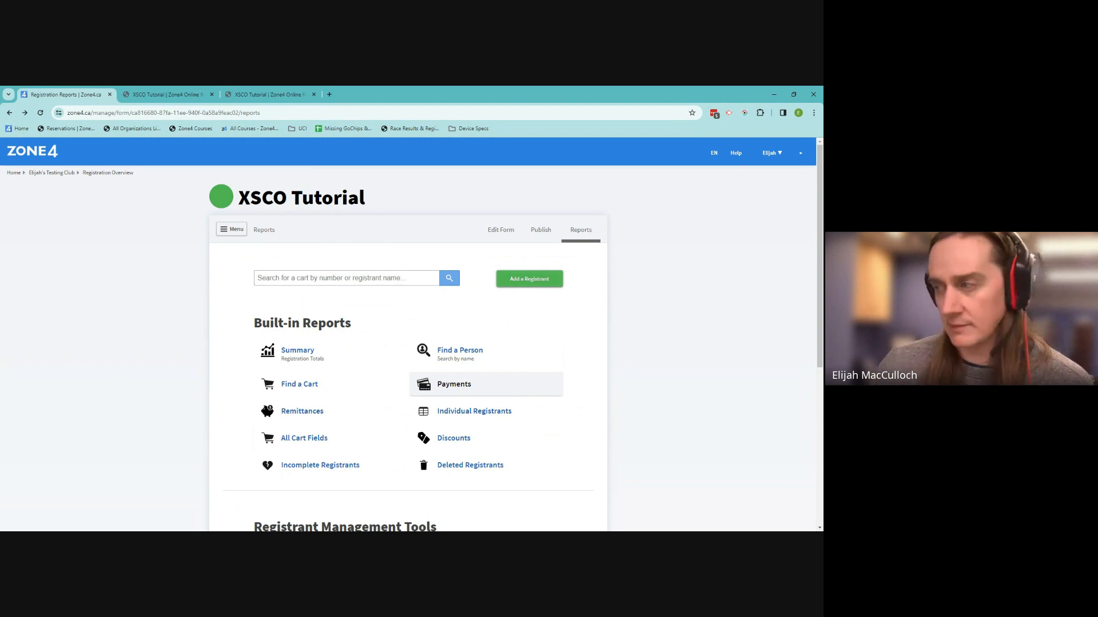
{"action": "scroll", "coordinate": [554, 361], "scroll_direction": "down", "scroll_amount": 2}
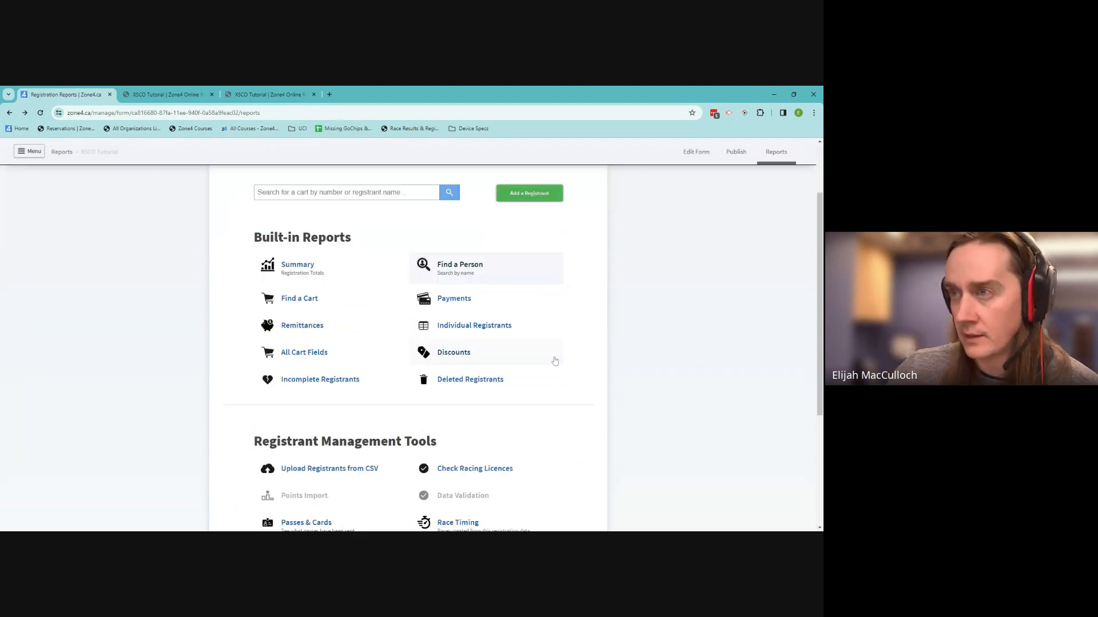
{"action": "scroll", "coordinate": [558, 361], "scroll_direction": "down", "scroll_amount": 1}
{"action": "scroll", "coordinate": [560, 359], "scroll_direction": "down", "scroll_amount": 1}
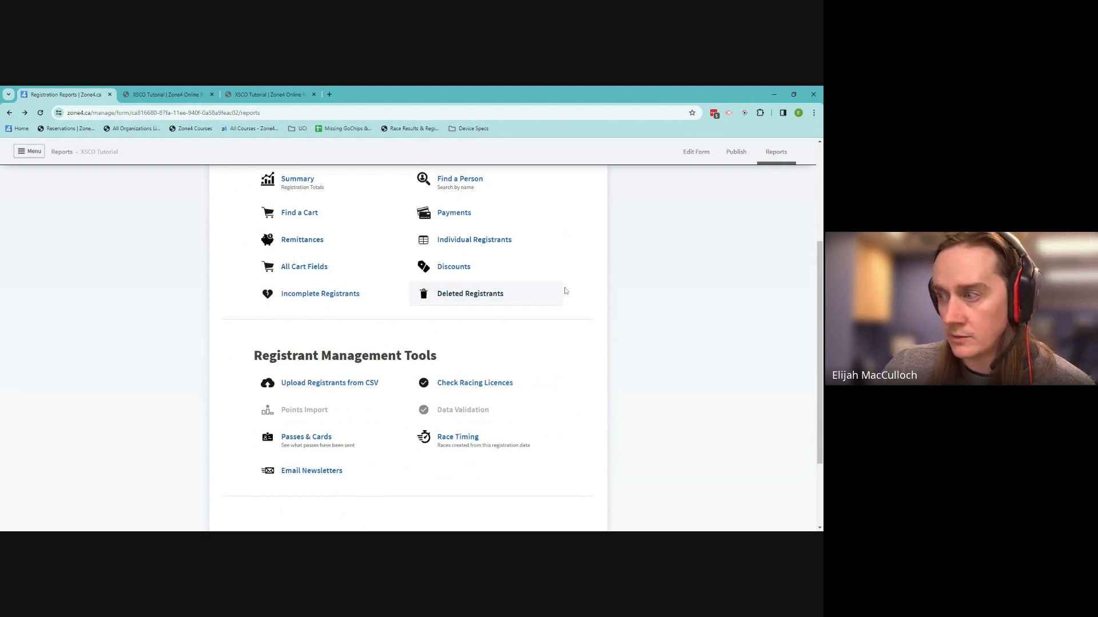
{"action": "scroll", "coordinate": [563, 294], "scroll_direction": "down", "scroll_amount": 1}
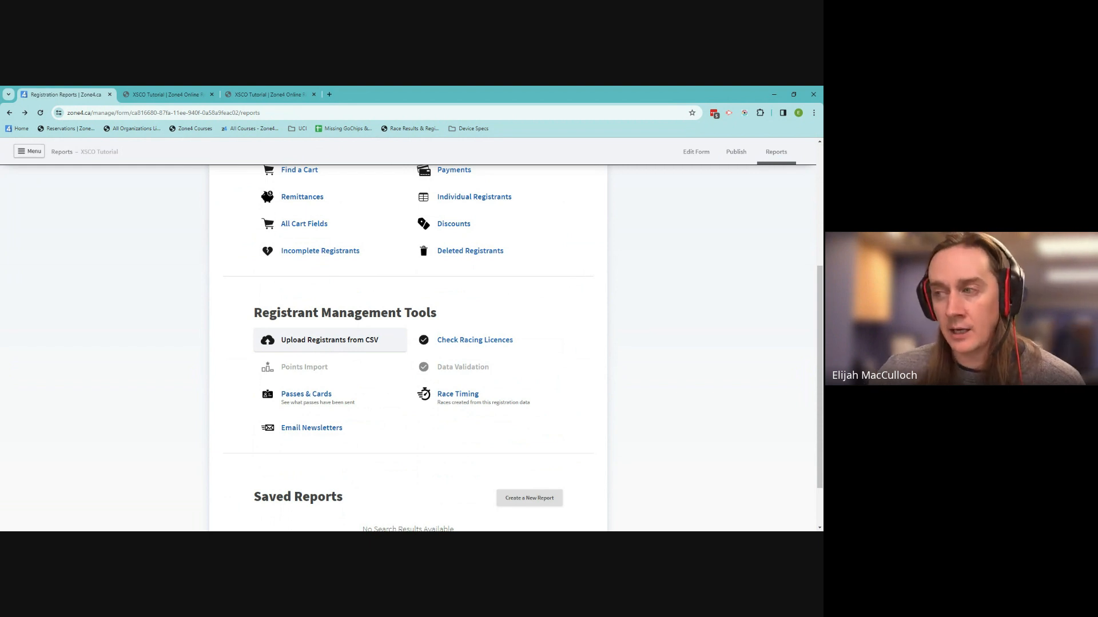
{"action": "left_click", "coordinate": [320, 344]}
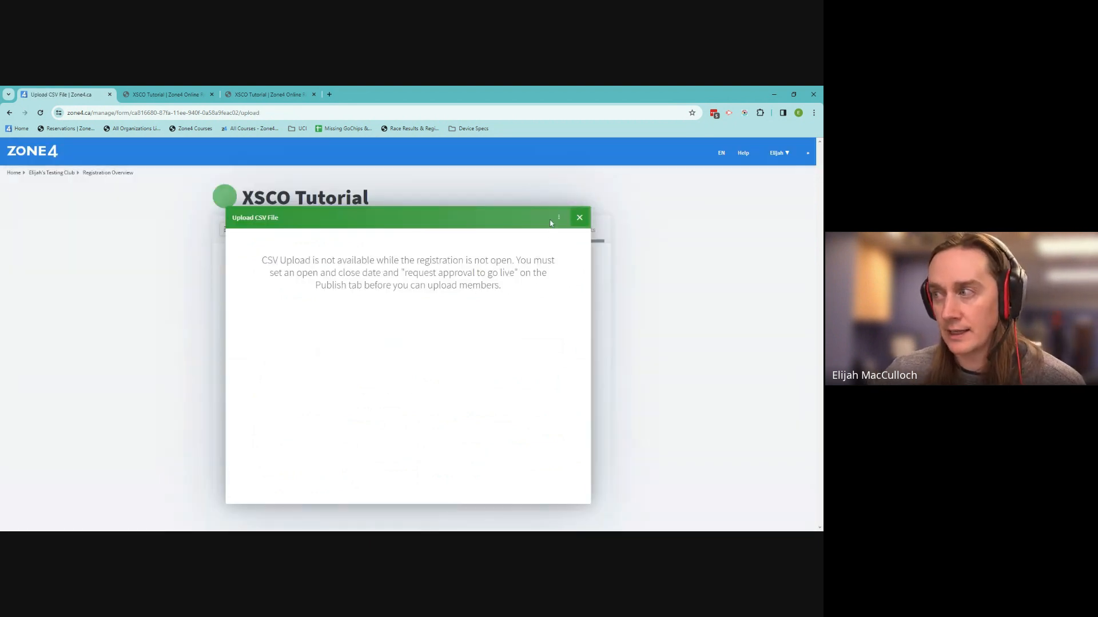
{"action": "left_click", "coordinate": [581, 218]}
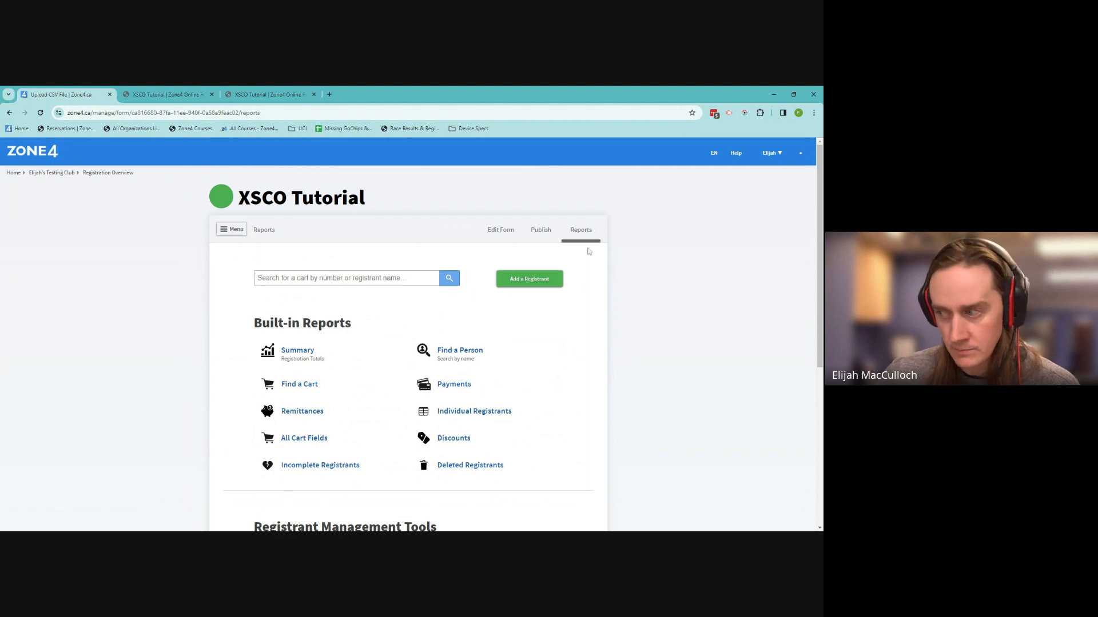
{"action": "scroll", "coordinate": [543, 351], "scroll_direction": "down", "scroll_amount": 2}
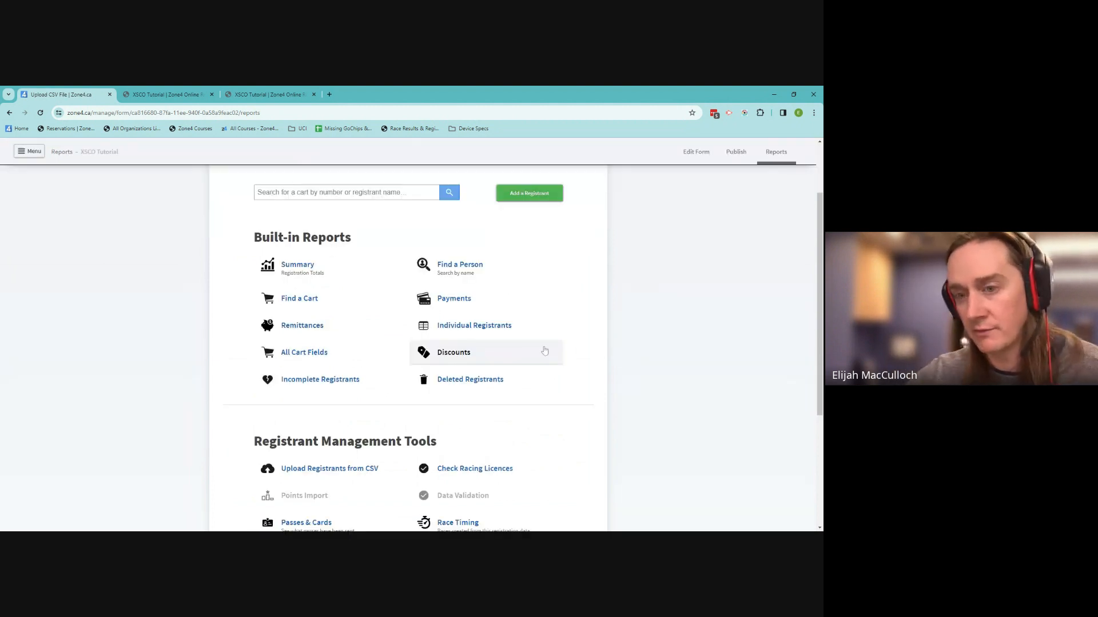
{"action": "scroll", "coordinate": [546, 351], "scroll_direction": "down", "scroll_amount": 2}
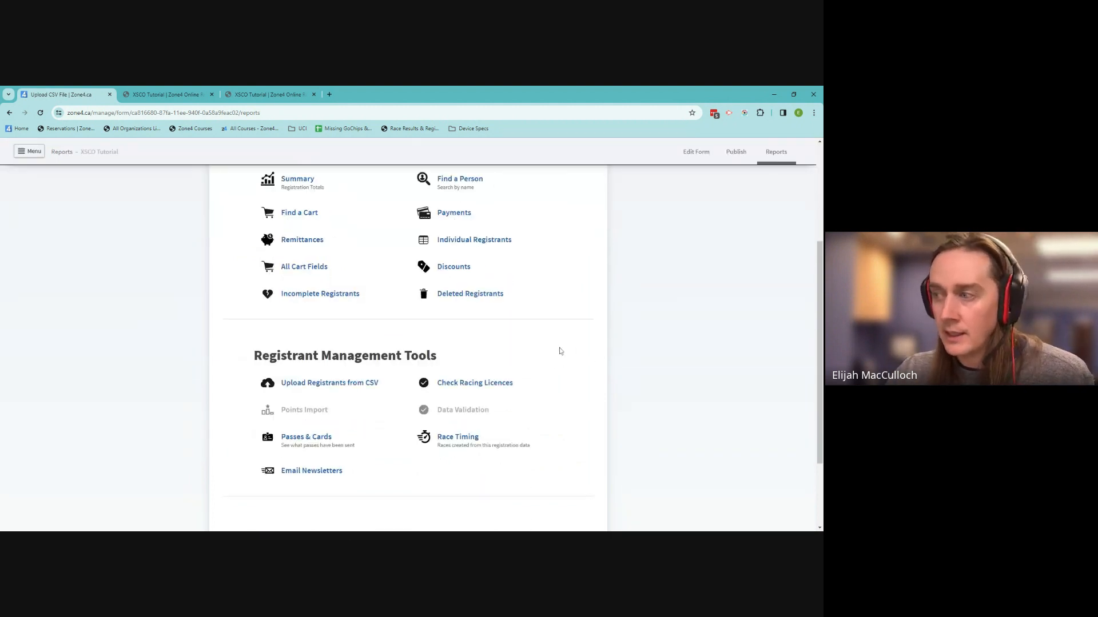
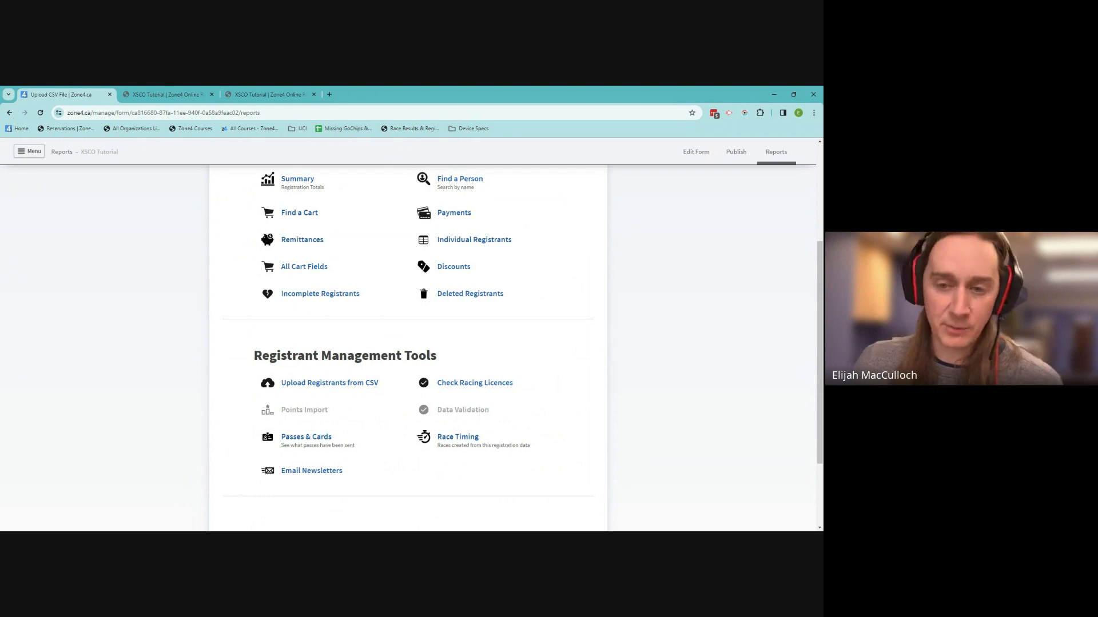
Try opening the email newsletters tool, then go back to the Reports page after an error
{"action": "scroll", "coordinate": [559, 351], "scroll_direction": "down", "scroll_amount": 3}
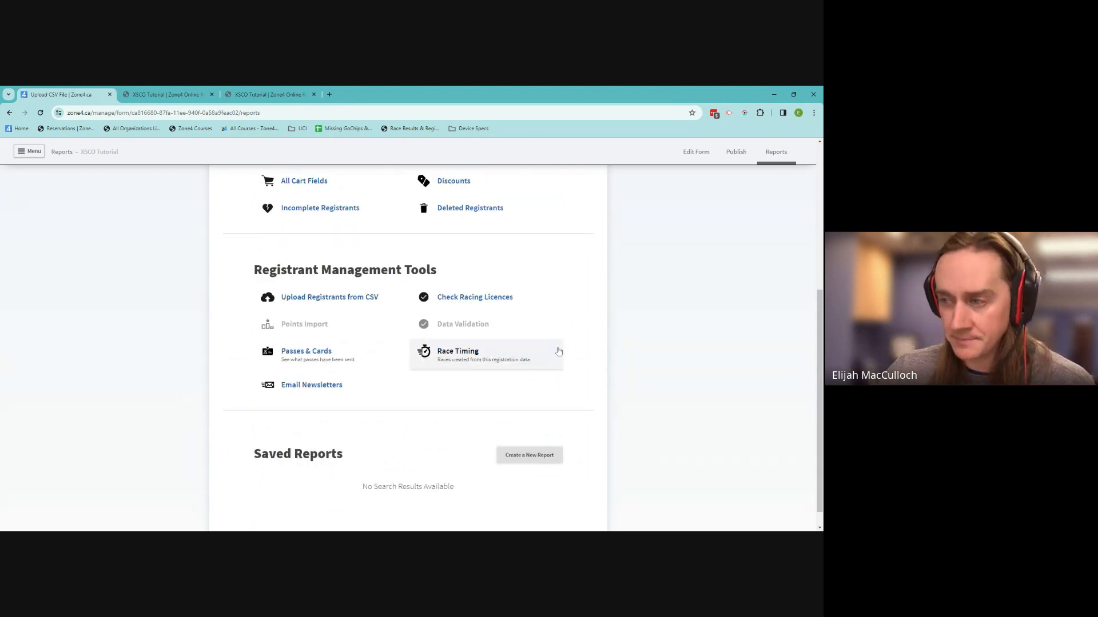
{"action": "scroll", "coordinate": [583, 331], "scroll_direction": "down", "scroll_amount": 1}
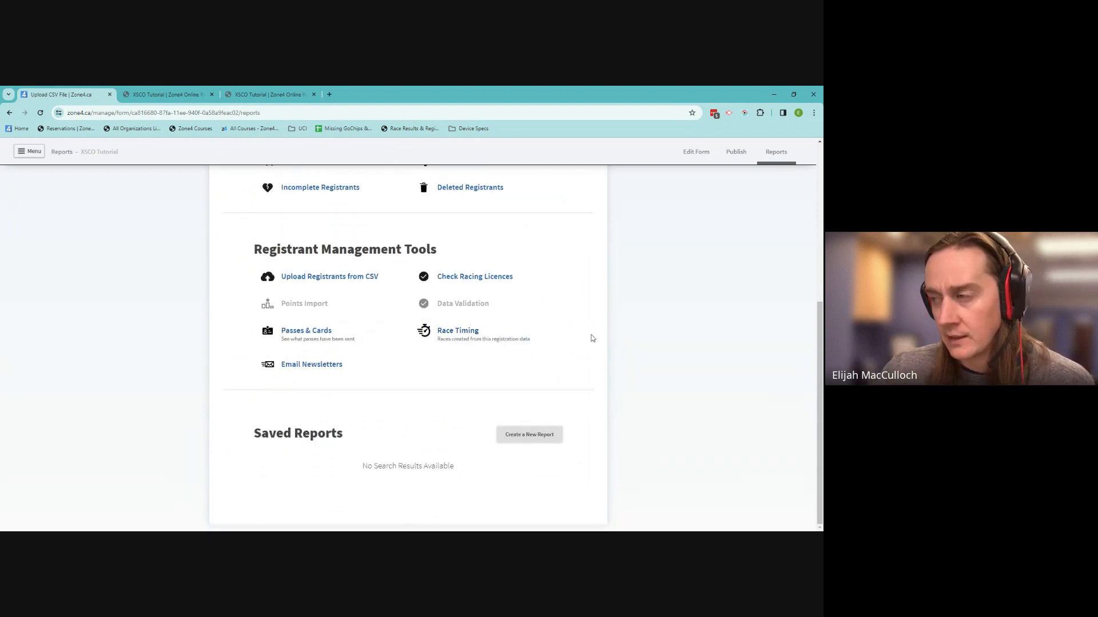
{"action": "left_click", "coordinate": [326, 370]}
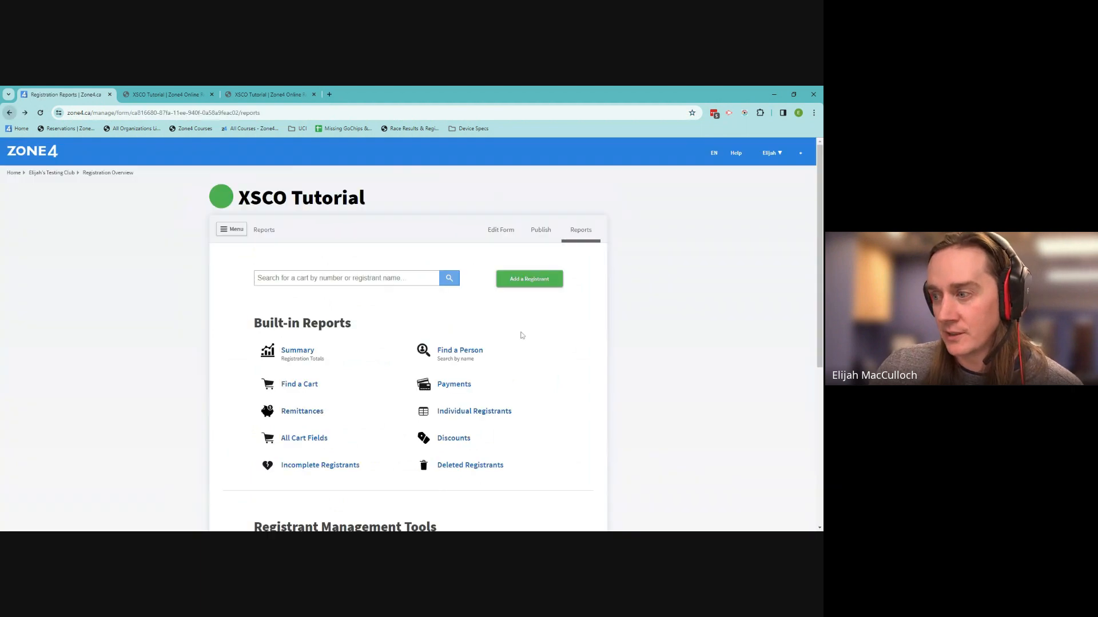
{"action": "scroll", "coordinate": [521, 336], "scroll_direction": "down", "scroll_amount": 5}
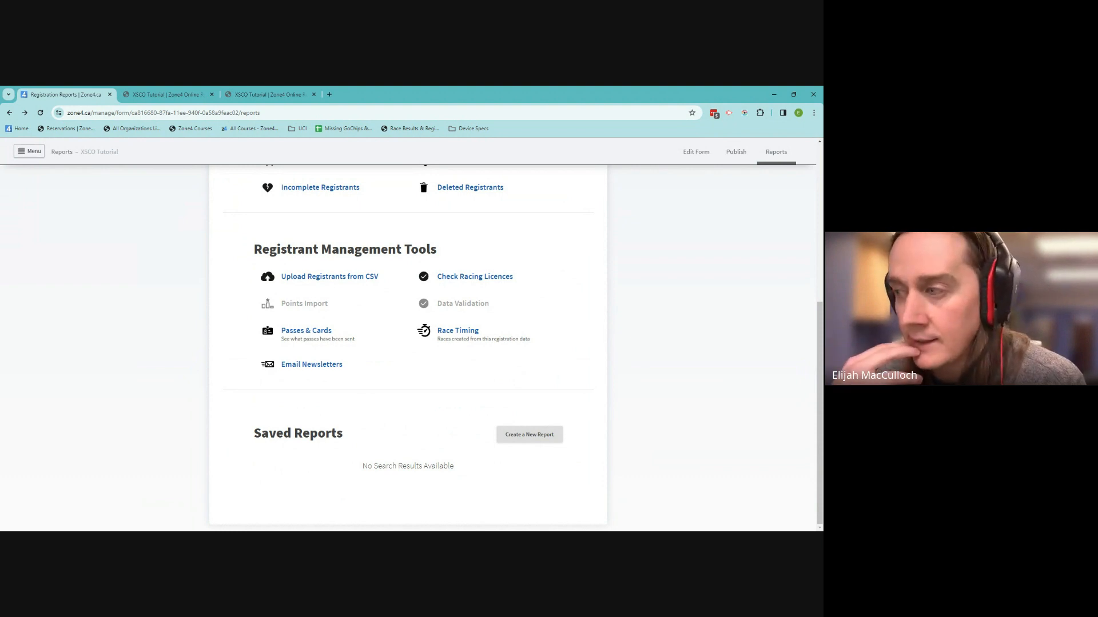
{"action": "left_click", "coordinate": [312, 365]}
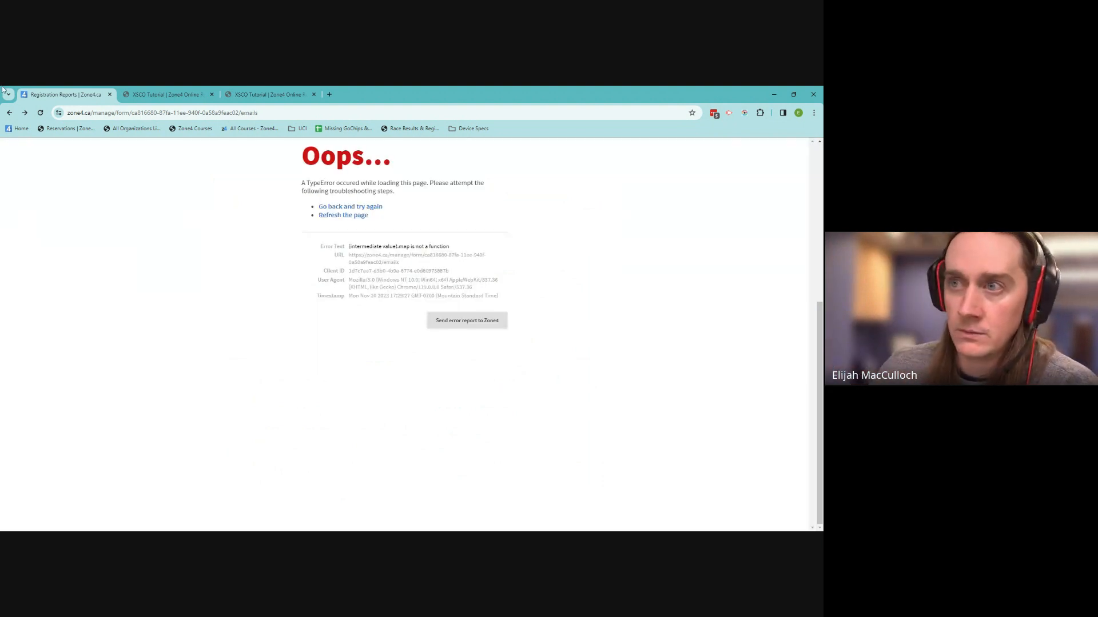
{"action": "left_click", "coordinate": [9, 113]}
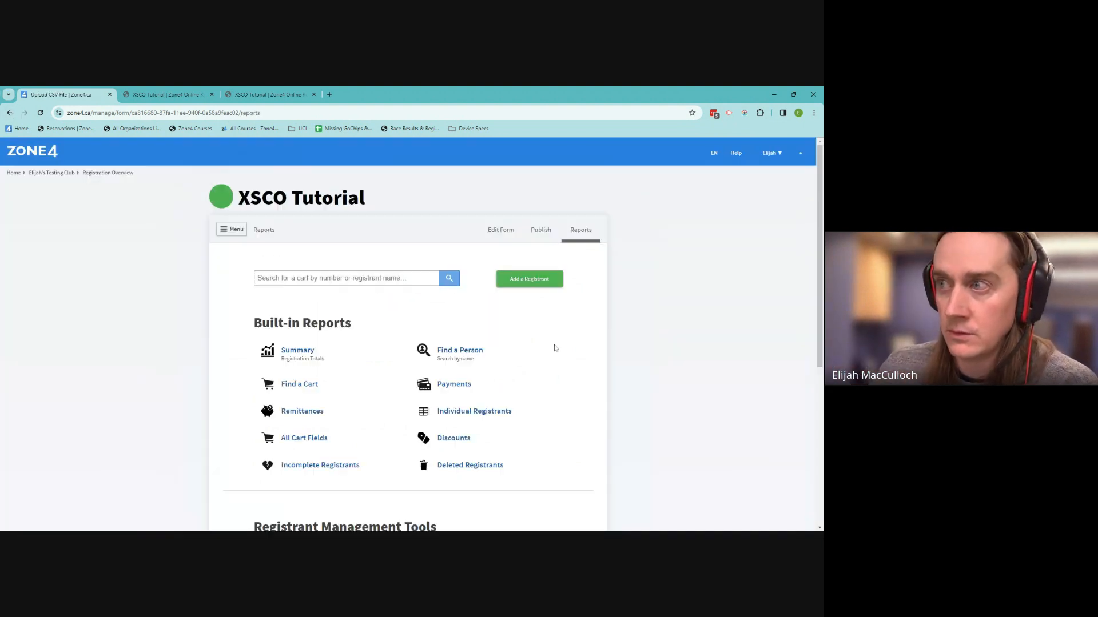
{"action": "scroll", "coordinate": [558, 361], "scroll_direction": "down", "scroll_amount": 5}
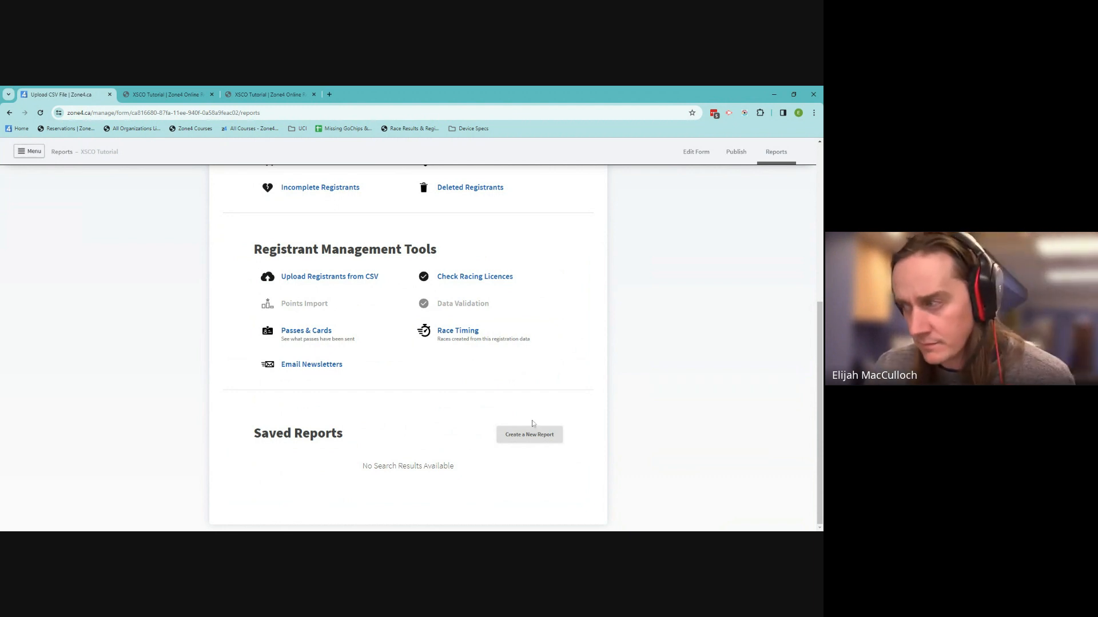
Create a new saved report and title it with the user's first name followed by 'Report'
{"action": "left_click", "coordinate": [525, 434]}
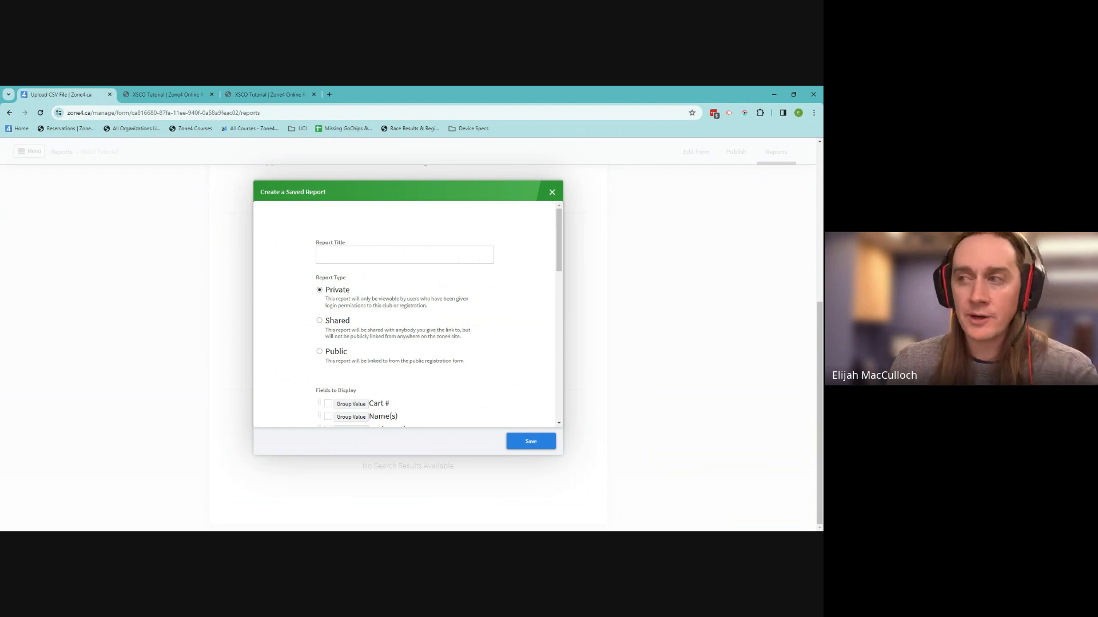
{"action": "left_click", "coordinate": [404, 255]}
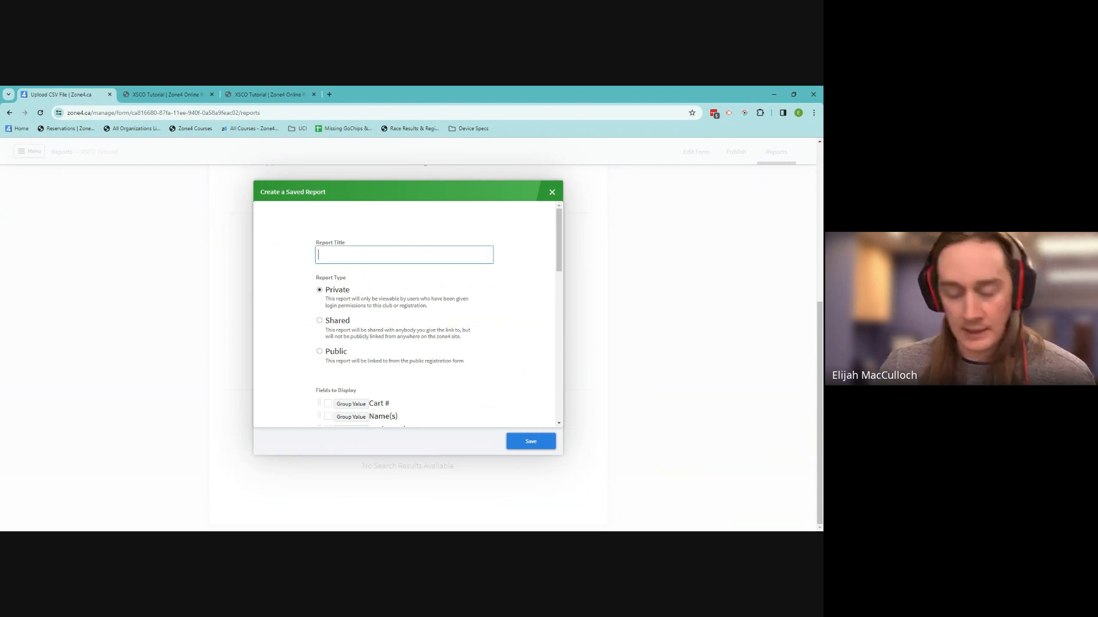
{"action": "type", "text": "Eliah"}
{"action": "key", "text": "BackSpace"}
{"action": "key", "text": "BackSpace"}
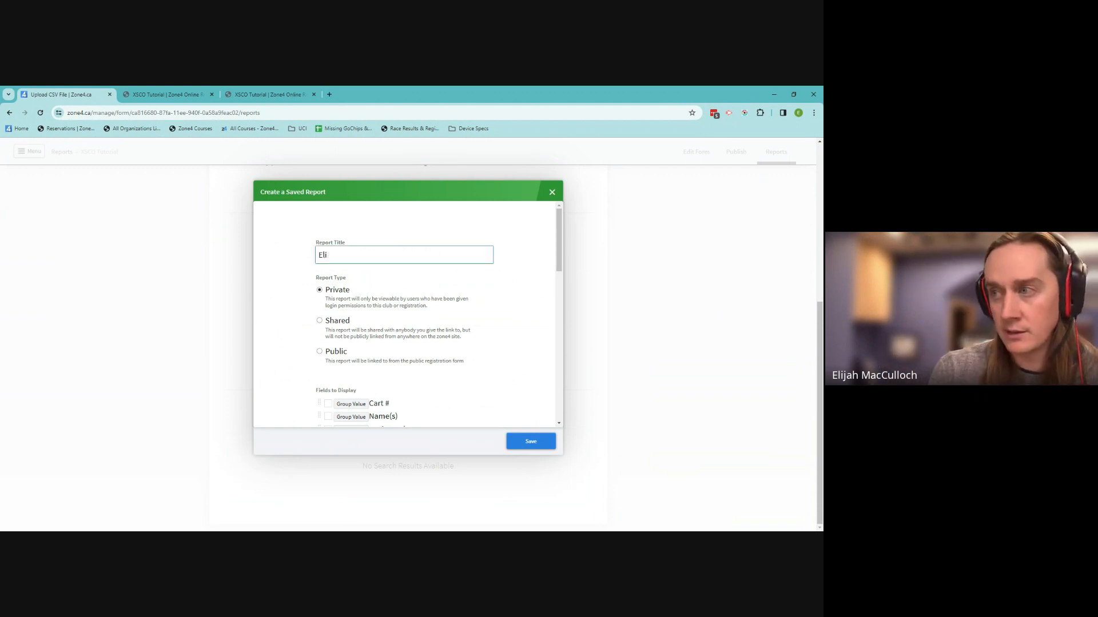
{"action": "type", "text": "jah's Rep"}
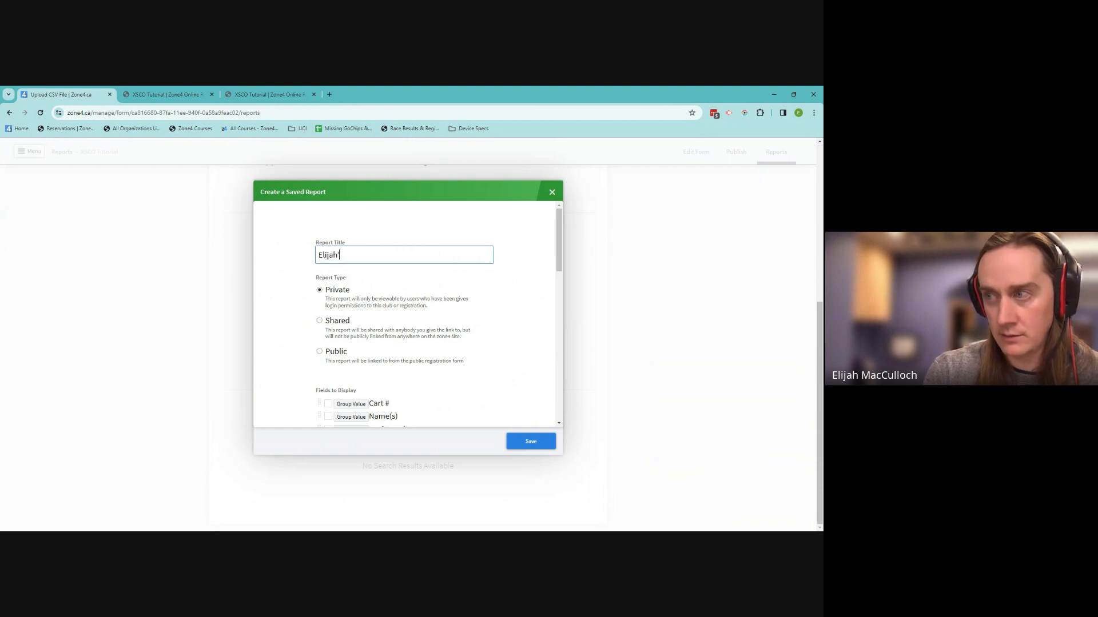
{"action": "type", "text": "ort"}
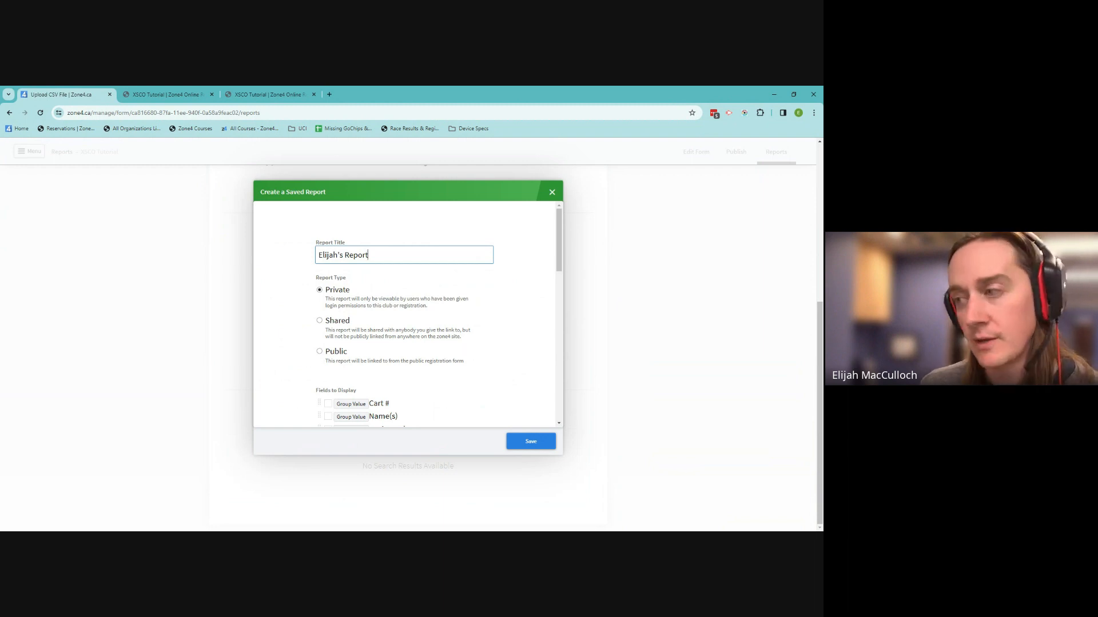
Add the Name, FirstName, LastName and BirthDate fields to the report
{"action": "scroll", "coordinate": [472, 325], "scroll_direction": "down", "scroll_amount": 2}
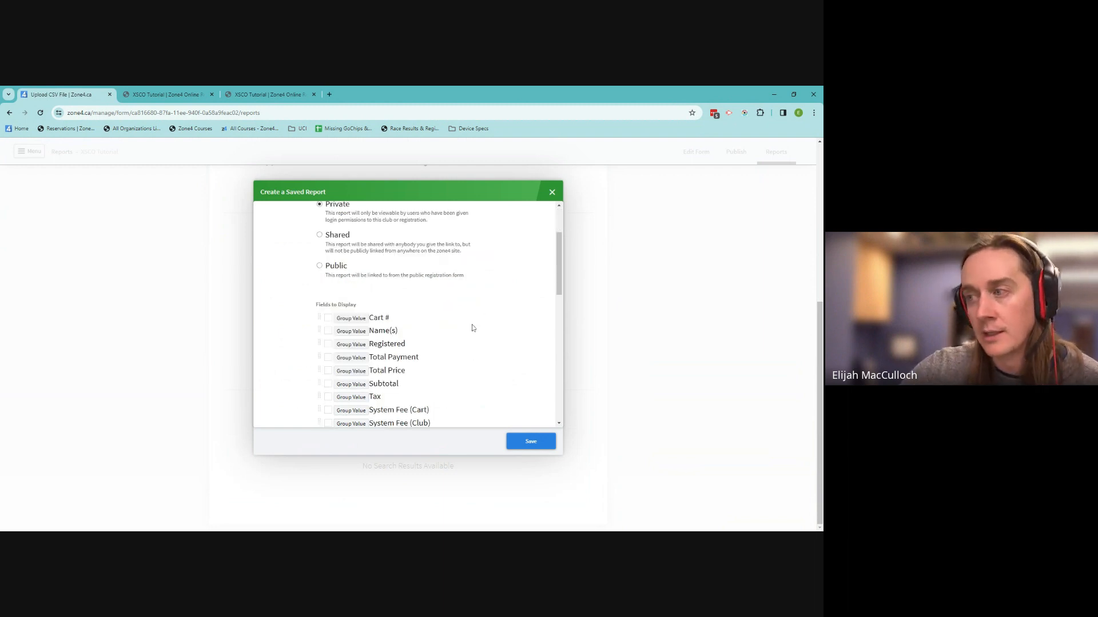
{"action": "scroll", "coordinate": [472, 323], "scroll_direction": "down", "scroll_amount": 2}
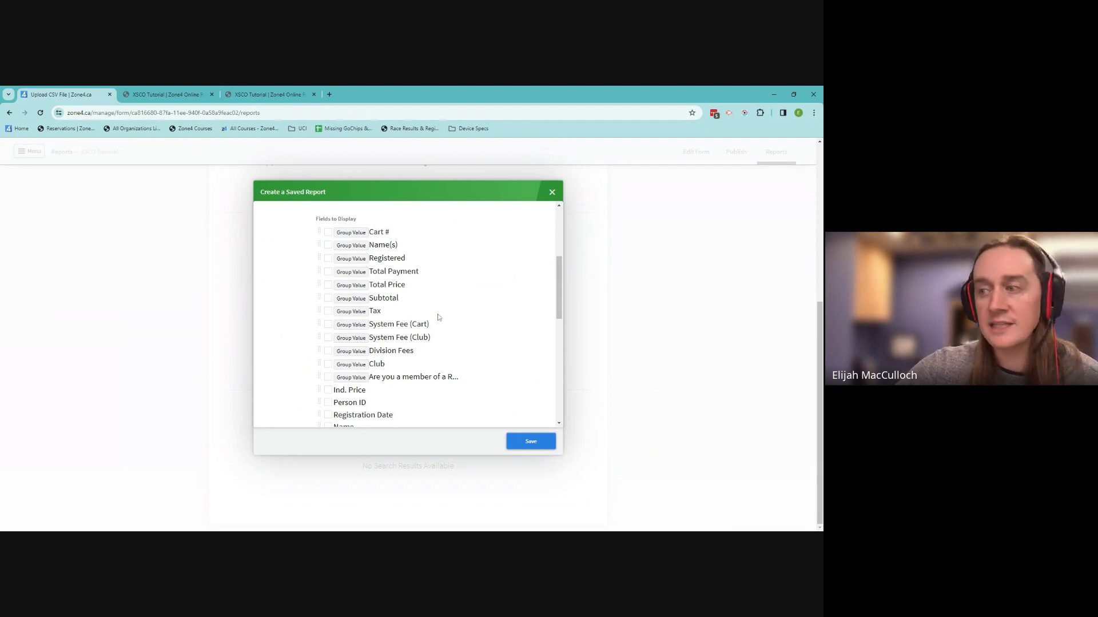
{"action": "scroll", "coordinate": [440, 319], "scroll_direction": "down", "scroll_amount": 2}
{"action": "scroll", "coordinate": [435, 319], "scroll_direction": "up", "scroll_amount": 4}
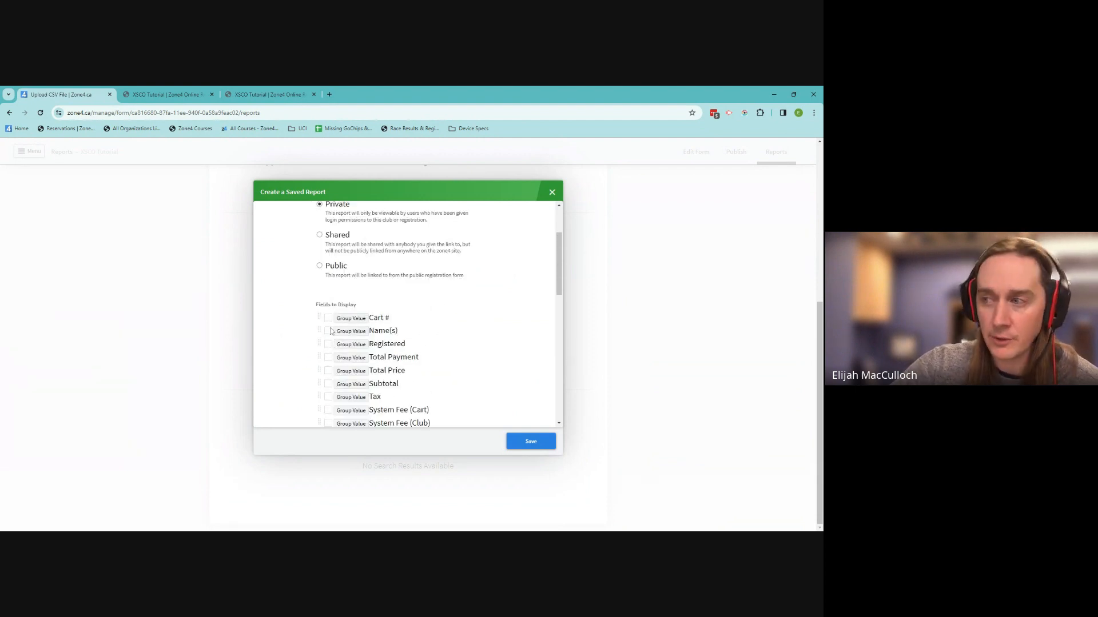
{"action": "scroll", "coordinate": [333, 341], "scroll_direction": "down", "scroll_amount": 4}
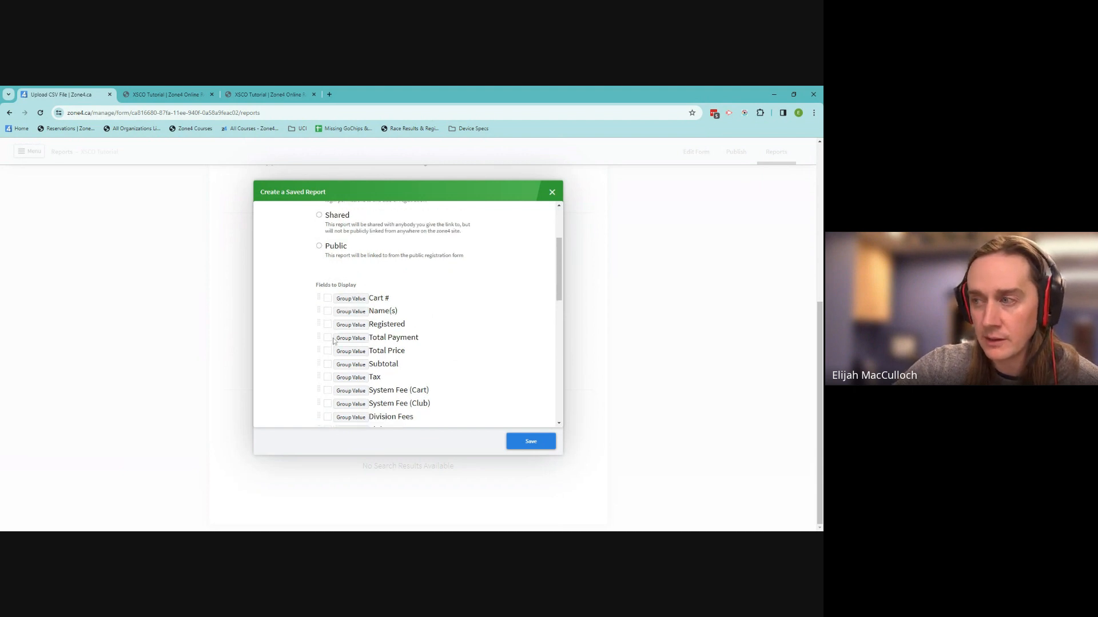
{"action": "left_click", "coordinate": [327, 344]}
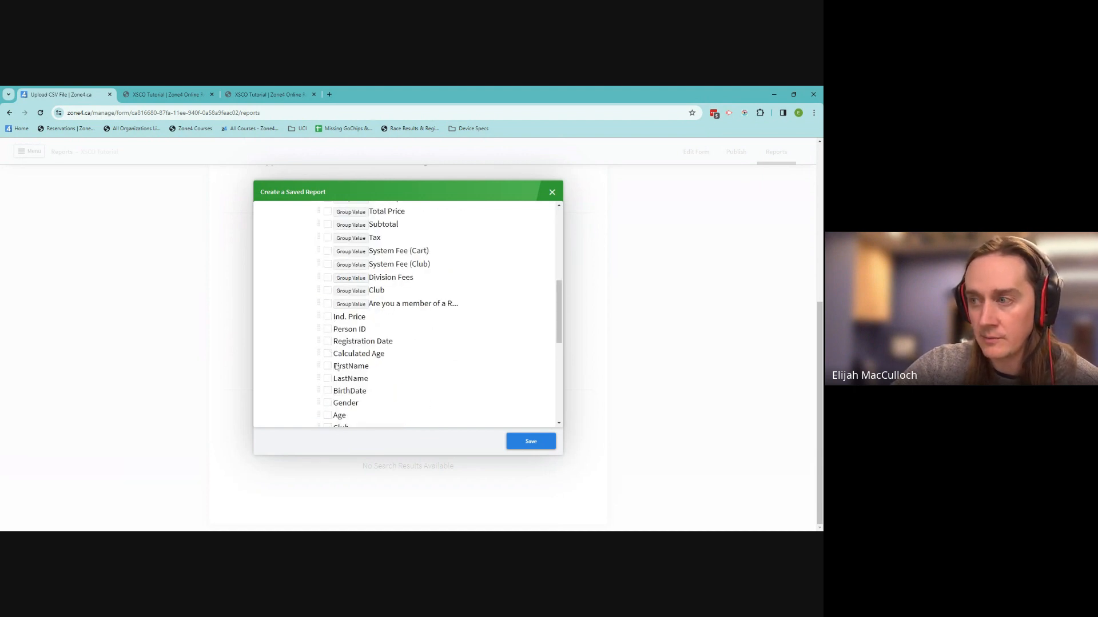
{"action": "left_click", "coordinate": [328, 368]}
{"action": "left_click", "coordinate": [328, 378]}
{"action": "left_click", "coordinate": [328, 392]}
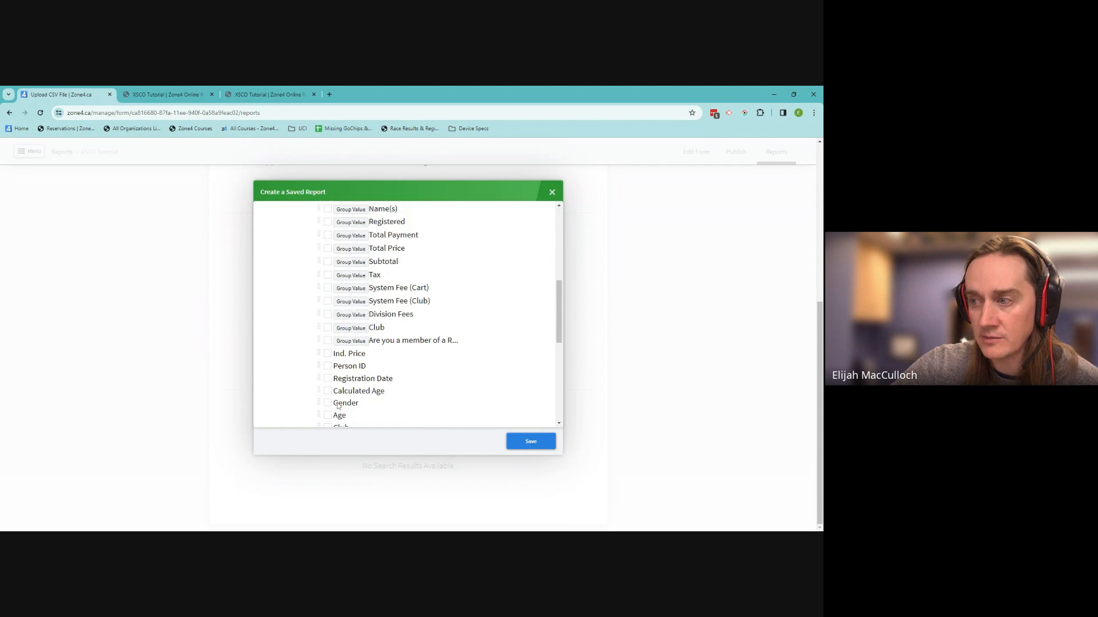
Add the Club and CCCLicence fields and save the report
{"action": "scroll", "coordinate": [330, 395], "scroll_direction": "down", "scroll_amount": 2}
{"action": "left_click", "coordinate": [328, 342]}
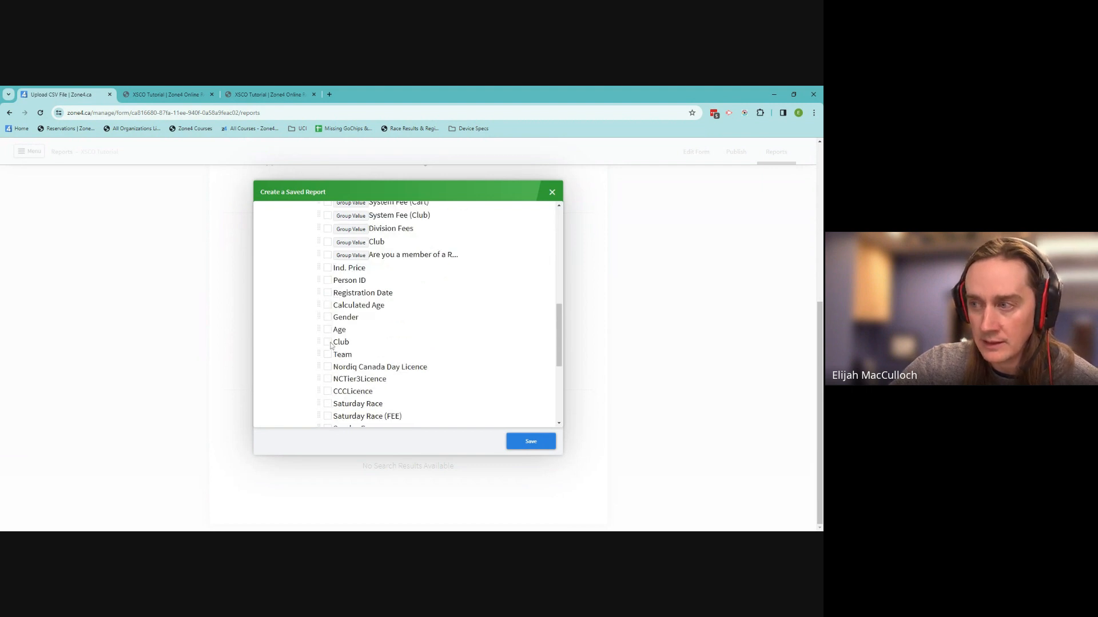
{"action": "left_click", "coordinate": [329, 391]}
{"action": "scroll", "coordinate": [411, 375], "scroll_direction": "up", "scroll_amount": 6}
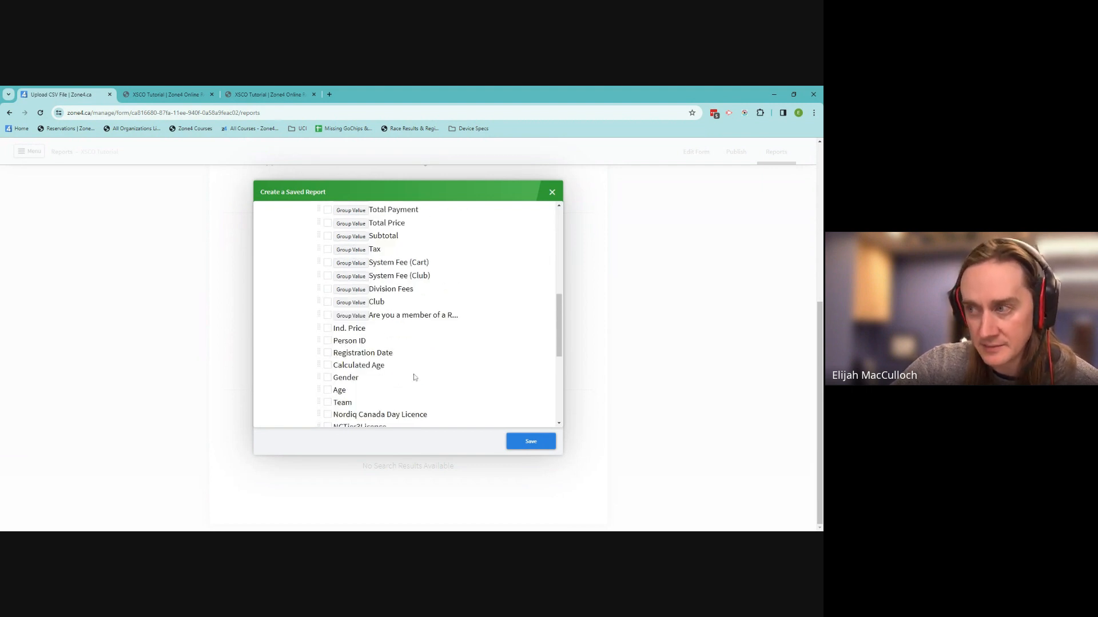
{"action": "scroll", "coordinate": [404, 385], "scroll_direction": "down", "scroll_amount": 2}
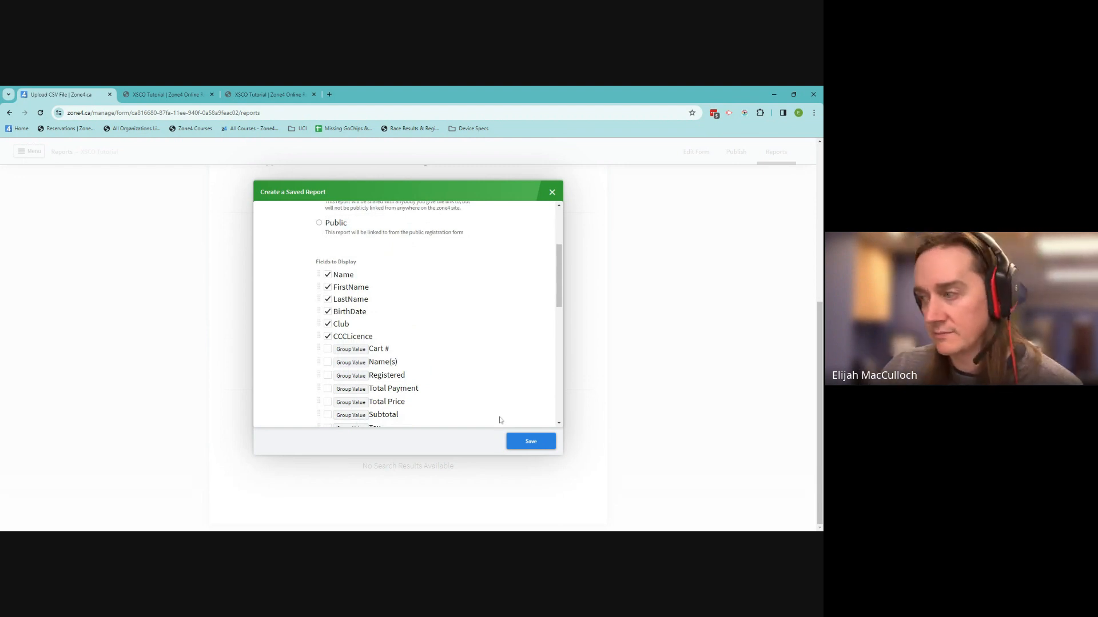
{"action": "left_click", "coordinate": [522, 444]}
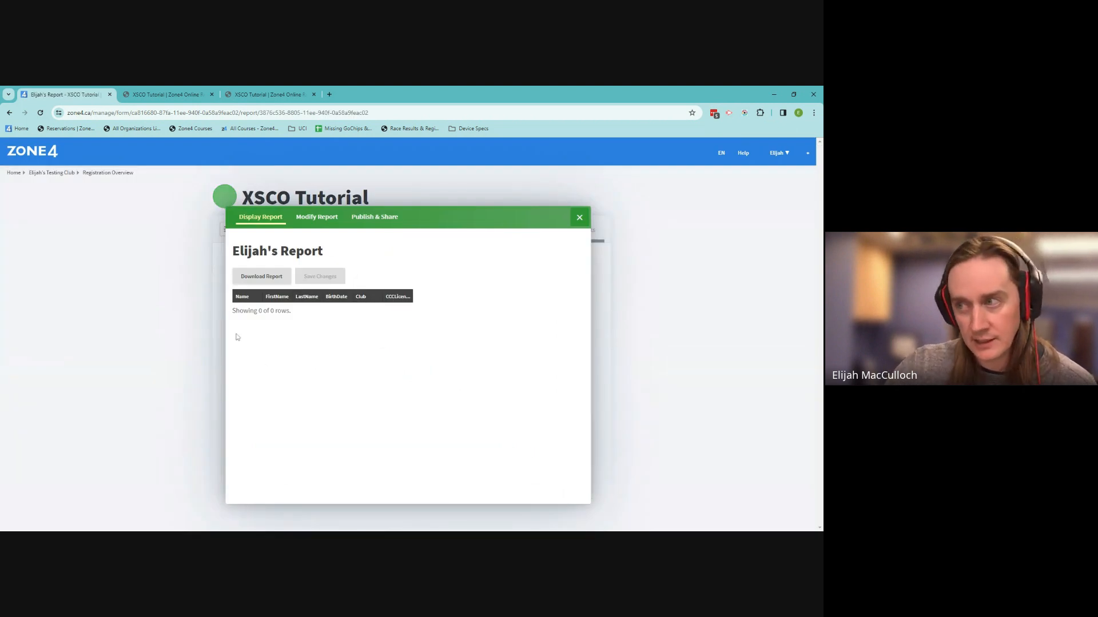
Under an all-conditions rule, add a filter keeping only rows where CCCLicence Is Not Blank
{"action": "left_click", "coordinate": [317, 217]}
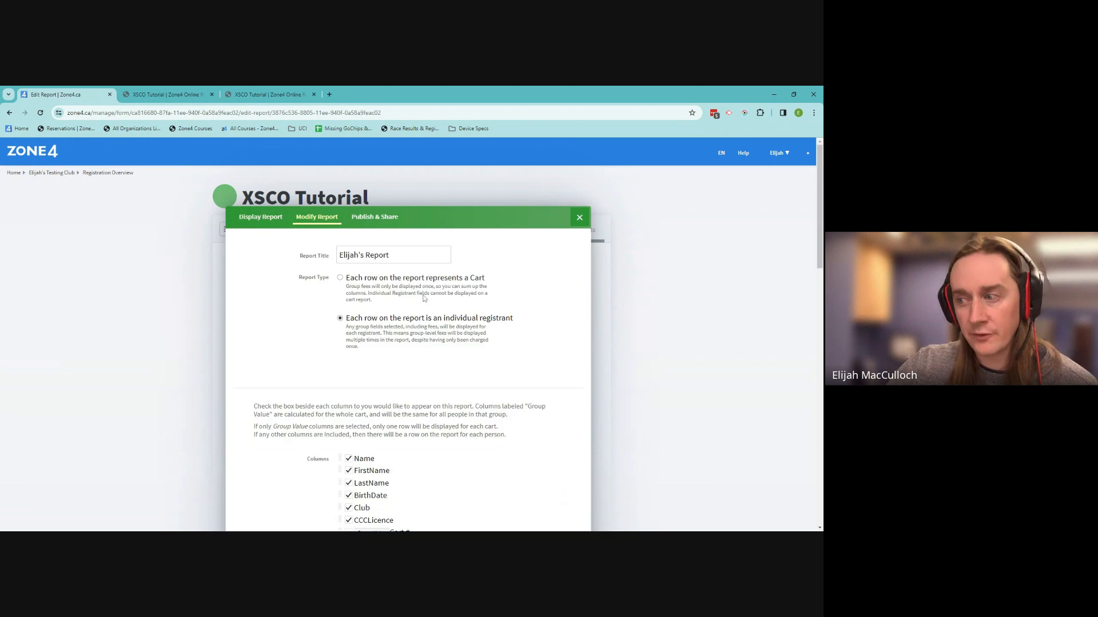
{"action": "scroll", "coordinate": [490, 377], "scroll_direction": "down", "scroll_amount": 6}
{"action": "scroll", "coordinate": [491, 362], "scroll_direction": "down", "scroll_amount": 4}
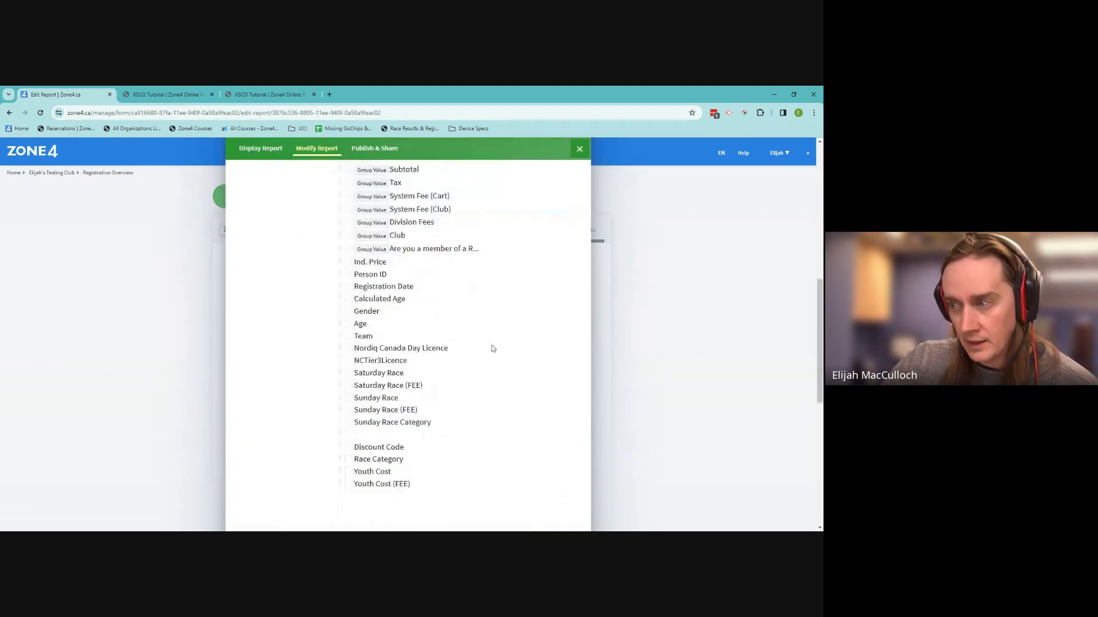
{"action": "scroll", "coordinate": [365, 366], "scroll_direction": "down", "scroll_amount": 2}
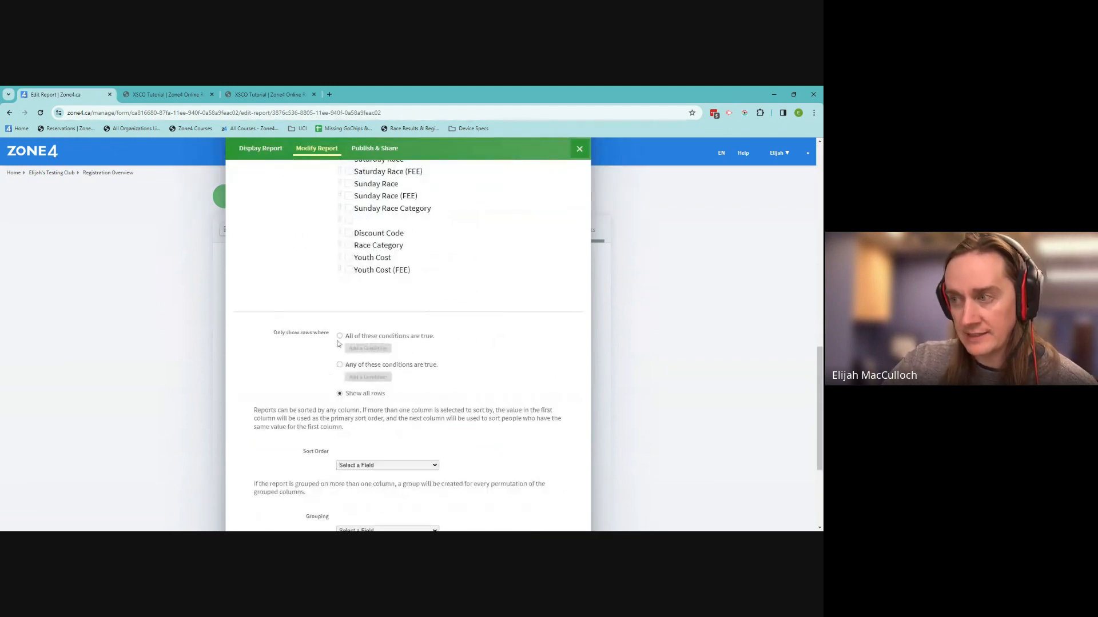
{"action": "left_click", "coordinate": [340, 337]}
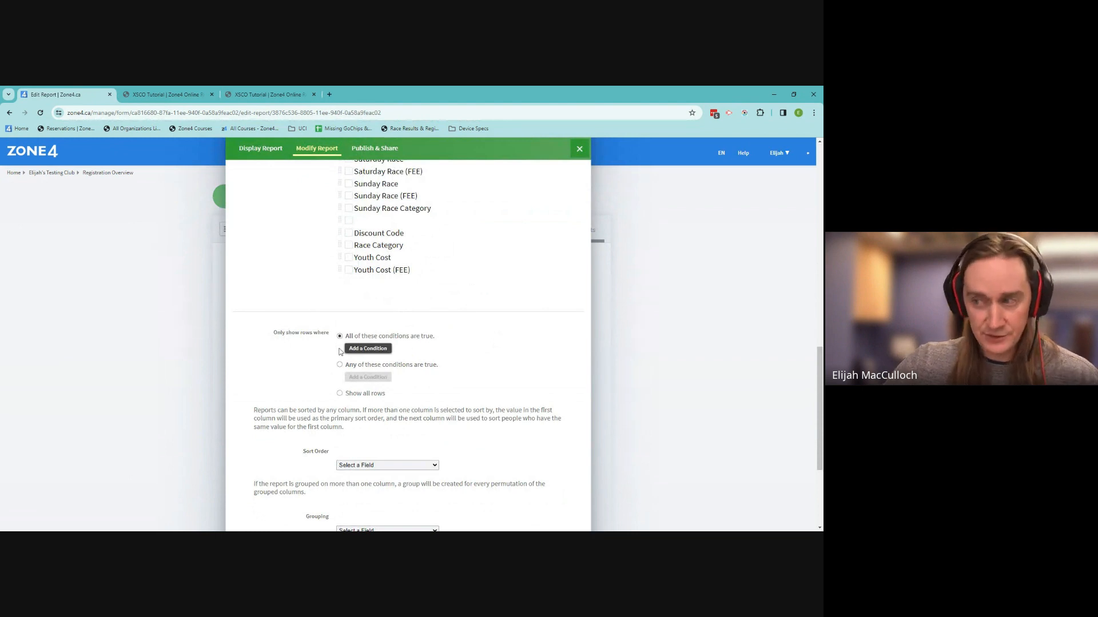
{"action": "left_click", "coordinate": [355, 349]}
{"action": "left_click", "coordinate": [359, 351]}
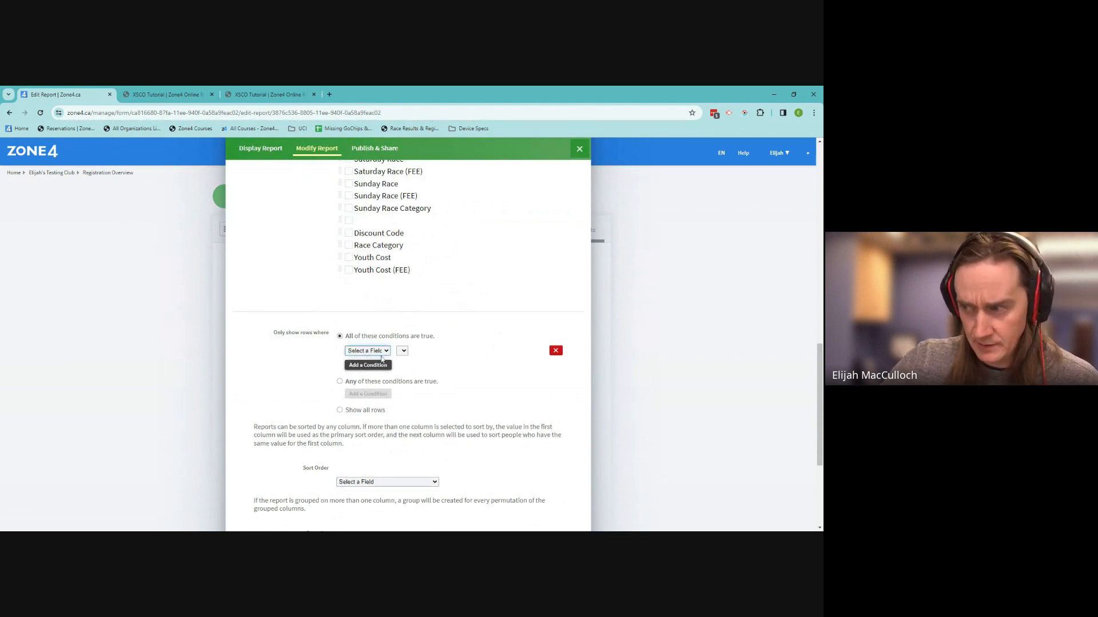
{"action": "left_click", "coordinate": [407, 384]}
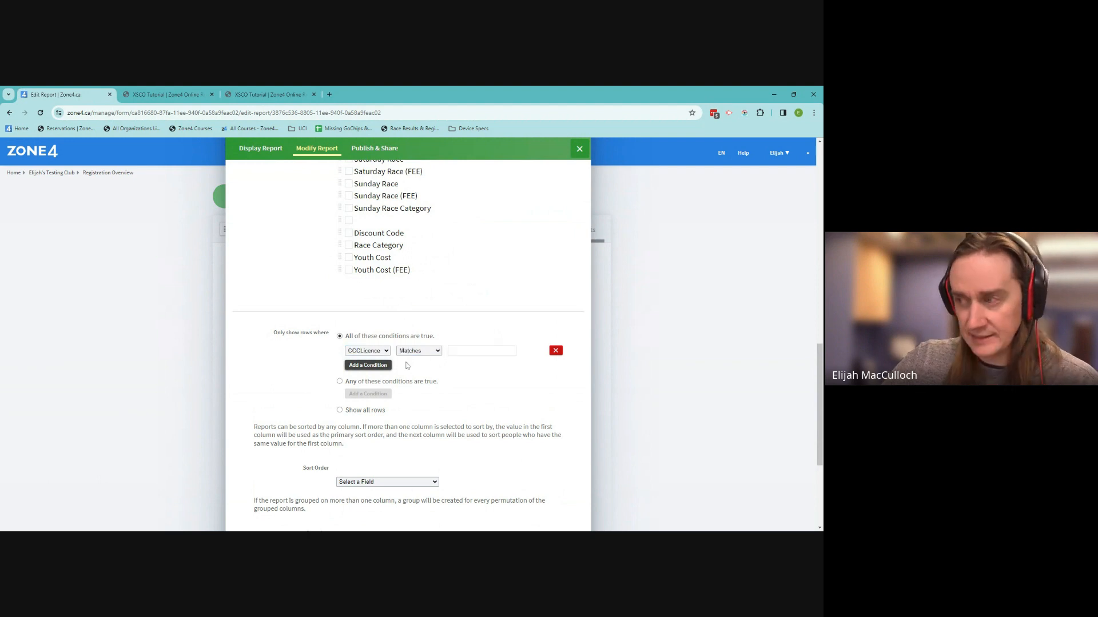
{"action": "left_click", "coordinate": [410, 353]}
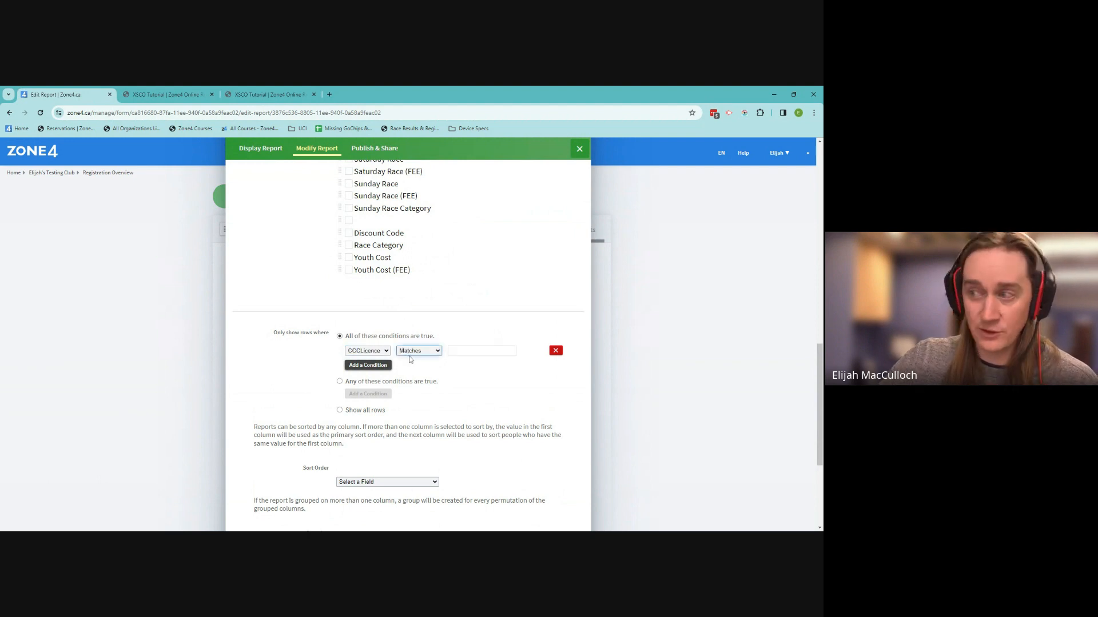
{"action": "left_click", "coordinate": [410, 359]}
{"action": "scroll", "coordinate": [503, 423], "scroll_direction": "down", "scroll_amount": 3}
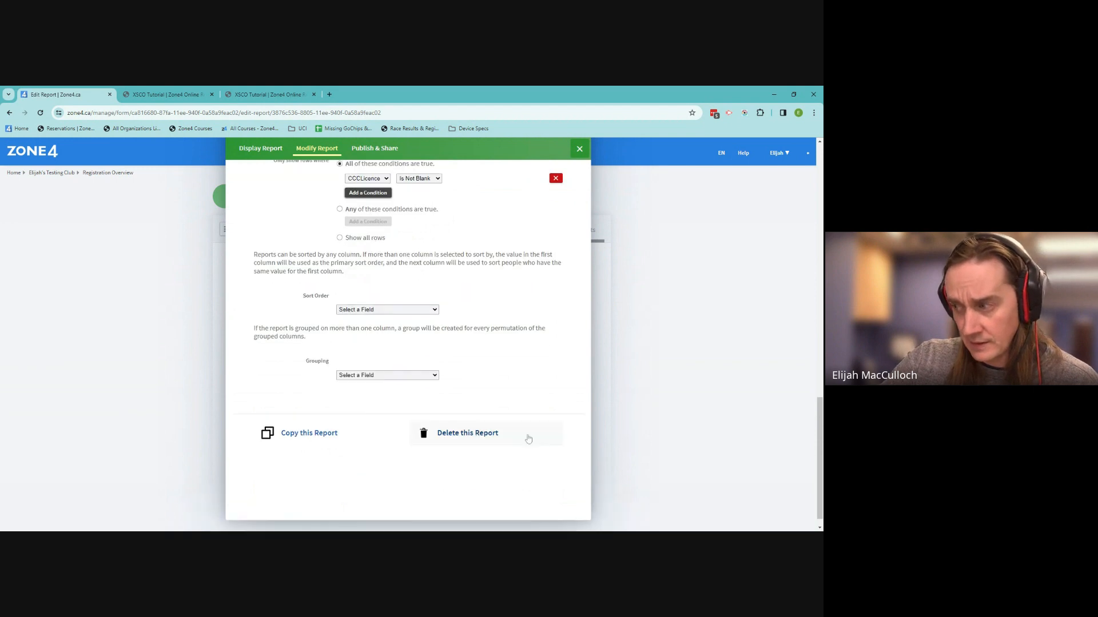
{"action": "scroll", "coordinate": [500, 429], "scroll_direction": "up", "scroll_amount": 15}
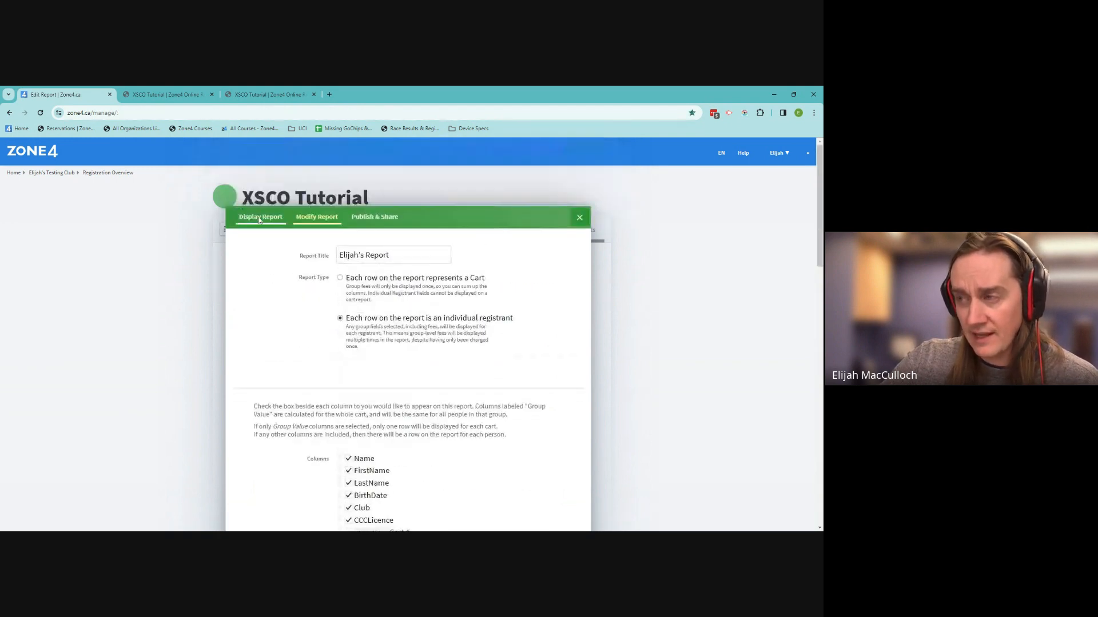
Display the filtered report's results, then close it to return to XSCO Tutorial Reports
{"action": "left_click", "coordinate": [259, 219]}
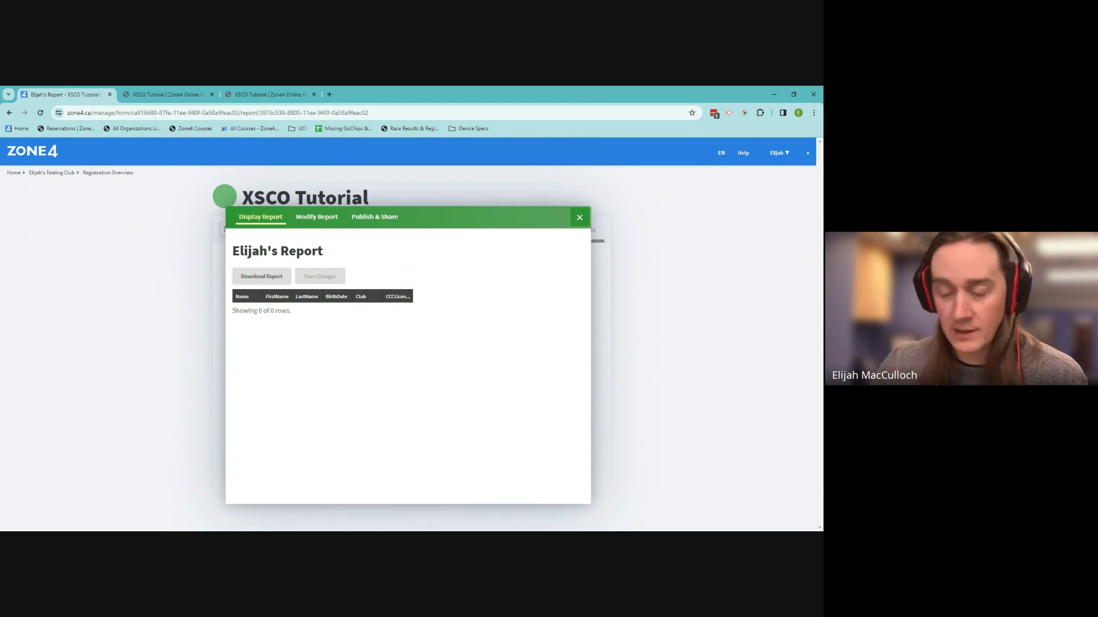
{"action": "left_click", "coordinate": [579, 218]}
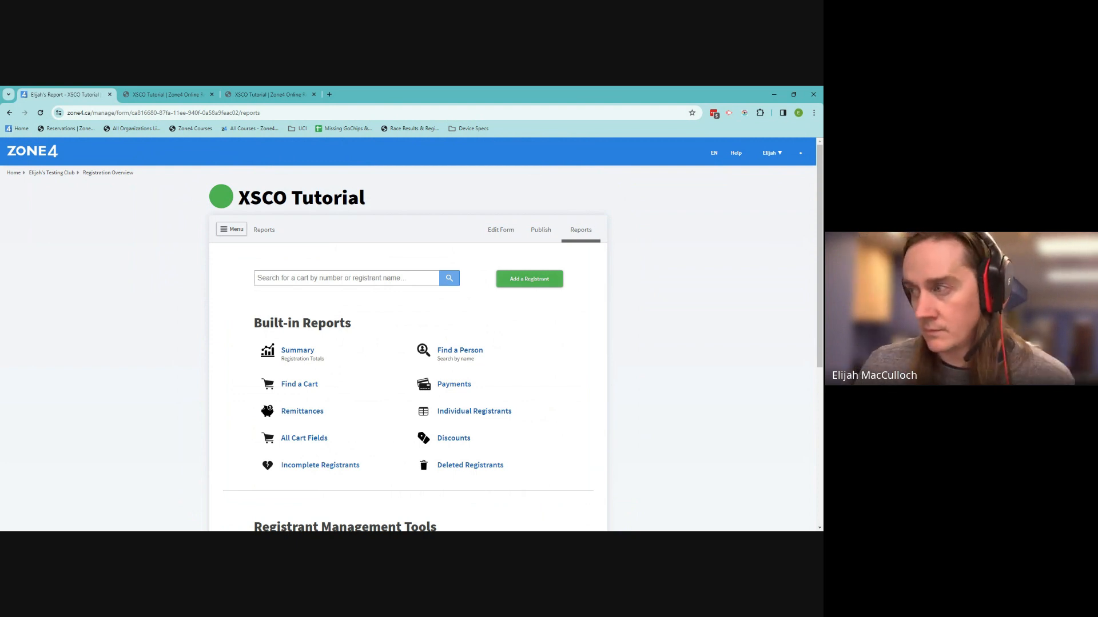
Go to the XSCO Tutorial form's Settings page through the form's Menu
{"action": "scroll", "coordinate": [561, 372], "scroll_direction": "down", "scroll_amount": 4}
{"action": "scroll", "coordinate": [560, 366], "scroll_direction": "down", "scroll_amount": 1}
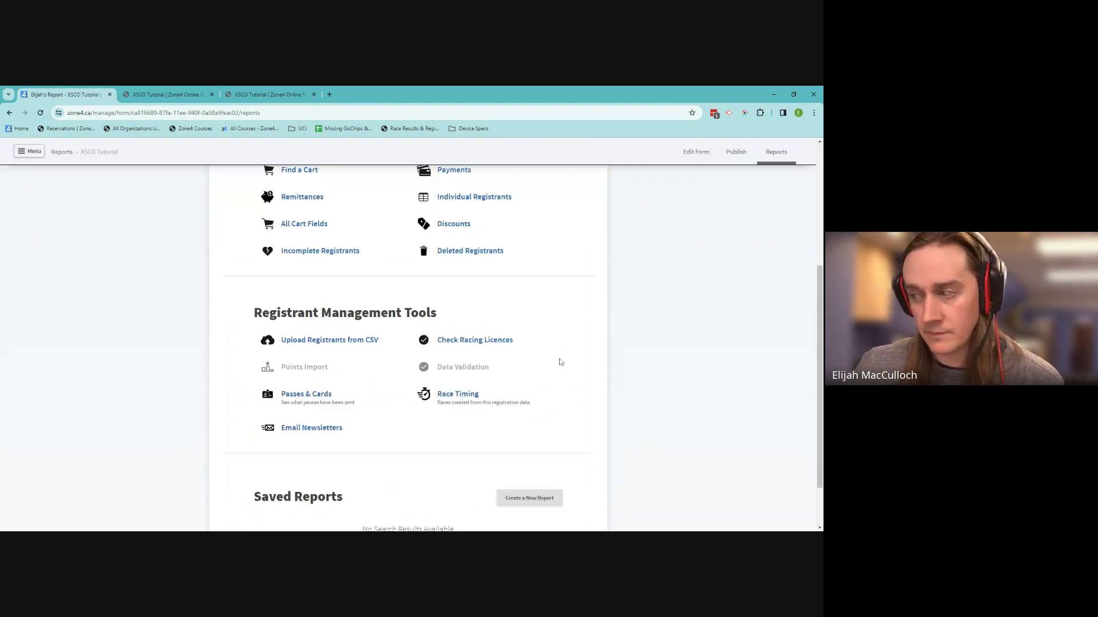
{"action": "scroll", "coordinate": [560, 362], "scroll_direction": "down", "scroll_amount": 1}
{"action": "scroll", "coordinate": [559, 360], "scroll_direction": "up", "scroll_amount": 6}
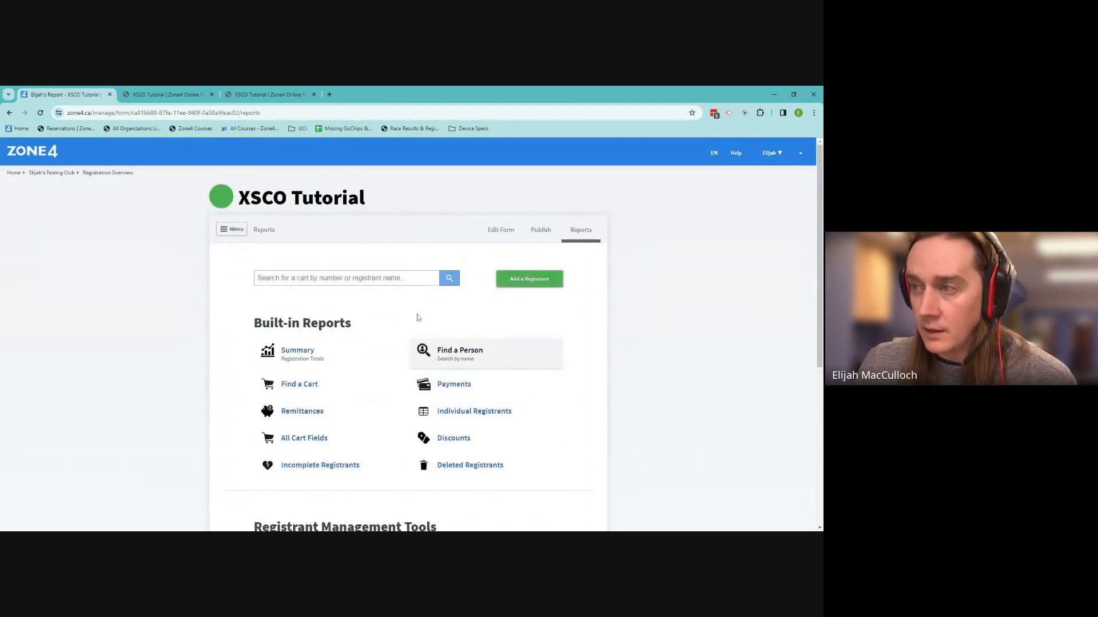
{"action": "left_click", "coordinate": [244, 232]}
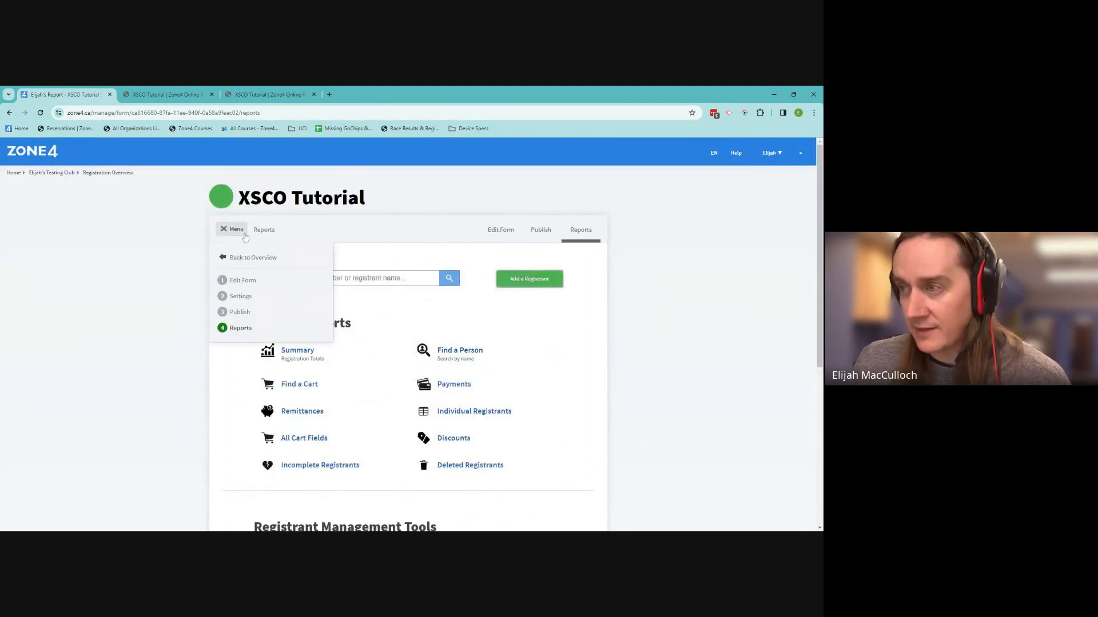
{"action": "left_click", "coordinate": [298, 296]}
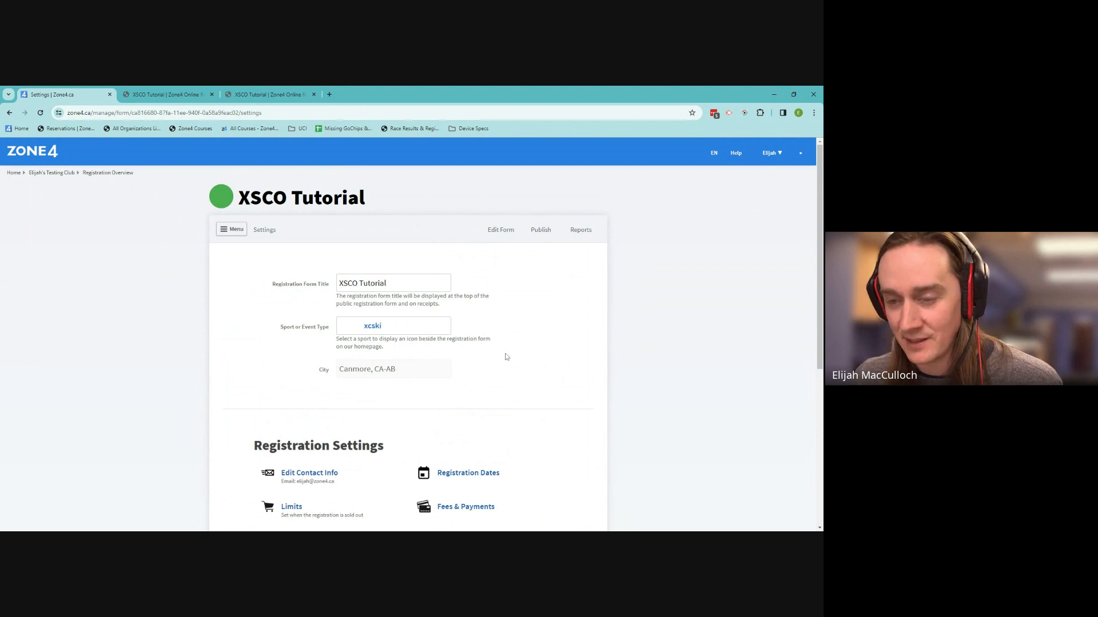
Switch to the form's Publish page, showing registration open 2023-11-20 and close 2024-01-25
{"action": "scroll", "coordinate": [507, 356], "scroll_direction": "down", "scroll_amount": 3}
{"action": "scroll", "coordinate": [507, 354], "scroll_direction": "down", "scroll_amount": 1}
{"action": "scroll", "coordinate": [507, 351], "scroll_direction": "up", "scroll_amount": 1}
{"action": "scroll", "coordinate": [509, 346], "scroll_direction": "down", "scroll_amount": 2}
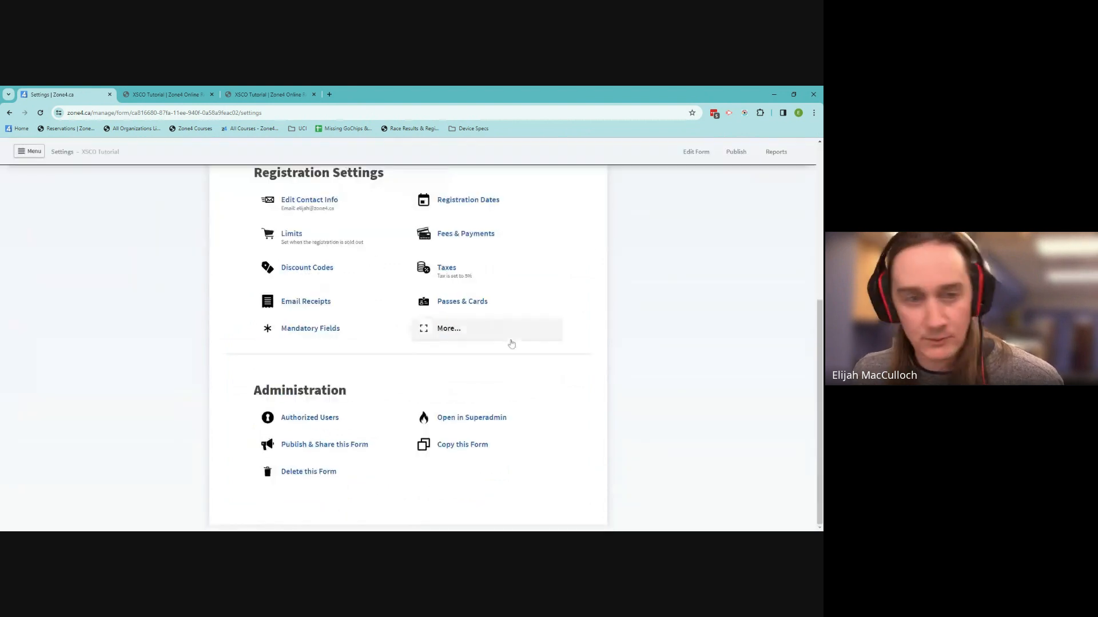
{"action": "scroll", "coordinate": [515, 332], "scroll_direction": "up", "scroll_amount": 5}
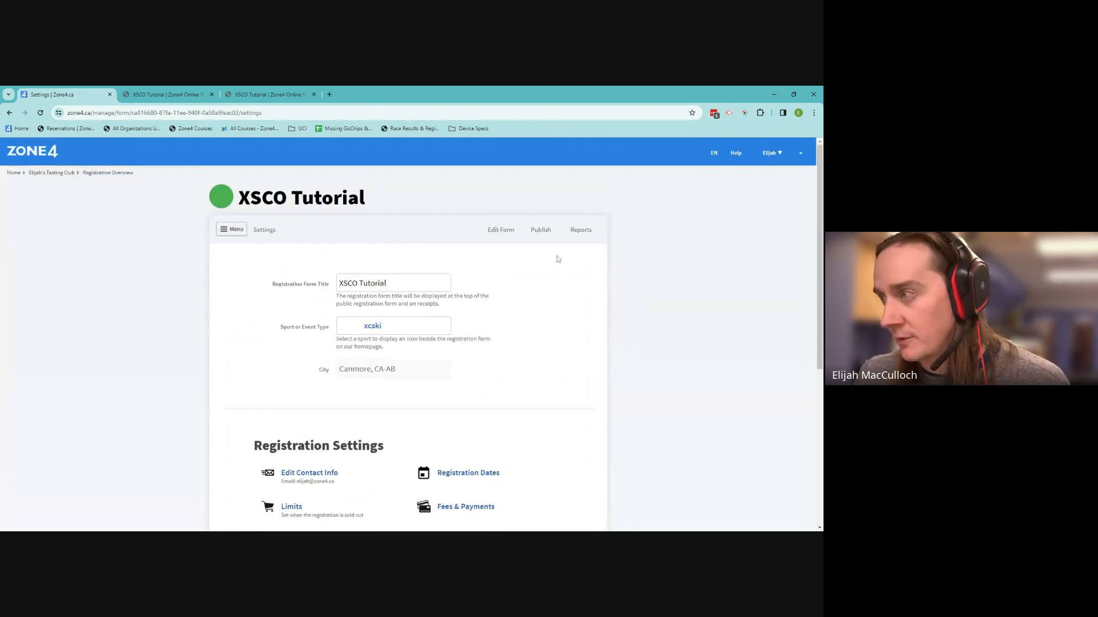
{"action": "left_click", "coordinate": [544, 234]}
{"action": "scroll", "coordinate": [546, 337], "scroll_direction": "down", "scroll_amount": 5}
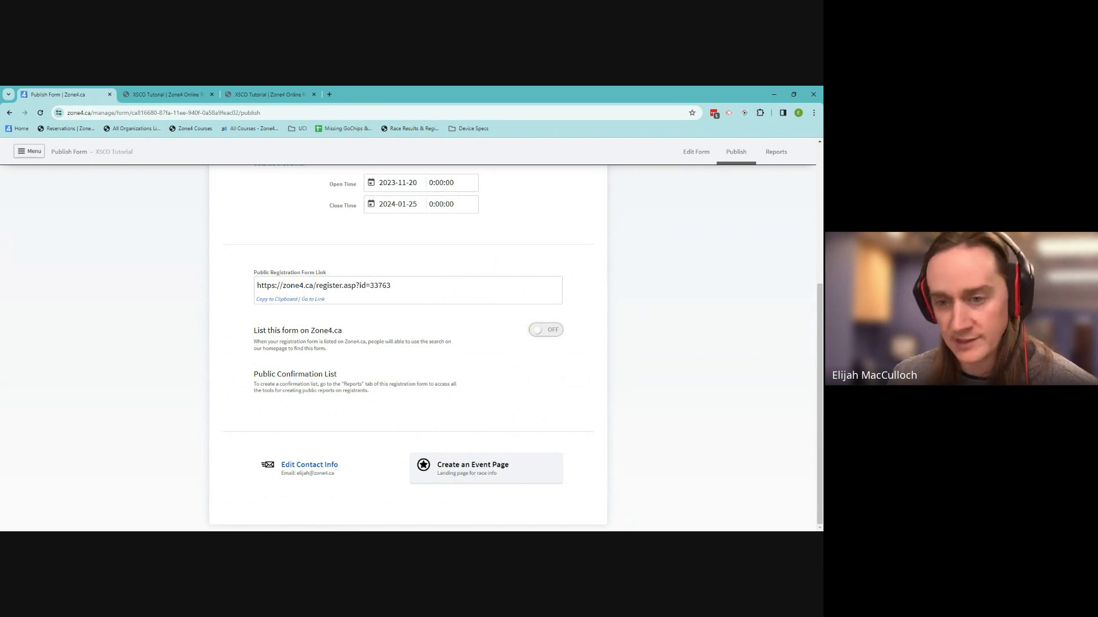
Configure the form's event page as a new XSCO Tutorial event page, not an existing one, and save
{"action": "left_click", "coordinate": [485, 466]}
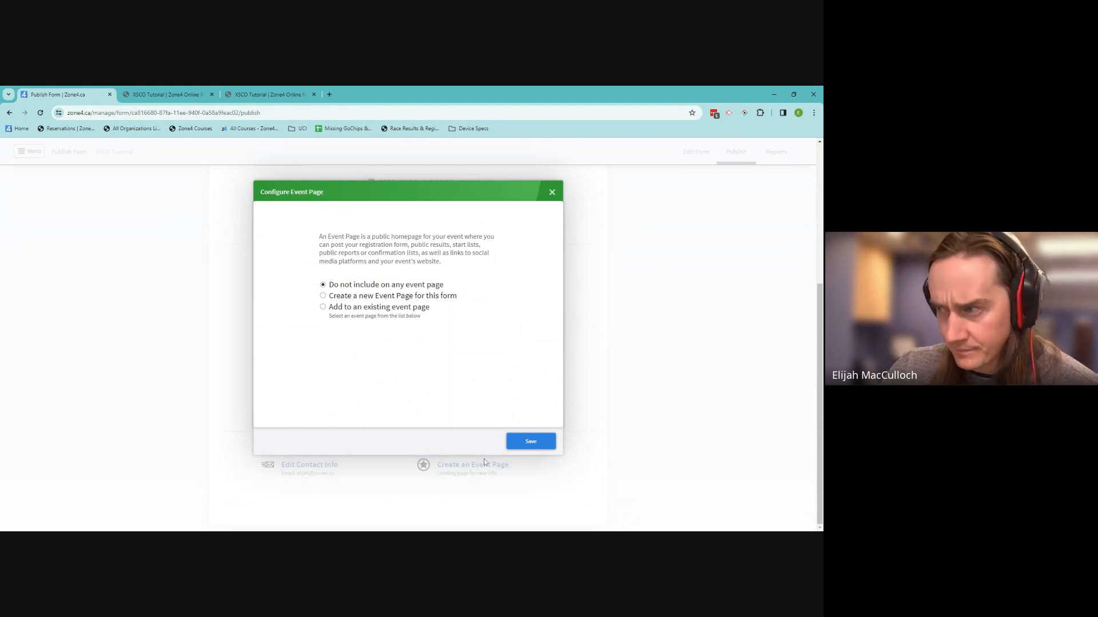
{"action": "left_click", "coordinate": [331, 296]}
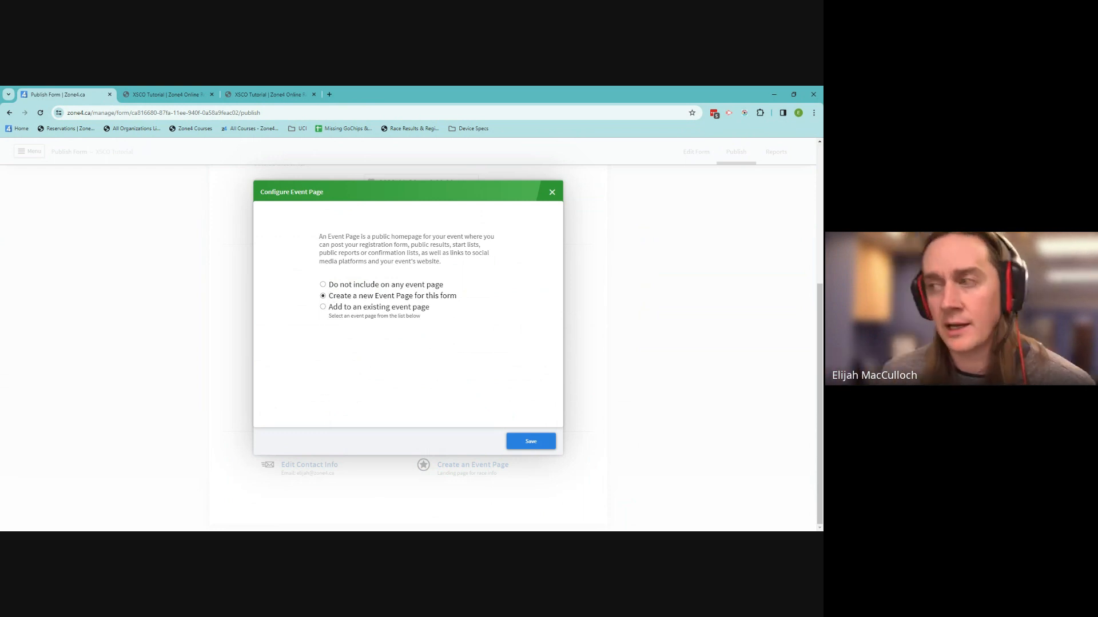
{"action": "left_click", "coordinate": [322, 308]}
{"action": "left_click", "coordinate": [379, 358]}
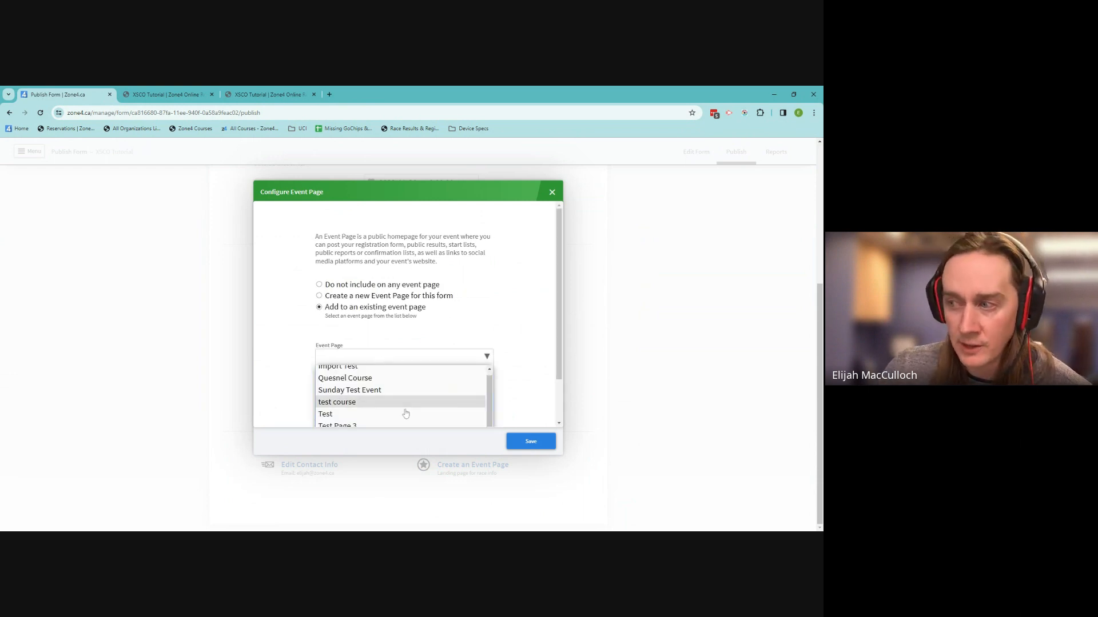
{"action": "scroll", "coordinate": [405, 413], "scroll_direction": "down", "scroll_amount": 3}
{"action": "scroll", "coordinate": [403, 417], "scroll_direction": "up", "scroll_amount": 5}
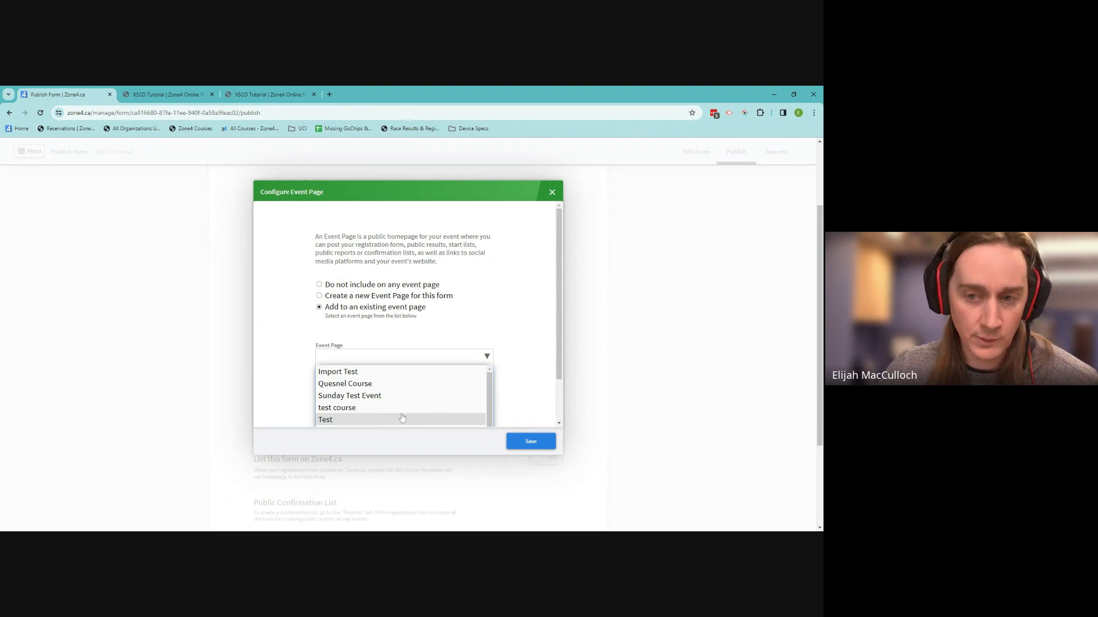
{"action": "left_click", "coordinate": [323, 296]}
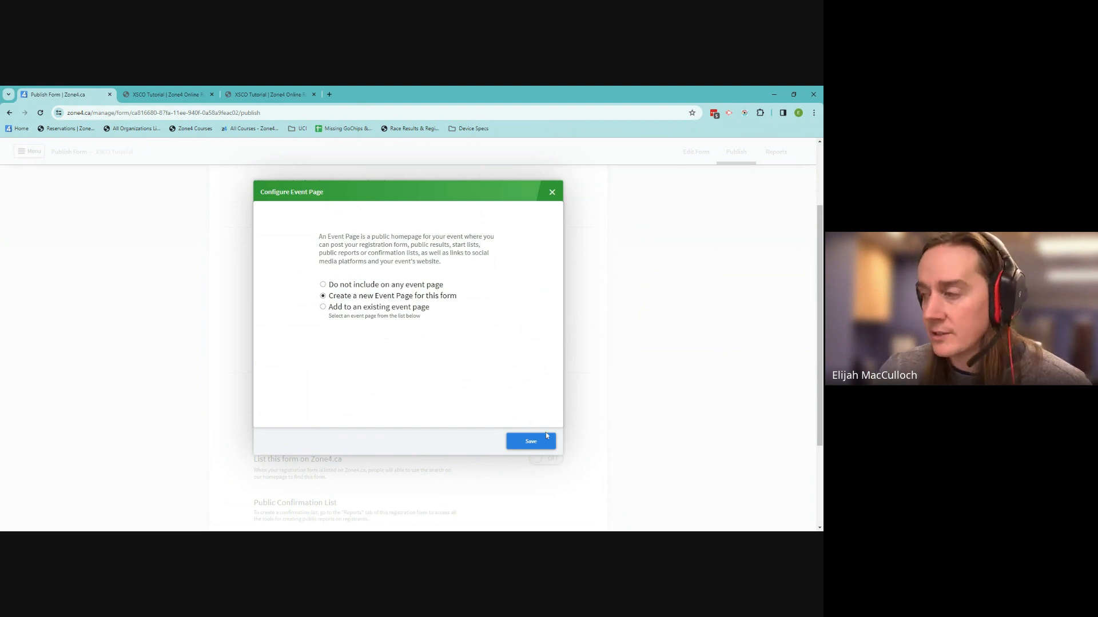
{"action": "left_click", "coordinate": [550, 446]}
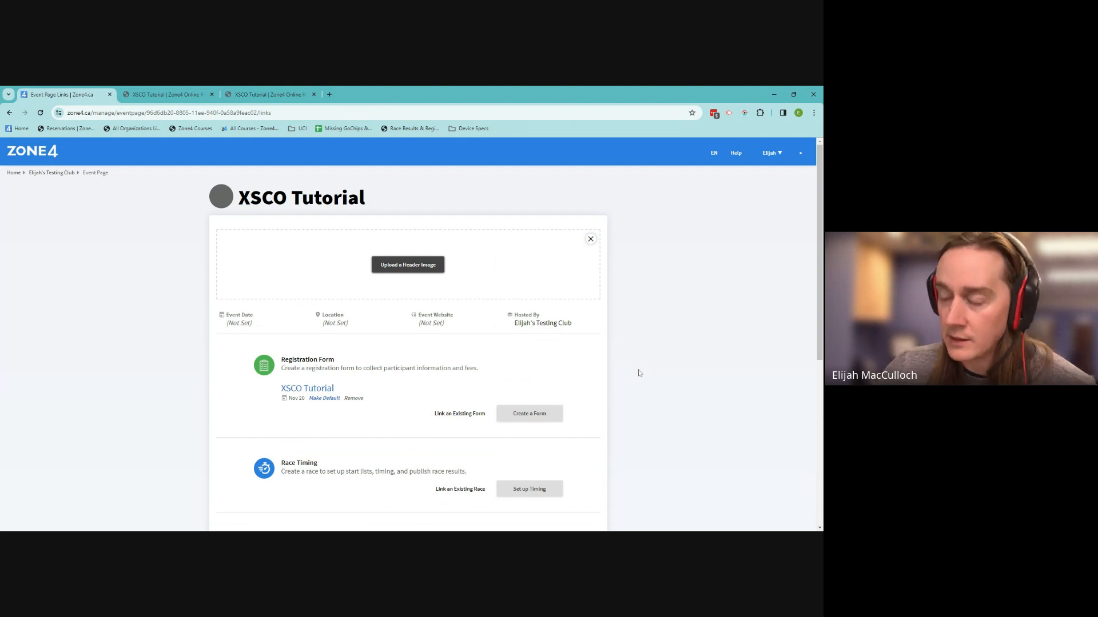
Scroll down the XSCO Tutorial event page and open its Event Settings dialog
{"action": "scroll", "coordinate": [670, 360], "scroll_direction": "down", "scroll_amount": 1}
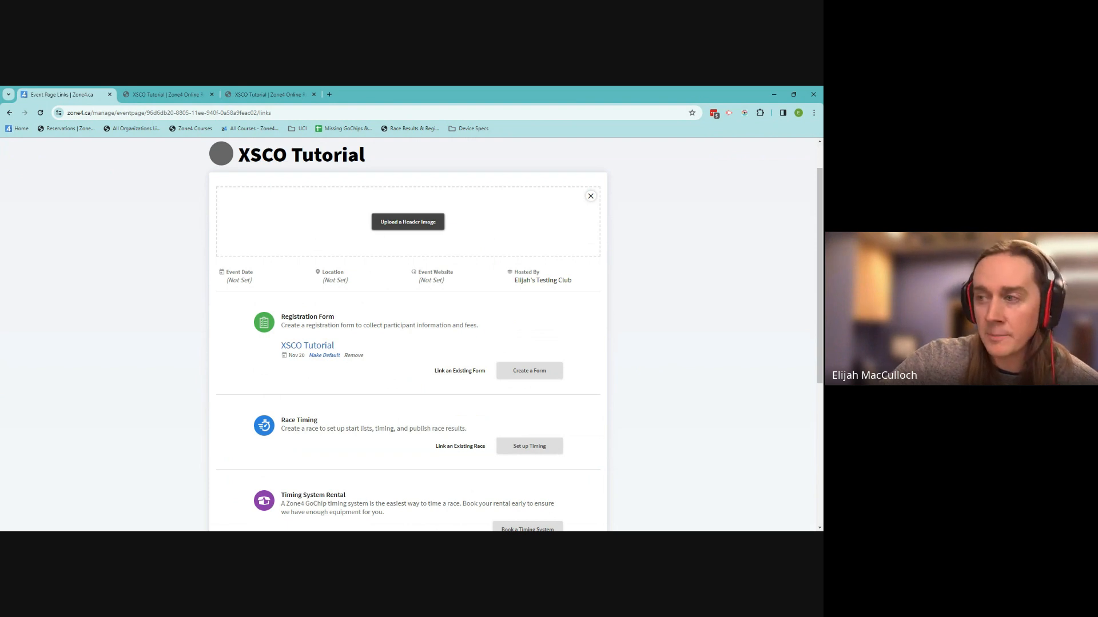
{"action": "scroll", "coordinate": [371, 311], "scroll_direction": "down", "scroll_amount": 4}
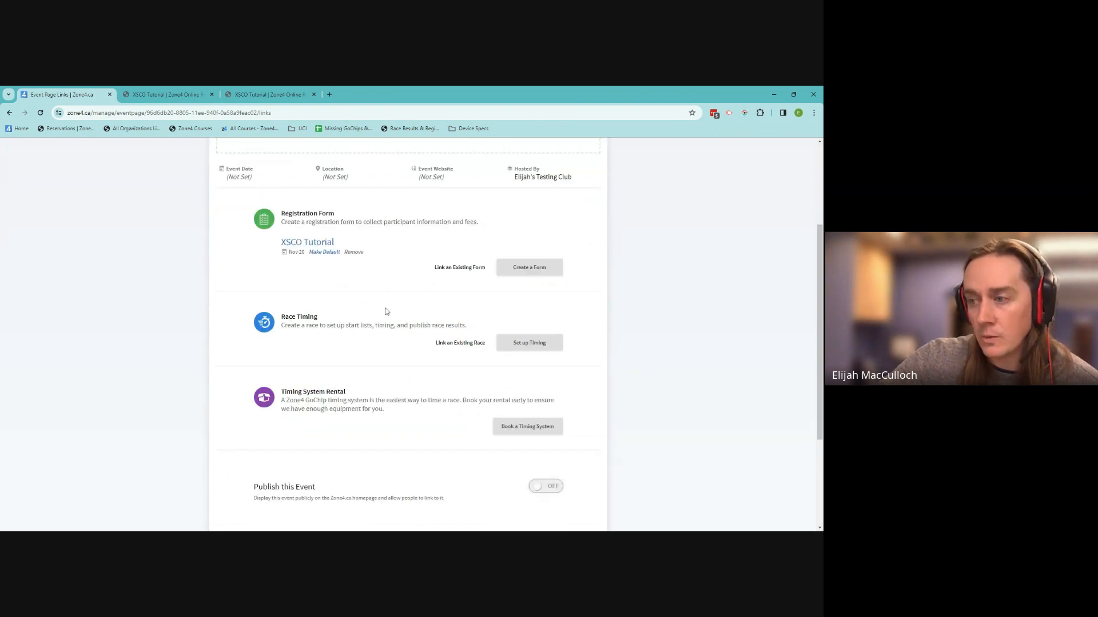
{"action": "left_click", "coordinate": [422, 443]}
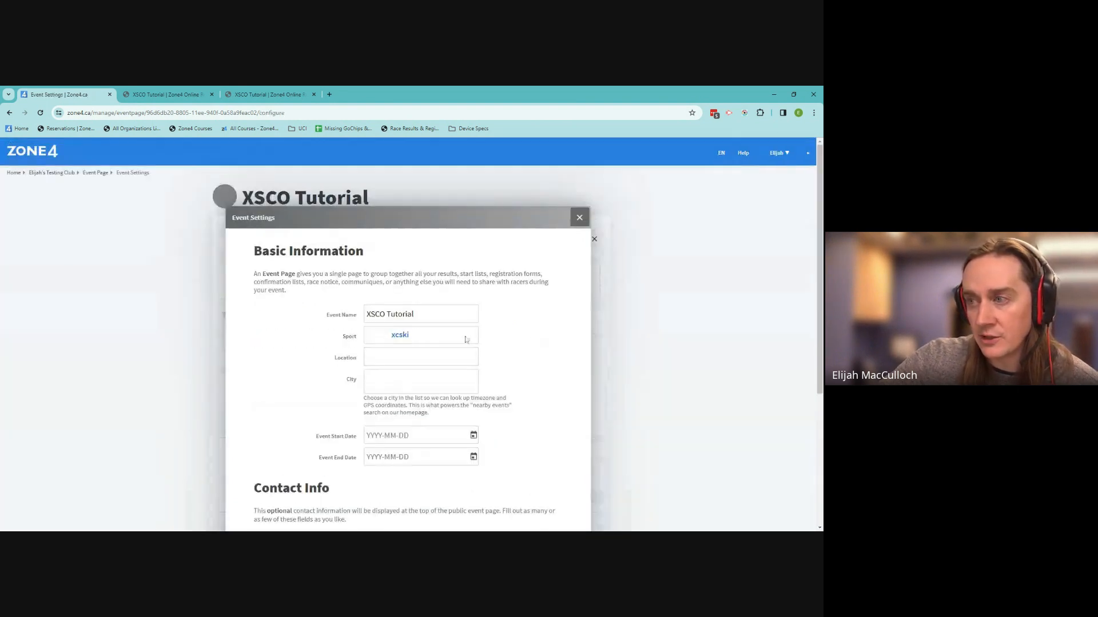
Set the event dates to start 2024-01-23 and end 2024-01-31
{"action": "scroll", "coordinate": [367, 296], "scroll_direction": "down", "scroll_amount": 2}
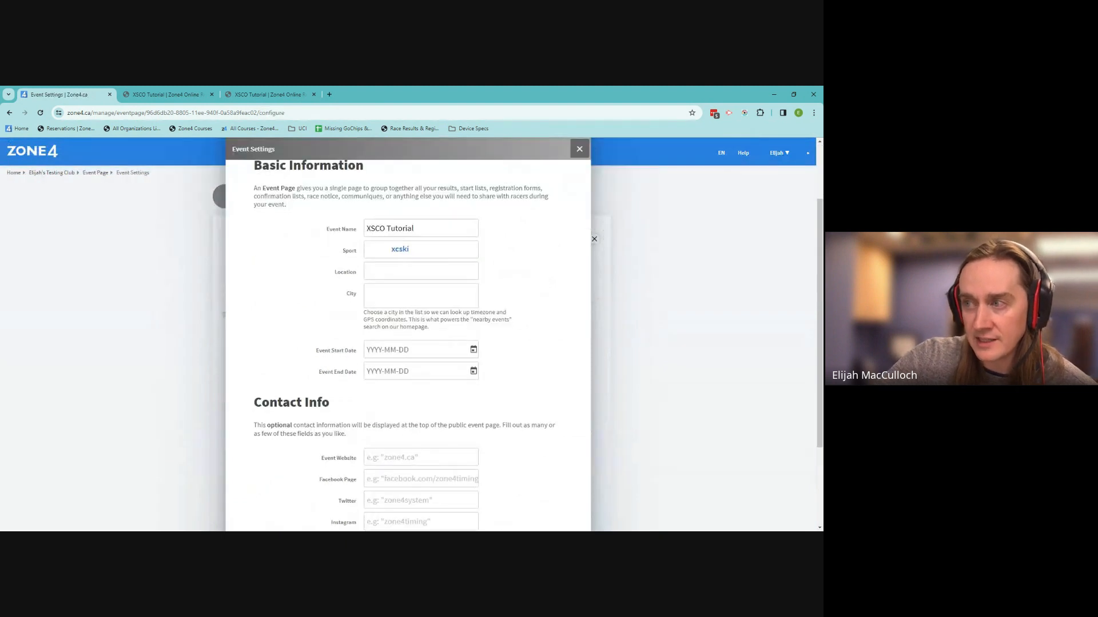
{"action": "left_click", "coordinate": [473, 349]}
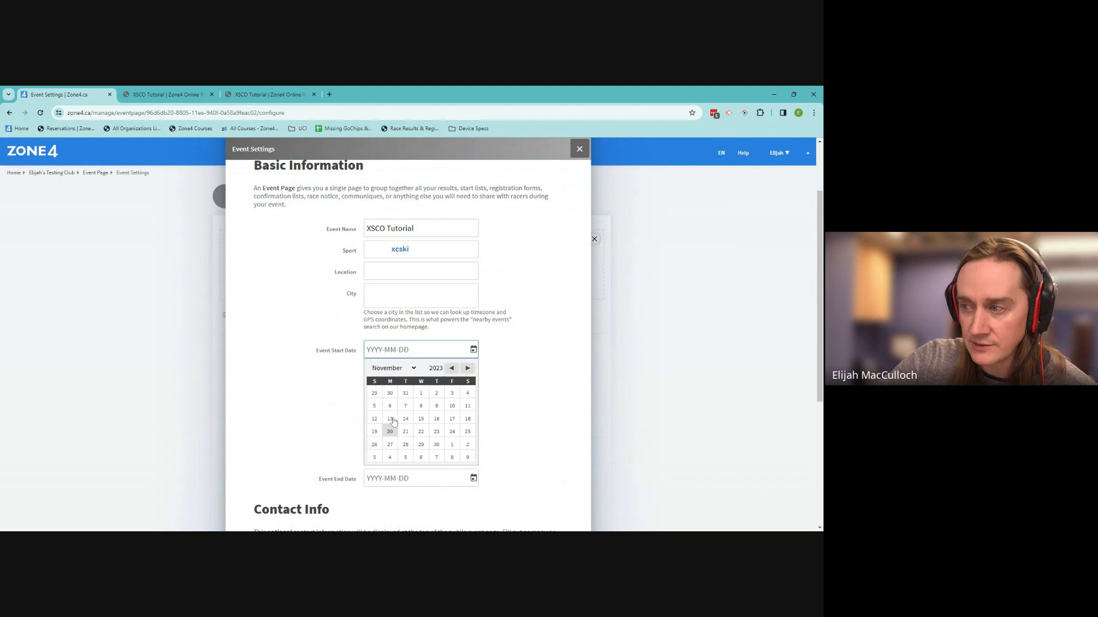
{"action": "left_click", "coordinate": [468, 368]}
{"action": "left_click", "coordinate": [467, 368]}
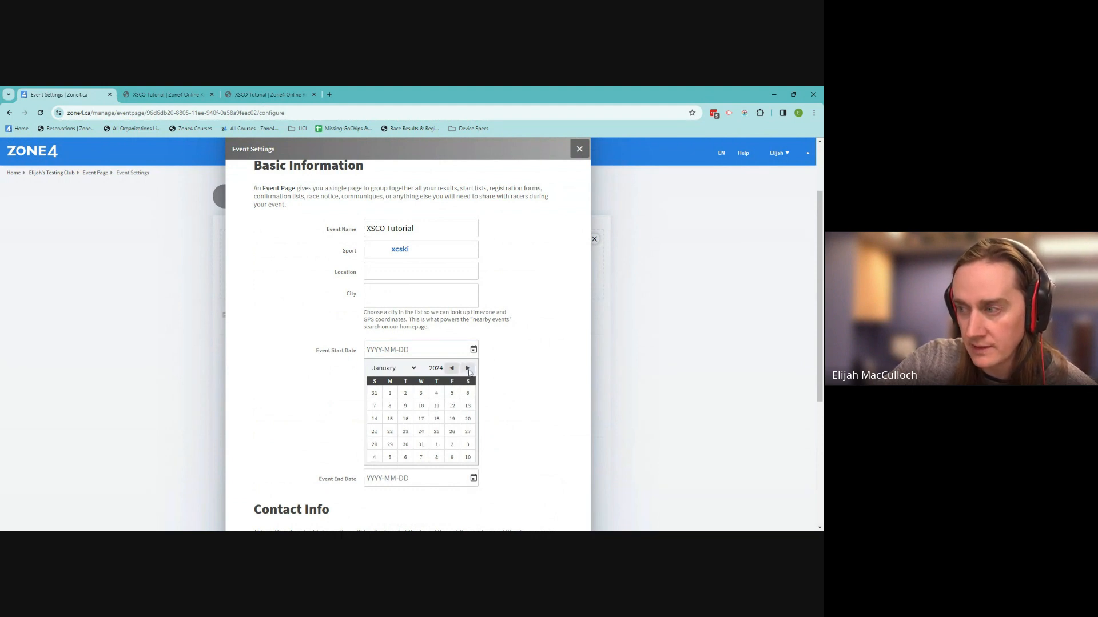
{"action": "left_click", "coordinate": [405, 431]}
{"action": "left_click", "coordinate": [473, 371]}
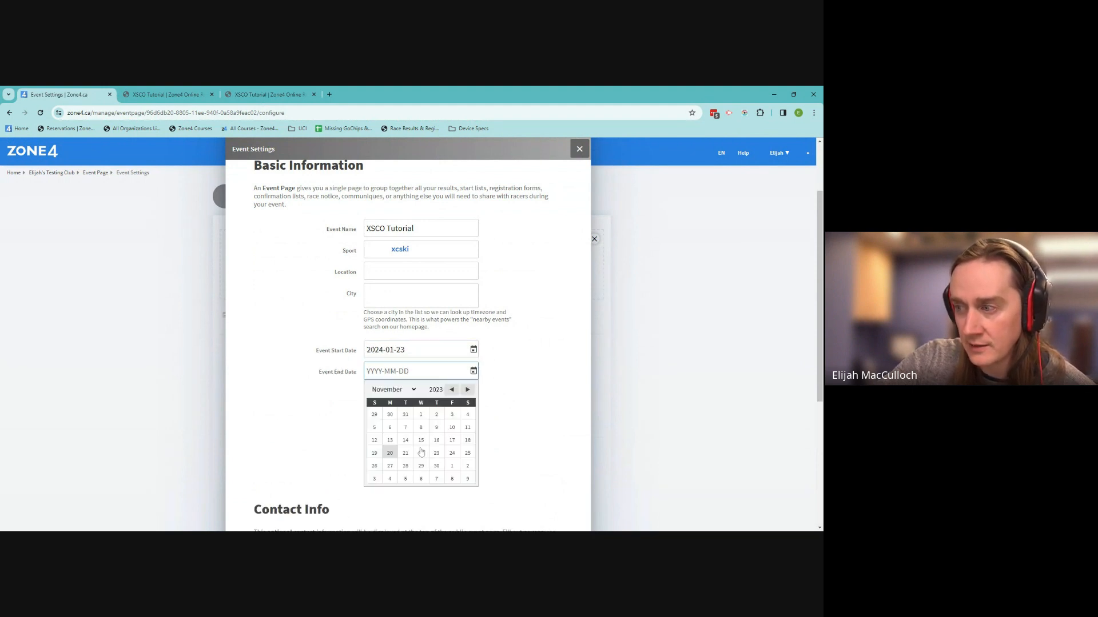
{"action": "left_click", "coordinate": [468, 390]}
{"action": "left_click", "coordinate": [468, 390]}
{"action": "left_click", "coordinate": [421, 466]}
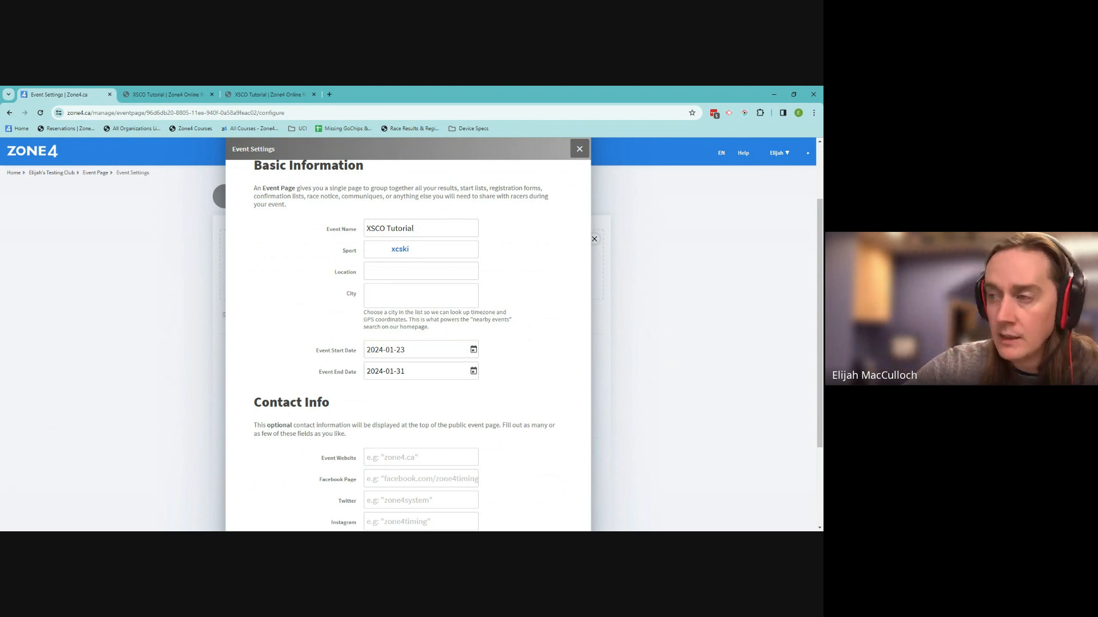
Set location Canmore Nordic Centre and city Canmore, Alberta, then save the event settings
{"action": "left_click", "coordinate": [421, 271]}
{"action": "type", "text": "Can"}
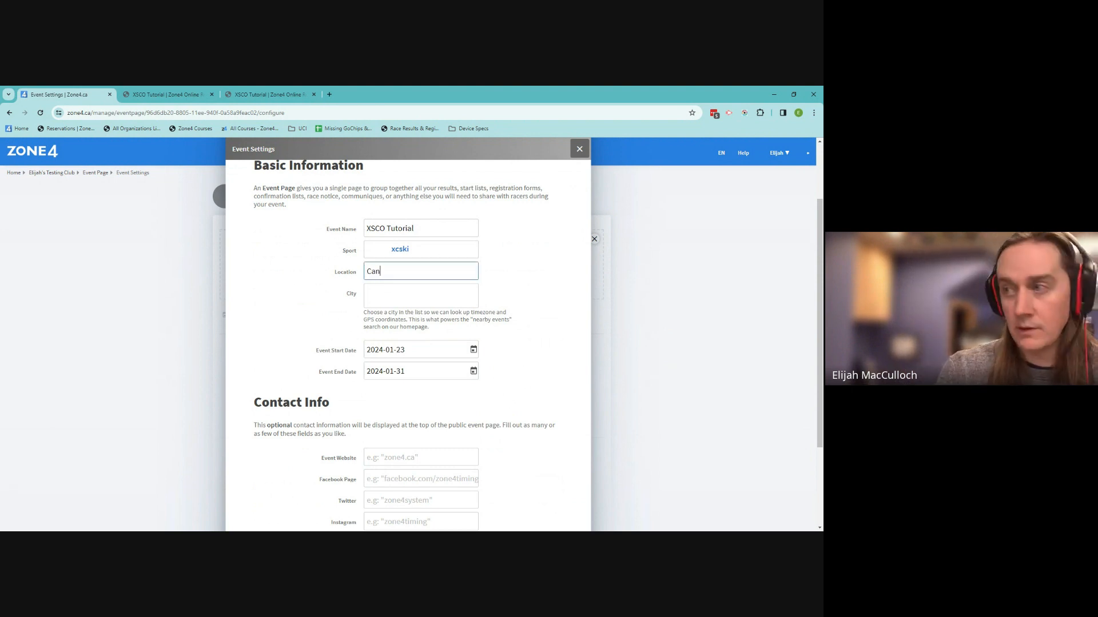
{"action": "type", "text": "more Nor"}
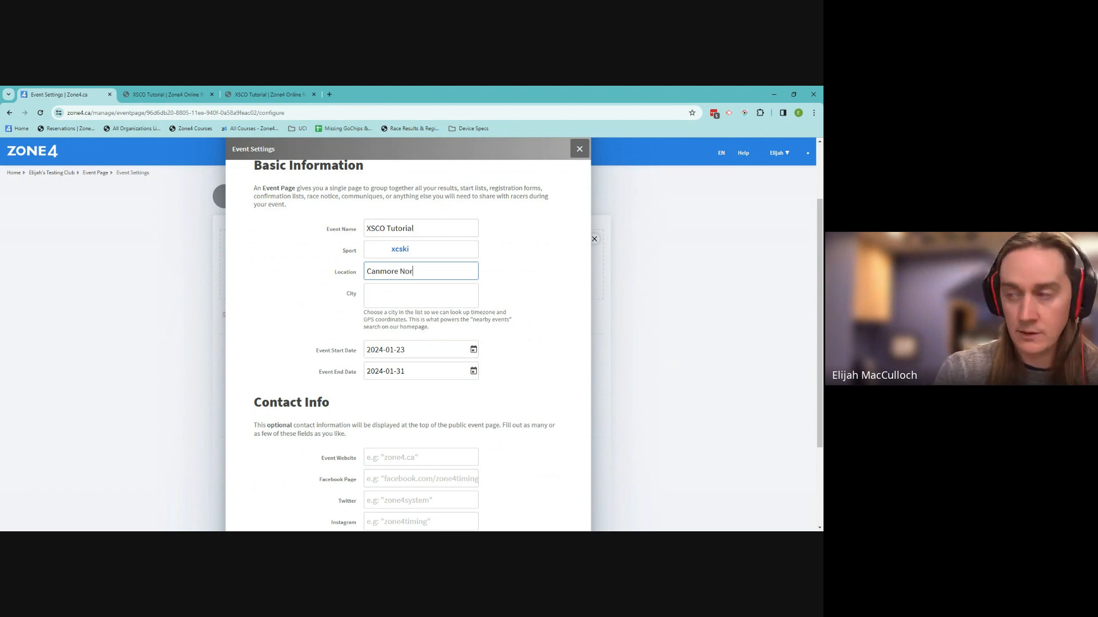
{"action": "type", "text": "dic Centre"}
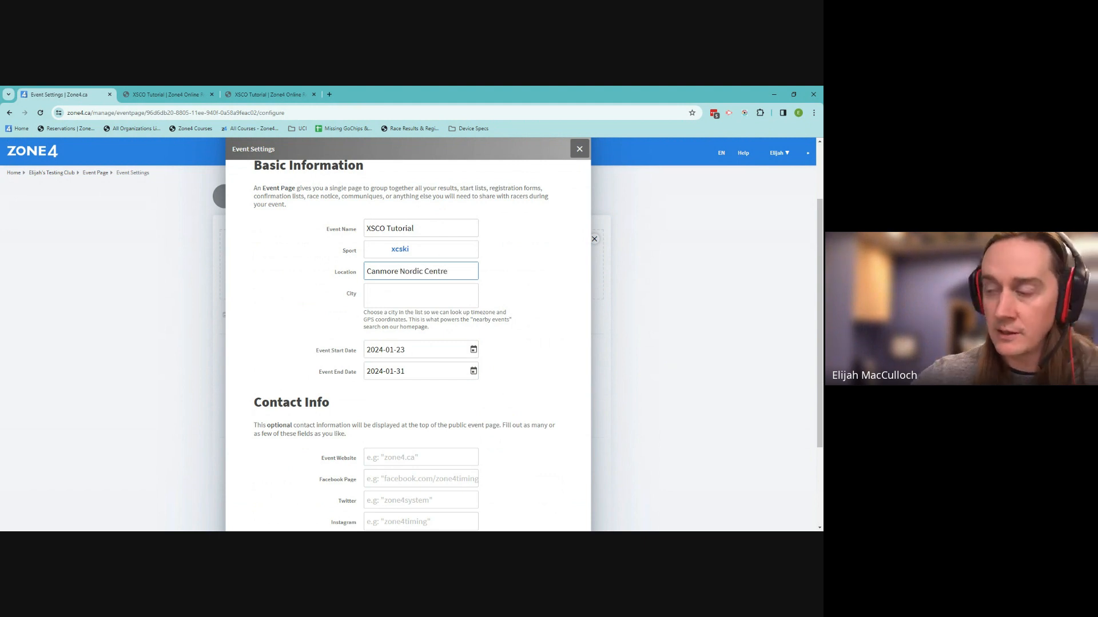
{"action": "key", "text": "Tab"}
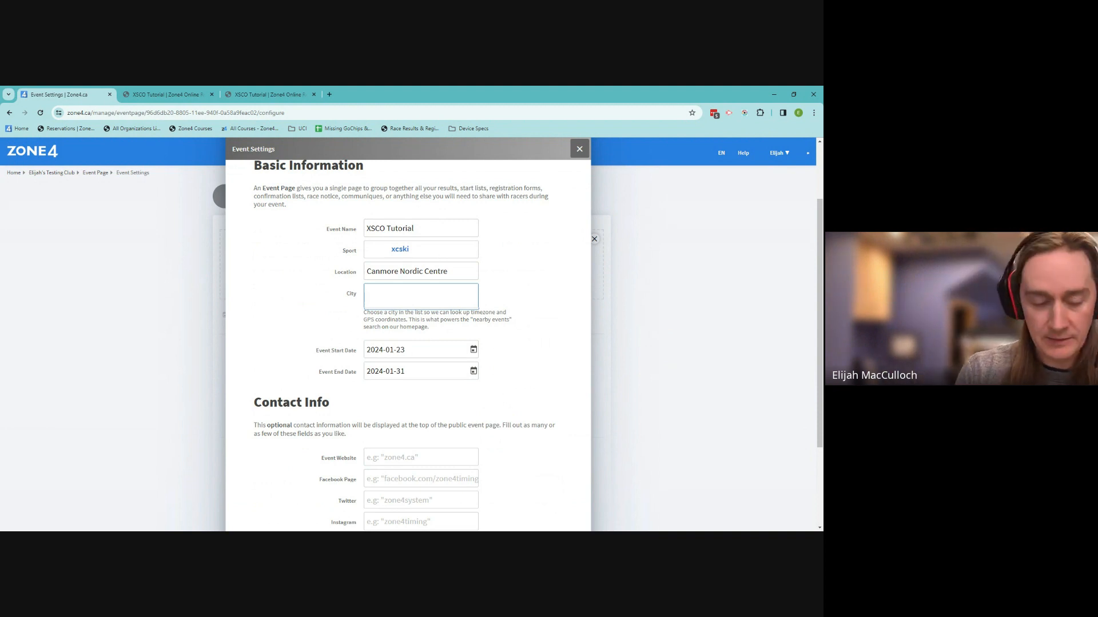
{"action": "type", "text": "Canmore"}
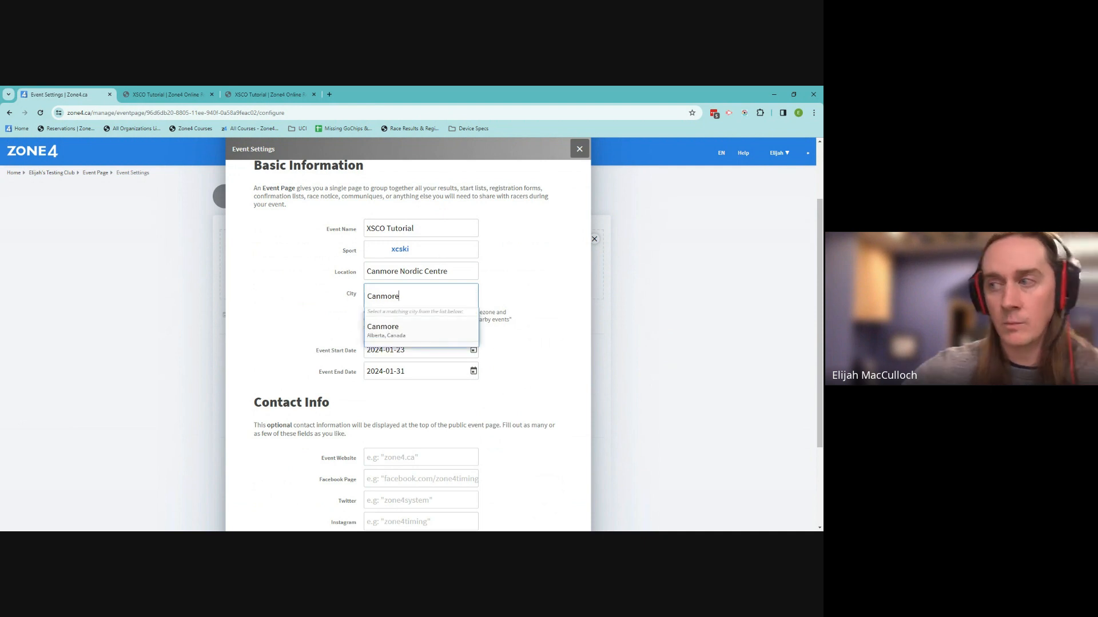
{"action": "left_click", "coordinate": [382, 324]}
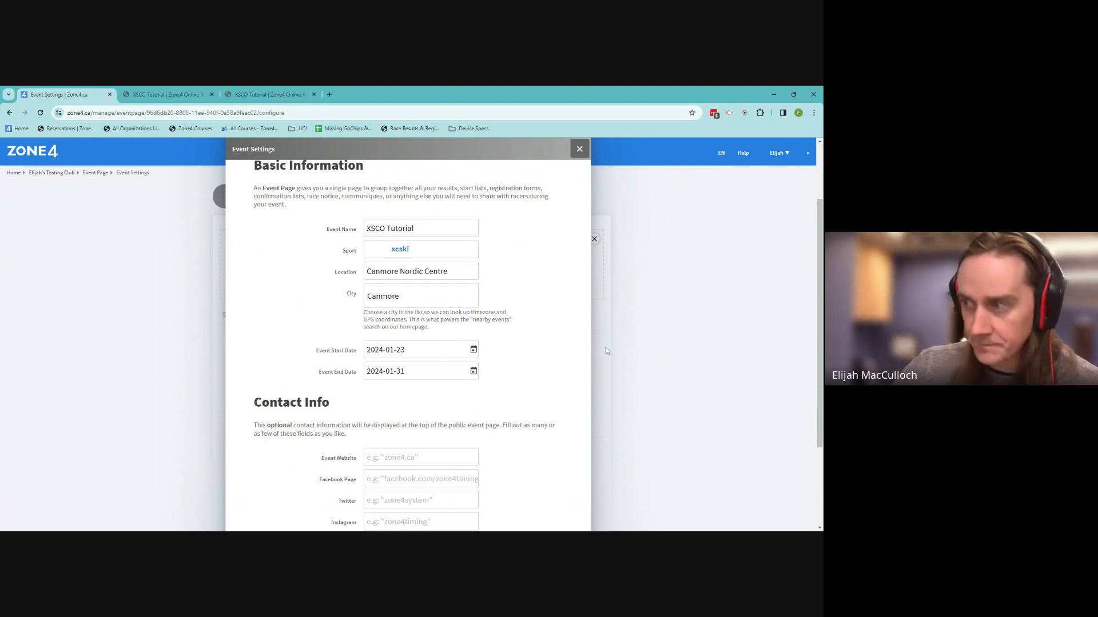
{"action": "scroll", "coordinate": [550, 298], "scroll_direction": "down", "scroll_amount": 2}
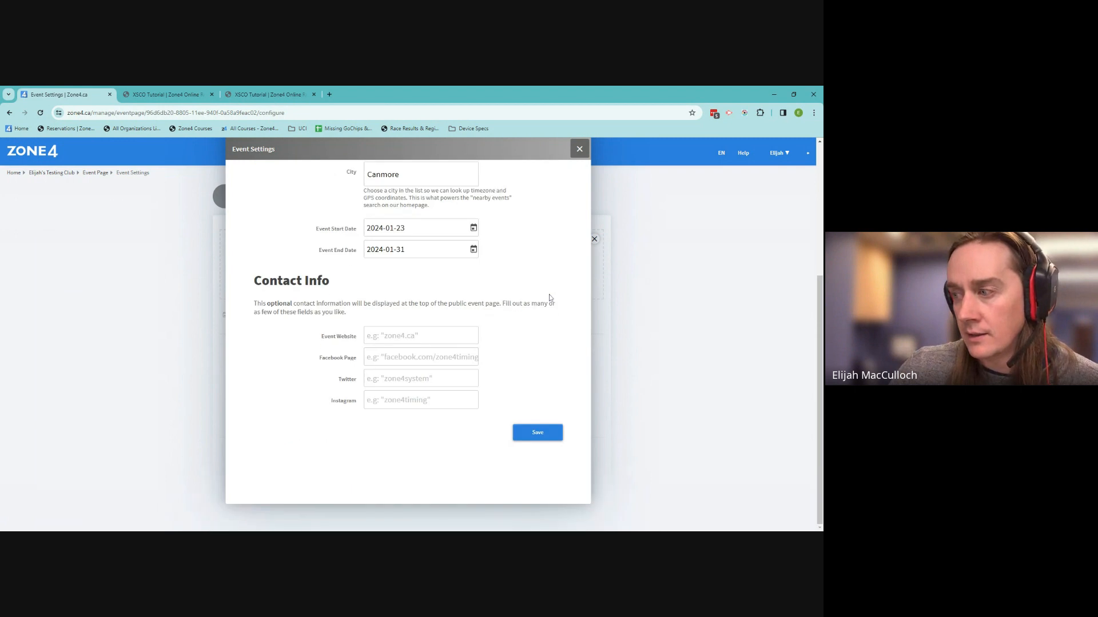
{"action": "scroll", "coordinate": [550, 411], "scroll_direction": "up", "scroll_amount": 3}
{"action": "scroll", "coordinate": [543, 389], "scroll_direction": "down", "scroll_amount": 3}
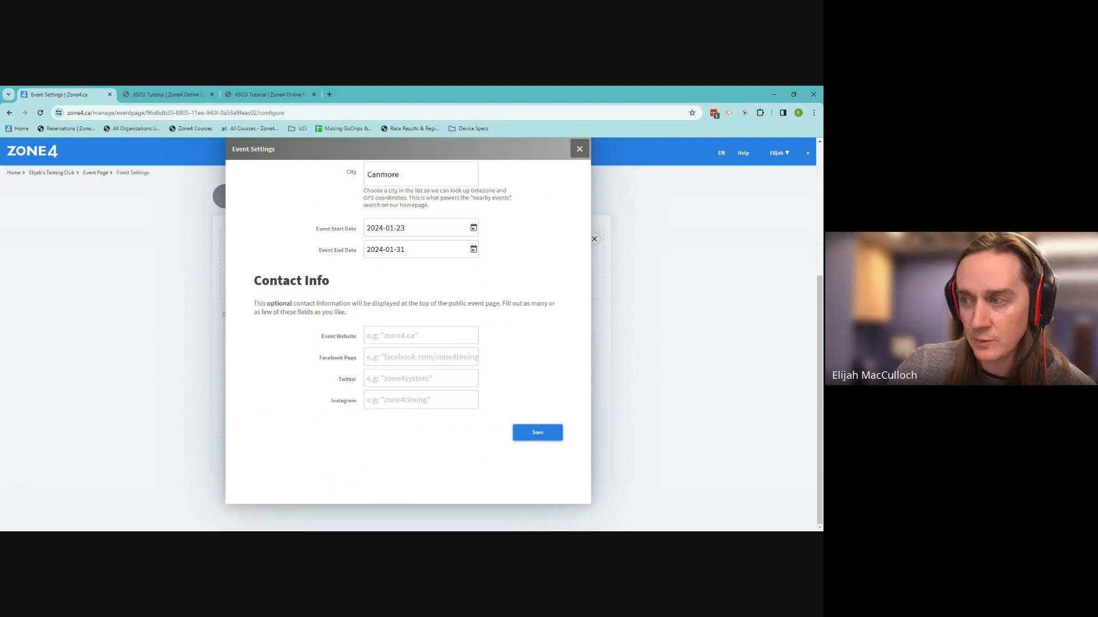
{"action": "left_click", "coordinate": [537, 442]}
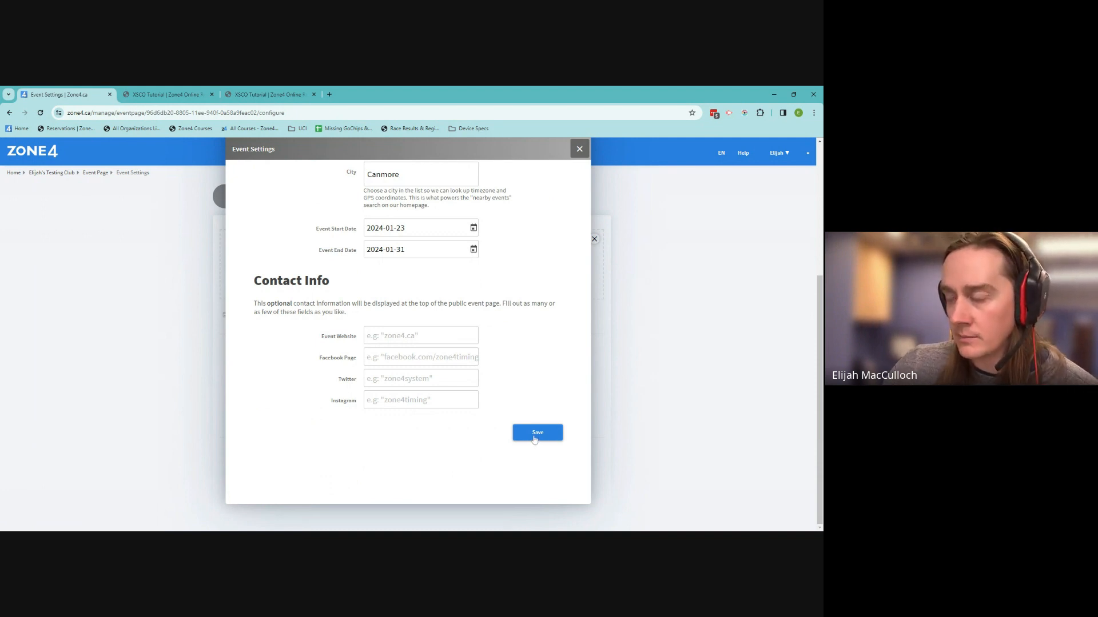
{"action": "scroll", "coordinate": [582, 324], "scroll_direction": "up", "scroll_amount": 3}
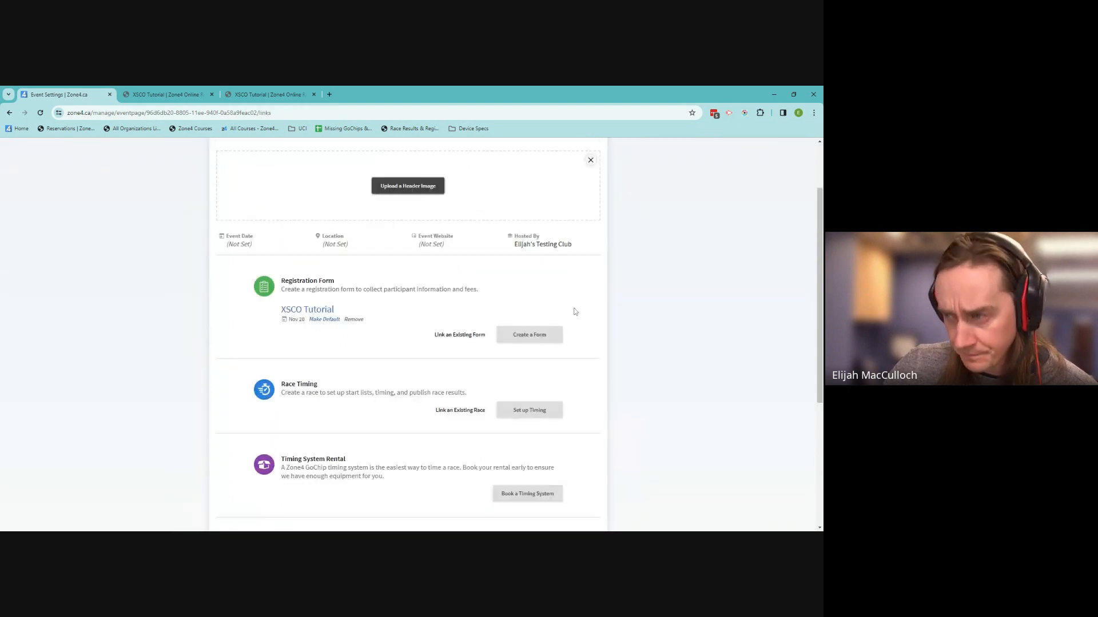
{"action": "scroll", "coordinate": [575, 312], "scroll_direction": "down", "scroll_amount": 2}
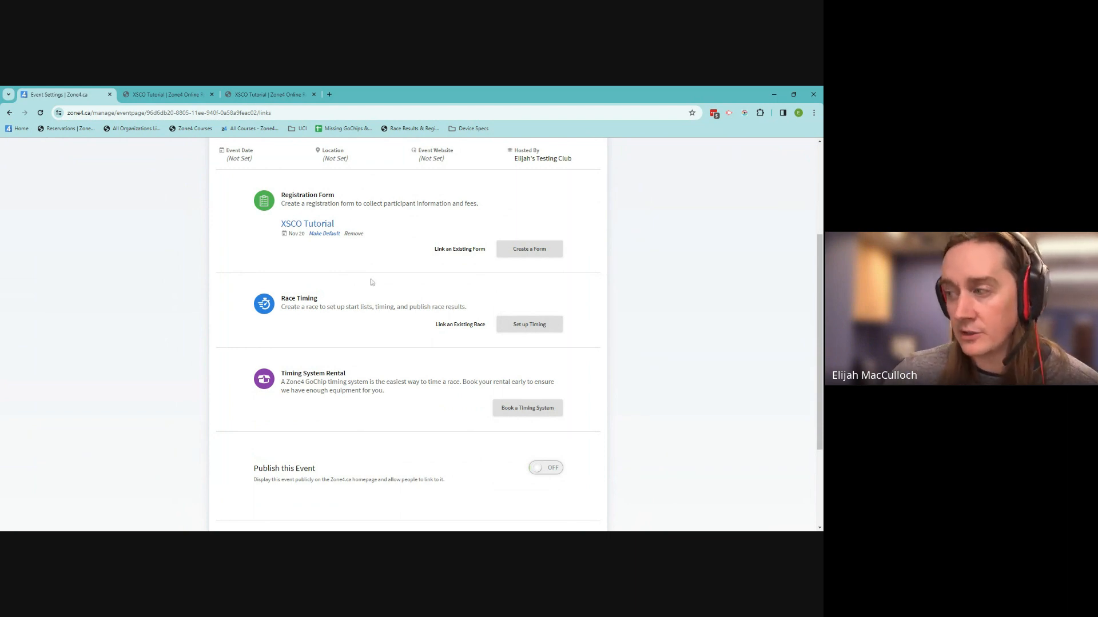
{"action": "left_click", "coordinate": [527, 408]}
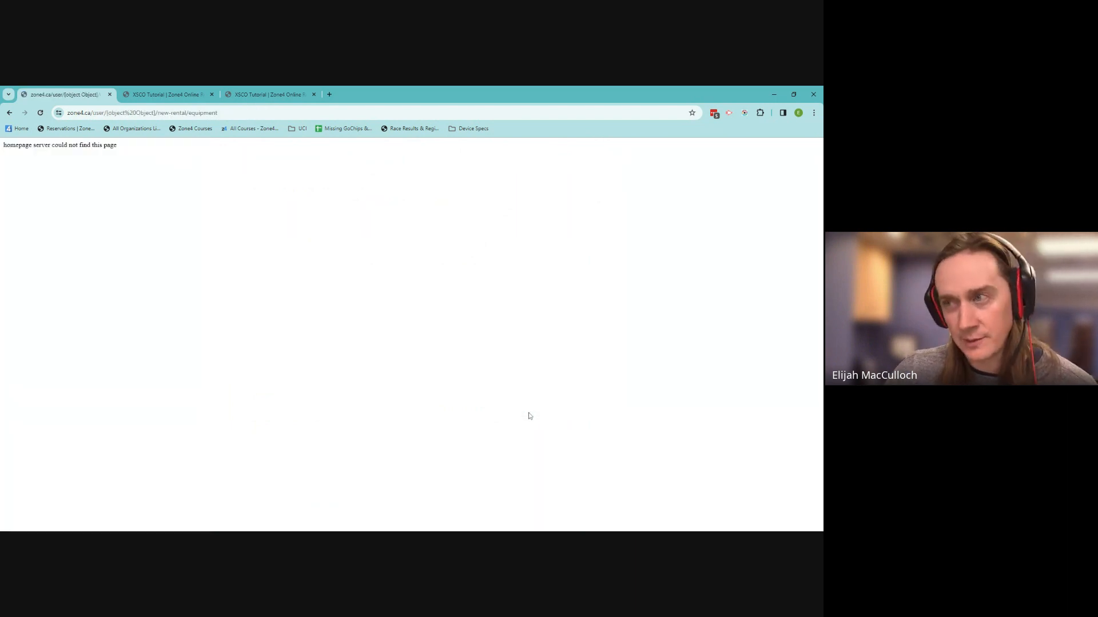
{"action": "left_click", "coordinate": [14, 112]}
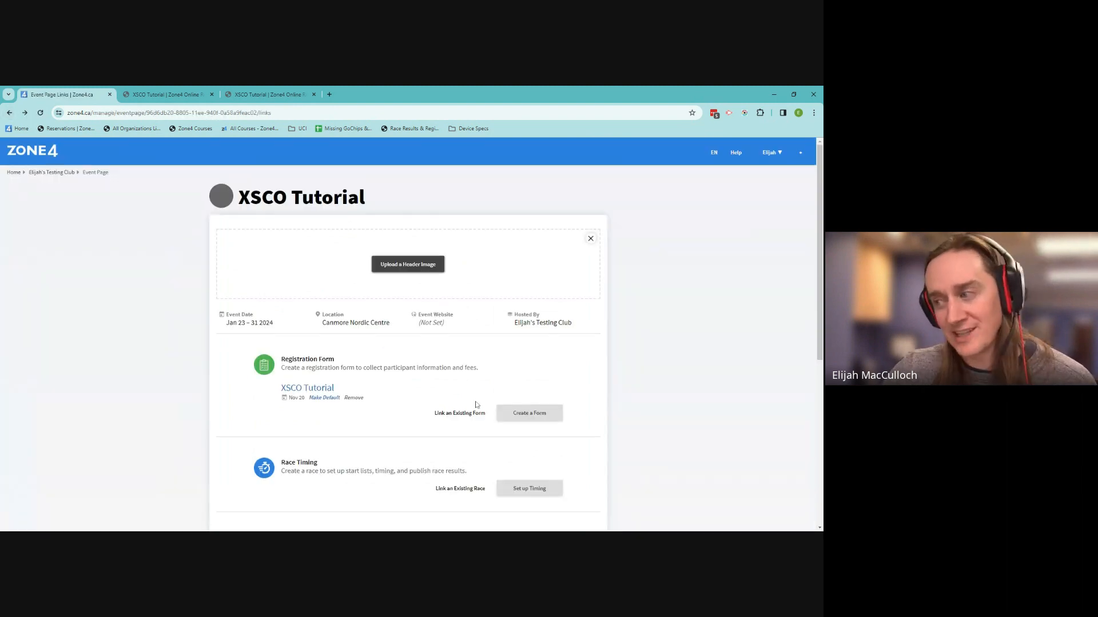
{"action": "scroll", "coordinate": [486, 297], "scroll_direction": "down", "scroll_amount": 5}
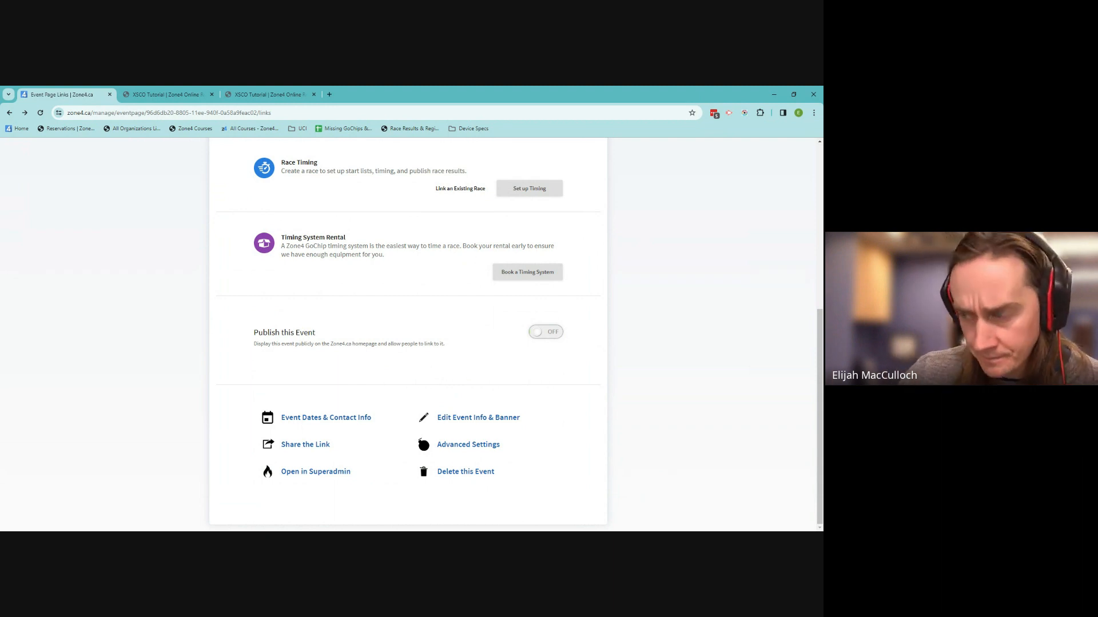
Share the event privately without listing on Zone4.ca and download its QR code as a printable PDF
{"action": "left_click", "coordinate": [324, 445]}
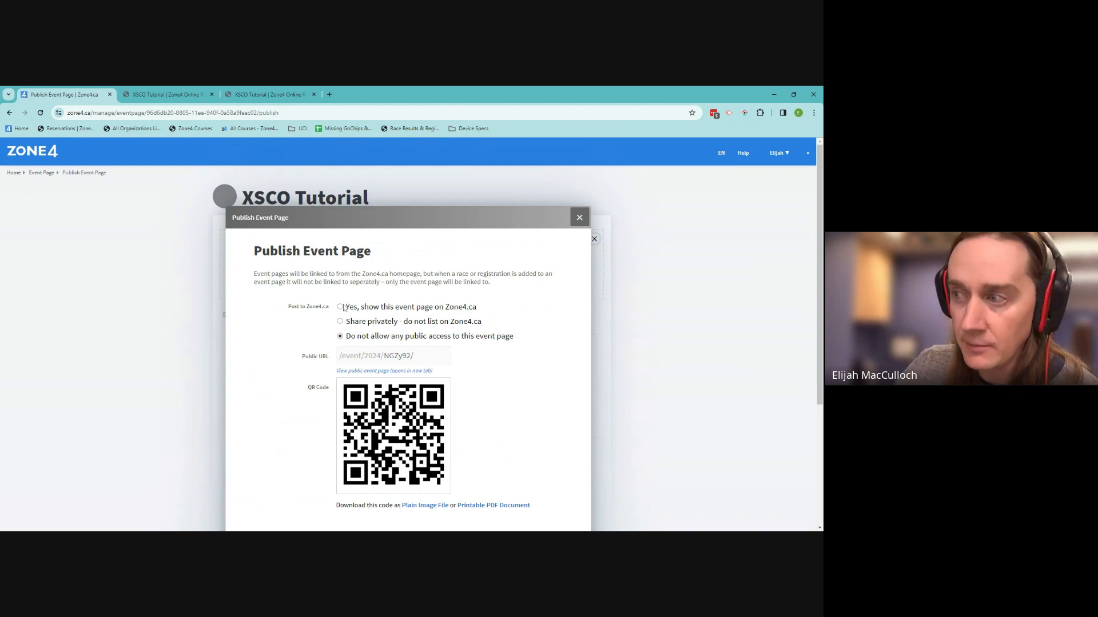
{"action": "left_click", "coordinate": [341, 323]}
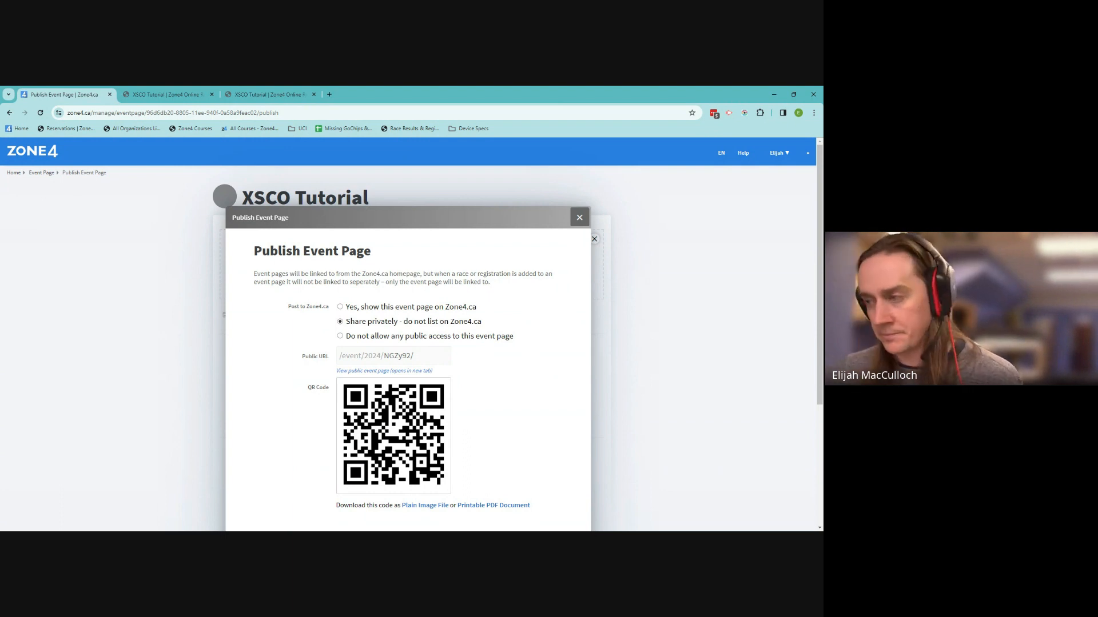
{"action": "scroll", "coordinate": [470, 385], "scroll_direction": "down", "scroll_amount": 3}
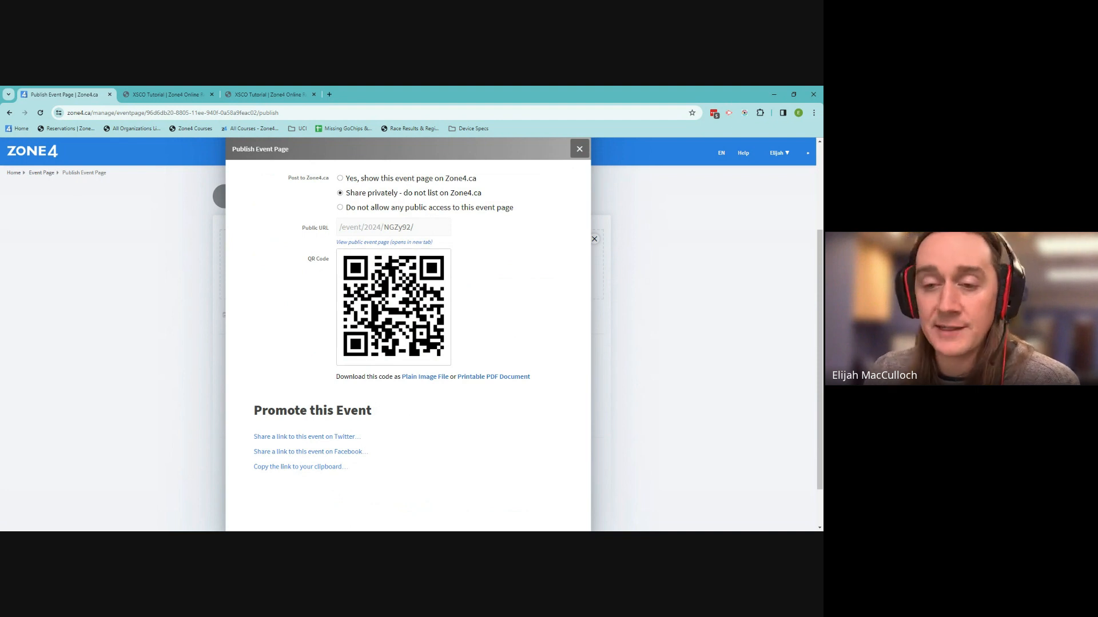
{"action": "left_click", "coordinate": [503, 380]}
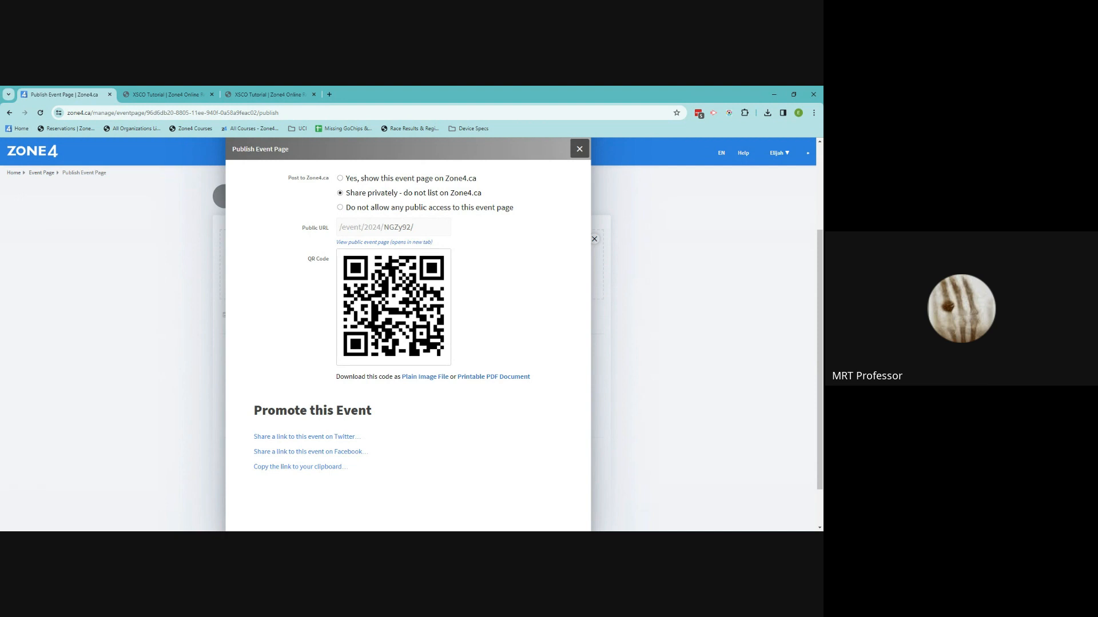
{"action": "left_click", "coordinate": [579, 149]}
Scroll down the XSCO Tutorial event page and open its Advanced Settings dialog
{"action": "scroll", "coordinate": [615, 352], "scroll_direction": "down", "scroll_amount": 3}
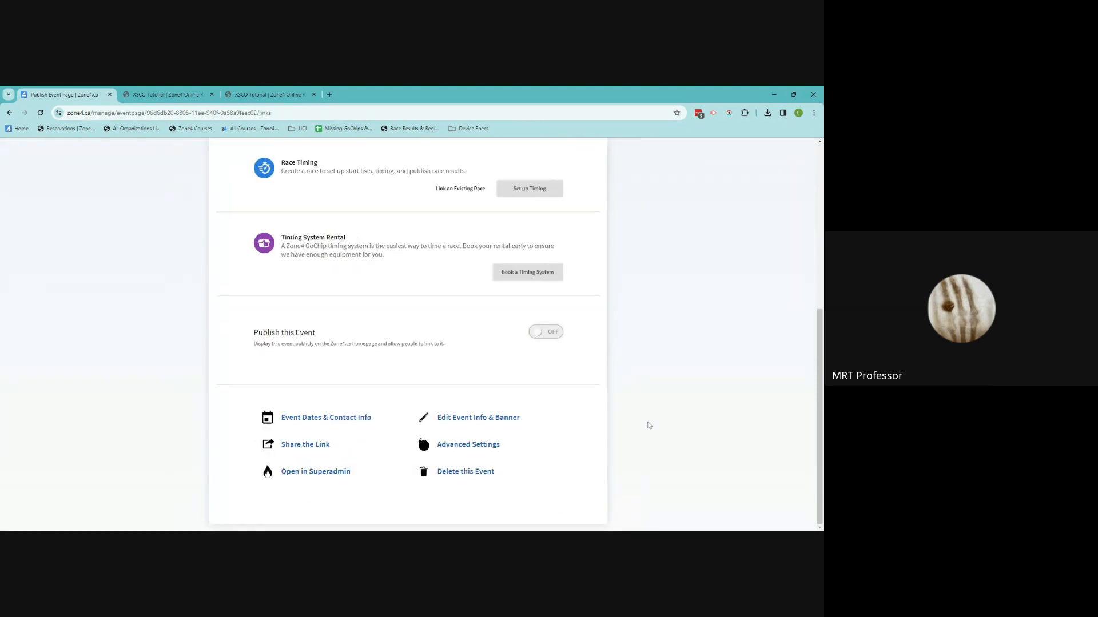
{"action": "left_click", "coordinate": [497, 446]}
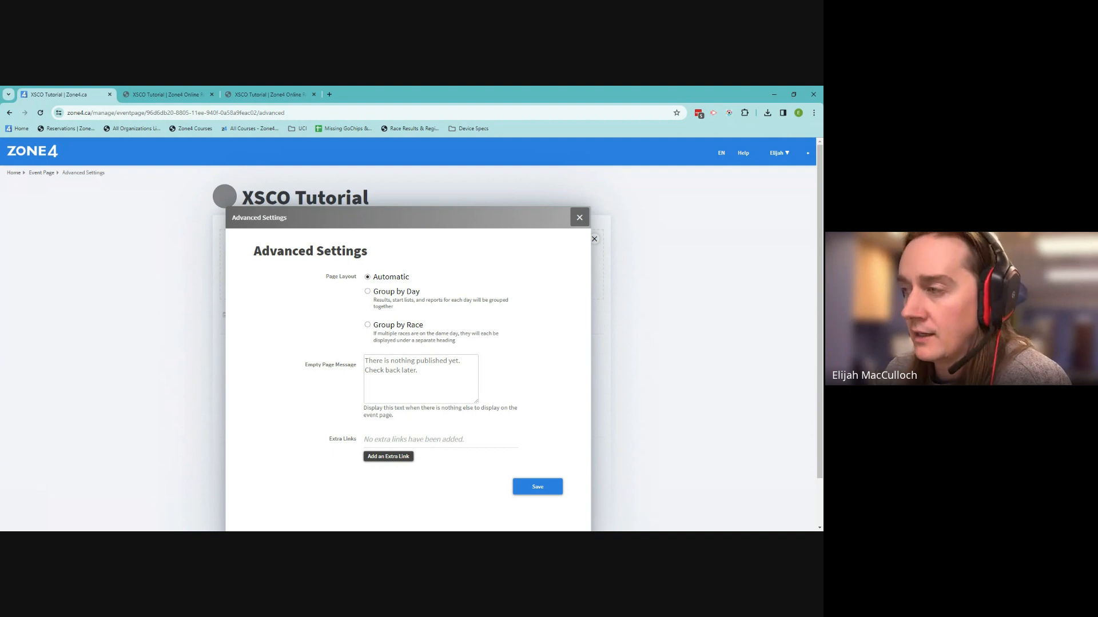
Look over the empty-page message field, then close Advanced Settings without saving changes
{"action": "scroll", "coordinate": [484, 336], "scroll_direction": "down", "scroll_amount": 1}
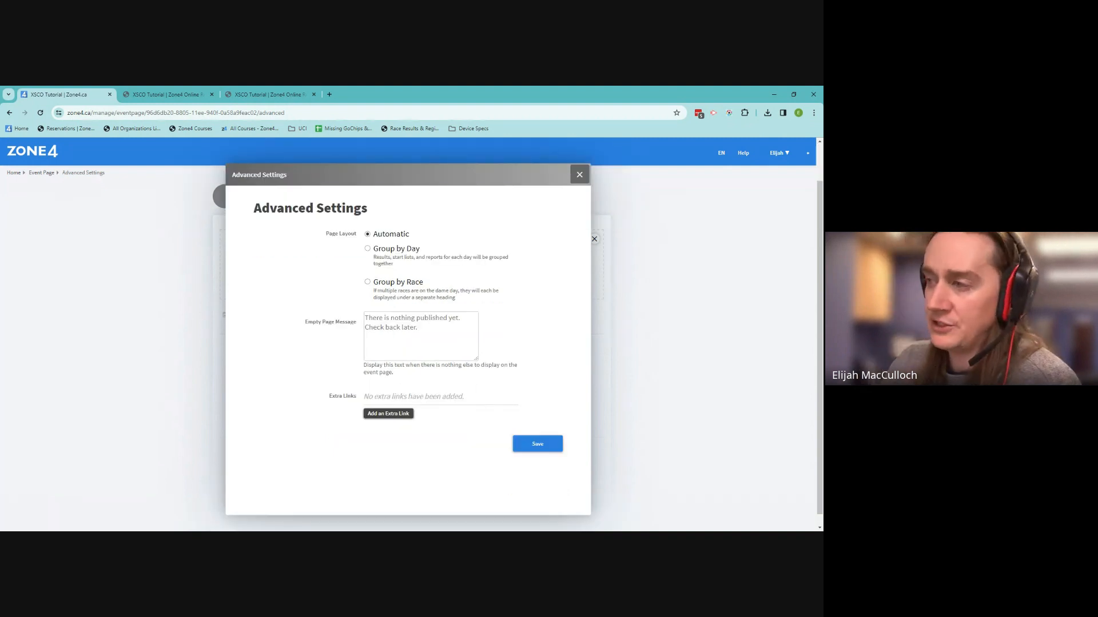
{"action": "left_click", "coordinate": [421, 336]}
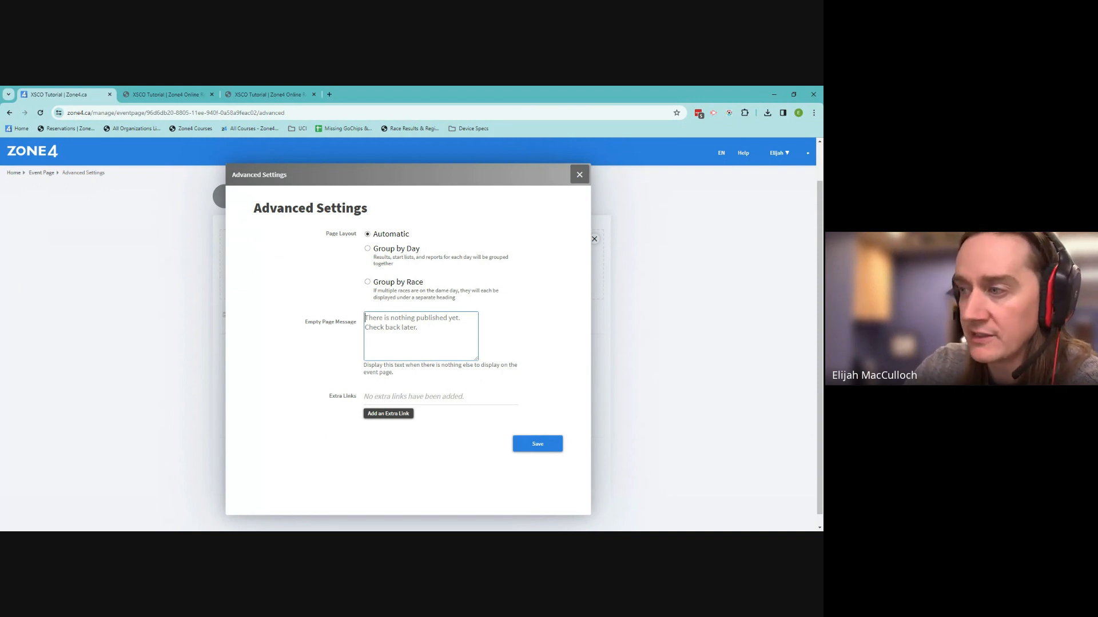
{"action": "left_click", "coordinate": [397, 394]}
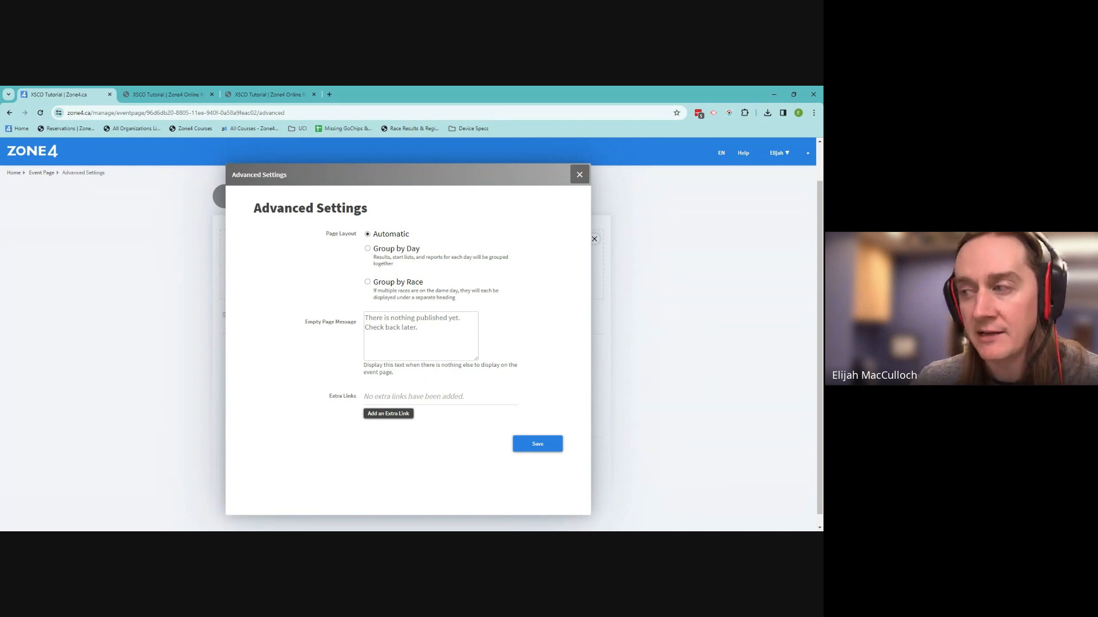
{"action": "left_click_drag", "start_coordinate": [407, 397], "coordinate": [411, 397]}
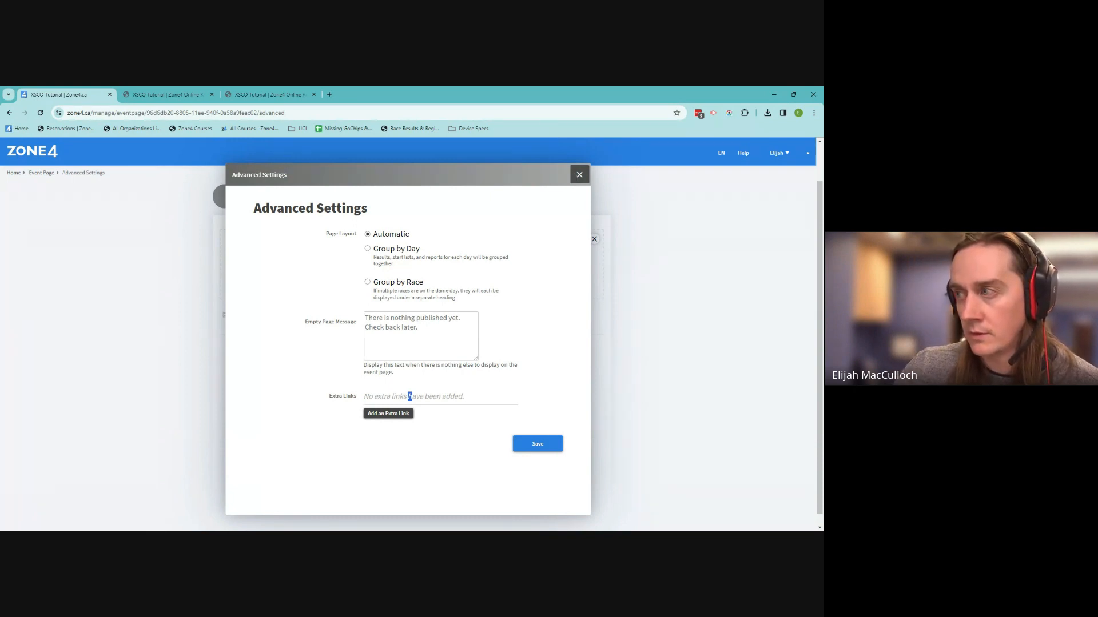
{"action": "left_click", "coordinate": [579, 175]}
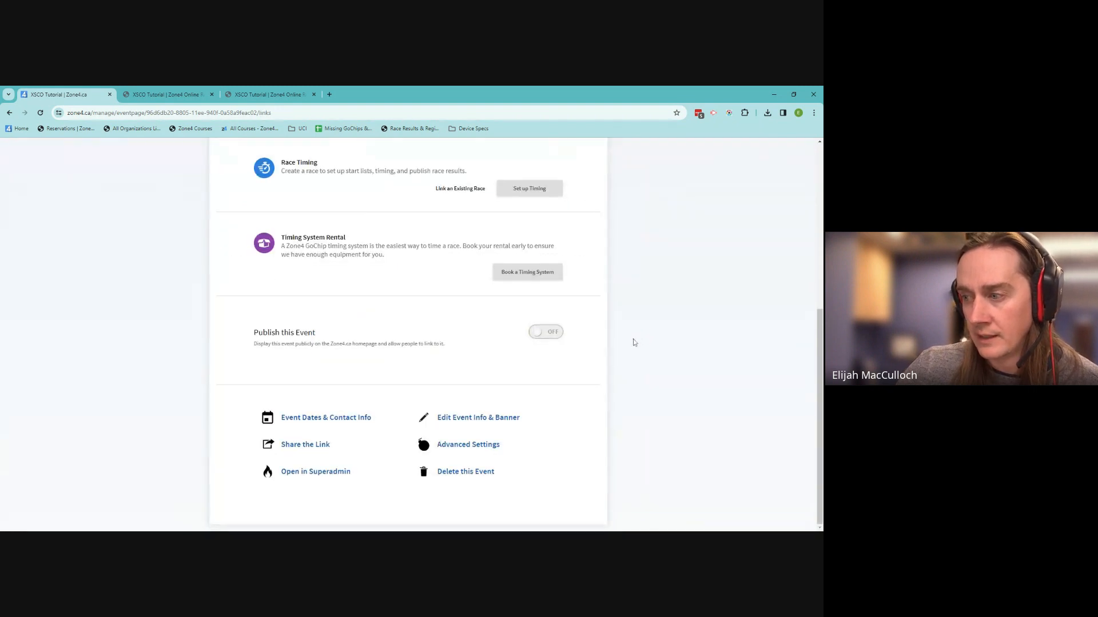
{"action": "scroll", "coordinate": [632, 366], "scroll_direction": "up", "scroll_amount": 5}
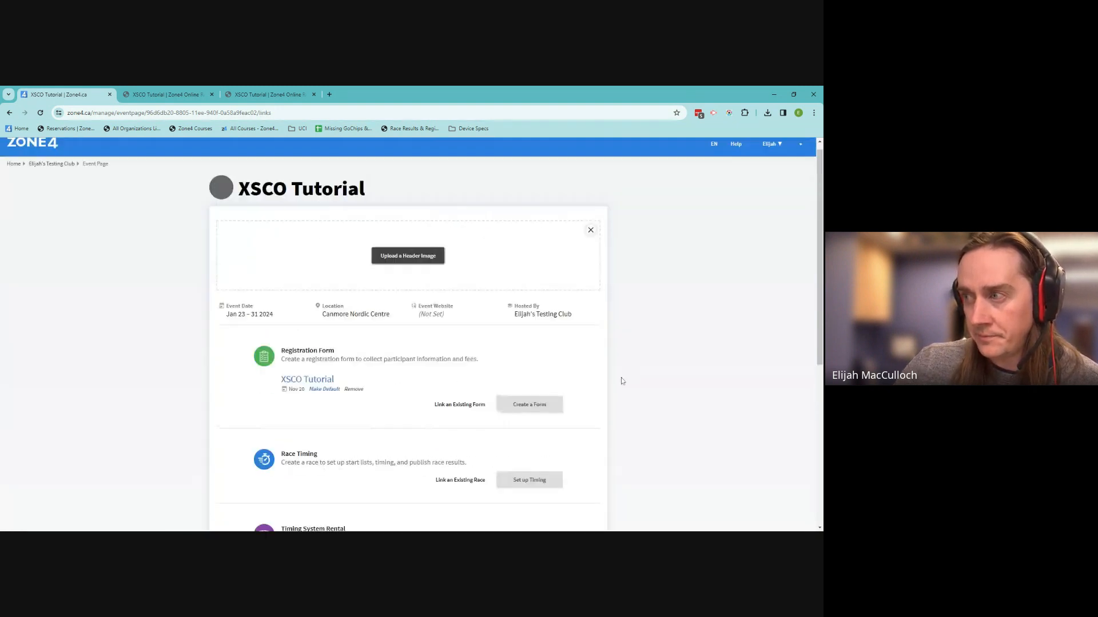
{"action": "scroll", "coordinate": [623, 378], "scroll_direction": "up", "scroll_amount": 1}
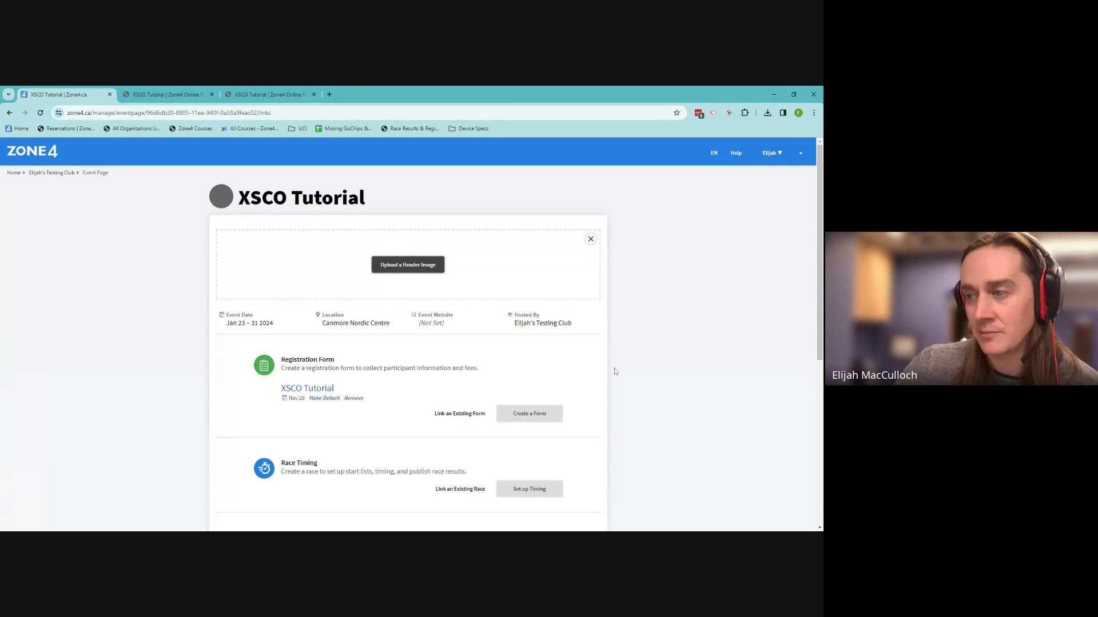
{"action": "scroll", "coordinate": [616, 368], "scroll_direction": "down", "scroll_amount": 2}
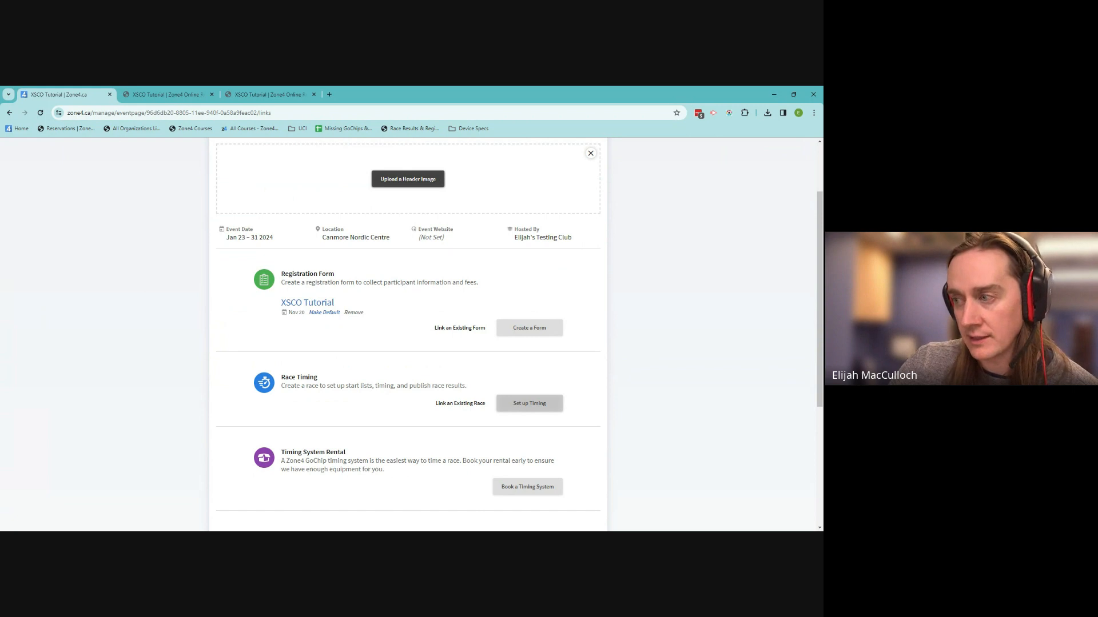
{"action": "scroll", "coordinate": [559, 407], "scroll_direction": "up", "scroll_amount": 2}
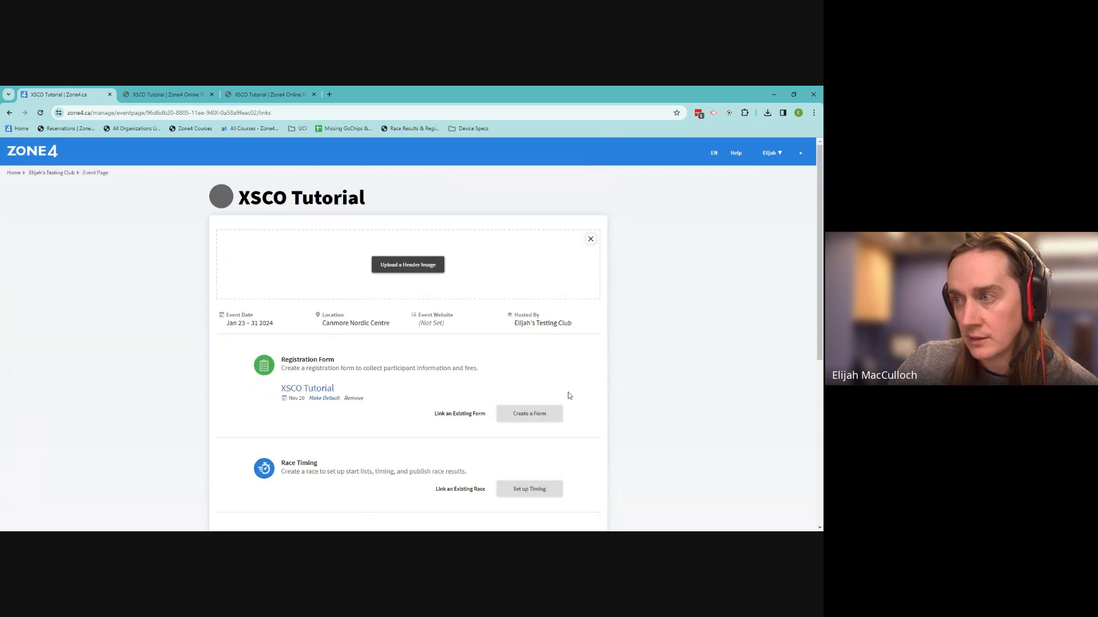
{"action": "scroll", "coordinate": [568, 392], "scroll_direction": "down", "scroll_amount": 3}
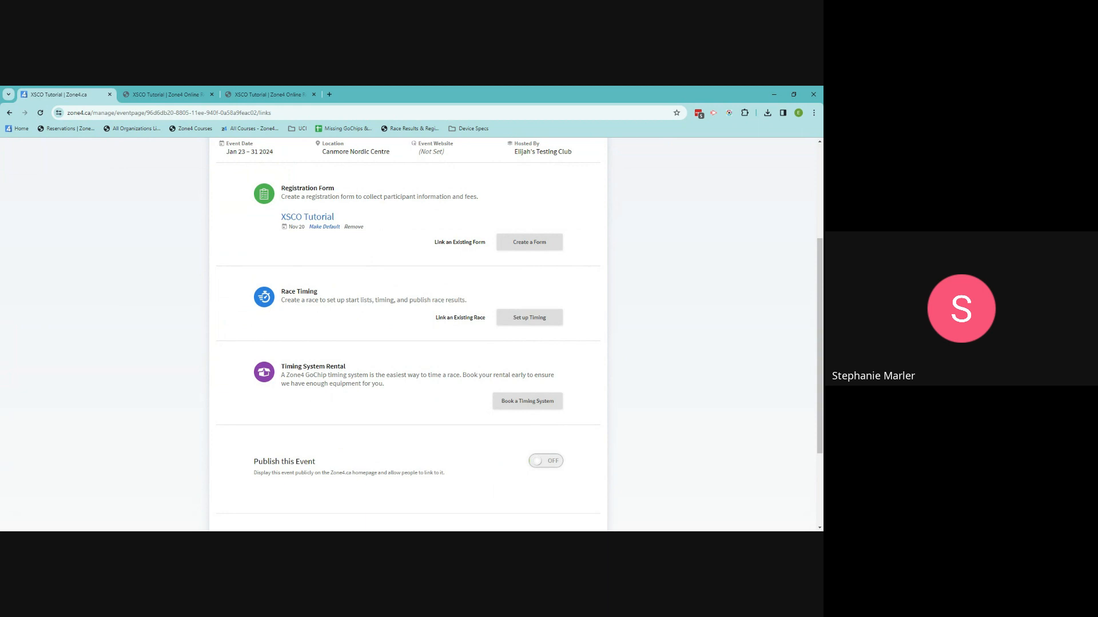
{"action": "left_click", "coordinate": [543, 246]}
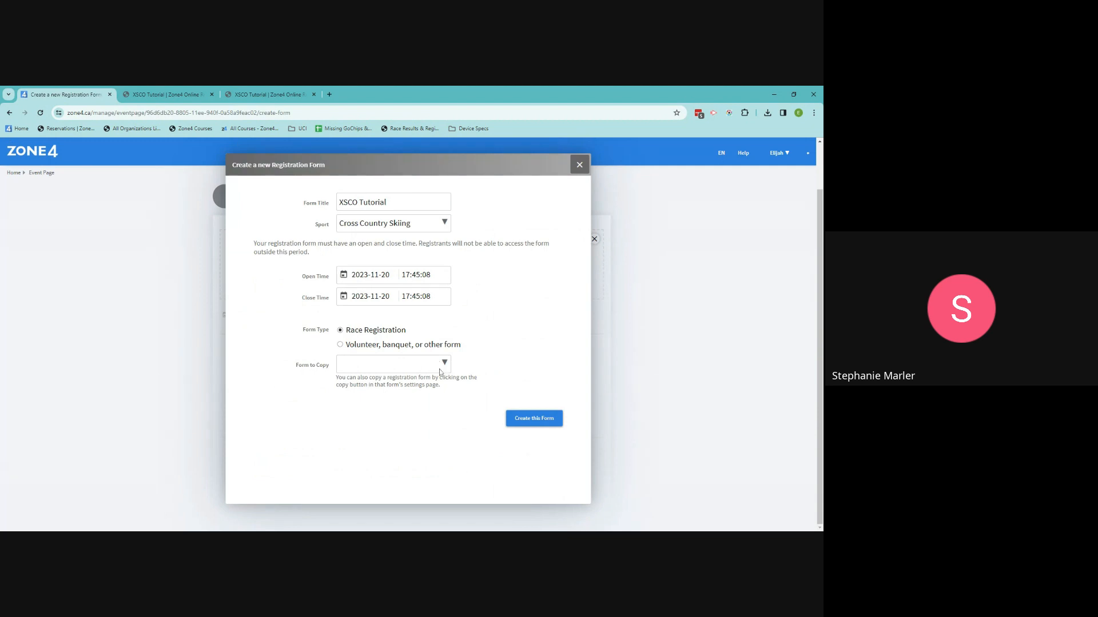
{"action": "left_click", "coordinate": [400, 364]}
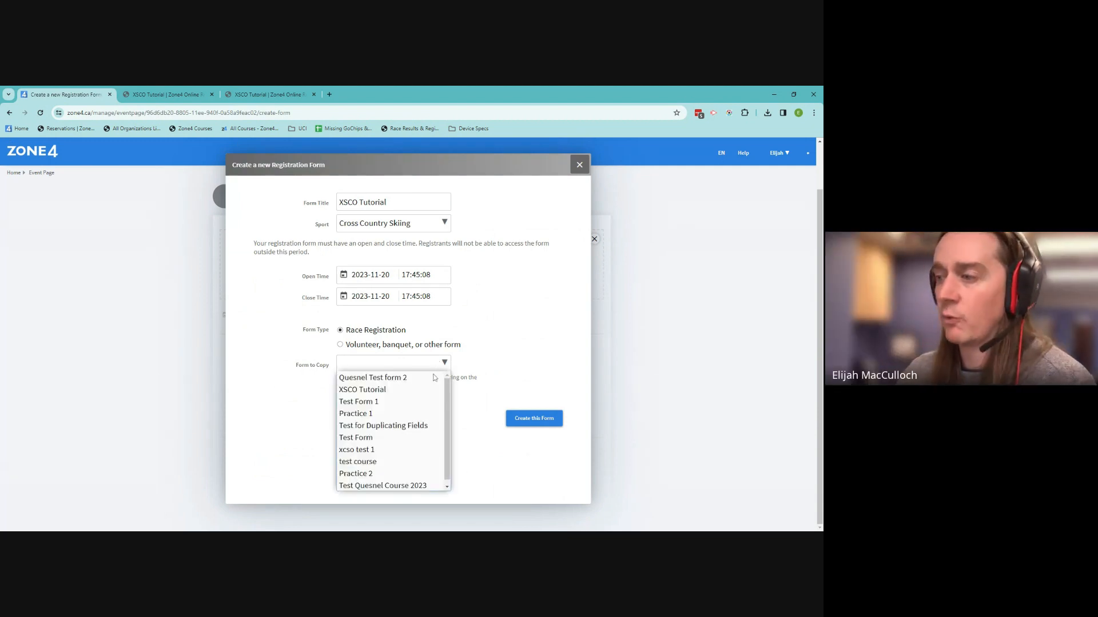
{"action": "scroll", "coordinate": [466, 450], "scroll_direction": "up", "scroll_amount": 1}
{"action": "left_click", "coordinate": [496, 451]}
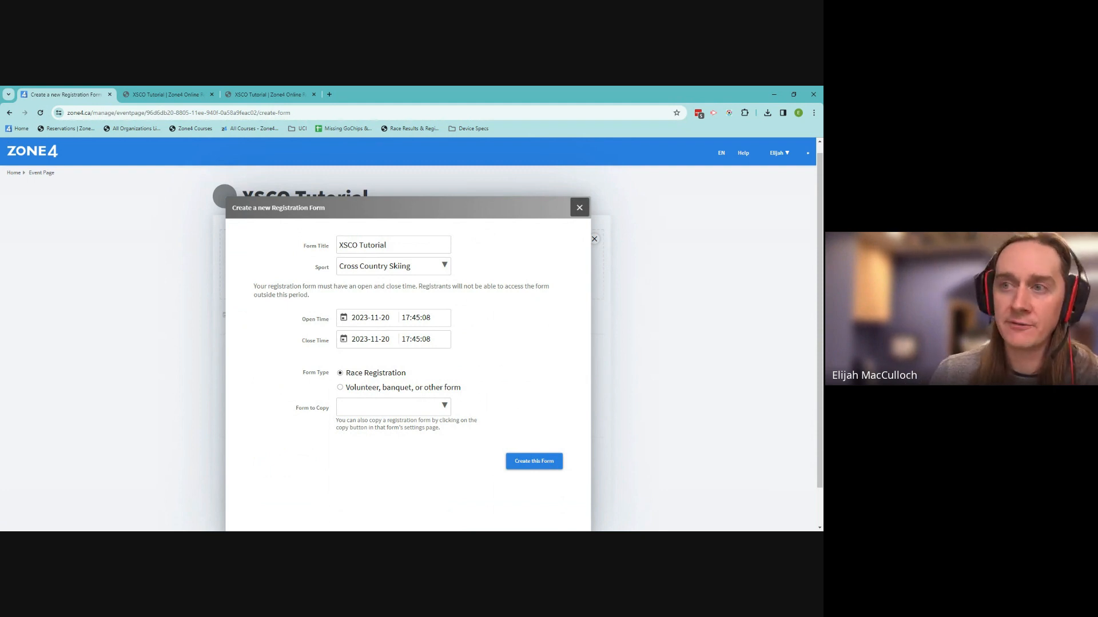
{"action": "left_click", "coordinate": [577, 204]}
Return to the Zone4 manage home page and begin setting up a new registration form
{"action": "left_click", "coordinate": [15, 164]}
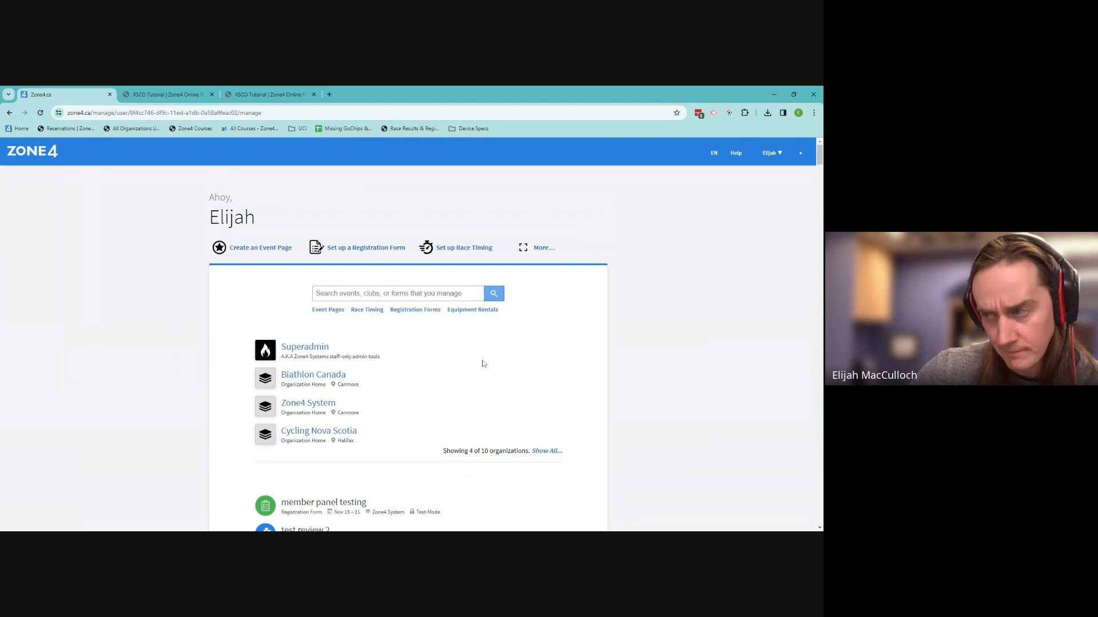
{"action": "left_click", "coordinate": [345, 250]}
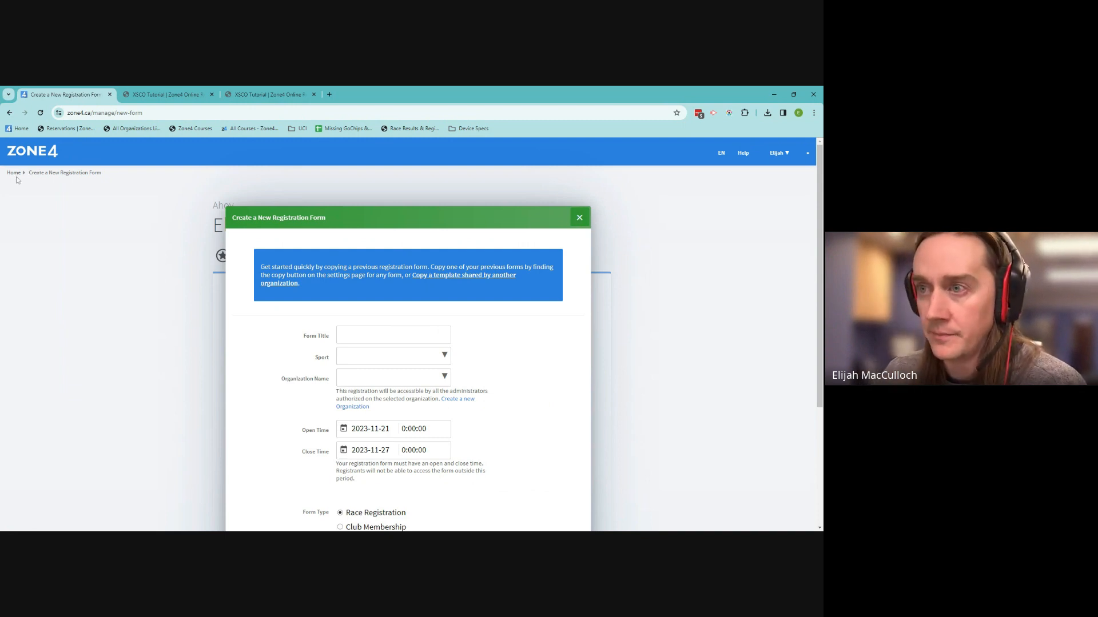
Dismiss the new-form dialog and choose to copy a template shared by another organization
{"action": "left_click", "coordinate": [579, 218]}
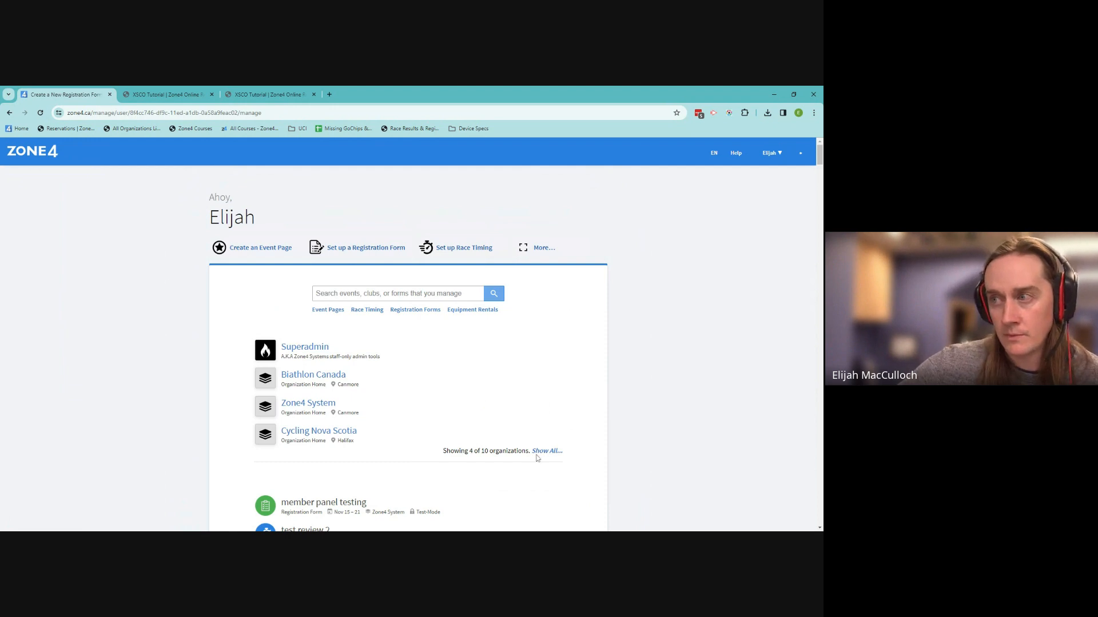
{"action": "left_click", "coordinate": [363, 249]}
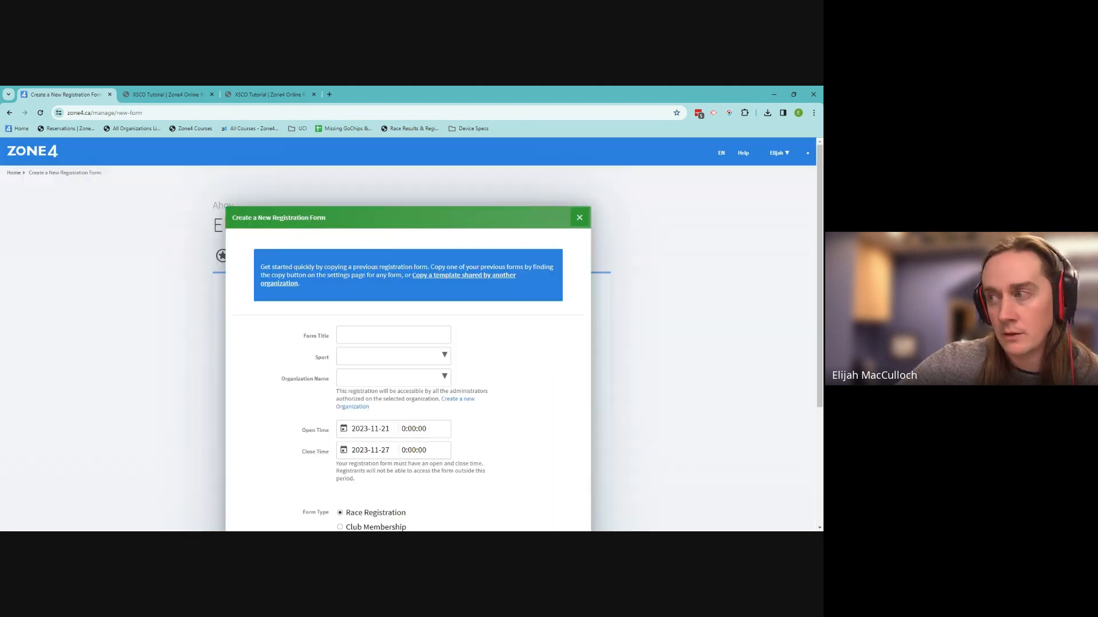
{"action": "left_click", "coordinate": [487, 277]}
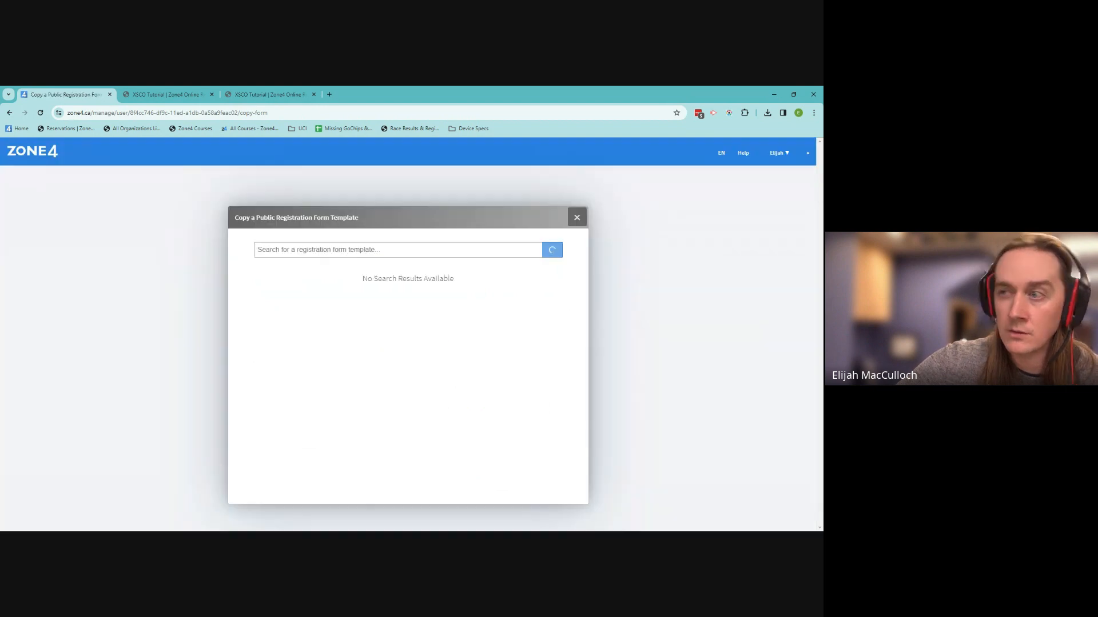
Browse through the list of public registration form templates
{"action": "left_click", "coordinate": [398, 250]}
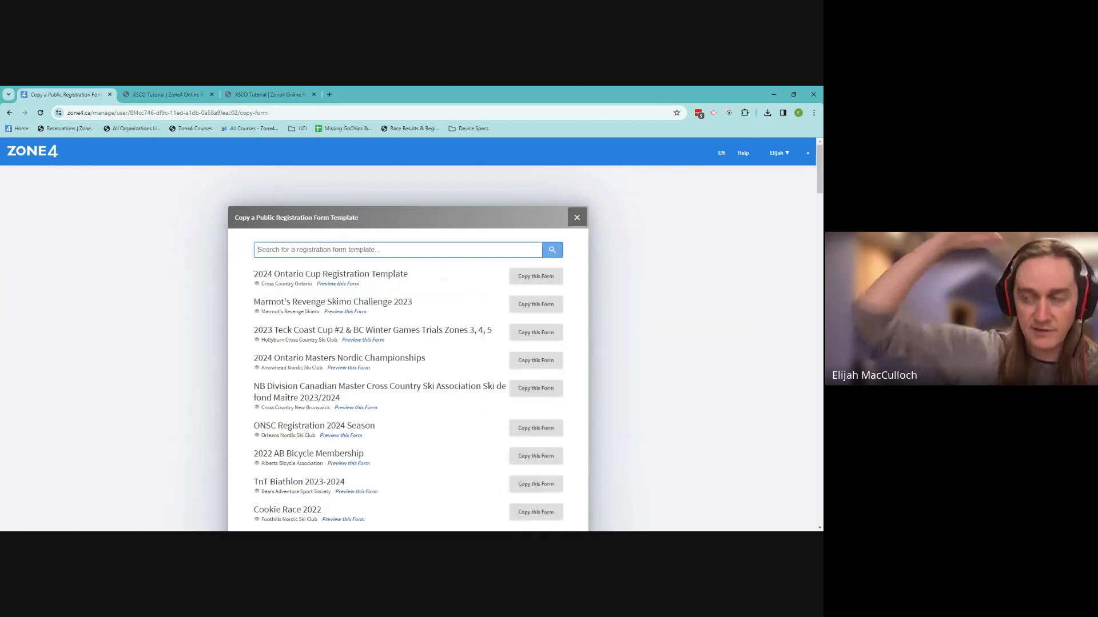
{"action": "scroll", "coordinate": [451, 299], "scroll_direction": "down", "scroll_amount": 3}
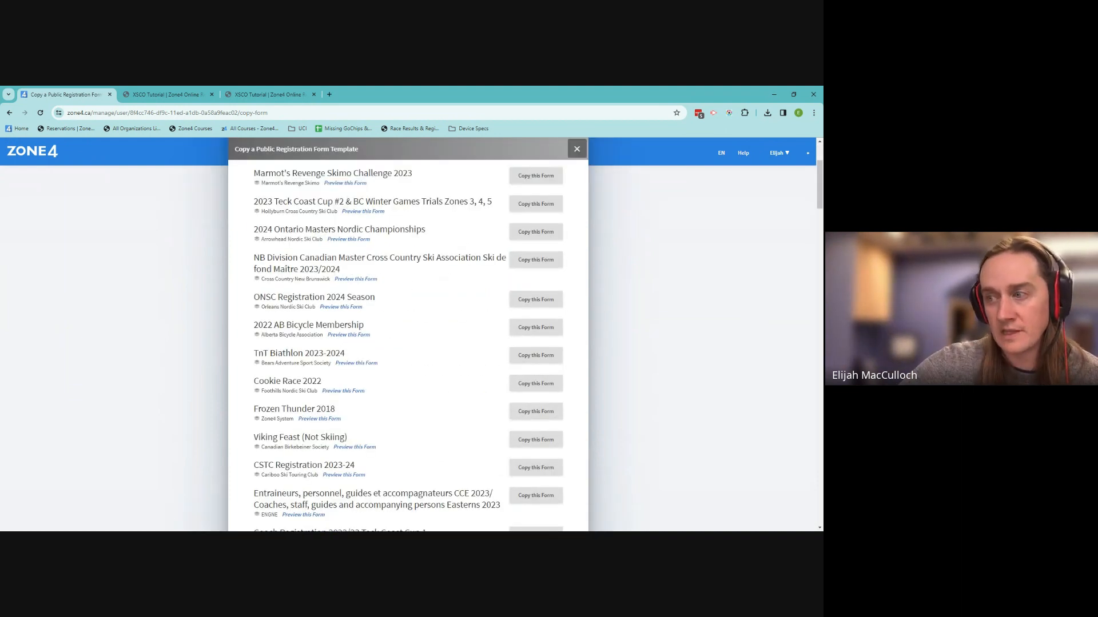
{"action": "scroll", "coordinate": [455, 298], "scroll_direction": "down", "scroll_amount": 4}
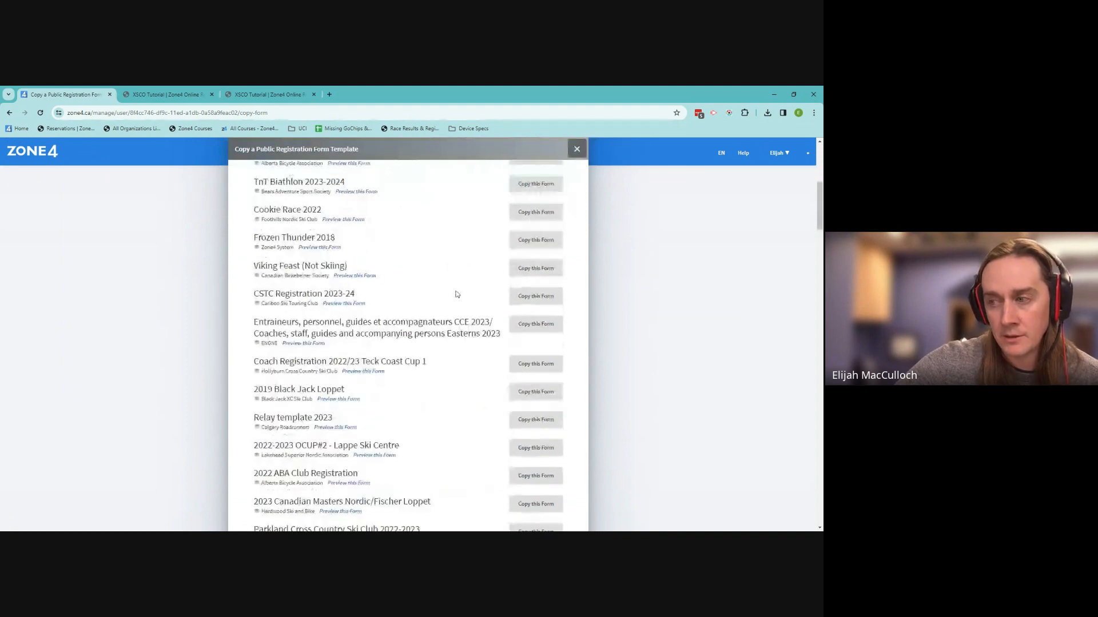
{"action": "scroll", "coordinate": [457, 294], "scroll_direction": "down", "scroll_amount": 4}
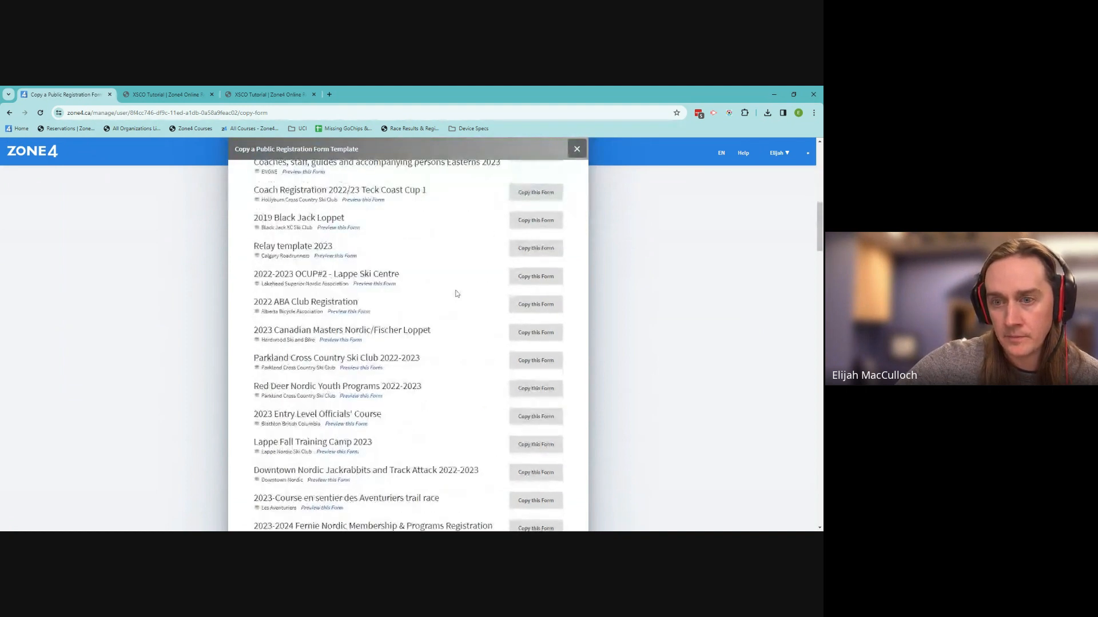
{"action": "scroll", "coordinate": [456, 294], "scroll_direction": "down", "scroll_amount": 8}
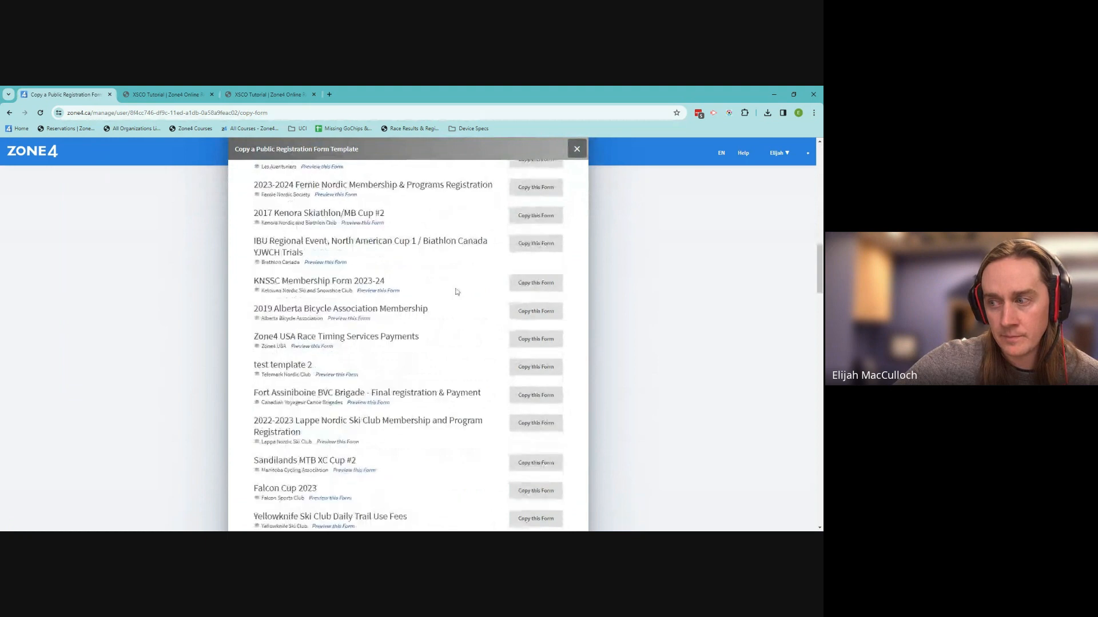
{"action": "scroll", "coordinate": [457, 292], "scroll_direction": "down", "scroll_amount": 9}
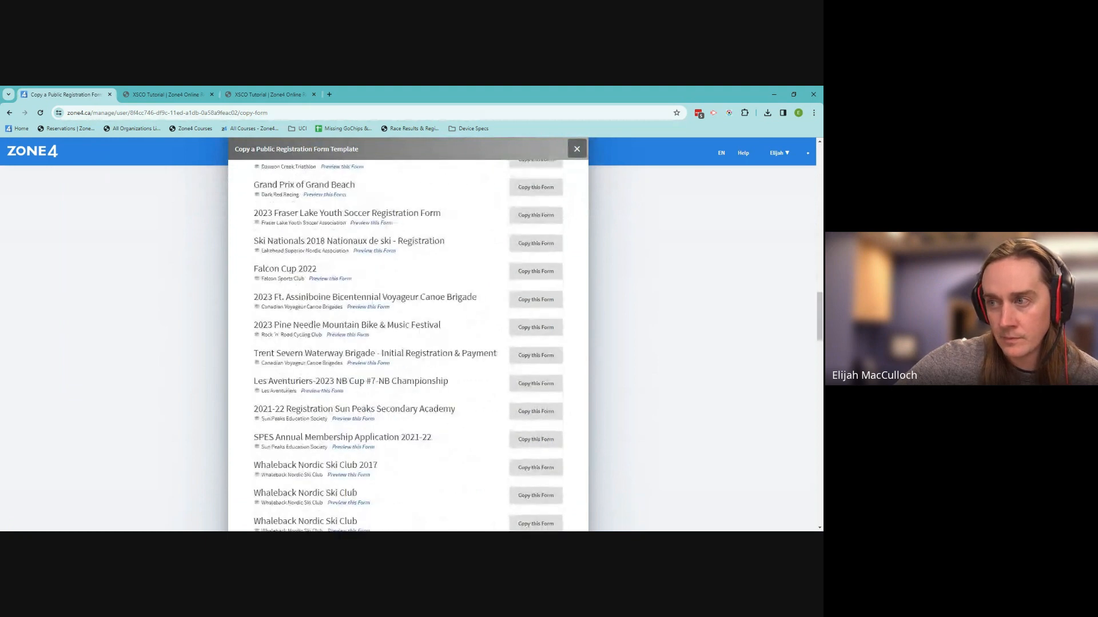
{"action": "scroll", "coordinate": [461, 293], "scroll_direction": "down", "scroll_amount": 8}
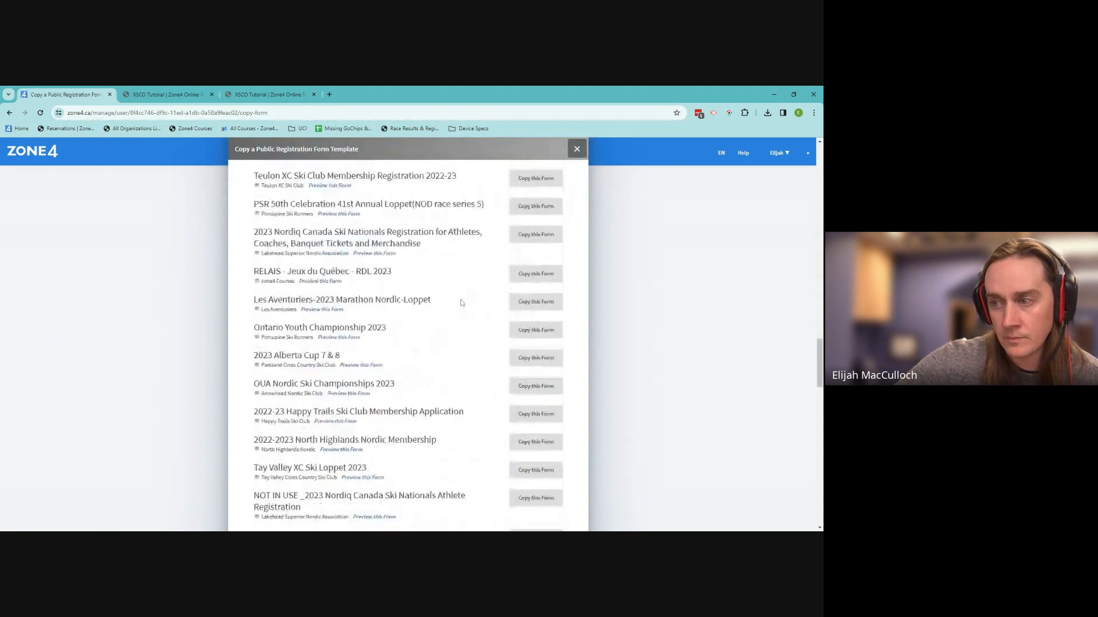
{"action": "scroll", "coordinate": [462, 303], "scroll_direction": "down", "scroll_amount": 7}
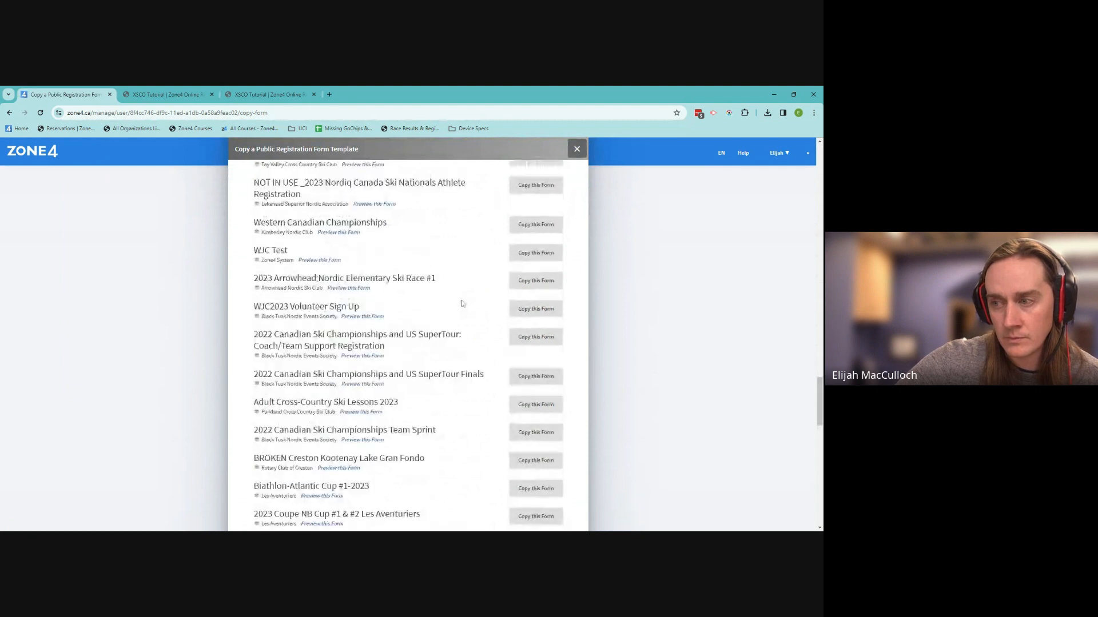
{"action": "scroll", "coordinate": [462, 303], "scroll_direction": "down", "scroll_amount": 5}
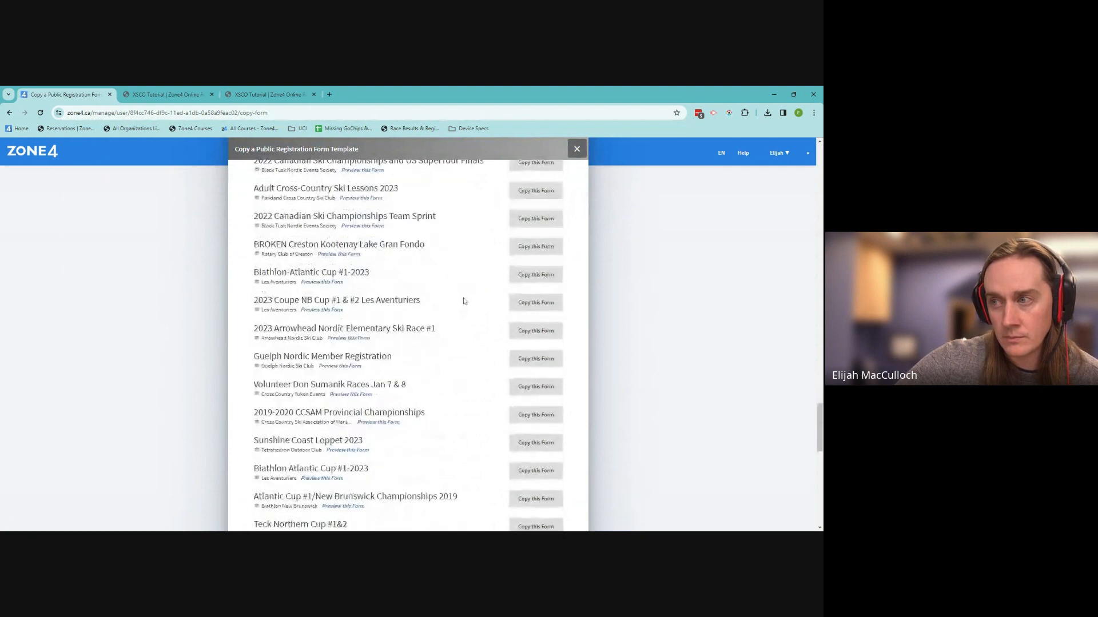
{"action": "scroll", "coordinate": [462, 306], "scroll_direction": "down", "scroll_amount": 9}
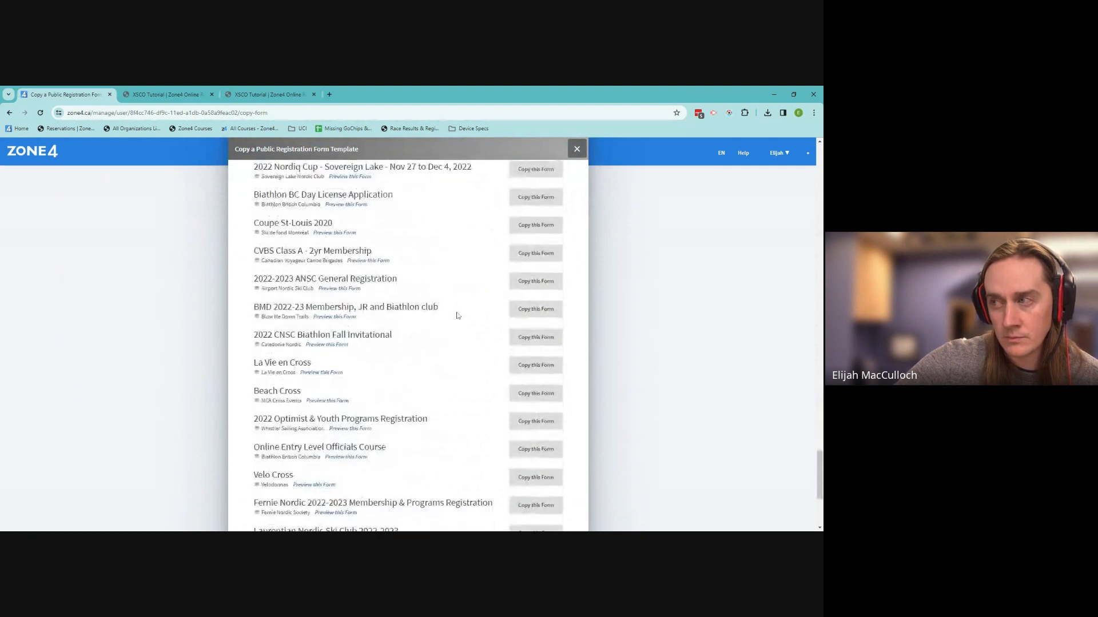
{"action": "scroll", "coordinate": [457, 315], "scroll_direction": "up", "scroll_amount": 7}
Close the template list and open the XSCO Tutorial registration form from the home page
{"action": "left_click", "coordinate": [576, 150]}
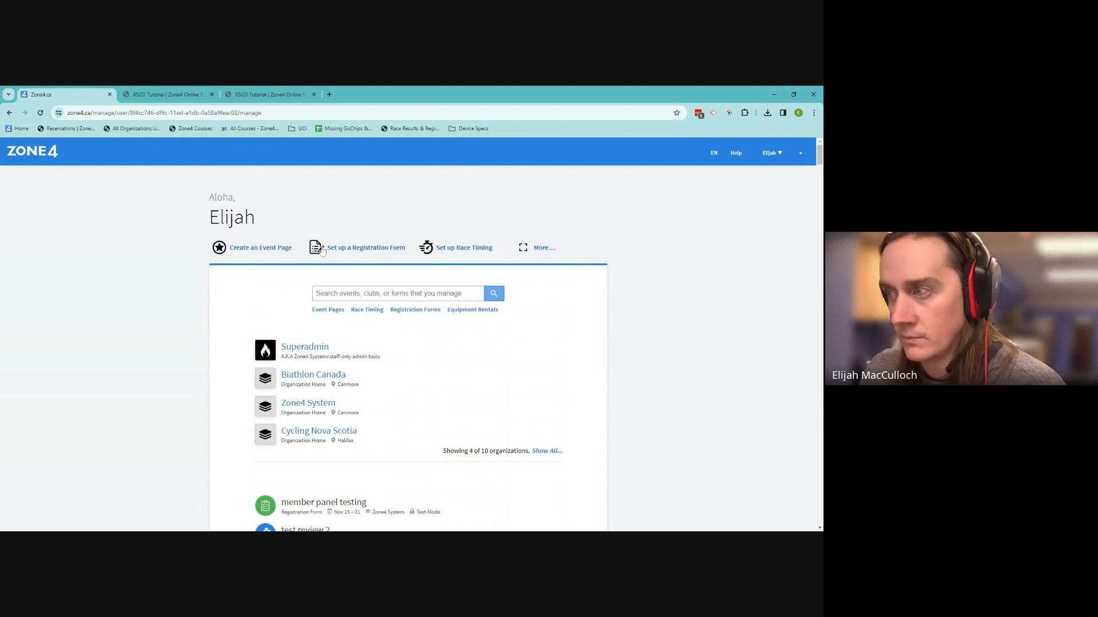
{"action": "scroll", "coordinate": [323, 399], "scroll_direction": "down", "scroll_amount": 5}
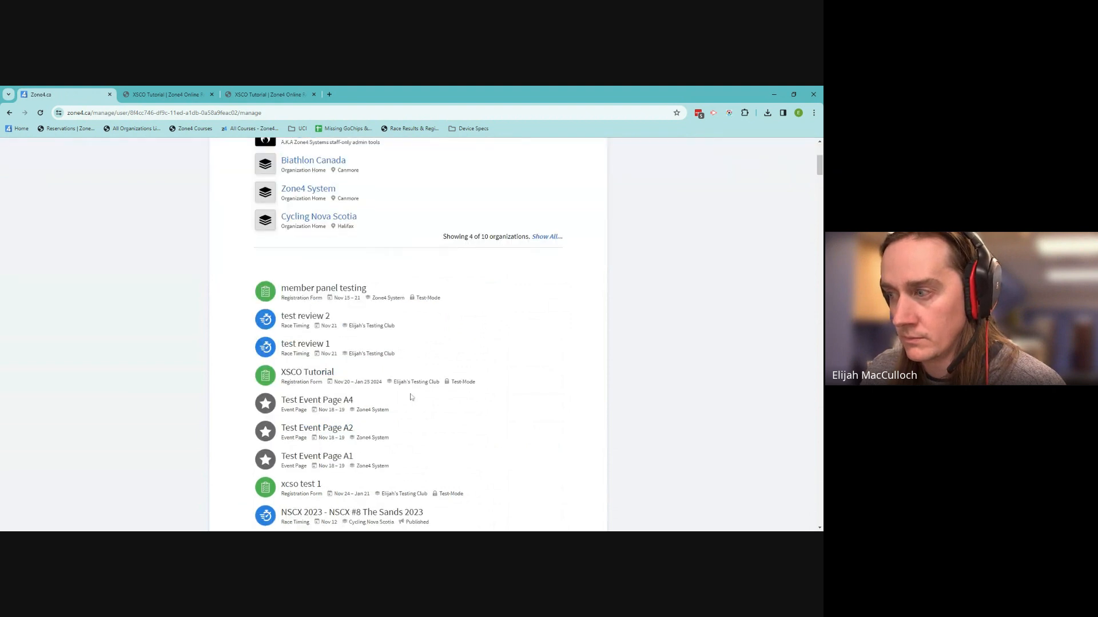
{"action": "left_click", "coordinate": [316, 375]}
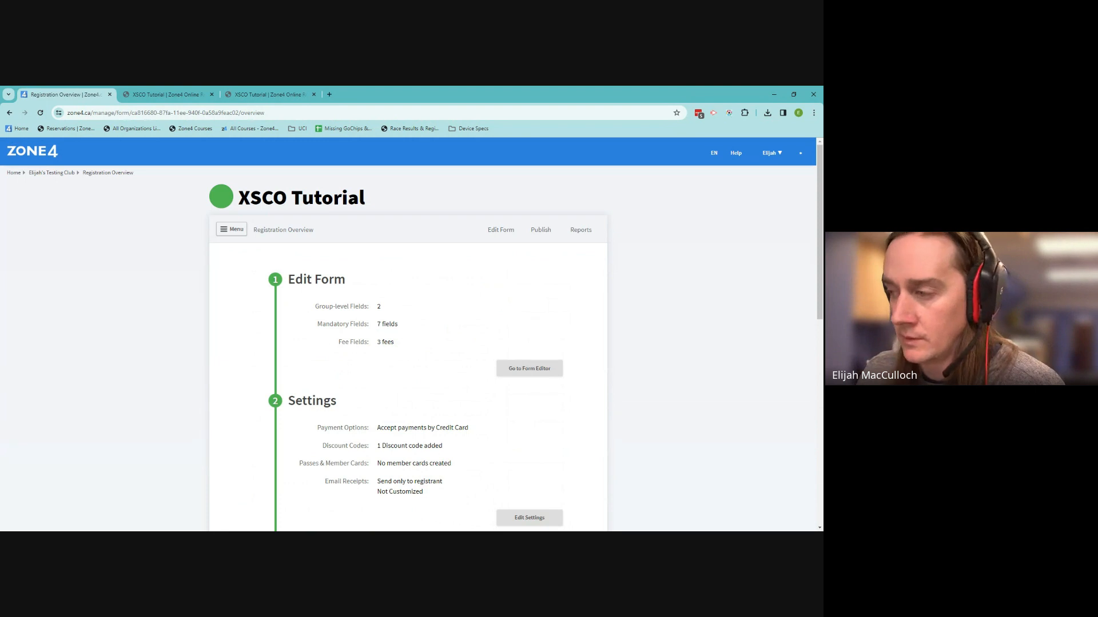
{"action": "scroll", "coordinate": [318, 373], "scroll_direction": "down", "scroll_amount": 4}
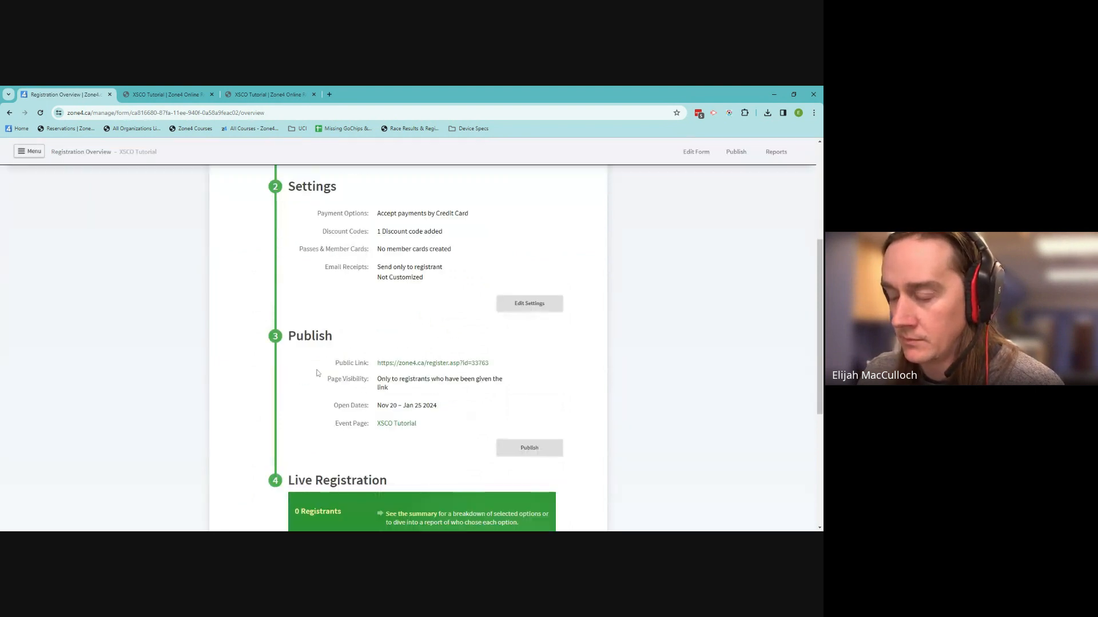
{"action": "scroll", "coordinate": [318, 373], "scroll_direction": "down", "scroll_amount": 1}
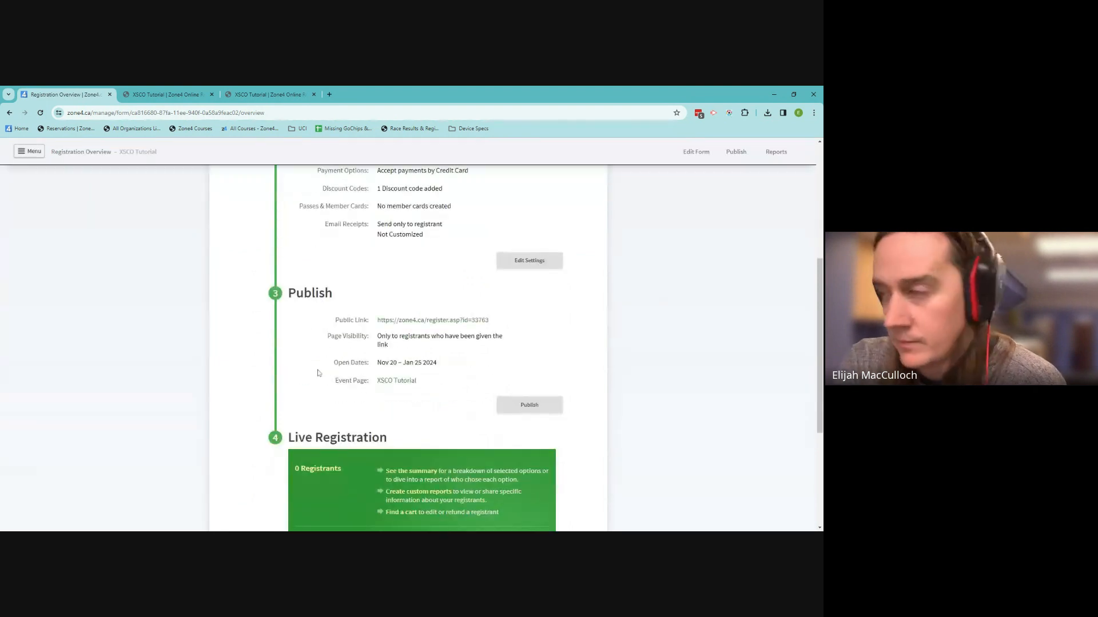
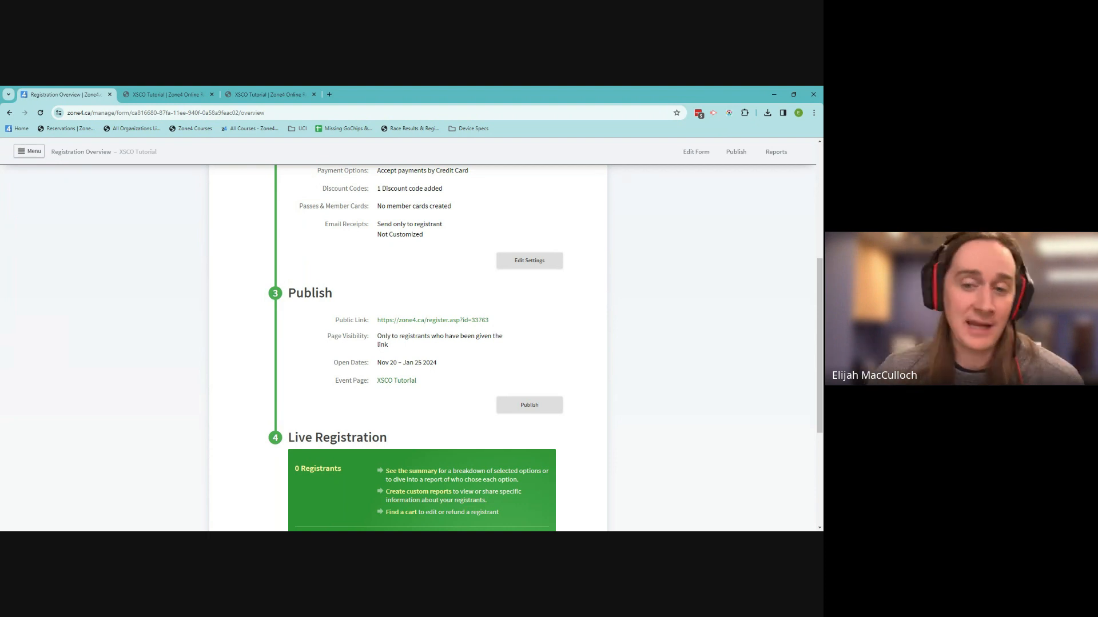
Open the XSCO Tutorial form's Settings page and select the Registration Form Title text
{"action": "scroll", "coordinate": [349, 358], "scroll_direction": "up", "scroll_amount": 5}
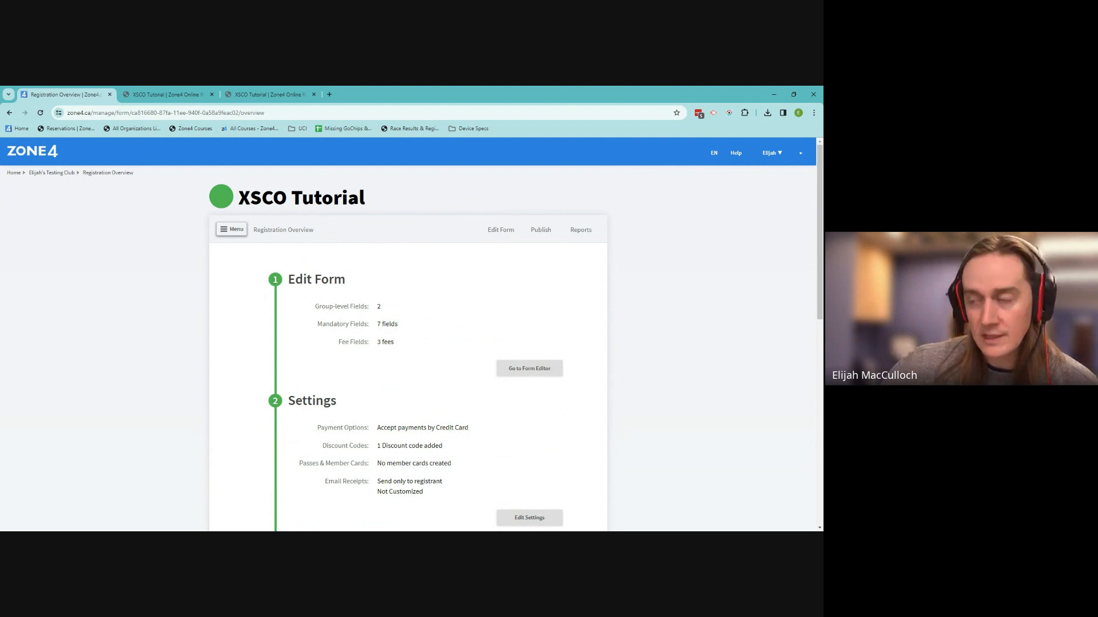
{"action": "left_click", "coordinate": [236, 231]}
{"action": "left_click", "coordinate": [252, 297]}
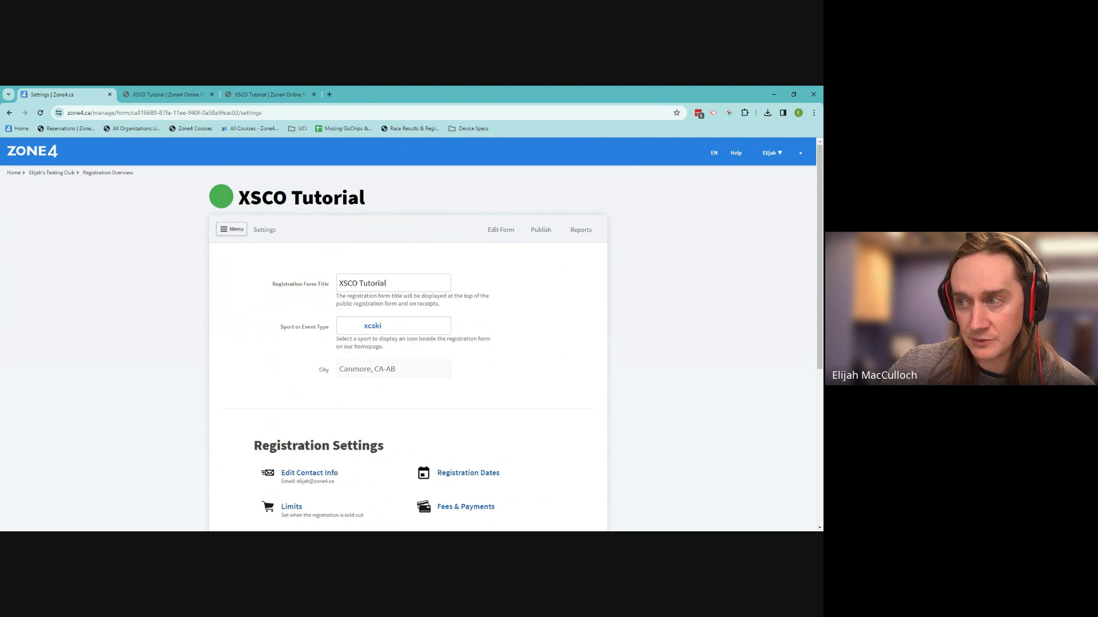
{"action": "left_click_drag", "start_coordinate": [279, 285], "coordinate": [338, 284]}
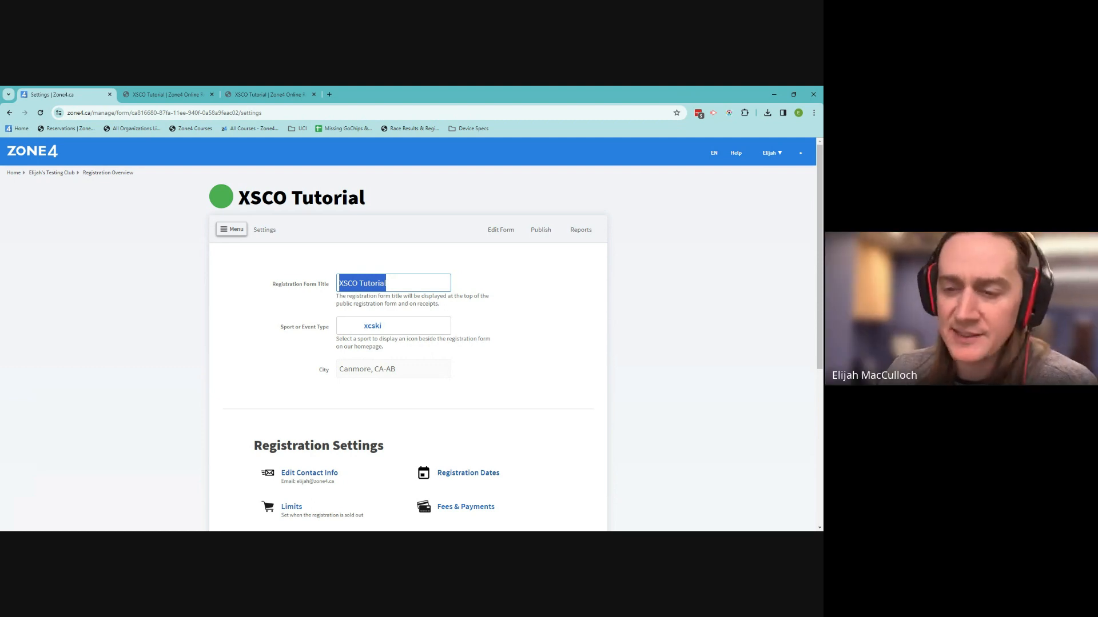
From the club overview, open user permissions and start authorizing a new administrator
{"action": "left_click", "coordinate": [47, 174]}
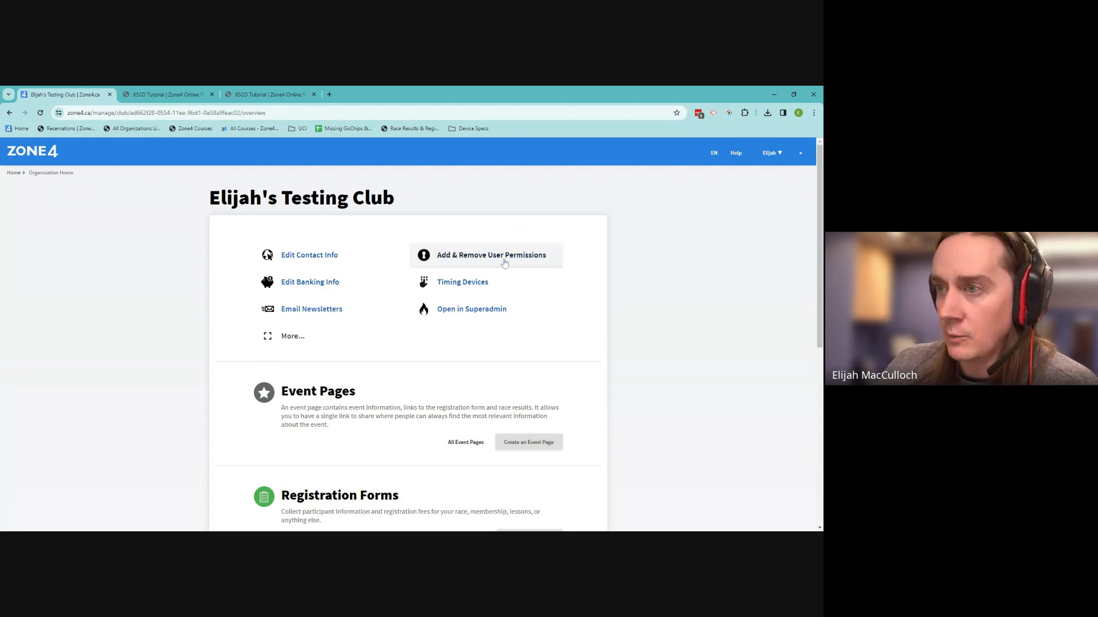
{"action": "left_click", "coordinate": [474, 264]}
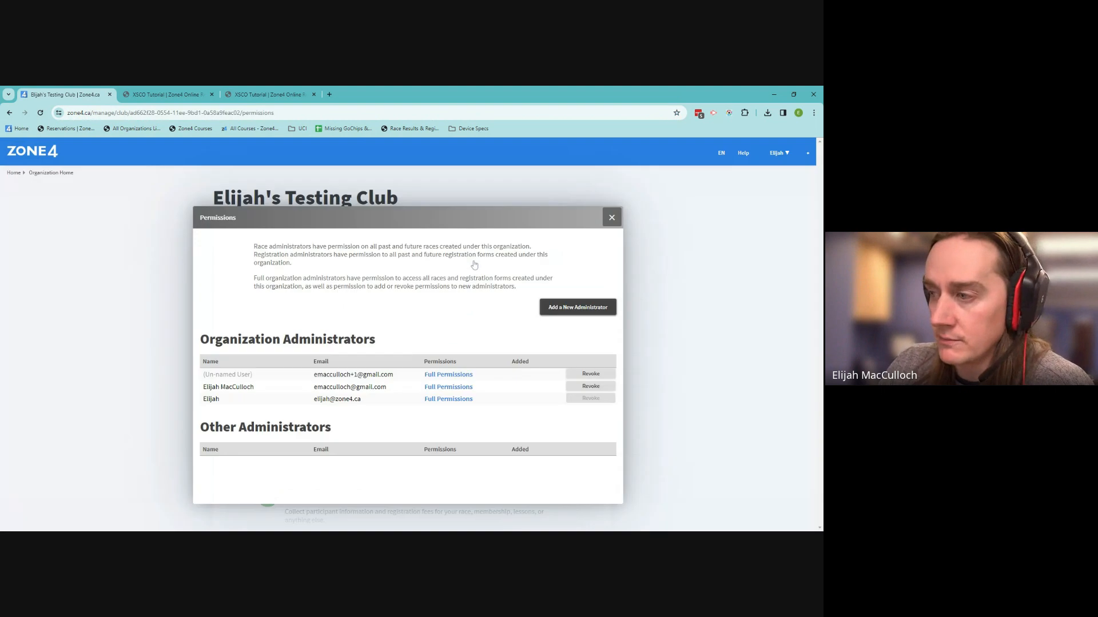
{"action": "left_click", "coordinate": [559, 308]}
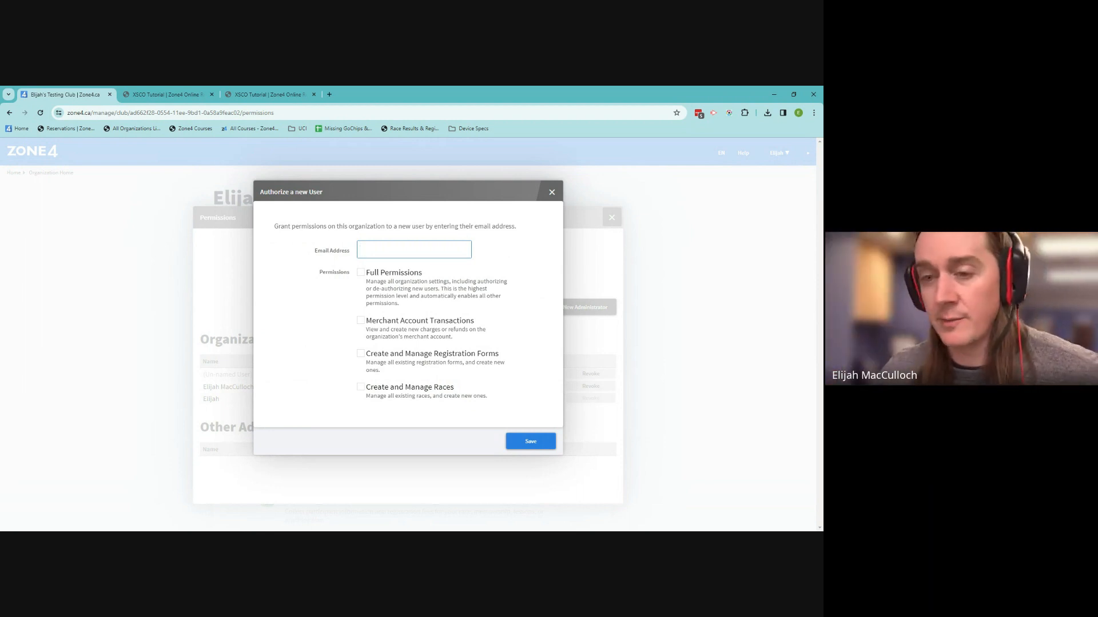
Close the Authorize a new User dialog to reveal the three organization administrators
{"action": "left_click", "coordinate": [552, 194]}
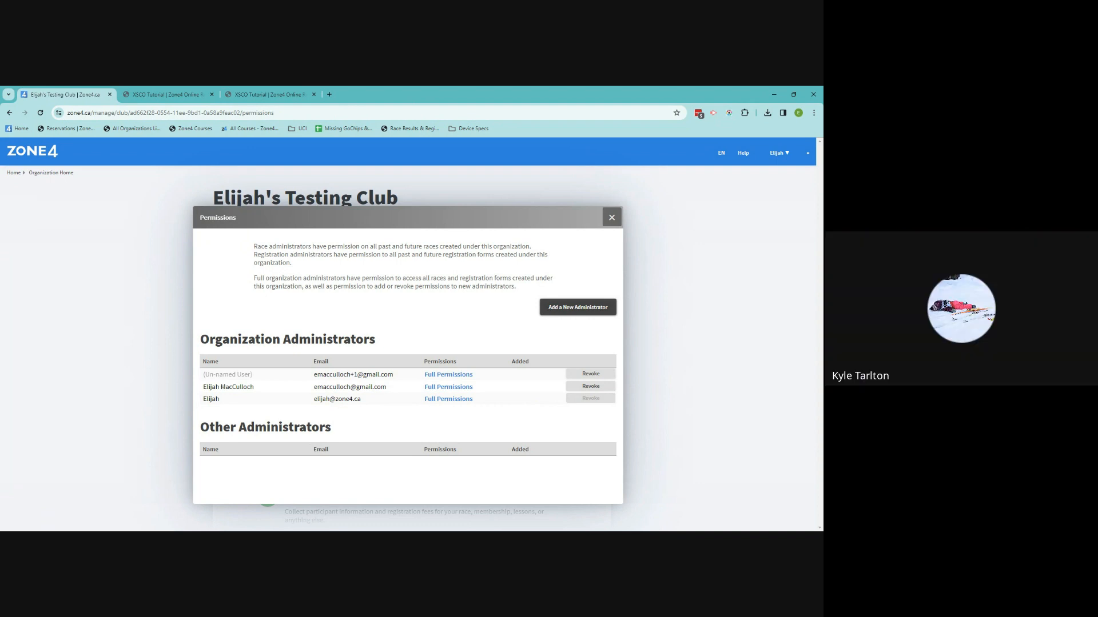
Close the Permissions list to return to the club's Organization Home page
{"action": "left_click", "coordinate": [611, 220]}
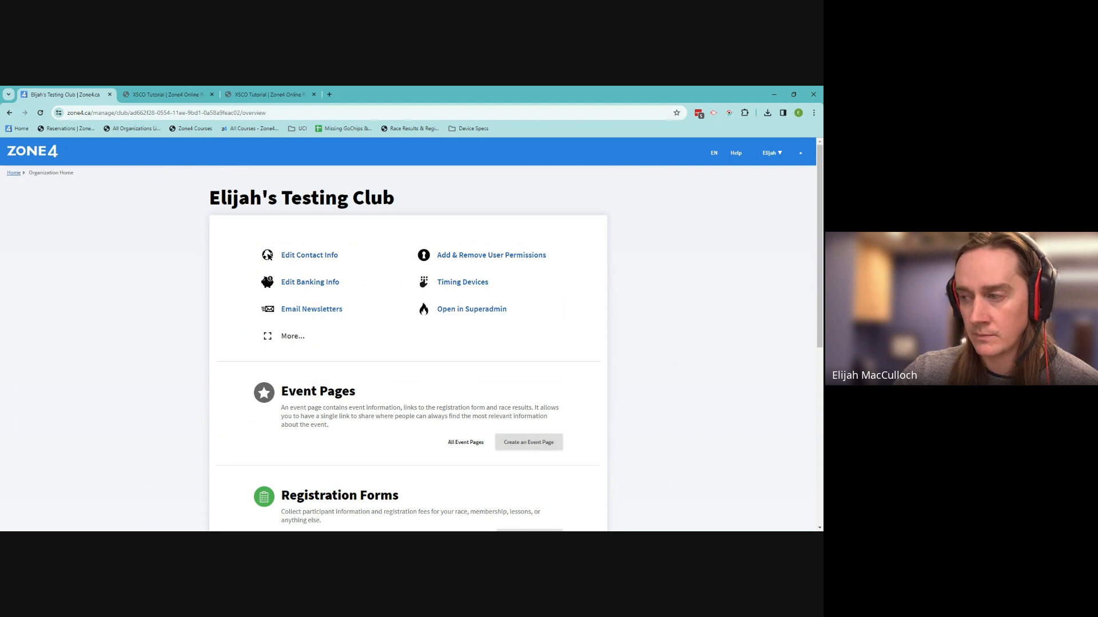
Return to the account's main dashboard listing the organizations
{"action": "left_click", "coordinate": [14, 173]}
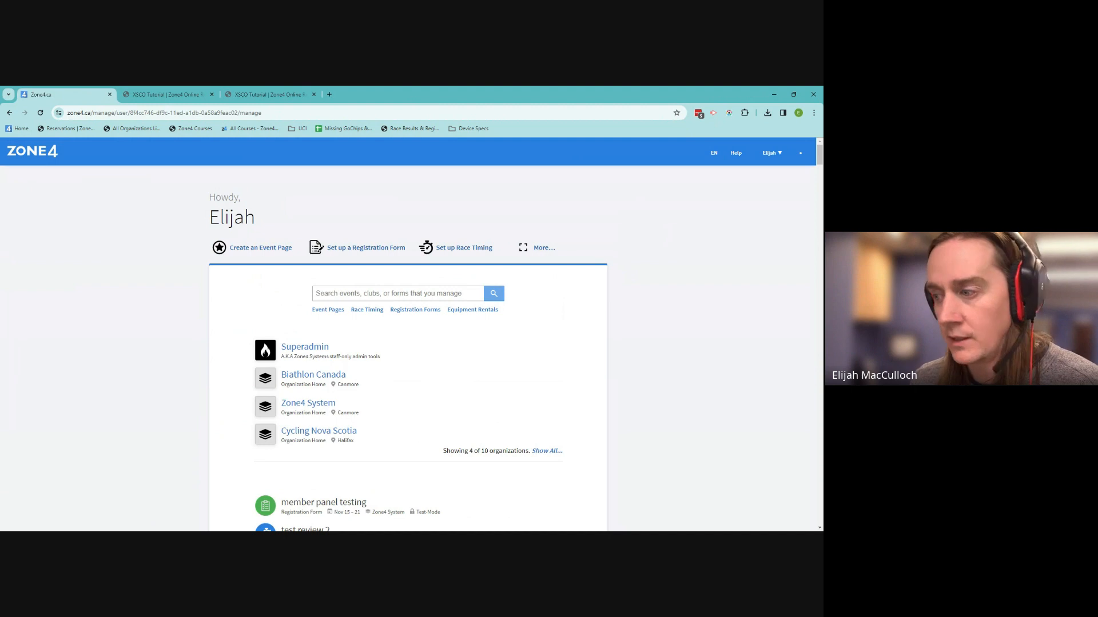
Open the XSCO Tutorial form and look through its Publish, Reports and Edit Form tabs
{"action": "scroll", "coordinate": [372, 490], "scroll_direction": "down", "scroll_amount": 5}
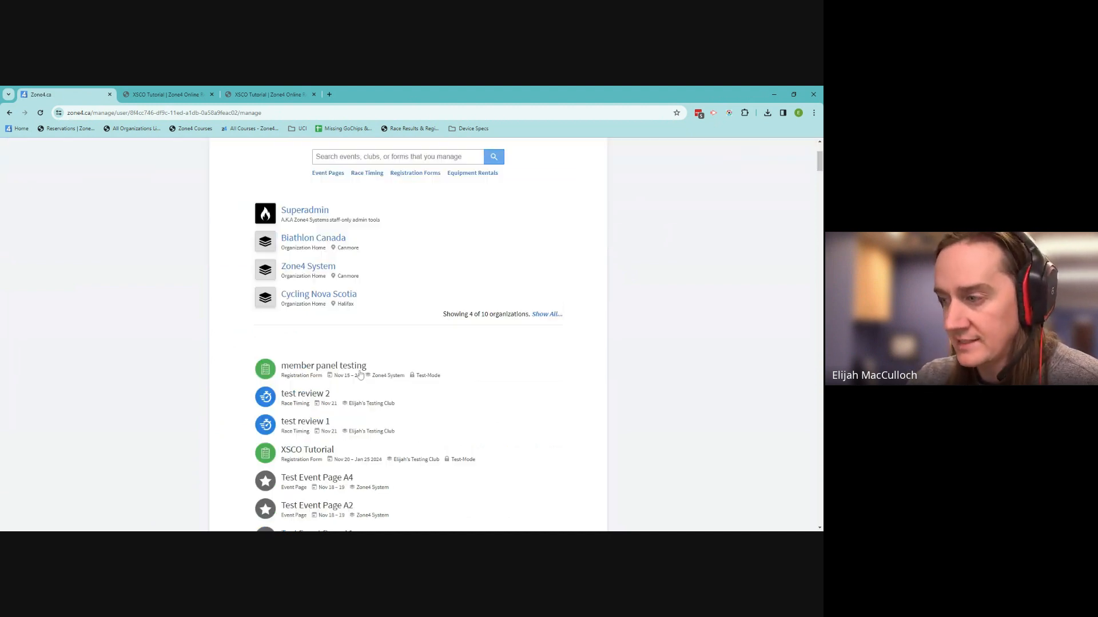
{"action": "left_click", "coordinate": [309, 330]}
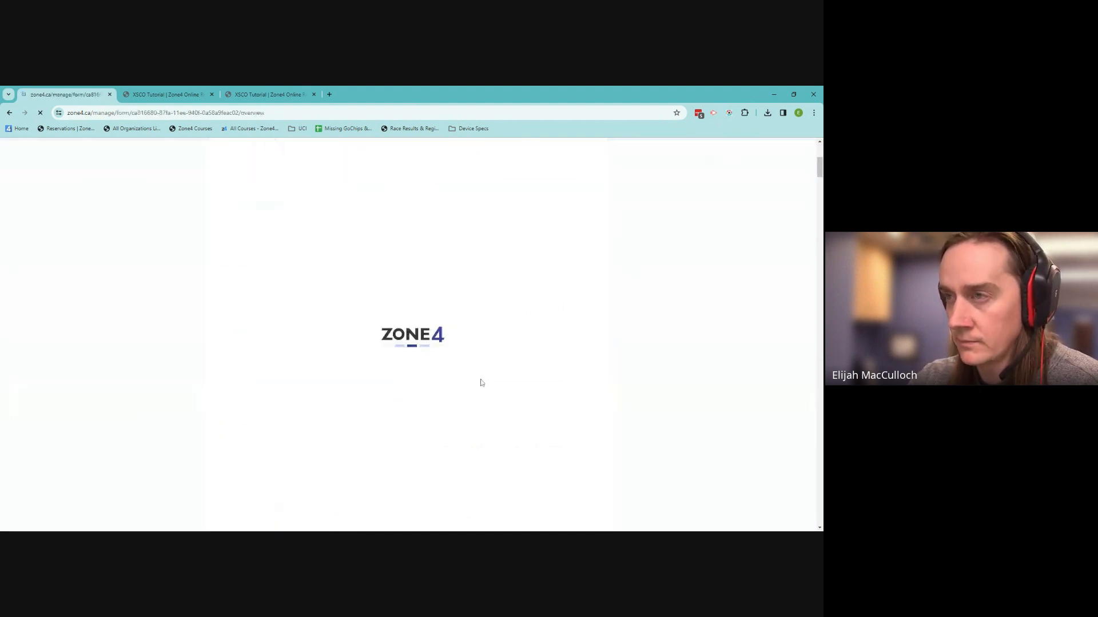
{"action": "left_click", "coordinate": [540, 230]}
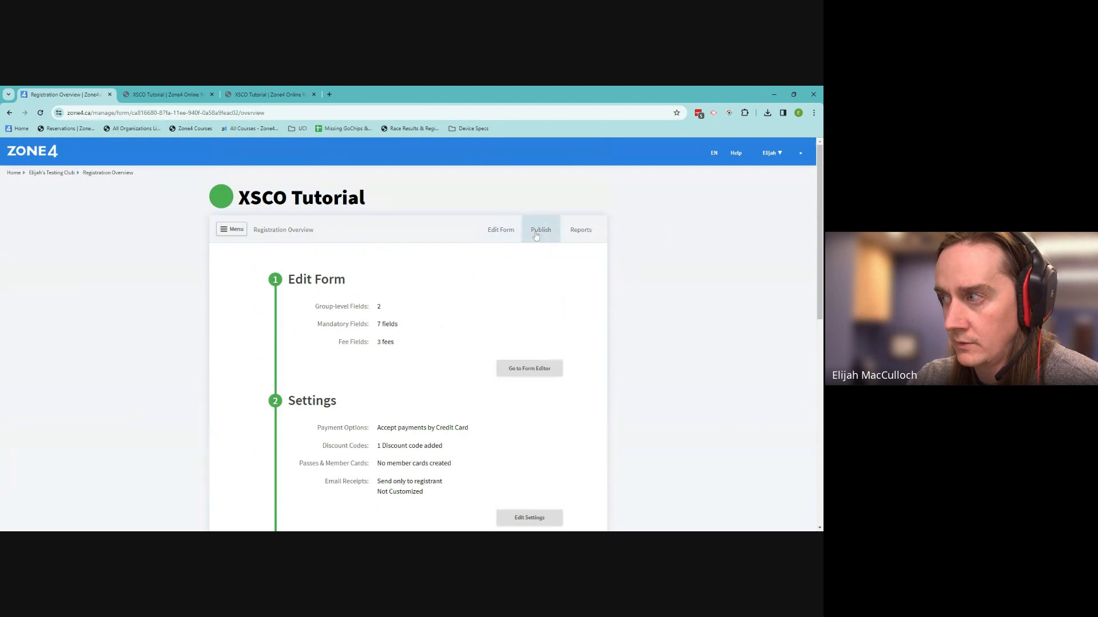
{"action": "left_click", "coordinate": [581, 187]}
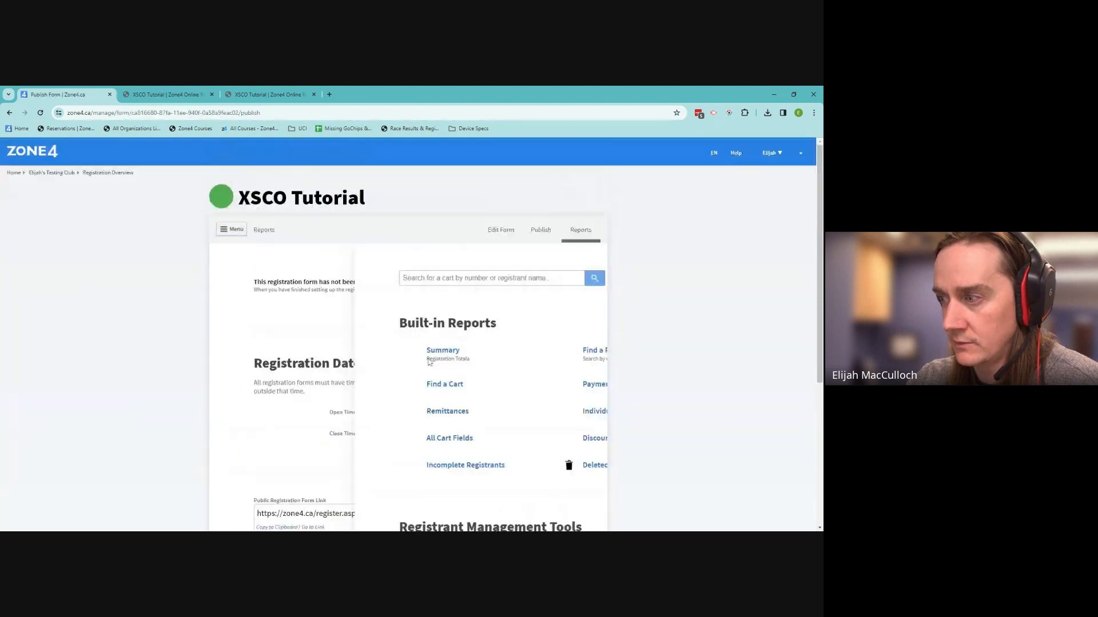
{"action": "left_click", "coordinate": [501, 243]}
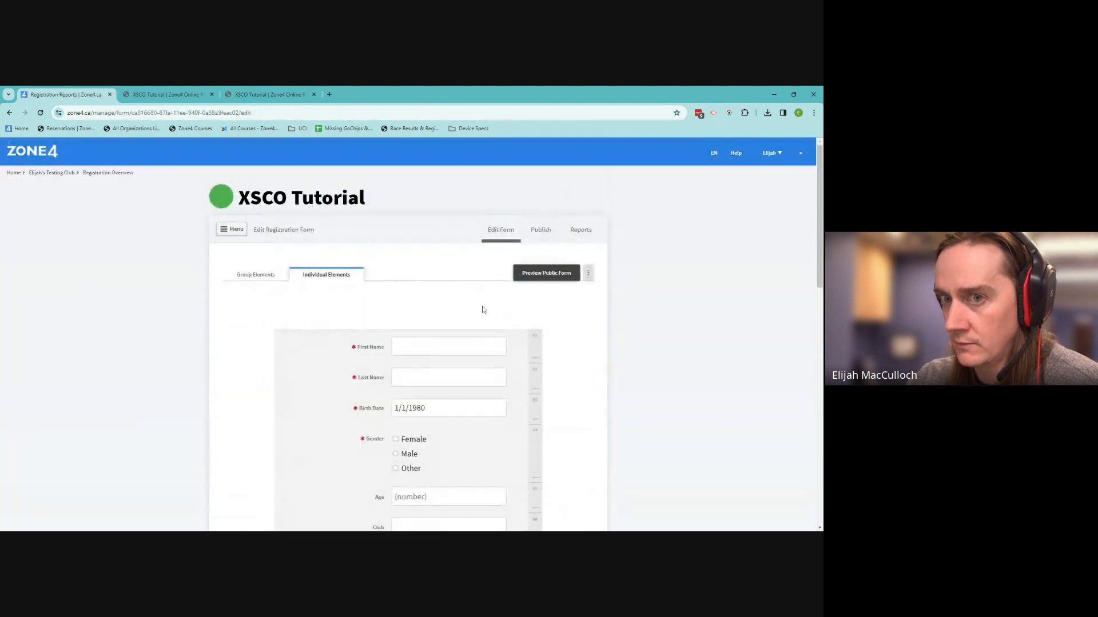
Go to the form's Settings page to view Registration Settings and Administration options
{"action": "scroll", "coordinate": [469, 366], "scroll_direction": "down", "scroll_amount": 6}
{"action": "scroll", "coordinate": [454, 382], "scroll_direction": "down", "scroll_amount": 5}
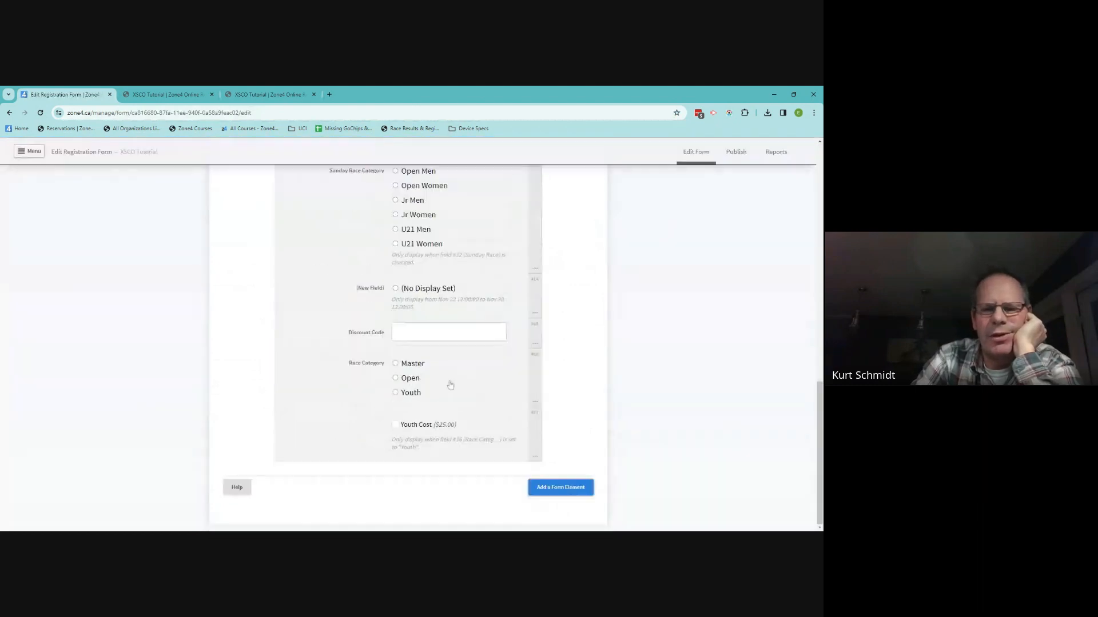
{"action": "scroll", "coordinate": [455, 394], "scroll_direction": "up", "scroll_amount": 10}
{"action": "scroll", "coordinate": [441, 386], "scroll_direction": "up", "scroll_amount": 3}
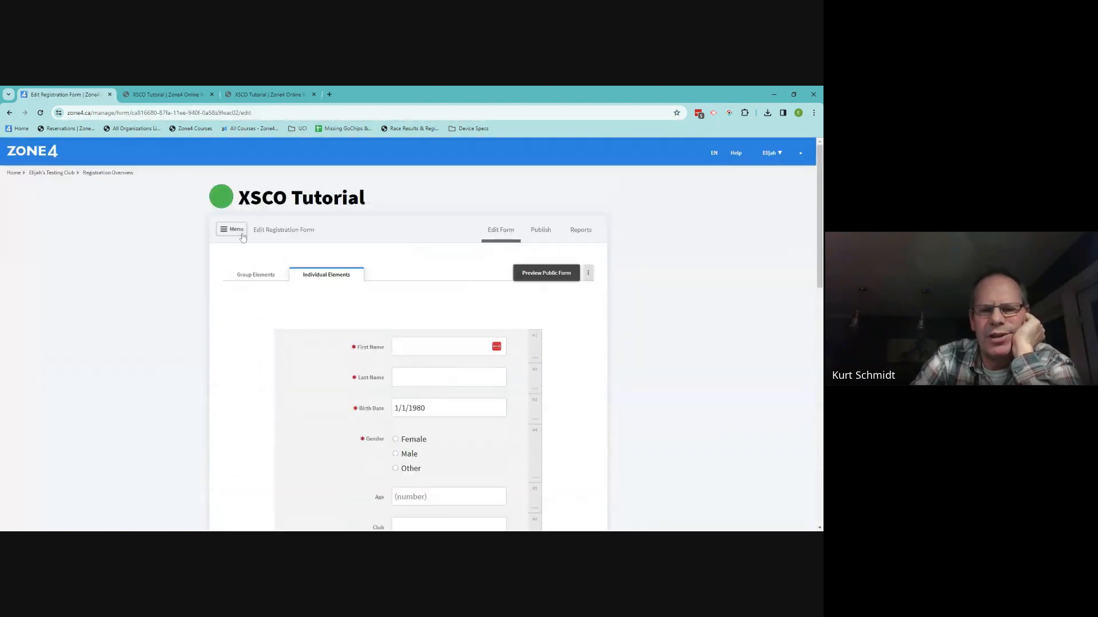
{"action": "left_click", "coordinate": [234, 230]}
{"action": "left_click", "coordinate": [252, 299]}
{"action": "scroll", "coordinate": [373, 424], "scroll_direction": "down", "scroll_amount": 4}
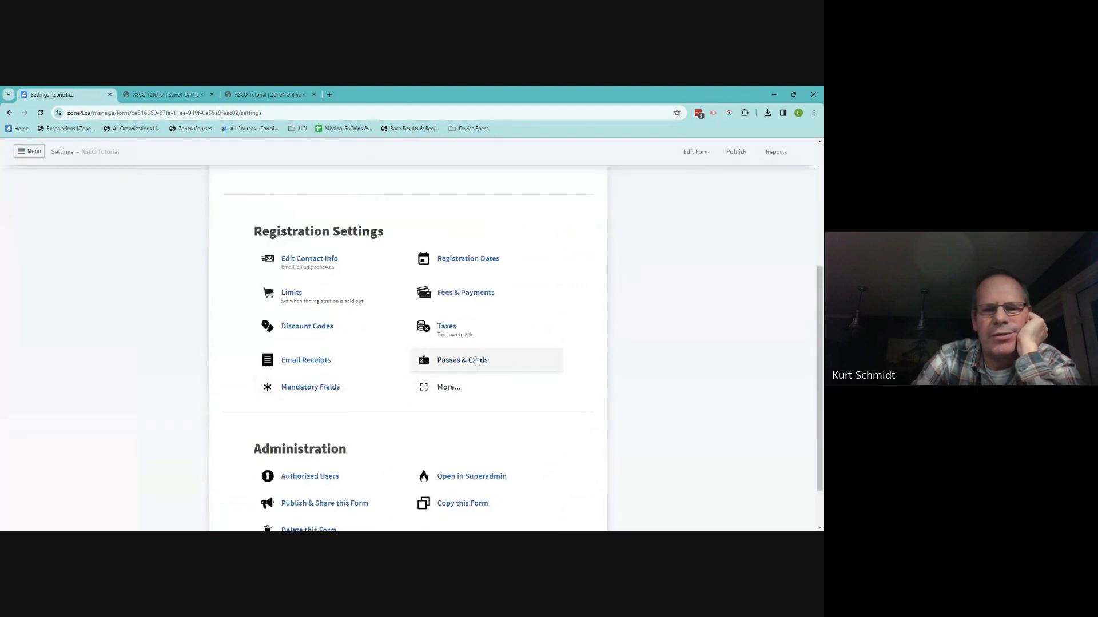
Open Passes & Cards, which shows no passes set up and the email field missing
{"action": "left_click", "coordinate": [498, 361]}
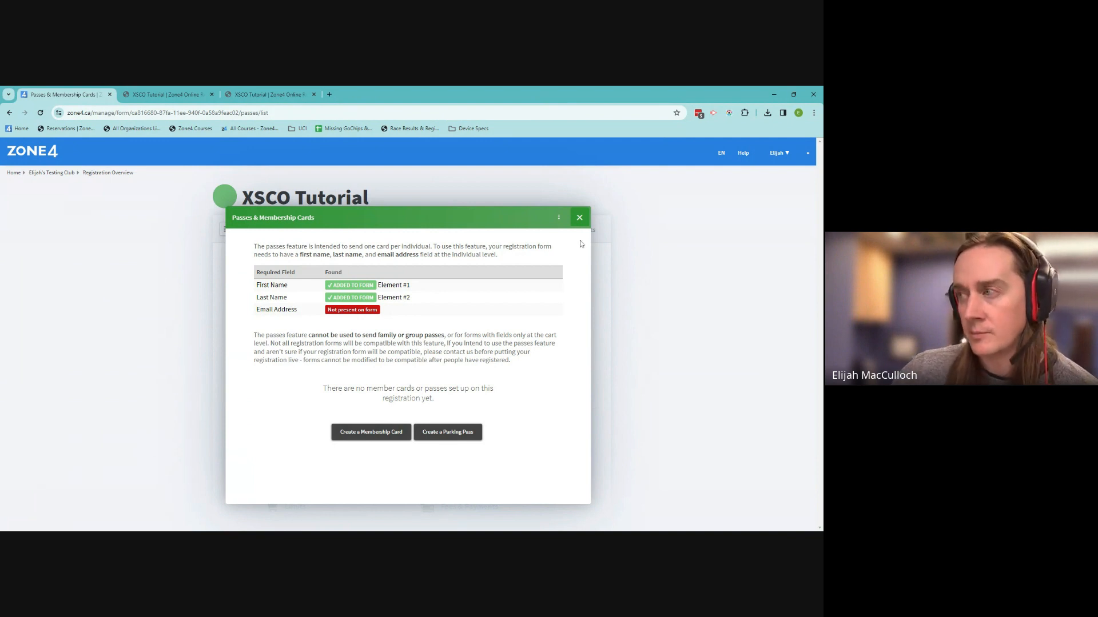
Add the Email Address preset field with General Club Emails opt-in at the end of the form
{"action": "left_click", "coordinate": [579, 217]}
{"action": "left_click", "coordinate": [501, 230]}
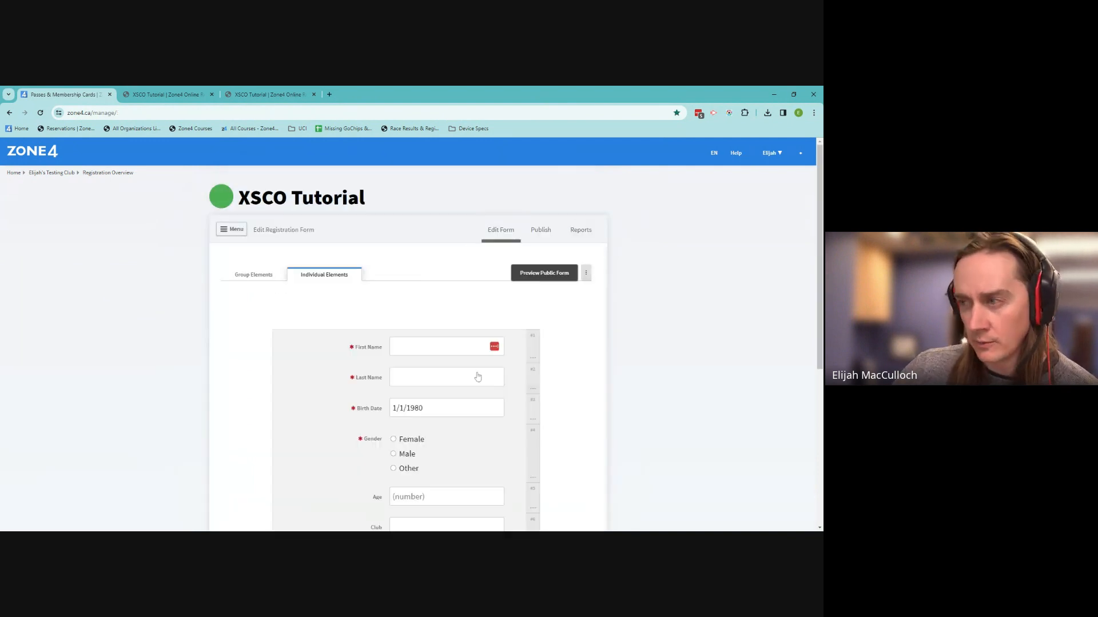
{"action": "scroll", "coordinate": [478, 377], "scroll_direction": "down", "scroll_amount": 15}
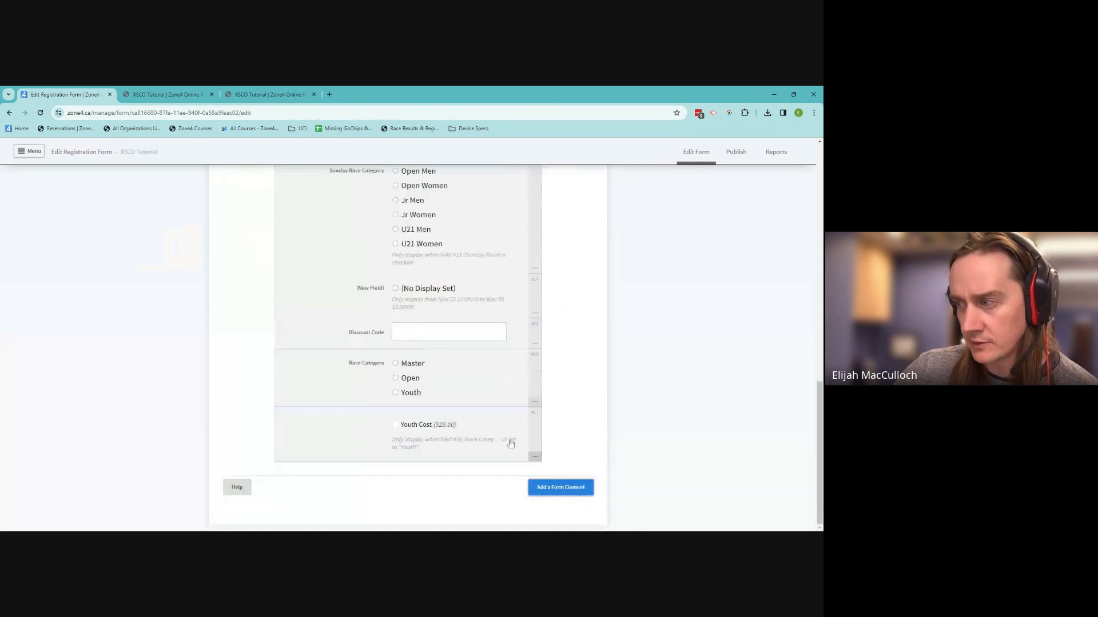
{"action": "left_click", "coordinate": [560, 487]}
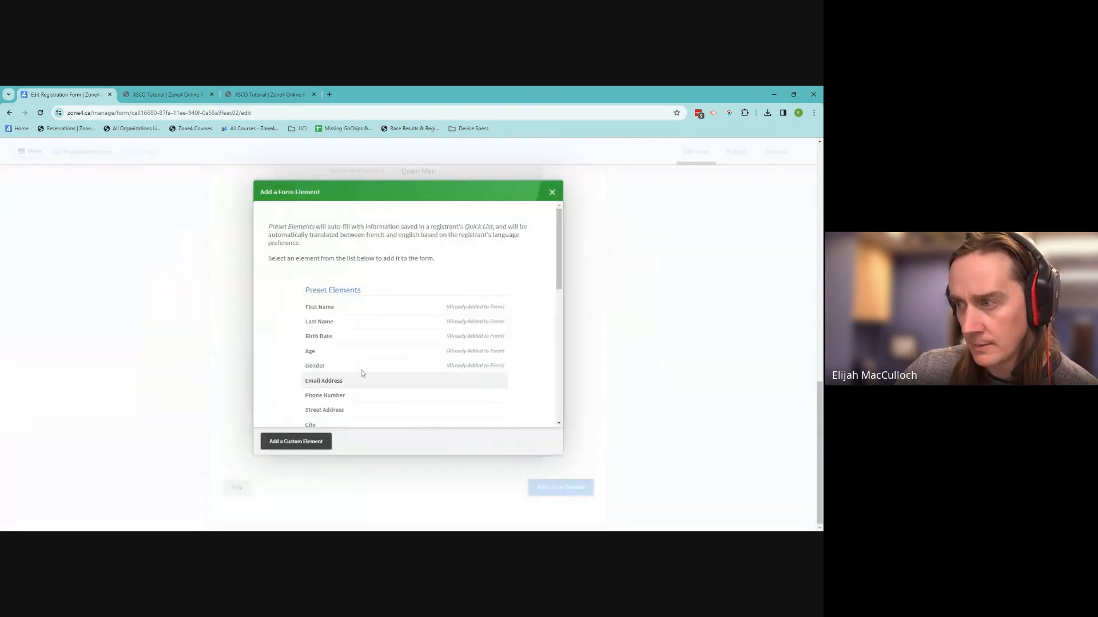
{"action": "left_click", "coordinate": [354, 382]}
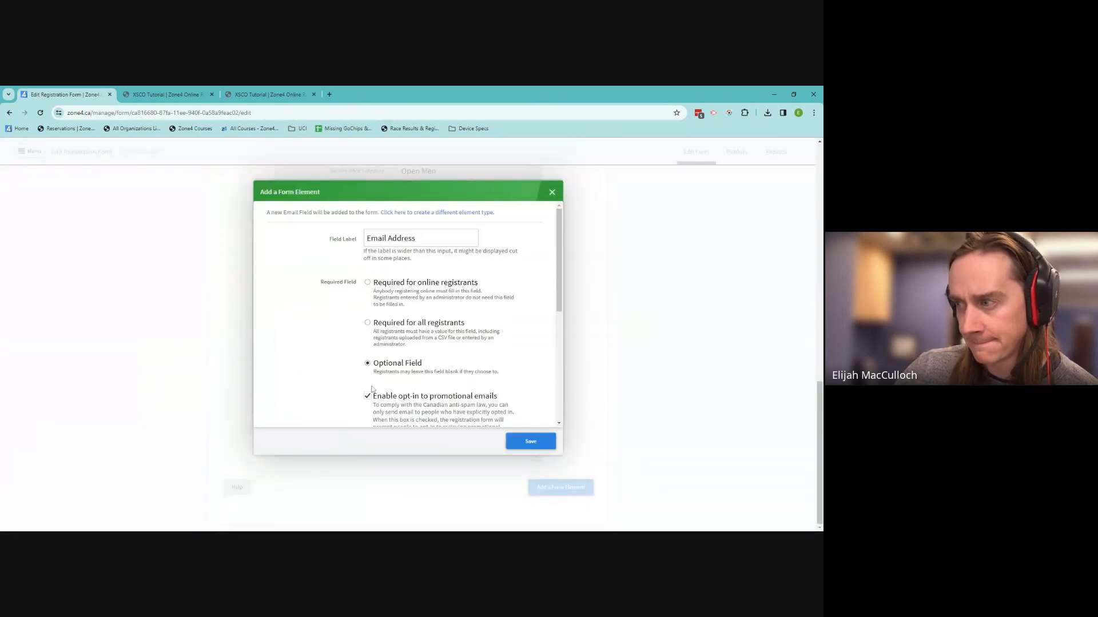
{"action": "left_click", "coordinate": [518, 443]}
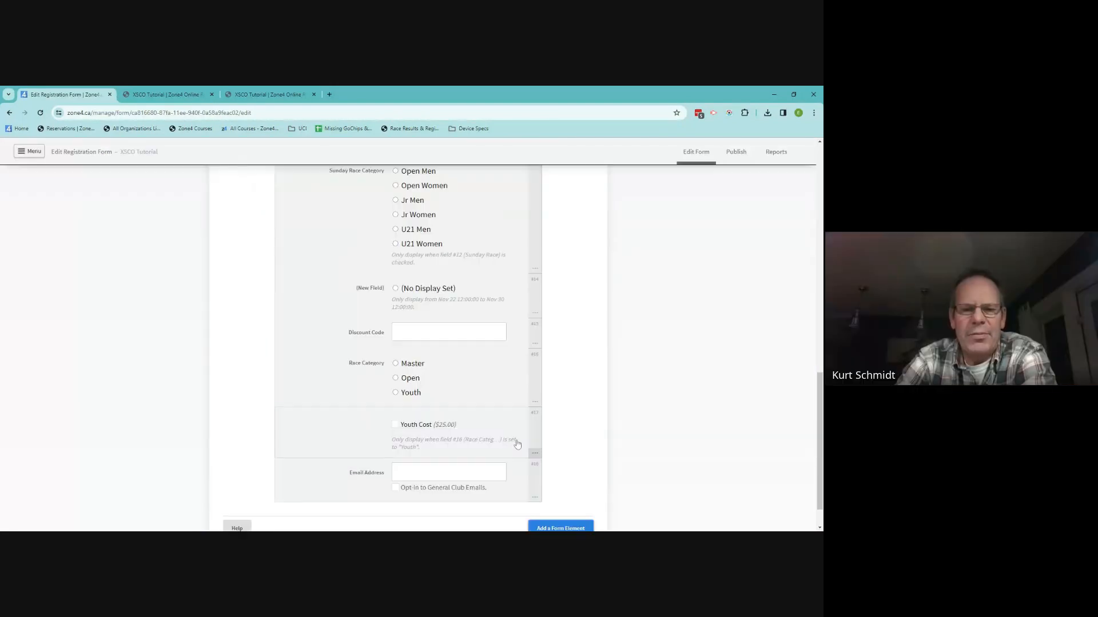
{"action": "scroll", "coordinate": [569, 395], "scroll_direction": "up", "scroll_amount": 15}
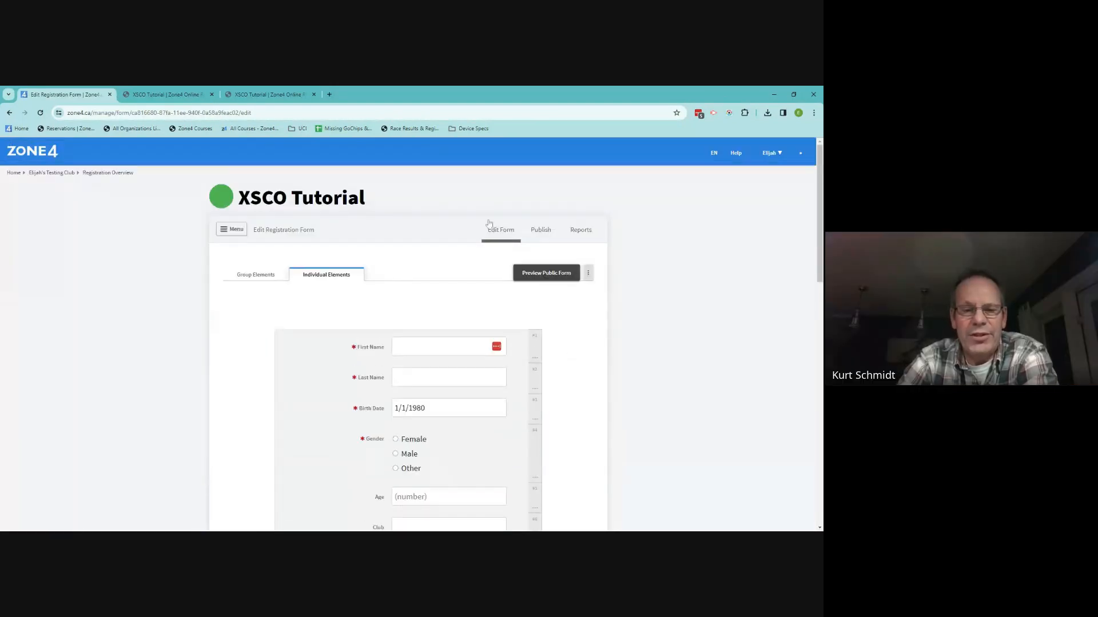
Go from Publish to the form's Settings page and open Passes & Cards again
{"action": "left_click", "coordinate": [526, 237]}
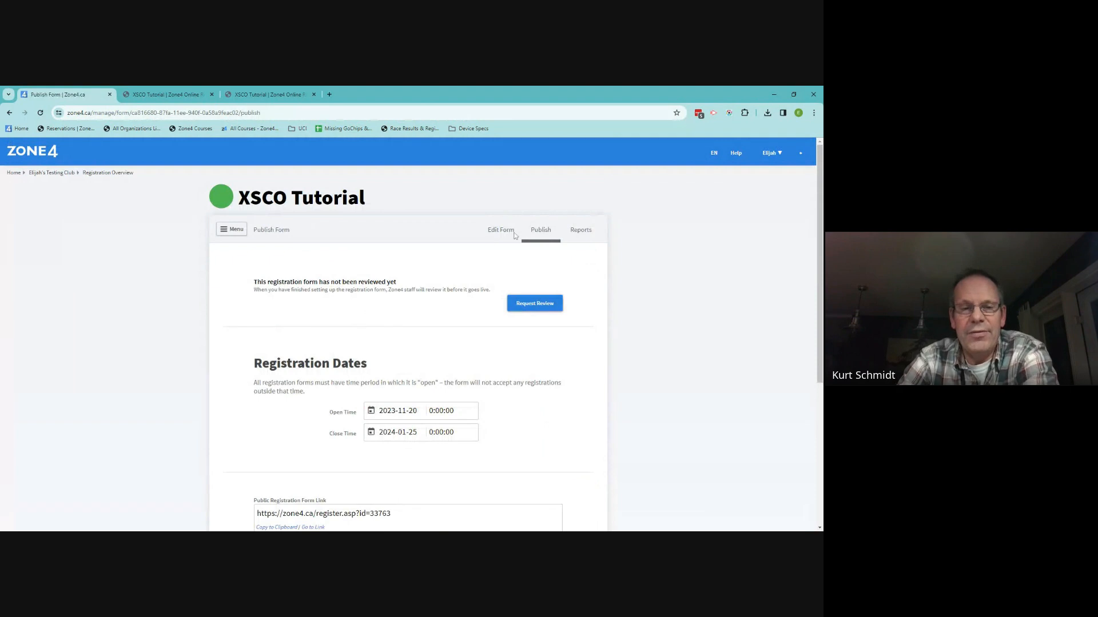
{"action": "left_click", "coordinate": [231, 230]}
{"action": "left_click", "coordinate": [267, 297]}
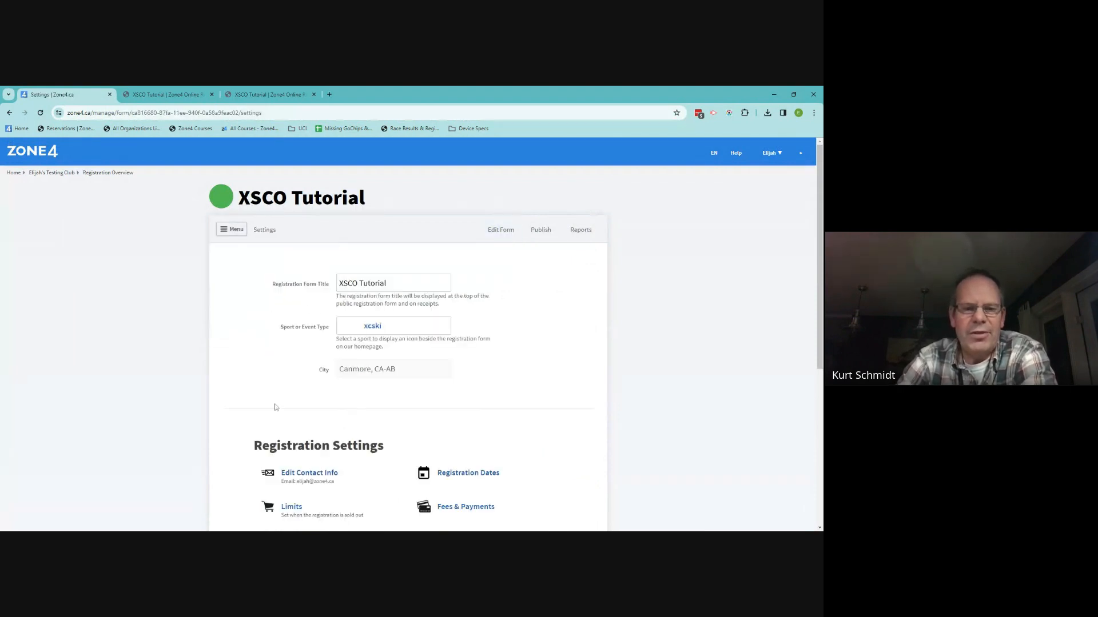
{"action": "scroll", "coordinate": [273, 398], "scroll_direction": "down", "scroll_amount": 3}
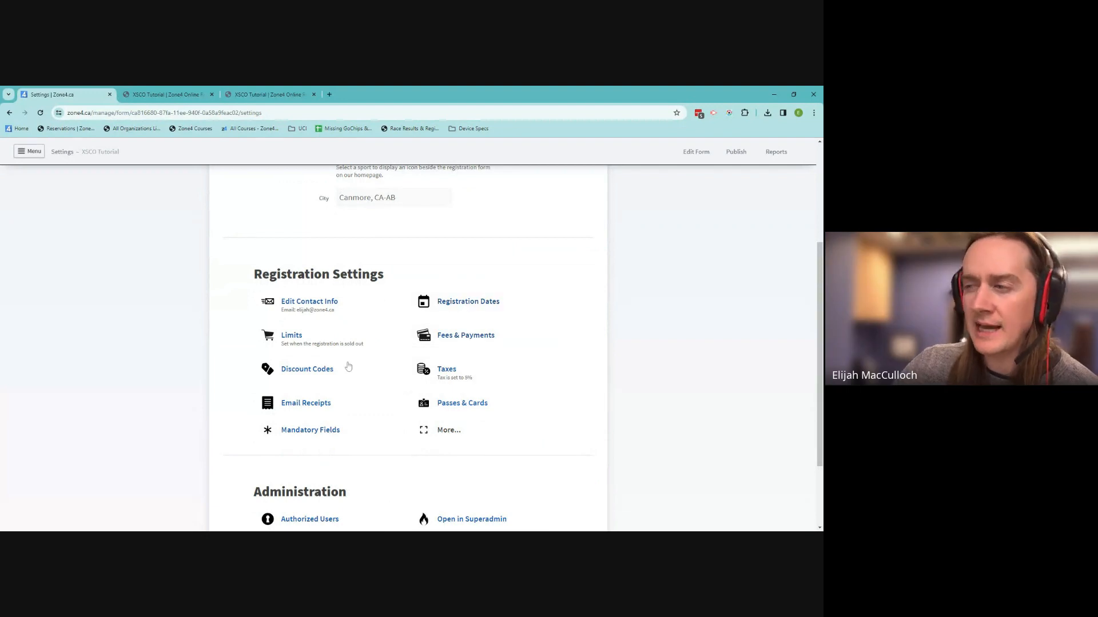
{"action": "left_click", "coordinate": [446, 411]}
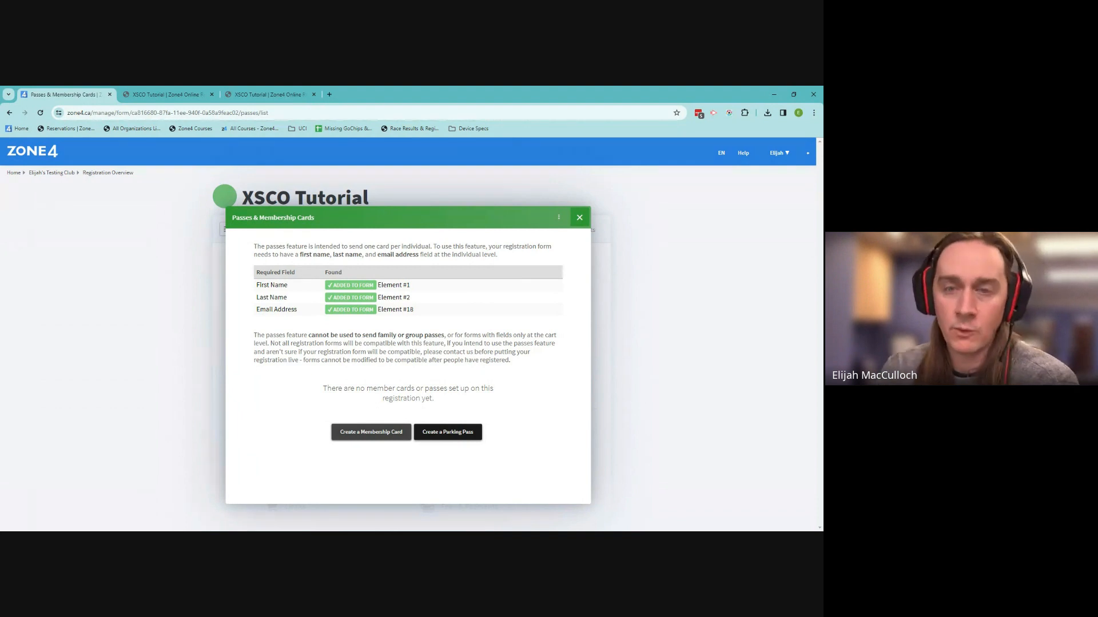
Create a Parking Pass expiring 2024-01-25 with auto-email on, then close the passes dialog
{"action": "left_click", "coordinate": [439, 432]}
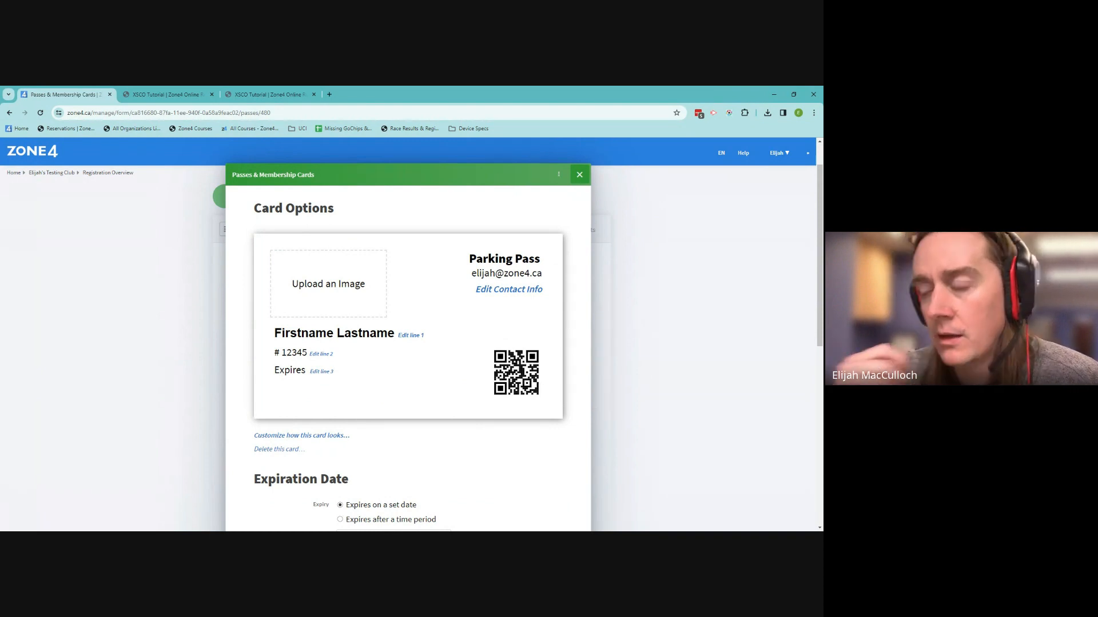
{"action": "scroll", "coordinate": [442, 416], "scroll_direction": "down", "scroll_amount": 1}
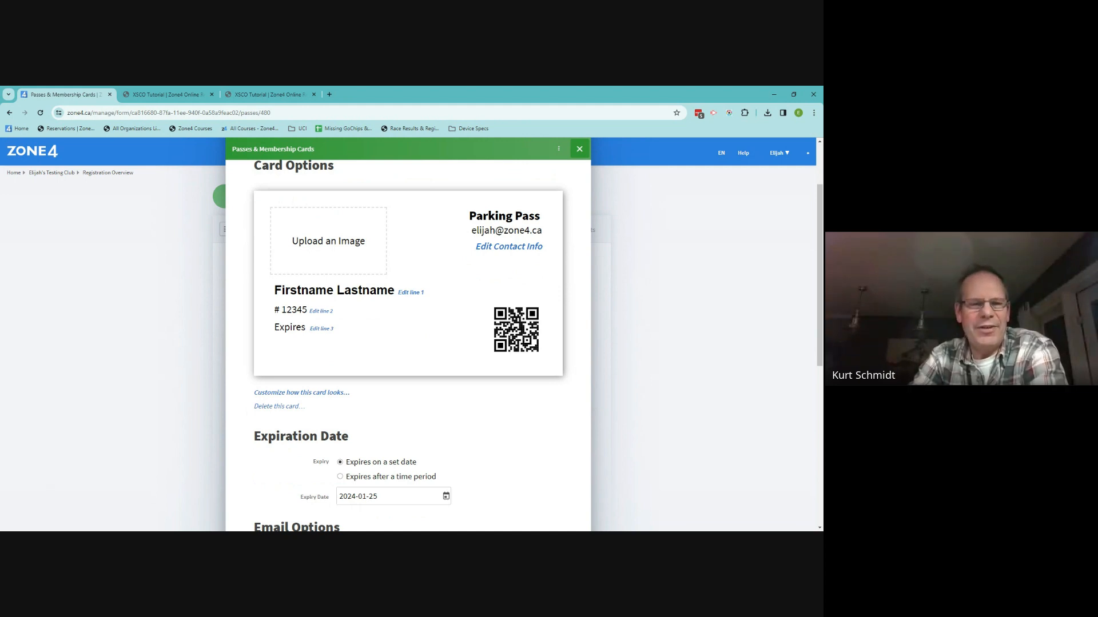
{"action": "scroll", "coordinate": [482, 409], "scroll_direction": "down", "scroll_amount": 1}
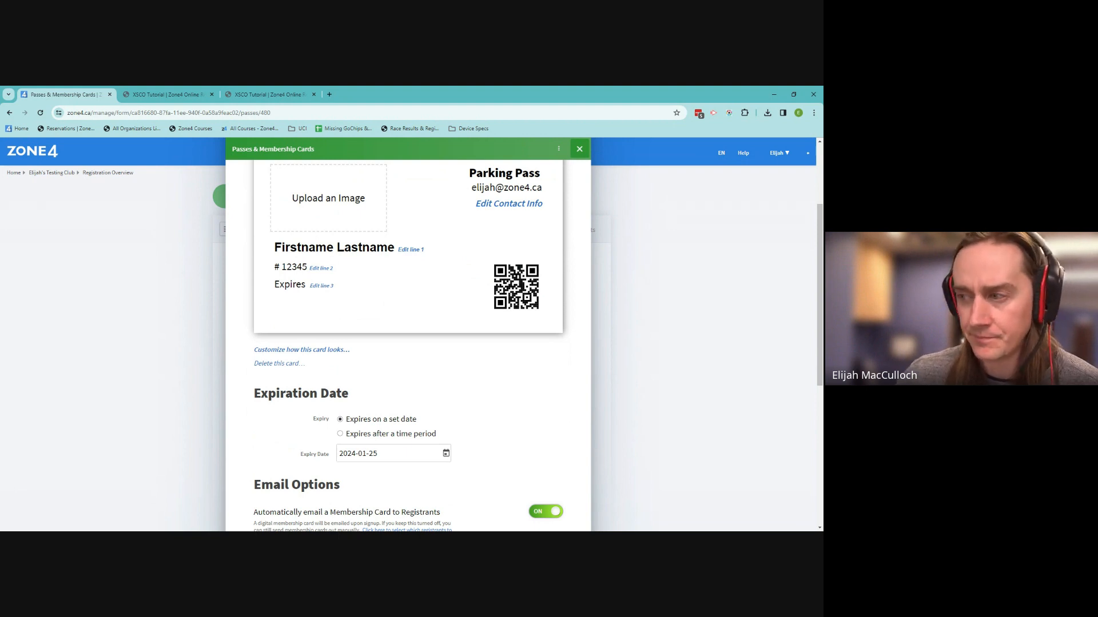
{"action": "scroll", "coordinate": [474, 440], "scroll_direction": "down", "scroll_amount": 4}
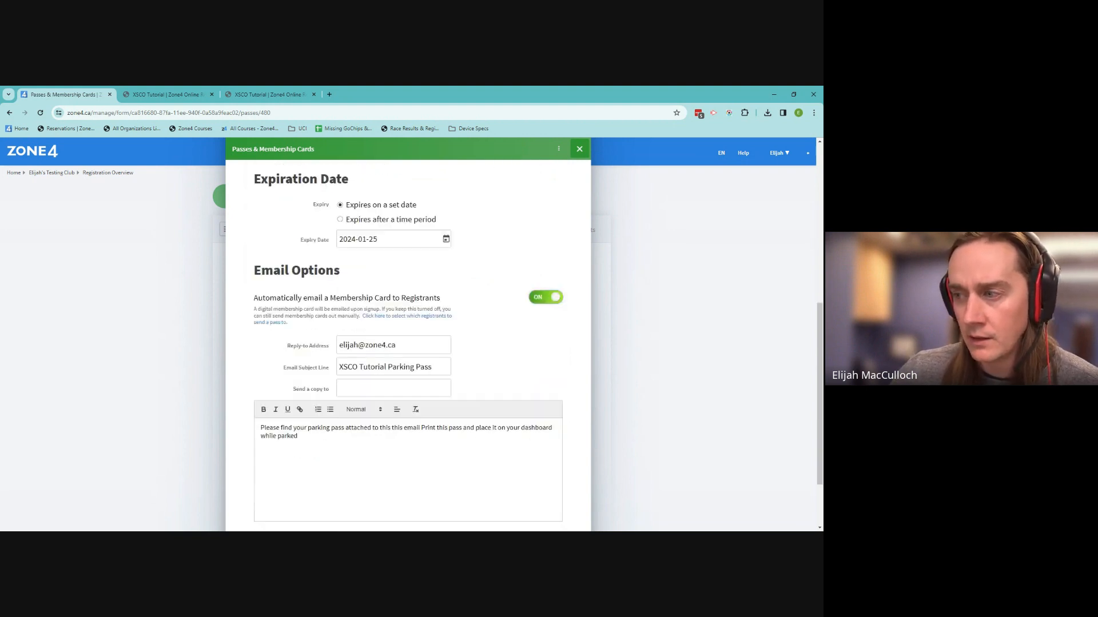
{"action": "left_click", "coordinate": [579, 150]}
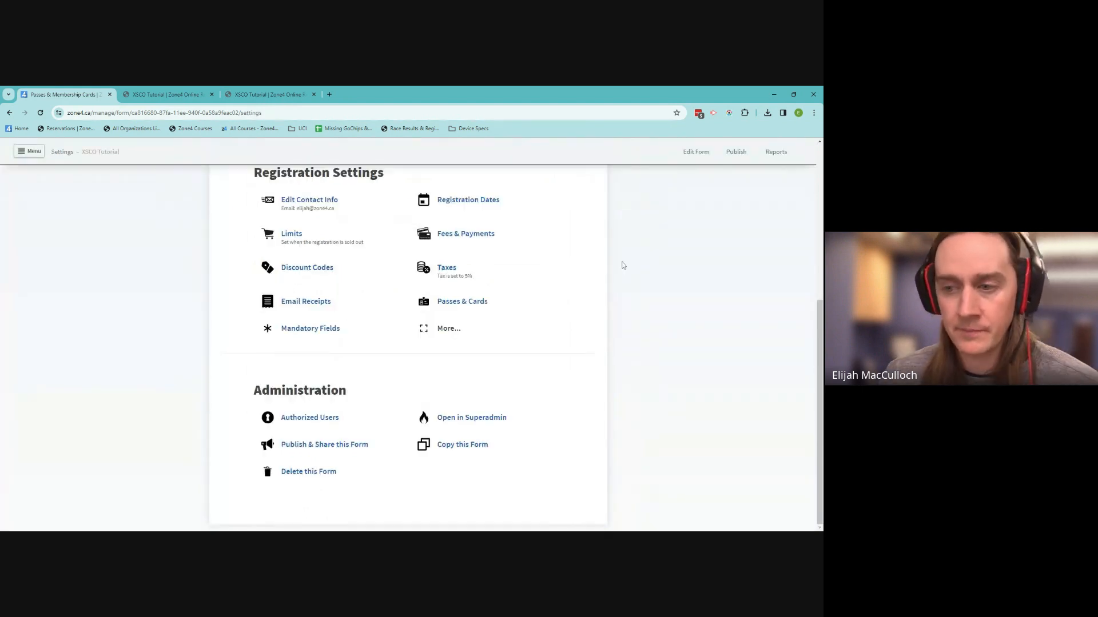